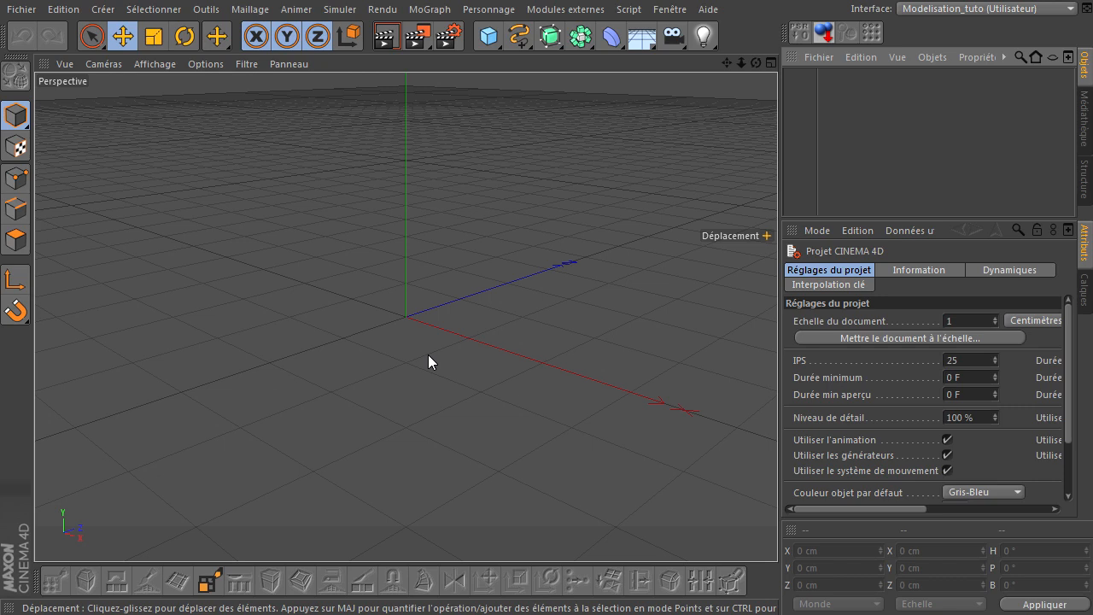
Display the Droite side view full size, framing the area around the origin with most space on the positive Z side
middle_click(354, 283)
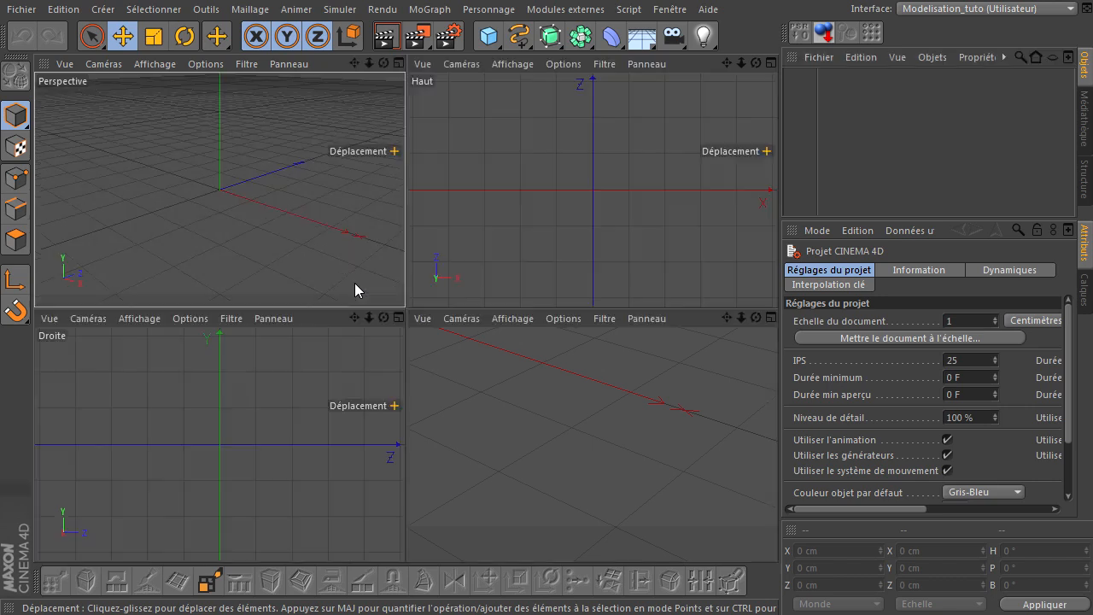
middle_click(193, 416)
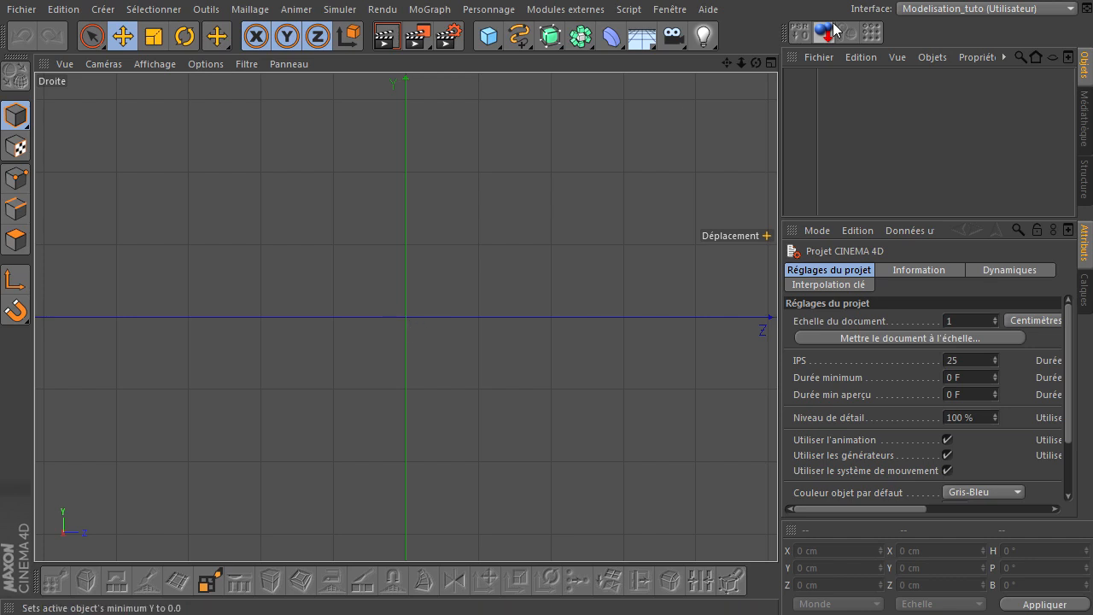
drag(724, 66, 777, 420)
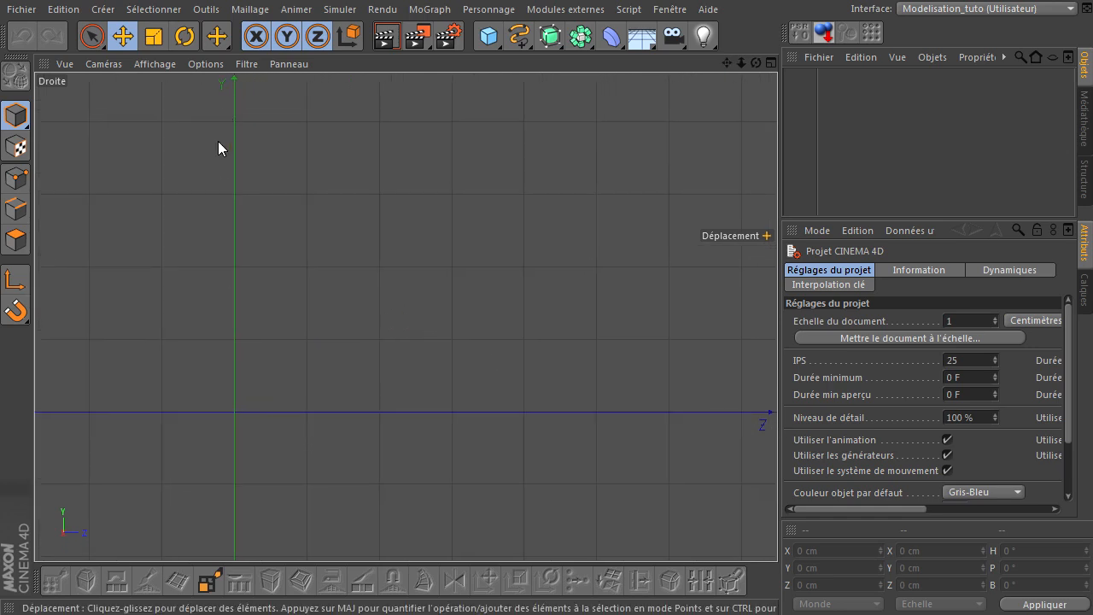
scroll(255, 423, down, 5)
scroll(254, 423, down, 4)
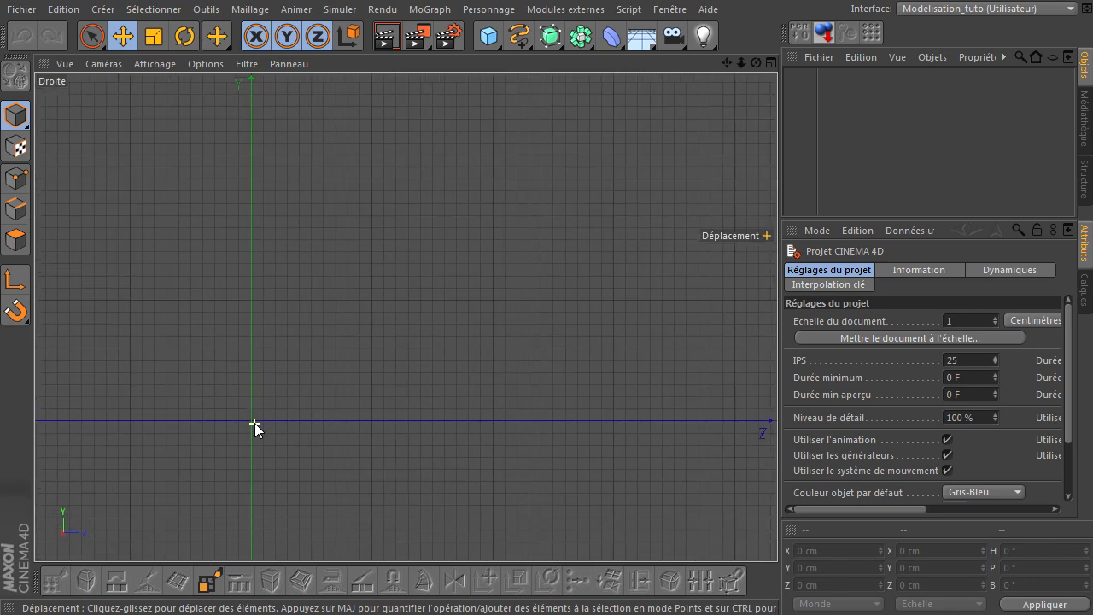
scroll(389, 389, down, 4)
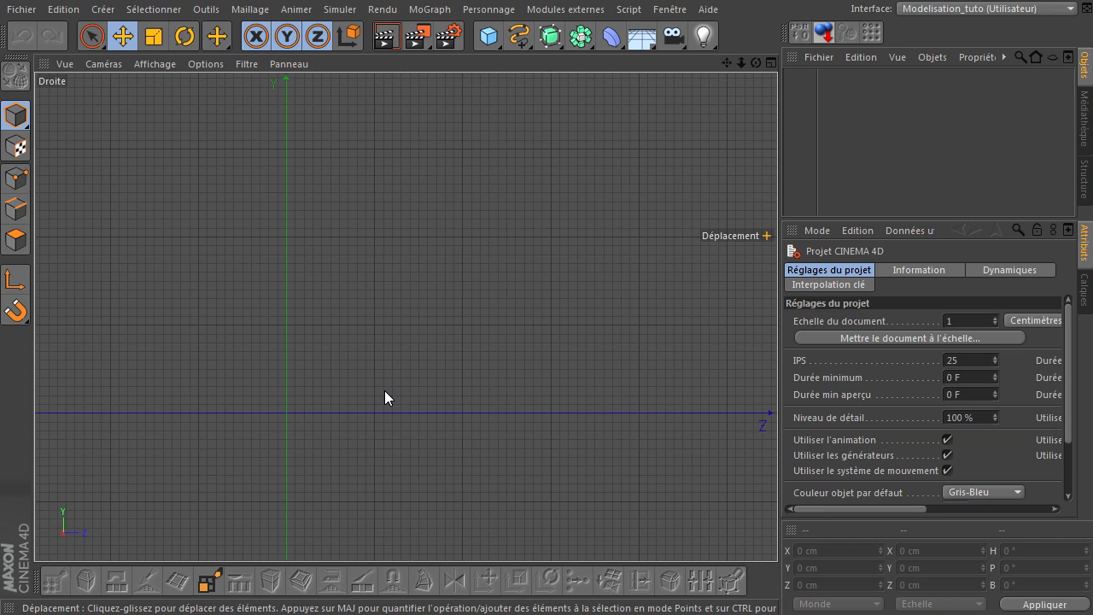
mouse_move(726, 62)
mouse_down()
mouse_move(736, 91)
mouse_move(688, 74)
mouse_move(714, 72)
mouse_up()
scroll(615, 274, up, 1)
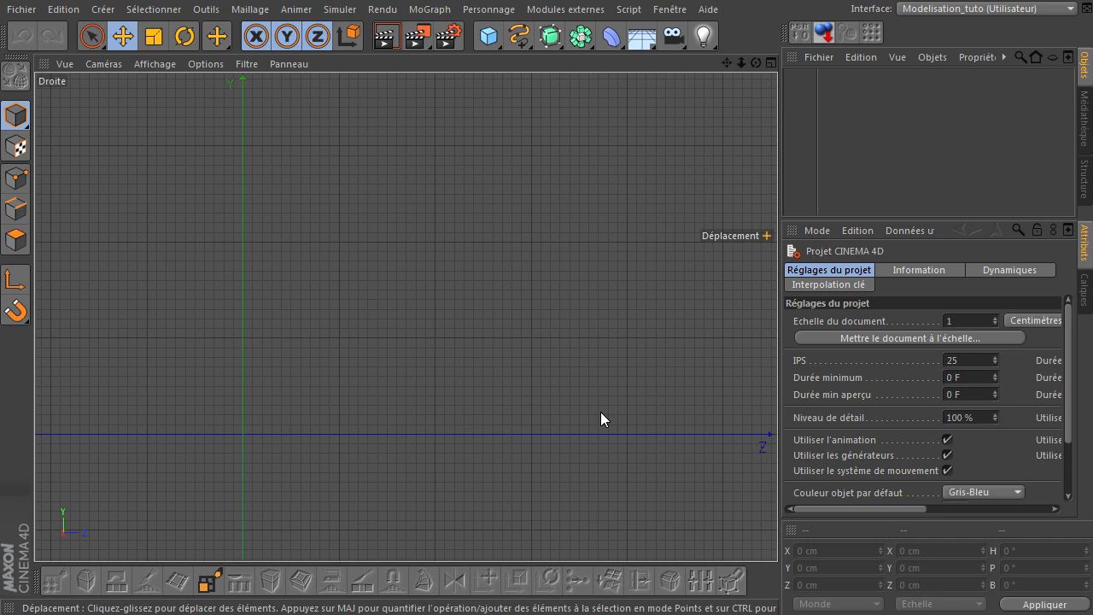
Start a Linéaire spline at about Z 4102, Y 208 cm, run out and up to Z 4885, Y 706, then back to Z 3604, Y 599
click(518, 39)
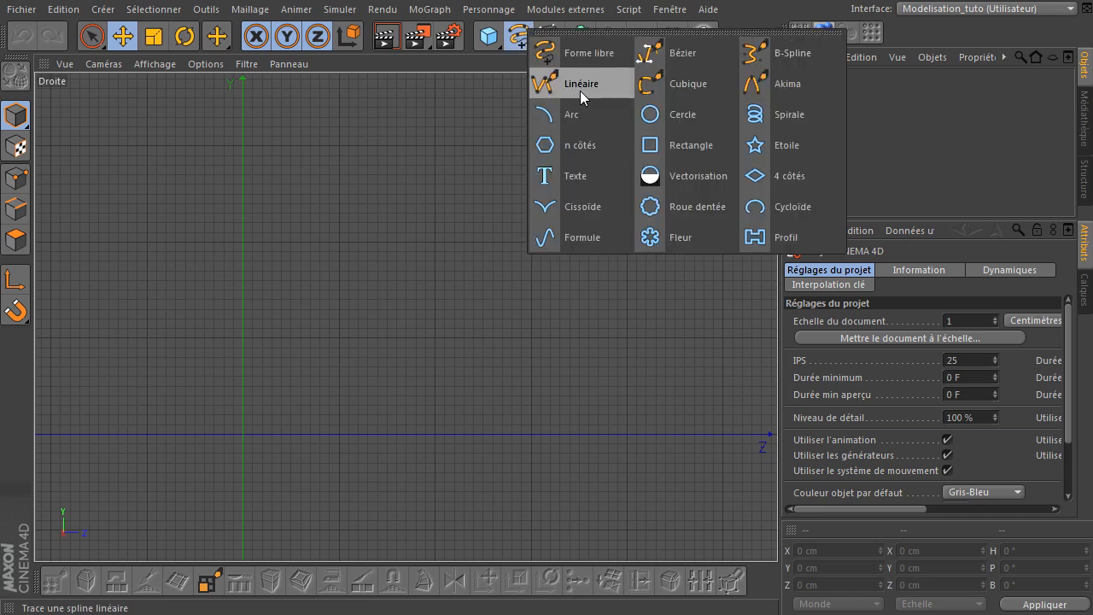
click(580, 86)
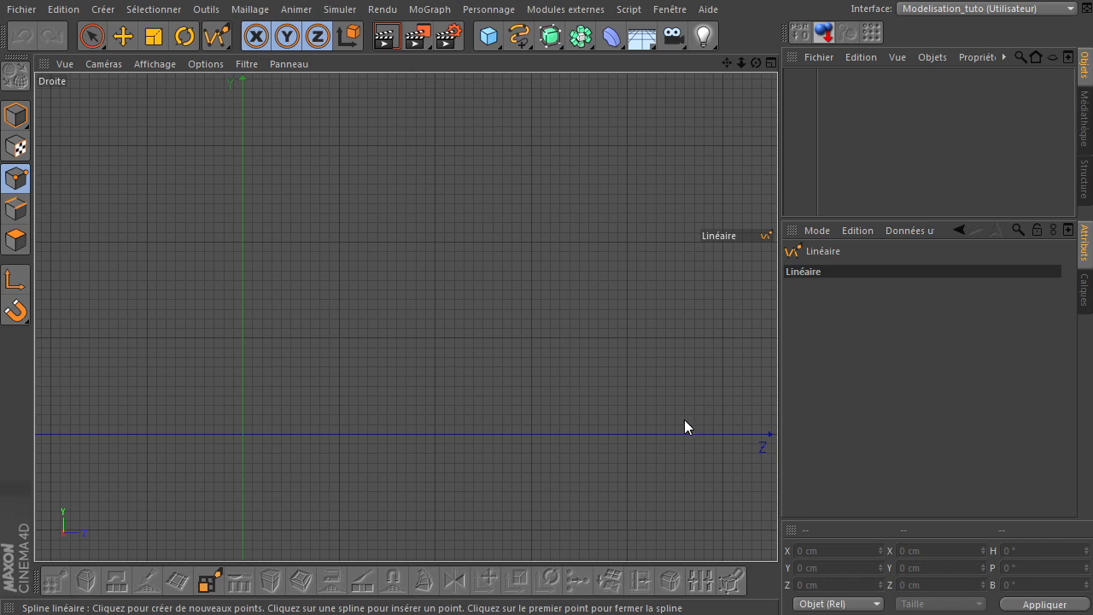
click(637, 414)
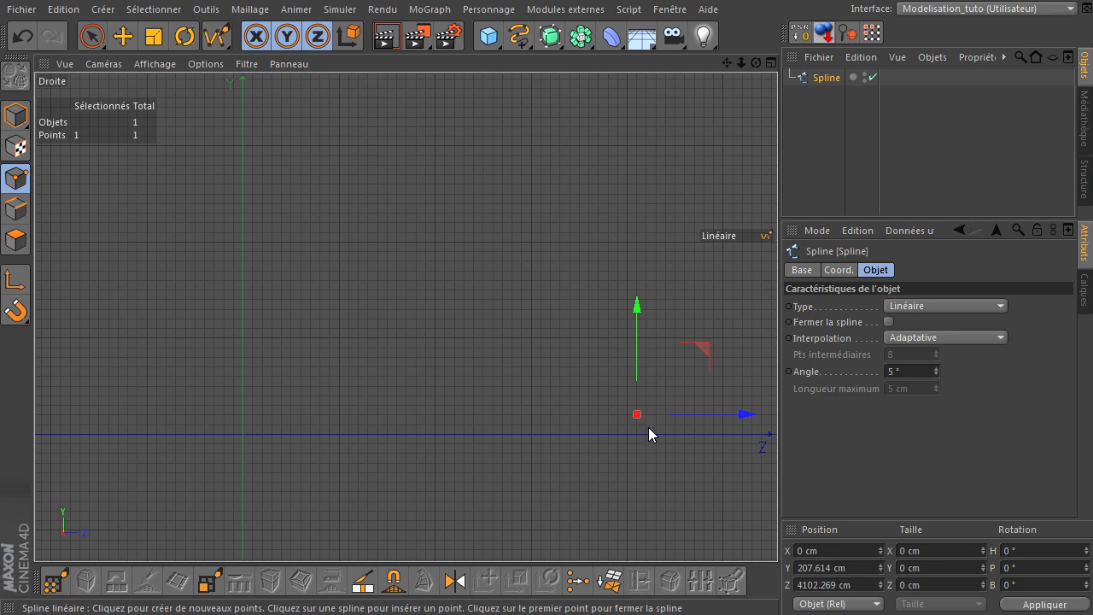
key(alt+d)
click(713, 414)
click(713, 367)
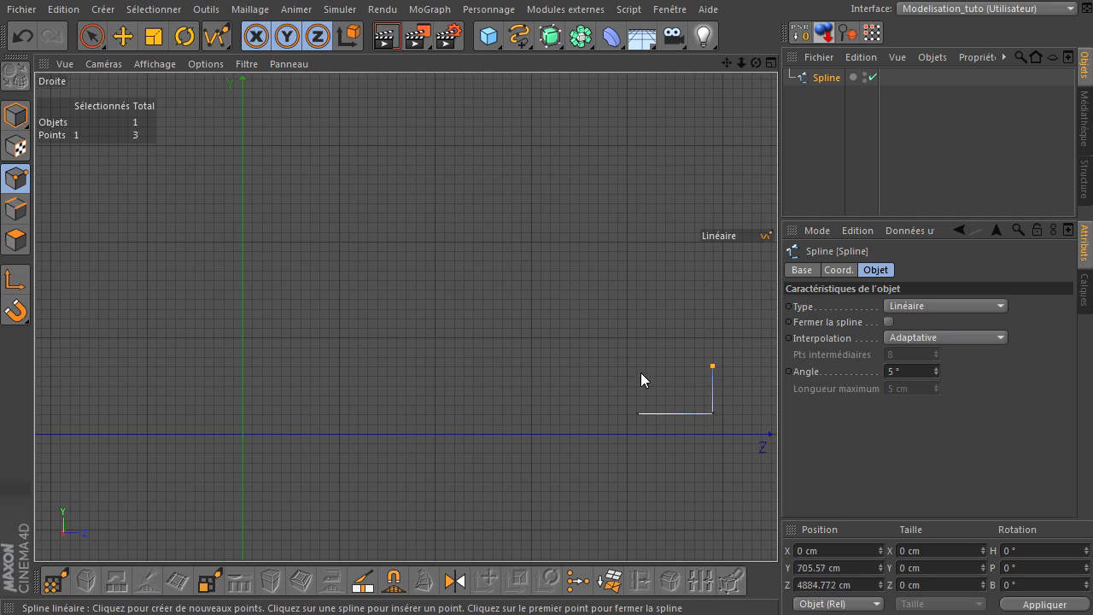
click(589, 376)
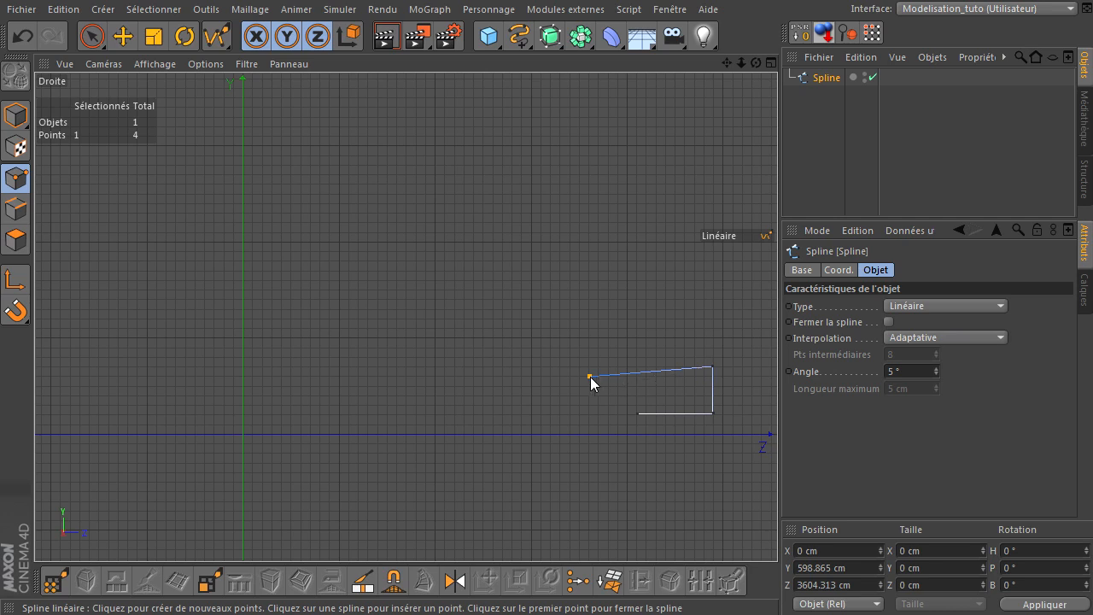
Continue the spline with a small raised three-point bump ending at about Z 3458, Y 597 cm
scroll(577, 370, up, 5)
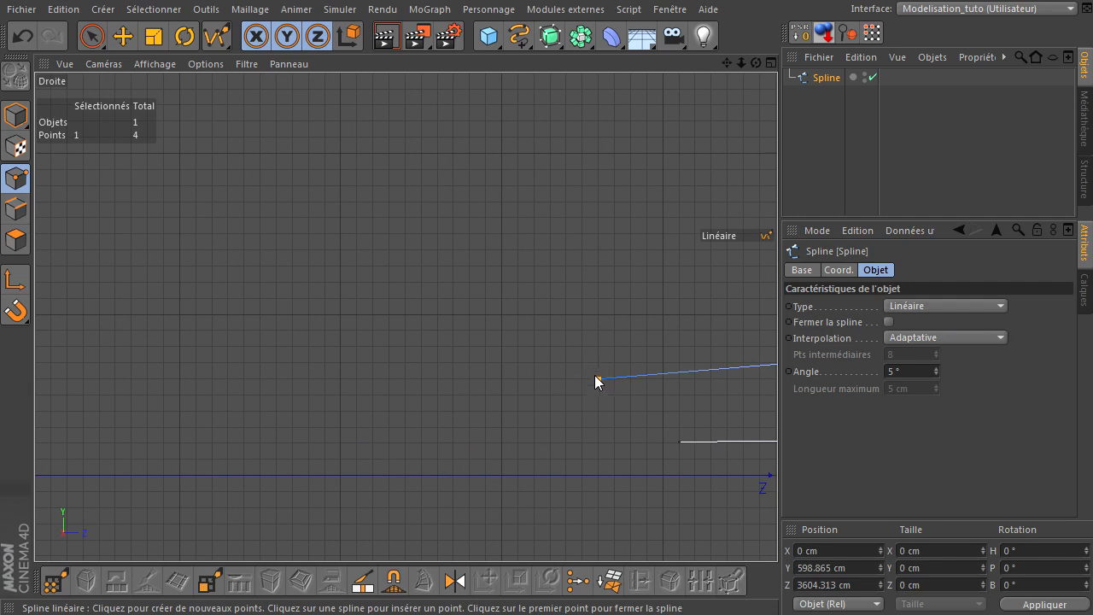
click(597, 369)
click(578, 368)
click(576, 378)
scroll(580, 378, down, 4)
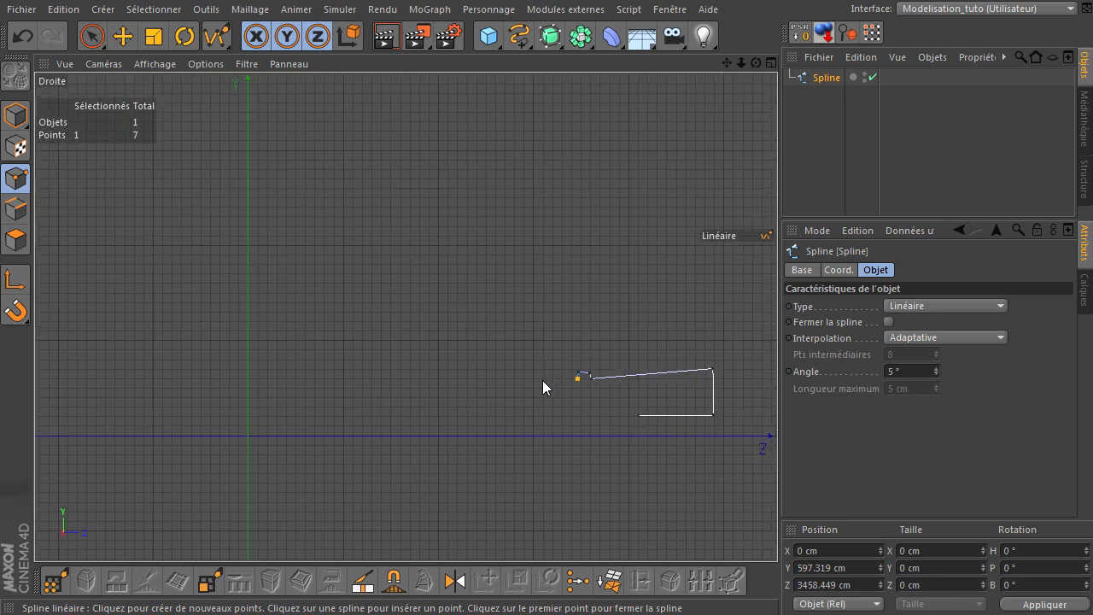
Extend the spline nearly level to about Z 3072, Y 603 cm and add a second, slightly taller raised bump
click(540, 378)
scroll(545, 389, up, 2)
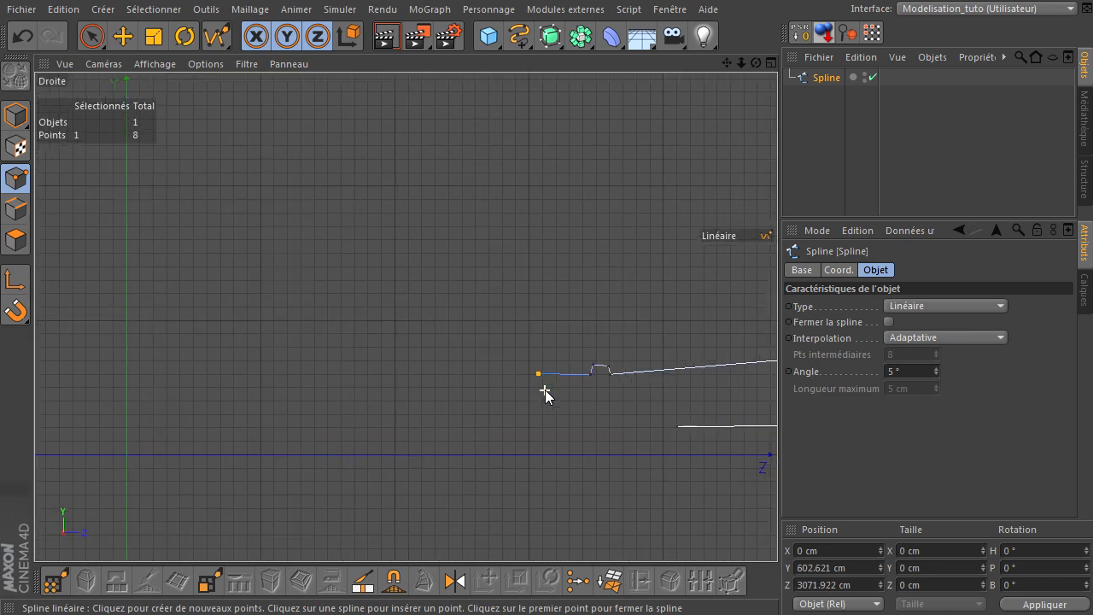
click(536, 363)
click(518, 362)
click(515, 374)
Add a long, gently descending segment to about Z 1030, Y 537 cm and a third bump ending at about Z 897, Y 536
click(265, 384)
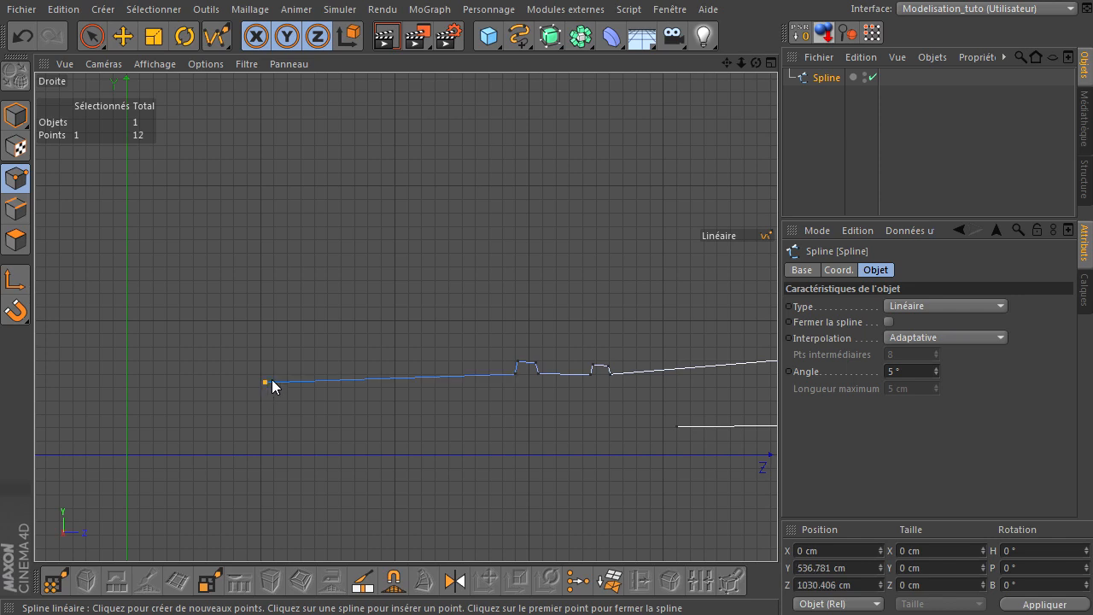
scroll(261, 380, up, 1)
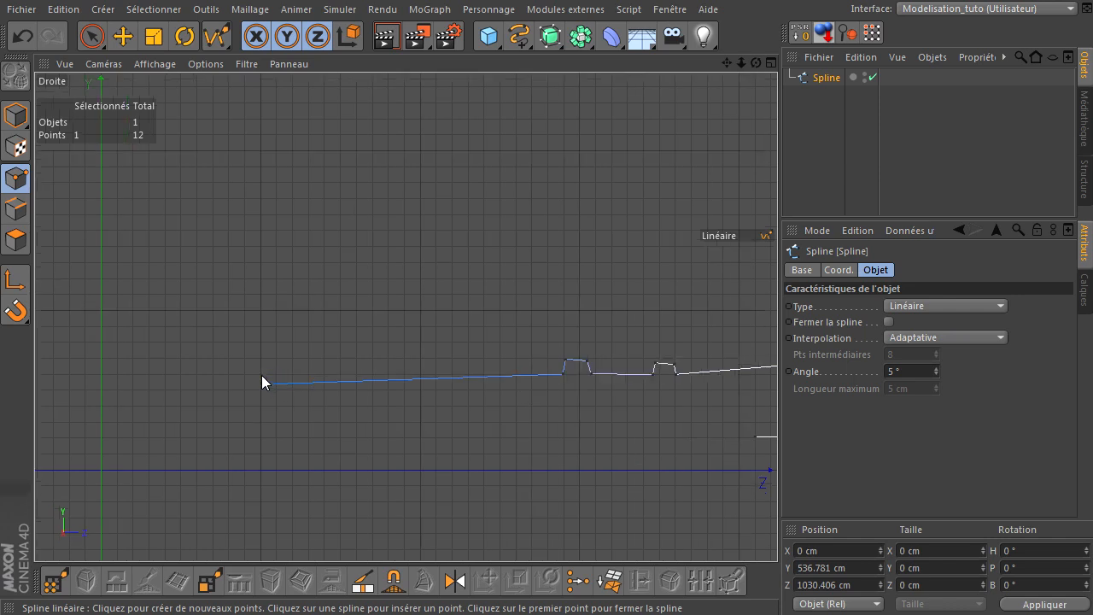
click(263, 374)
click(246, 373)
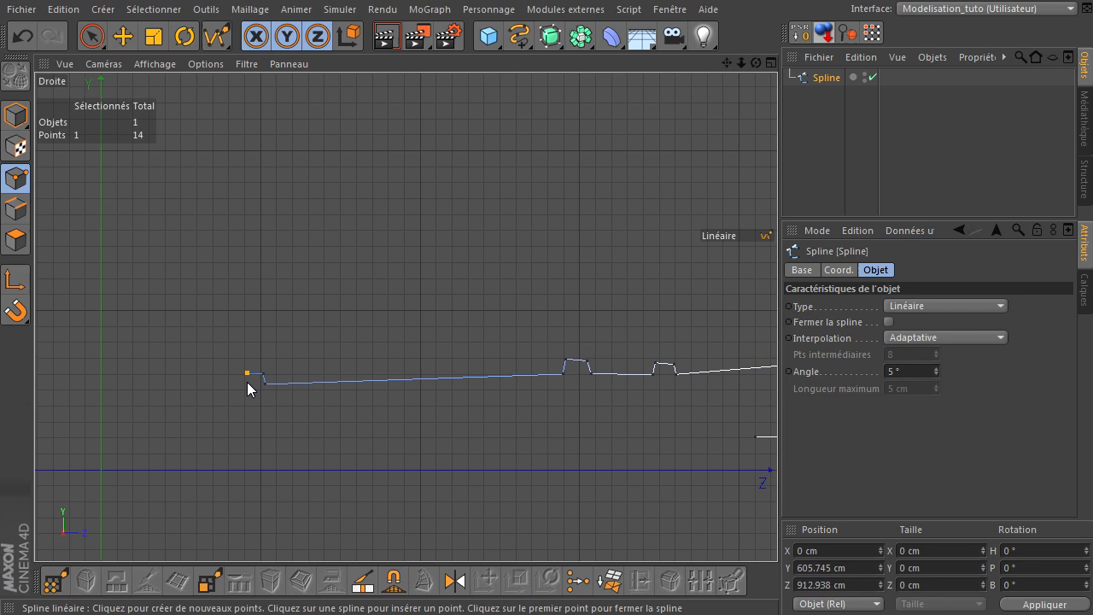
click(245, 385)
scroll(285, 403, down, 2)
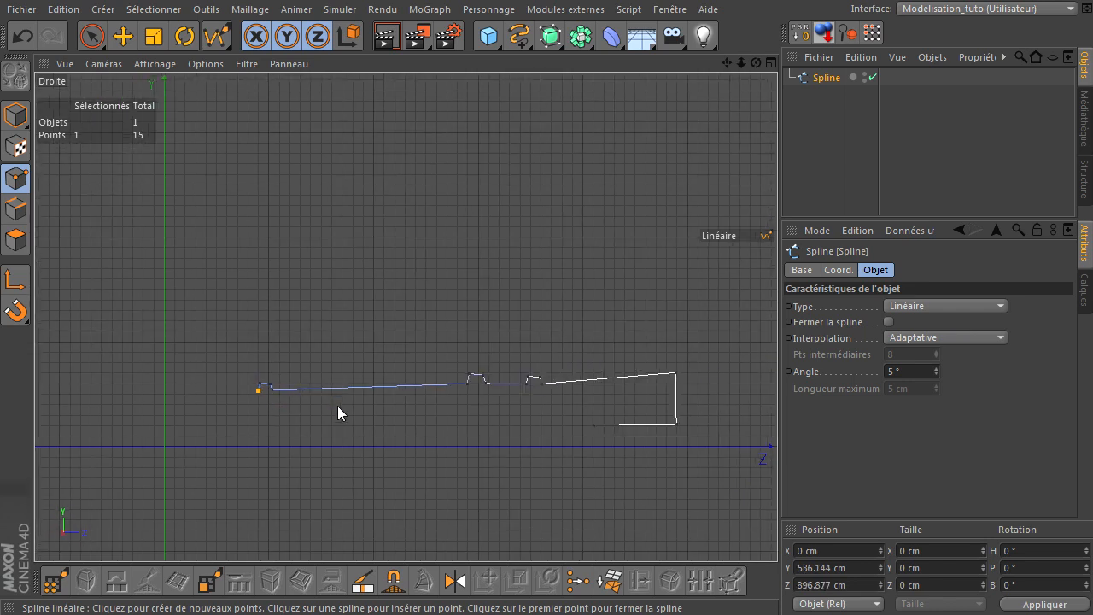
Extend the spline to about Z 29, Y 496 cm and add a fourth bump ending at about Z -127, Y 503
click(167, 395)
drag(727, 63, 868, 50)
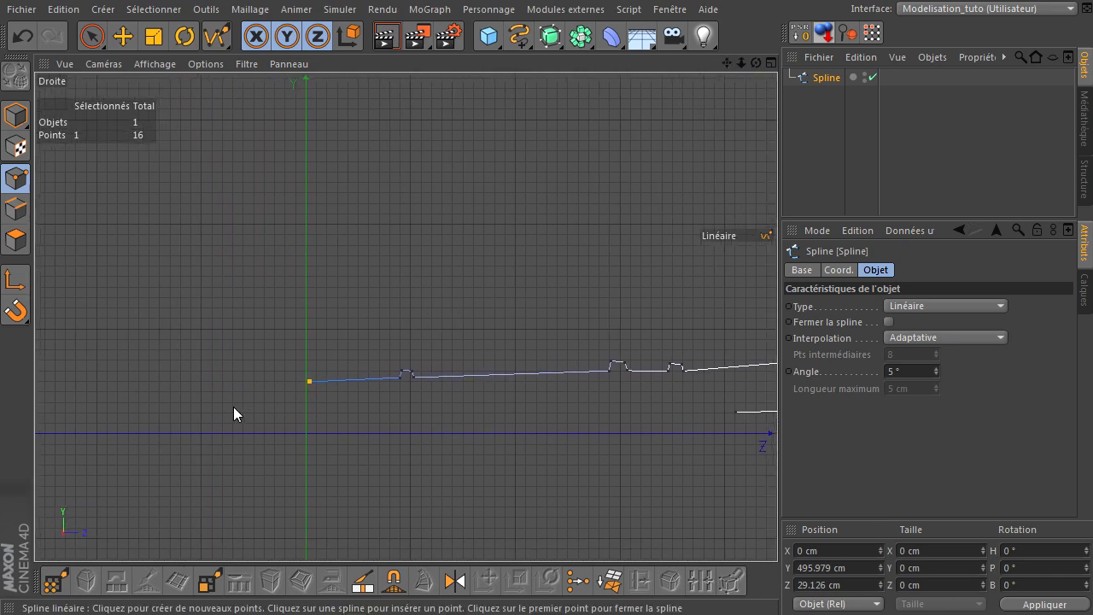
scroll(265, 389, up, 2)
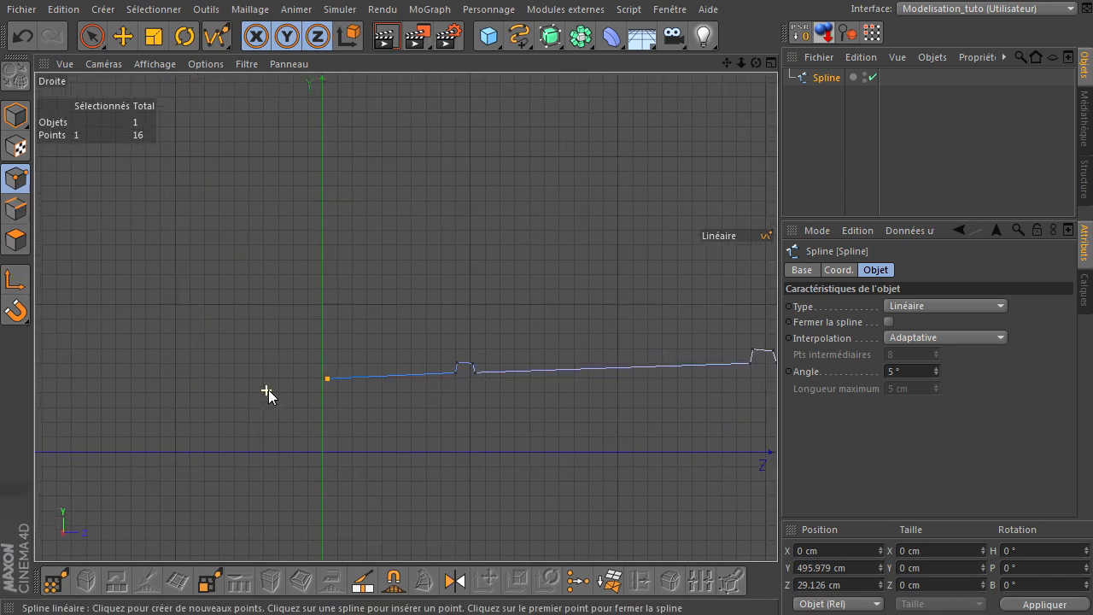
click(325, 370)
click(310, 366)
click(304, 377)
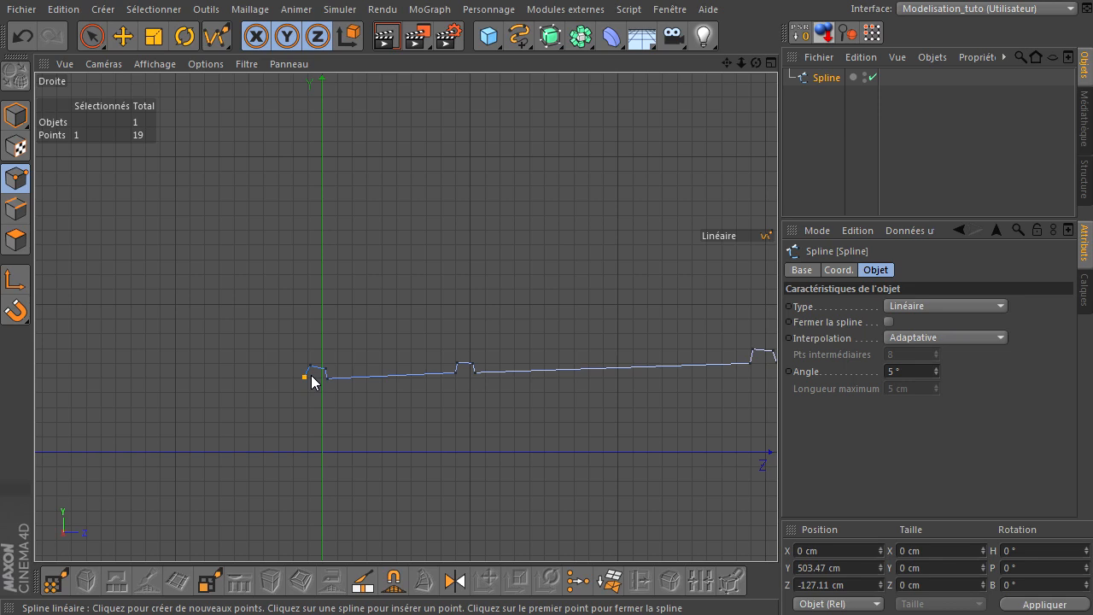
Extend the spline to about Z -734, Y 486 cm and add a fifth bump ending at about Z -908, Y 503
click(214, 380)
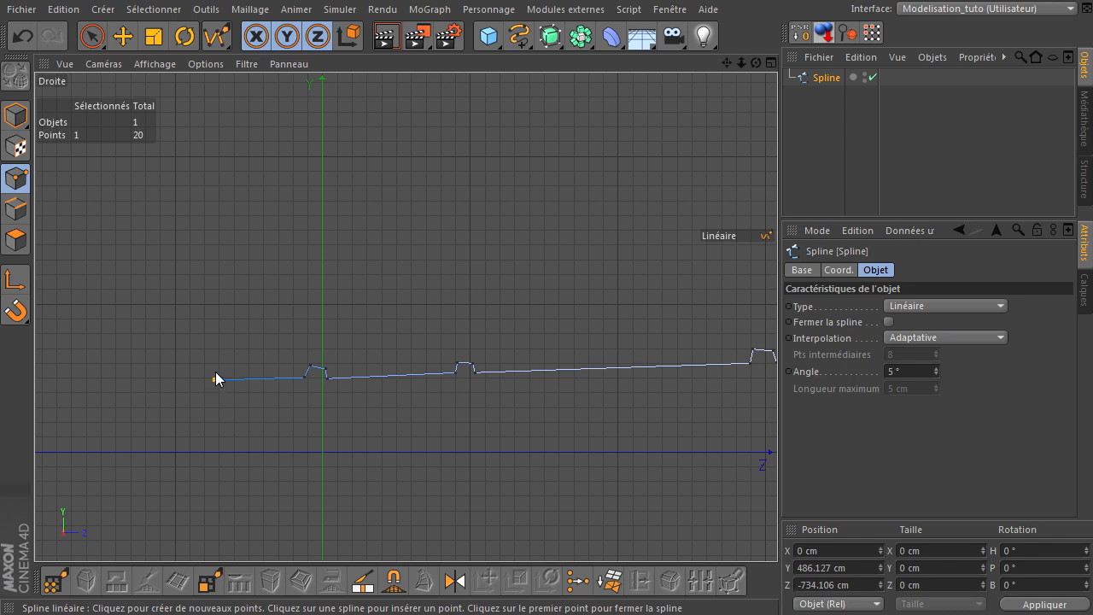
click(214, 371)
click(191, 368)
click(188, 378)
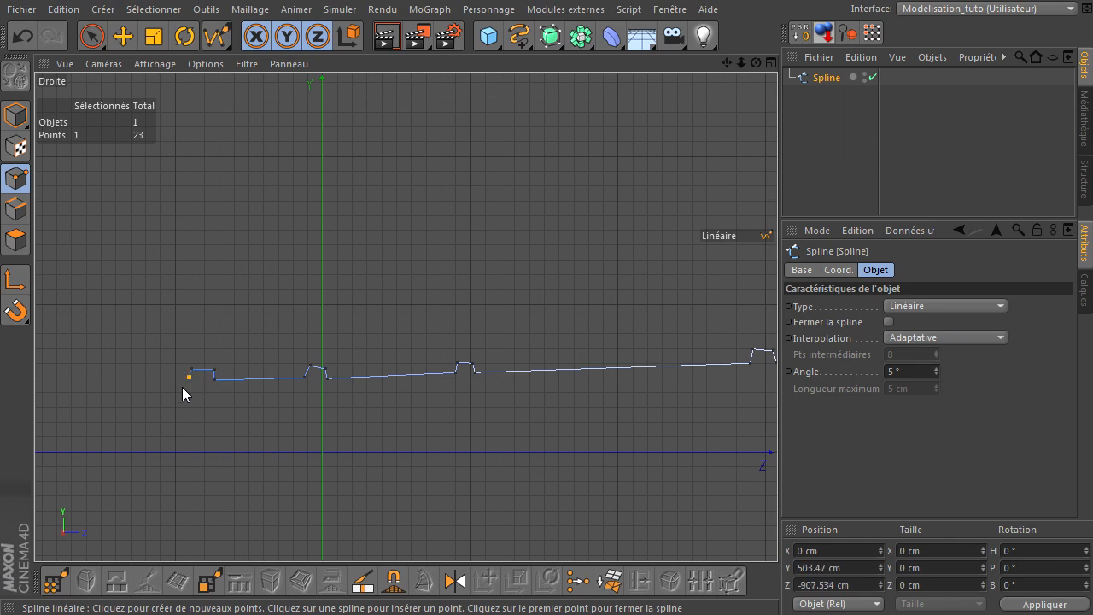
Slope the spline down to about Z -1526, Y 168 cm, then finish with a bulging tip ending near the Z axis at about Z -1989
click(98, 427)
drag(727, 63, 872, 48)
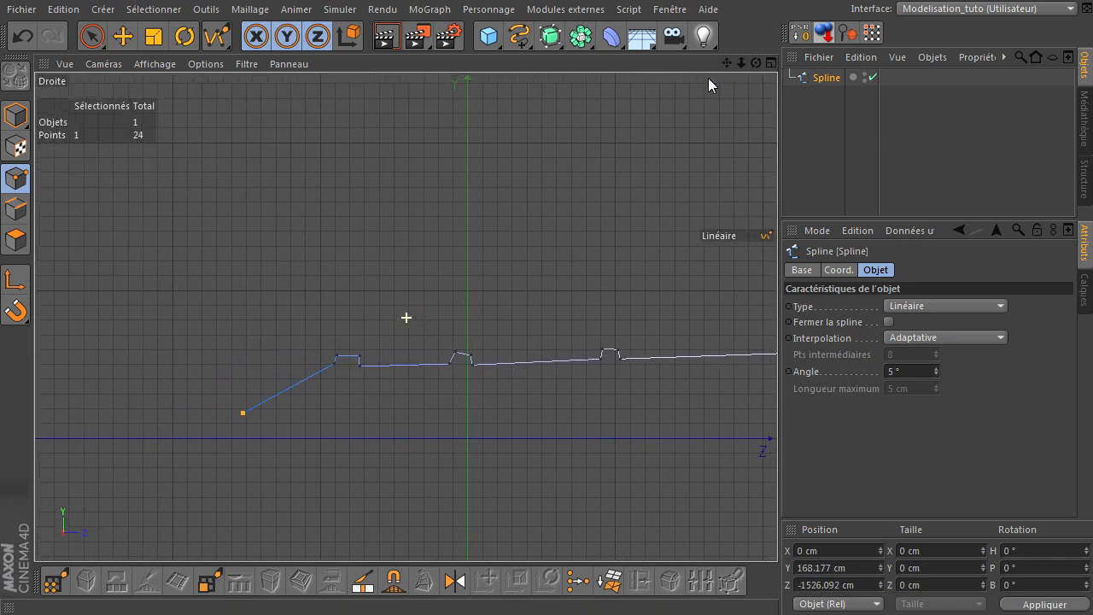
click(220, 408)
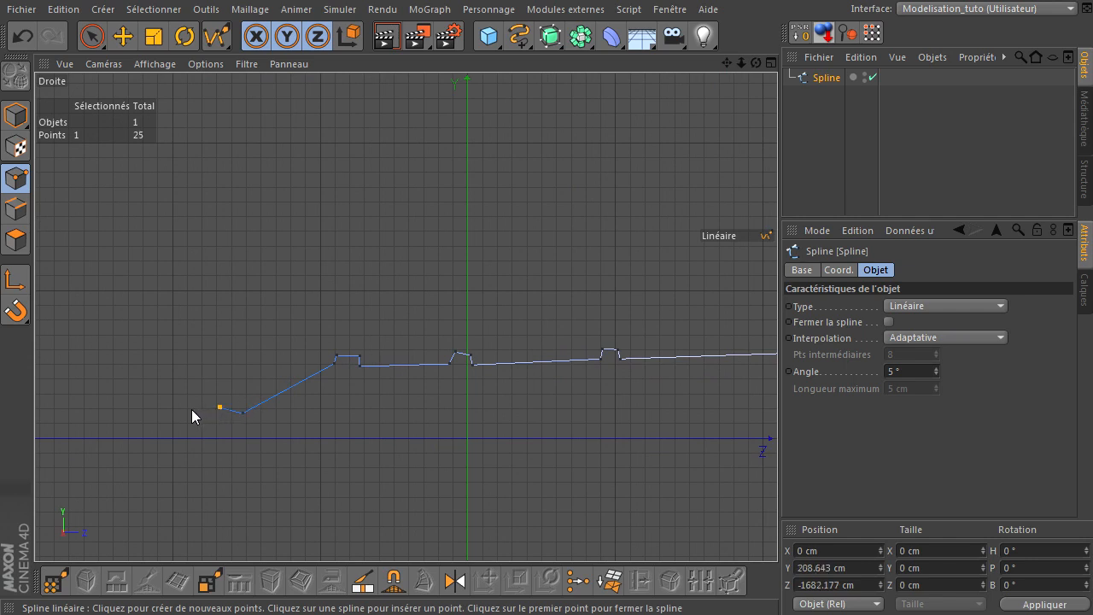
click(192, 407)
click(180, 424)
click(174, 439)
Select the five points of the spline's tip and apply Interpolation légère to them
click(94, 37)
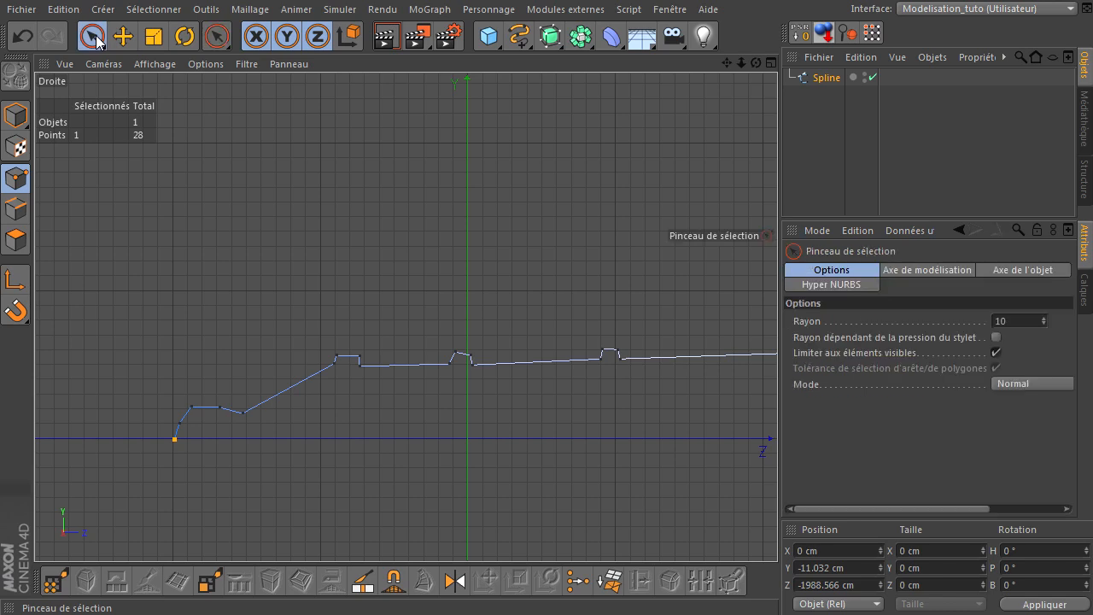
click(205, 190)
scroll(299, 314, down, 4)
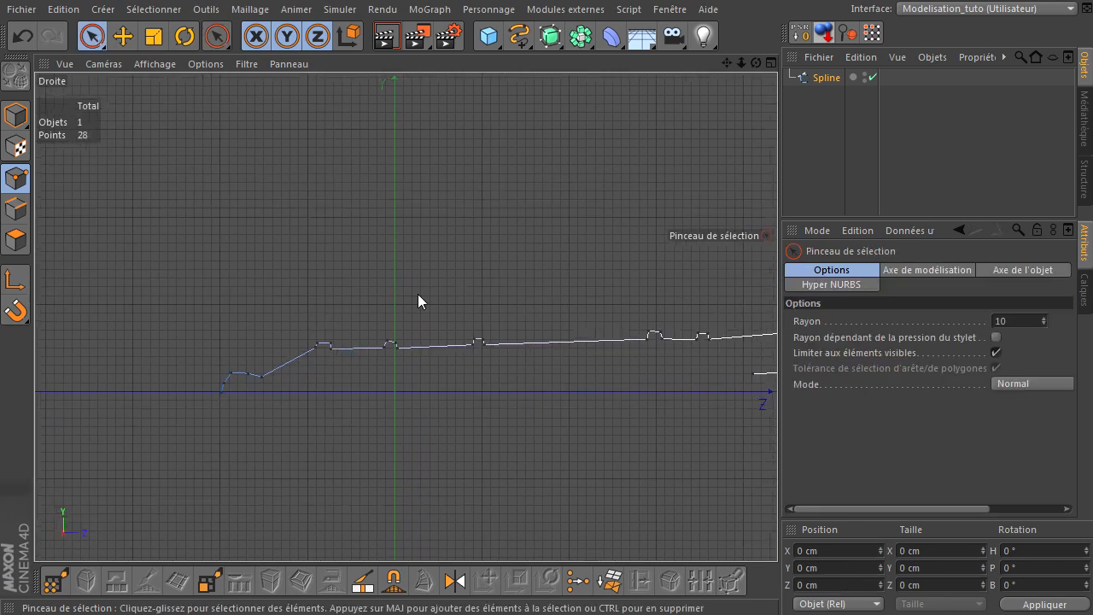
drag(726, 64, 620, 75)
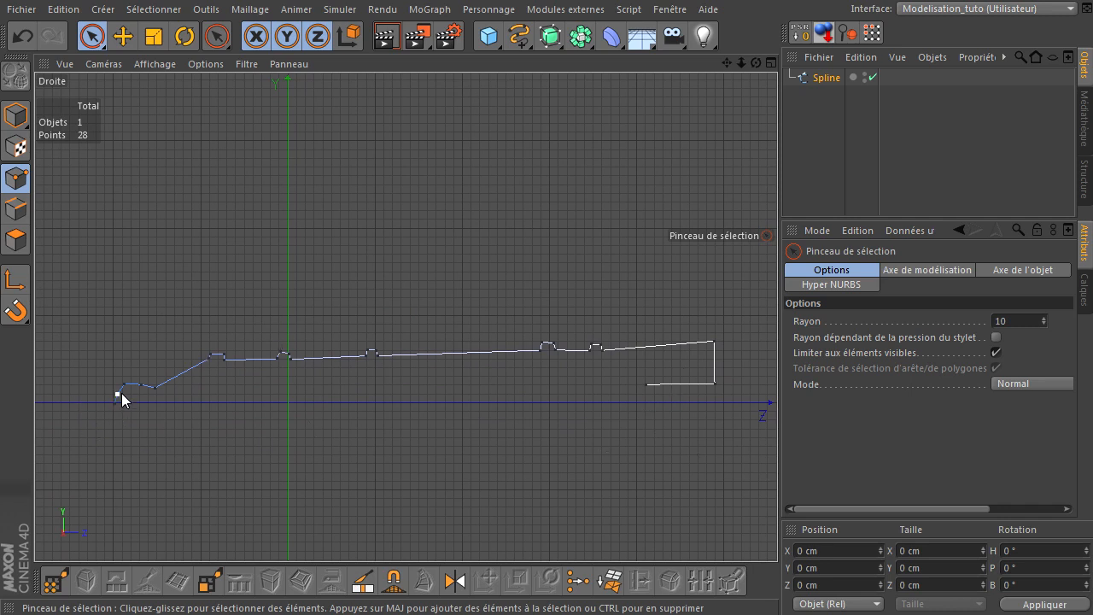
scroll(128, 401, up, 5)
mouse_move(727, 63)
mouse_down()
mouse_move(787, 416)
mouse_move(715, 68)
mouse_up()
scroll(290, 403, up, 4)
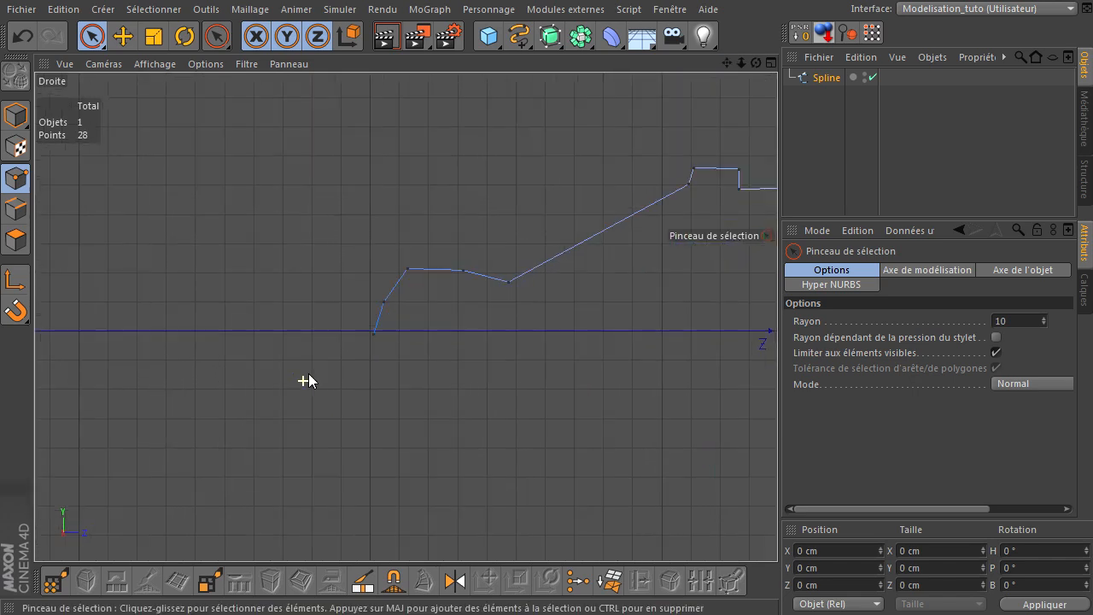
mouse_move(575, 253)
mouse_down()
mouse_move(568, 239)
mouse_move(486, 227)
mouse_move(442, 246)
mouse_move(401, 325)
mouse_up()
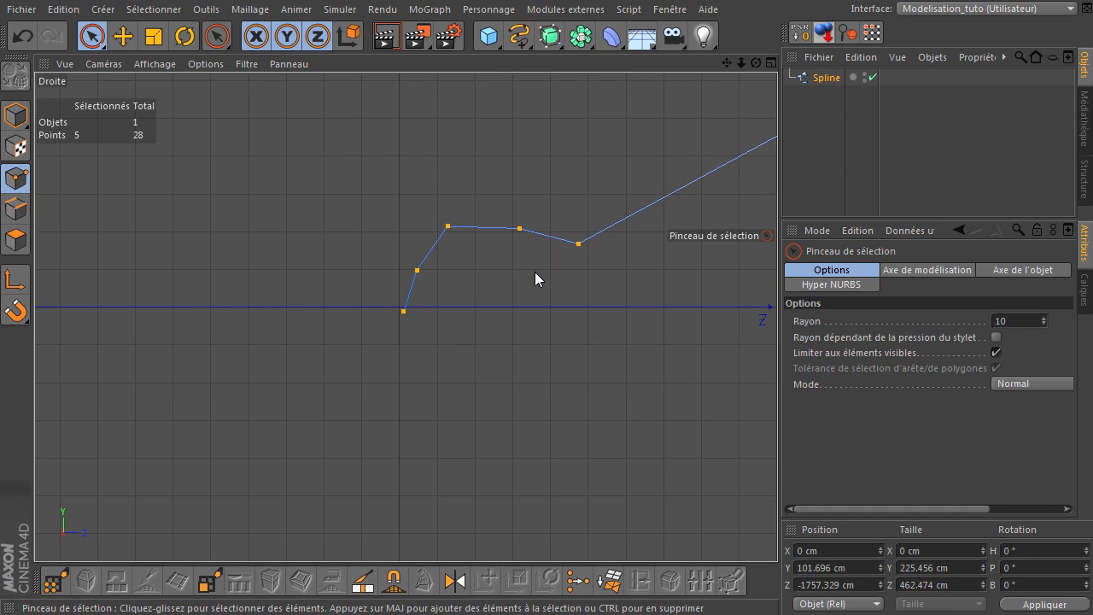
right_click(460, 255)
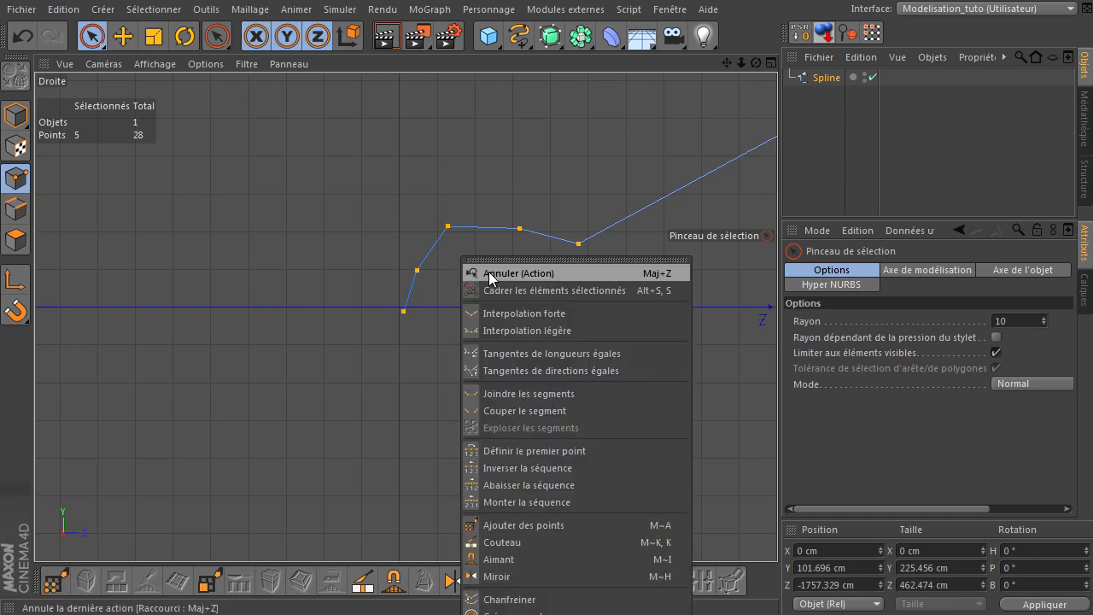
click(500, 331)
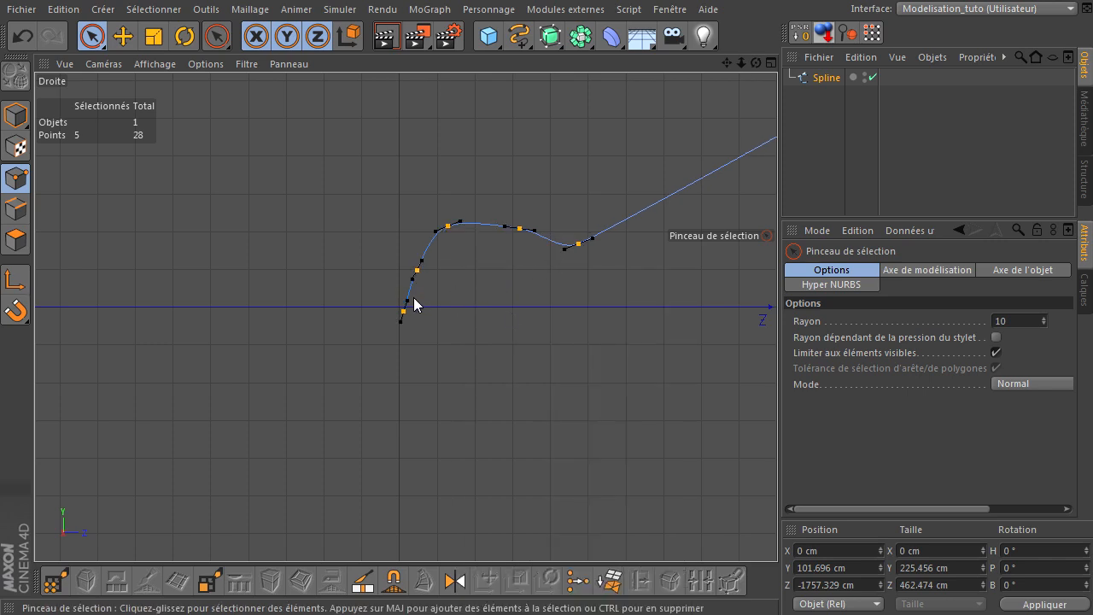
Round the spline's tip by moving its upper points to about Z -1834, Y 212 cm and Z -1680, Y 181 cm
click(123, 37)
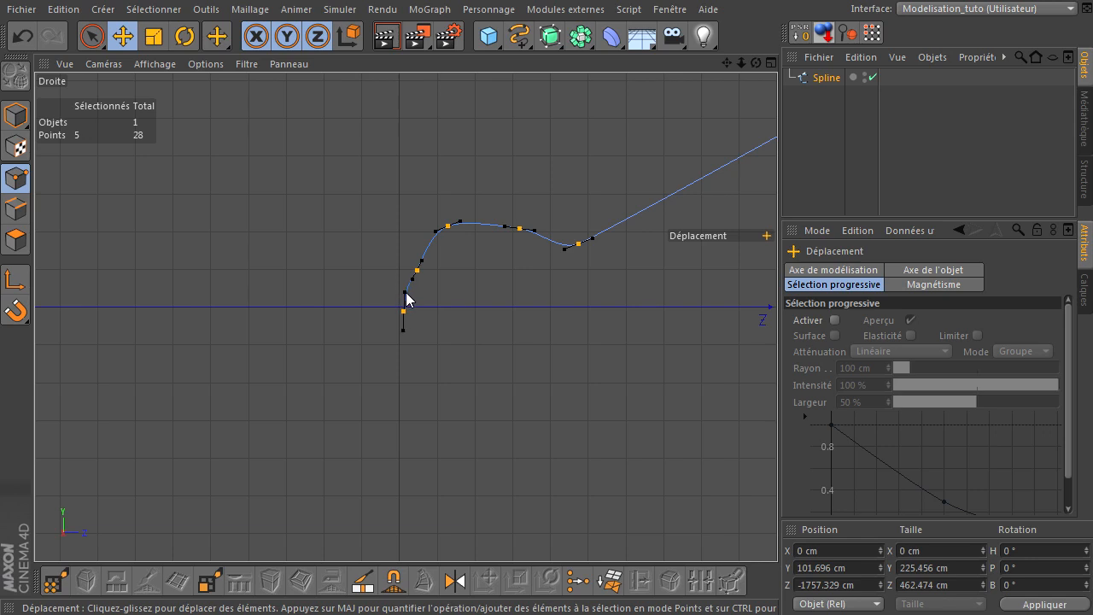
click(416, 271)
drag(415, 269, 466, 230)
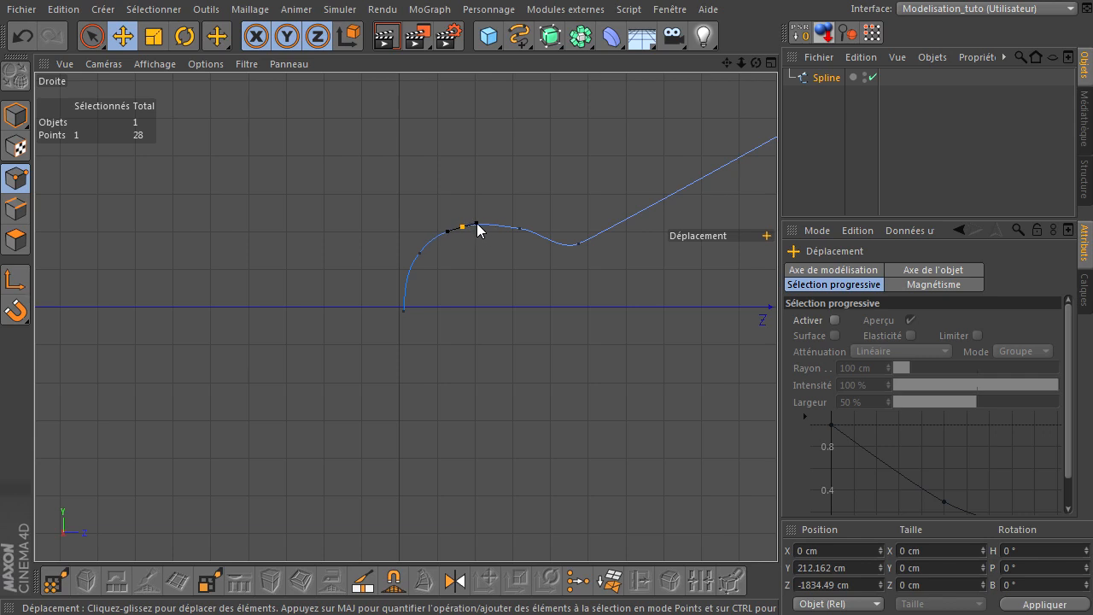
click(520, 229)
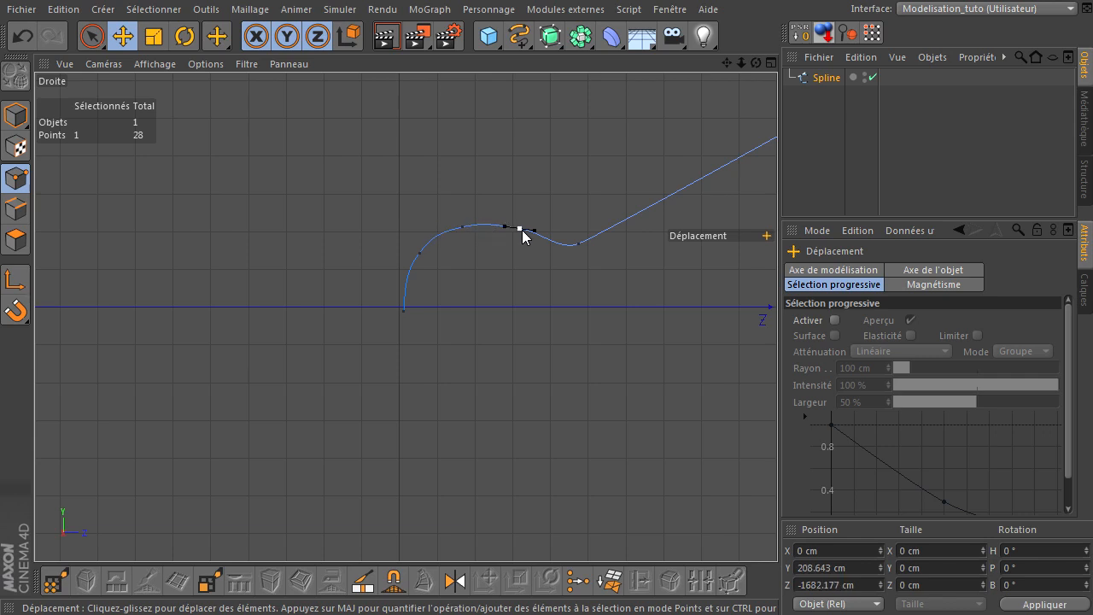
mouse_move(535, 230)
mouse_down()
mouse_move(540, 238)
mouse_move(520, 241)
mouse_up()
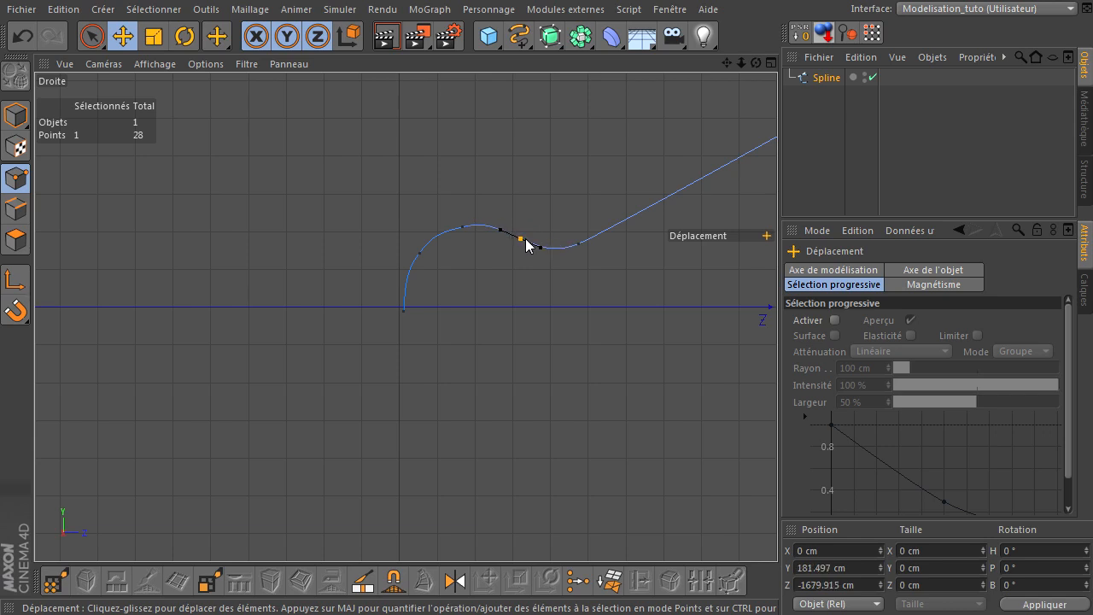
click(555, 272)
Move the neck point, where the tip meets the long slope, to about Z -1563, Y 160 cm
scroll(493, 391, down, 2)
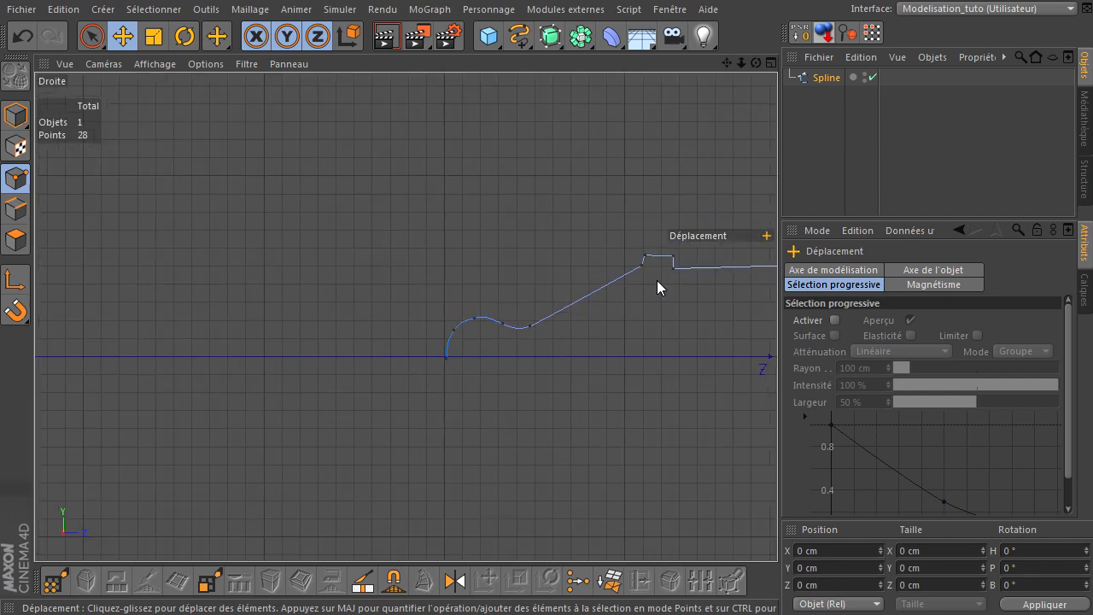
click(530, 326)
click(642, 265)
scroll(574, 306, up, 2)
drag(727, 63, 605, 134)
scroll(391, 469, up, 3)
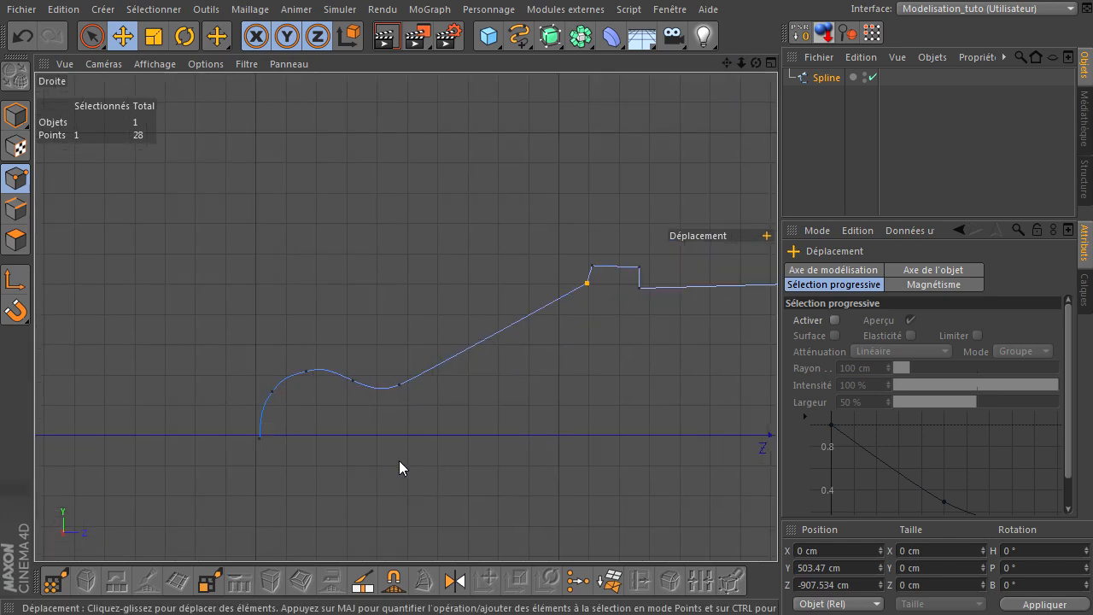
drag(399, 385, 387, 388)
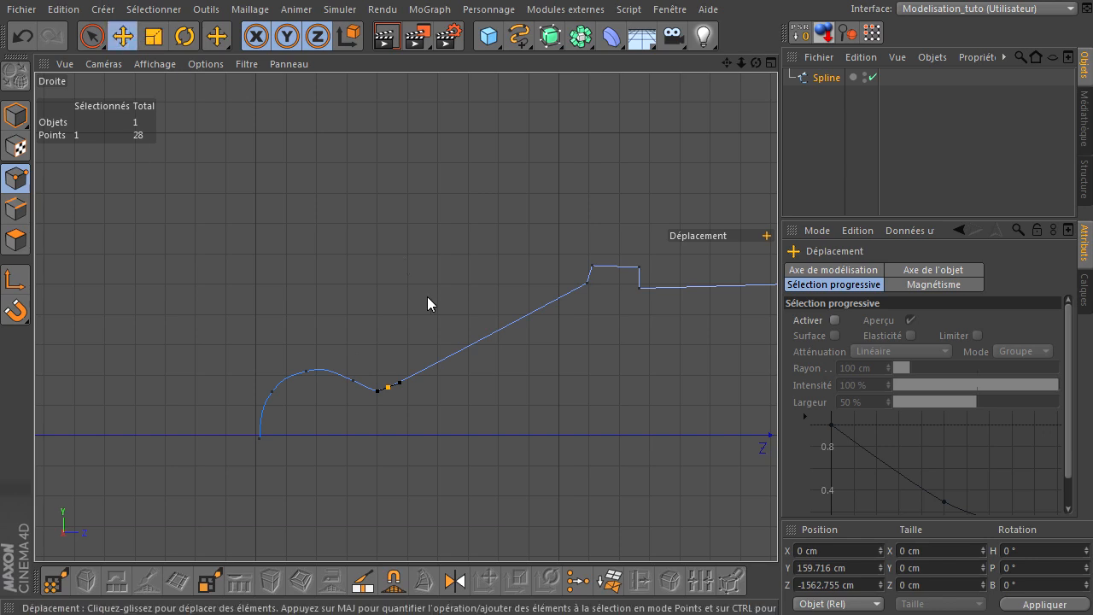
Raise only the slope-side tangent of the neck point to bend the straight slope up to the fifth bump into a convex arc
scroll(415, 408, up, 5)
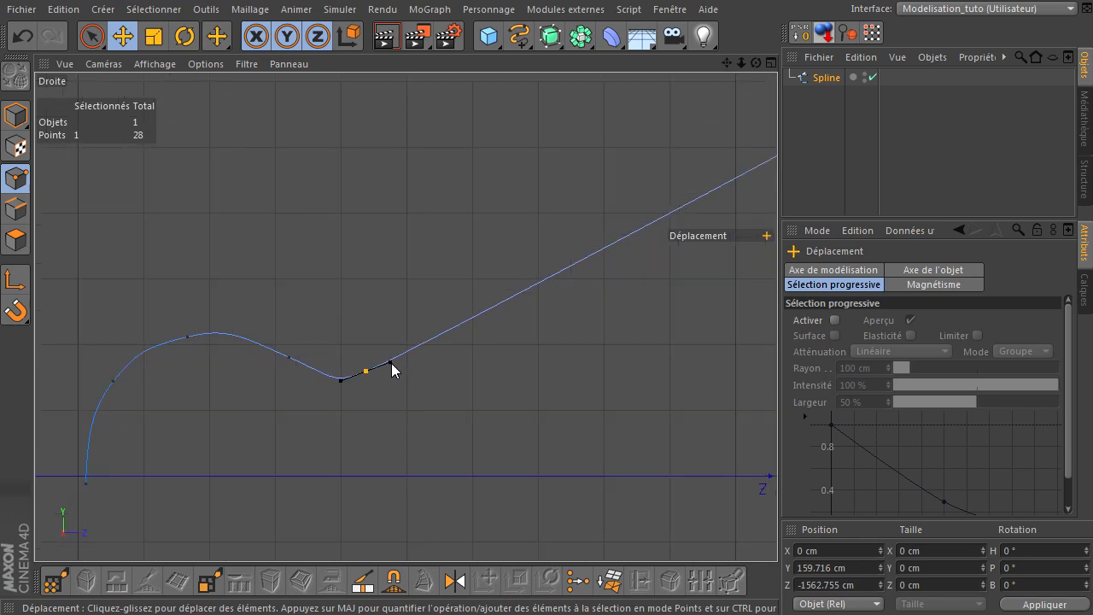
drag(390, 369, 403, 305)
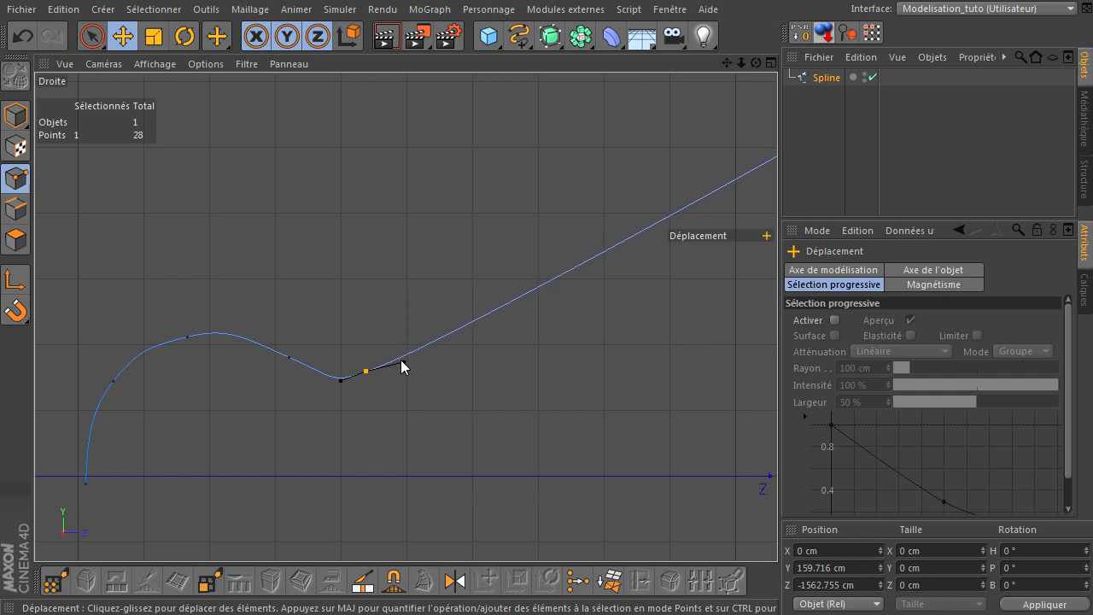
drag(405, 367, 469, 130)
scroll(482, 305, down, 3)
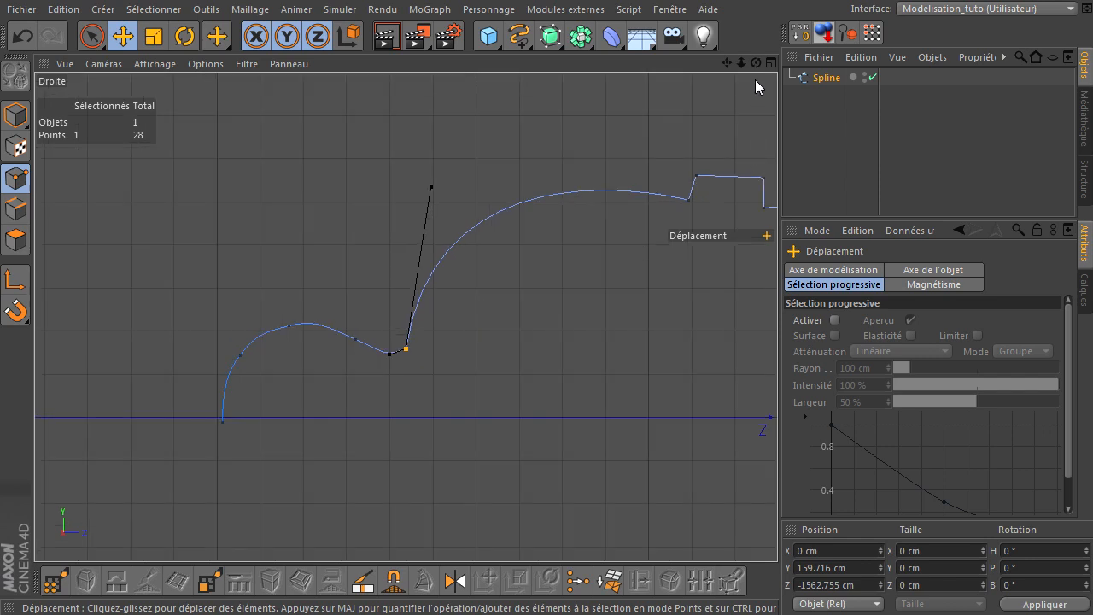
drag(726, 64, 663, 113)
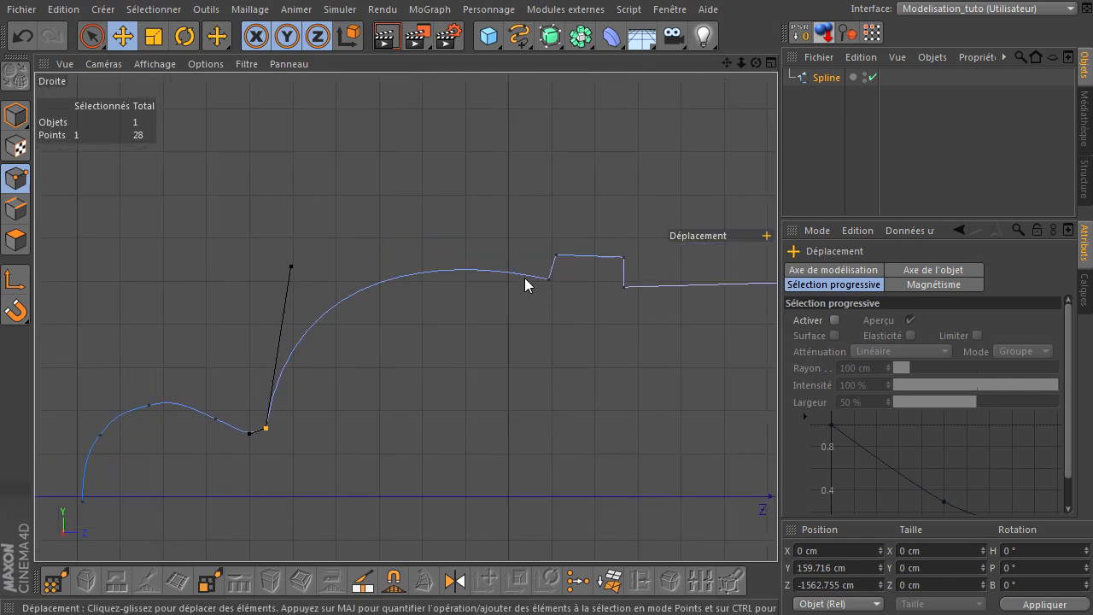
scroll(531, 405, down, 3)
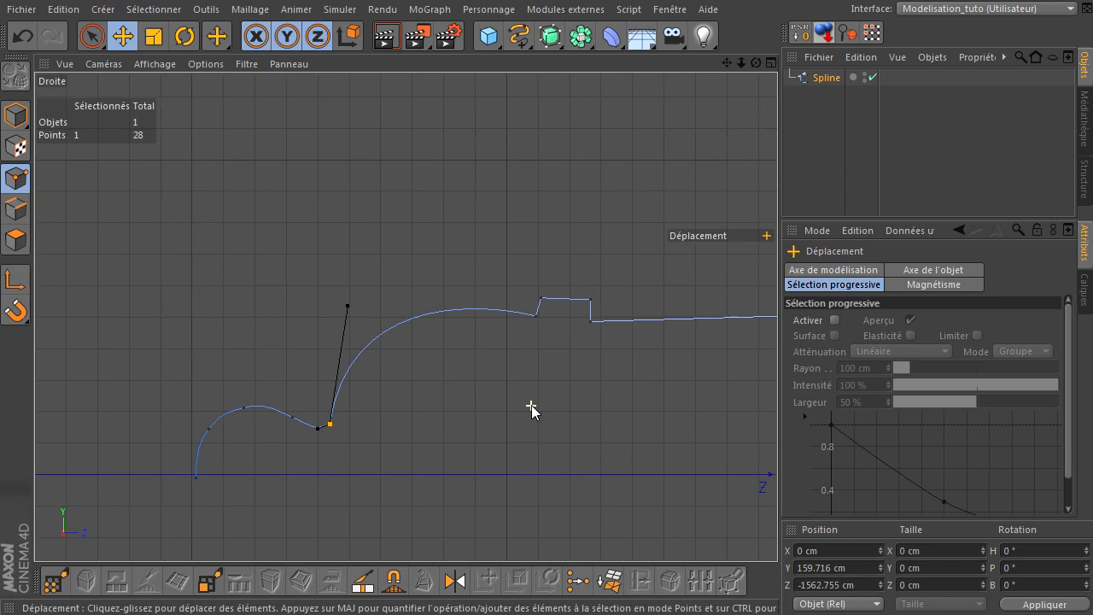
click(571, 256)
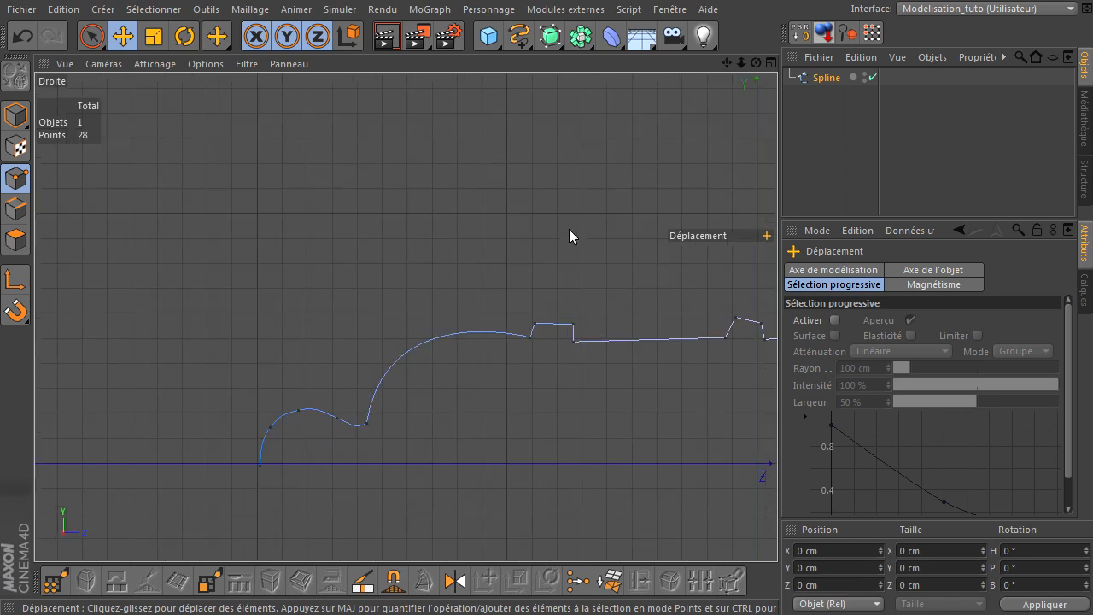
Move the fifth bump's tip-side top corner to about Z -907, Y 543 cm so that side stands vertical
drag(727, 62, 520, 75)
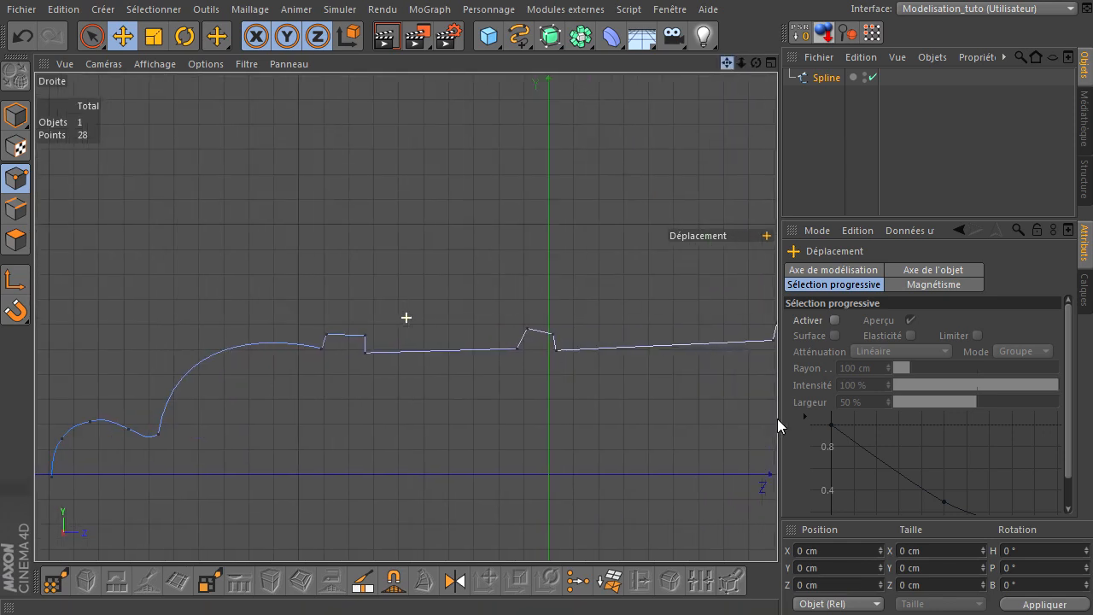
scroll(327, 357, up, 3)
scroll(327, 359, up, 3)
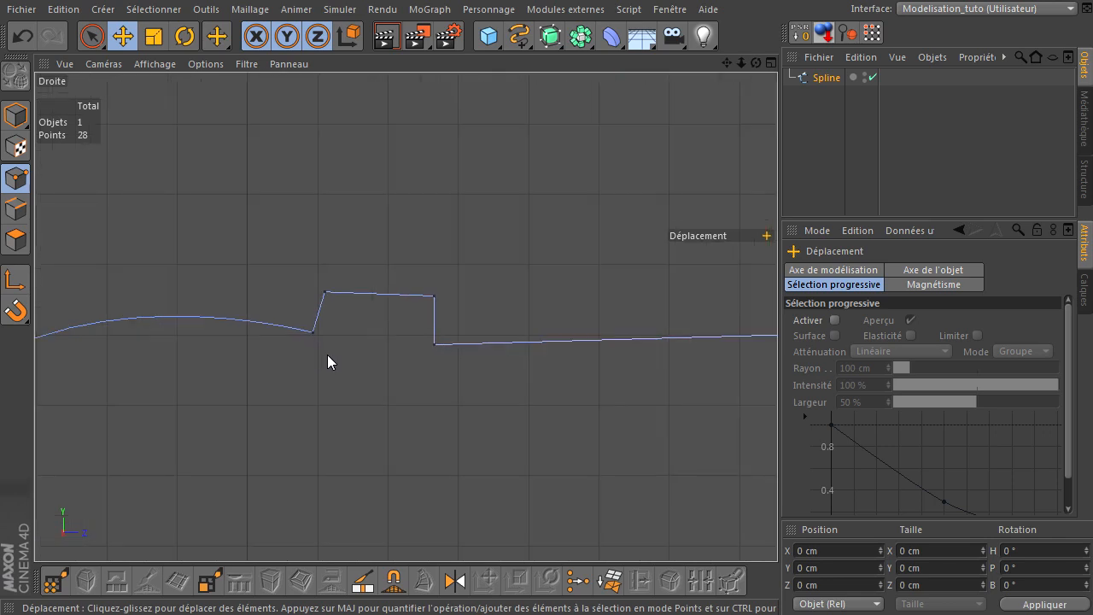
click(92, 36)
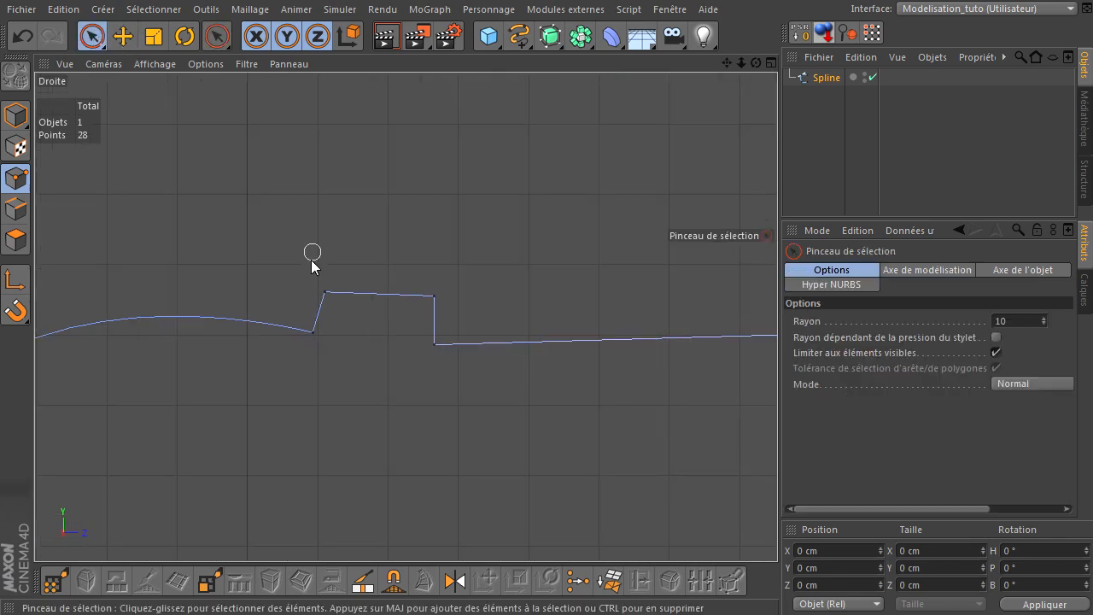
click(325, 295)
shift+click(433, 296)
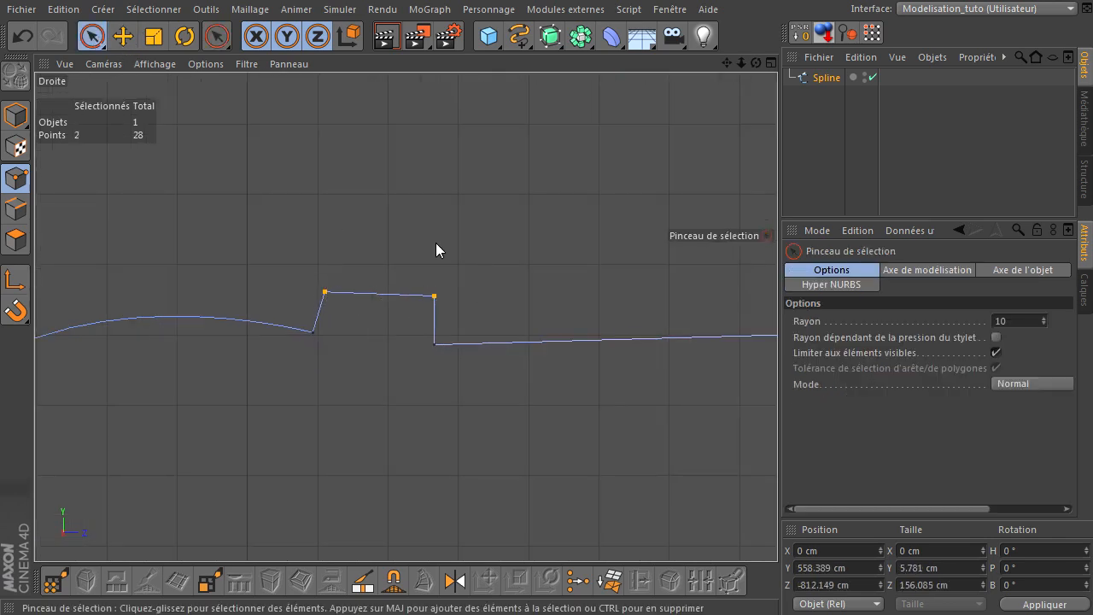
click(325, 292)
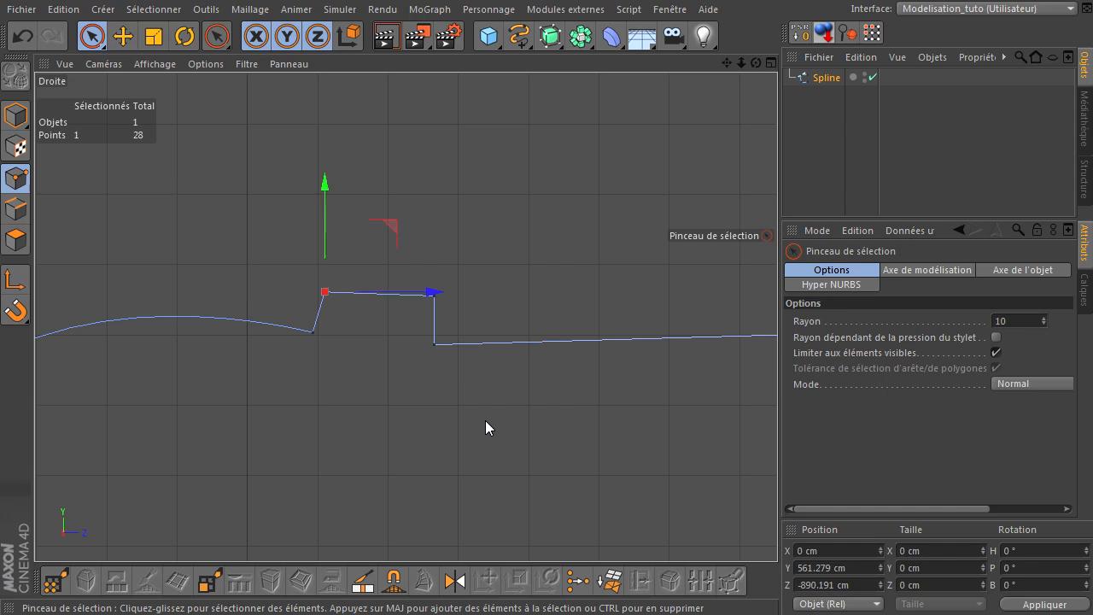
drag(392, 233, 380, 246)
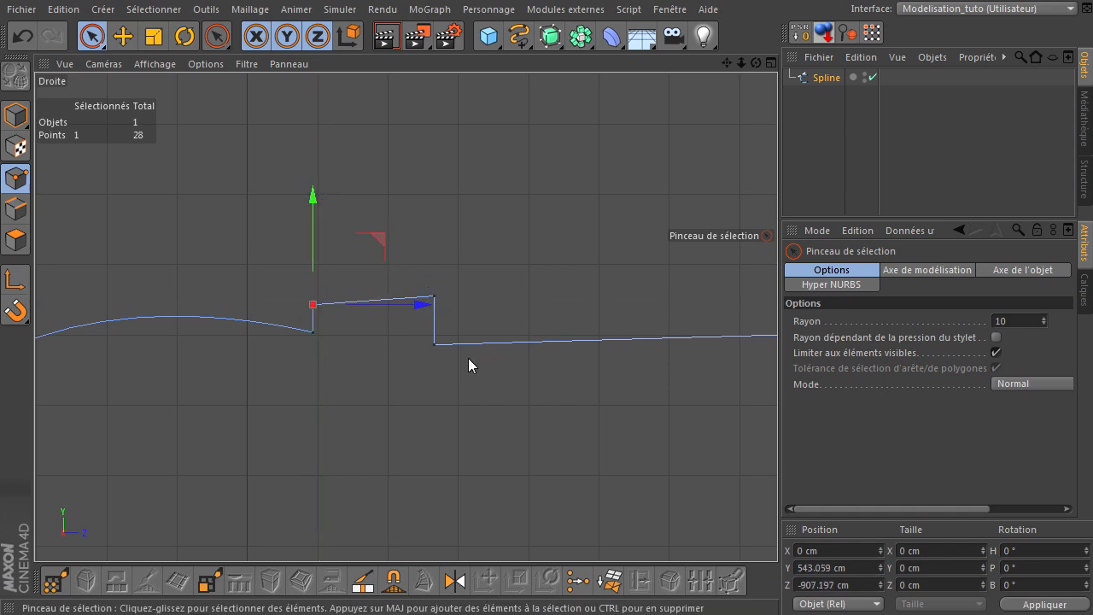
Lower the fifth bump's other top corner, raise its base point, and shift the tip-side top corner to about Z -900 cm
click(435, 296)
drag(498, 239, 497, 268)
click(432, 347)
click(315, 304)
drag(419, 304, 419, 310)
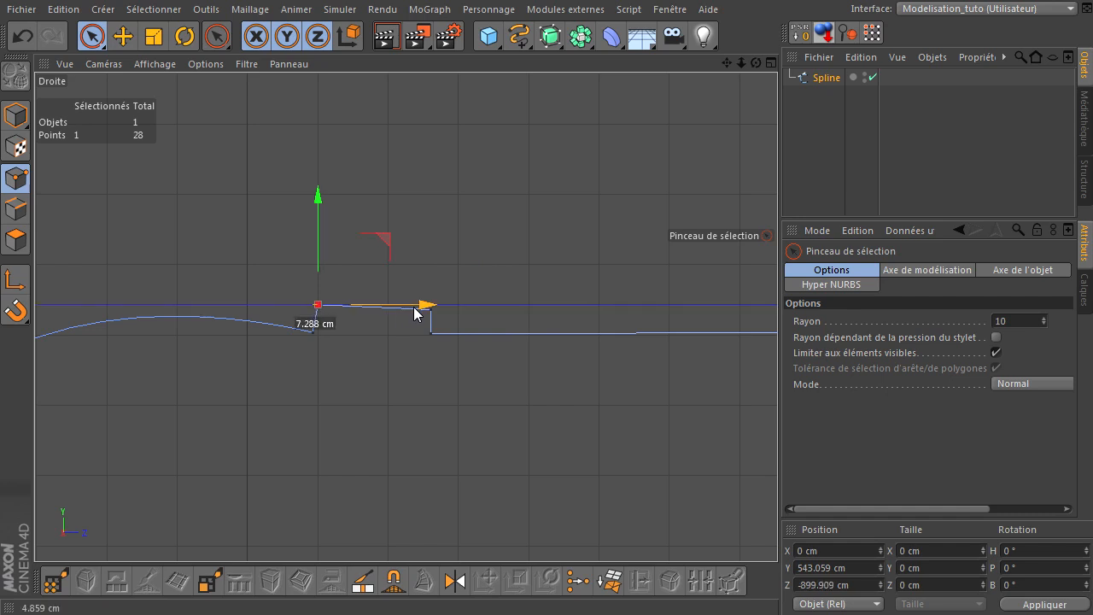
click(527, 278)
scroll(457, 345, down, 3)
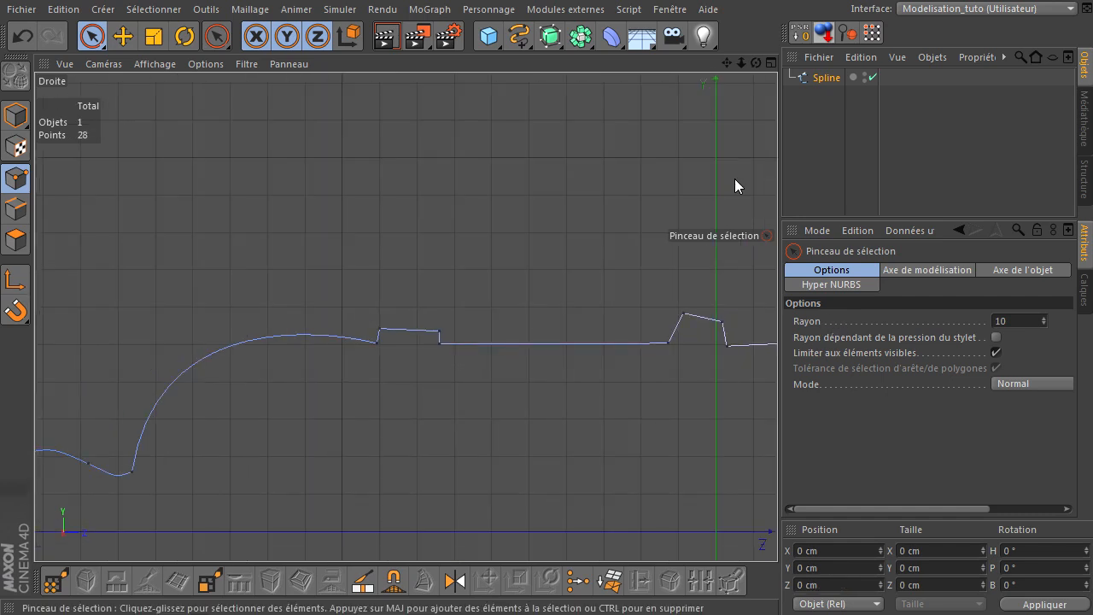
Lower the fourth bump's tip-side top corner and pull it over its base point to steepen that side
drag(727, 63, 763, 433)
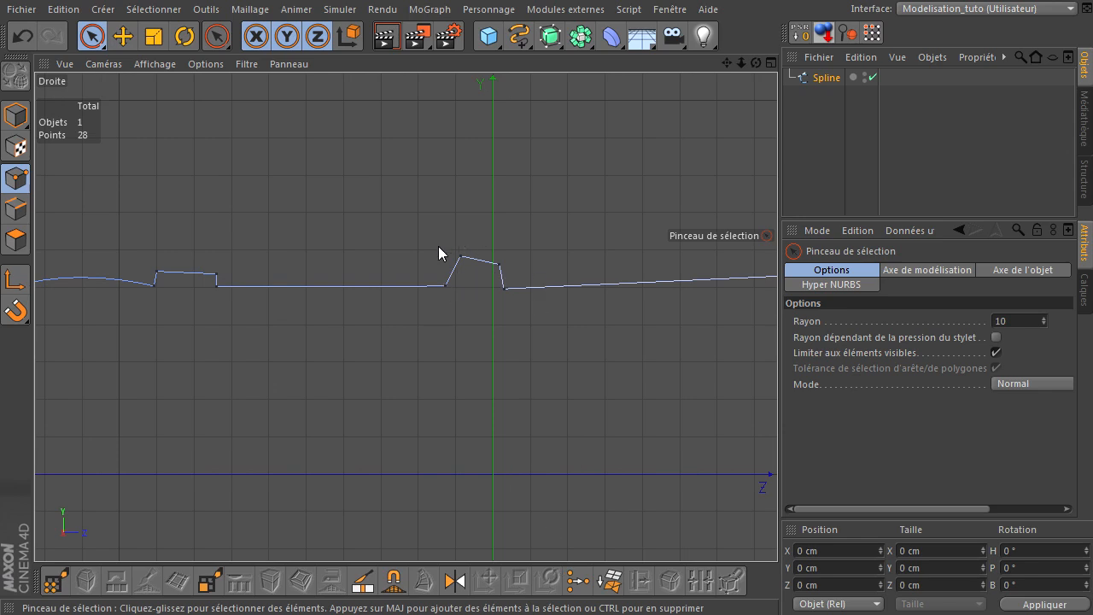
click(461, 257)
click(532, 195)
click(461, 257)
drag(519, 189, 512, 204)
click(465, 338)
Adjust the fourth bump's other top corner and base point to give it a low, flat top and a level base
click(498, 264)
drag(570, 201, 573, 208)
click(478, 328)
click(503, 288)
drag(504, 220, 507, 213)
click(516, 357)
scroll(517, 358, down, 3)
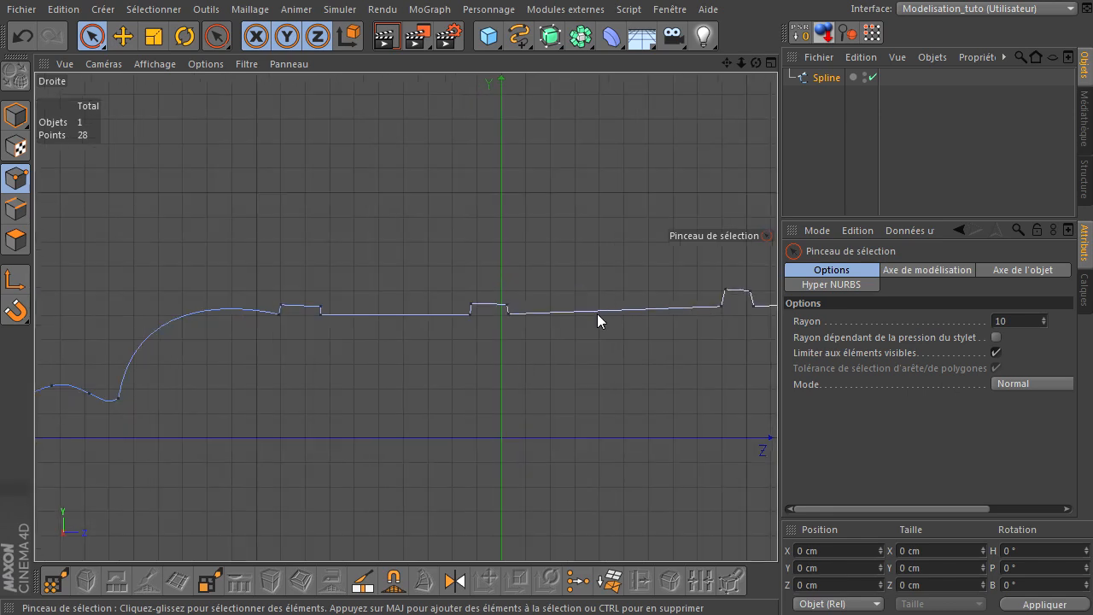
Reshape the third bump's two top corners into a lower, flat top with nearly vertical sides
drag(728, 58, 781, 431)
click(826, 77)
key(h)
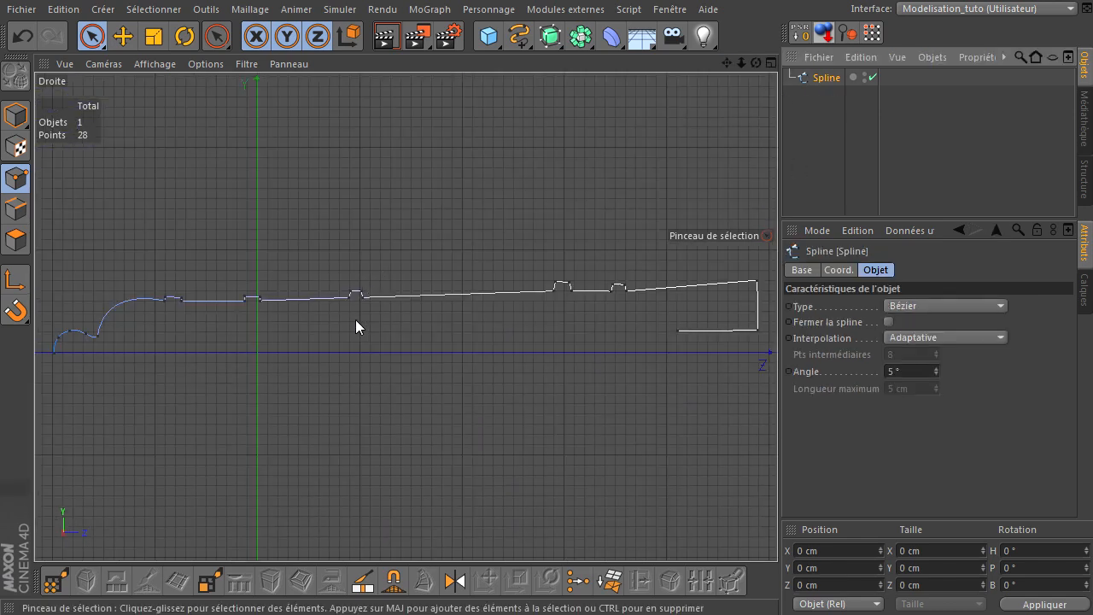
scroll(364, 288, up, 5)
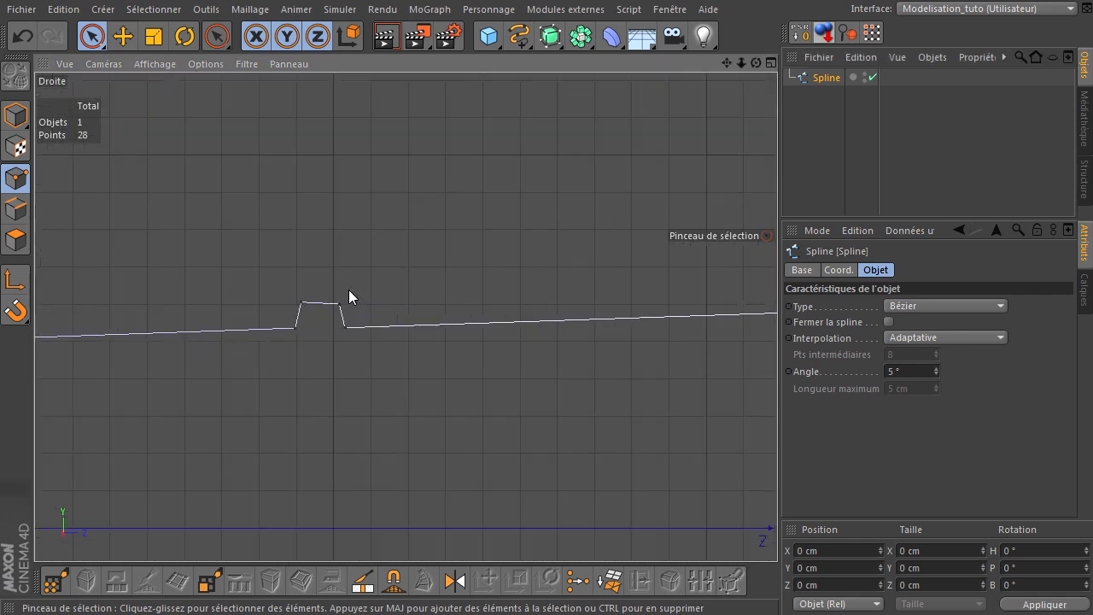
click(299, 301)
drag(369, 236, 406, 249)
click(359, 298)
click(338, 305)
click(375, 395)
scroll(356, 375, down, 7)
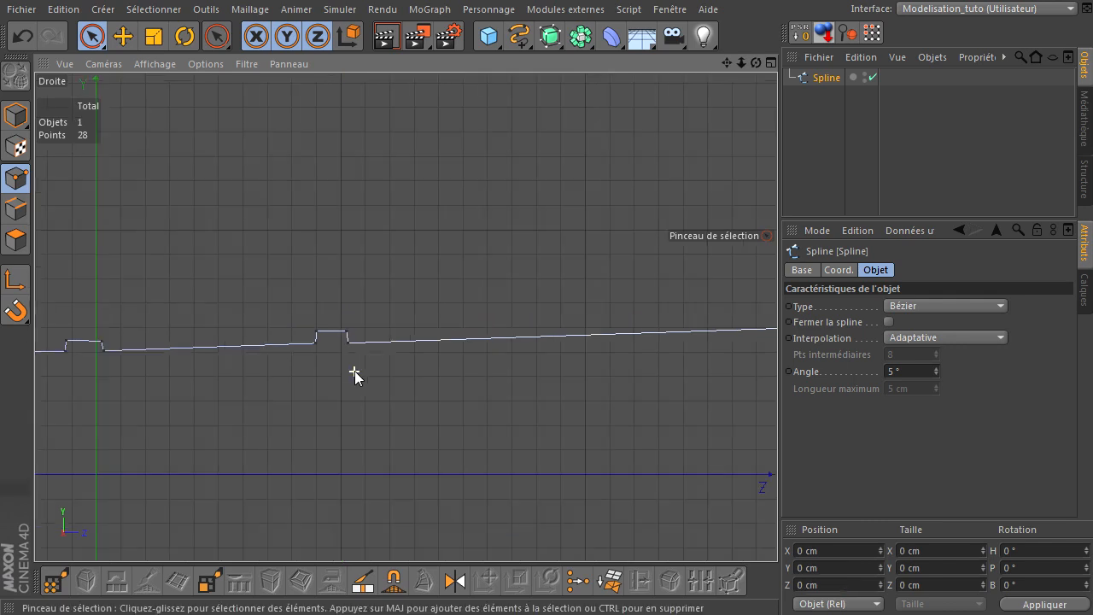
Lower and spread the second bump's two top corners, placing the one farther from the tip at about Z 3066, Y 659 cm
drag(725, 61, 777, 419)
scroll(375, 349, up, 5)
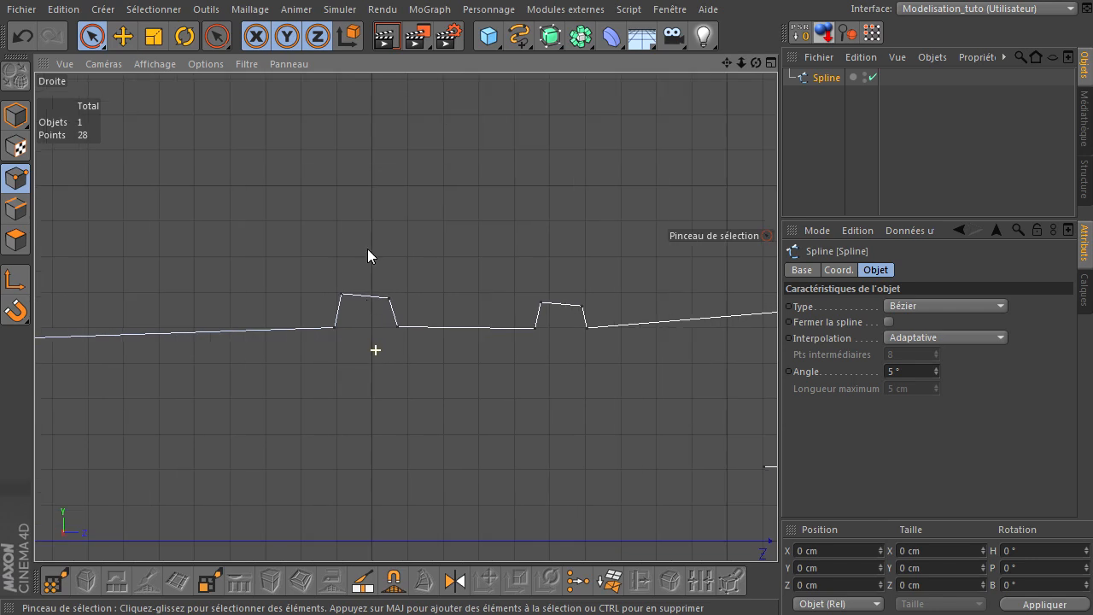
click(345, 293)
key(e)
drag(409, 229, 467, 248)
click(426, 297)
click(391, 299)
click(561, 233)
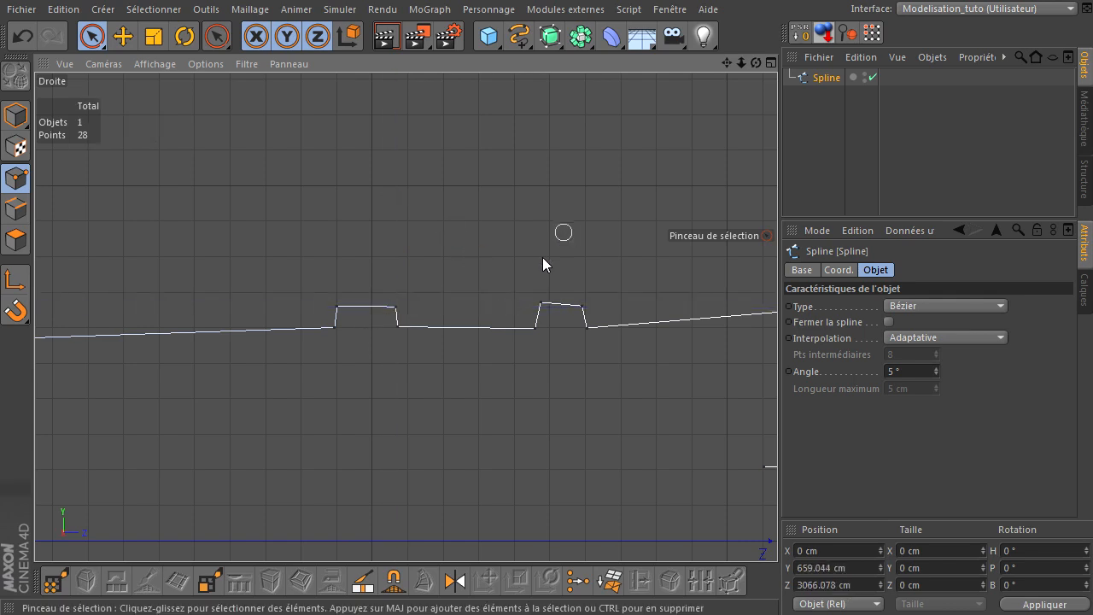
Flatten the first bump's top and move its base point farthest from the tip to about Z 3592, Y 613 cm
click(538, 304)
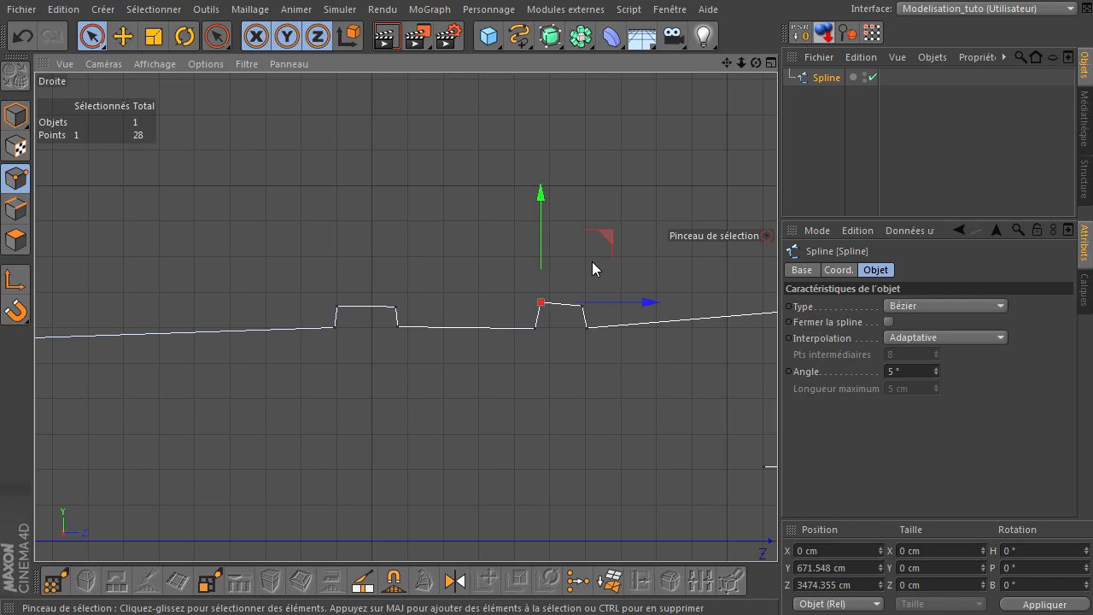
mouse_move(605, 239)
mouse_down()
mouse_move(646, 242)
mouse_move(590, 253)
mouse_up()
click(646, 277)
click(581, 308)
click(589, 356)
click(586, 326)
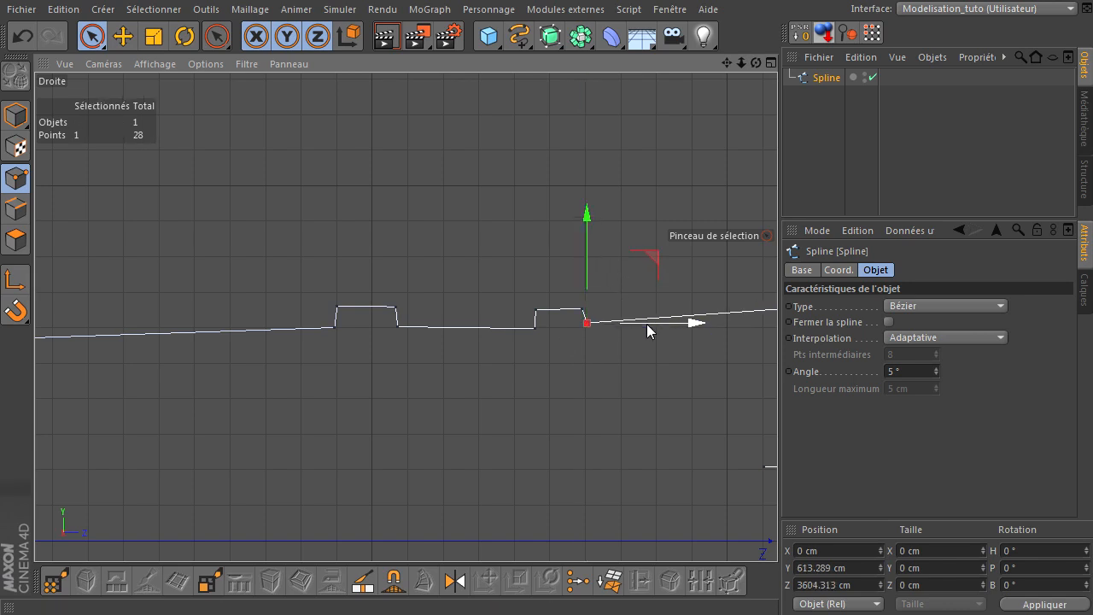
drag(661, 321, 653, 321)
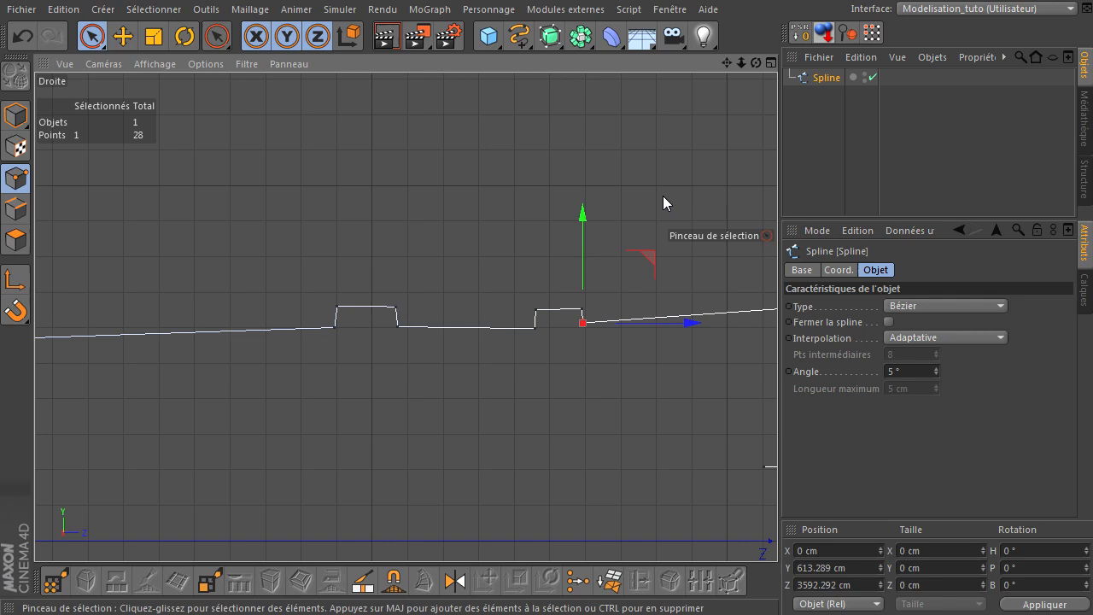
click(662, 196)
Add a Révolution NURBS object and place the spline inside it as a child to generate the revolved surface
scroll(517, 403, down, 4)
scroll(519, 405, down, 3)
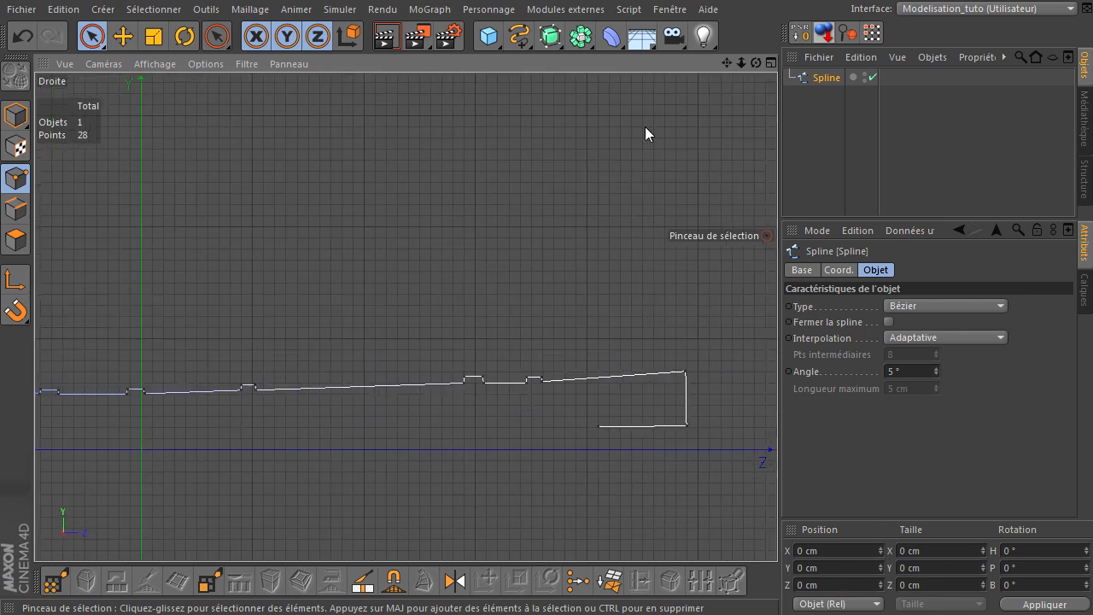
drag(727, 62, 868, 19)
scroll(590, 424, down, 2)
scroll(585, 429, down, 1)
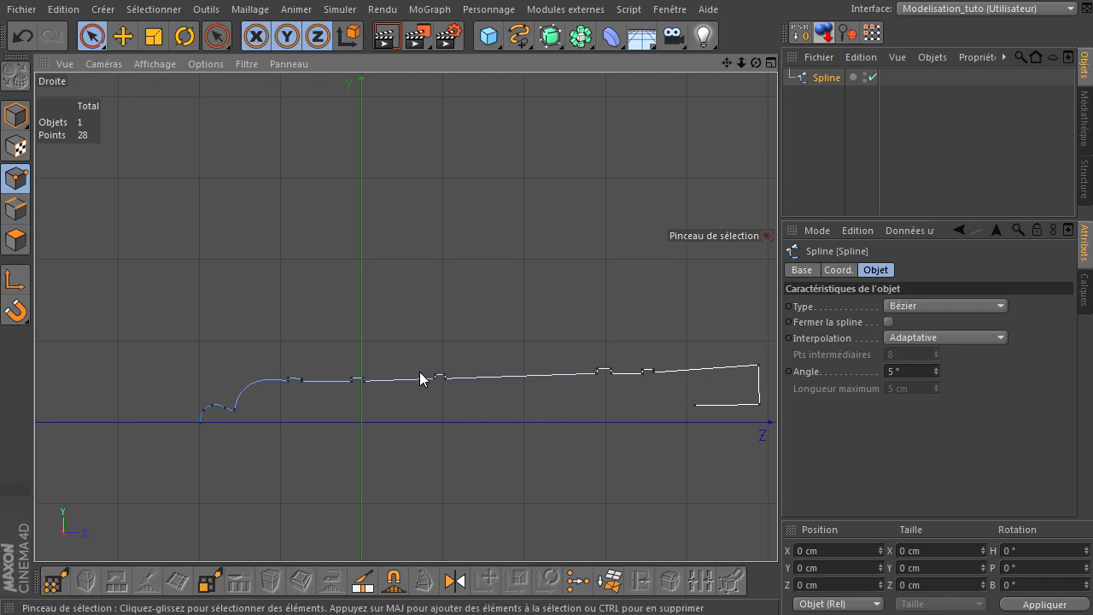
click(550, 36)
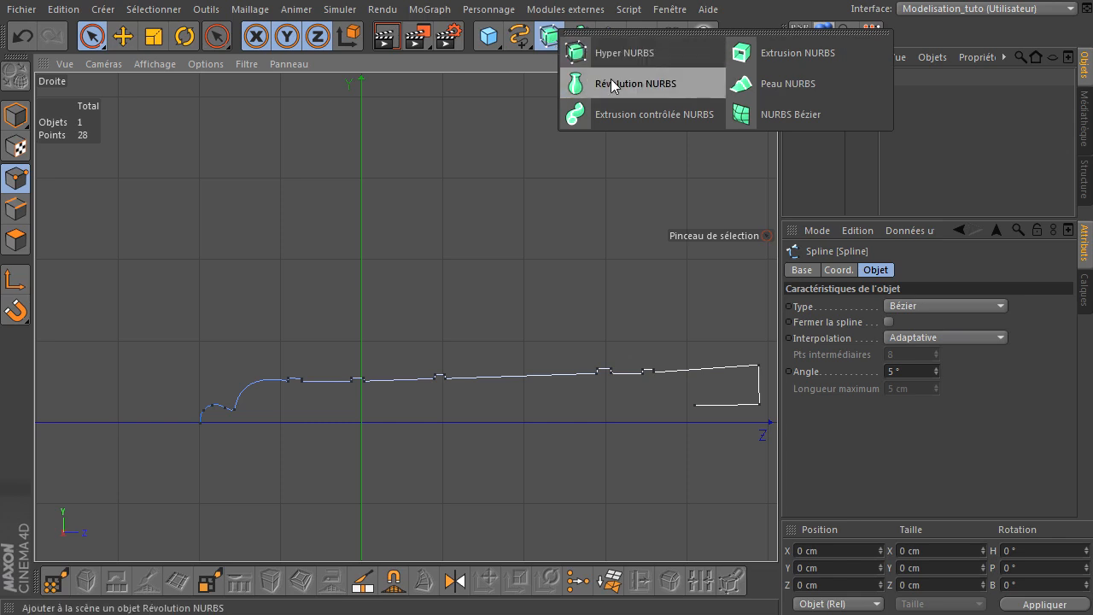
click(610, 80)
click(825, 95)
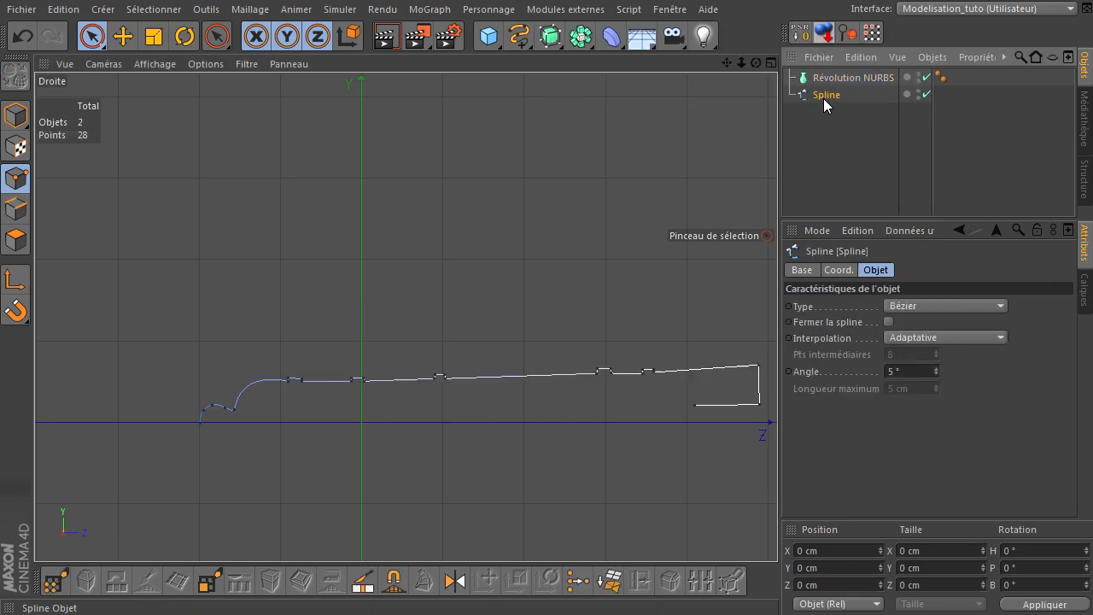
drag(831, 96, 843, 76)
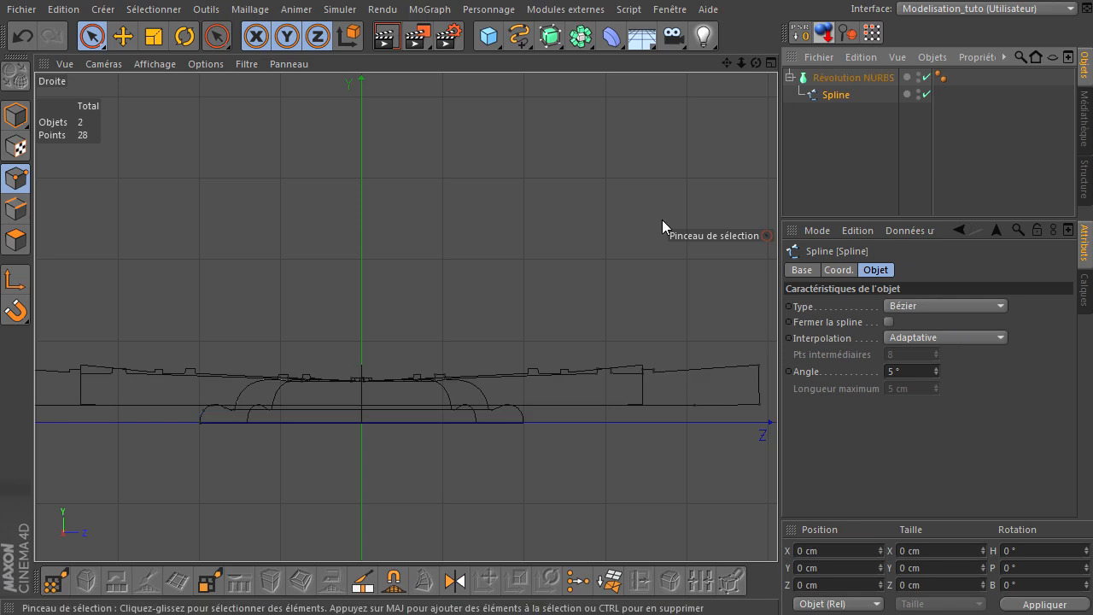
Rotate the spline a quarter turn in the Droite view so the profile stands upright with its rounded tip downward
middle_click(484, 228)
alt+drag(140, 196, 213, 222)
alt+middle_drag(184, 258, 266, 229)
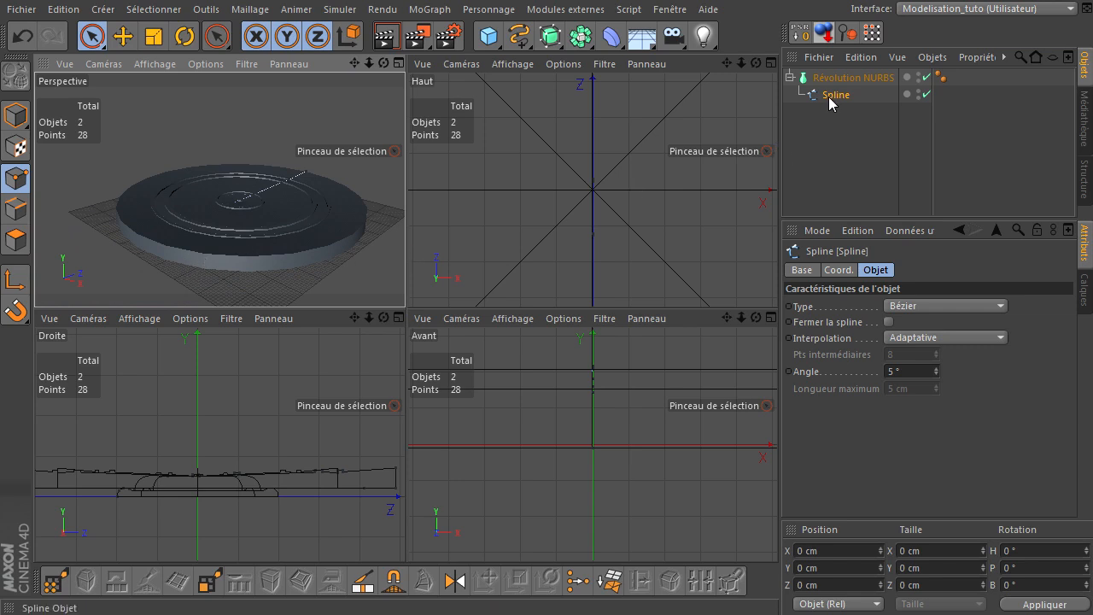
click(15, 116)
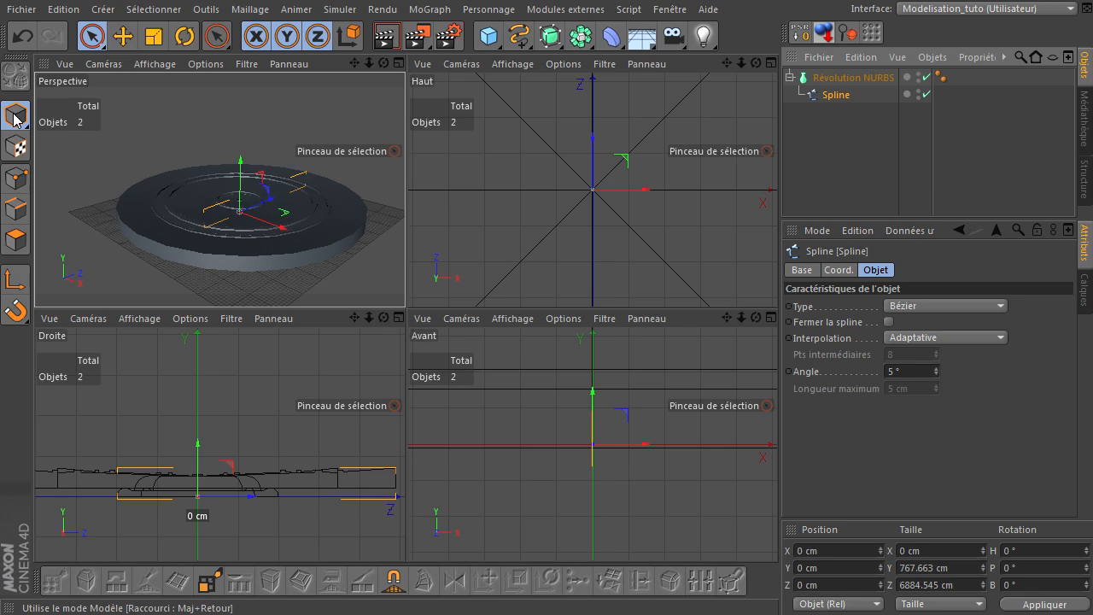
click(184, 38)
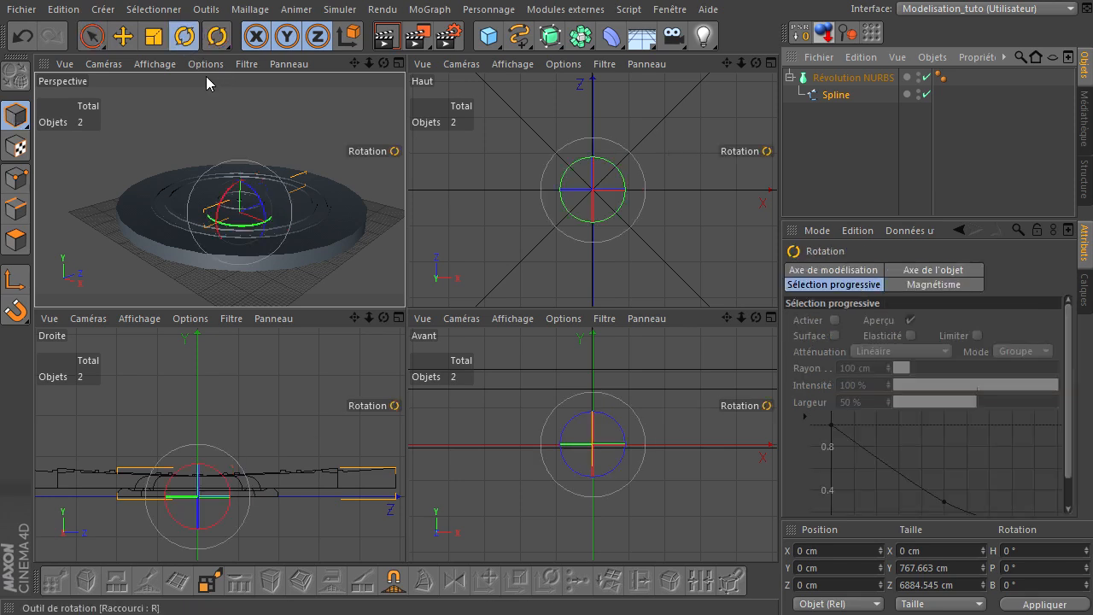
drag(223, 486, 188, 453)
key(ctrl+z)
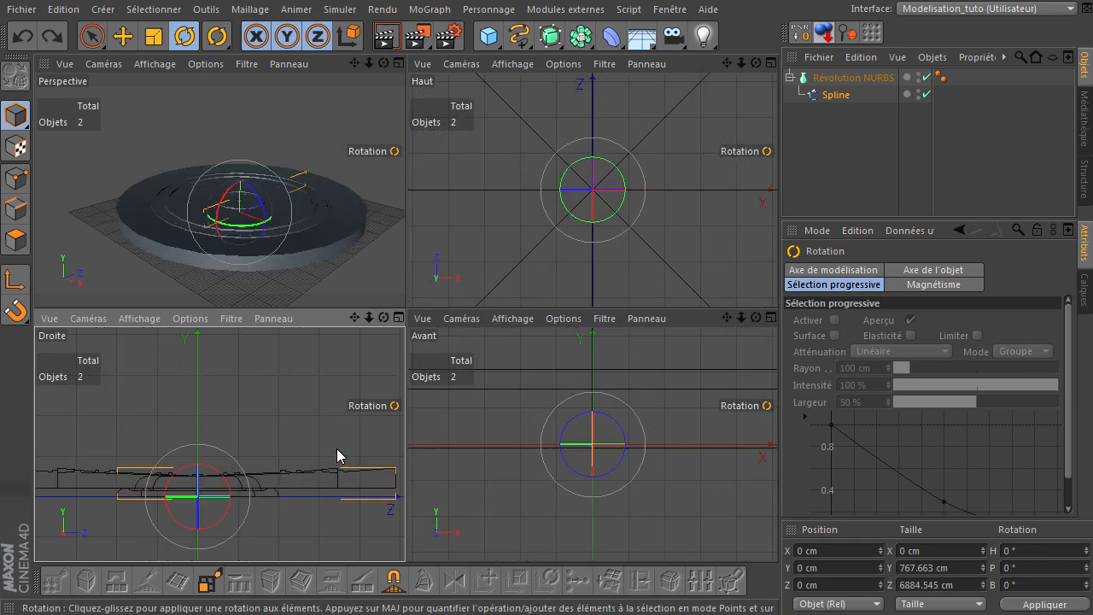
middle_click(288, 437)
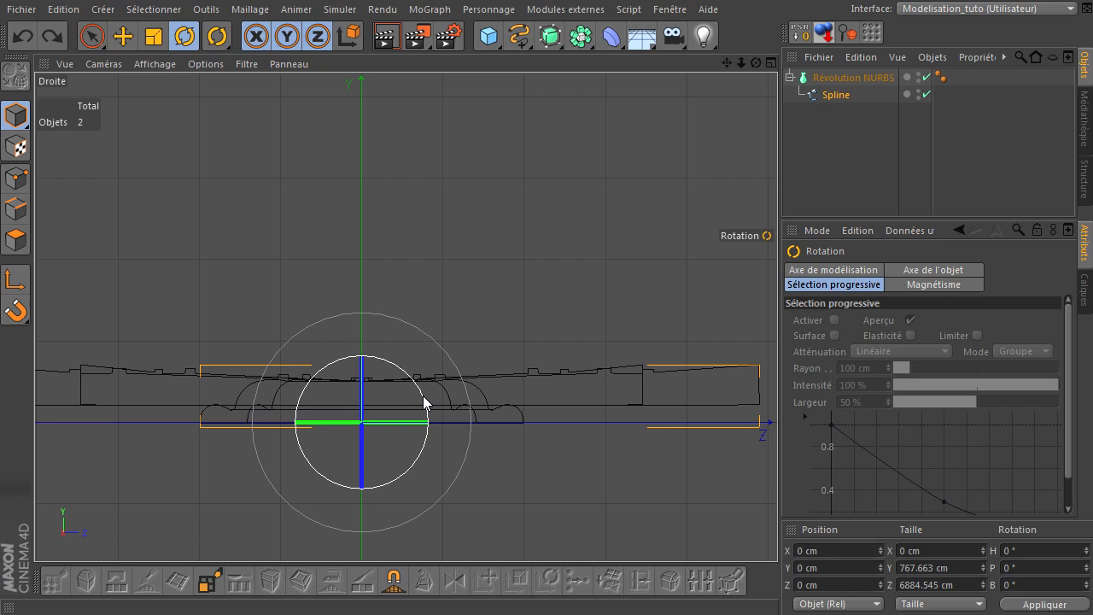
drag(422, 395, 336, 363)
click(561, 324)
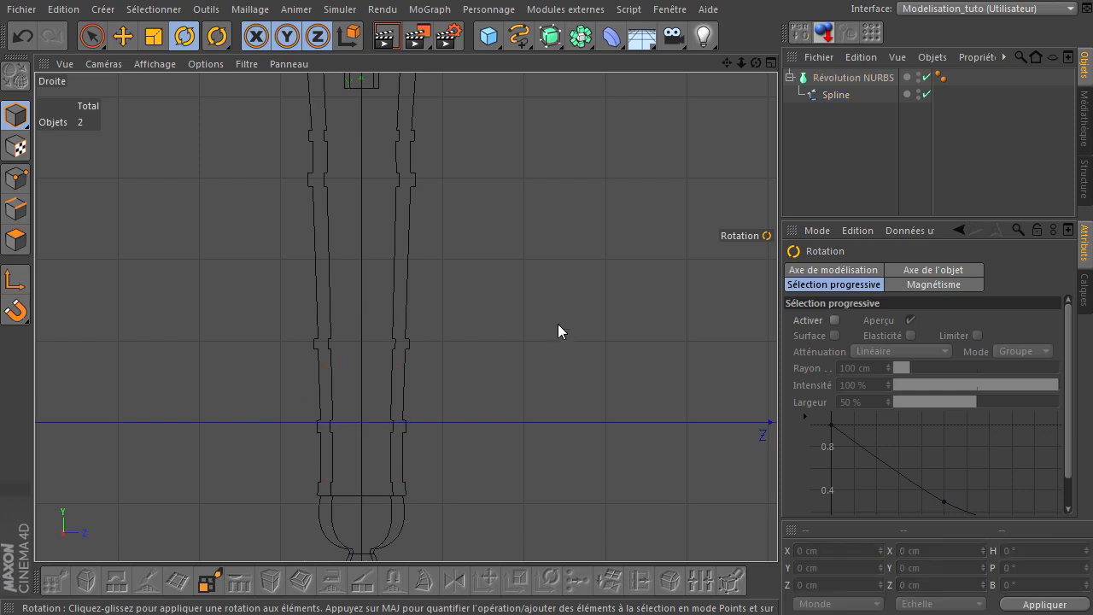
Inspect the revolved shape in the perspective view and disable the Révolution NURBS so only the profile is displayed
middle_click(542, 322)
middle_click(337, 203)
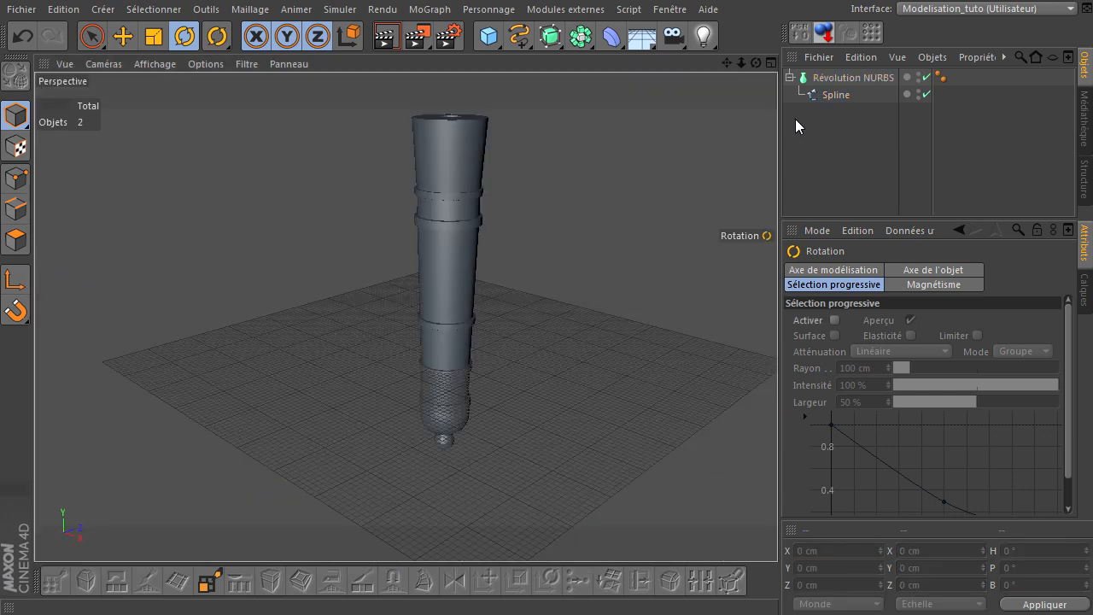
drag(757, 62, 777, 418)
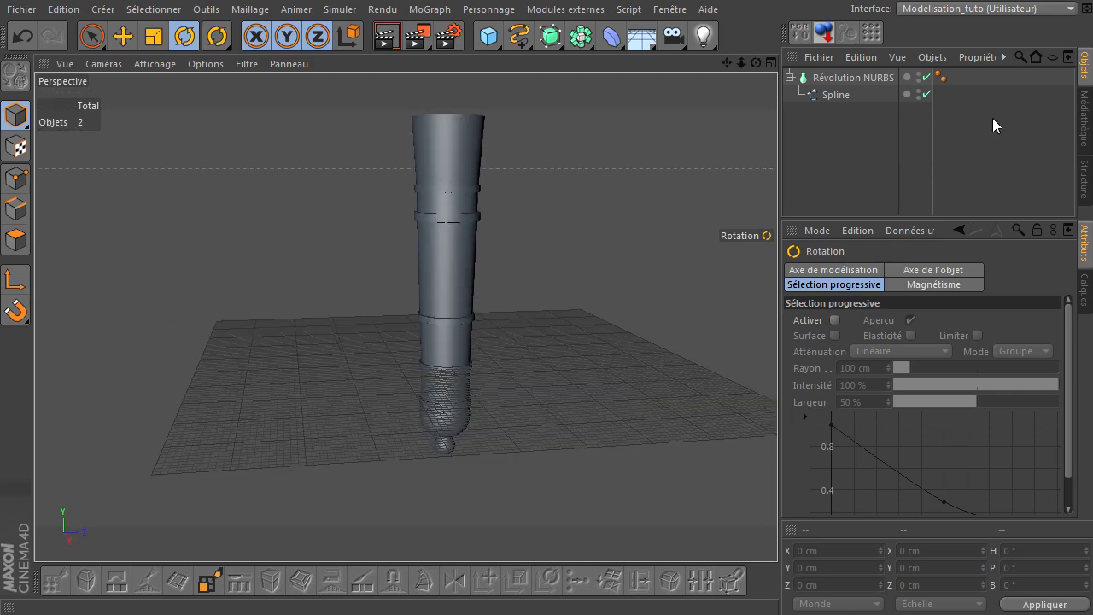
click(926, 94)
click(926, 94)
click(928, 76)
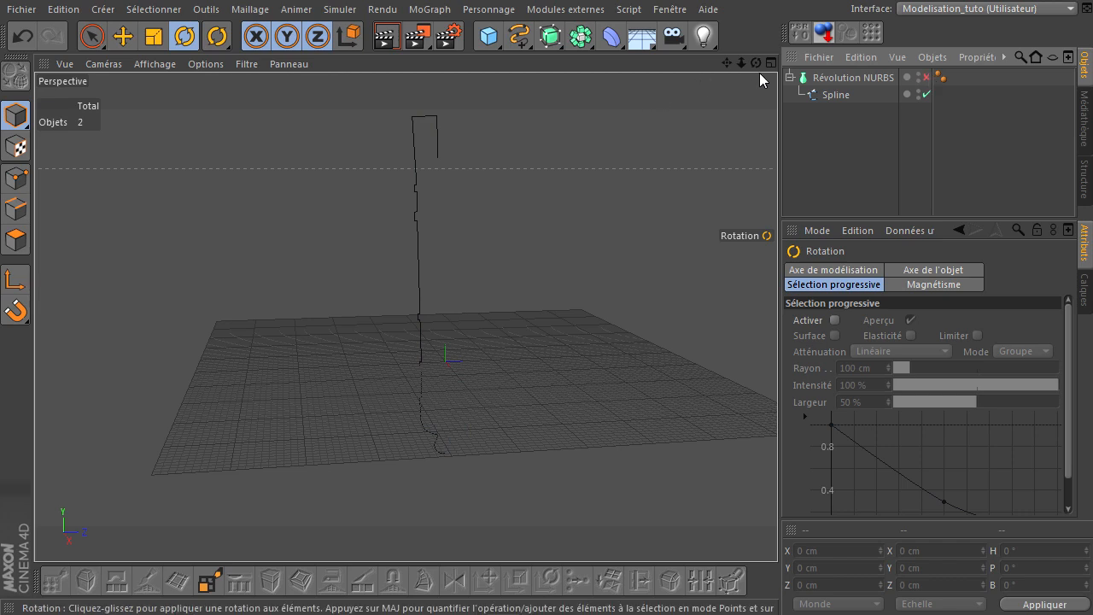
Frame the whole profile in the Droite view and select the spline for point editing
middle_click(492, 299)
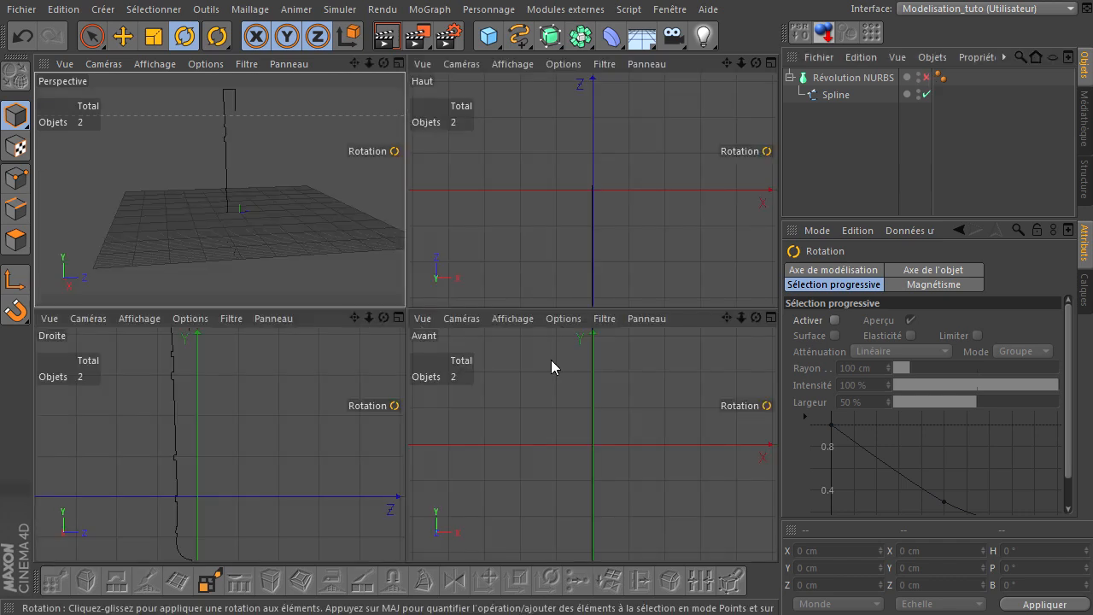
middle_click(280, 417)
scroll(495, 297, down, 3)
drag(726, 62, 777, 418)
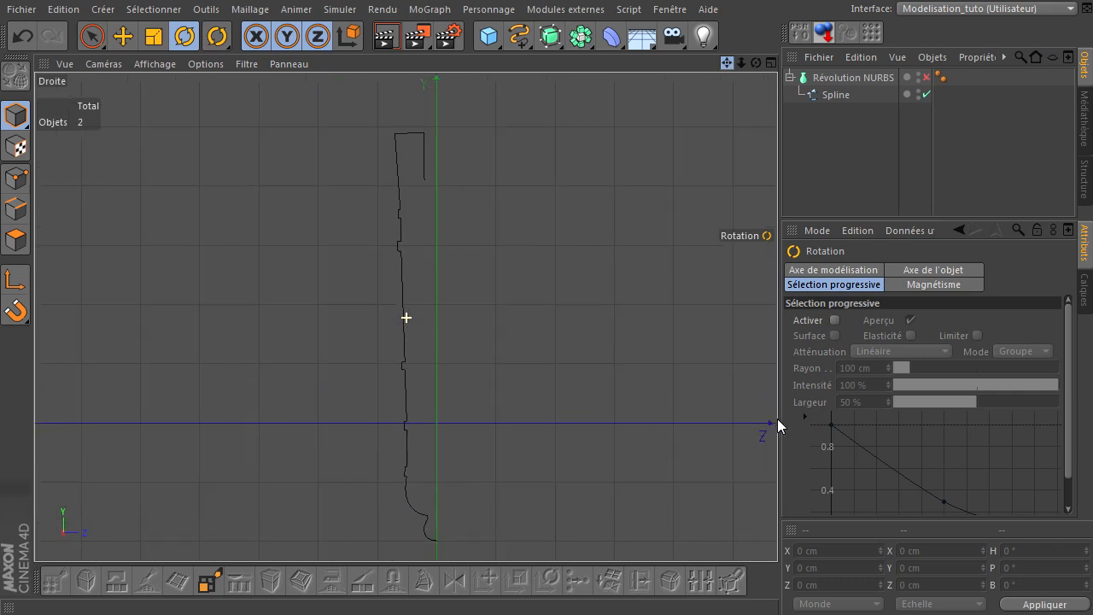
click(836, 95)
click(24, 177)
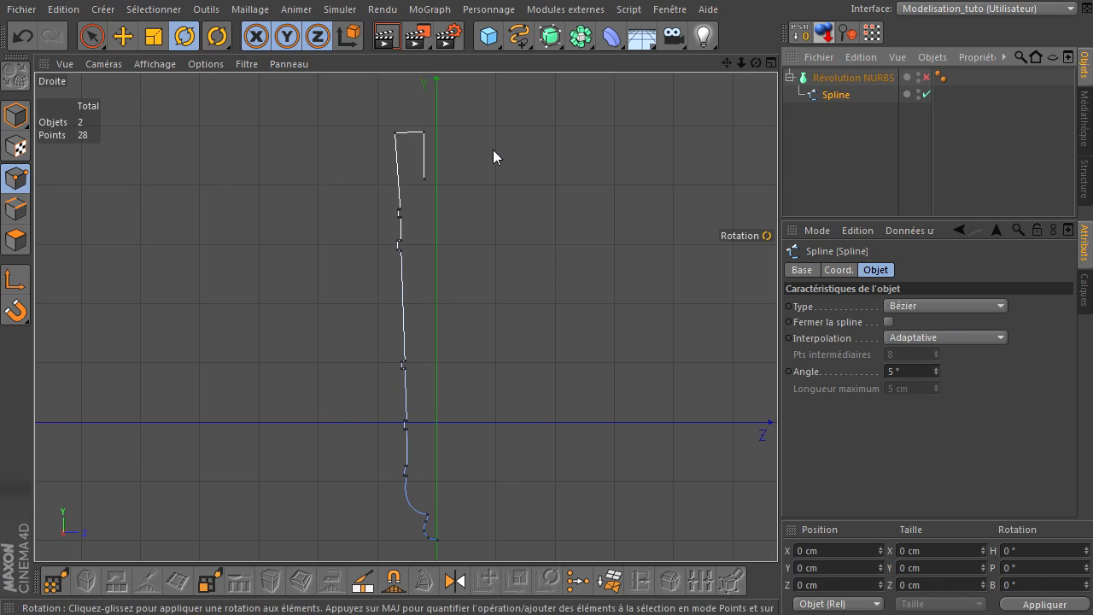
drag(493, 151, 472, 143)
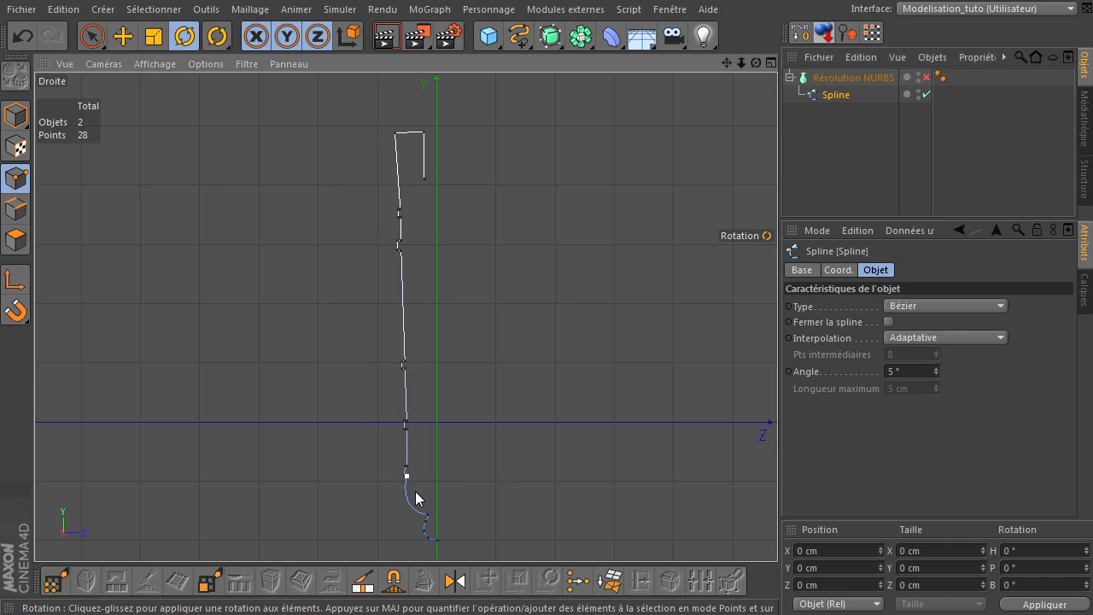
Preview the revolved shape in all four views by briefly enabling the Révolution NURBS
middle_click(486, 329)
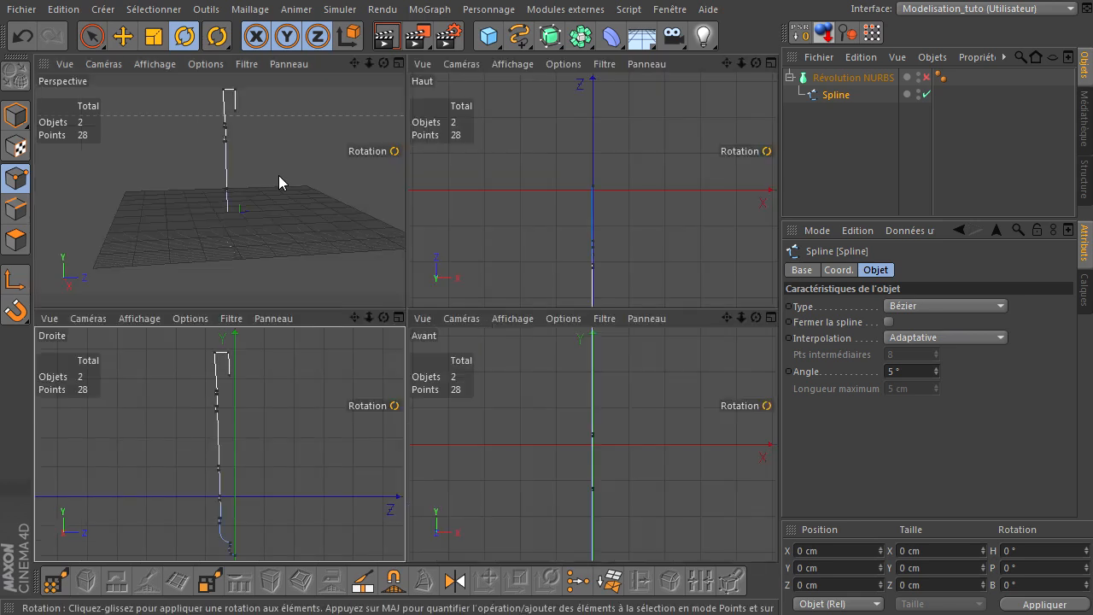
click(926, 77)
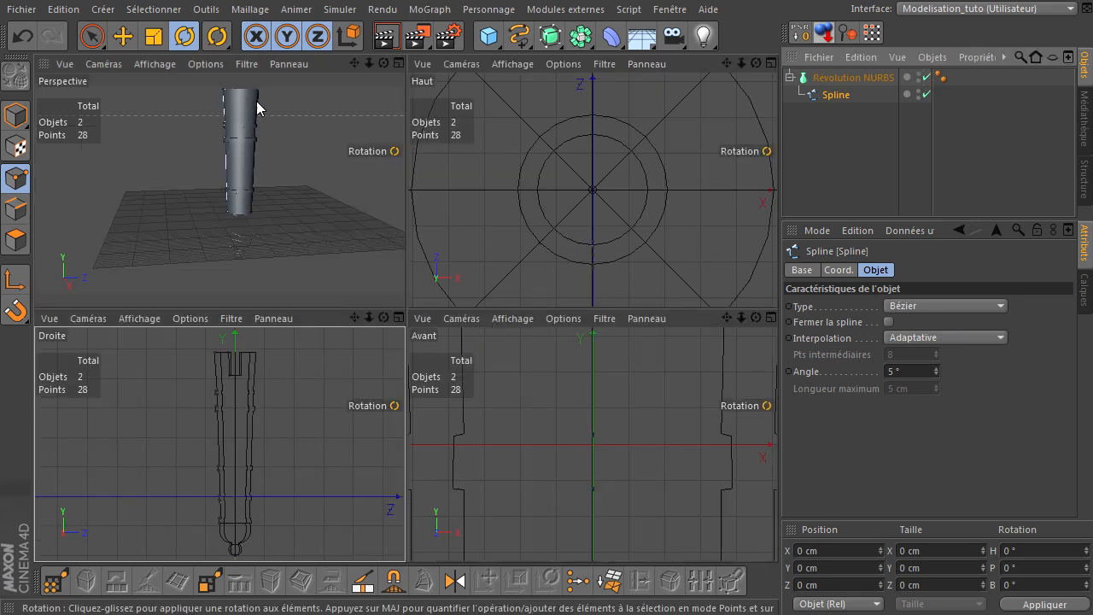
click(926, 77)
Select the points from the open end through the second bump with Pinceau de sélection and shift them slightly toward the rotation axis
middle_click(268, 334)
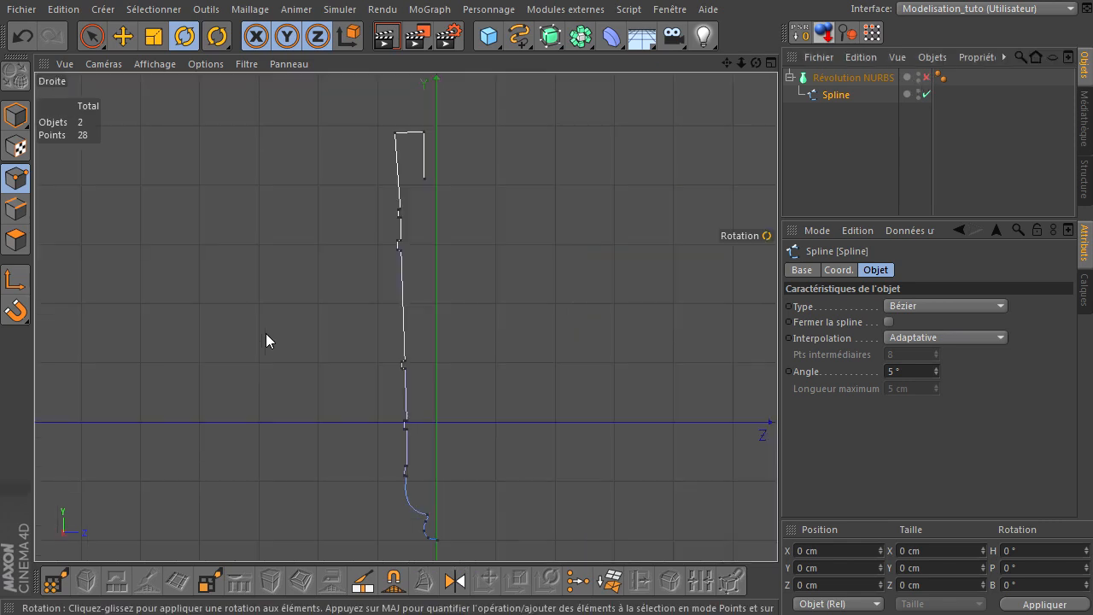
click(91, 44)
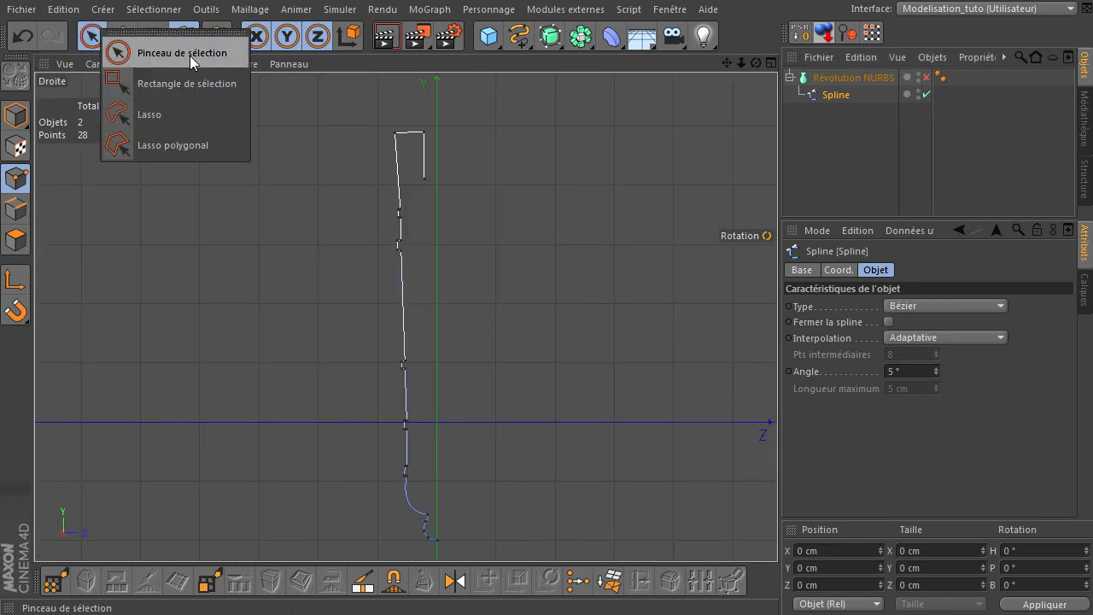
click(190, 56)
mouse_move(427, 186)
mouse_down()
mouse_move(418, 128)
mouse_move(399, 136)
mouse_move(398, 270)
mouse_up()
drag(295, 190, 301, 195)
click(333, 234)
Select the sixteen points from the third bump to the tip, except the axis end point, and move them outward about 101 cm
mouse_move(410, 370)
mouse_down()
mouse_move(406, 362)
mouse_move(407, 478)
mouse_move(426, 539)
mouse_up()
drag(308, 448, 300, 449)
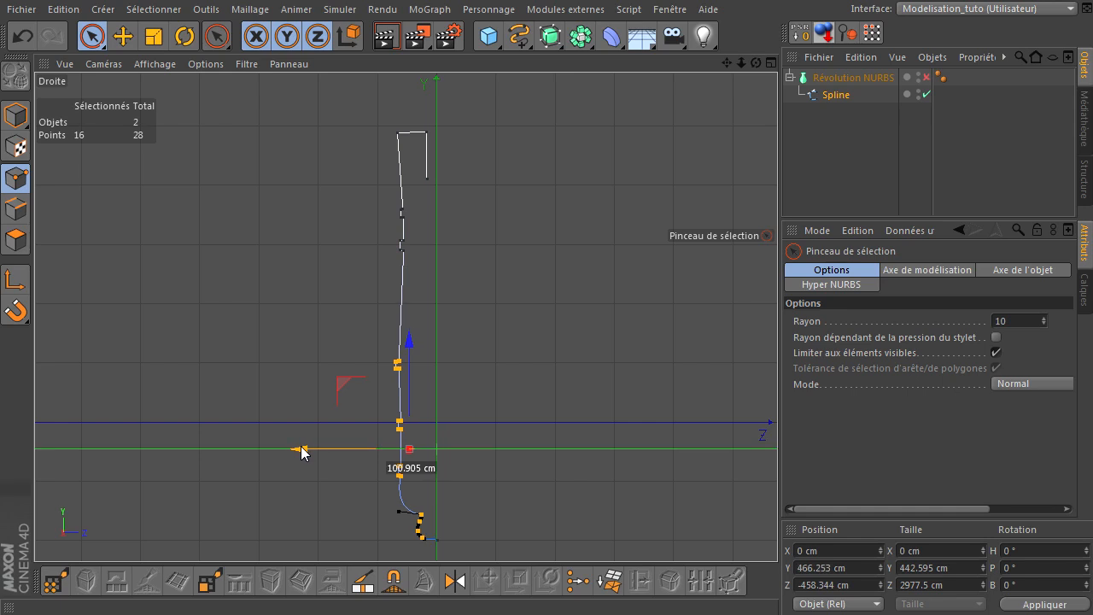
click(541, 320)
Move the third bump's four points back toward the rotation axis to about Y 590 cm
click(396, 363)
drag(338, 369, 342, 366)
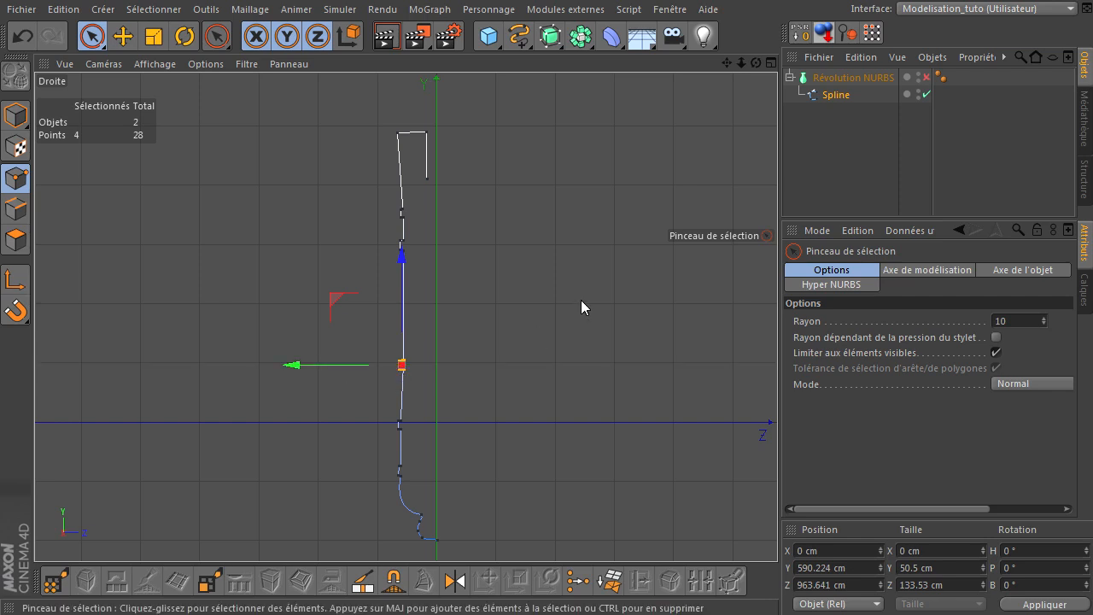
click(582, 305)
Enable the Révolution NURBS and examine the adjusted model from several angles in the perspective view
middle_click(574, 337)
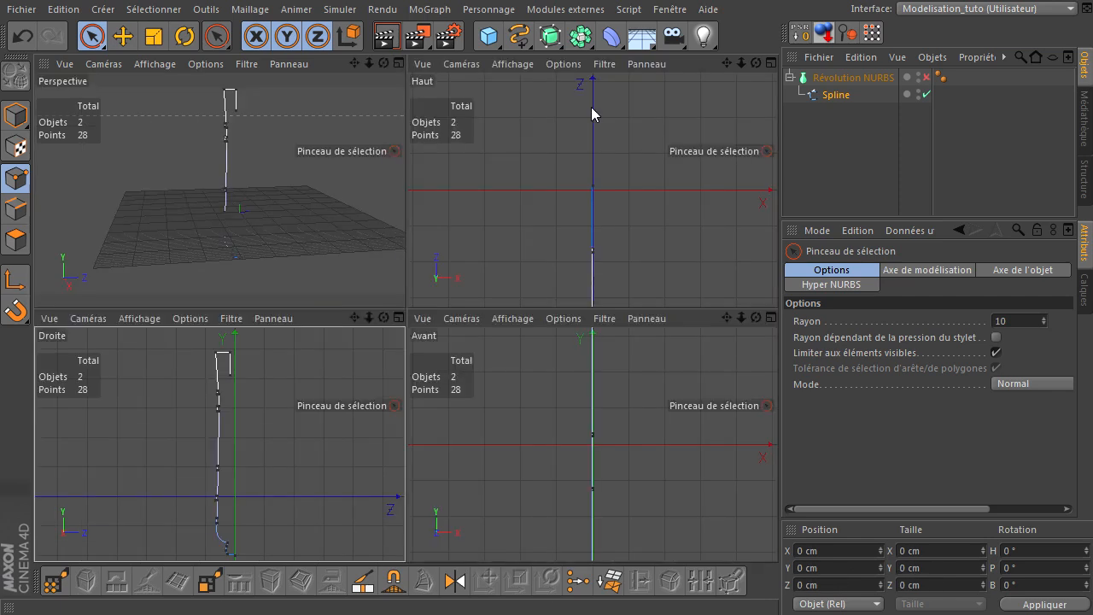
click(926, 78)
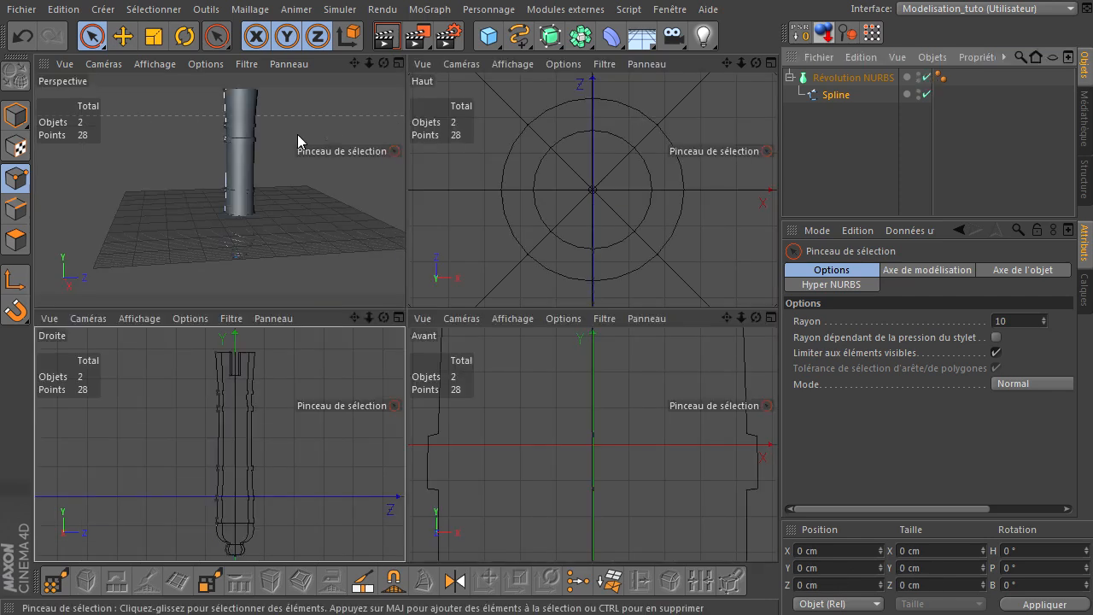
middle_click(298, 134)
mouse_move(755, 63)
mouse_down()
mouse_move(777, 420)
mouse_move(764, 416)
mouse_move(786, 406)
mouse_move(801, 420)
mouse_move(777, 418)
mouse_move(749, 73)
mouse_up()
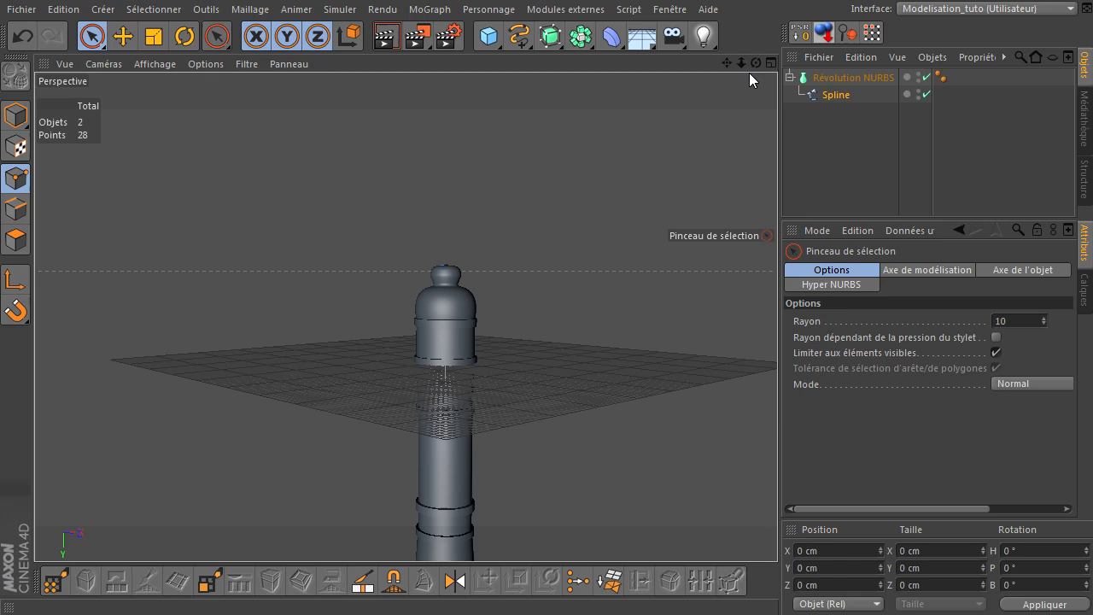
middle_click(463, 303)
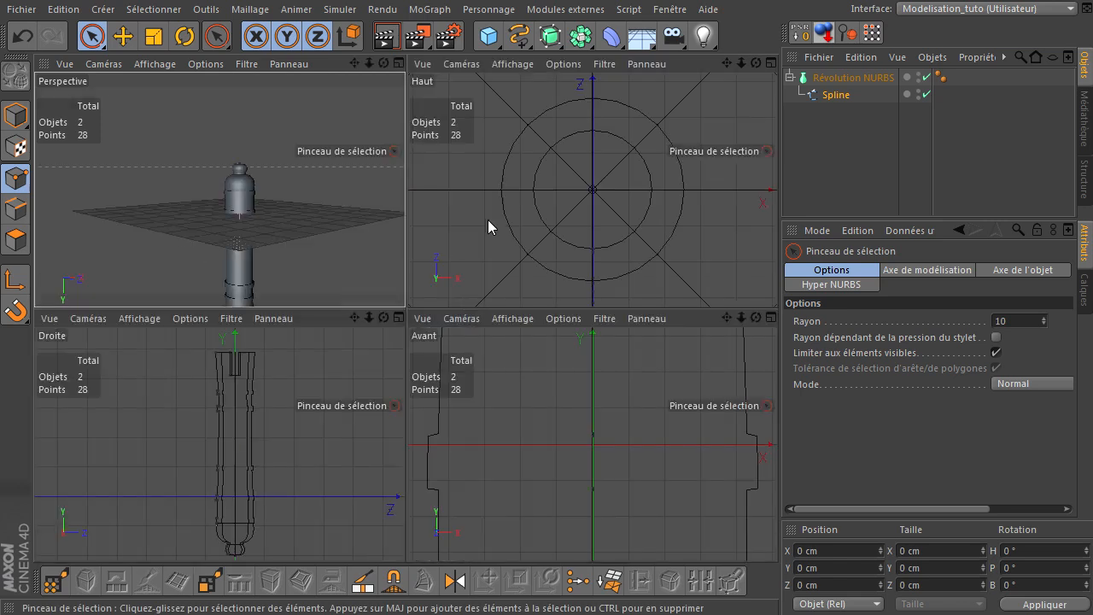
drag(385, 64, 393, 350)
Show the tip end of the profile in the right view, disable the Révolution NURBS and select its Spline
middle_click(300, 520)
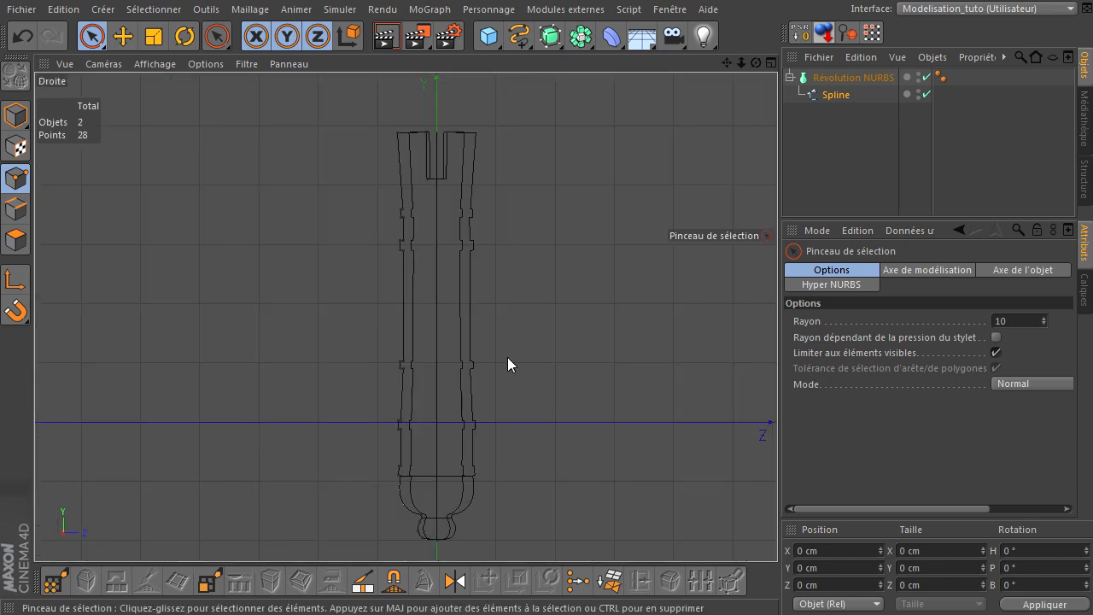
drag(798, 381, 720, 425)
scroll(384, 322, up, 4)
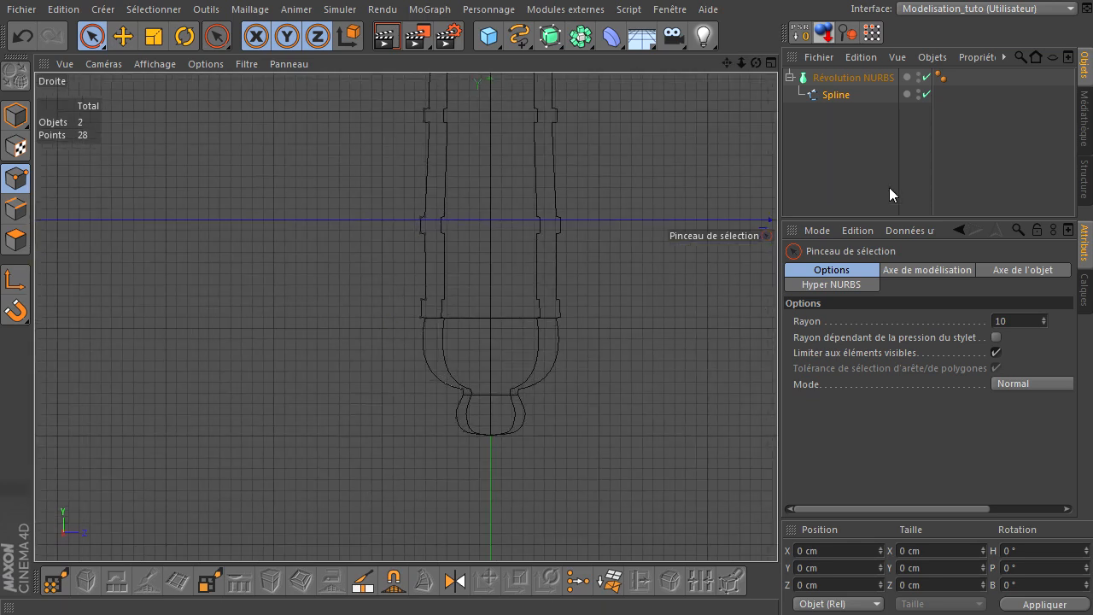
click(926, 77)
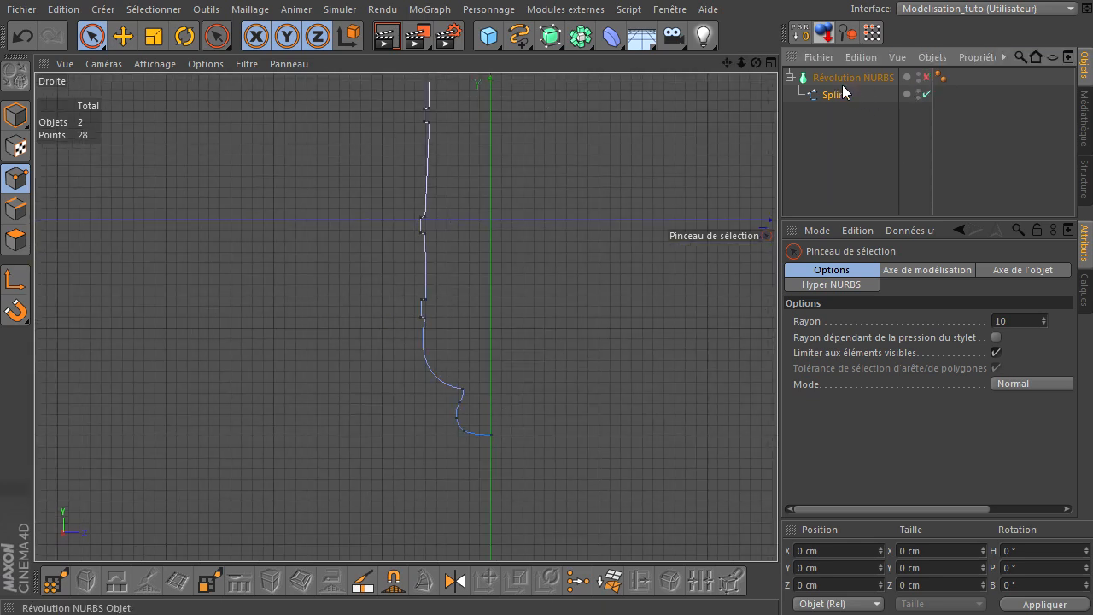
click(834, 95)
Move the point just below the last bump slightly toward the axis and the tip, to about Y 596 cm and Z -914 cm
scroll(309, 334, up, 4)
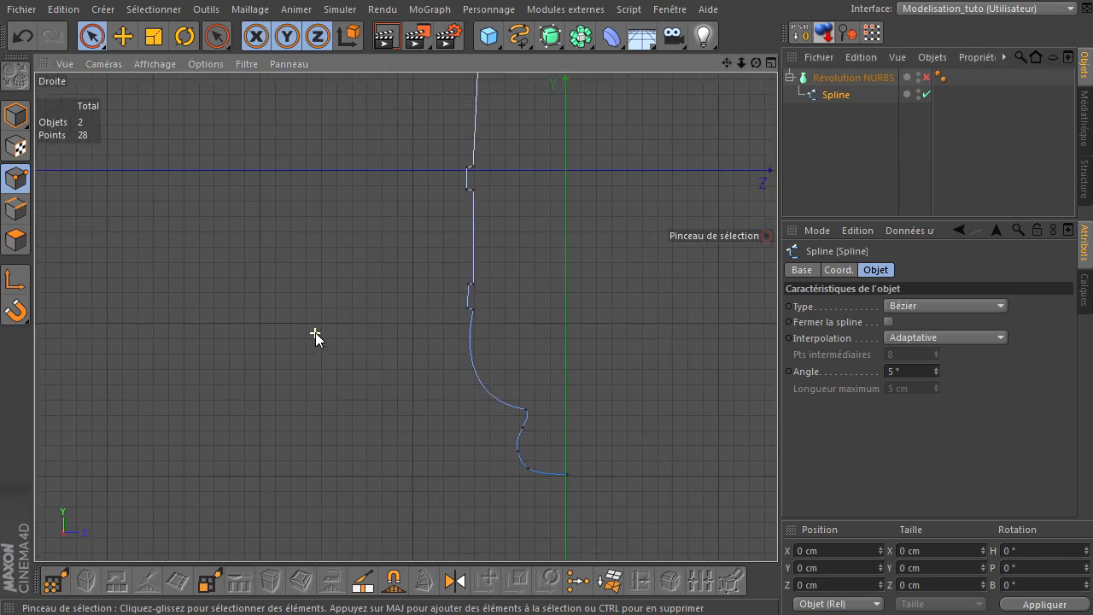
click(520, 303)
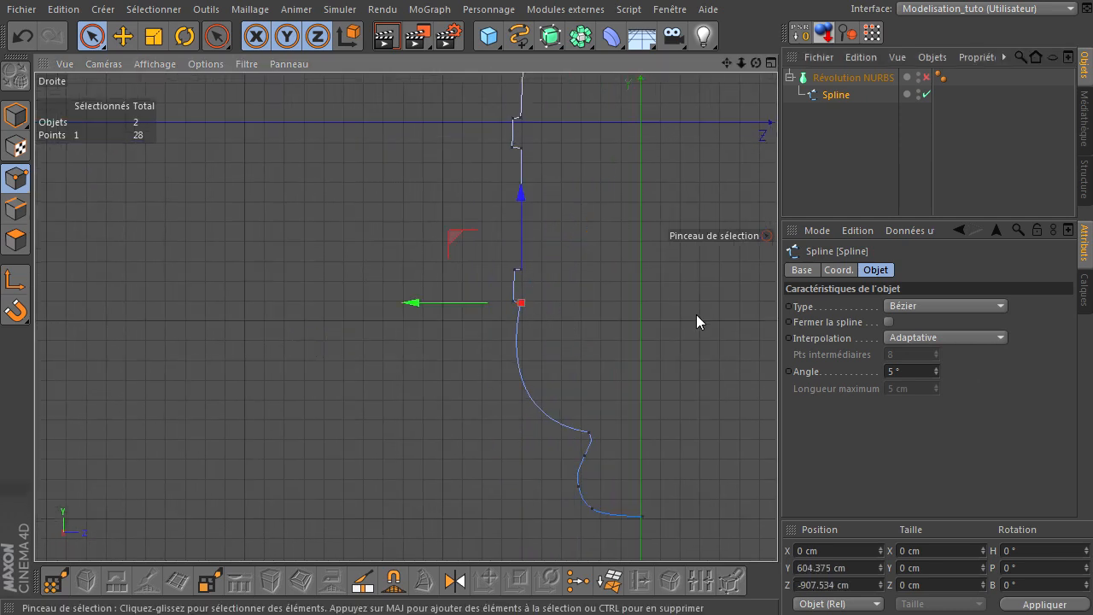
scroll(344, 326, up, 3)
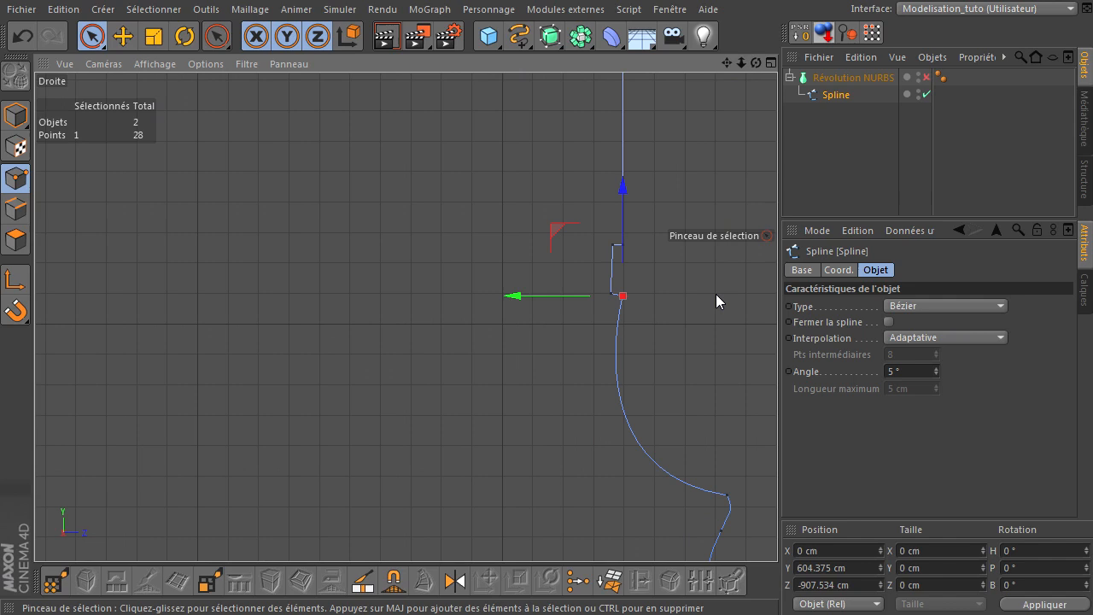
drag(727, 63, 474, 83)
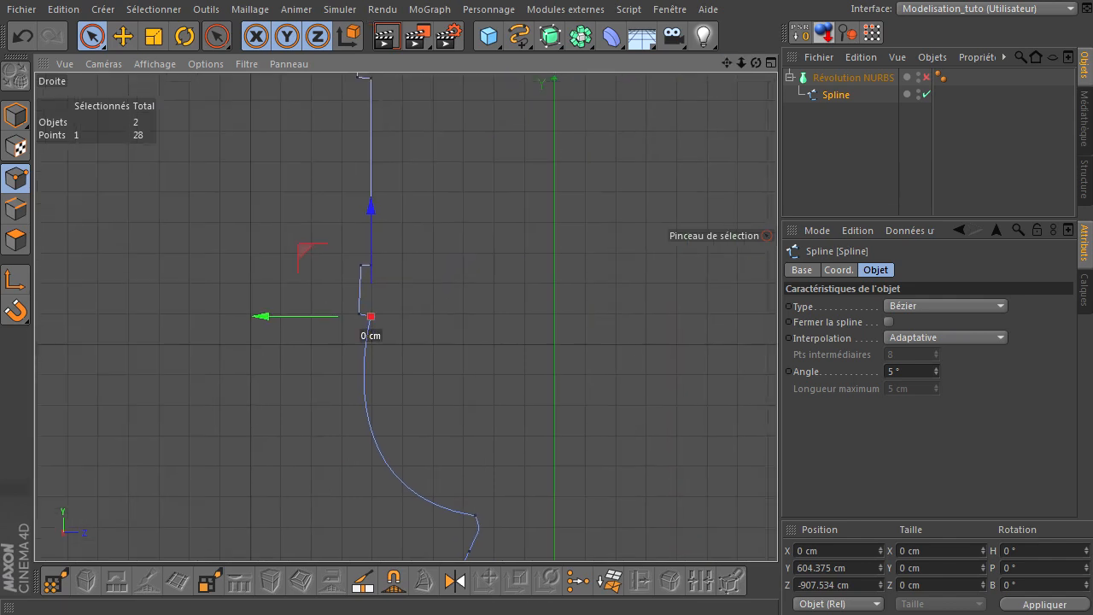
click(128, 42)
scroll(385, 383, up, 1)
scroll(384, 380, up, 2)
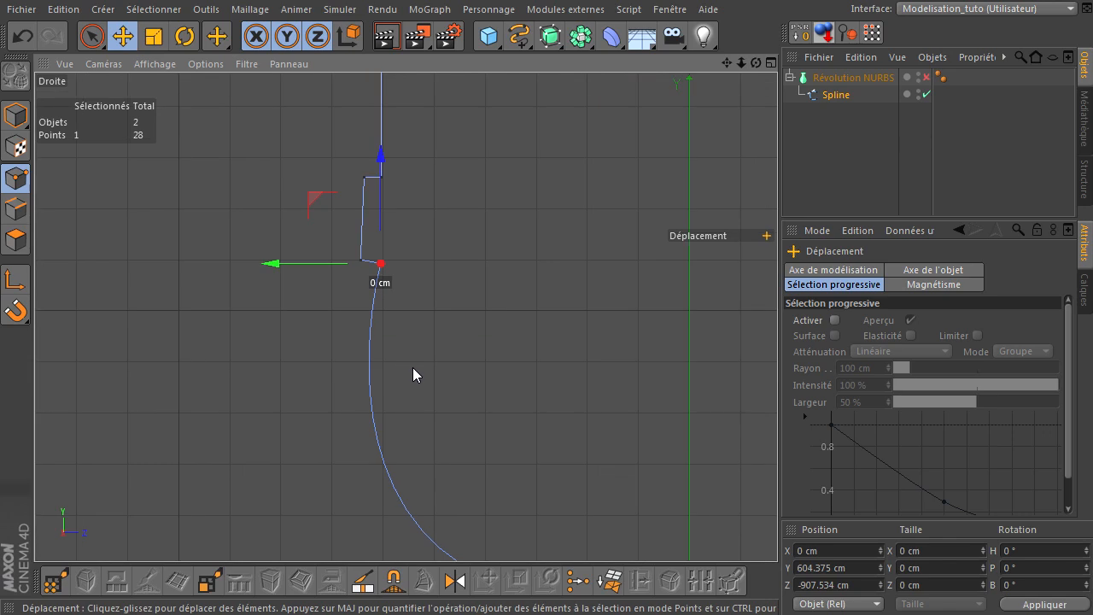
mouse_move(384, 269)
mouse_down()
mouse_move(401, 289)
mouse_move(403, 265)
mouse_up()
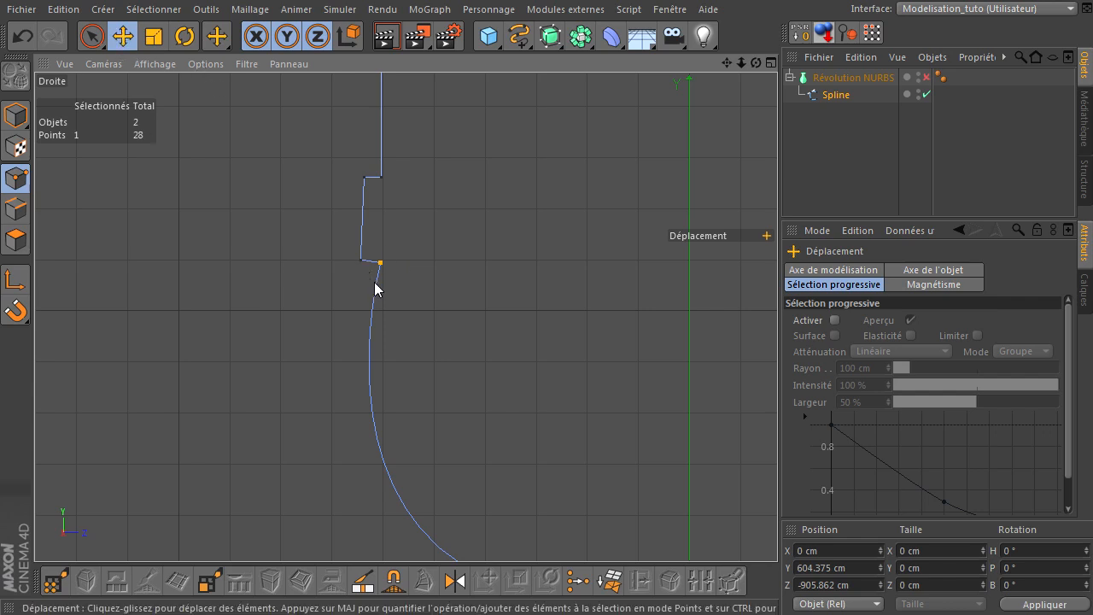
drag(397, 273, 399, 279)
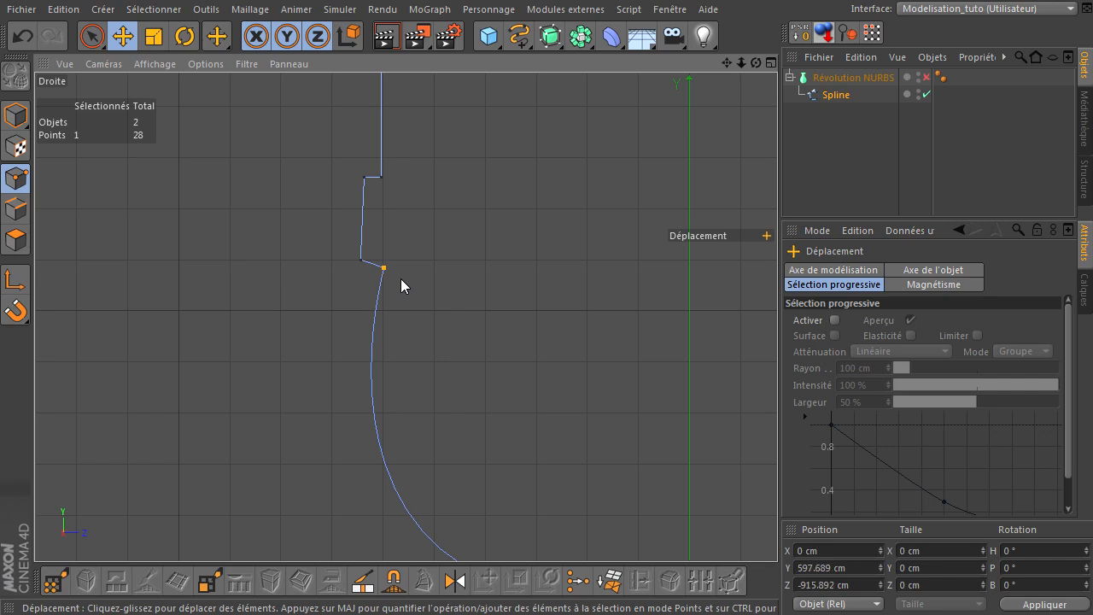
drag(727, 63, 723, 12)
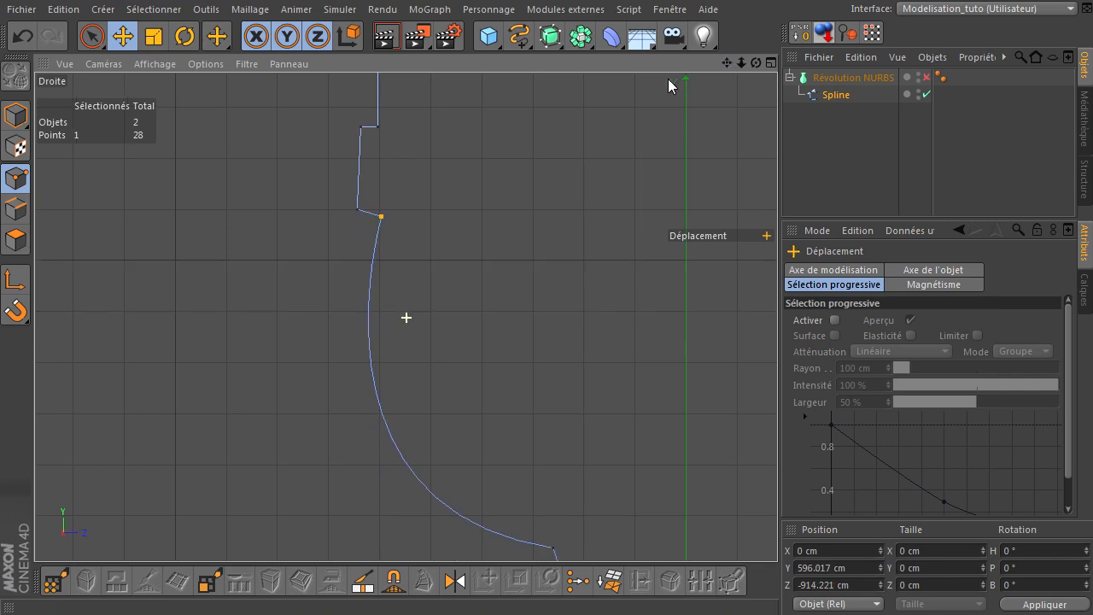
Give the point below the last bump soft tangents and angle its lower tangent outward into the rounded body
right_click(435, 244)
click(467, 319)
click(382, 217)
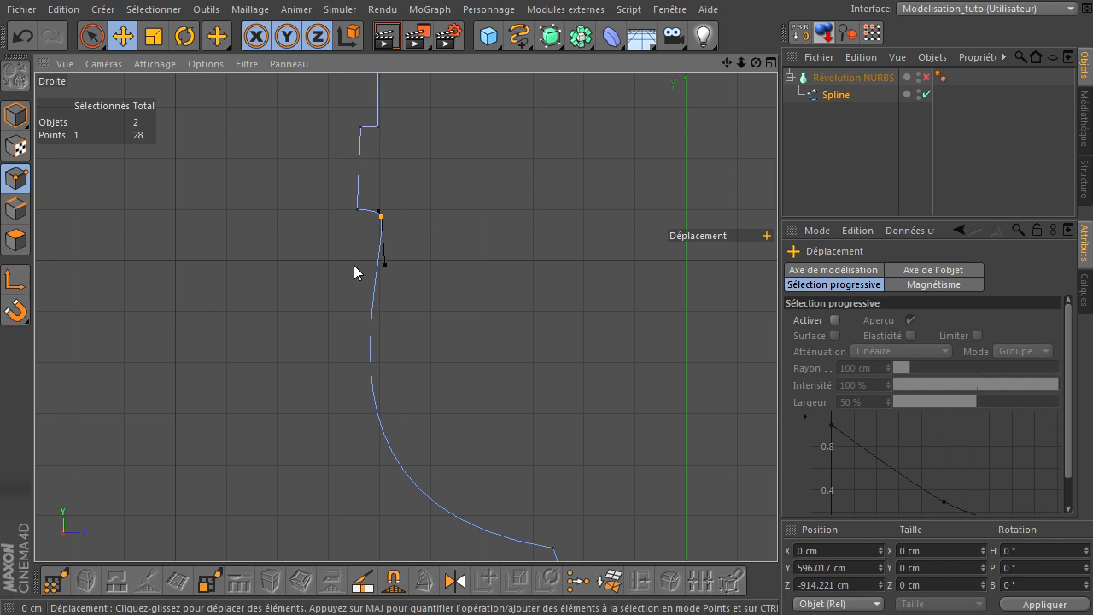
drag(386, 252, 350, 264)
Place the spline's end point at the tip on the rotation axis, at Y 0 cm and Z -2000 cm
scroll(390, 334, down, 5)
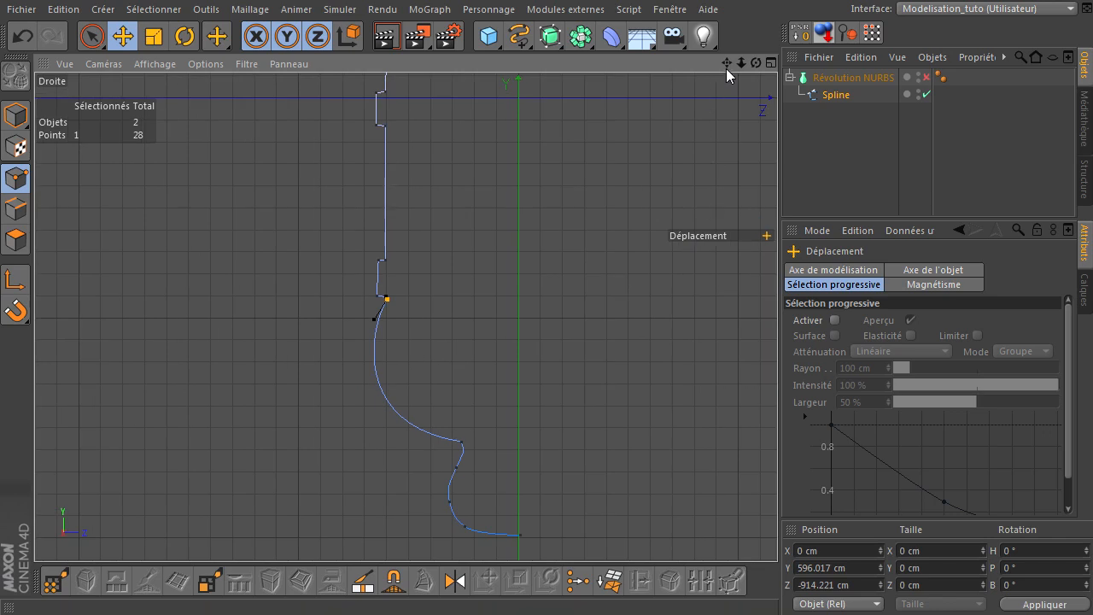
drag(728, 66, 715, 101)
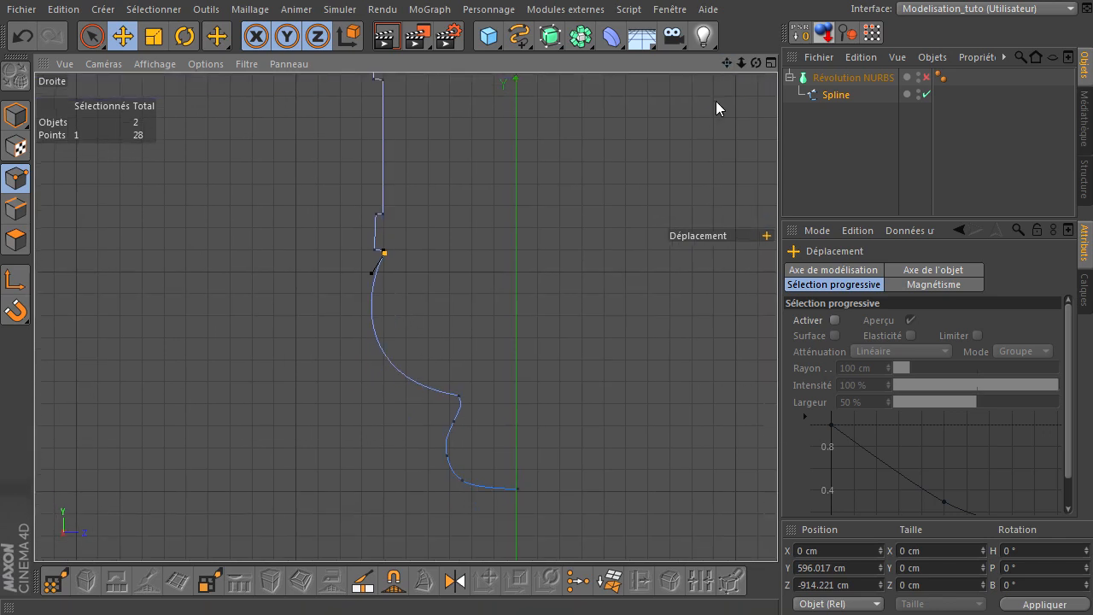
click(463, 481)
scroll(457, 484, up, 3)
drag(457, 486, 573, 498)
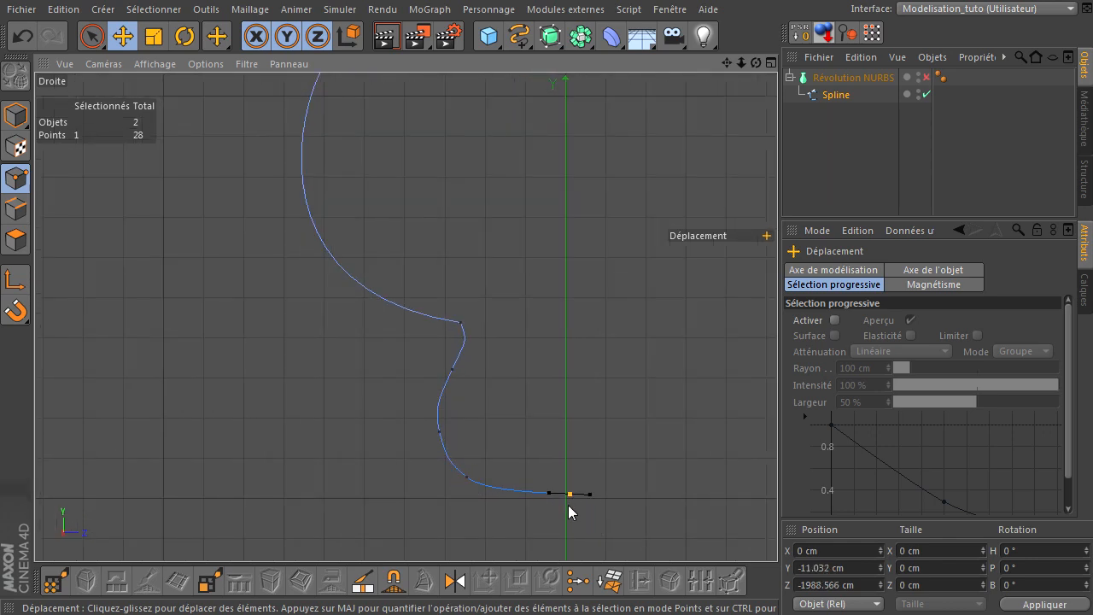
click(862, 565)
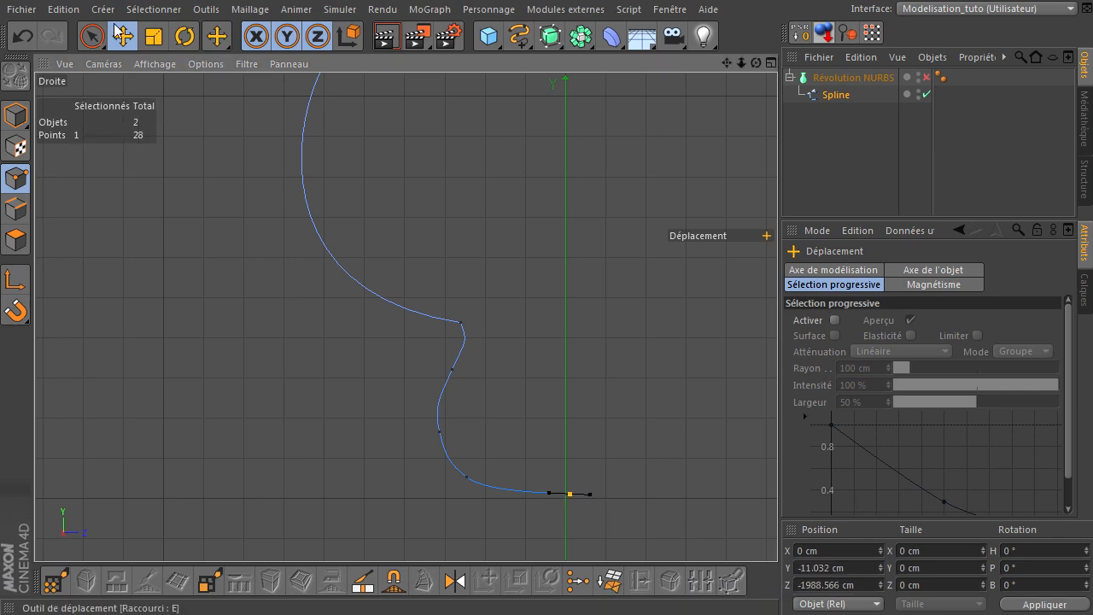
drag(569, 493, 569, 497)
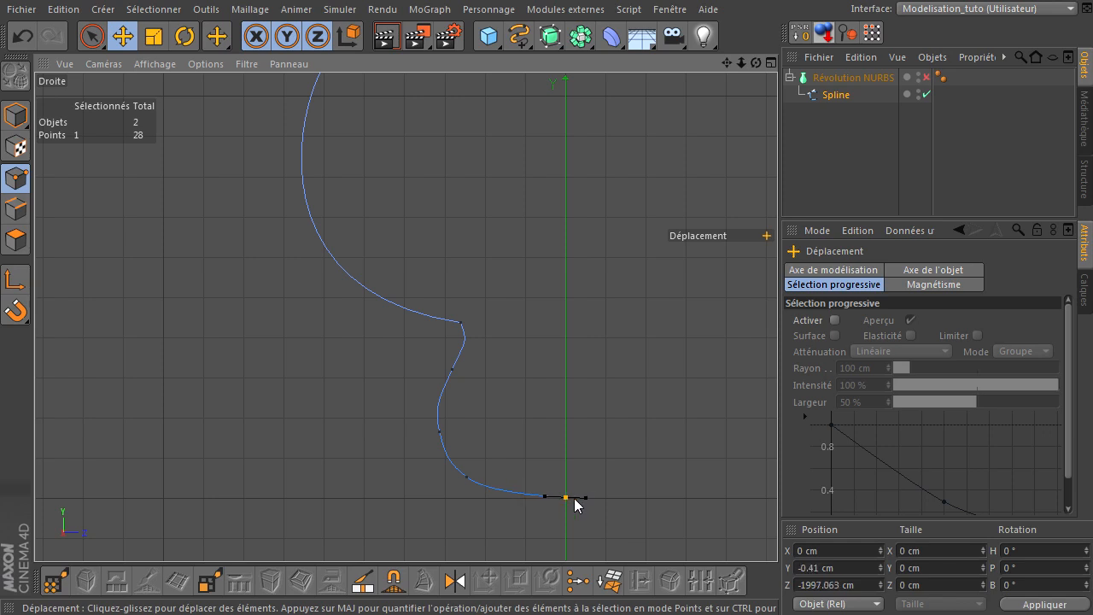
click(848, 563)
text(0)
key(Return)
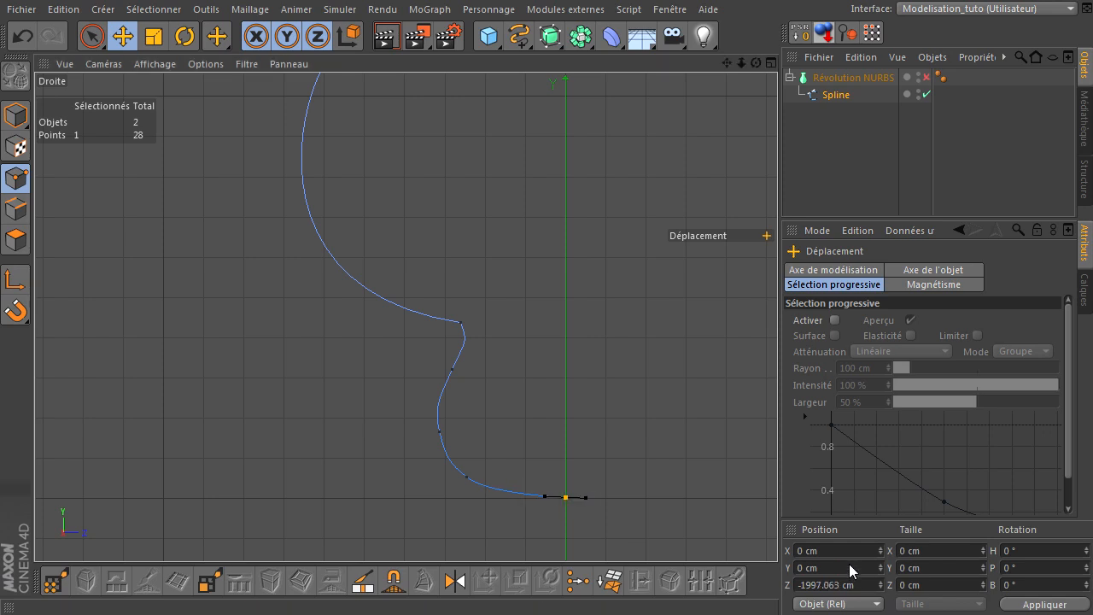
click(854, 584)
key(BackSpace)
text(-2000)
key(Return)
click(665, 452)
Narrow the tip knob by moving its lower point to about Y 196 cm, Z -1970 cm and its widest point slightly inward
click(466, 477)
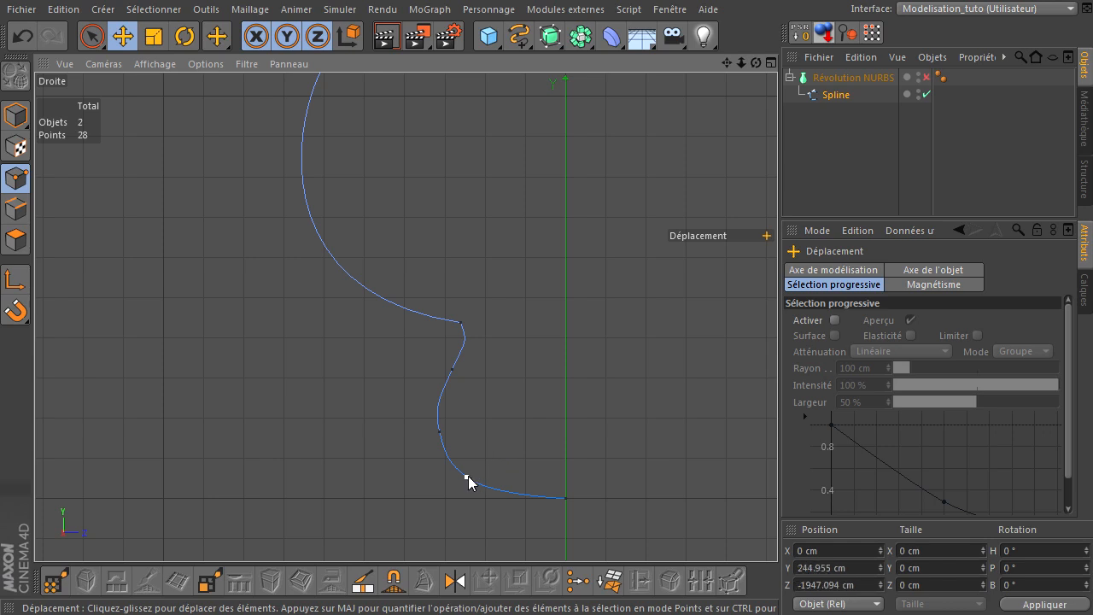
drag(466, 476, 488, 490)
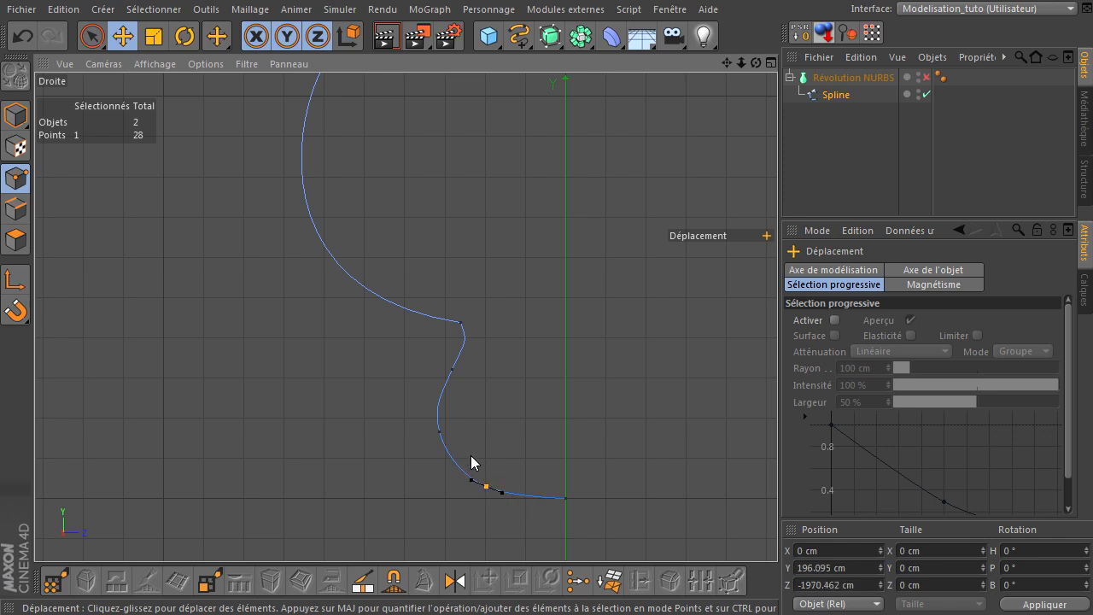
click(440, 431)
drag(439, 432, 449, 435)
click(486, 489)
Move the neck point above the knob closer to the rotation axis and shift the knob's widest point slightly toward the tip
click(452, 370)
drag(454, 368, 463, 376)
click(451, 436)
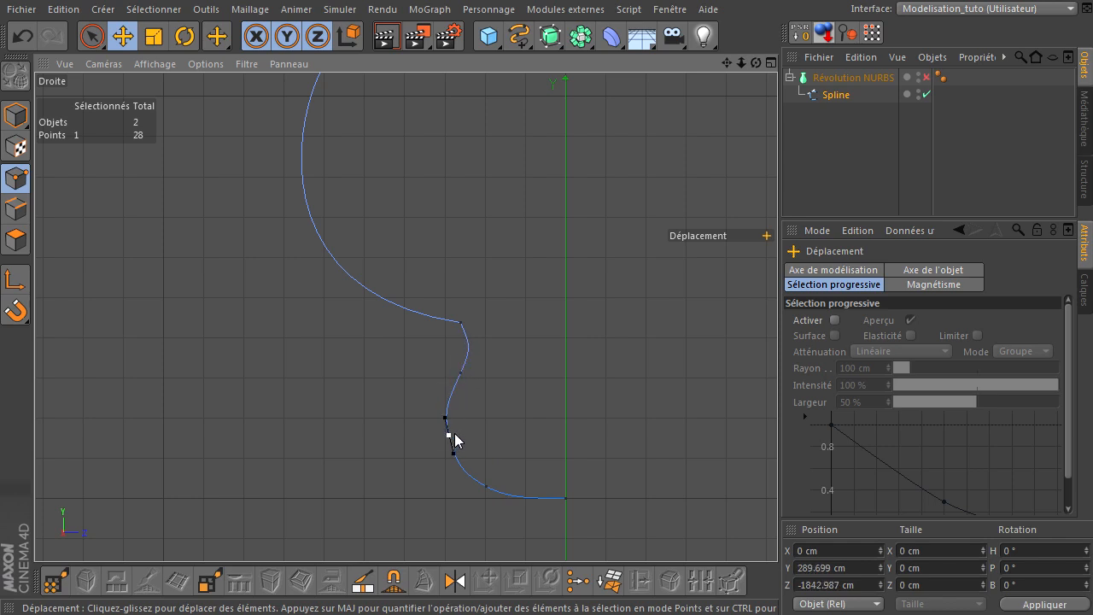
drag(452, 435, 449, 438)
click(530, 417)
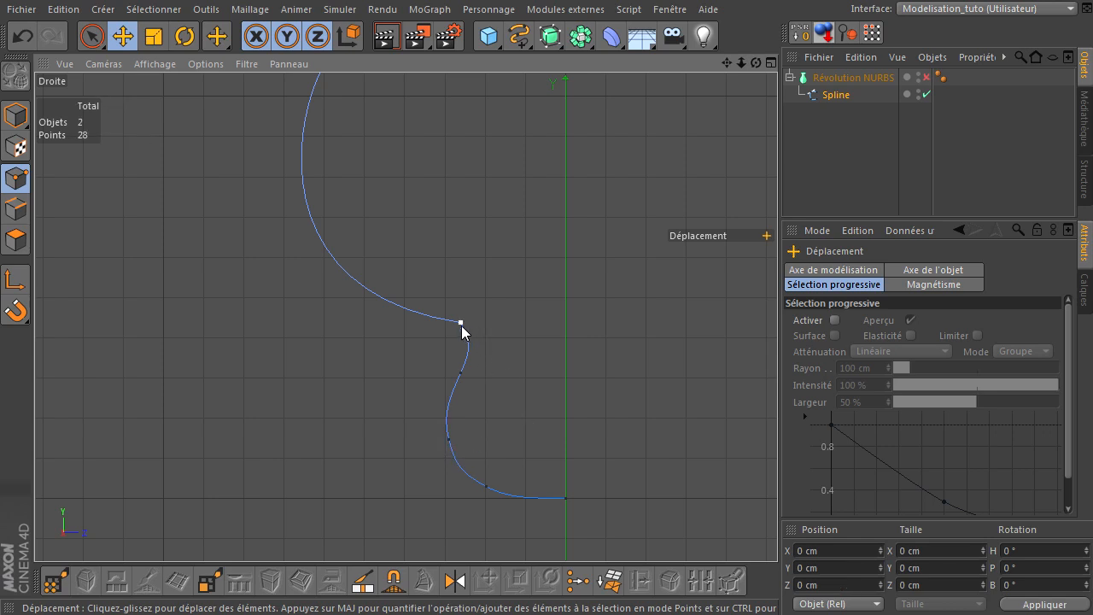
click(461, 373)
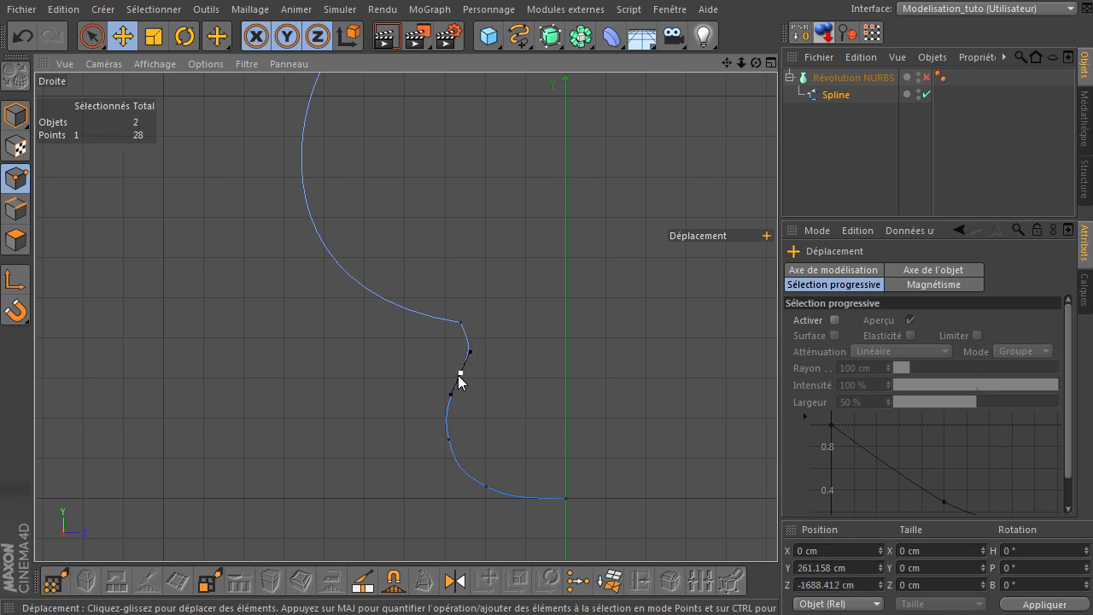
drag(459, 375, 467, 373)
click(521, 375)
Enable the Révolution NURBS and examine the reshaped cannon from several angles in the perspective view
scroll(506, 406, down, 10)
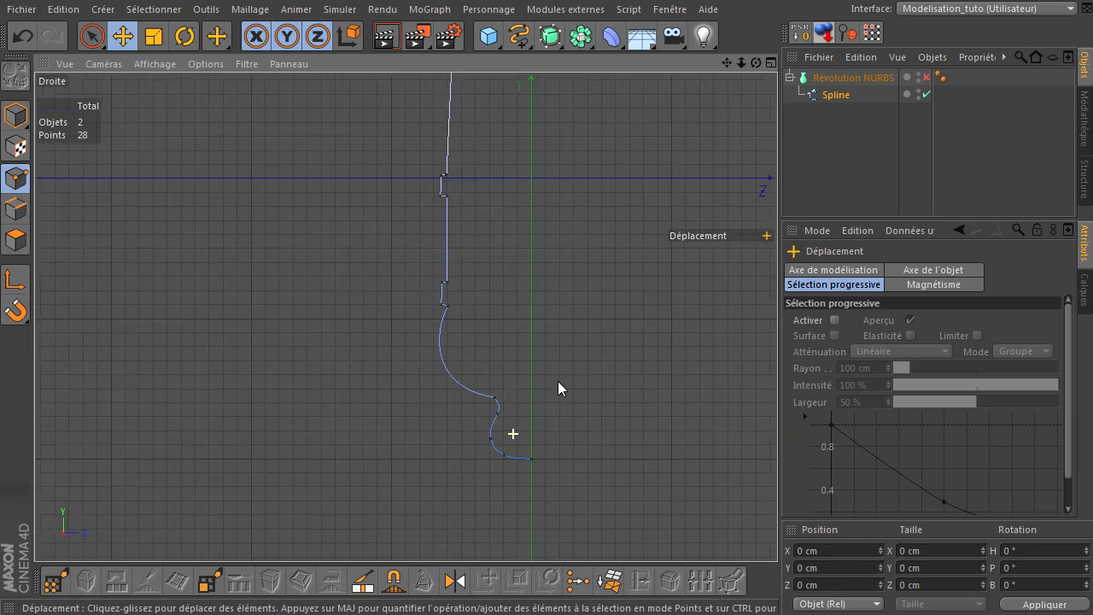
middle_click(568, 365)
middle_click(356, 242)
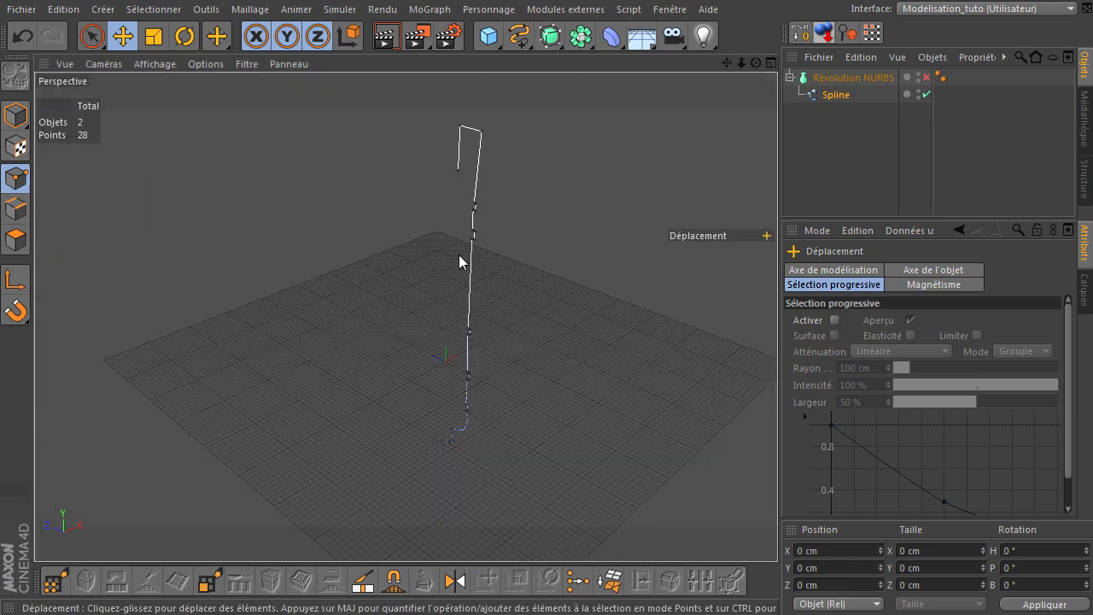
click(927, 78)
drag(754, 62, 777, 419)
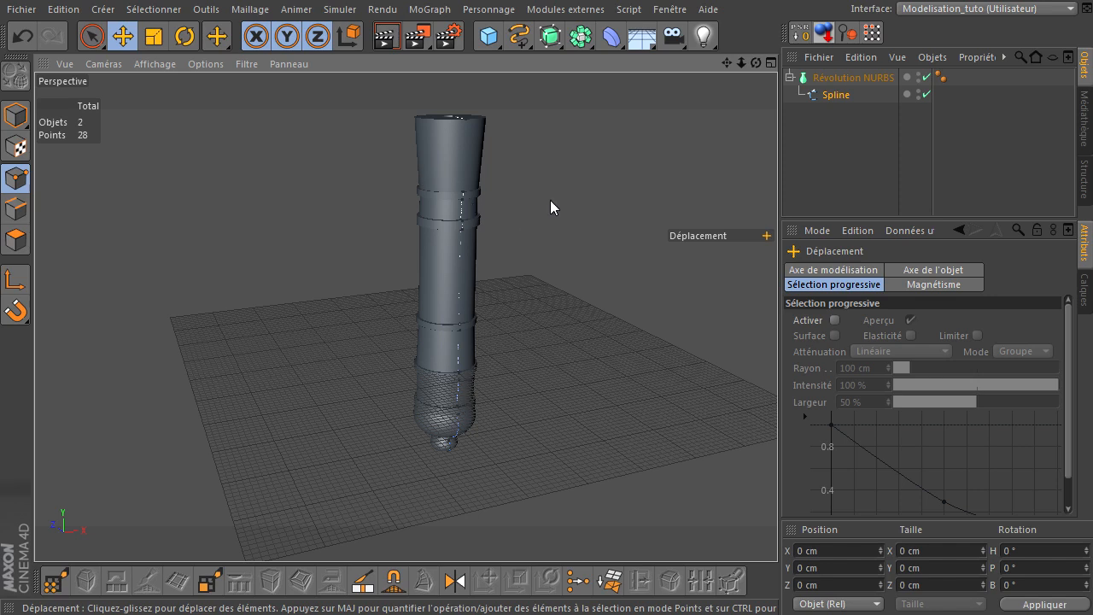
drag(755, 64, 777, 419)
Rotate the whole Révolution NURBS object to a pitch of -90° in model mode so the cannon lies horizontally
click(851, 77)
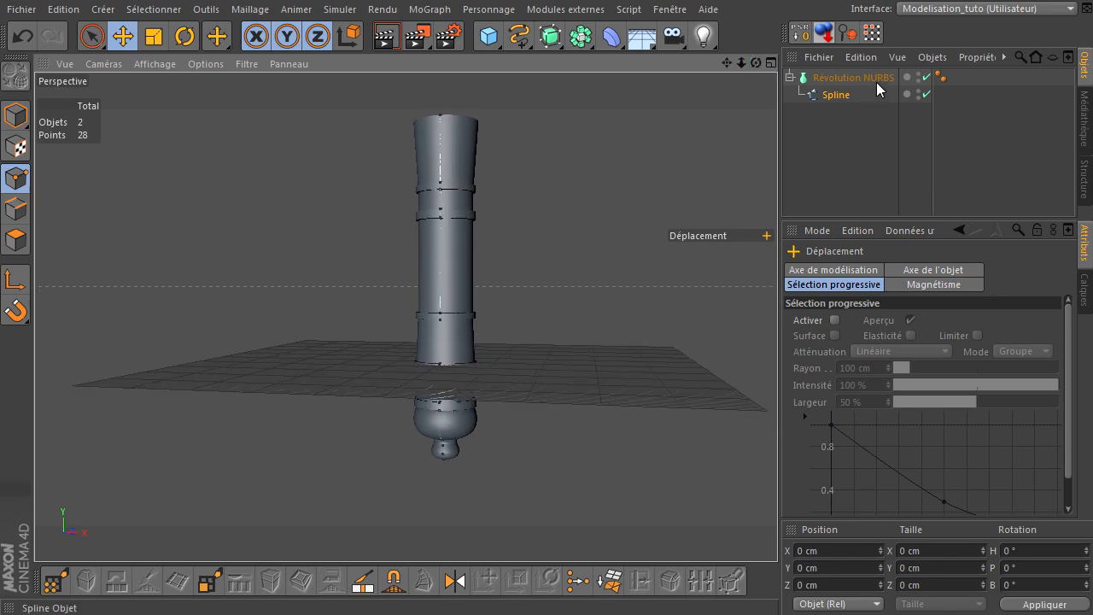
click(184, 36)
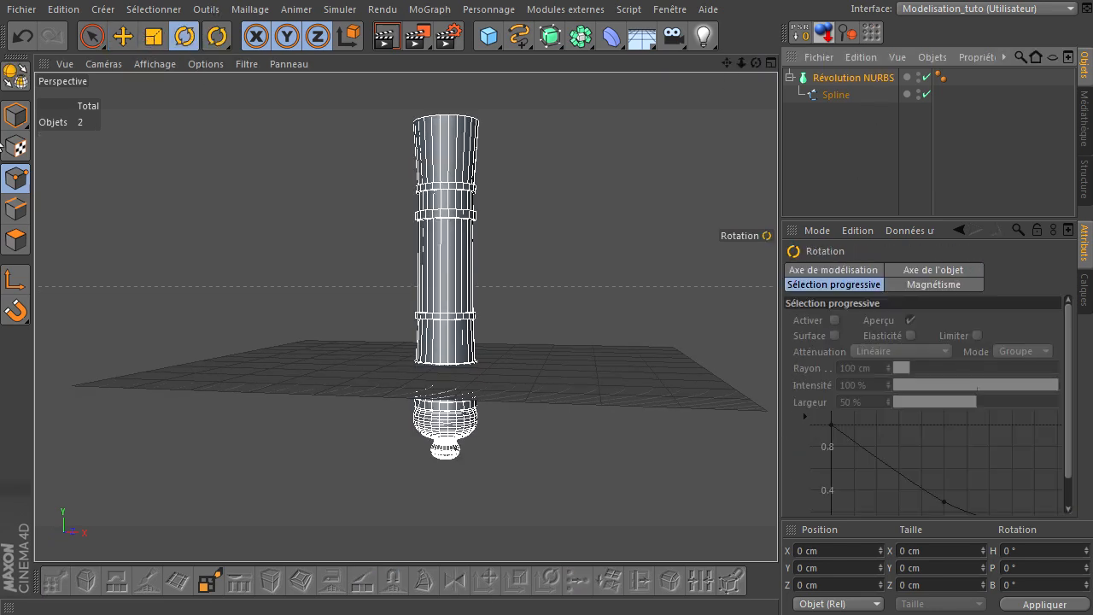
click(18, 118)
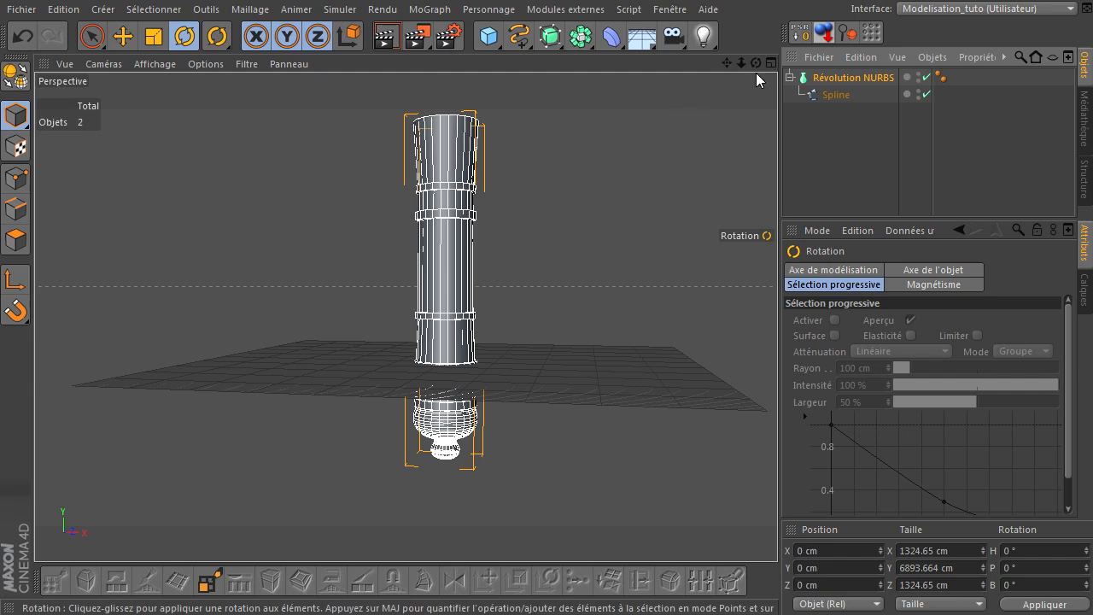
drag(777, 407, 777, 418)
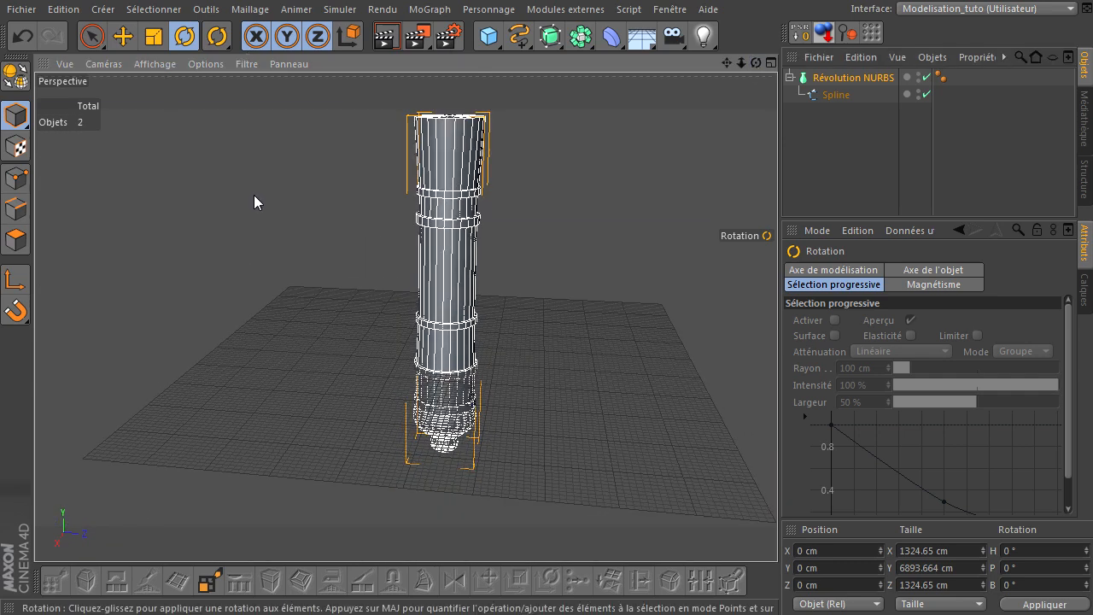
drag(492, 323, 524, 433)
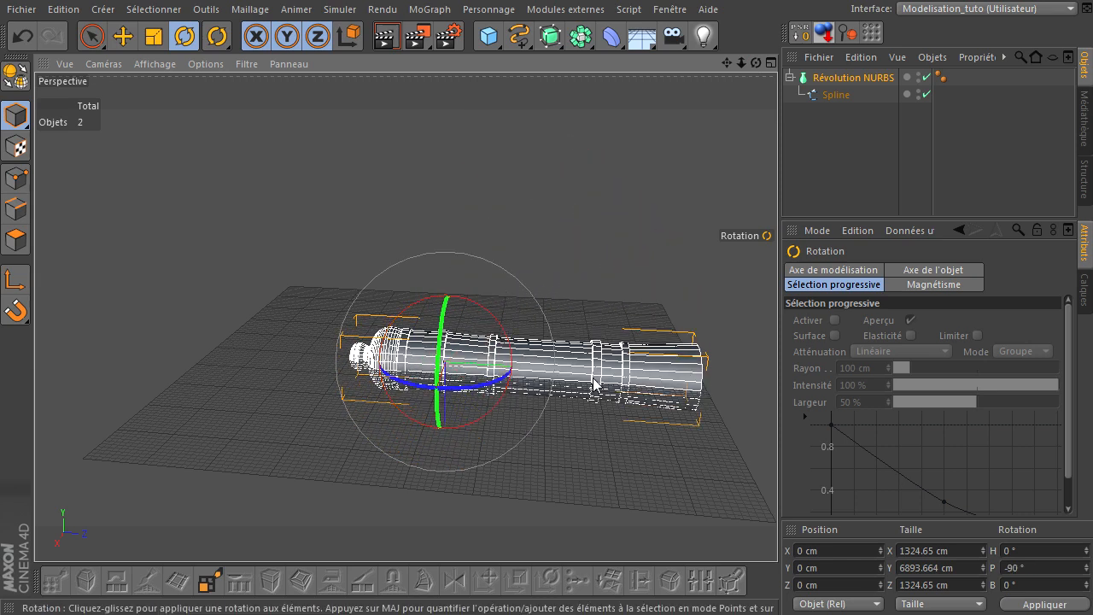
click(665, 246)
Compare the horizontal cannon with the Révolution NURBS off and on, and inspect it in the right view
click(927, 78)
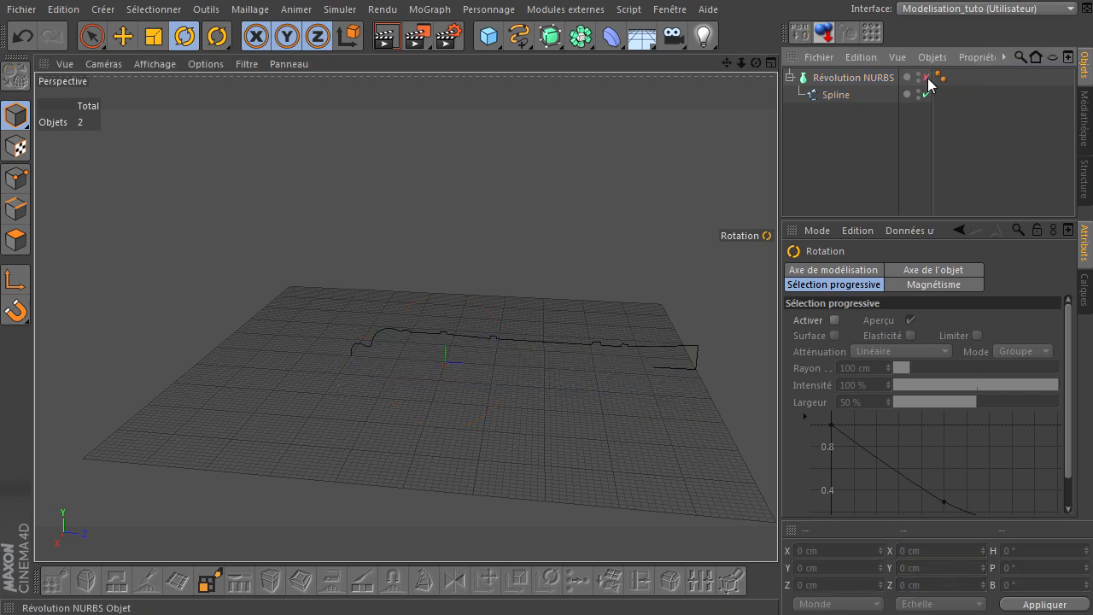
click(927, 78)
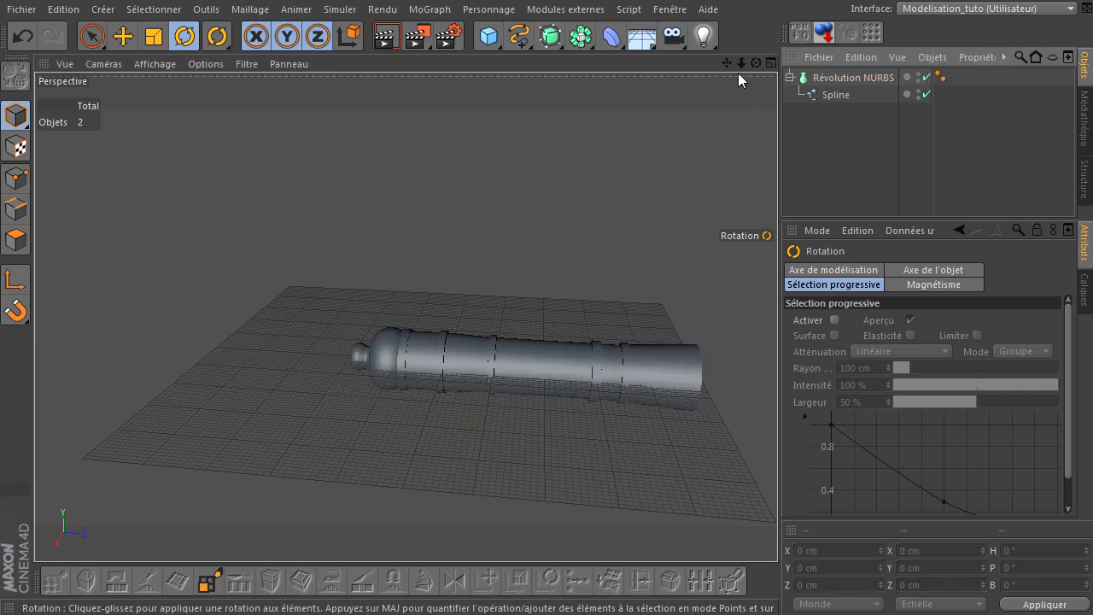
alt+drag(709, 399, 777, 419)
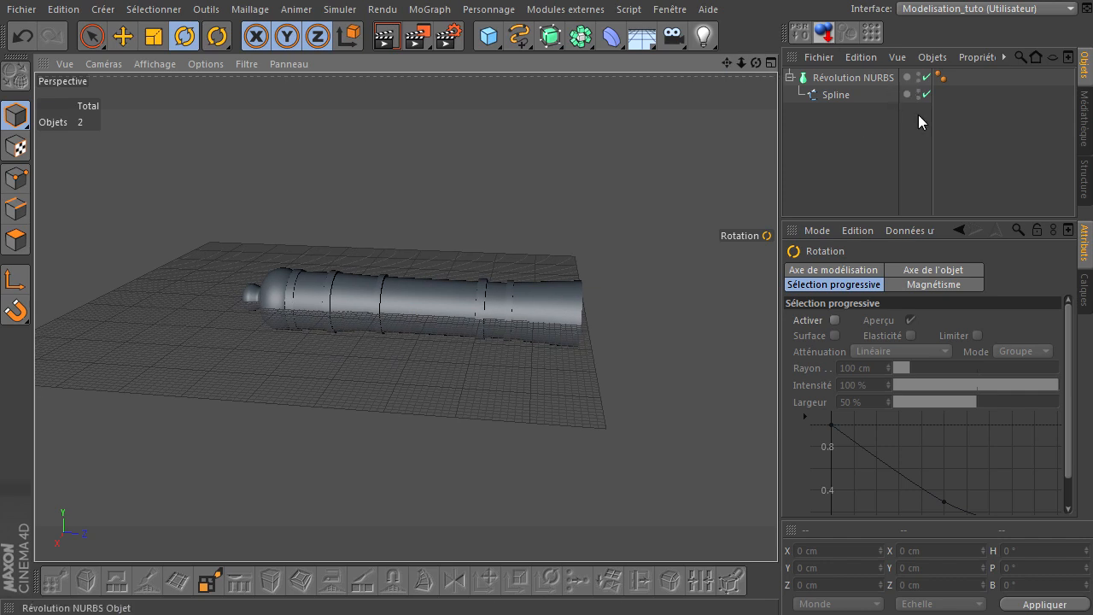
key(F5)
key(F3)
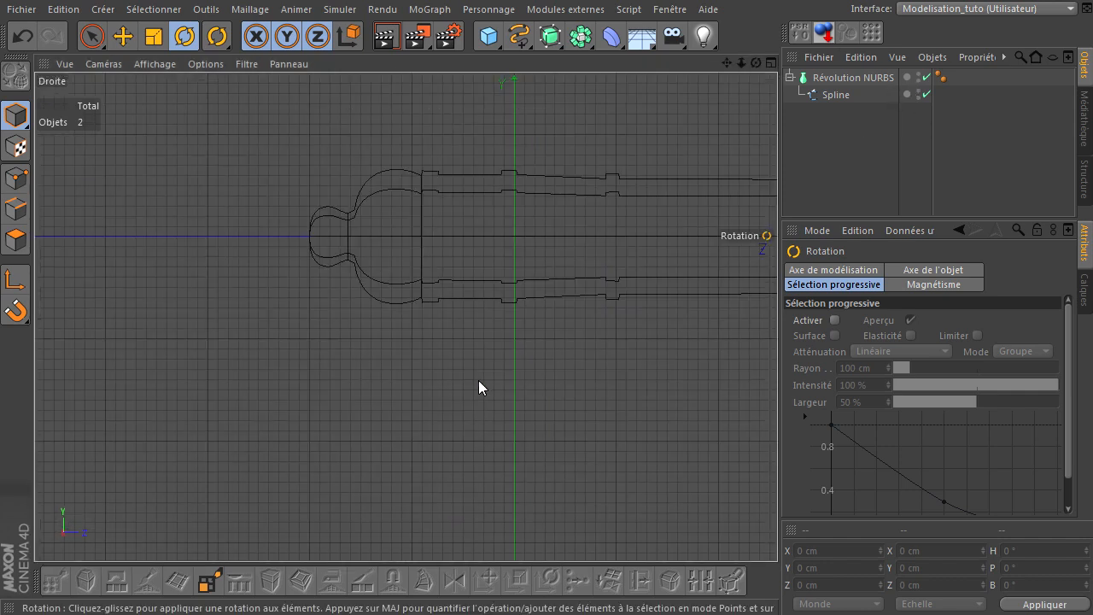
Disable the Révolution NURBS and lower the spline's muzzle points, then the muzzle together with the two front rings, toward the rotation axis
drag(726, 62, 811, 408)
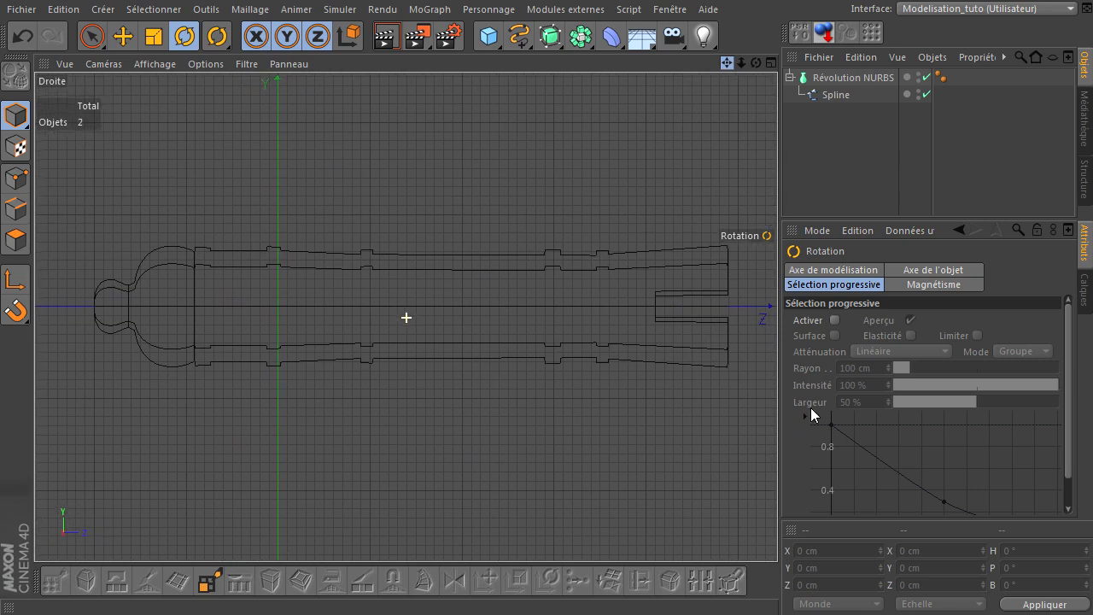
click(927, 77)
click(927, 78)
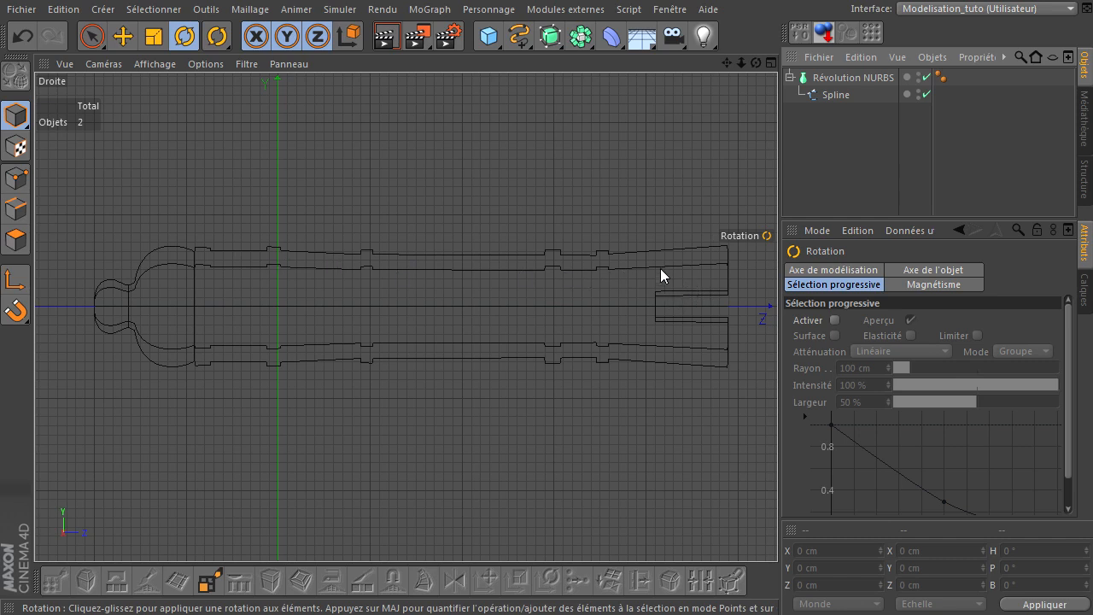
click(927, 77)
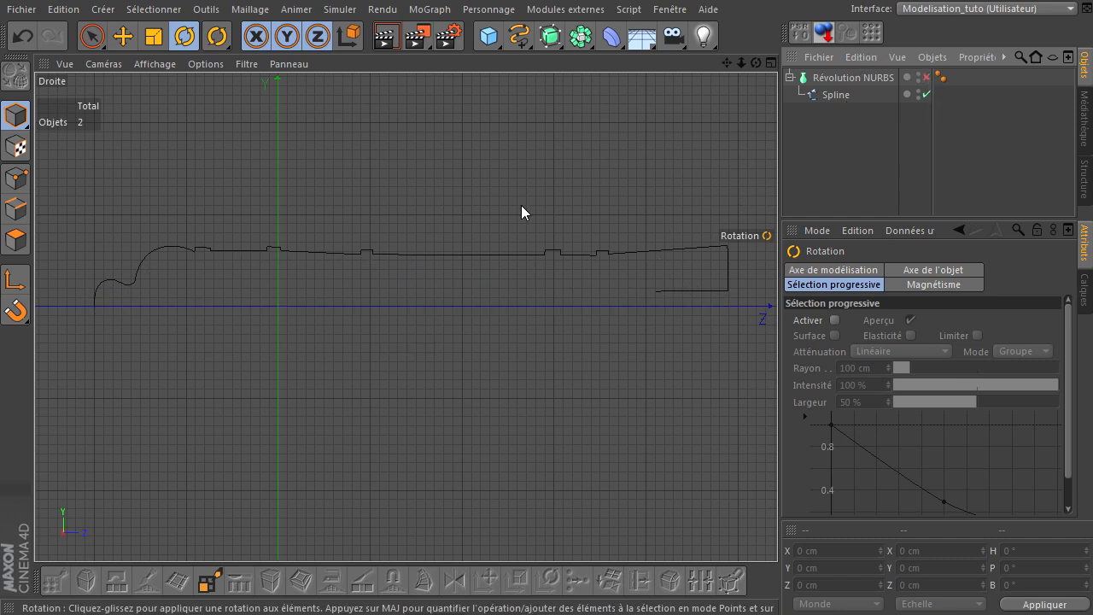
click(92, 36)
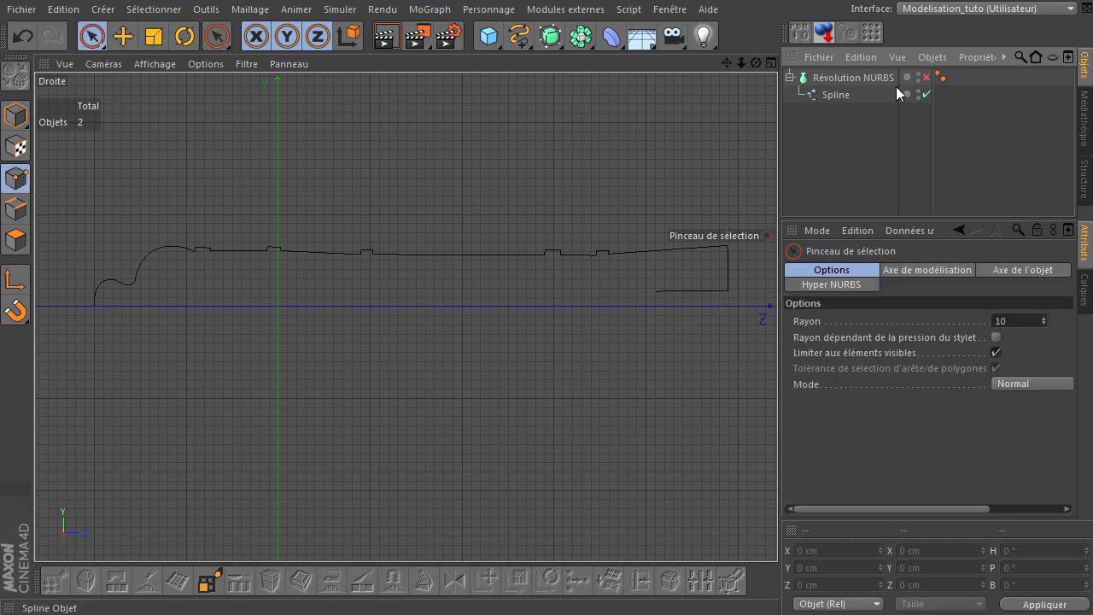
click(830, 94)
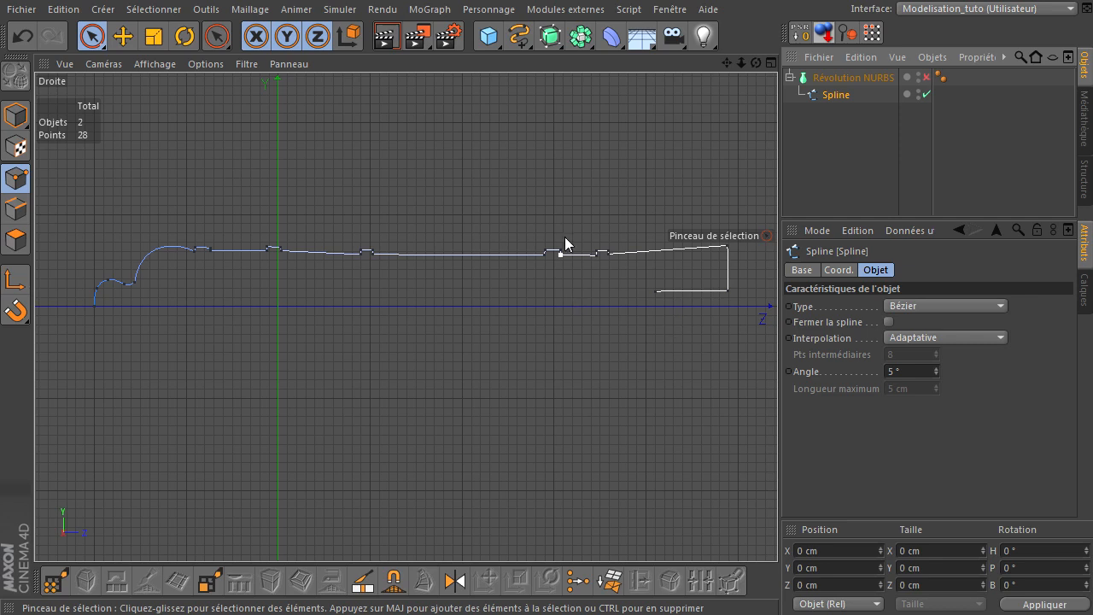
mouse_move(718, 249)
mouse_down()
mouse_move(727, 276)
mouse_move(700, 298)
mouse_move(650, 296)
mouse_up()
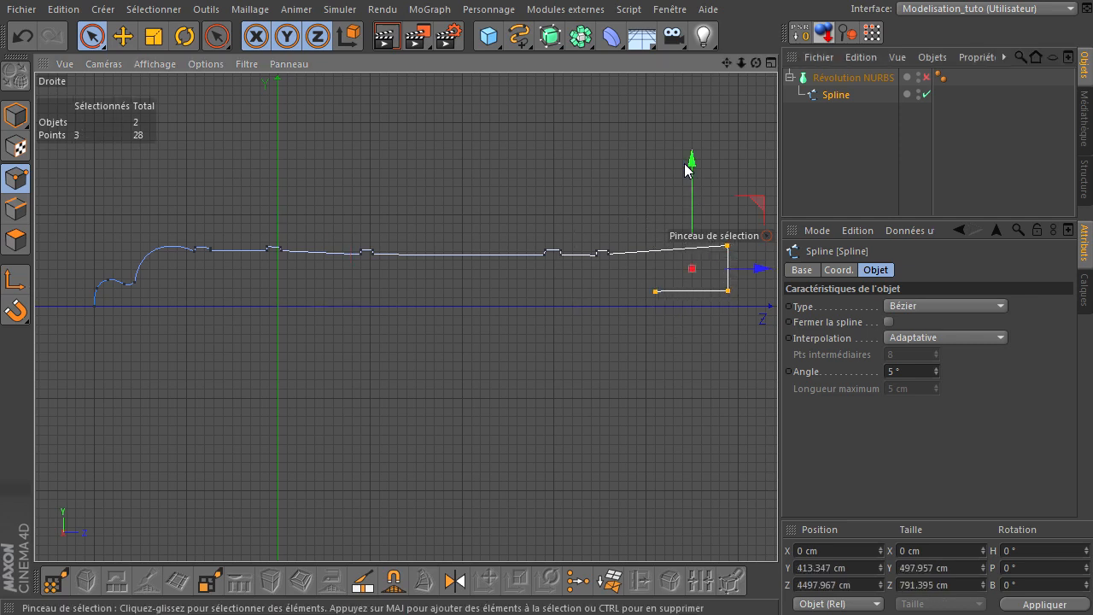
drag(690, 165, 691, 170)
mouse_move(605, 251)
shift+mouse_down()
mouse_move(520, 260)
mouse_move(633, 256)
shift+mouse_up()
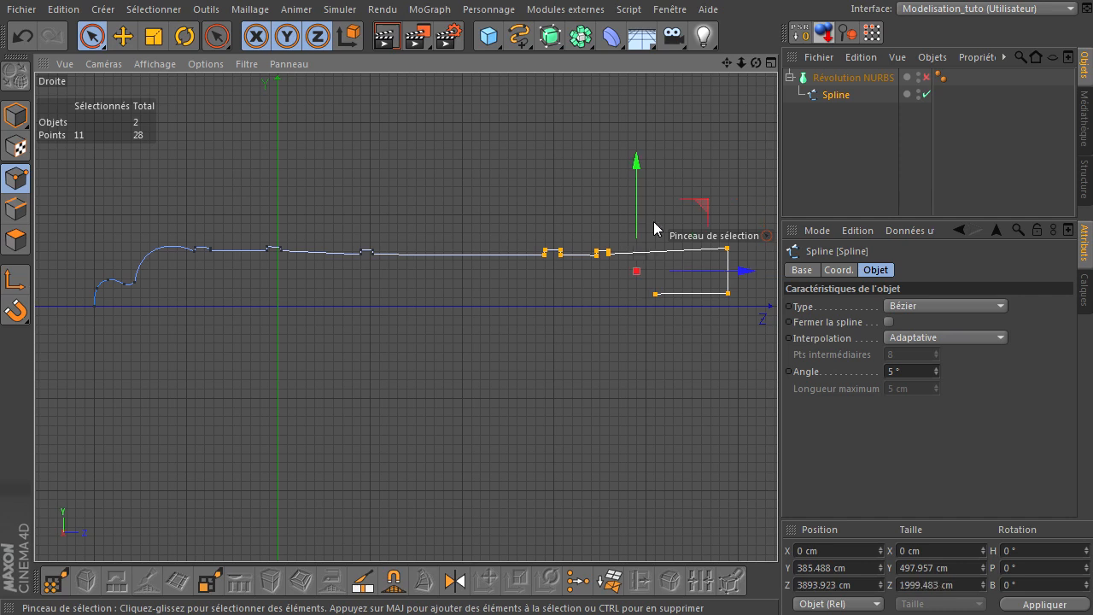
drag(636, 172, 636, 175)
Move the two inner bore points away from the rotation axis to a Y position of about 197 cm
click(644, 327)
drag(649, 301, 751, 302)
right_click(693, 234)
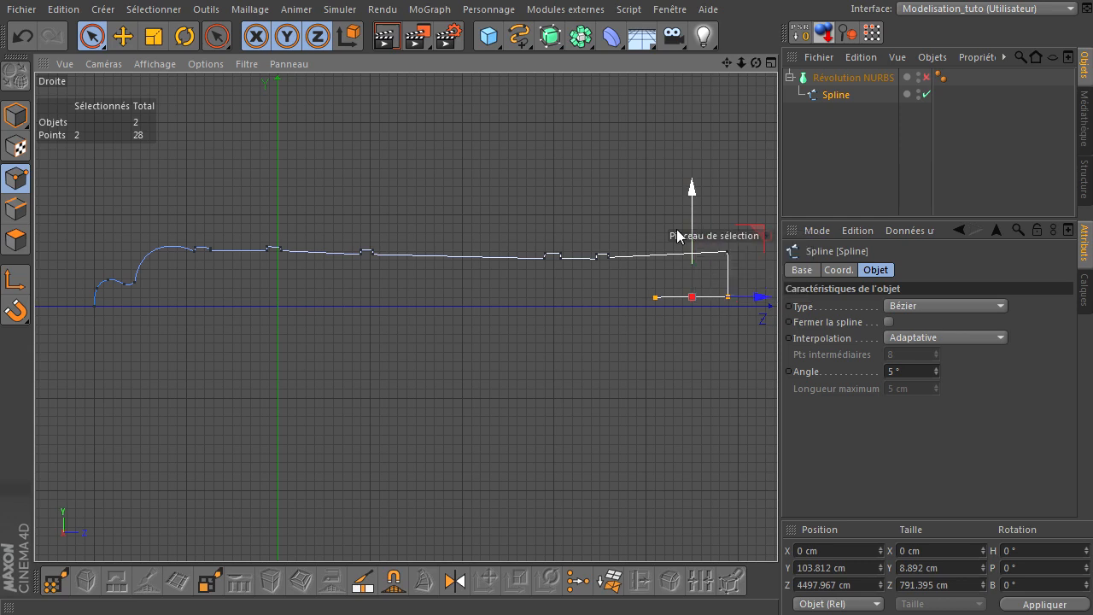
drag(693, 191, 694, 190)
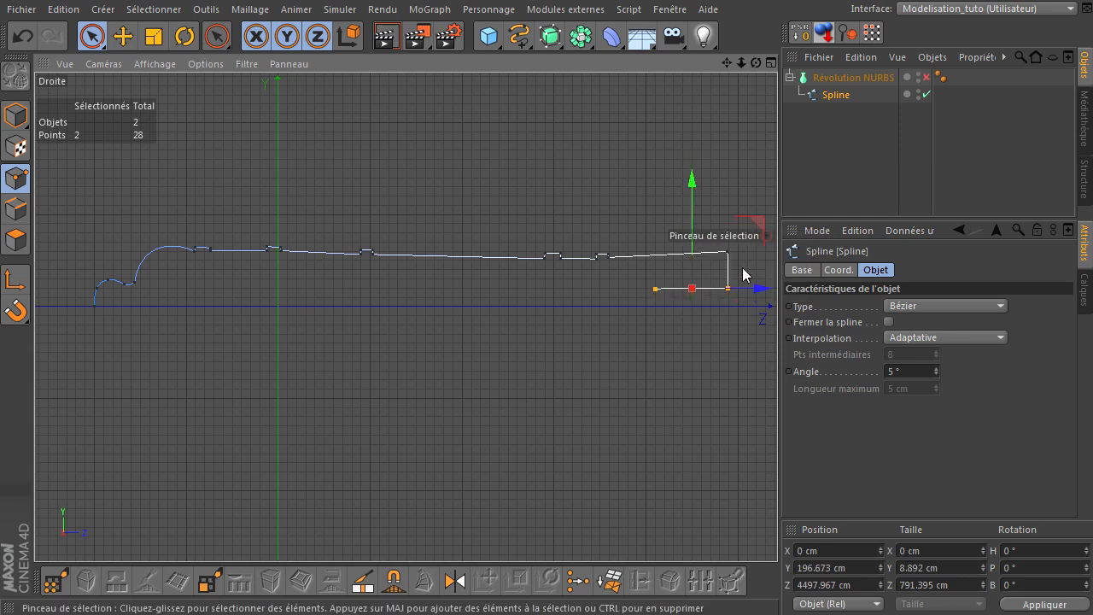
click(483, 373)
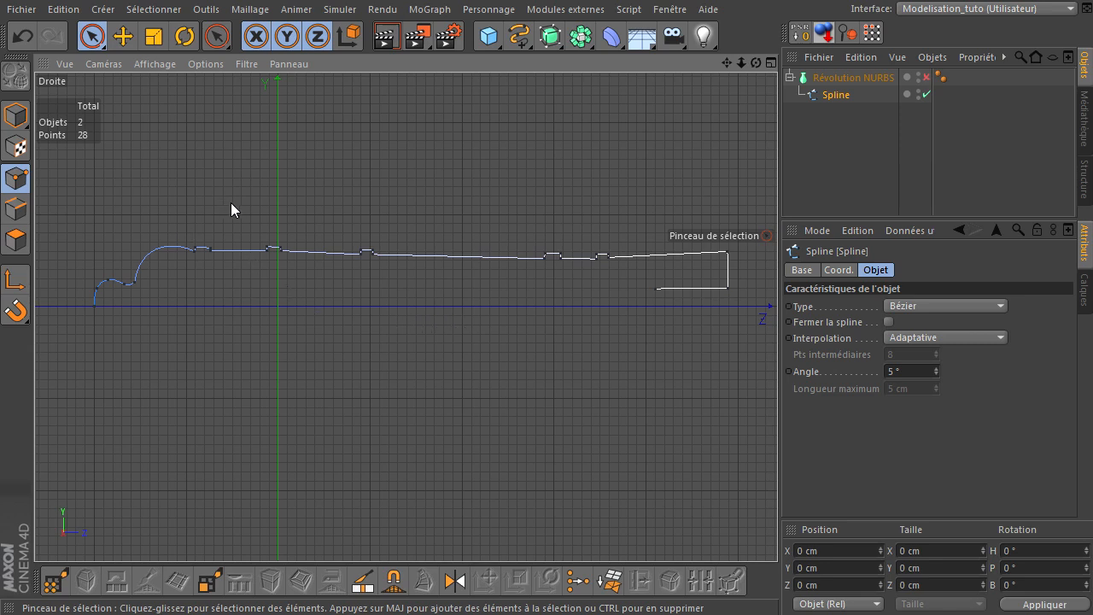
scroll(219, 260, up, 2)
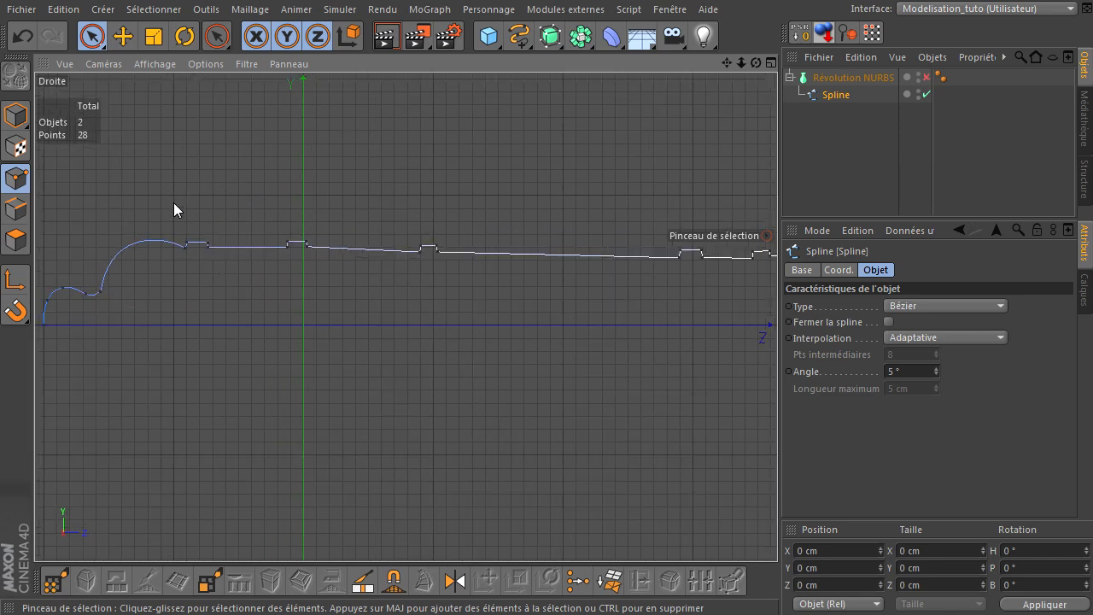
mouse_move(178, 227)
mouse_down()
mouse_move(188, 247)
mouse_move(245, 258)
mouse_move(310, 251)
mouse_up()
click(351, 276)
scroll(303, 327, down, 2)
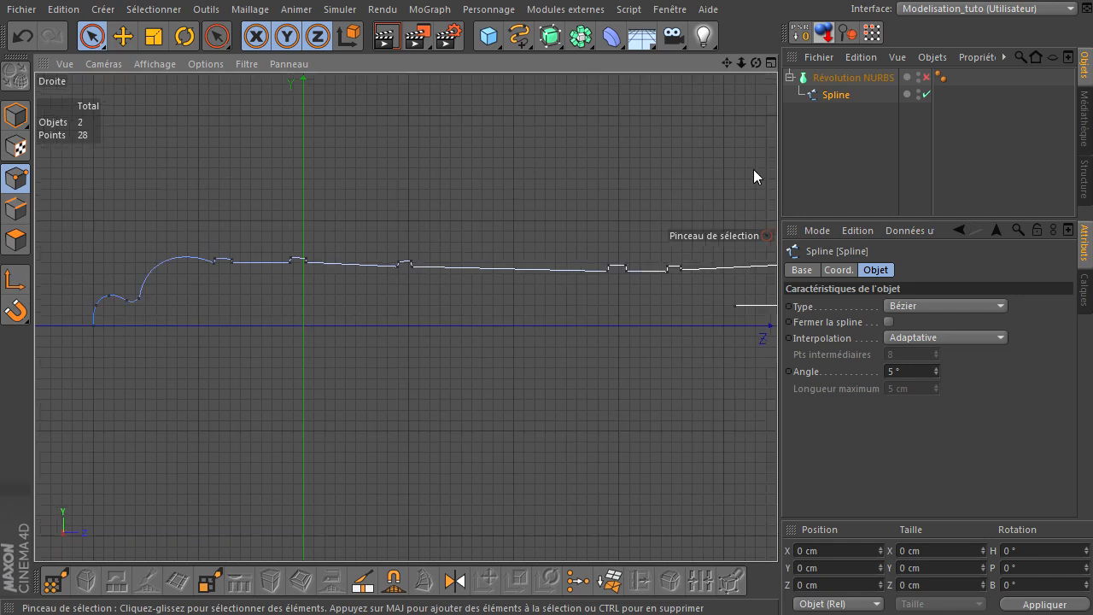
Enable the Révolution NURBS and examine the tapered barrel and its muzzle opening in the perspective view
click(926, 78)
scroll(485, 161, down, 2)
middle_click(497, 156)
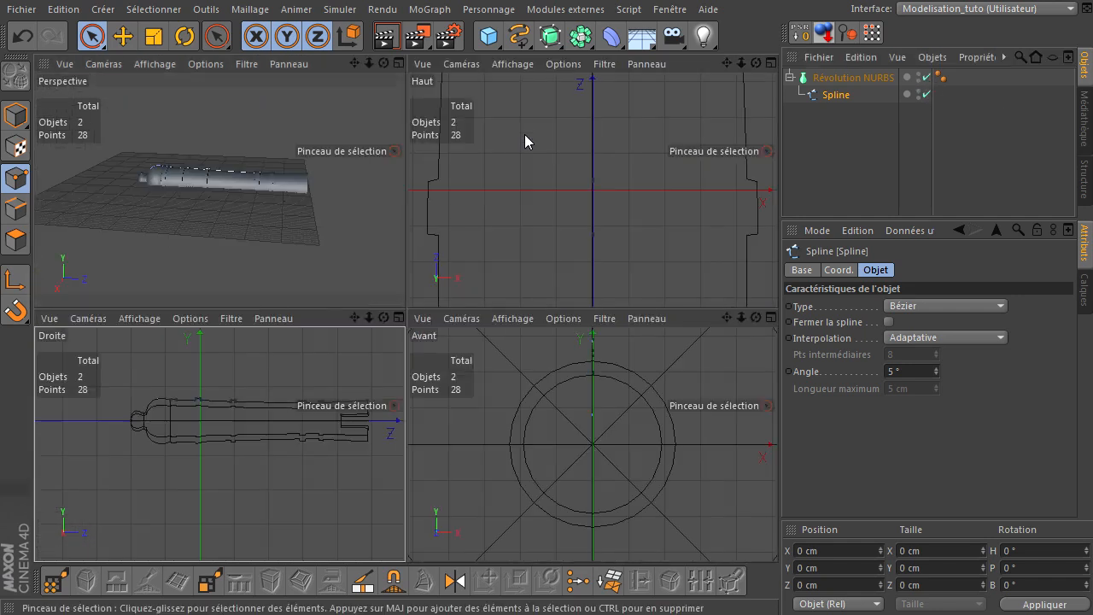
middle_click(308, 163)
drag(777, 417, 706, 187)
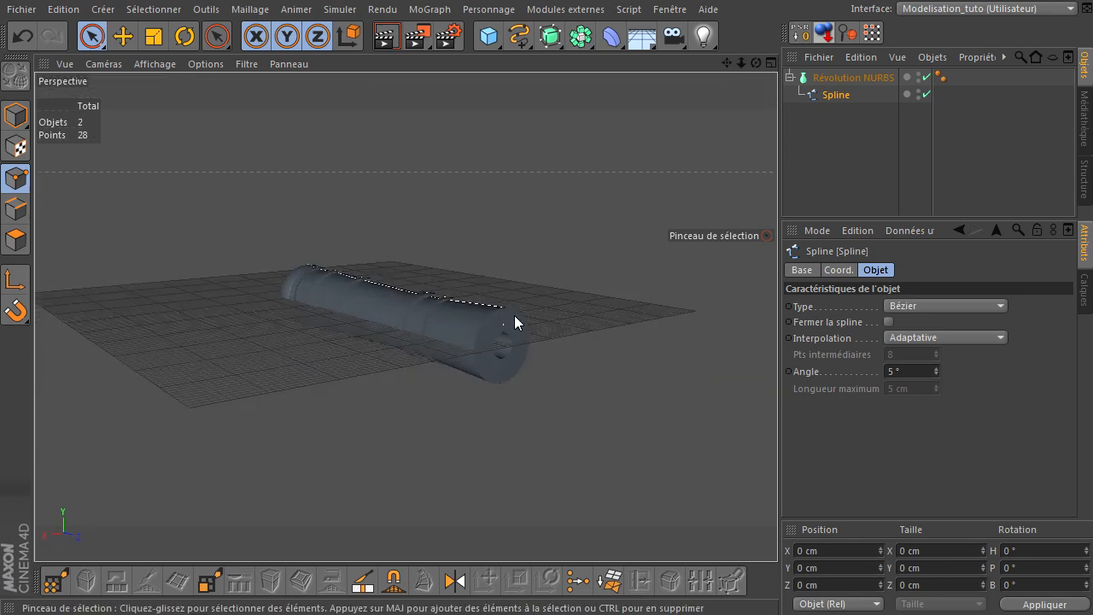
middle_click(604, 216)
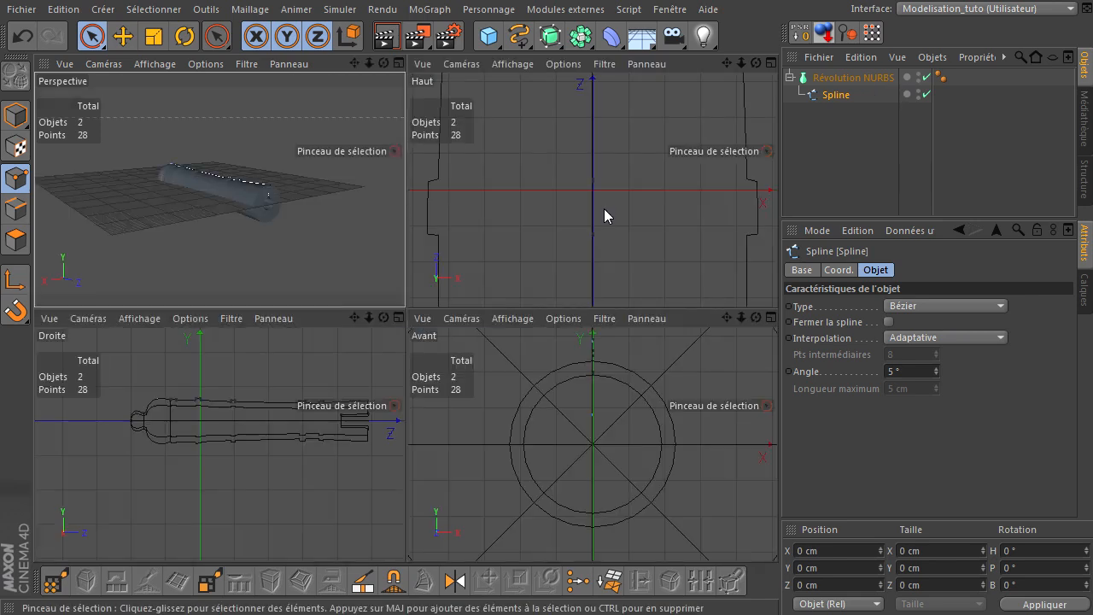
middle_click(321, 369)
drag(726, 63, 652, 75)
Disable the Révolution NURBS and lower the outer muzzle point with both front rings, then the inner of those rings a little more
click(927, 77)
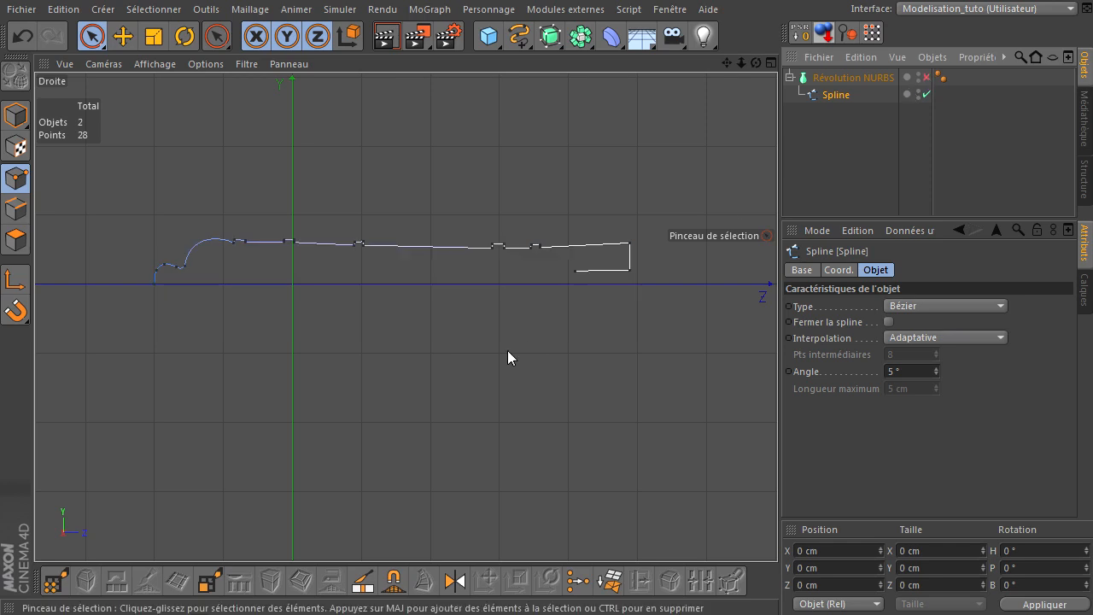
scroll(530, 325, up, 3)
mouse_move(687, 176)
mouse_down()
mouse_move(688, 198)
mouse_move(442, 212)
mouse_up()
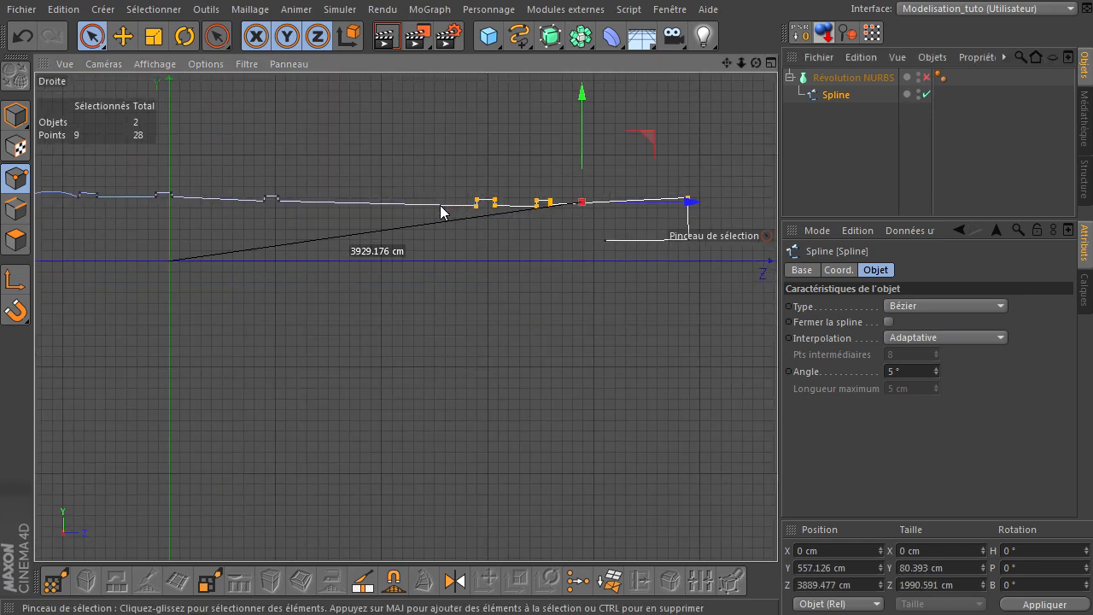
mouse_move(580, 115)
mouse_down()
mouse_move(578, 133)
mouse_move(572, 124)
mouse_up()
click(496, 186)
mouse_move(499, 202)
mouse_down()
mouse_move(469, 205)
mouse_move(487, 191)
mouse_up()
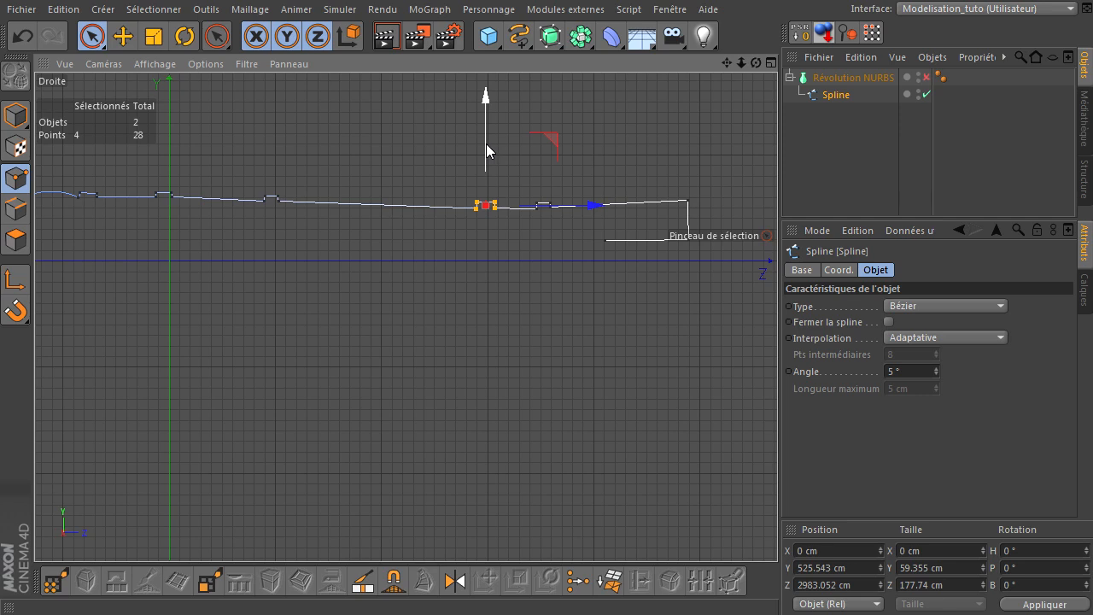
drag(486, 151, 485, 154)
Adjust the heights of the middle and rear rings one after another so the barrel profile tapers progressively toward the muzzle
drag(350, 196, 260, 201)
drag(271, 138, 271, 142)
drag(193, 190, 143, 193)
drag(169, 152, 170, 158)
alt+middle_drag(588, 391, 763, 439)
mouse_move(279, 236)
mouse_down()
mouse_move(273, 247)
mouse_move(251, 243)
mouse_up()
drag(261, 198, 262, 196)
drag(378, 248, 370, 242)
drag(260, 177, 252, 195)
Reshape the breech bulge by adjusting the tangent handles of the neck point and of the point just behind the rearmost ring
scroll(133, 294, up, 3)
scroll(146, 283, up, 2)
click(260, 253)
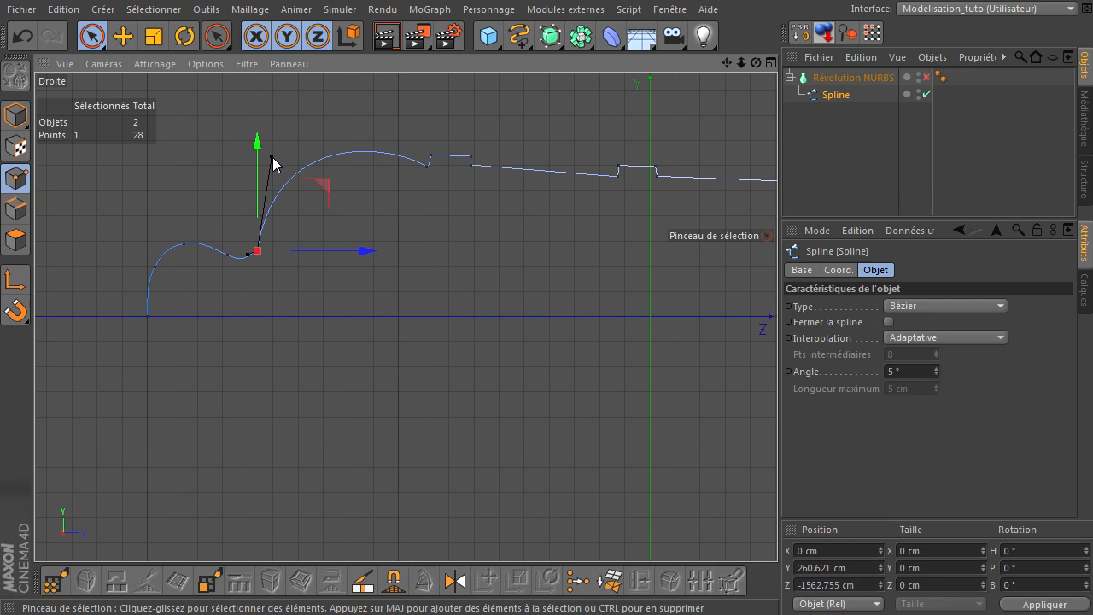
click(123, 36)
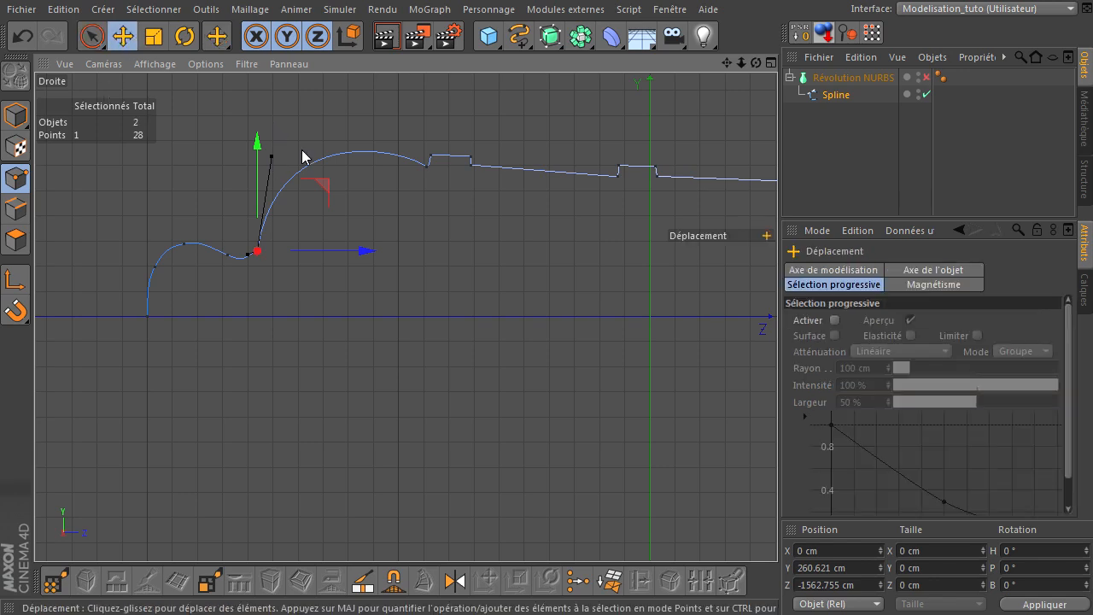
drag(272, 155, 257, 182)
click(426, 167)
drag(404, 156, 369, 155)
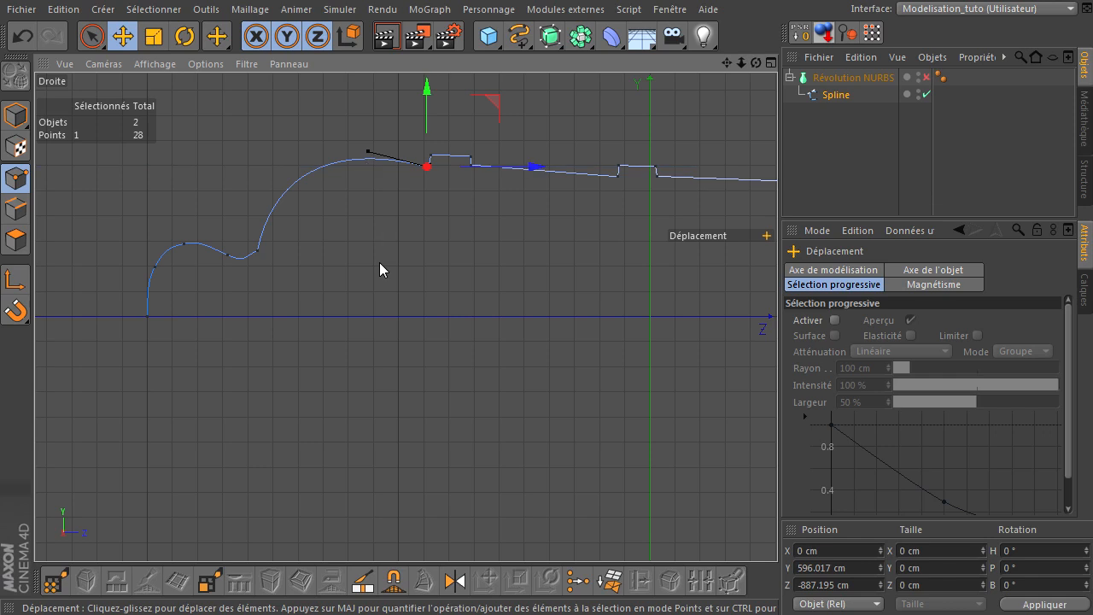
click(379, 262)
Enable the Révolution NURBS and examine the reshaped cannon in the right and perspective views
scroll(366, 287, down, 2)
click(925, 77)
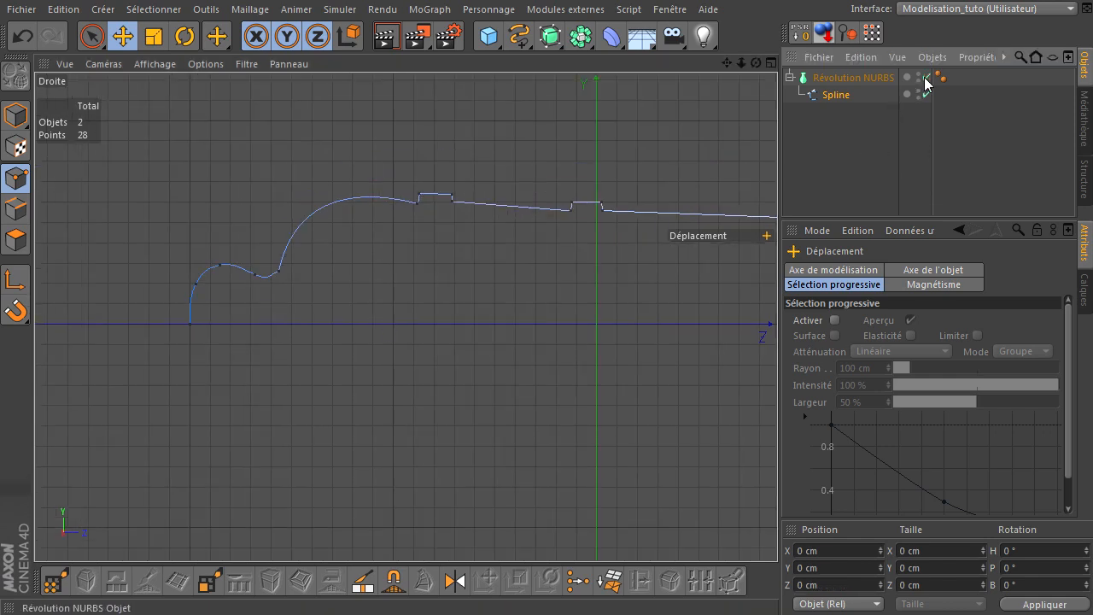
scroll(450, 367, down, 3)
drag(728, 64, 777, 418)
middle_click(582, 139)
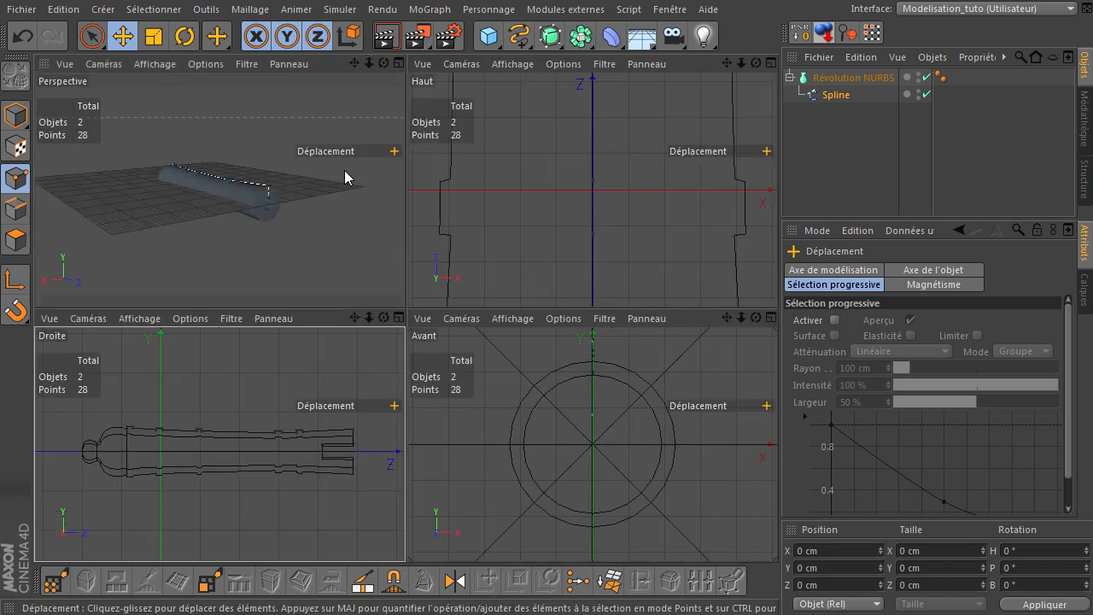
middle_click(311, 173)
drag(755, 63, 777, 418)
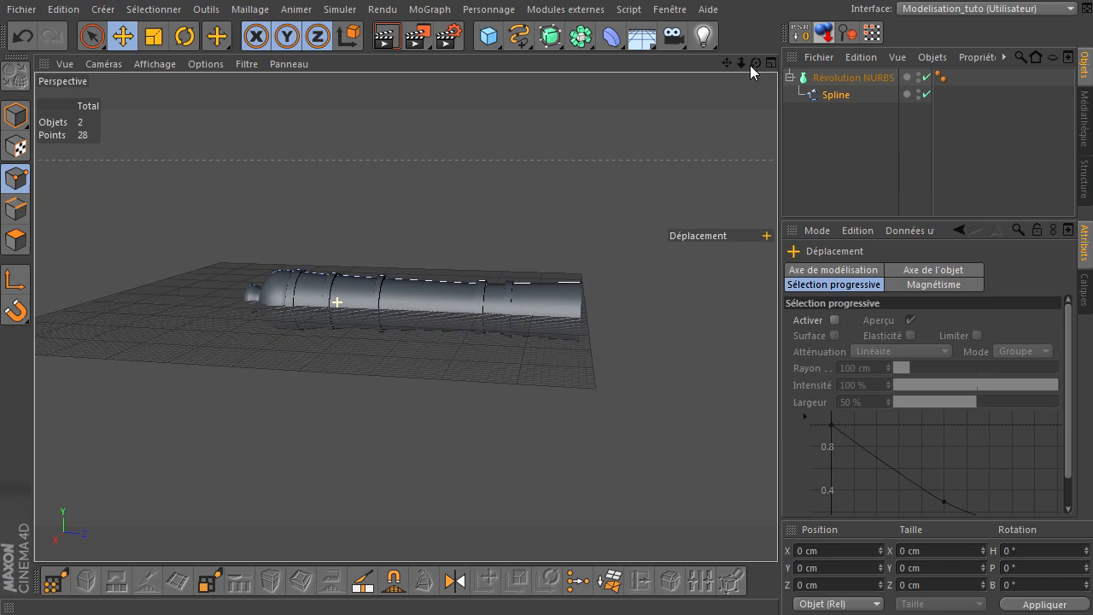
middle_click(584, 239)
With the Révolution NURBS disabled, move the two muzzle face points back to about Z 4597 cm, then shift the muzzle and two front rings forward
click(927, 77)
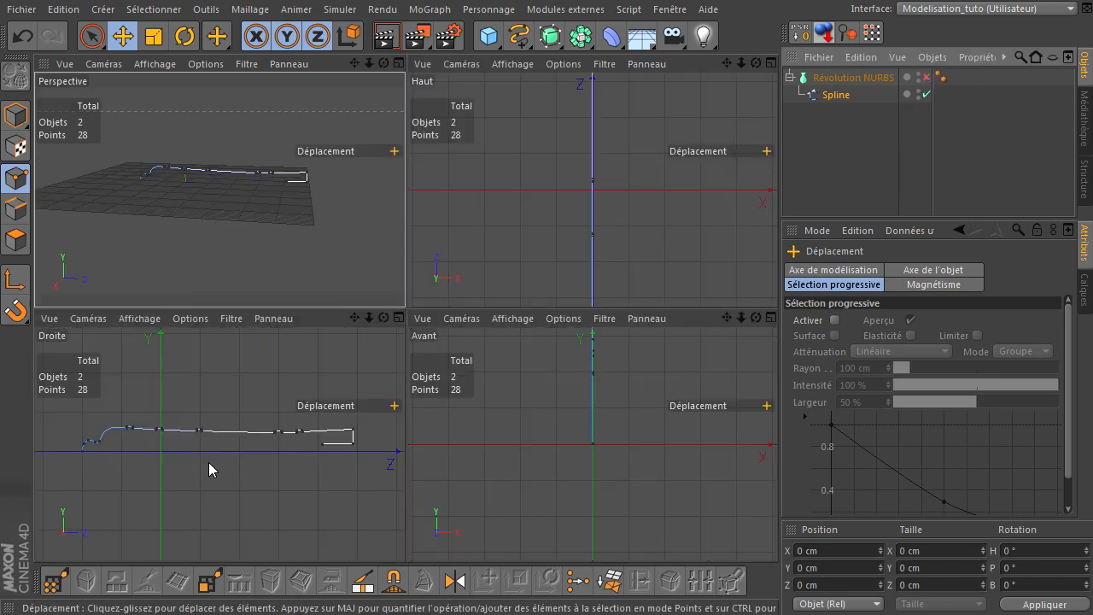
middle_click(304, 450)
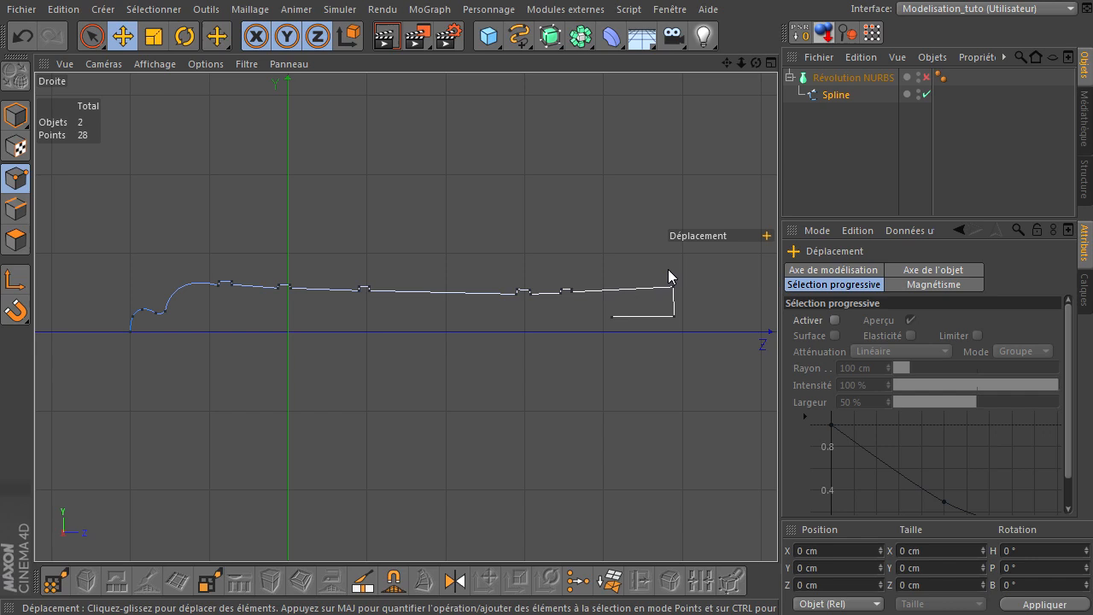
key(9)
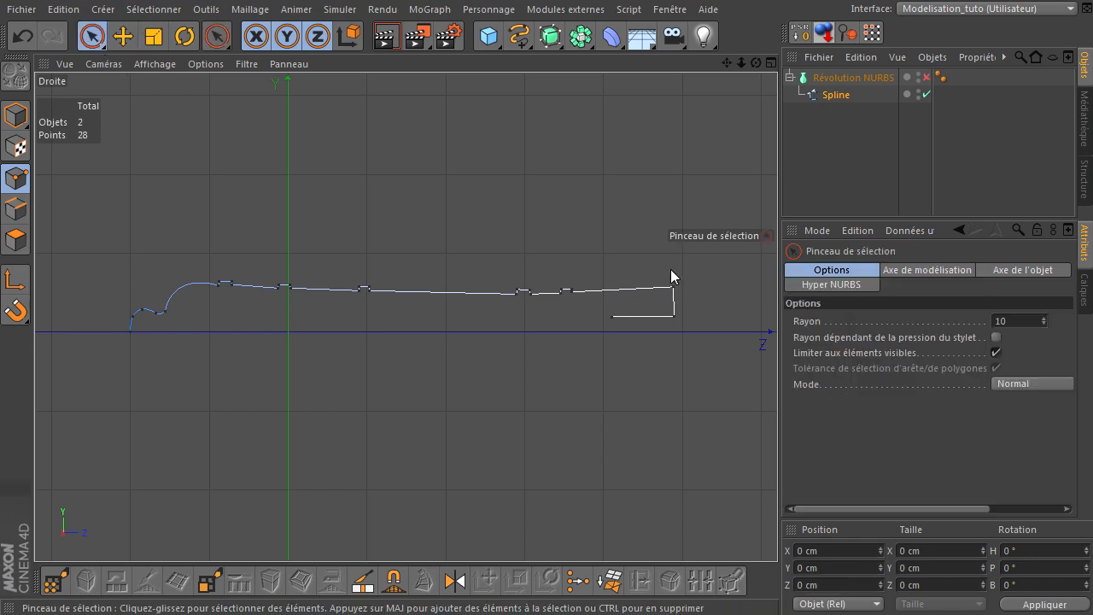
drag(671, 276, 678, 324)
drag(757, 305, 721, 313)
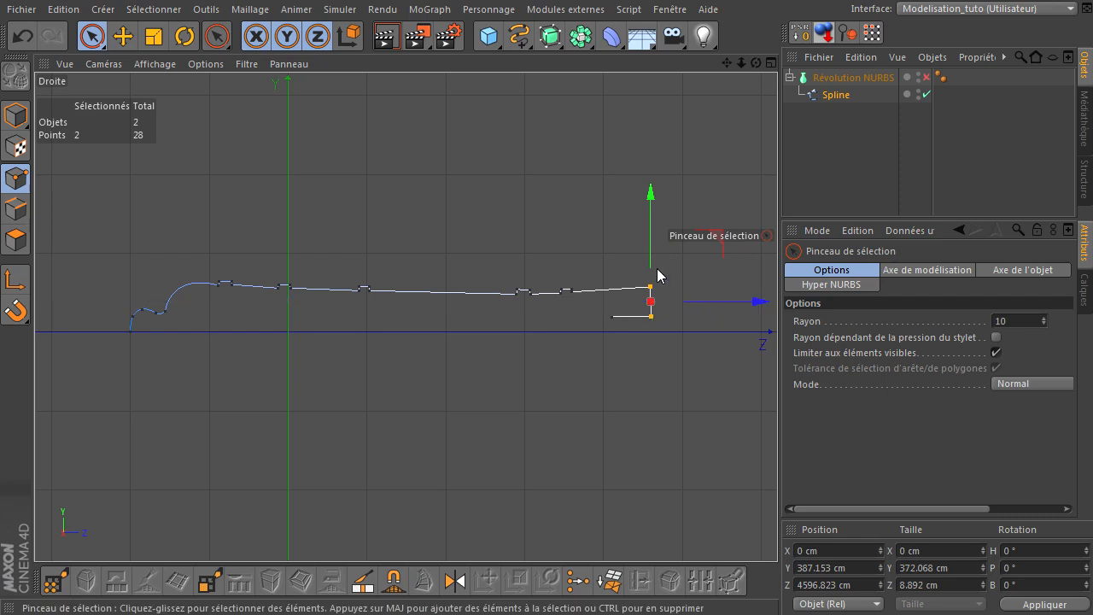
mouse_move(479, 260)
mouse_down()
mouse_move(524, 293)
mouse_move(656, 295)
mouse_move(653, 315)
mouse_move(598, 319)
mouse_move(726, 305)
mouse_up()
click(618, 398)
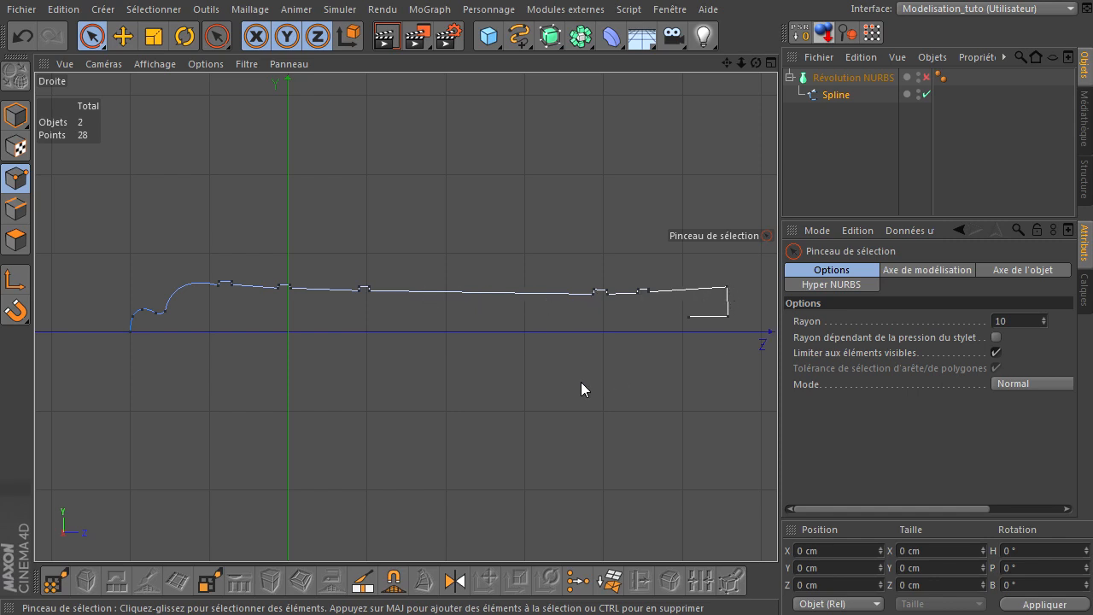
Enable the Révolution NURBS and inspect the lengthened cannon in the perspective and right views
click(926, 77)
middle_click(485, 205)
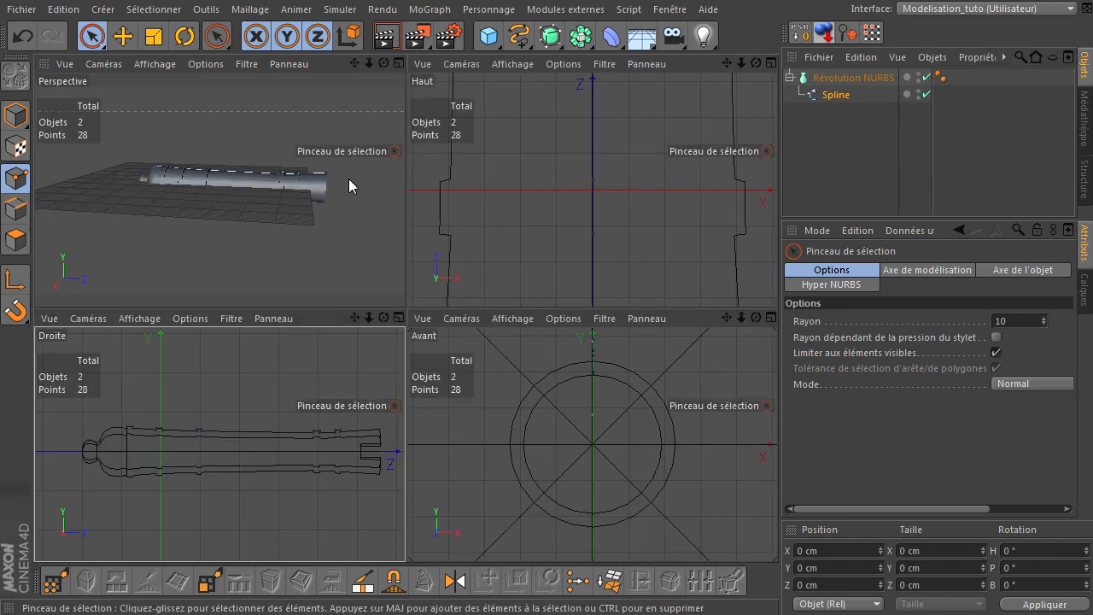
drag(383, 63, 404, 306)
middle_click(286, 373)
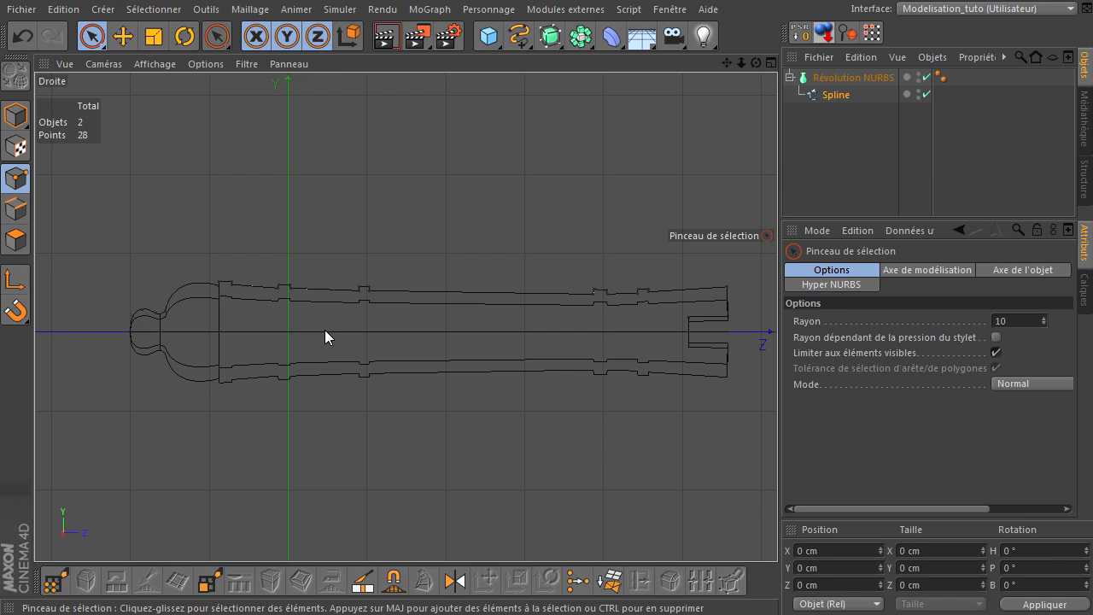
Disable the Révolution NURBS, select all the spline's points and move them along Z toward the breech to a position of about 1311 cm
click(926, 77)
click(836, 94)
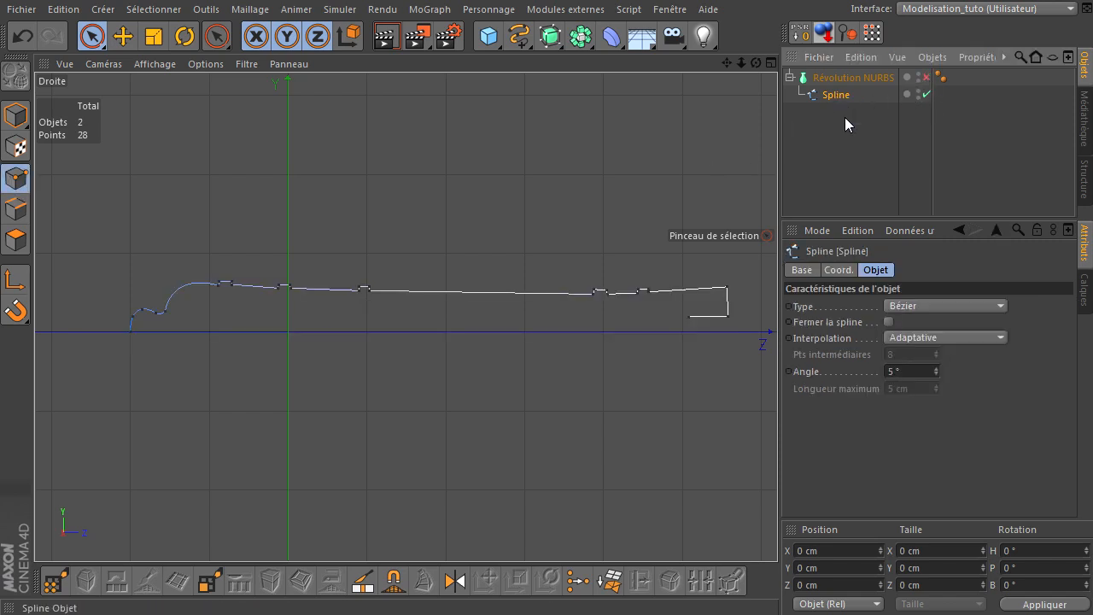
key(ctrl+a)
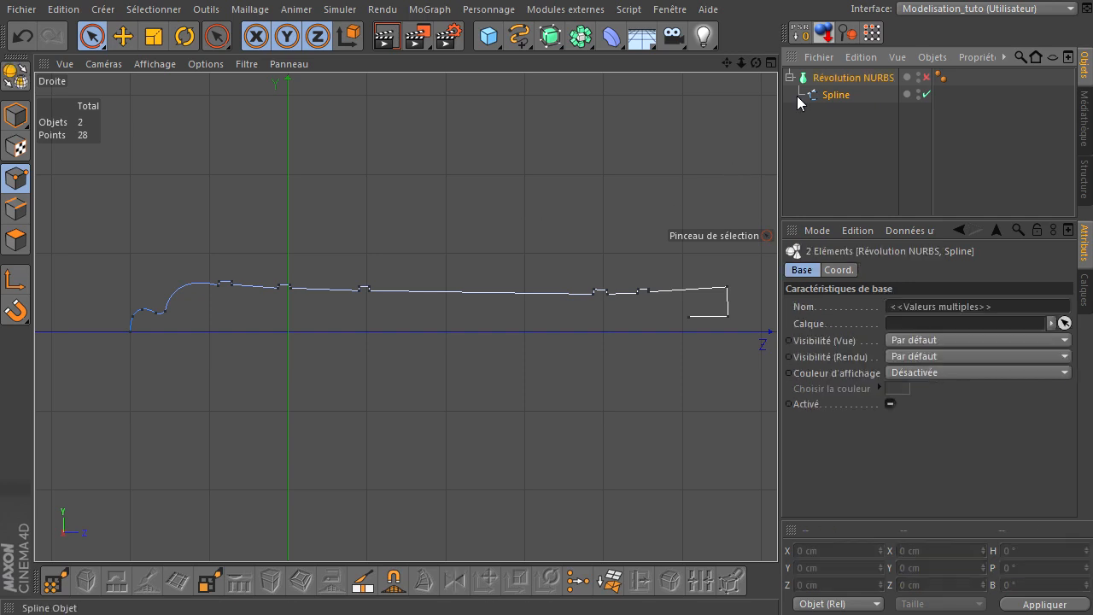
click(843, 94)
key(ctrl+a)
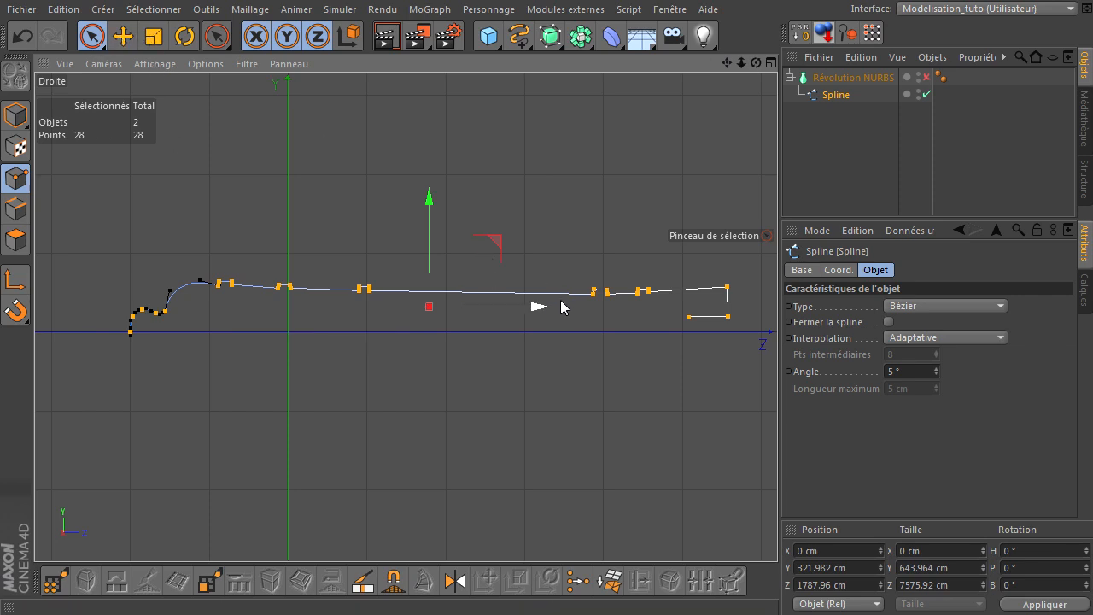
drag(536, 316, 499, 317)
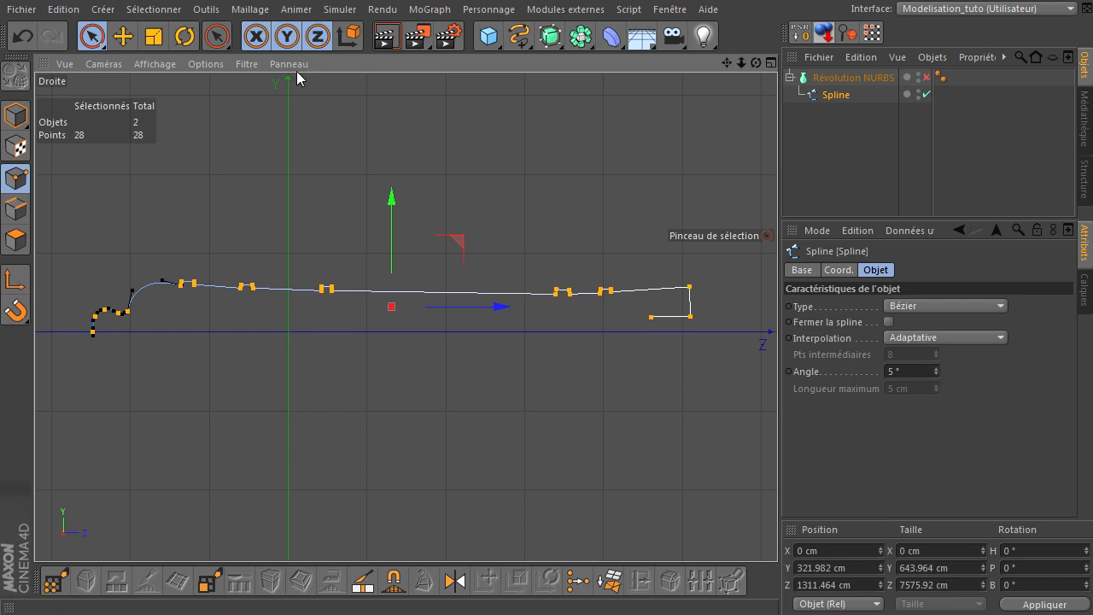
Deselect the spline's points and enable the Révolution NURBS to display the full cannon
click(590, 202)
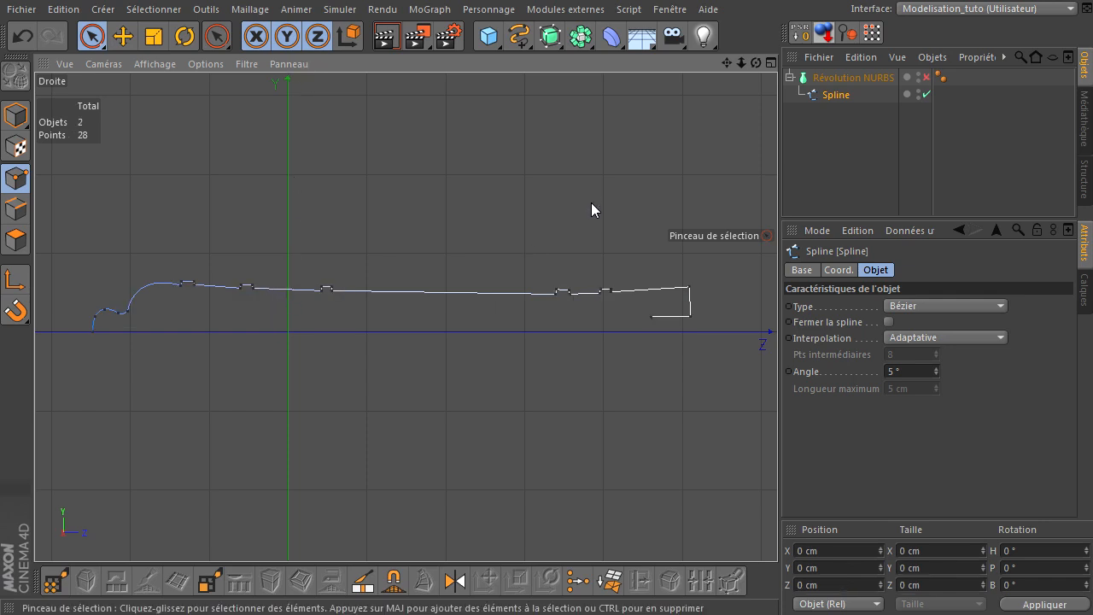
click(926, 77)
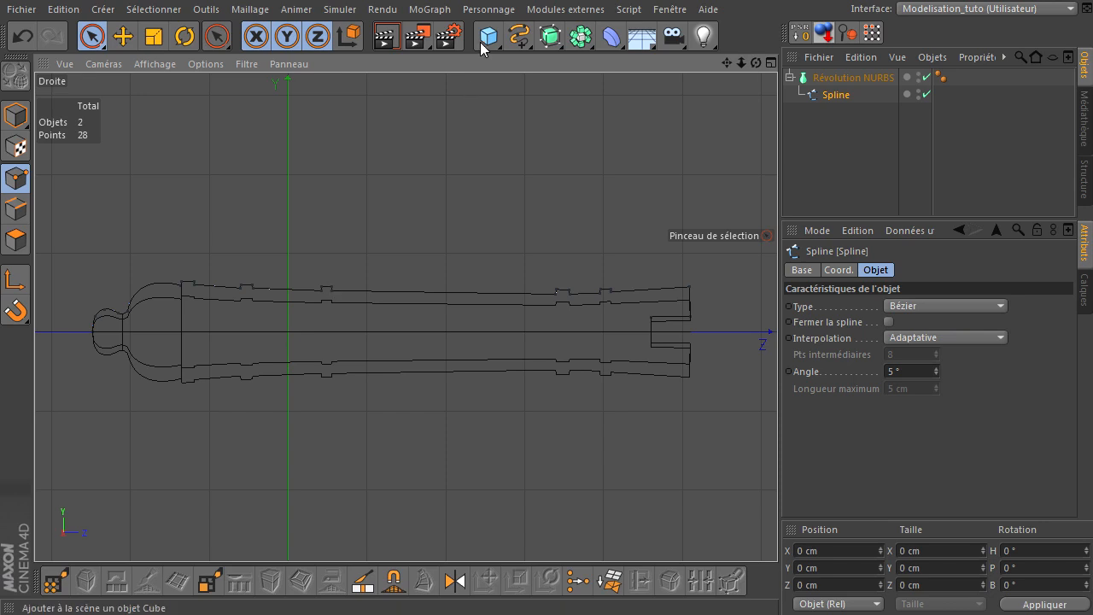
middle_click(393, 159)
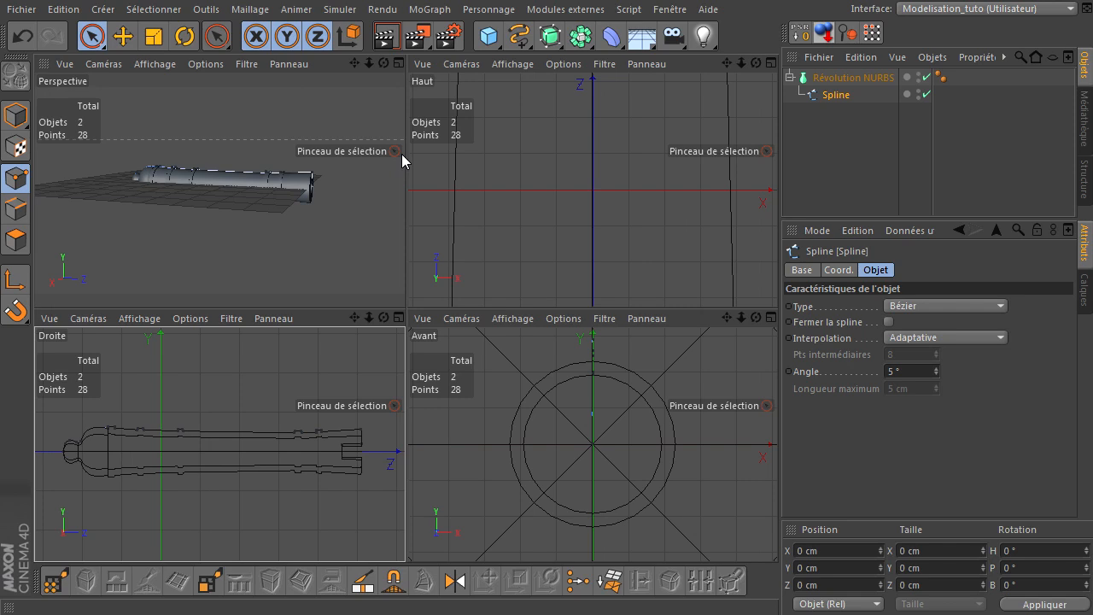
middle_click(231, 399)
Add a cylinder primitive to the scene and view its location inside the cannon in perspective
drag(488, 41, 945, 66)
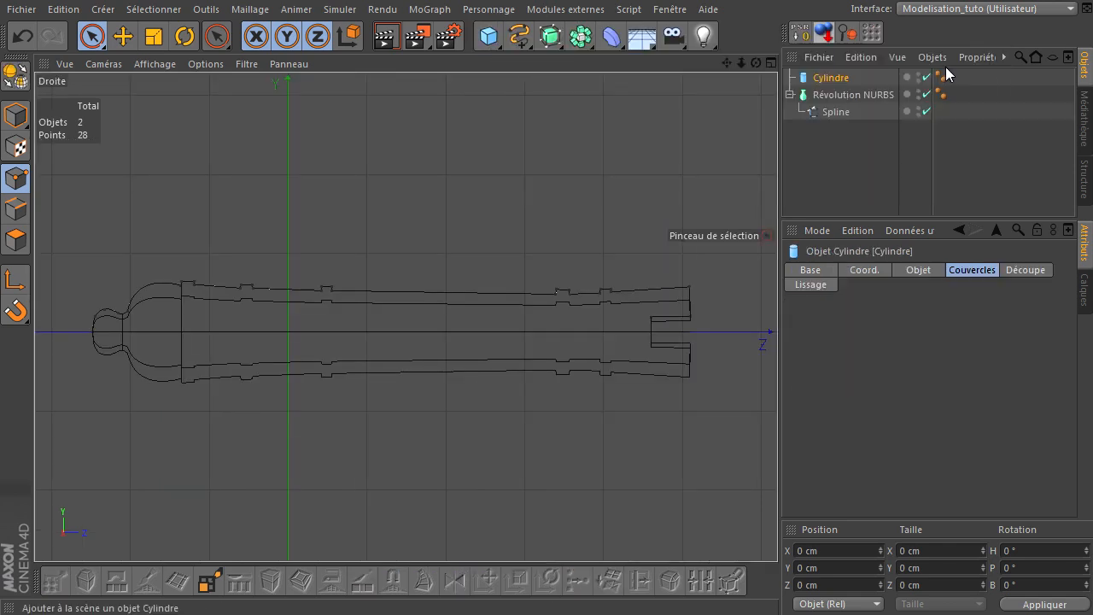
middle_click(483, 237)
scroll(187, 175, up, 3)
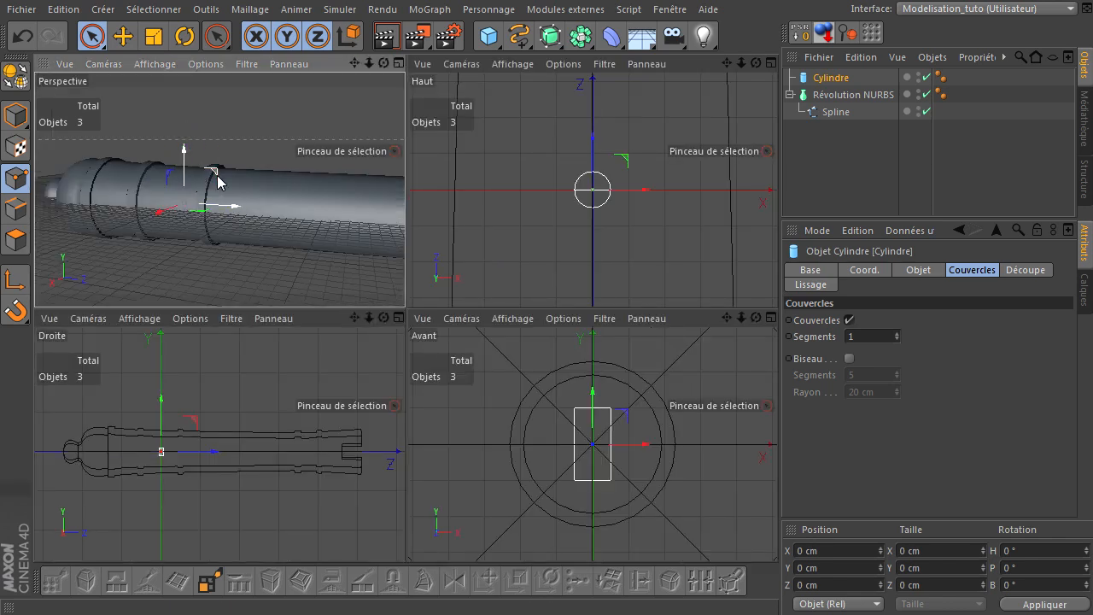
middle_click(214, 176)
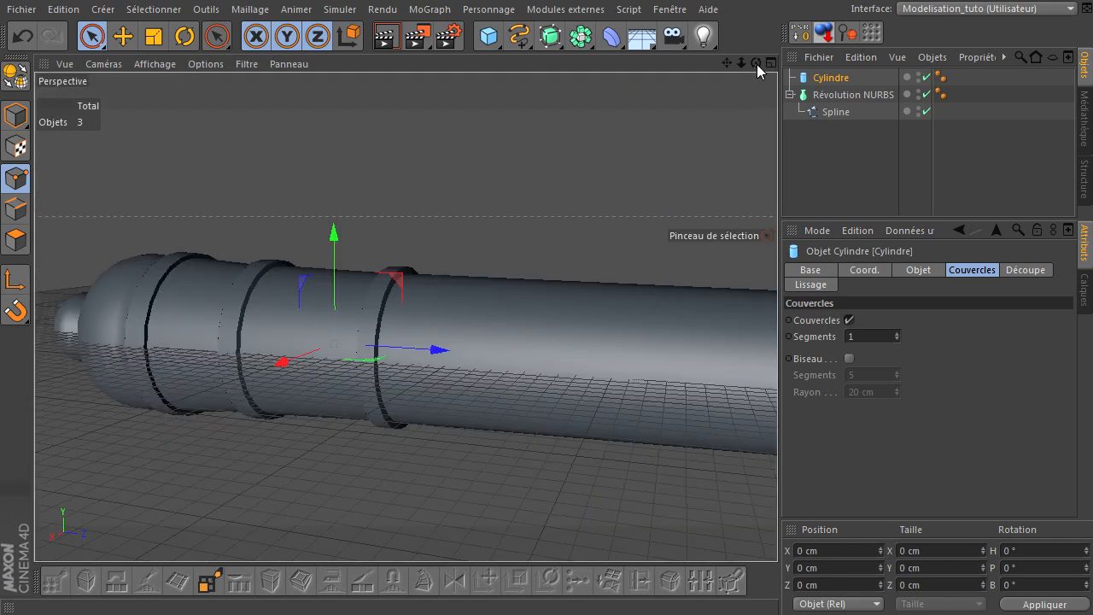
drag(756, 65, 298, 305)
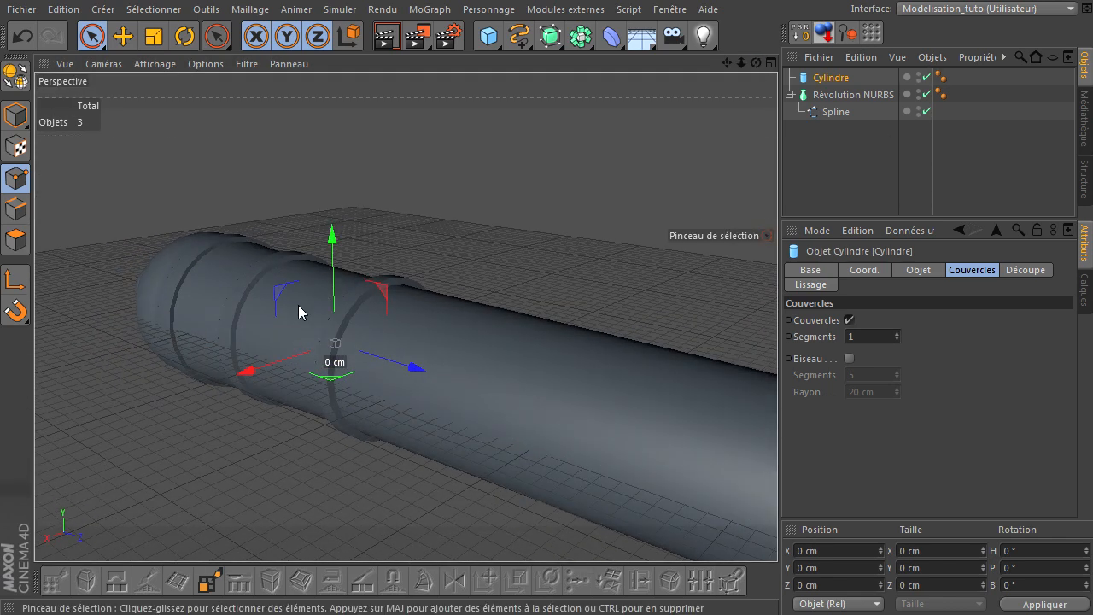
Set the cylinder's orientation to +X so it runs across the cannon barrel
middle_click(582, 153)
scroll(578, 246, down, 5)
drag(725, 66, 760, 376)
scroll(612, 493, down, 5)
scroll(613, 492, down, 1)
drag(725, 318, 303, 518)
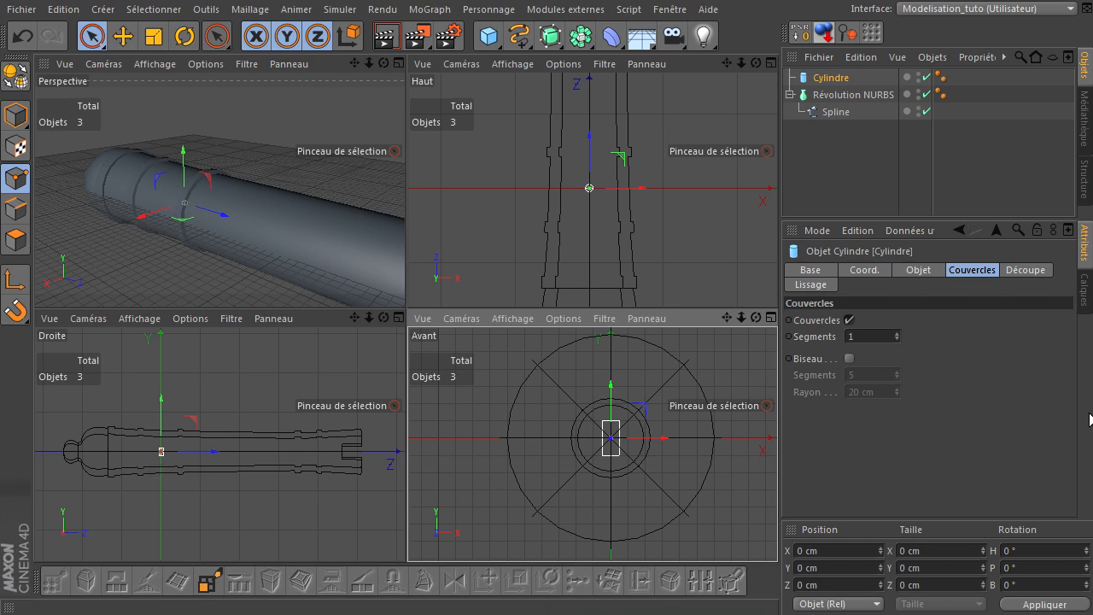
click(917, 271)
click(926, 389)
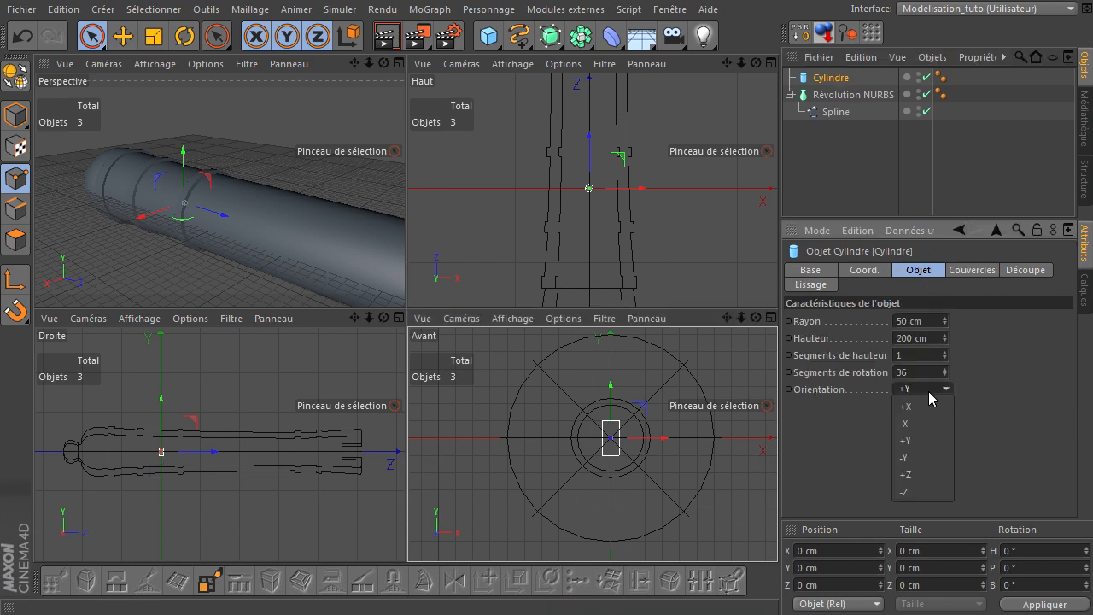
click(923, 406)
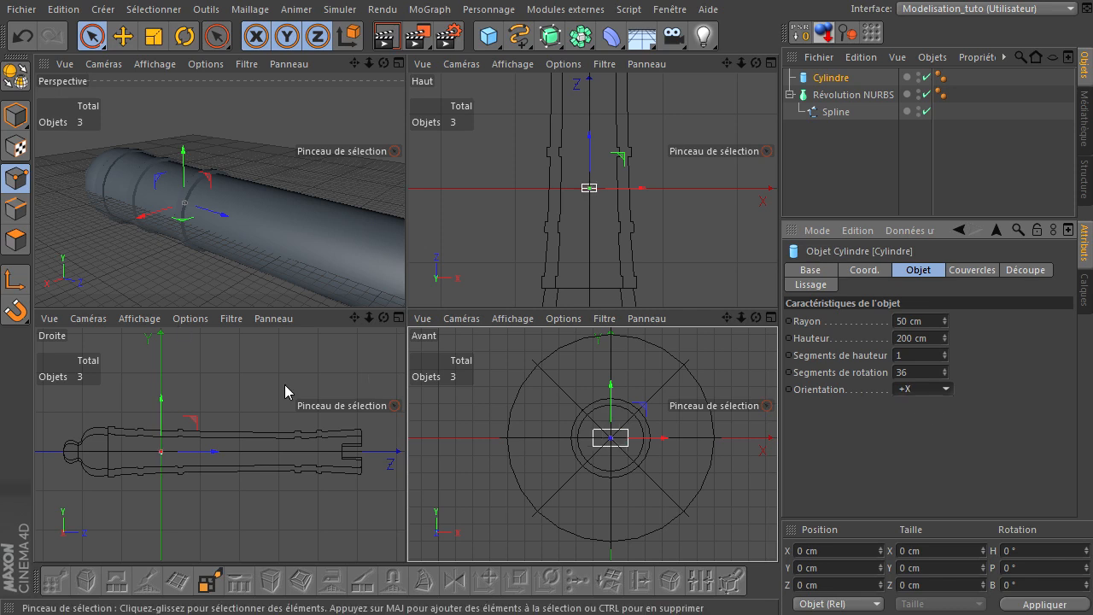
Set the cylinder's radius to 100 cm
scroll(118, 437, up, 5)
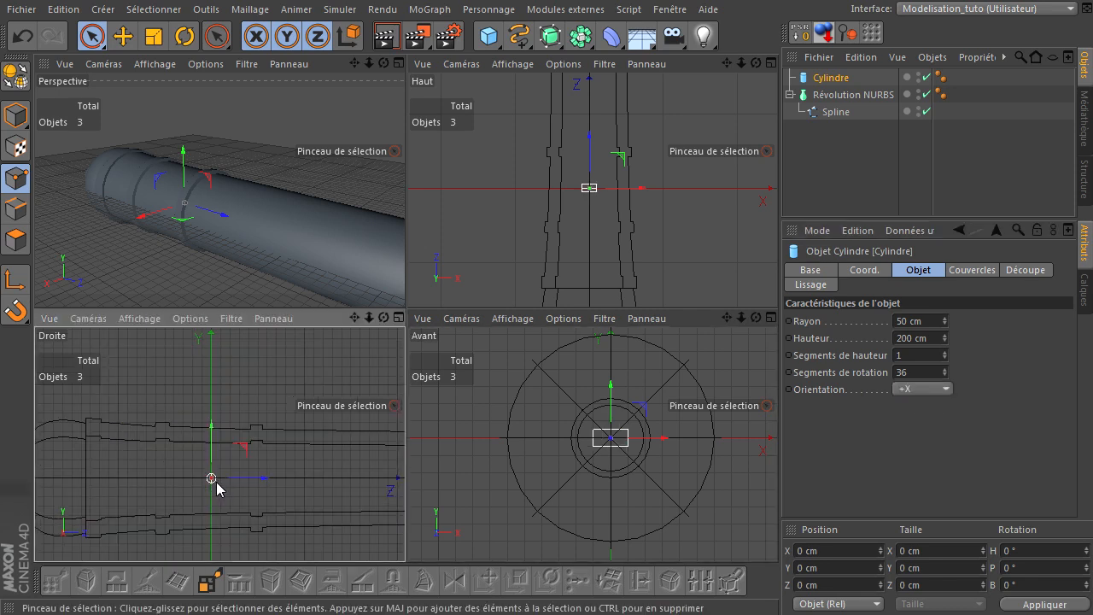
click(924, 322)
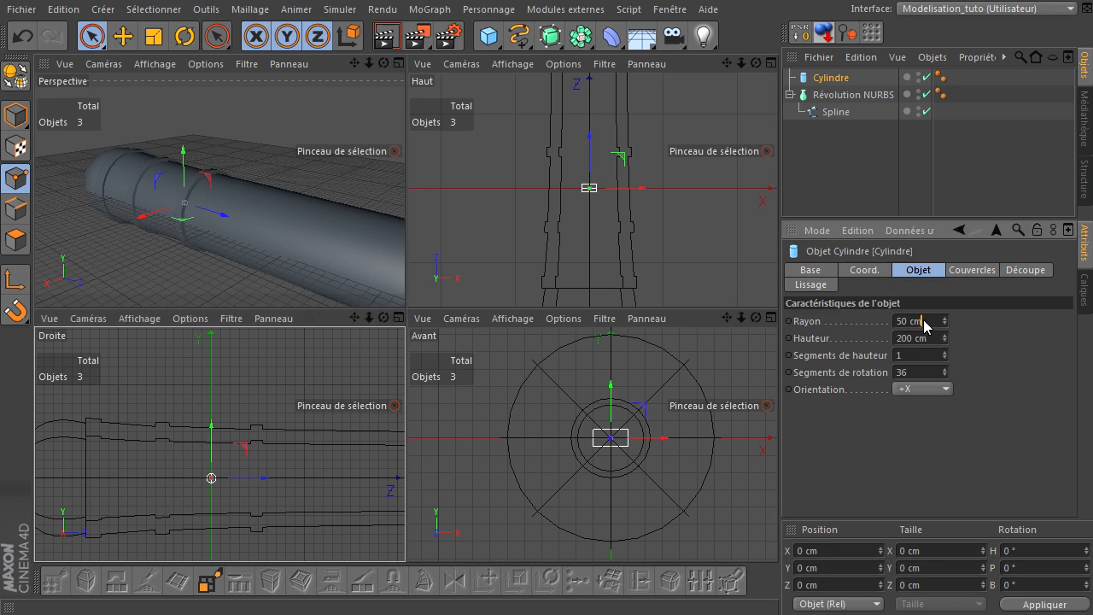
text(100)
key(Return)
Try cylinder heights of 400, 800, 1000 and 1400 cm across the barrel
drag(937, 336, 790, 339)
text(400)
key(Return)
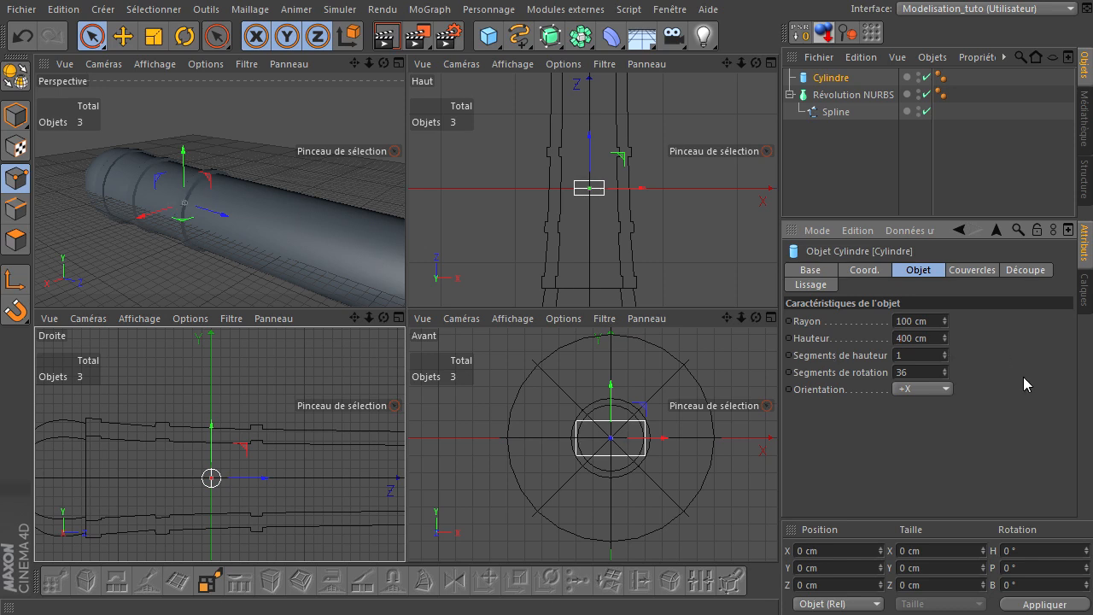
drag(932, 338, 806, 333)
text(800)
key(Return)
drag(925, 339, 806, 347)
text(1000)
key(Return)
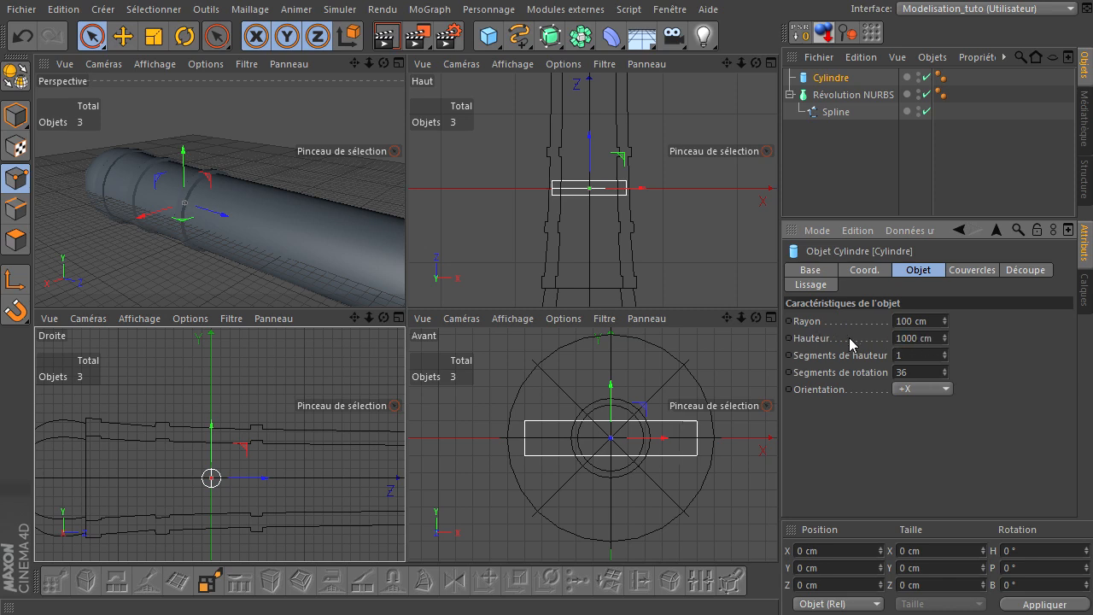
drag(943, 336, 716, 329)
text(1400)
key(Return)
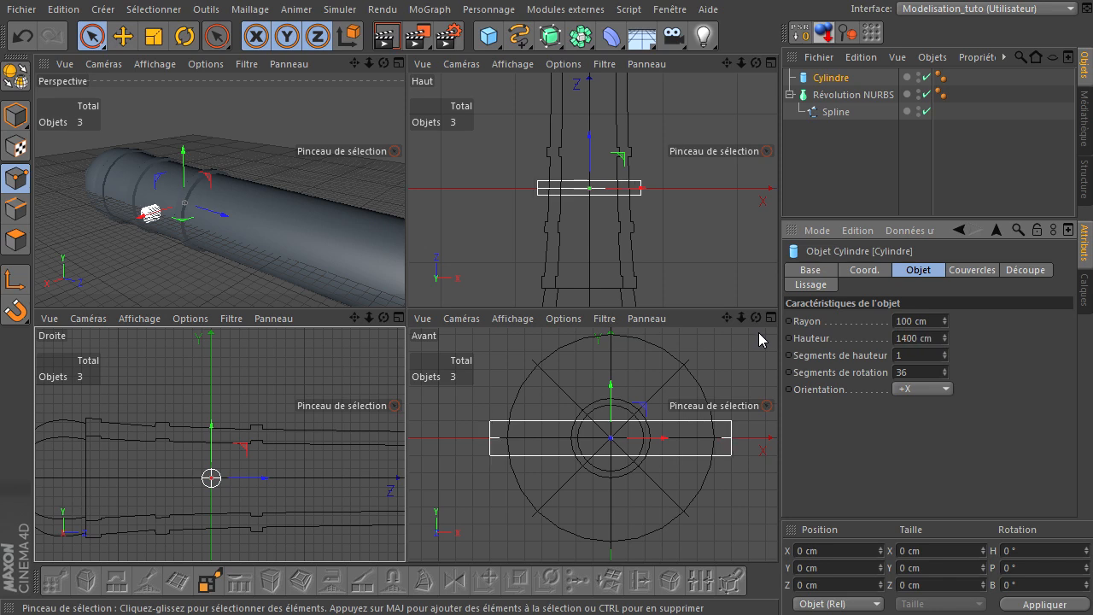
Set the cylinder's height to 1800 cm, deselect it and inspect its protruding end in the perspective view
drag(936, 337, 776, 343)
text(1/8)
key(BackSpace)
key(BackSpace)
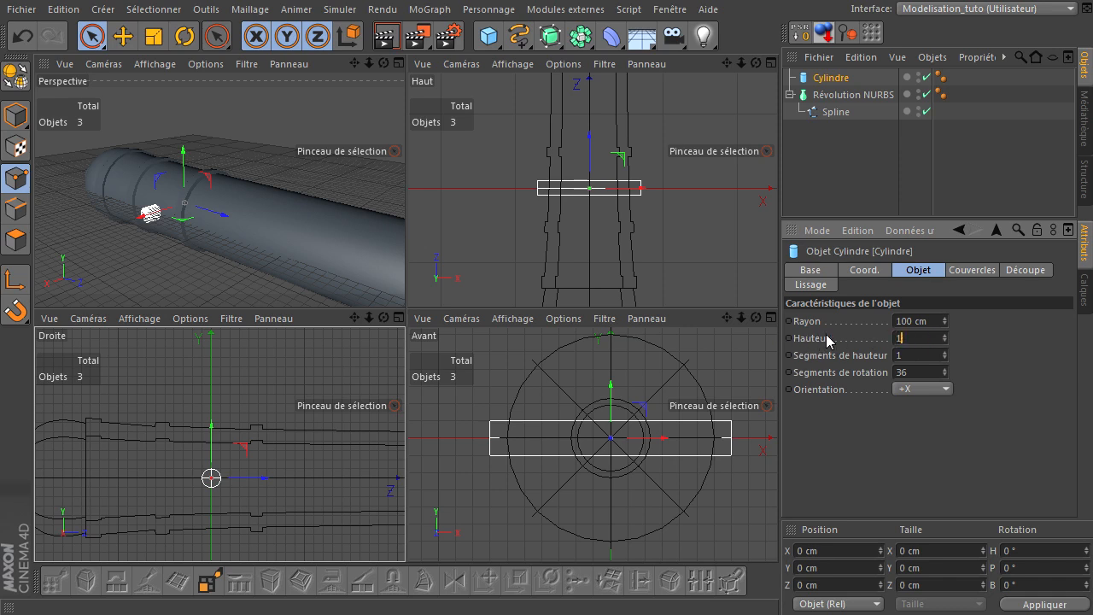
text(800)
key(Return)
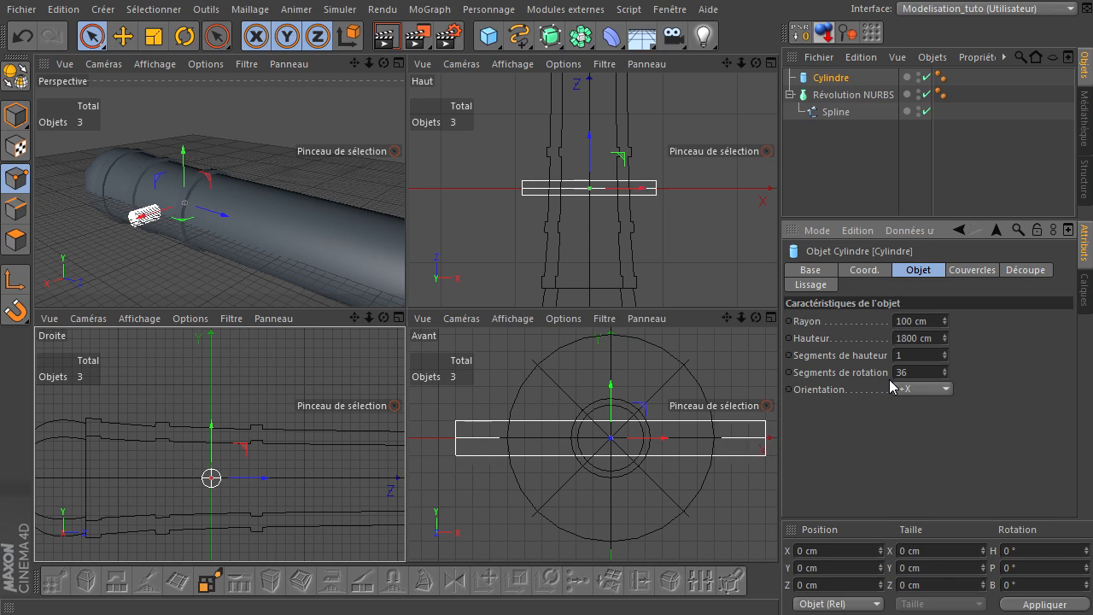
click(272, 144)
click(799, 166)
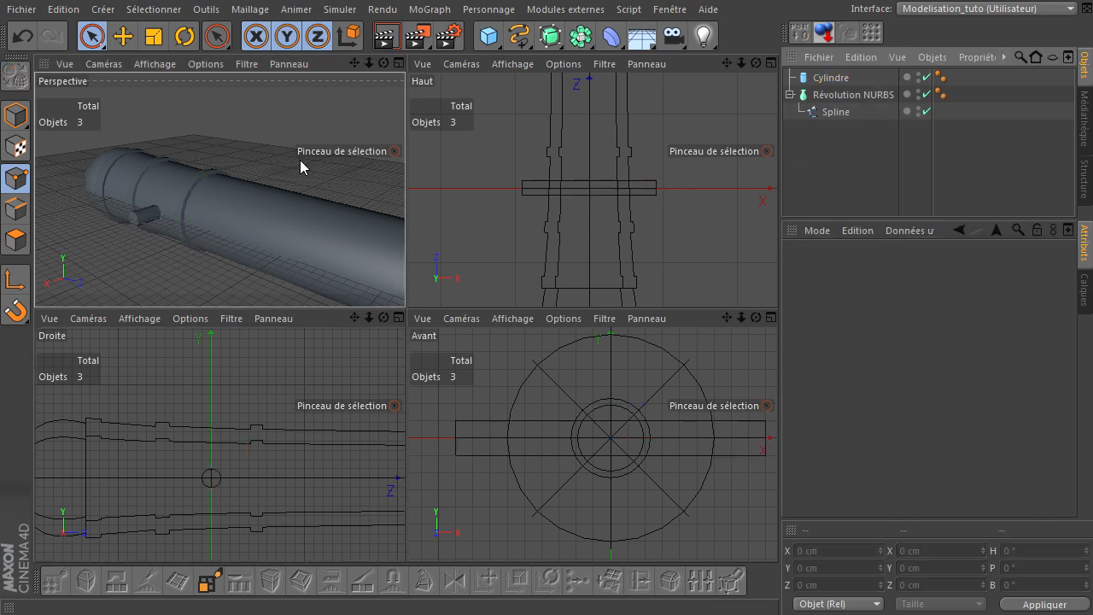
middle_click(147, 149)
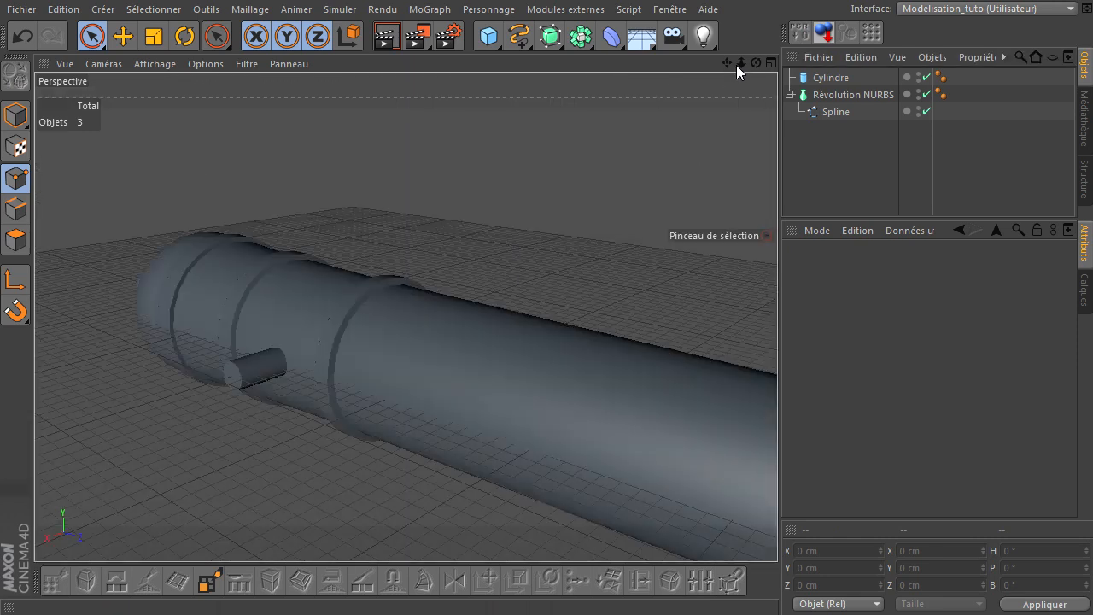
drag(754, 63, 778, 419)
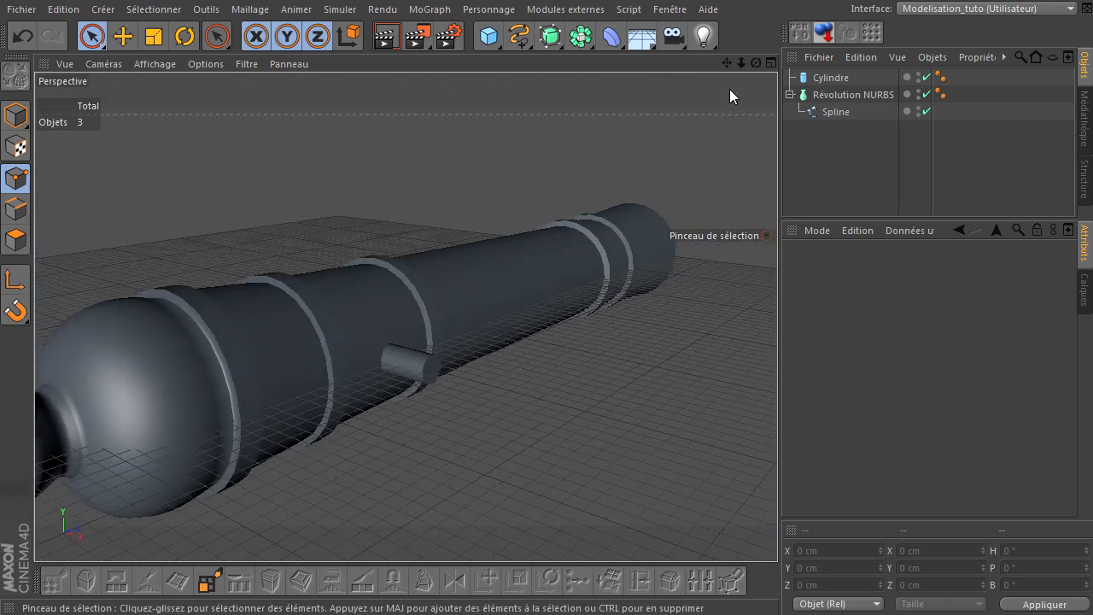
Enable the bevel on the cylinder's caps with 3 segments and a 2 cm radius, and render the perspective view
click(826, 77)
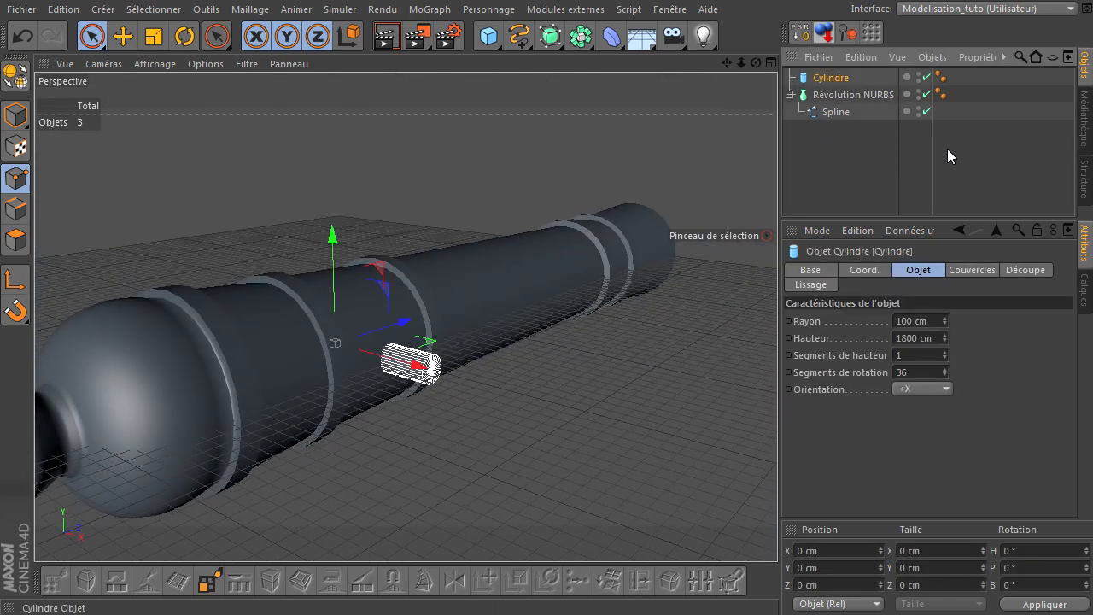
click(984, 272)
click(848, 358)
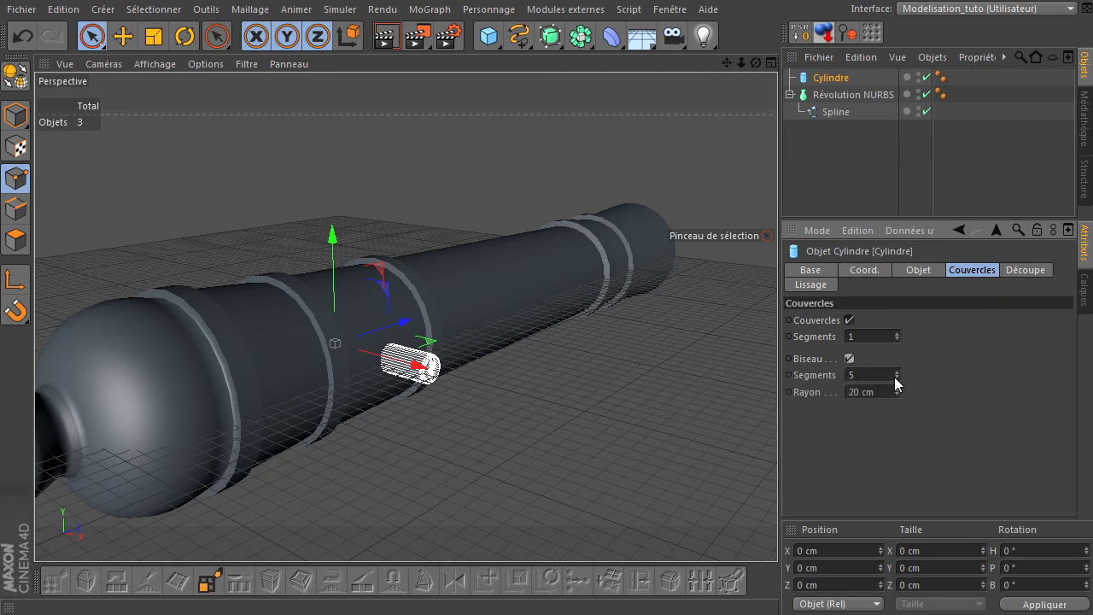
text(3)
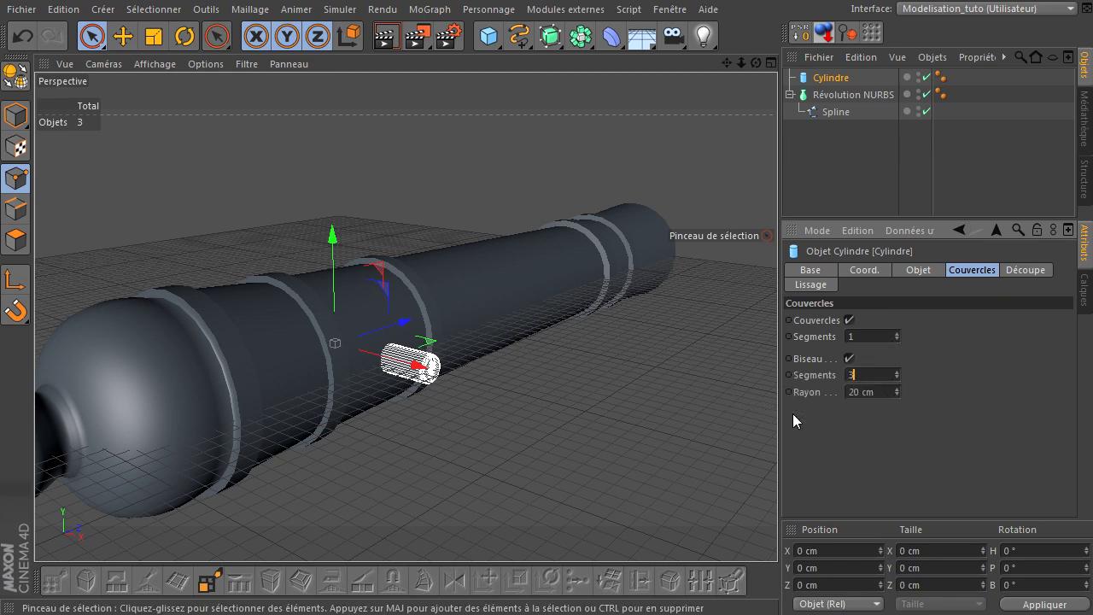
text(2)
key(Return)
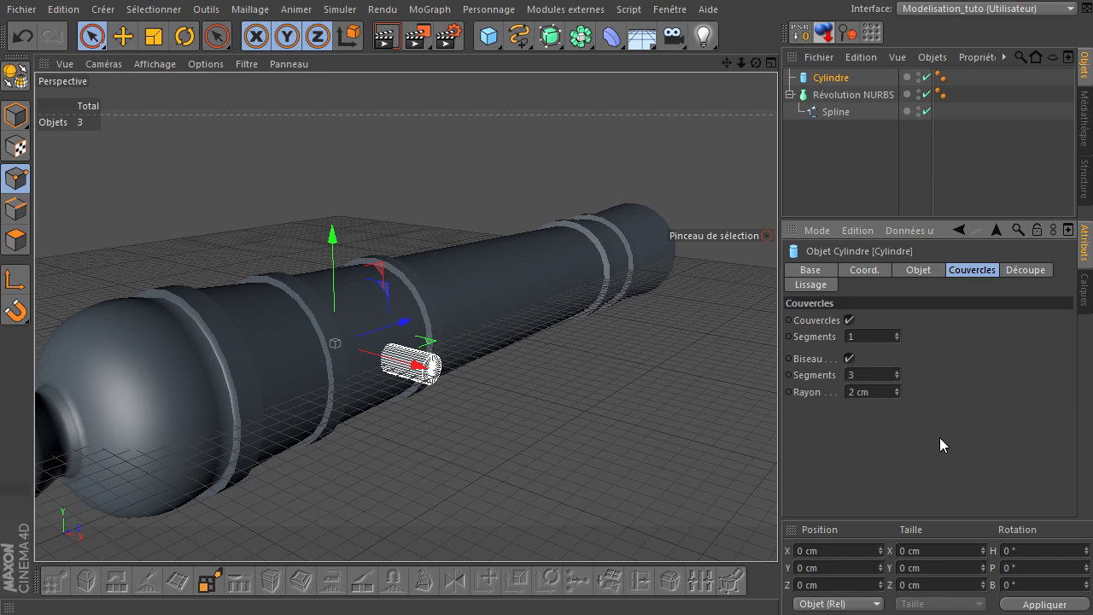
scroll(419, 424, up, 3)
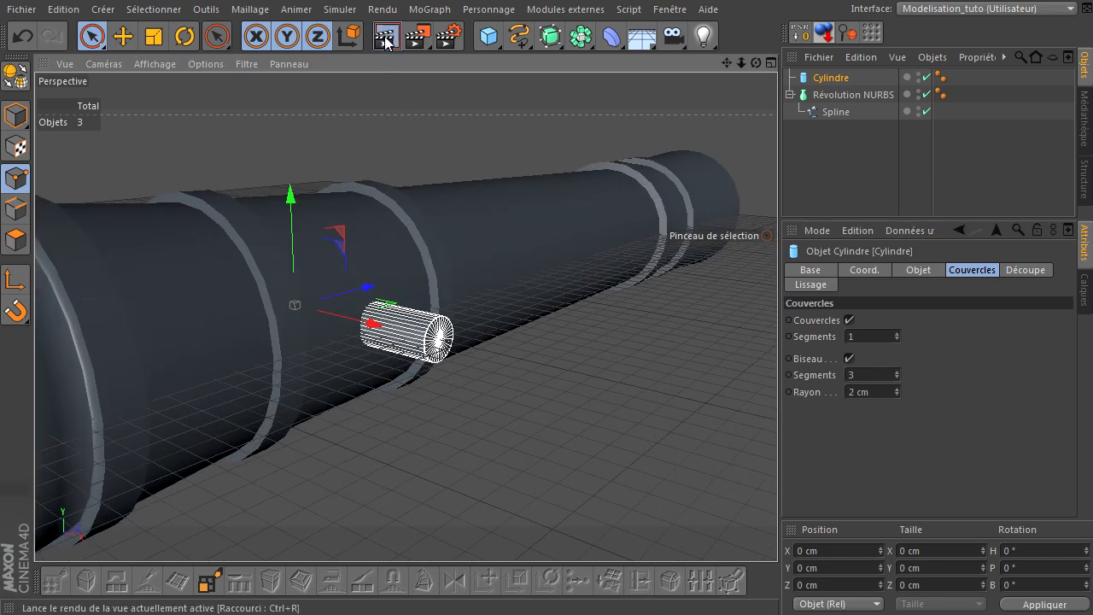
key(ctrl+r)
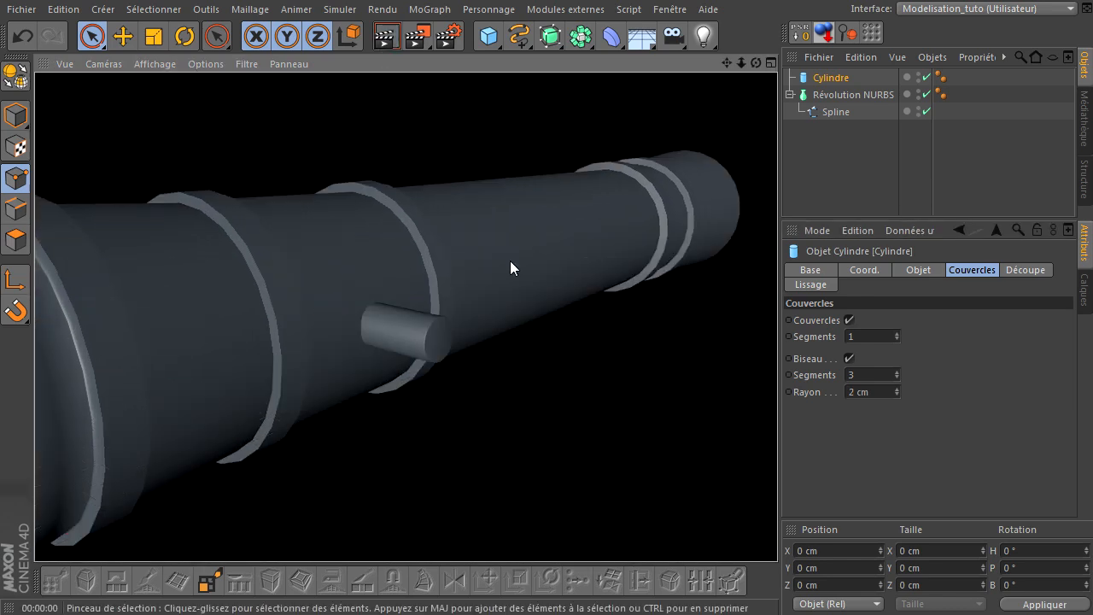
Set the cylinder's cap bevel to 5 segments and a 3 cm radius
double_click(887, 378)
text(5)
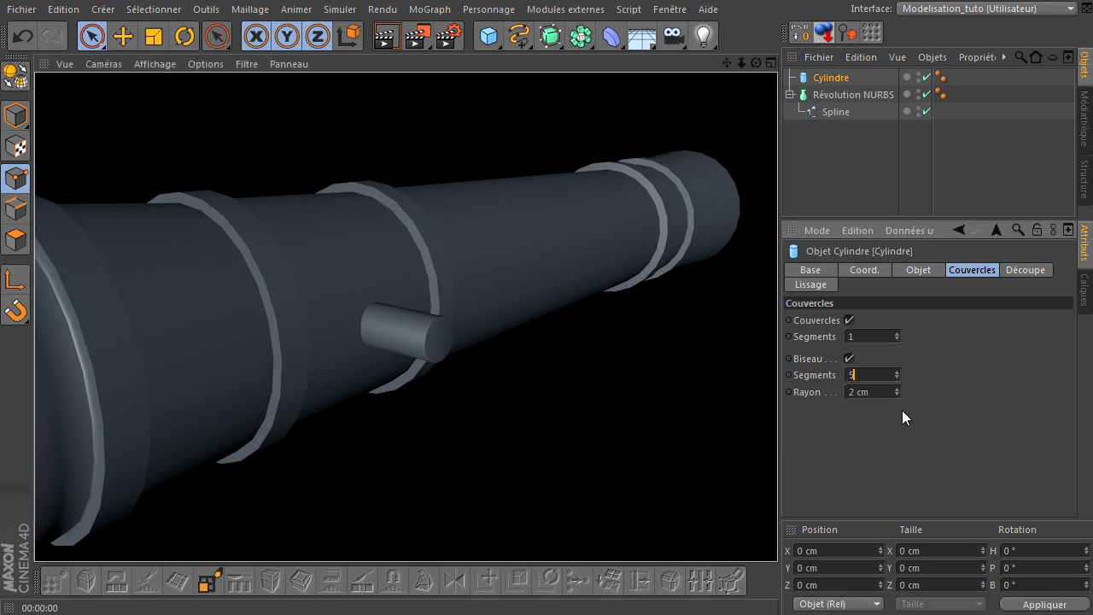
text(3)
key(Return)
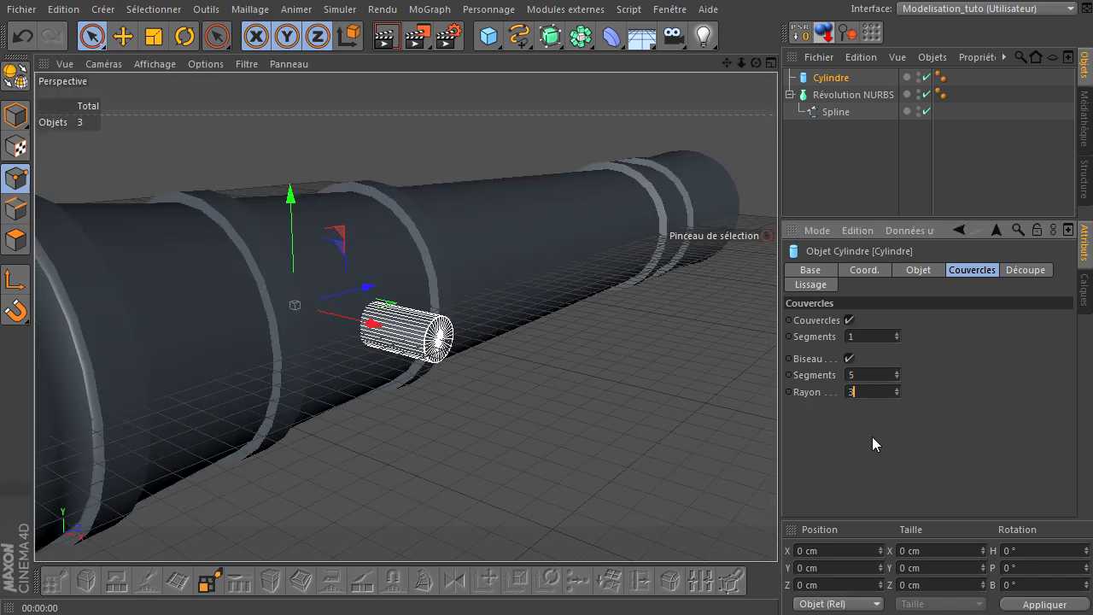
Try cap bevel radii of 4 cm and 5 cm on the cylinder and render the view
double_click(856, 391)
text(4)
key(Return)
text(5)
key(Return)
click(387, 36)
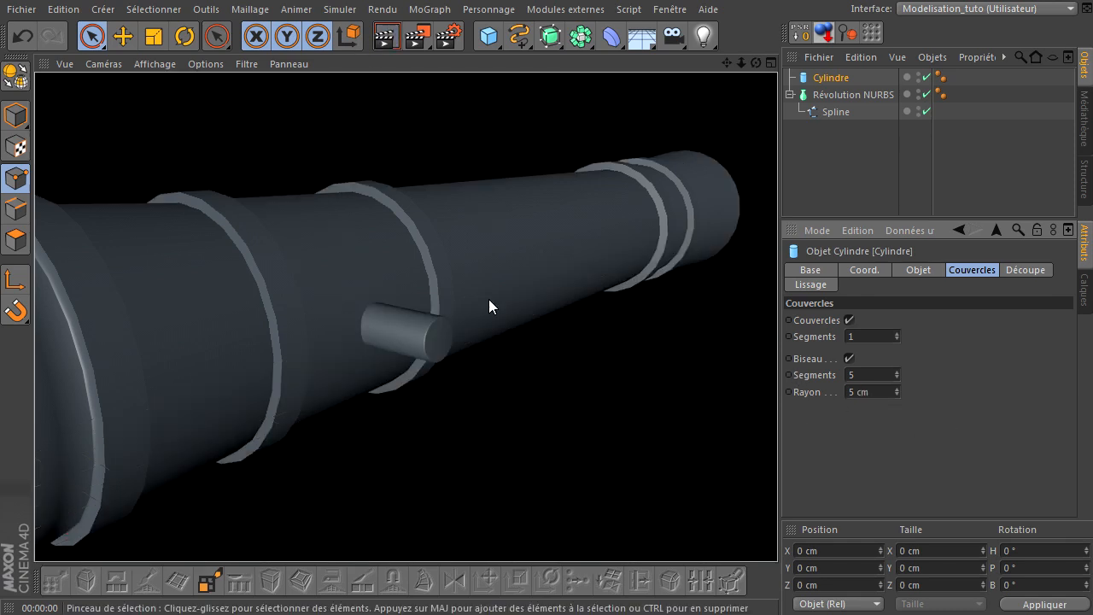
Try cap bevel radii of 6 cm and 8 cm on the cylinder, rendering the view for each
double_click(881, 392)
text(6)
key(Return)
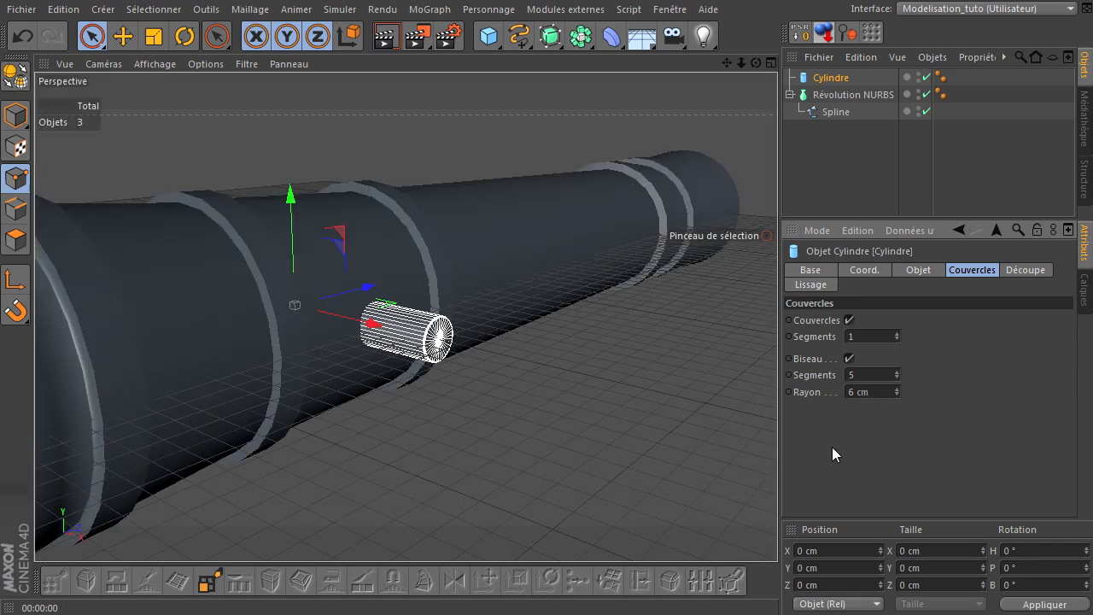
click(387, 36)
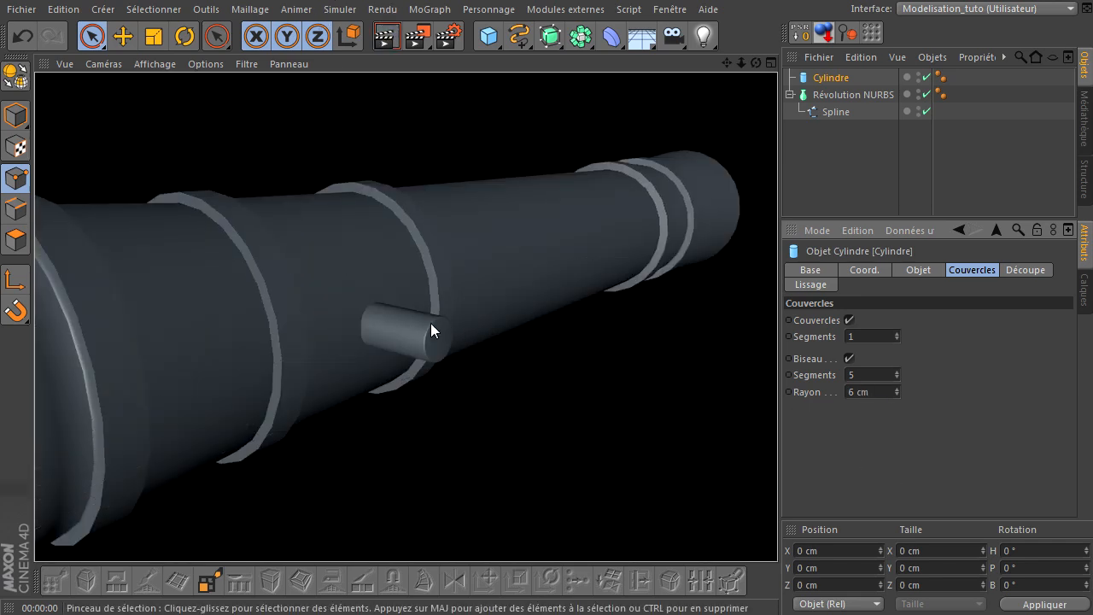
double_click(880, 392)
text(8)
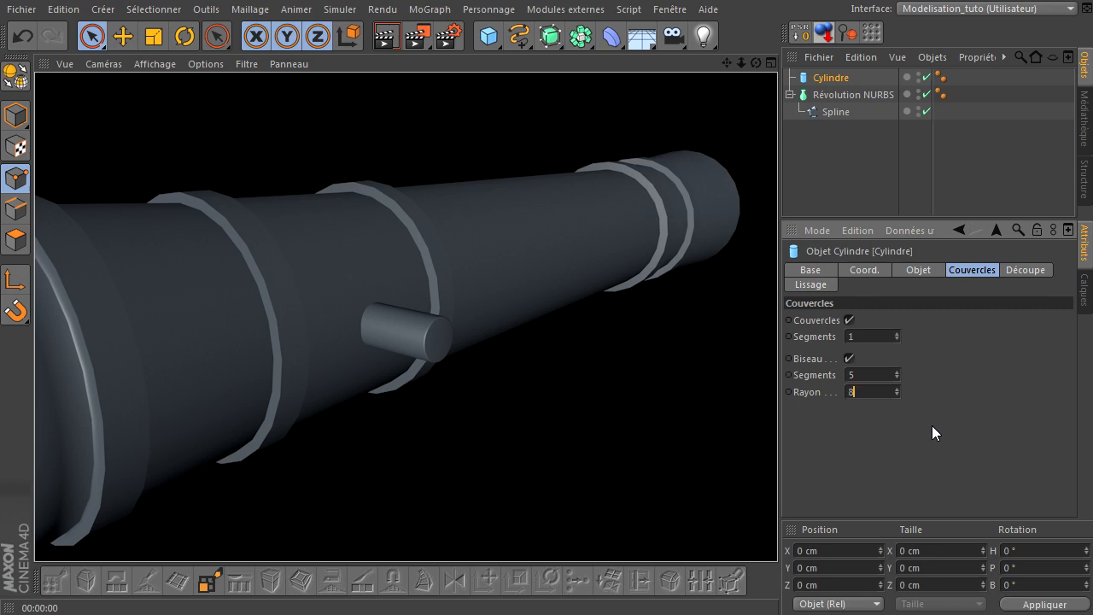
key(Return)
click(390, 37)
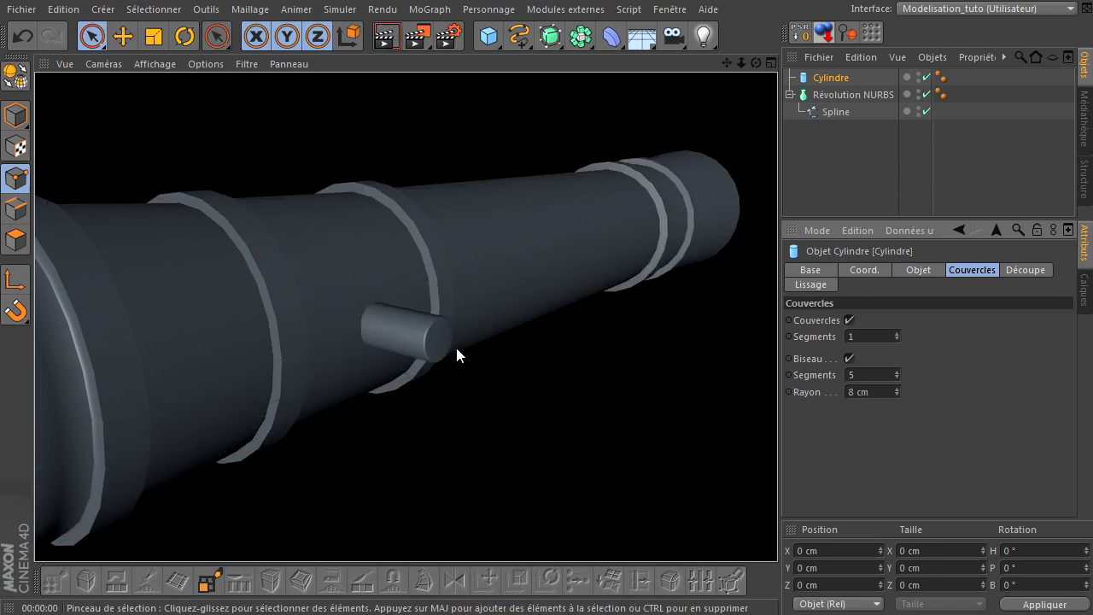
Set the cylinder's cap bevel radius to 10 cm and render the perspective view
click(880, 394)
text(10)
key(Return)
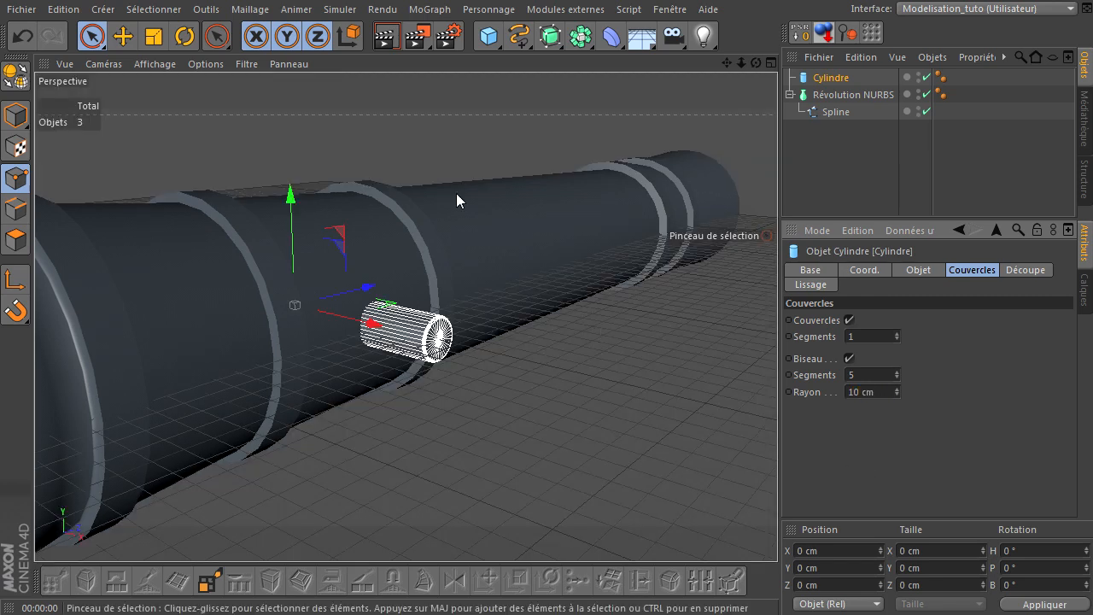
click(385, 37)
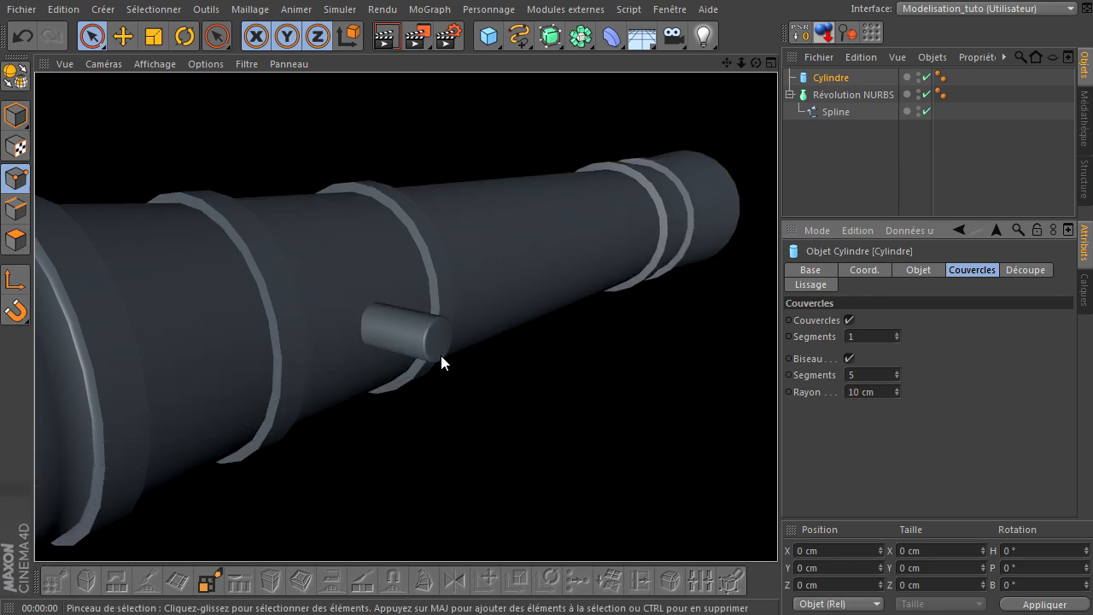
Orbit to a side angle showing the breech and trunnion and render the perspective view of the cannon
middle_click(503, 370)
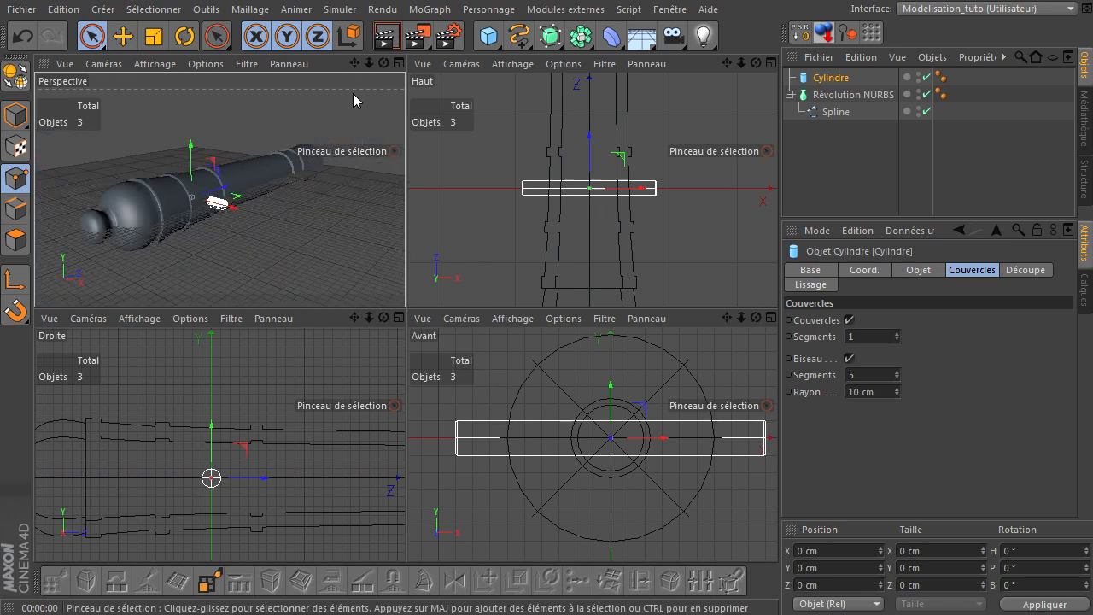
middle_click(354, 95)
drag(755, 64, 589, 403)
click(384, 38)
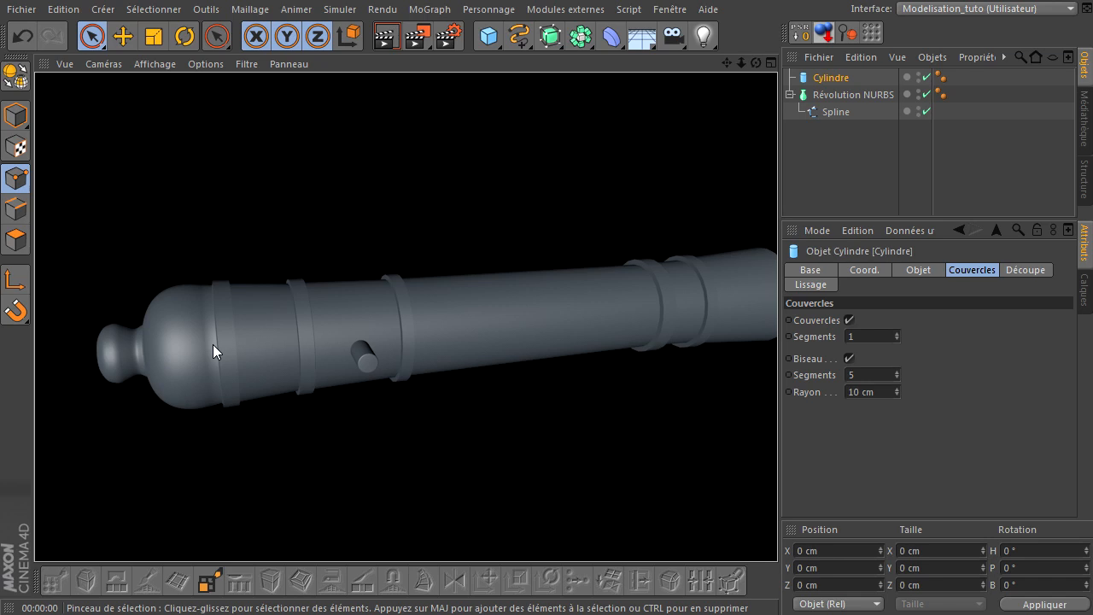
Make the Révolution NURBS object a child of Cylindre, keep it enabled and collapse the hierarchy
click(926, 96)
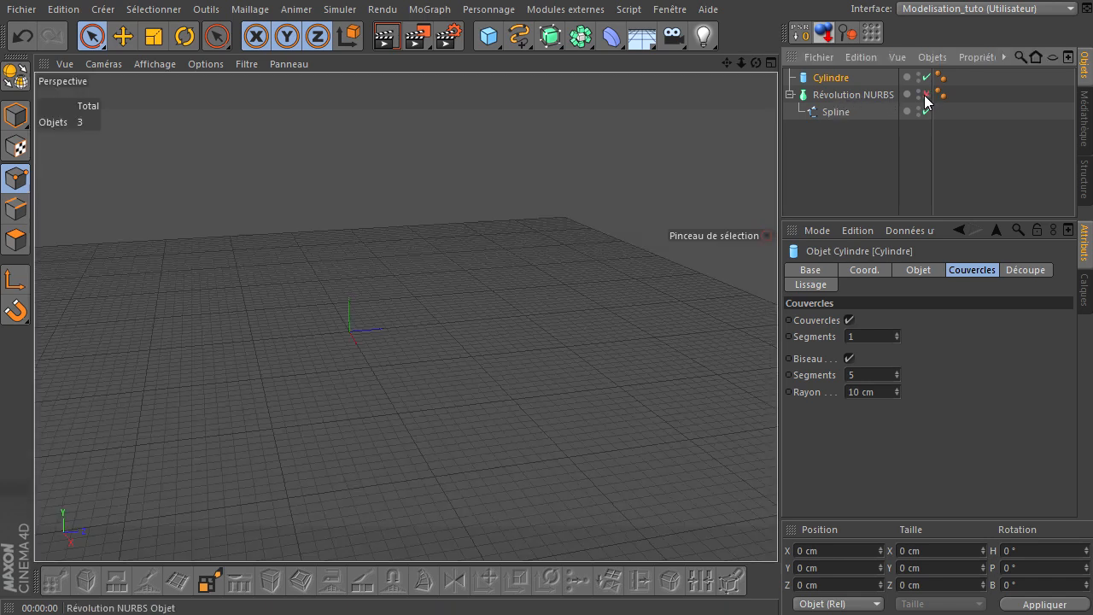
click(836, 111)
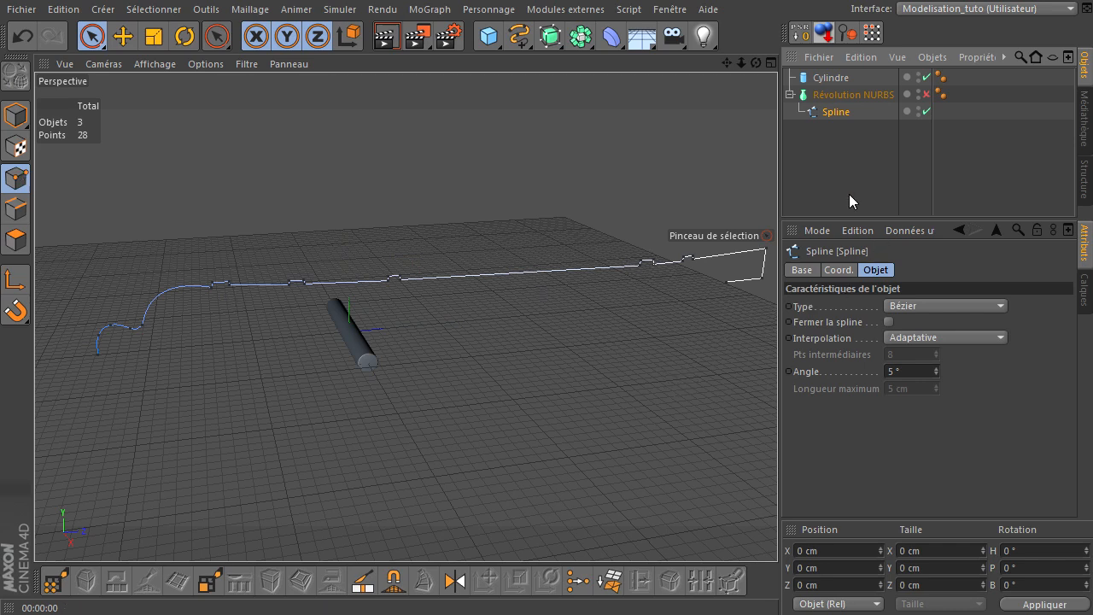
click(829, 79)
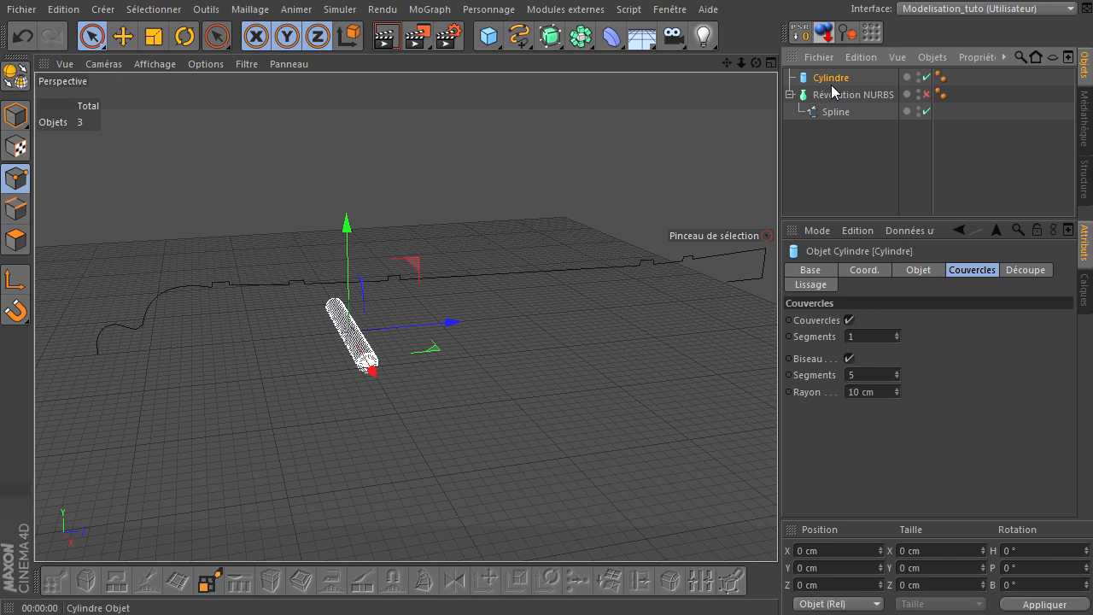
drag(830, 100, 842, 78)
click(936, 95)
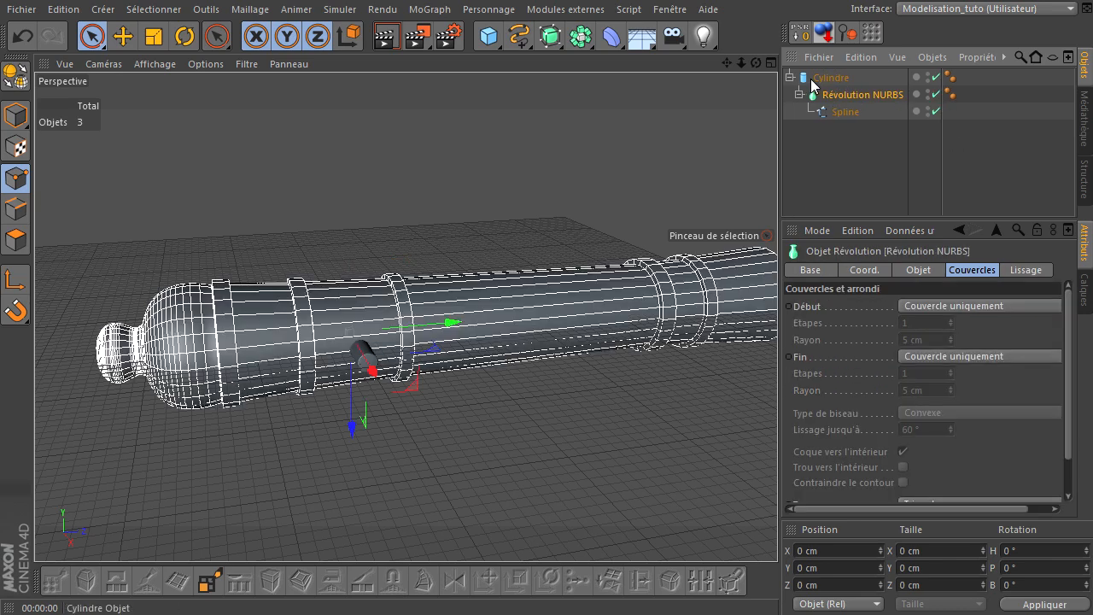
click(829, 77)
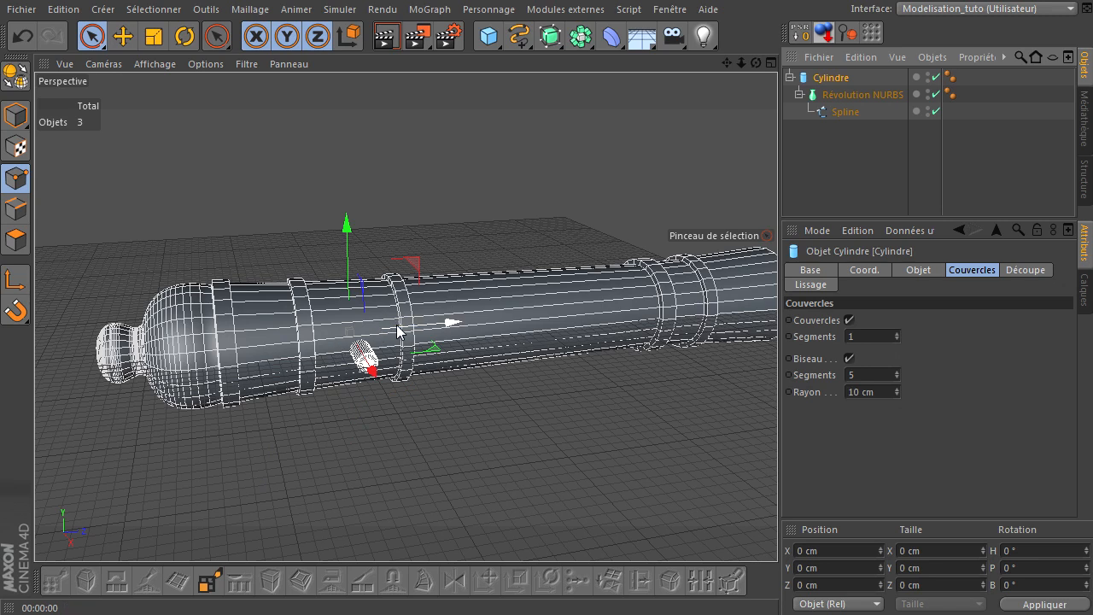
click(819, 177)
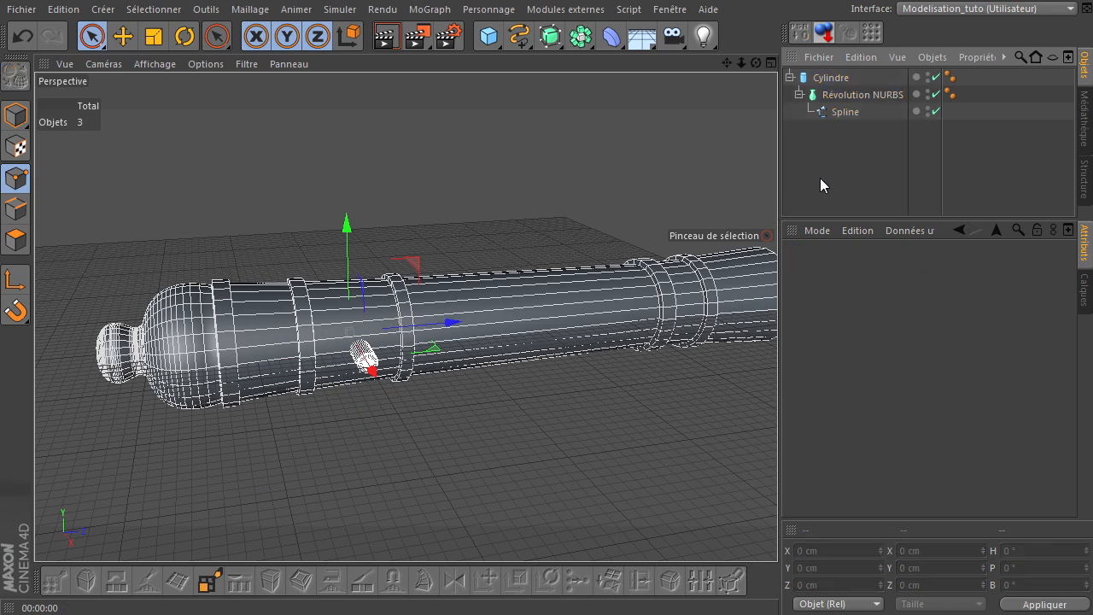
click(791, 77)
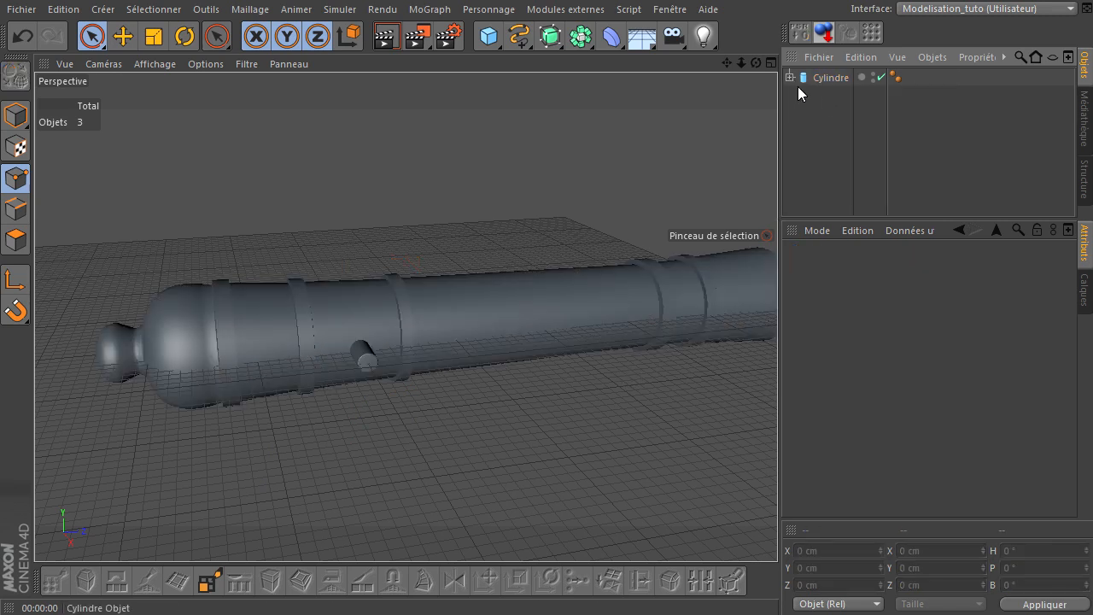
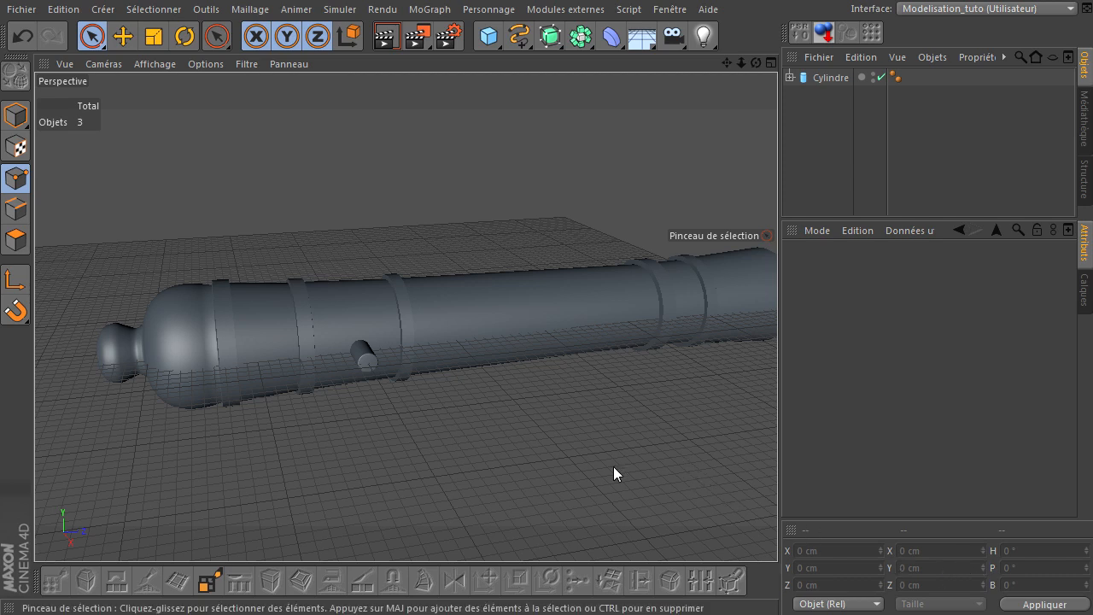
Rotate the Cylindre group 10° in pitch in the Droite view so the cannon's muzzle tilts upward
middle_click(490, 363)
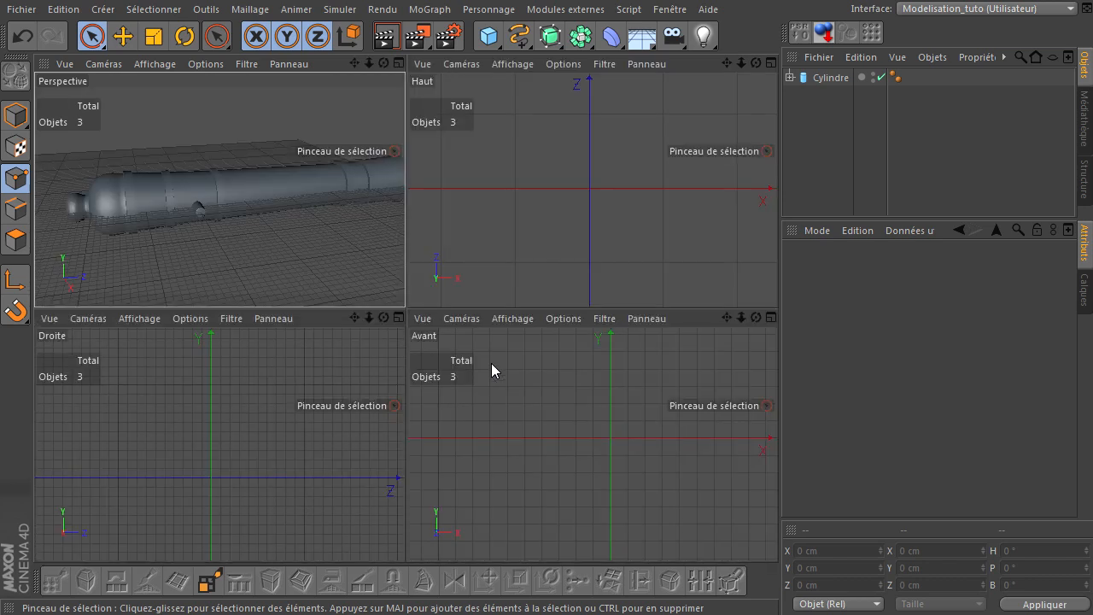
middle_click(246, 422)
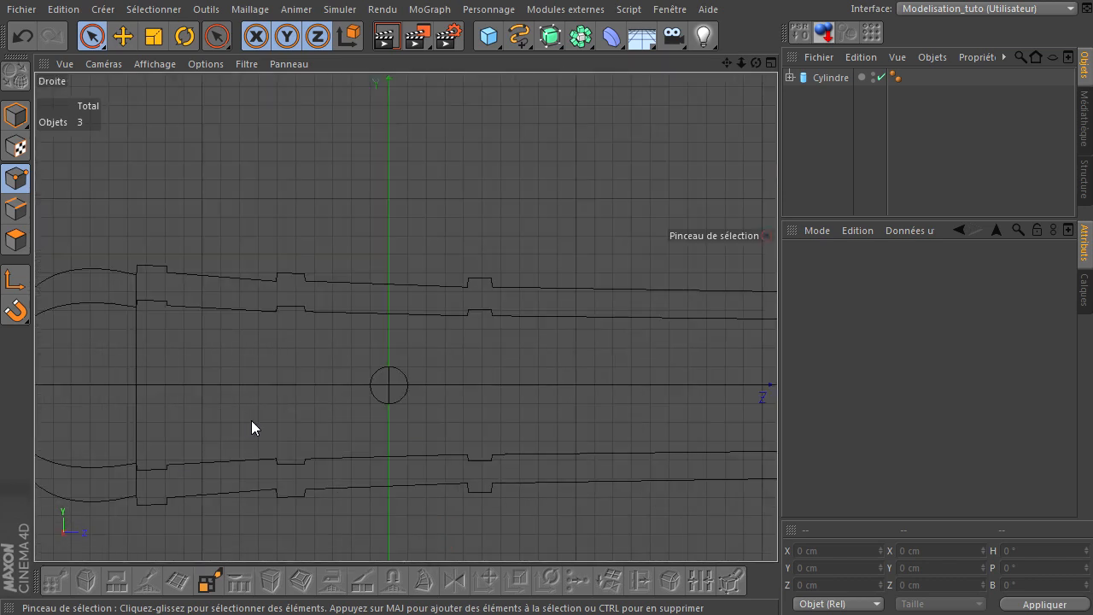
scroll(442, 329, down, 4)
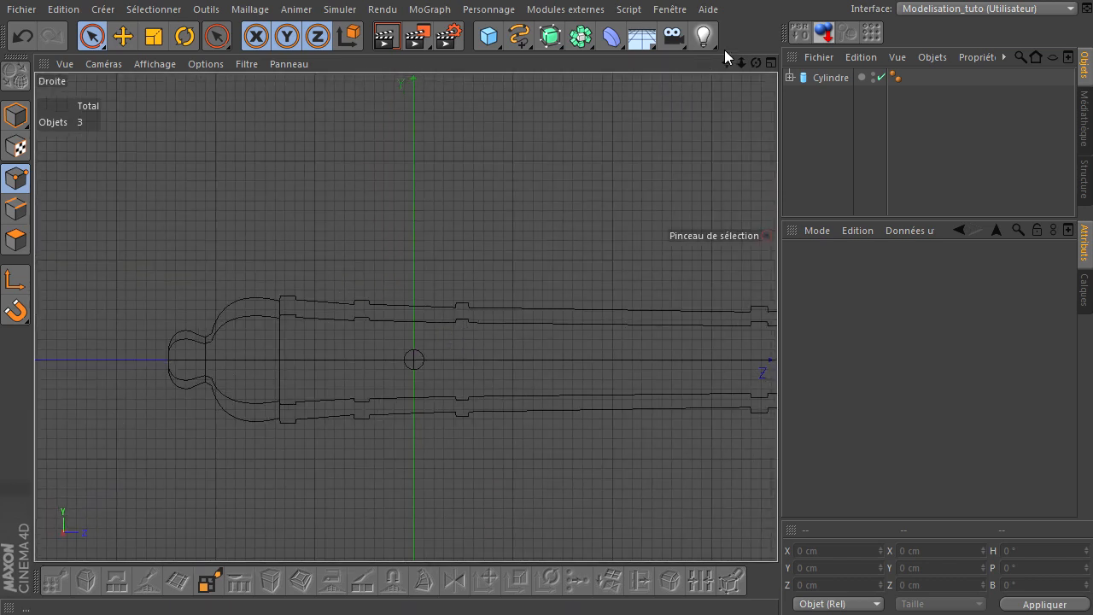
drag(727, 64, 775, 424)
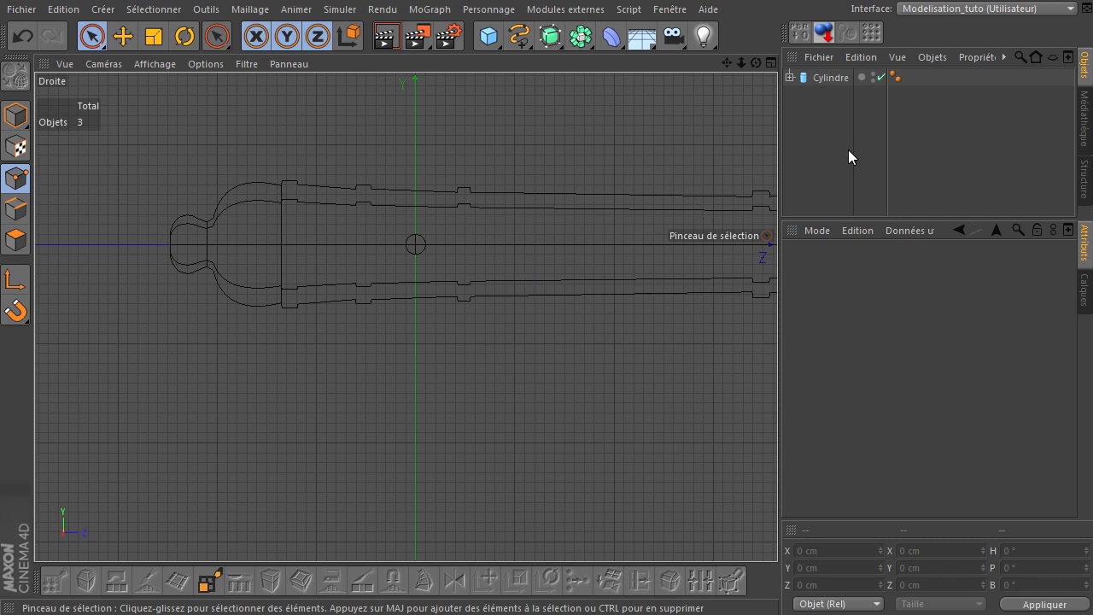
click(833, 79)
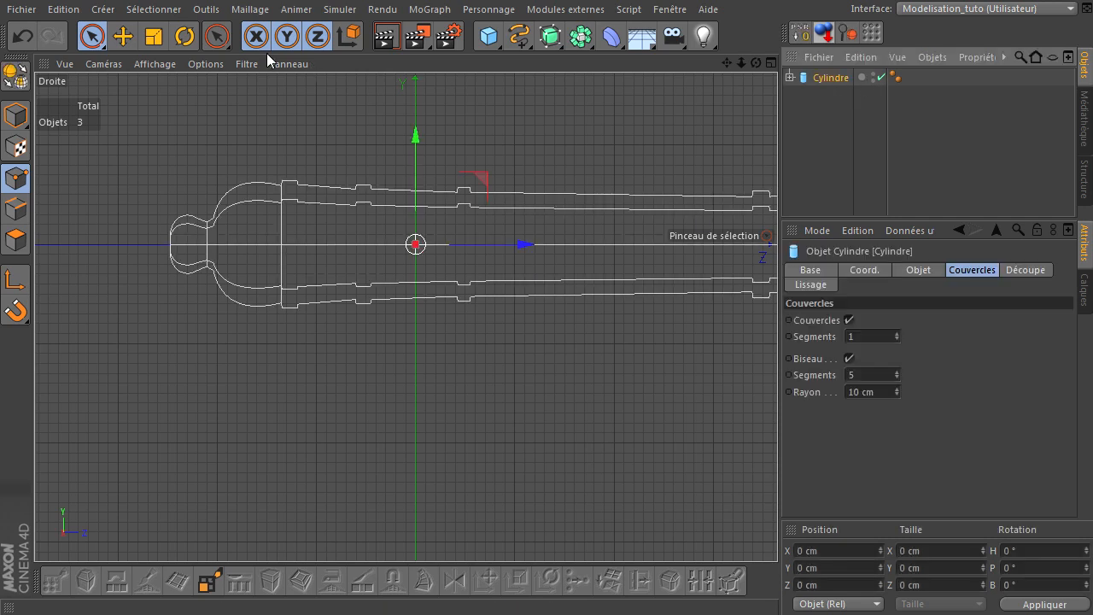
click(184, 36)
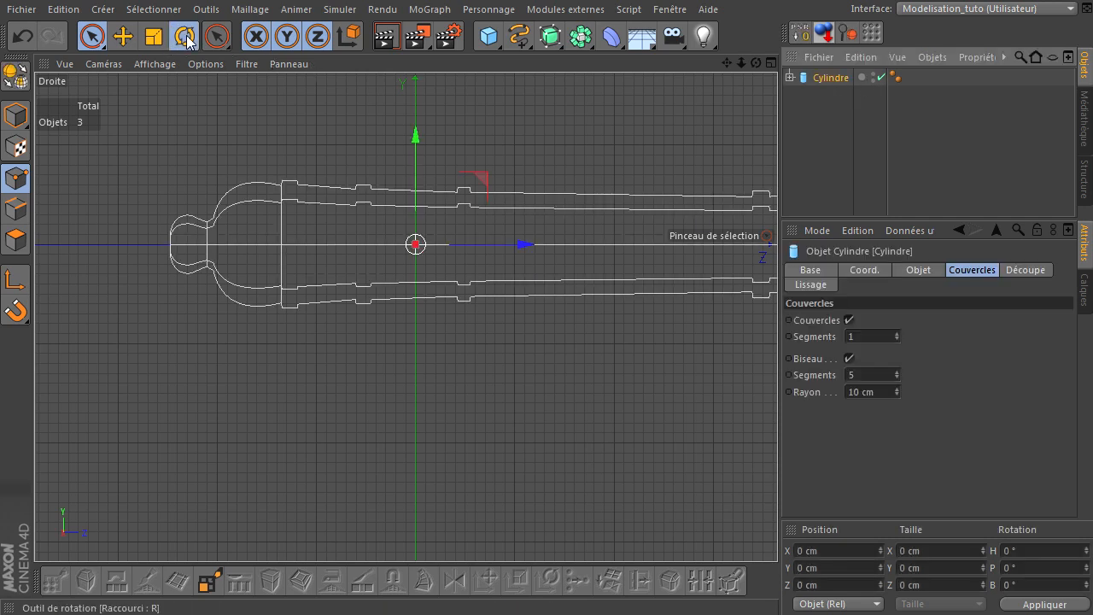
click(15, 114)
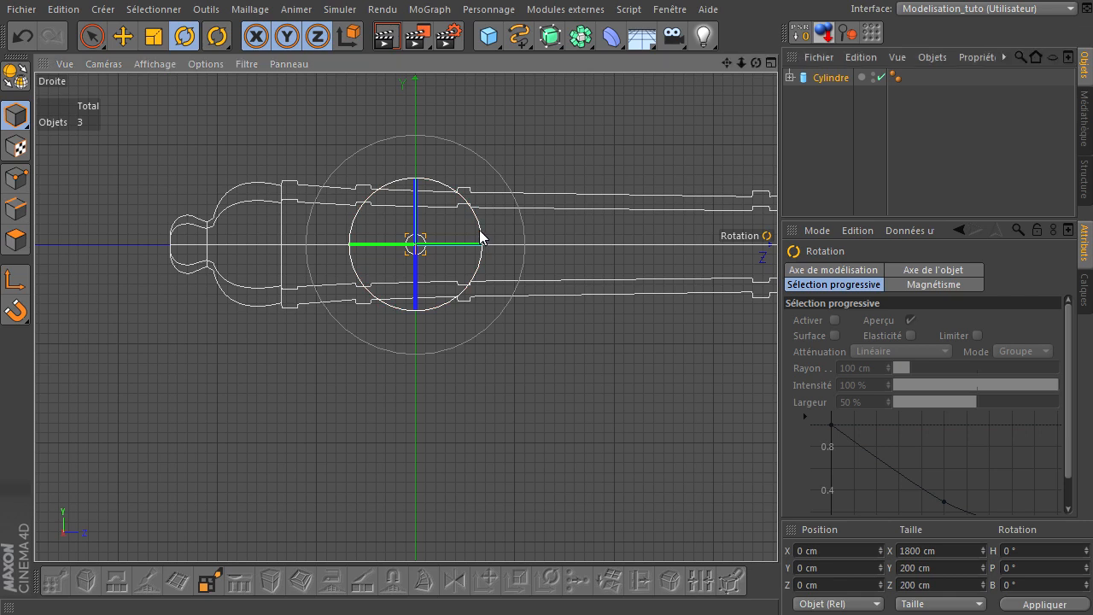
drag(481, 231, 476, 221)
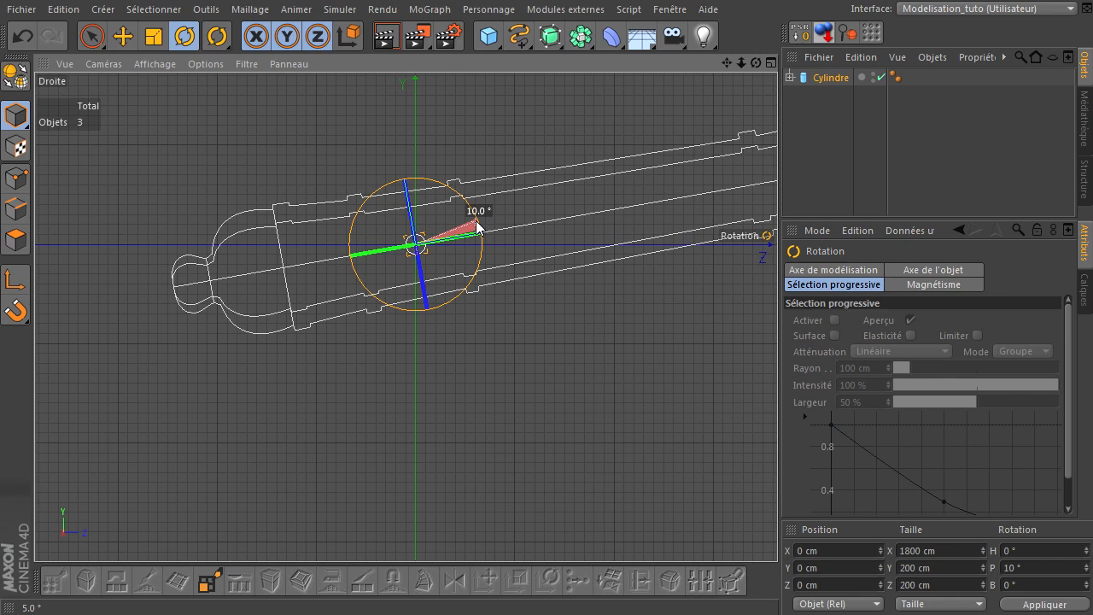
drag(476, 221, 476, 222)
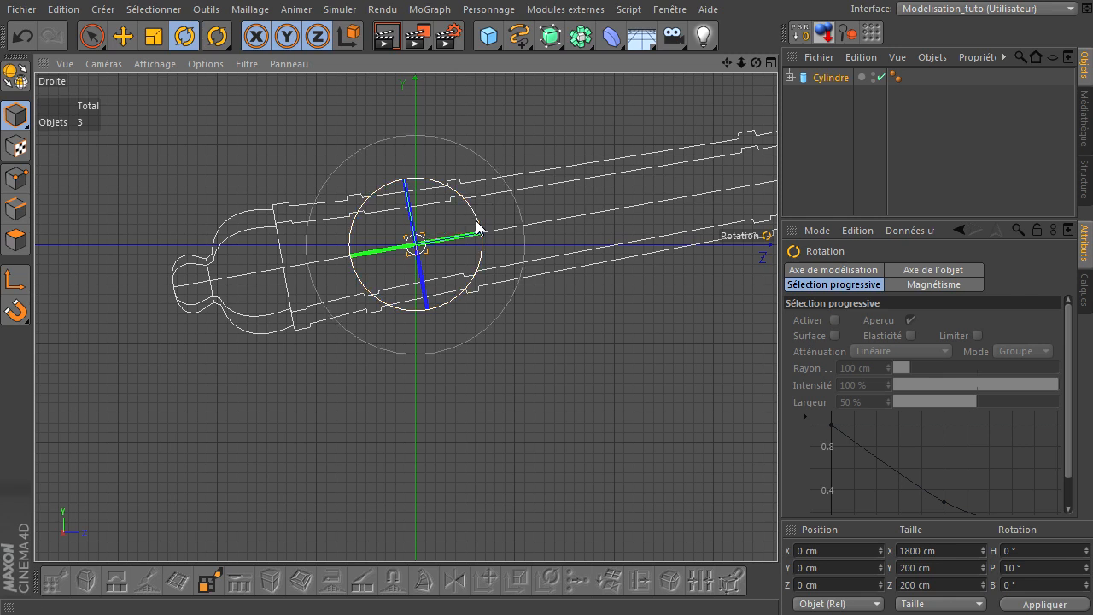
click(525, 343)
scroll(526, 343, down, 2)
mouse_move(726, 63)
mouse_down()
mouse_move(761, 420)
mouse_move(777, 418)
mouse_move(732, 70)
mouse_up()
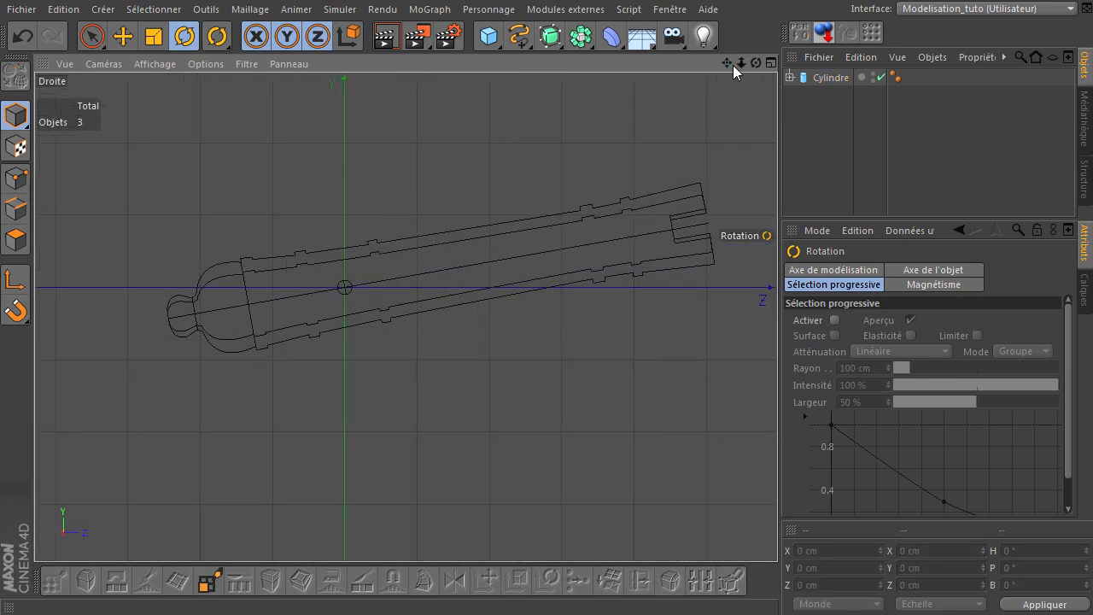
click(385, 36)
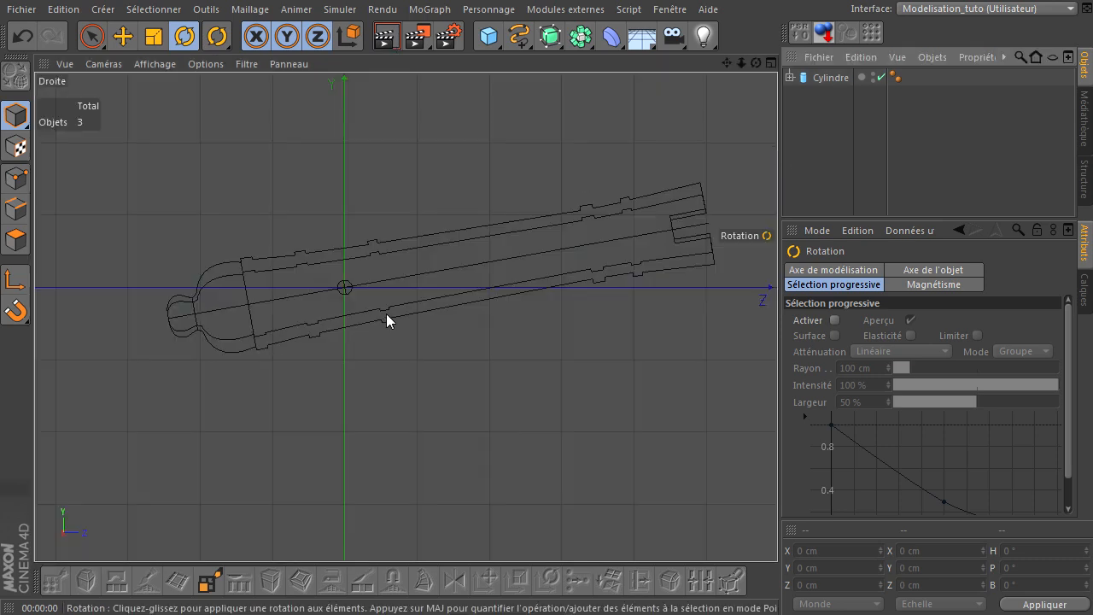
Add a cube beneath the barrel at about Y -1007 cm and Z -197 cm, stretched to about 3354 cm along Z
scroll(346, 307, up, 2)
drag(726, 63, 778, 414)
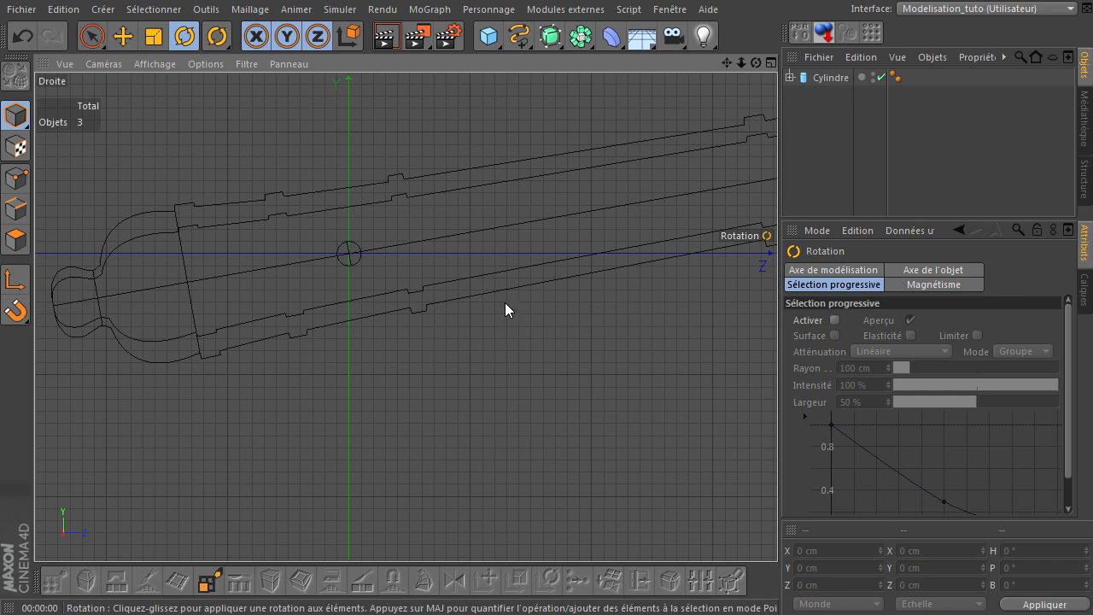
click(489, 35)
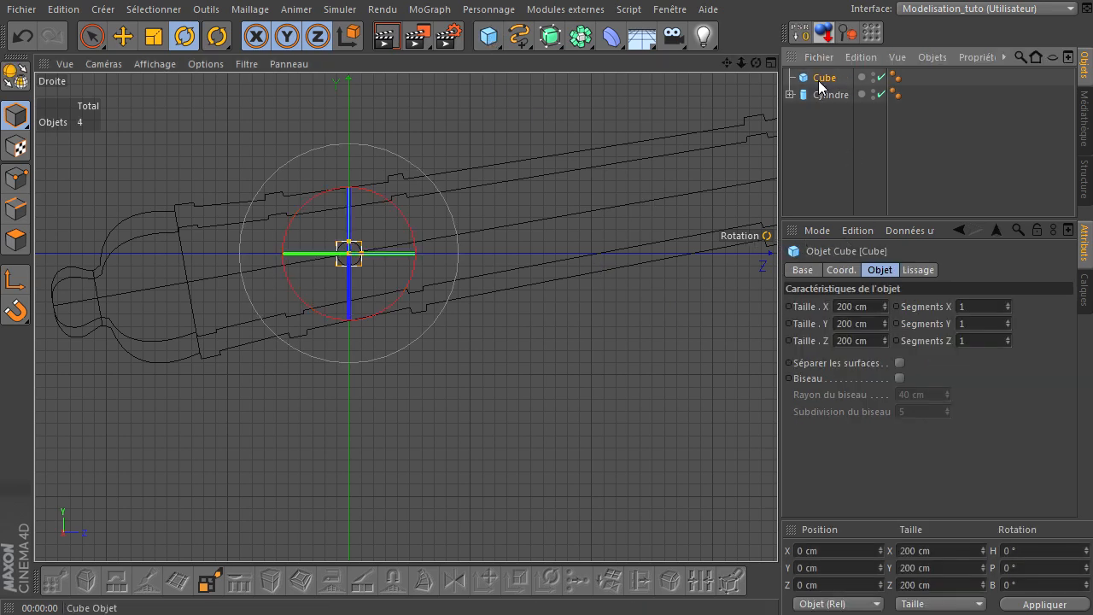
click(94, 40)
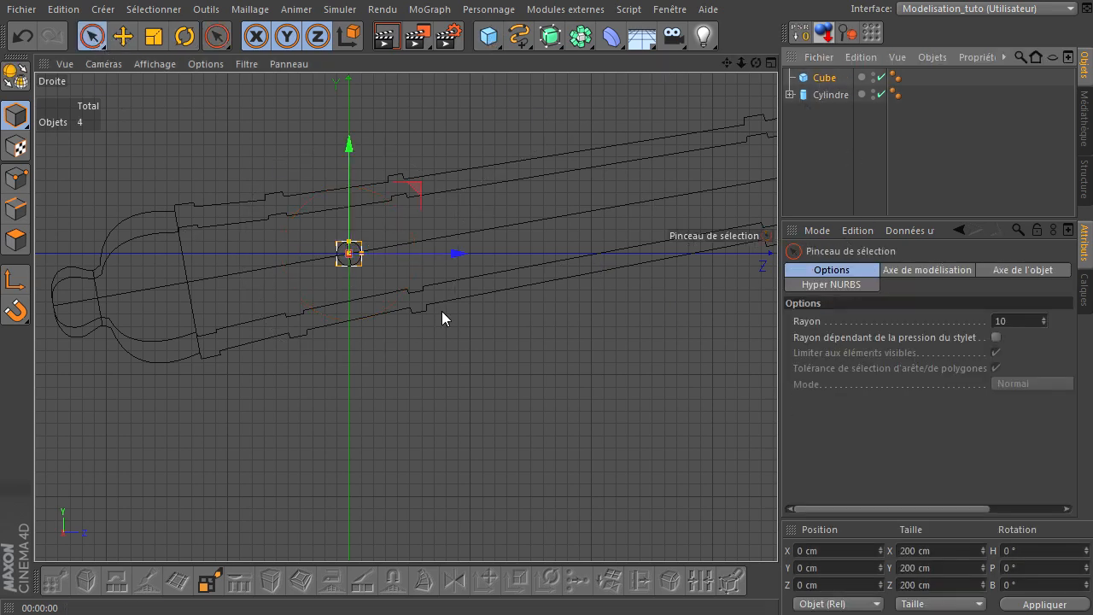
drag(352, 158, 355, 282)
drag(363, 377, 552, 386)
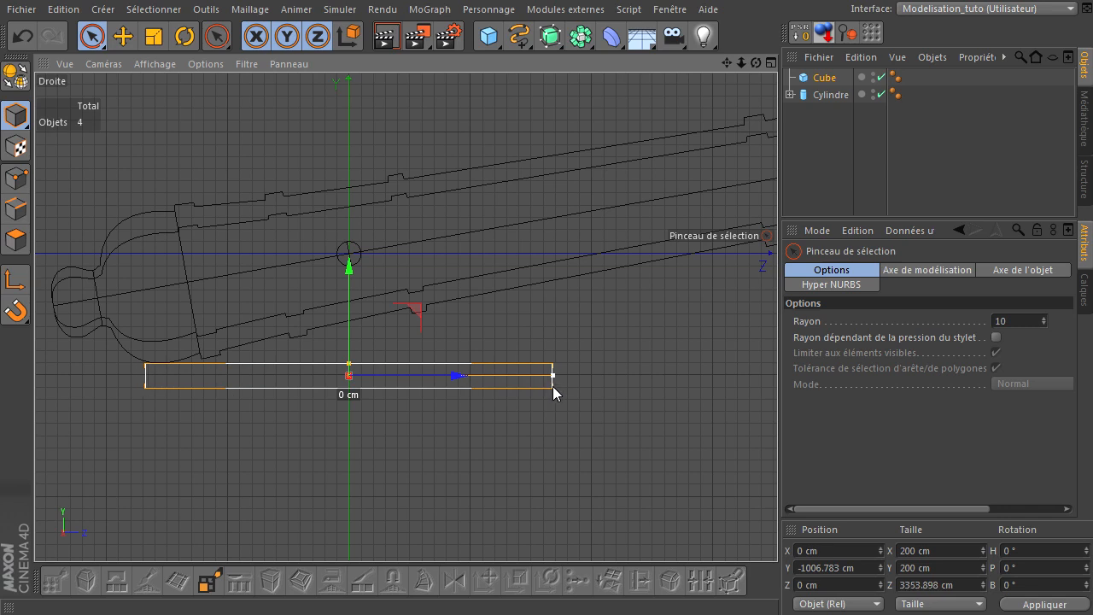
drag(458, 375, 435, 385)
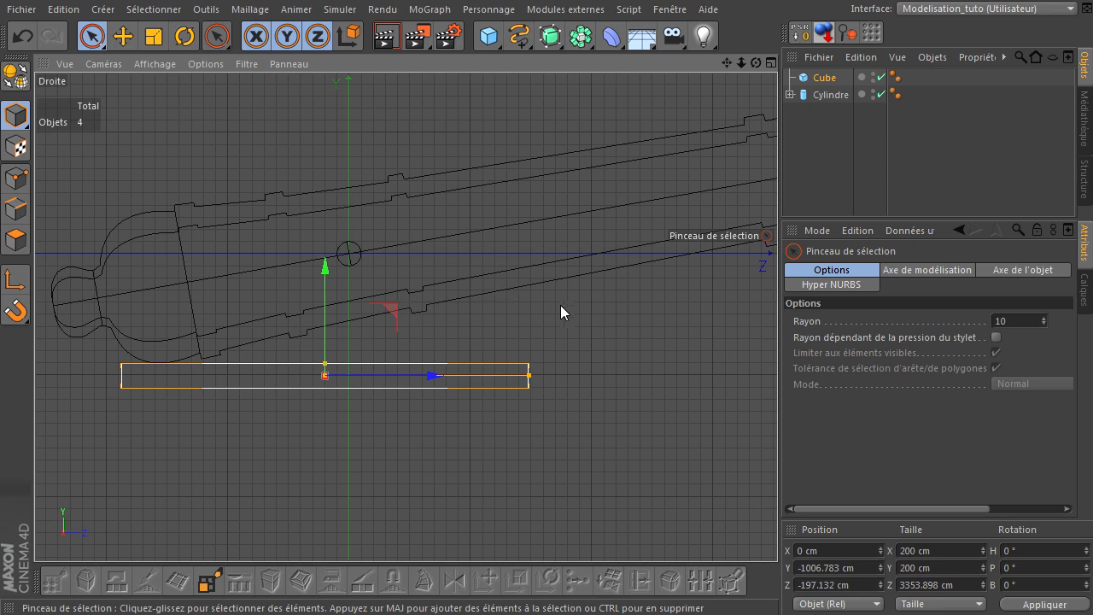
Narrow the cube beneath the barrel and set its X size to 140 cm
middle_click(345, 408)
middle_click(183, 235)
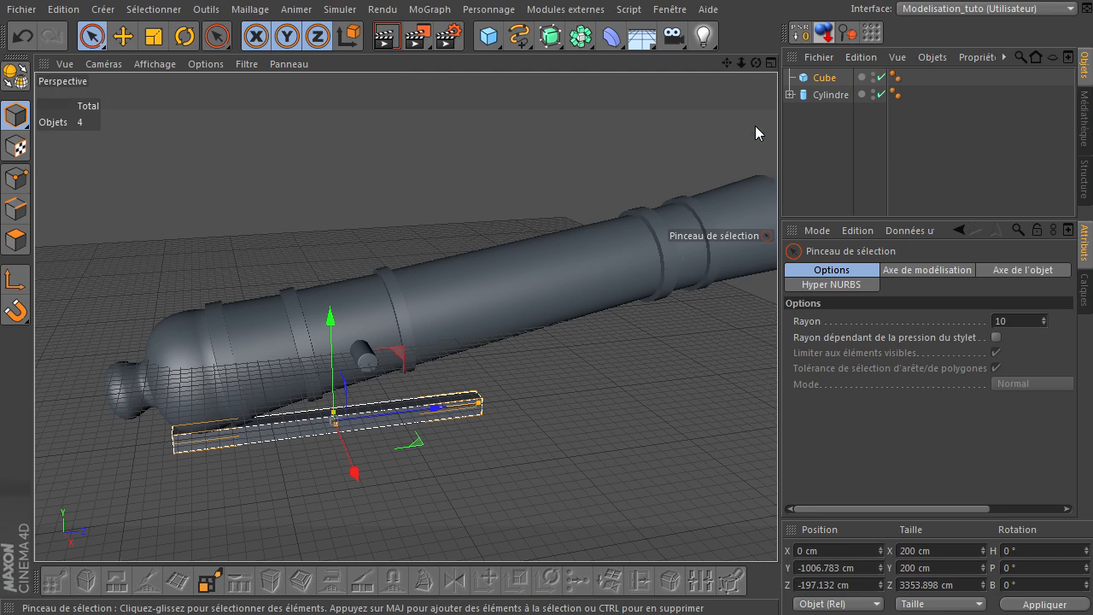
drag(755, 63, 776, 424)
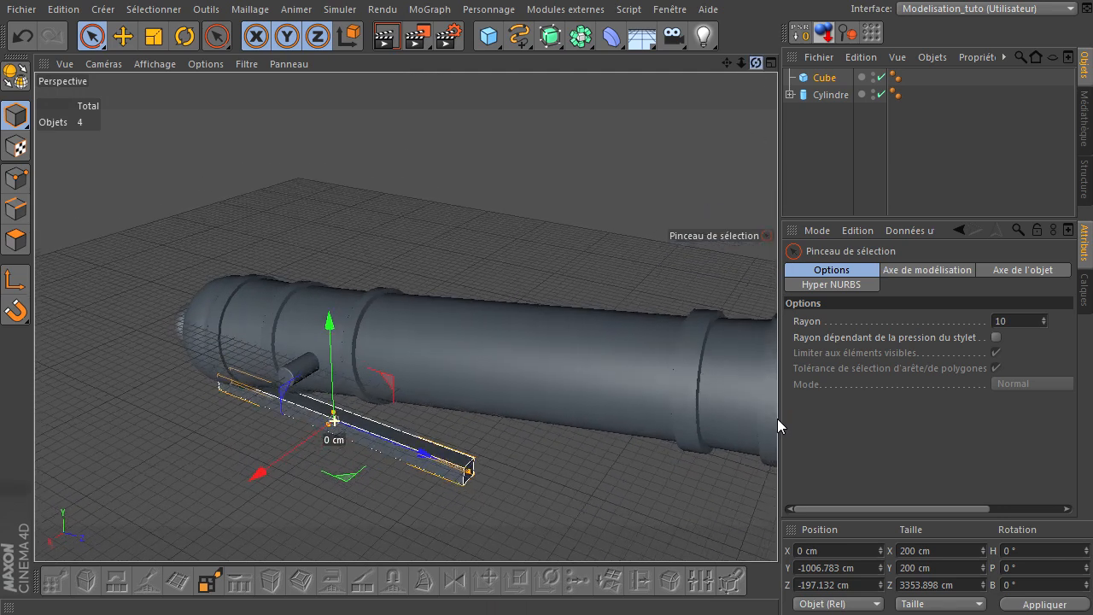
scroll(319, 458, up, 5)
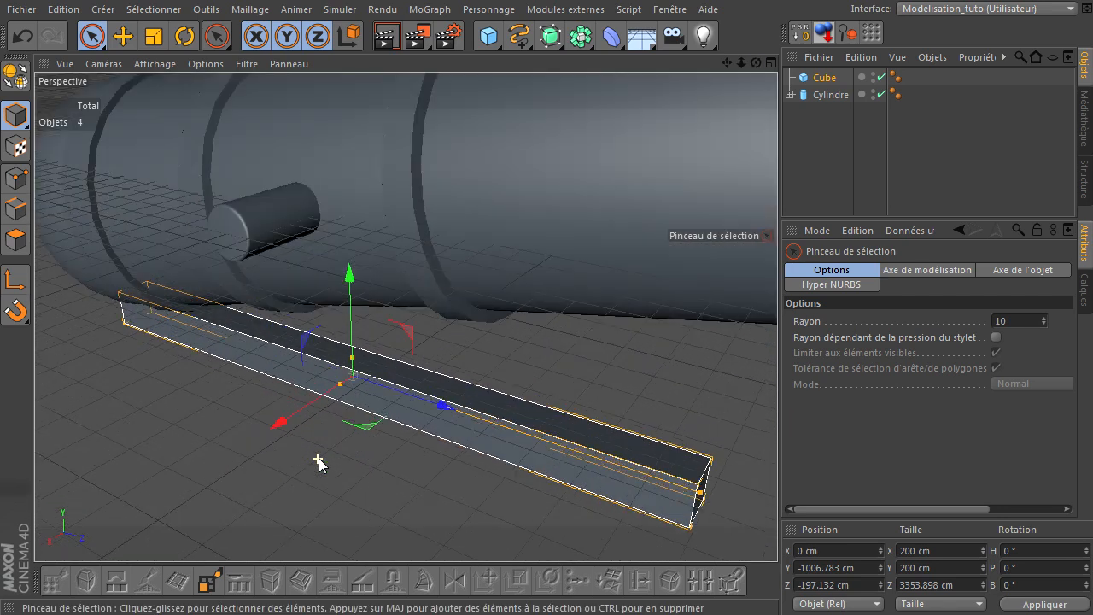
drag(339, 392, 348, 391)
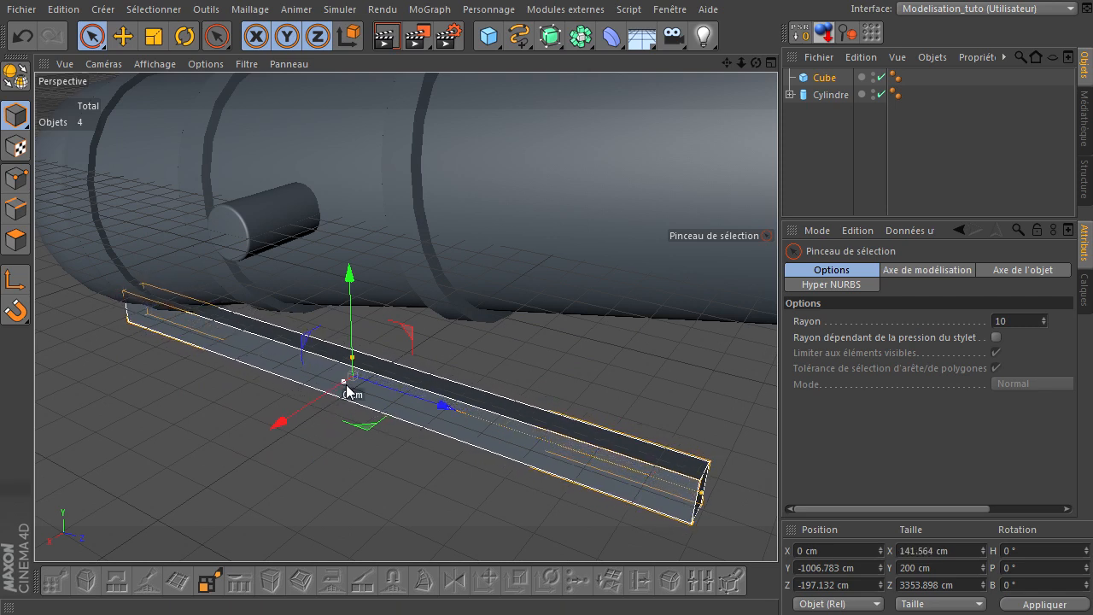
click(822, 78)
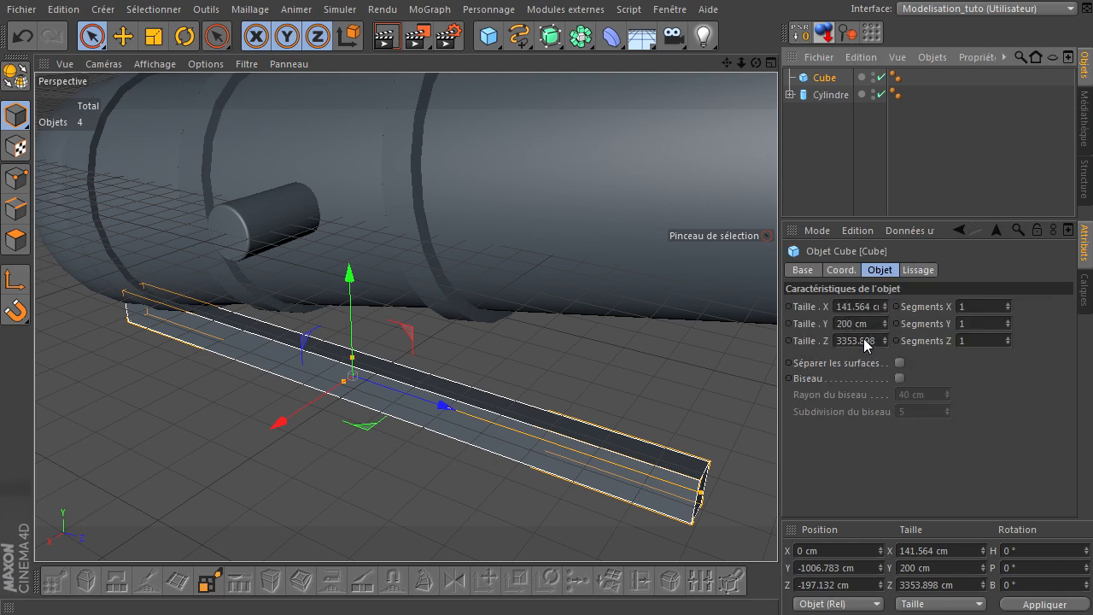
double_click(852, 306)
text(150)
key(Return)
text(140)
key(Return)
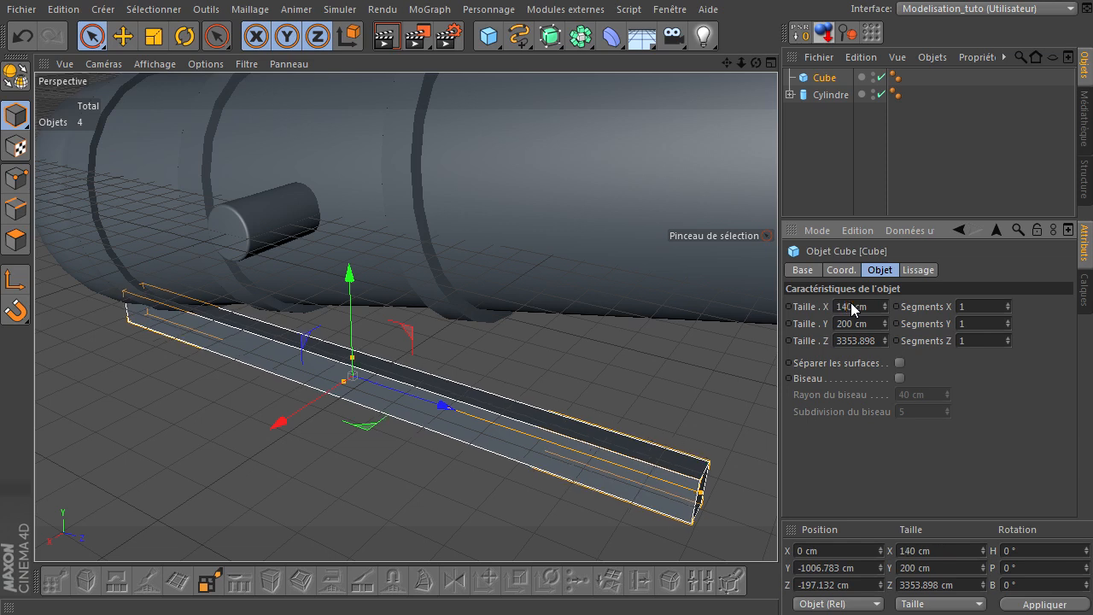
Set the cube's Z size to 3400 cm
double_click(873, 342)
click(877, 404)
double_click(863, 339)
text(3400)
key(Return)
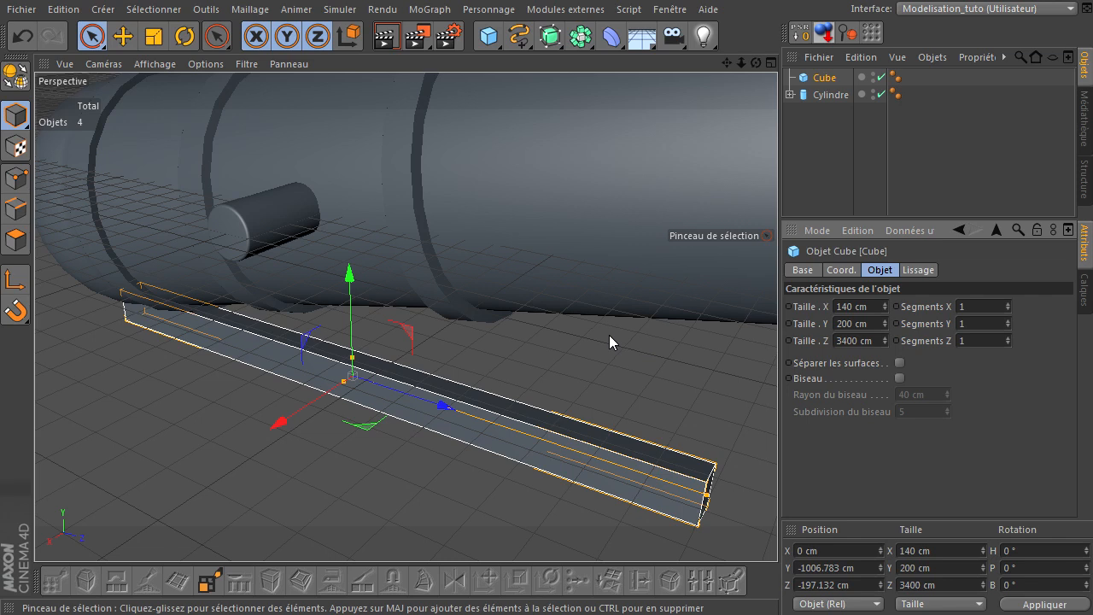
Make the cube beneath the barrel taller in the Droite view and set its Y size to 580 cm
key(F5)
middle_click(158, 383)
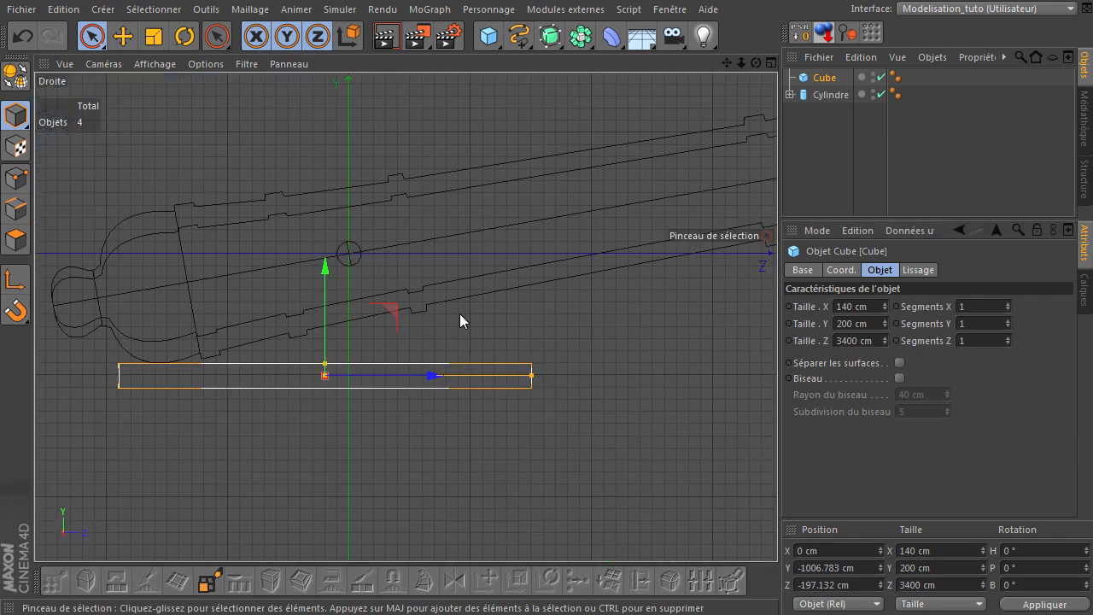
drag(727, 62, 778, 418)
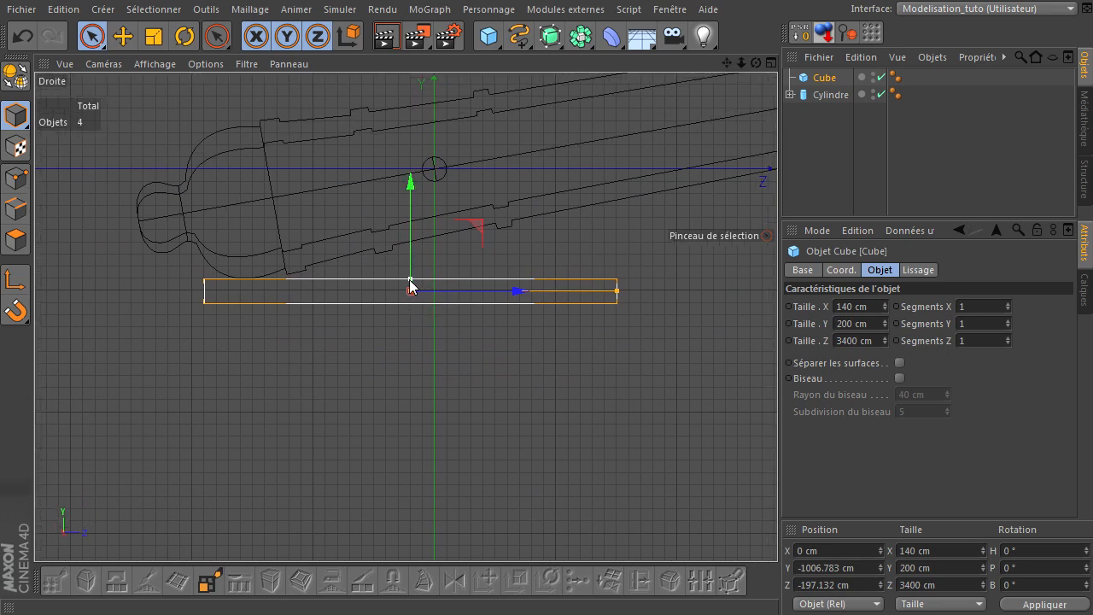
drag(410, 281, 417, 256)
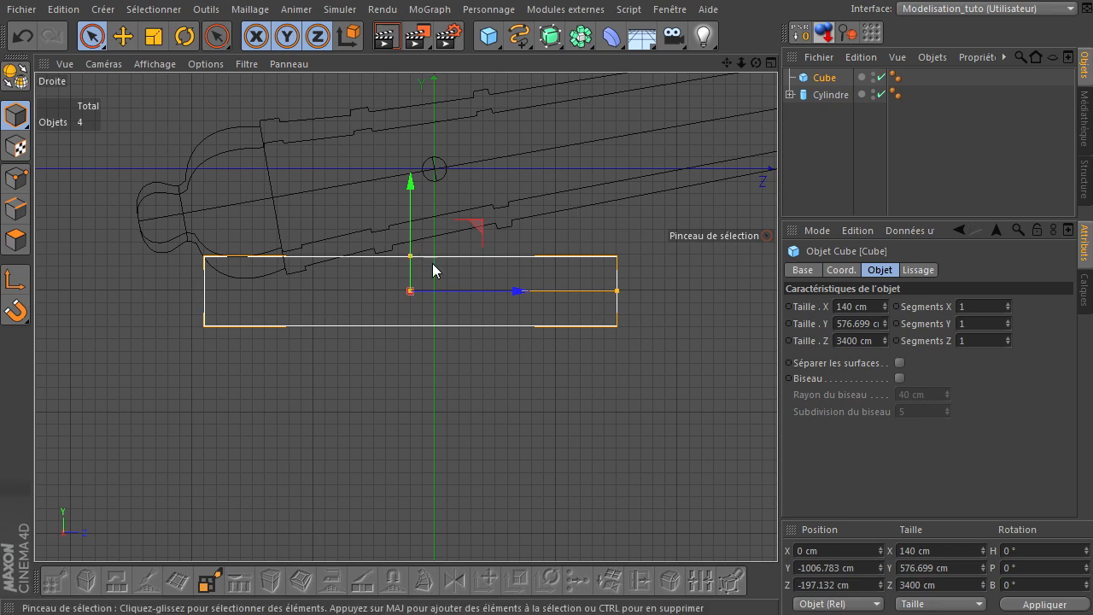
click(848, 323)
text(580)
key(Return)
click(463, 377)
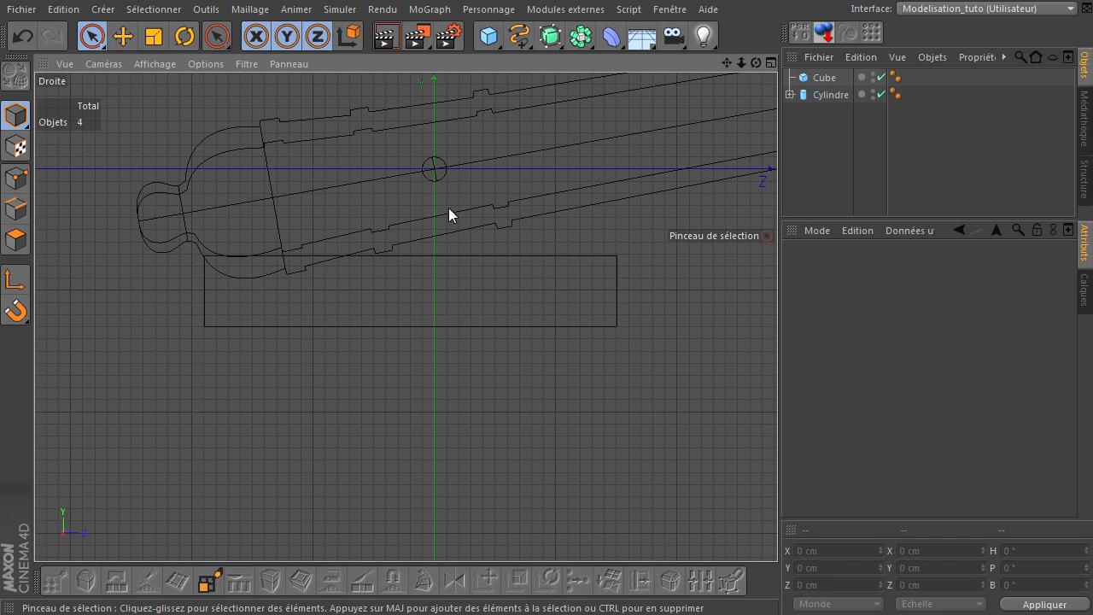
Lower the cube beneath the barrel to about Y -1563 cm
click(823, 77)
drag(408, 180, 408, 250)
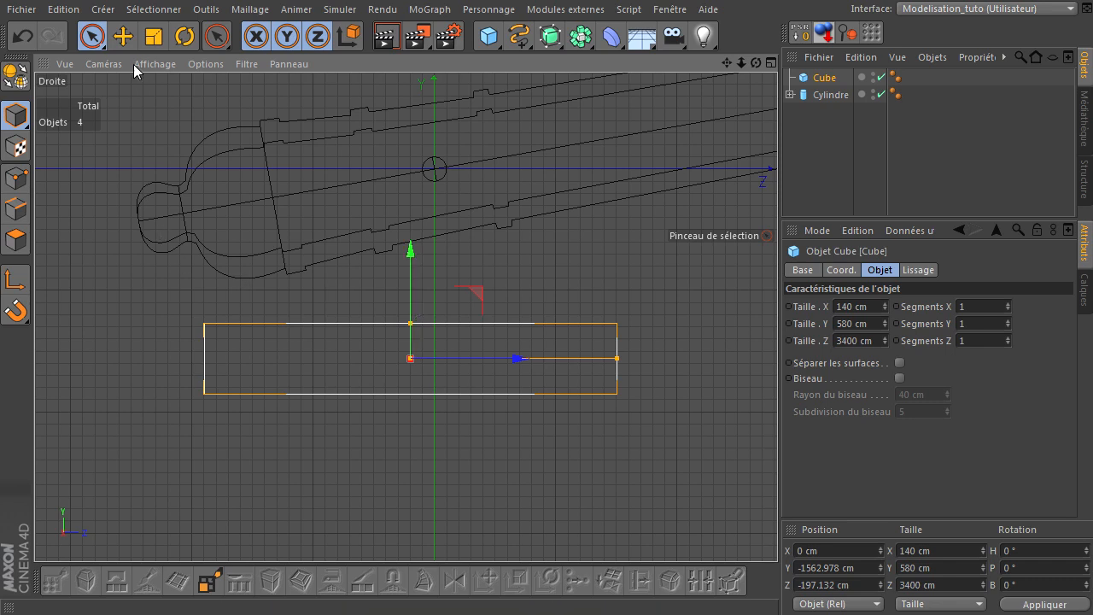
click(123, 39)
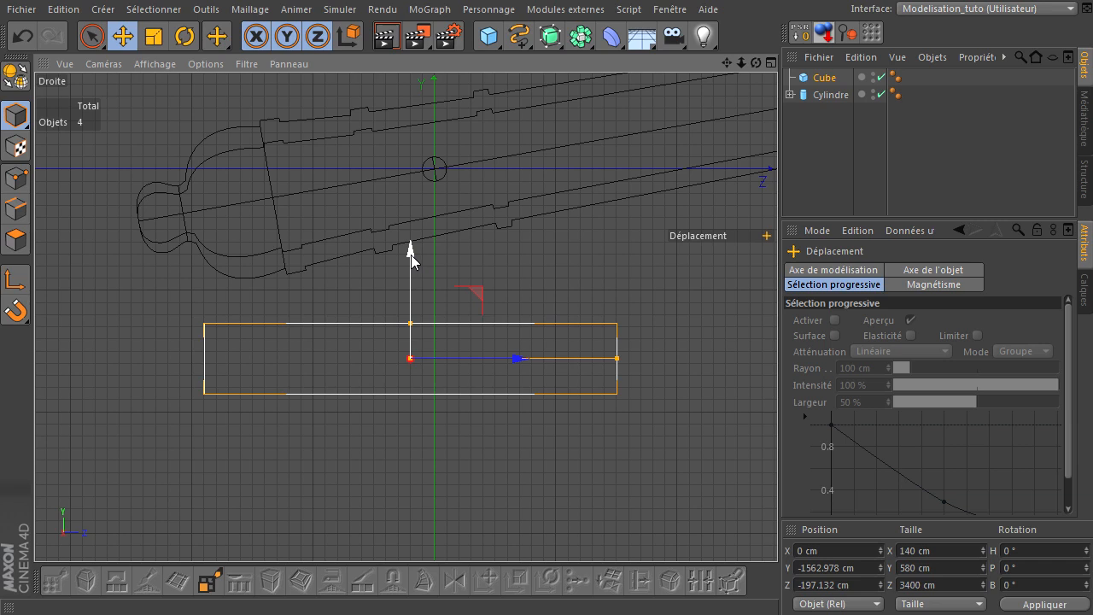
Duplicate the cube and raise the copy to about Y -943 cm, leaving a small gap above the original
ctrl+drag(411, 254, 432, 176)
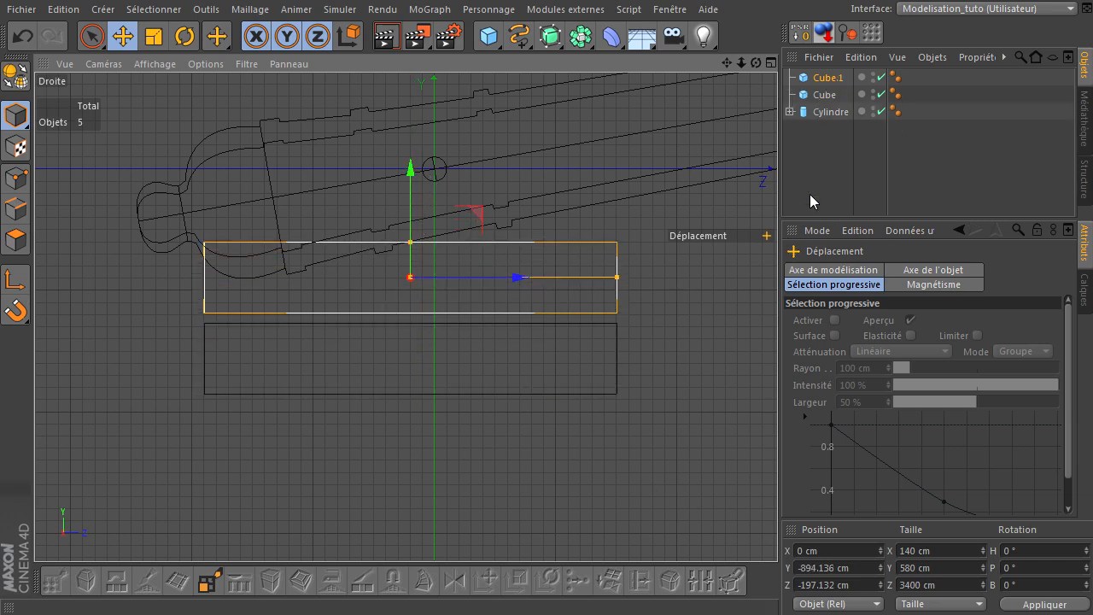
key(ctrl+z)
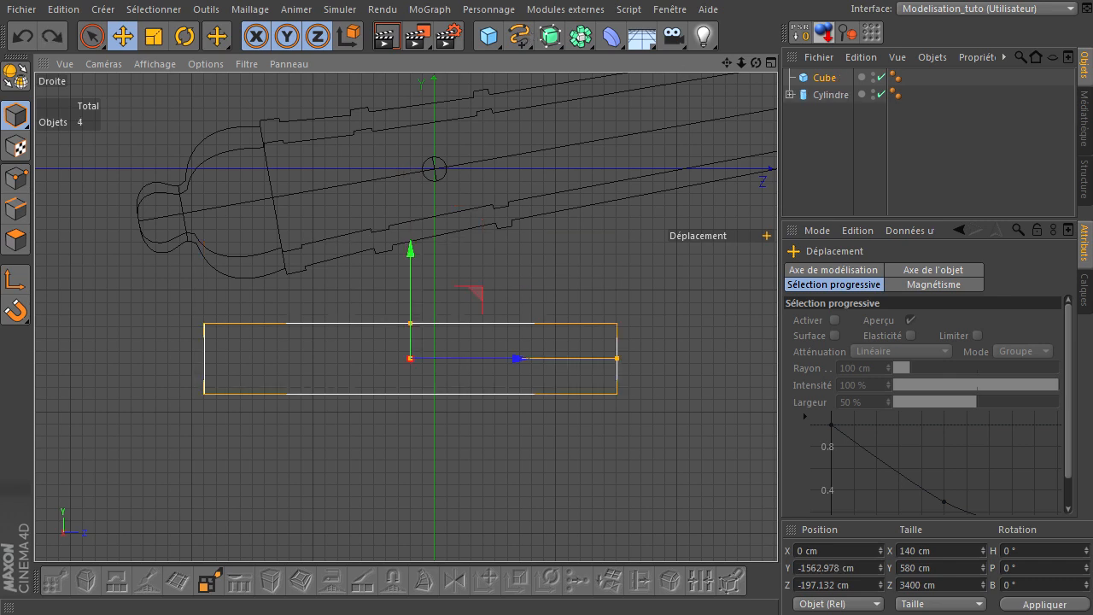
click(824, 78)
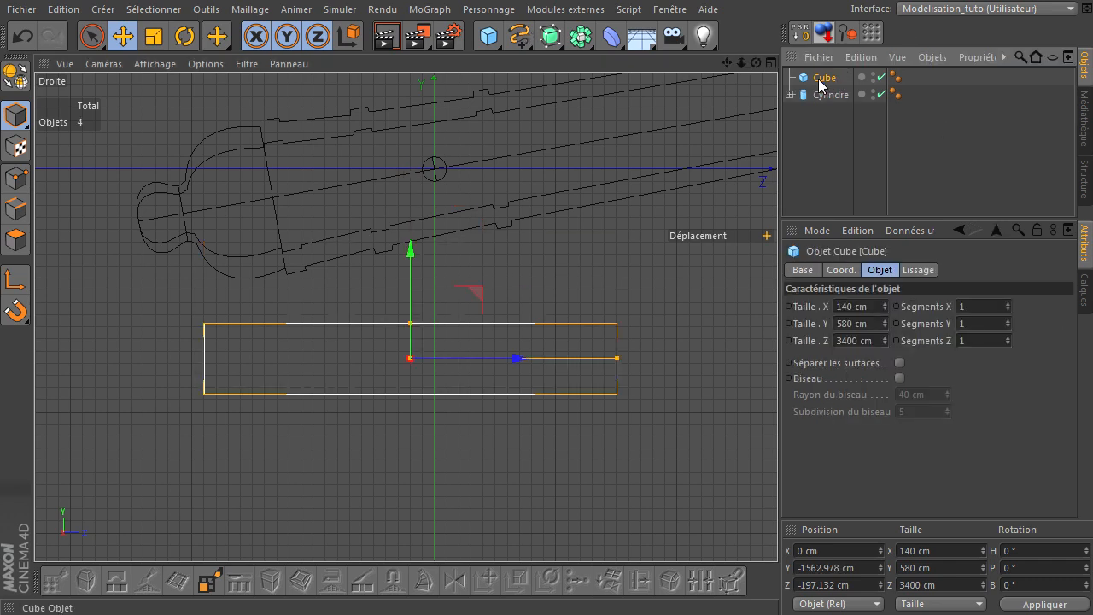
ctrl+drag(823, 77, 828, 97)
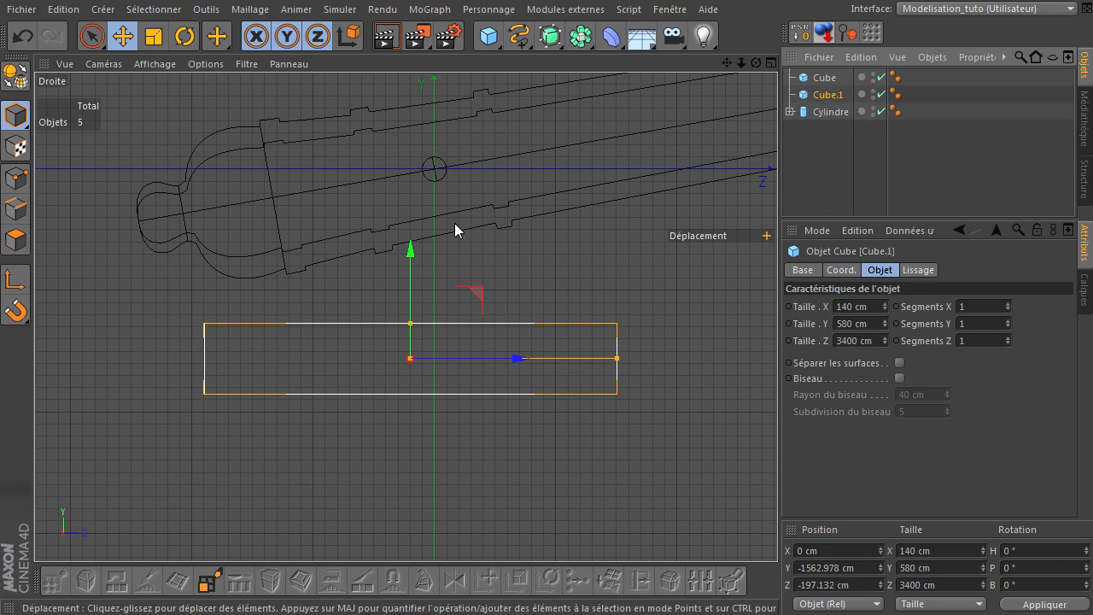
drag(409, 250, 435, 176)
scroll(306, 348, up, 3)
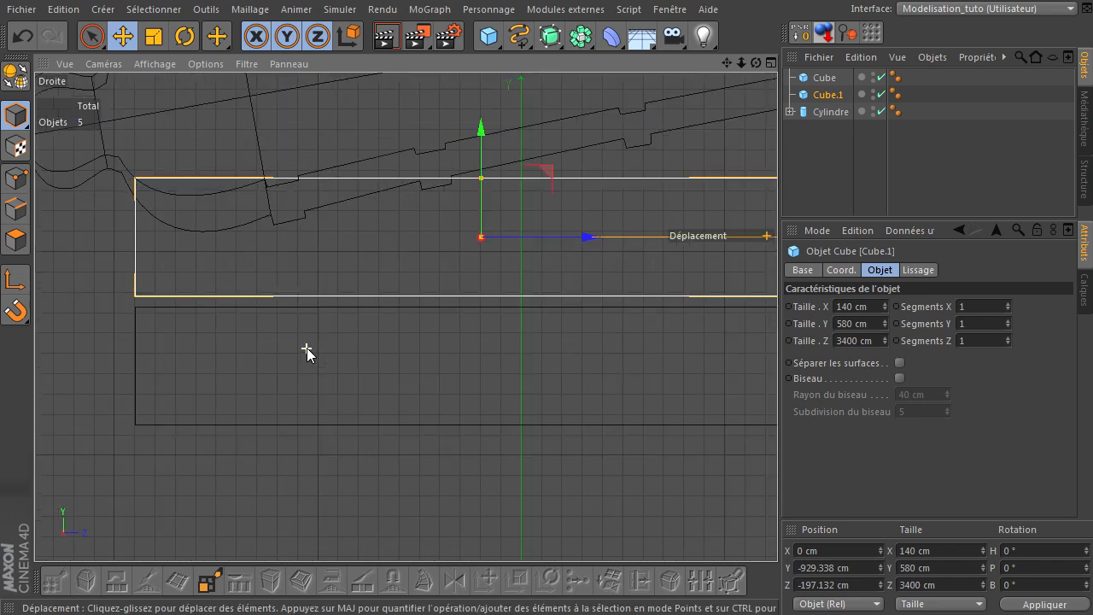
scroll(306, 348, down, 1)
drag(725, 64, 694, 80)
drag(431, 153, 429, 156)
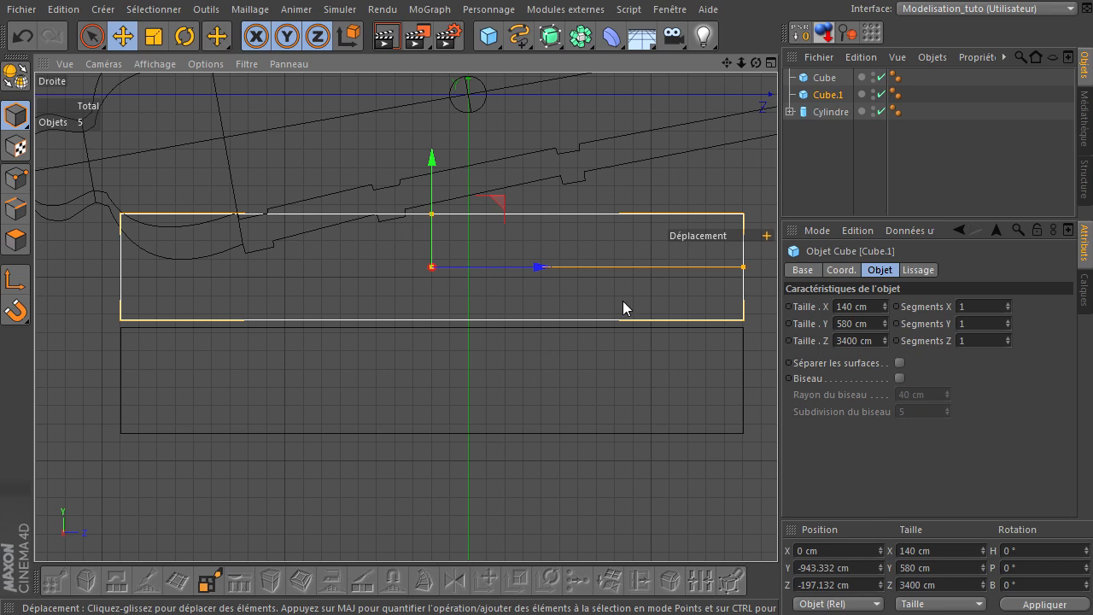
Duplicate the upper cube downward to about Y -2179 cm, leaving a small gap beneath the original cube
drag(727, 62, 197, 485)
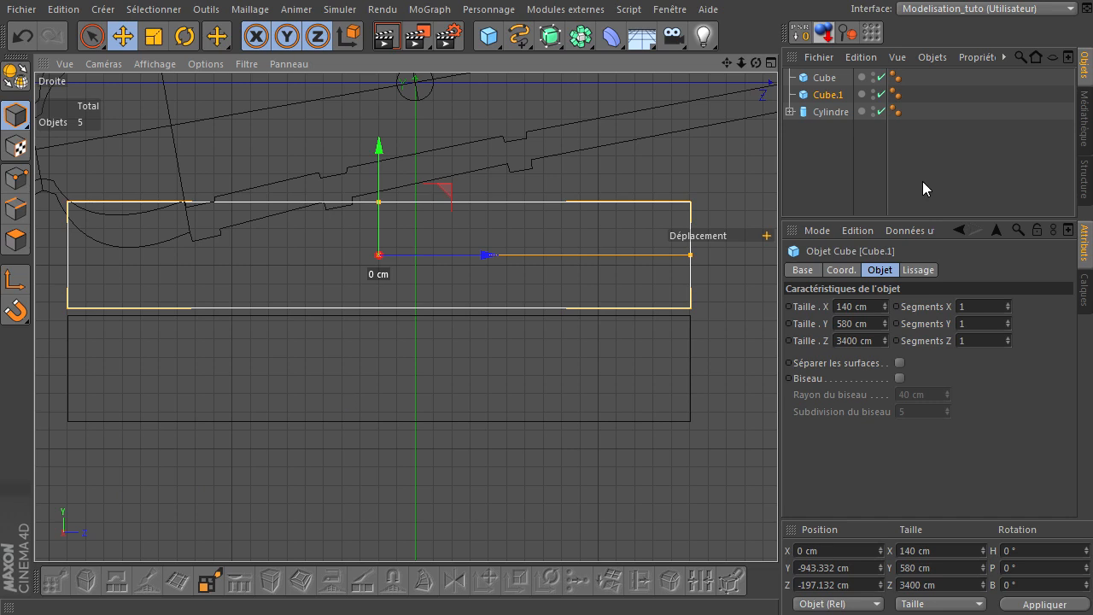
drag(725, 63, 777, 418)
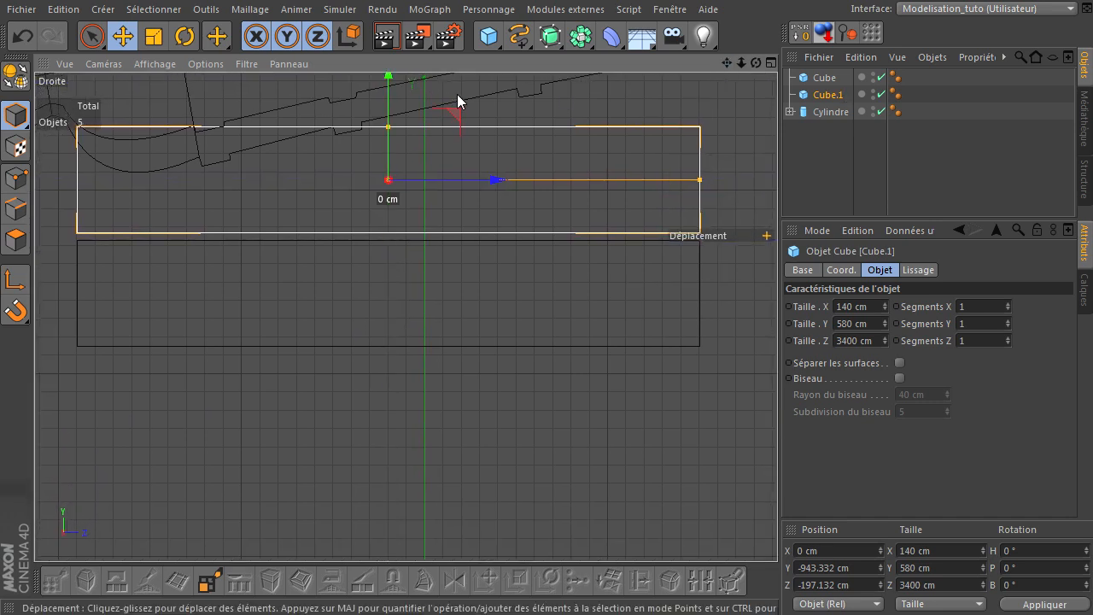
ctrl+drag(389, 108, 398, 323)
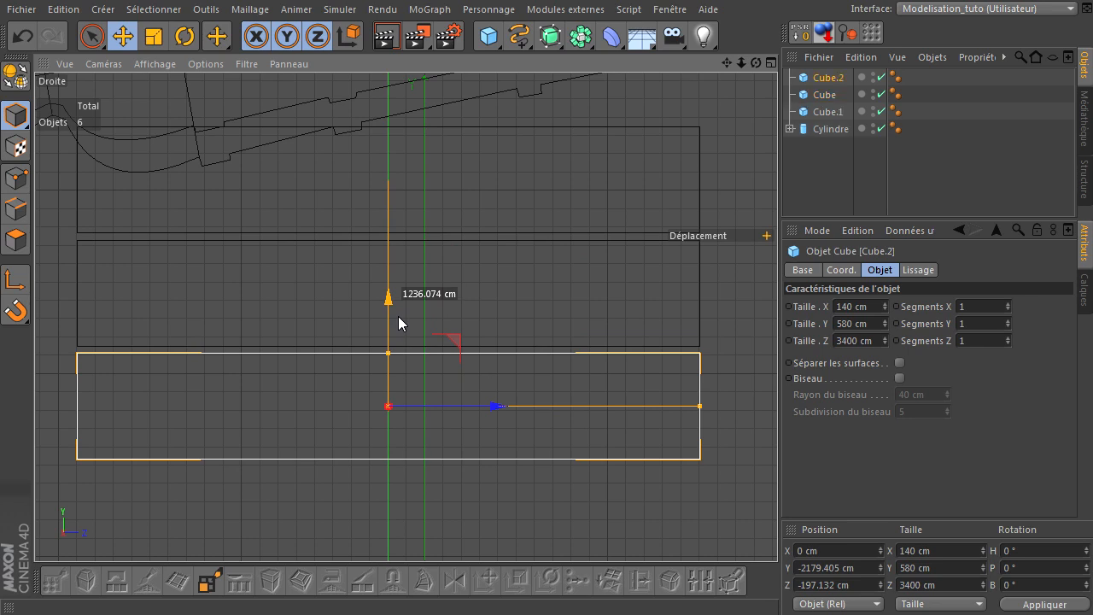
middle_click(492, 324)
alt+right_drag(272, 193, 245, 224)
scroll(243, 237, down, 3)
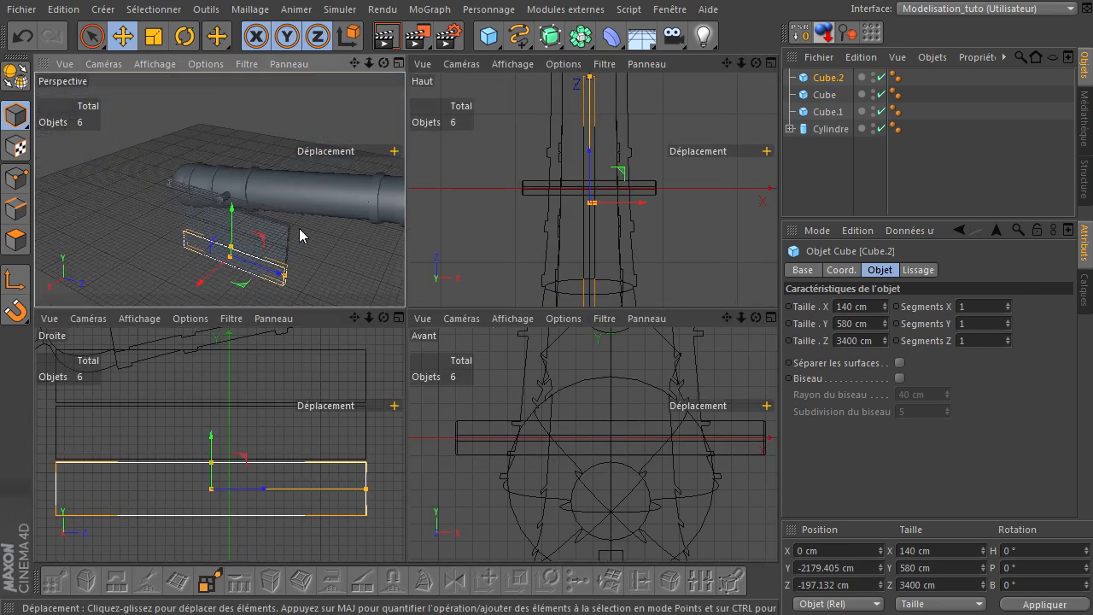
Set the Y size of all three stacked cubes together to 520 cm
middle_click(281, 403)
scroll(447, 343, down, 3)
scroll(447, 345, down, 2)
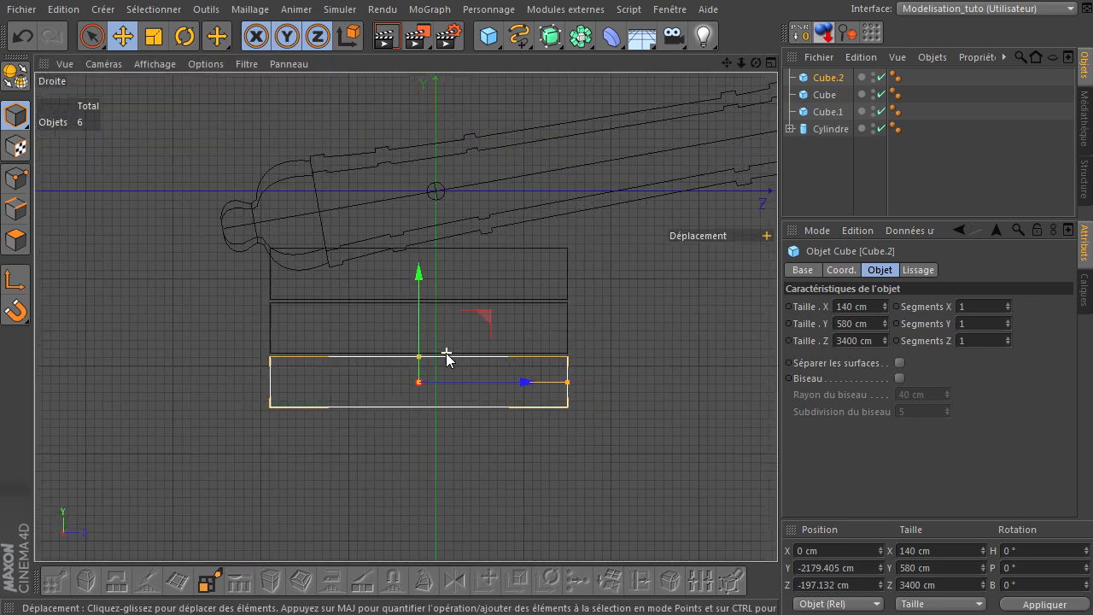
drag(726, 62, 777, 418)
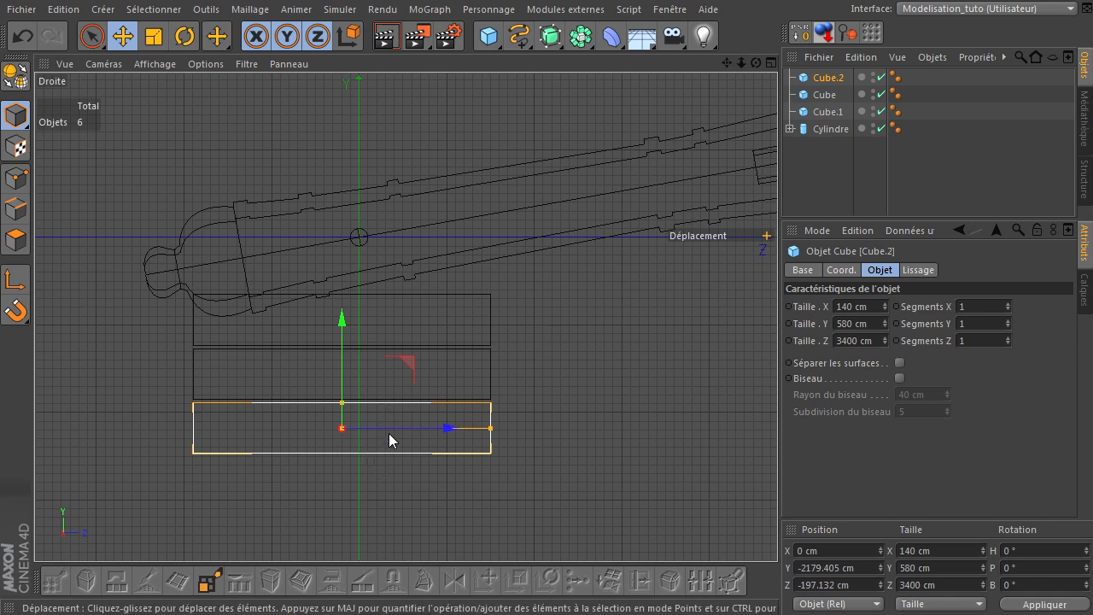
click(826, 114)
click(826, 78)
ctrl+click(825, 95)
ctrl+click(825, 111)
click(864, 324)
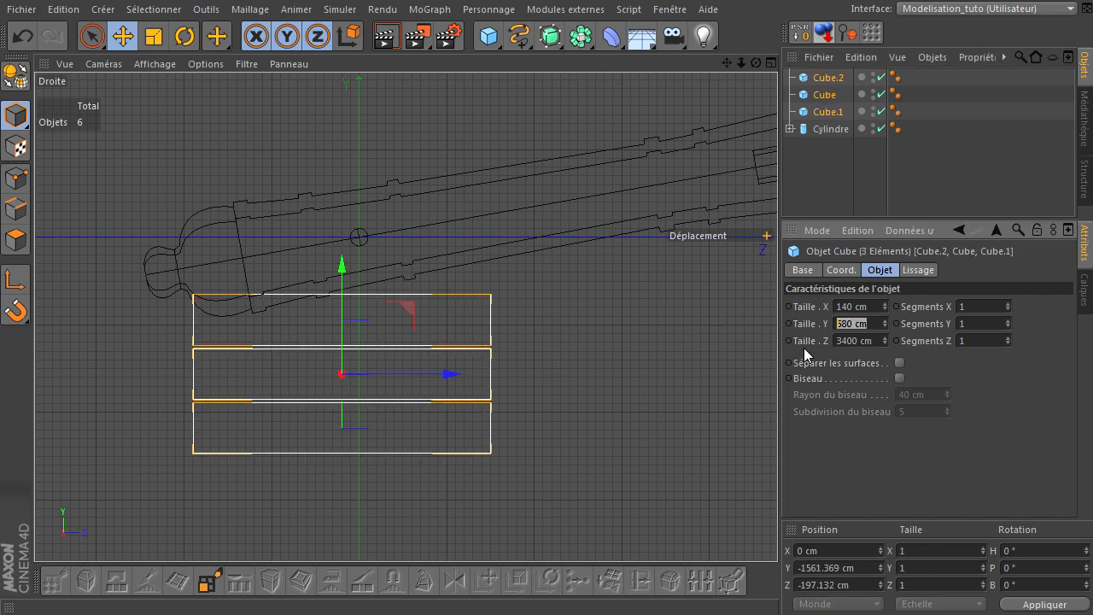
text(540)
key(Return)
double_click(872, 327)
text(520)
key(Return)
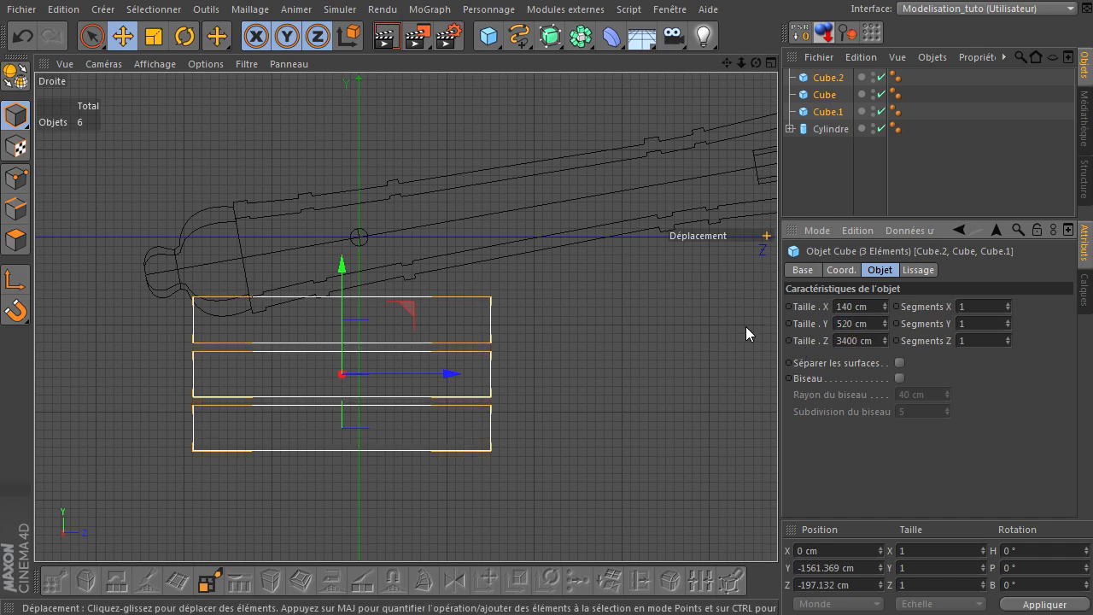
click(592, 307)
Raise the uppermost cube to about Y -257 cm so its top edge aligns with the trunnion's centre
scroll(315, 336, up, 1)
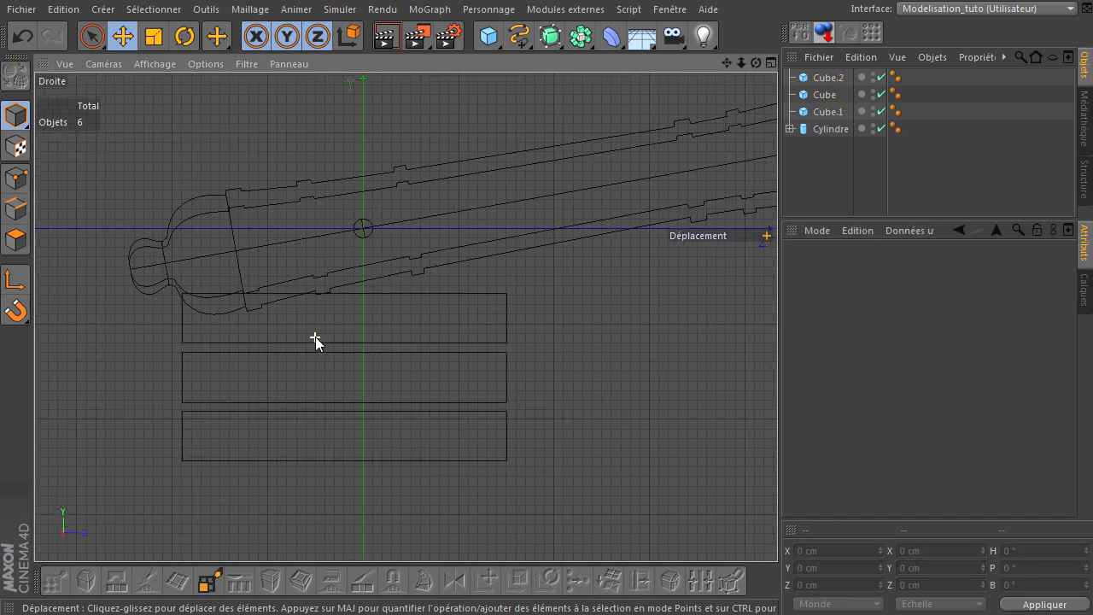
click(465, 295)
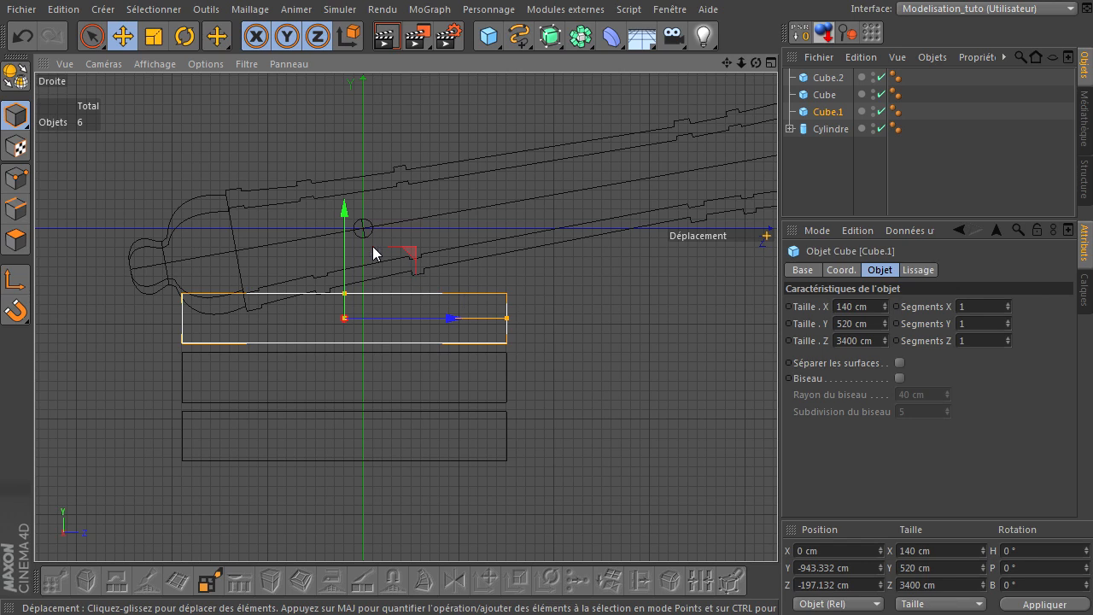
drag(346, 237, 351, 169)
scroll(371, 253, up, 5)
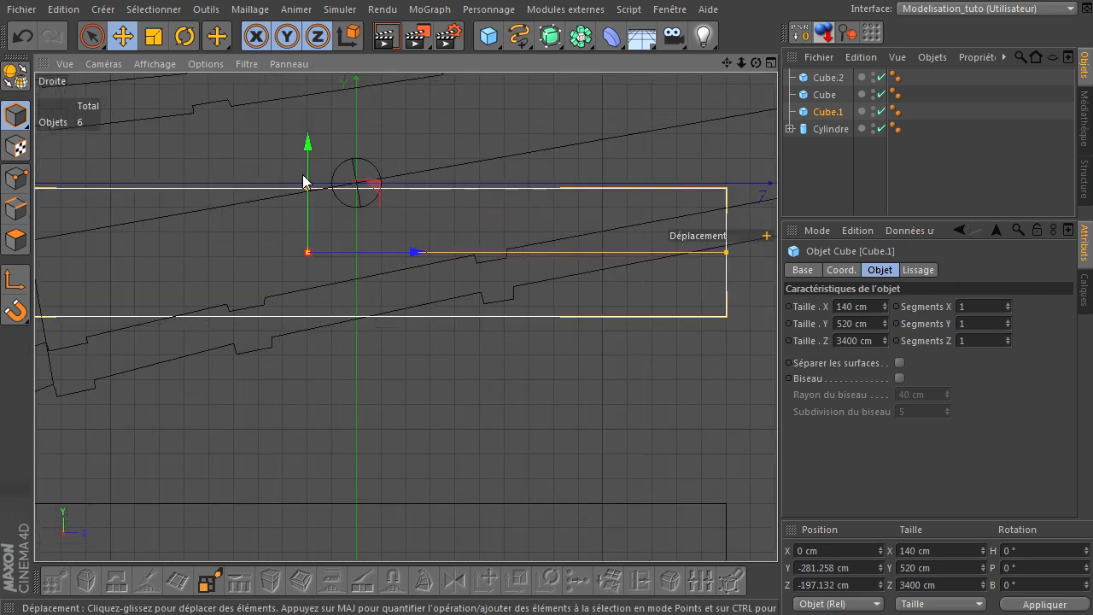
drag(309, 180, 309, 171)
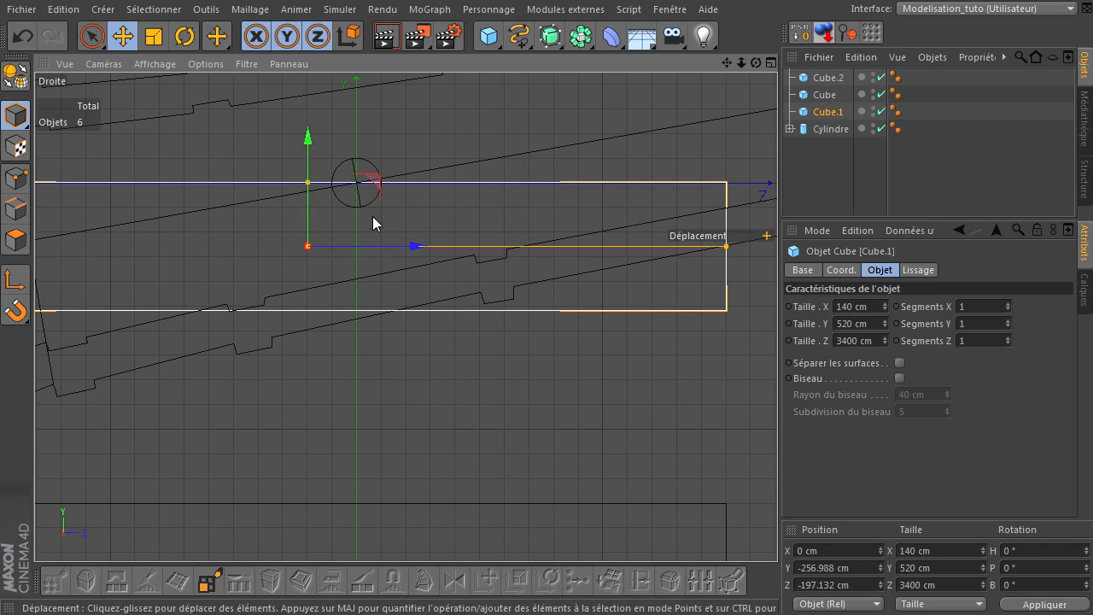
scroll(361, 262, down, 5)
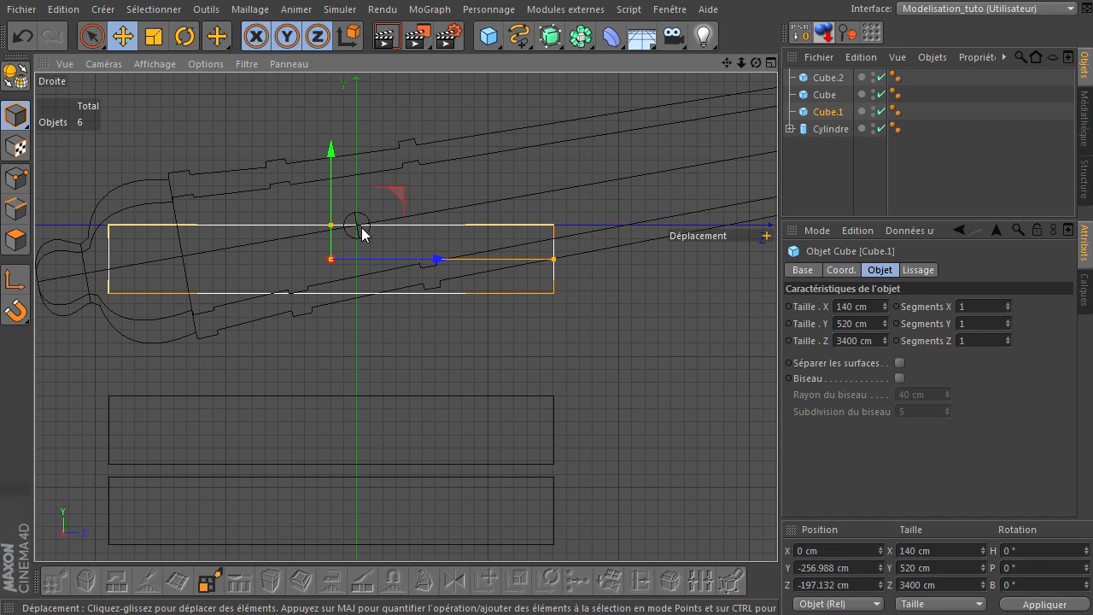
Raise the middle and lowest cubes so they sit beneath the uppermost one with narrow gaps between them
click(348, 404)
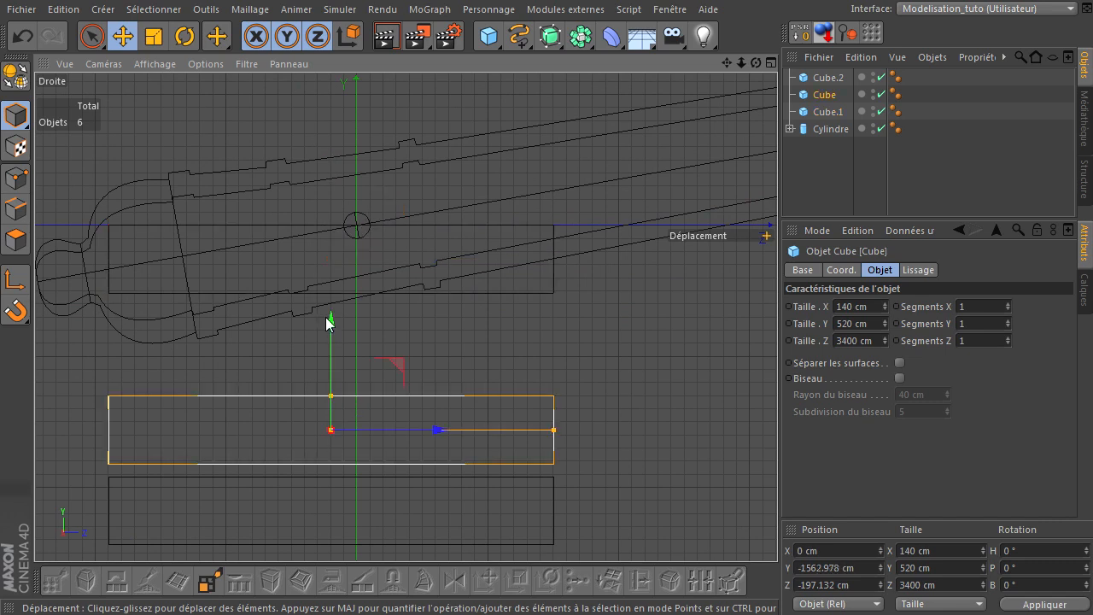
drag(331, 321, 337, 228)
click(314, 479)
drag(332, 402, 343, 298)
click(605, 390)
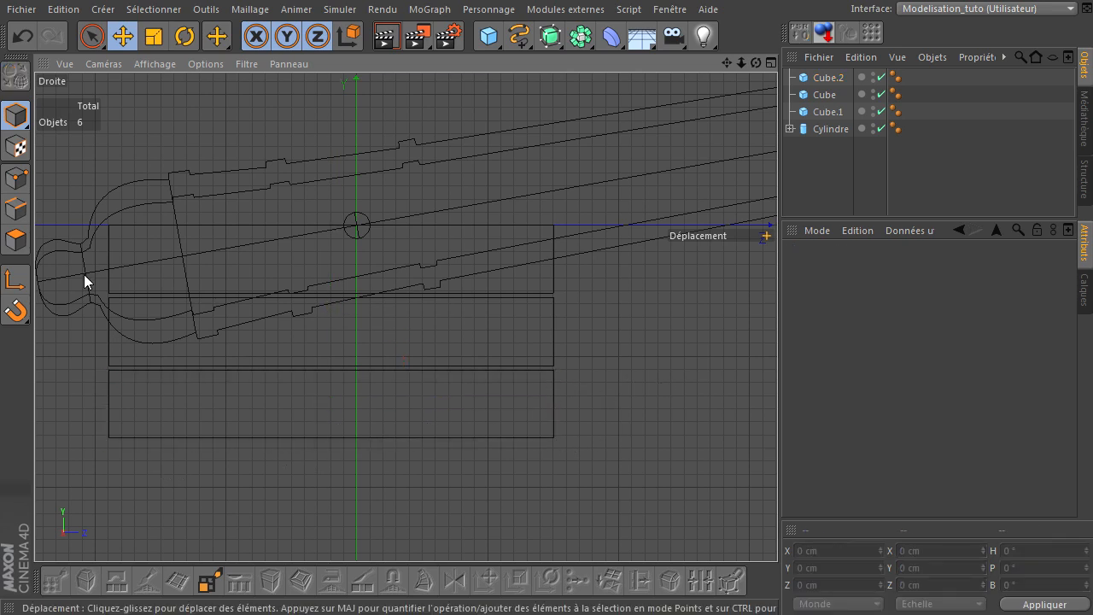
Add a cylinder and set its orientation to +X
drag(489, 40, 930, 56)
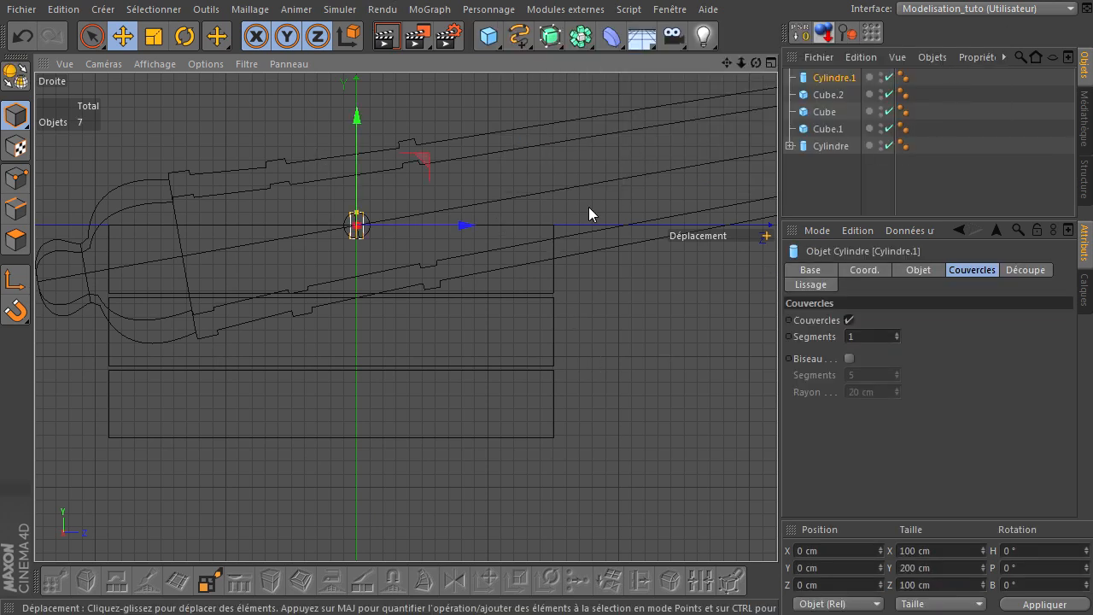
click(922, 270)
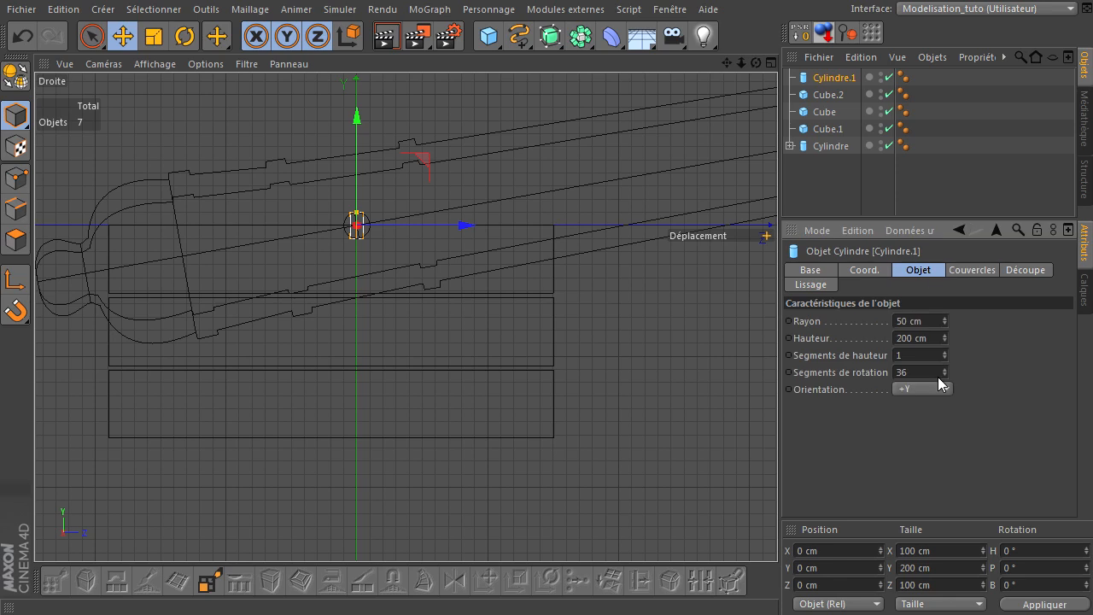
click(925, 389)
click(922, 398)
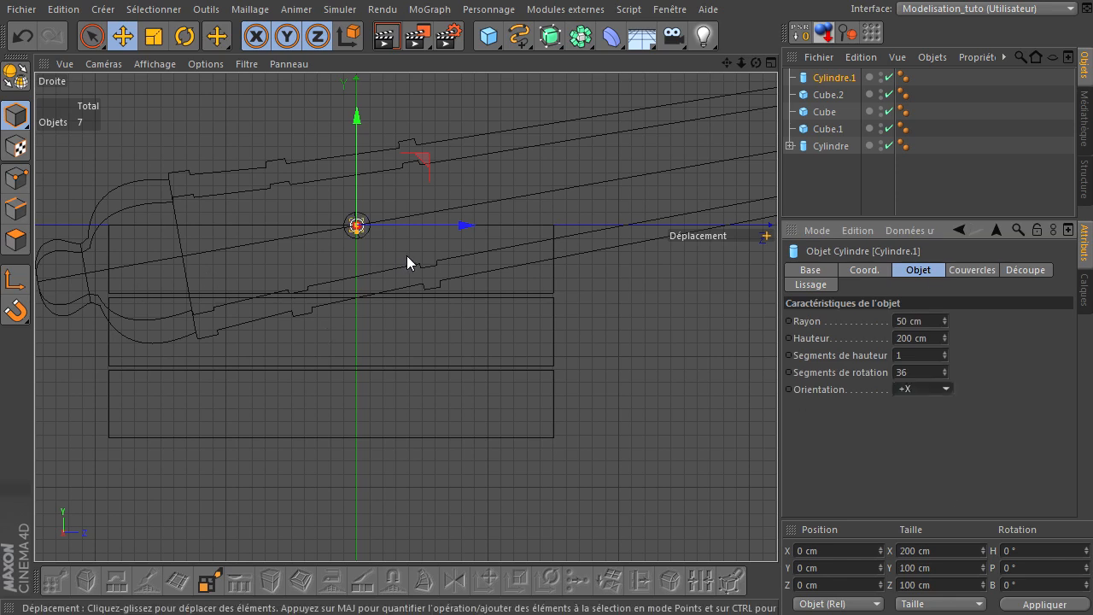
Set the new cylinder's radius to 400 cm and place it over the lowest cube's end on the muzzle side
double_click(910, 320)
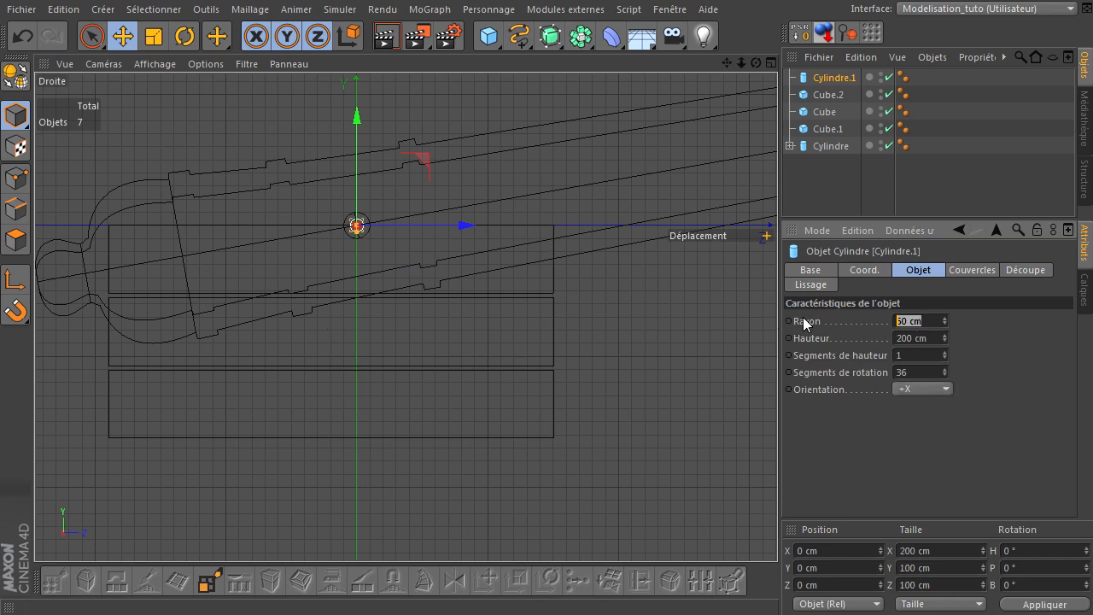
text(500)
key(Return)
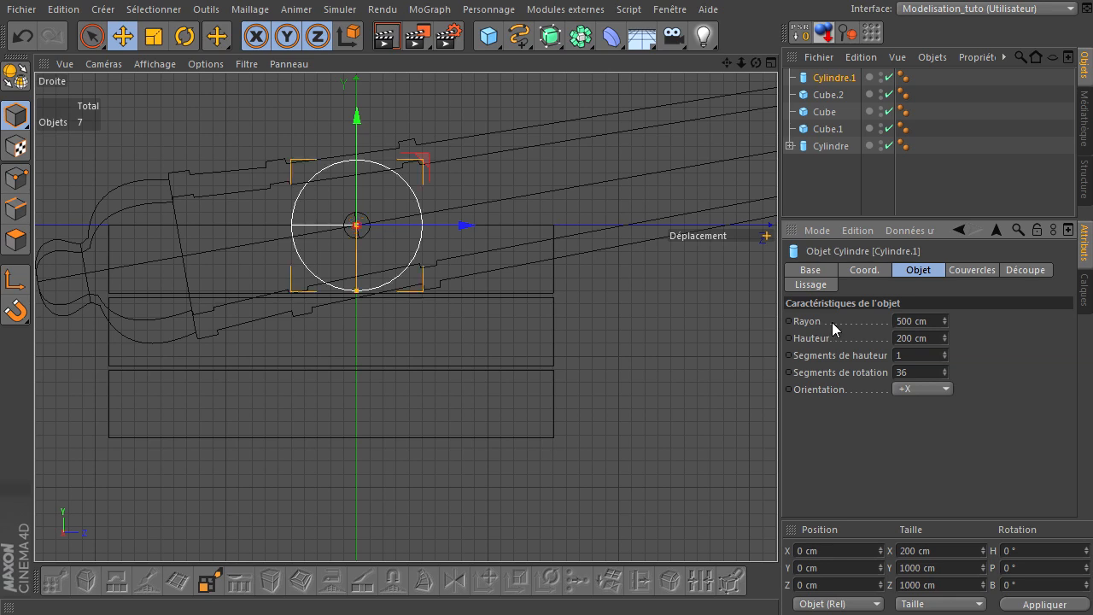
double_click(927, 321)
text(200)
key(Return)
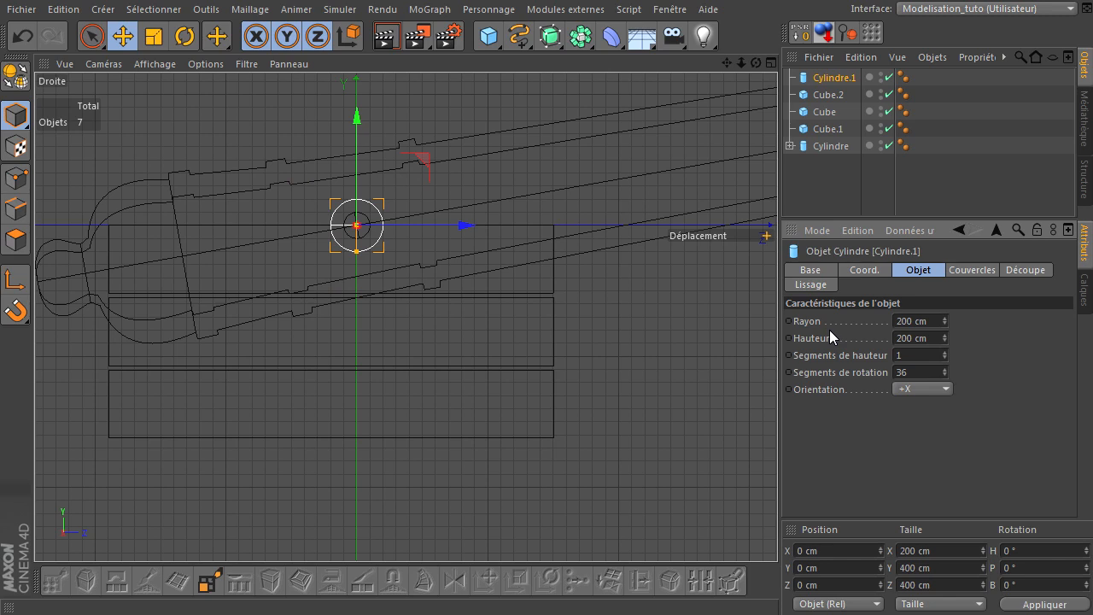
double_click(903, 323)
text(400)
key(Return)
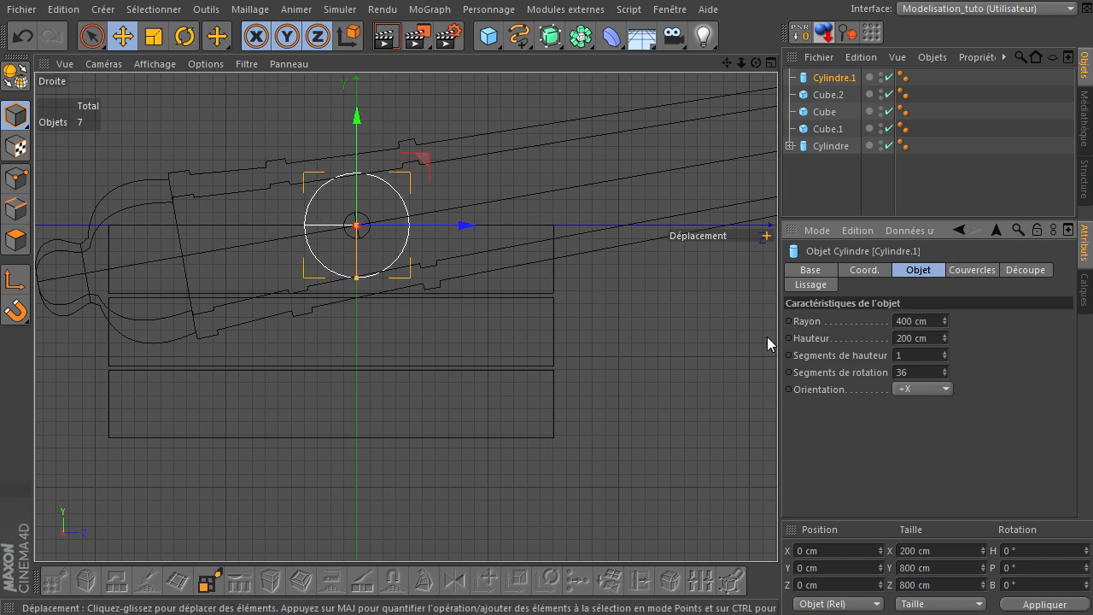
drag(425, 169, 595, 362)
click(692, 396)
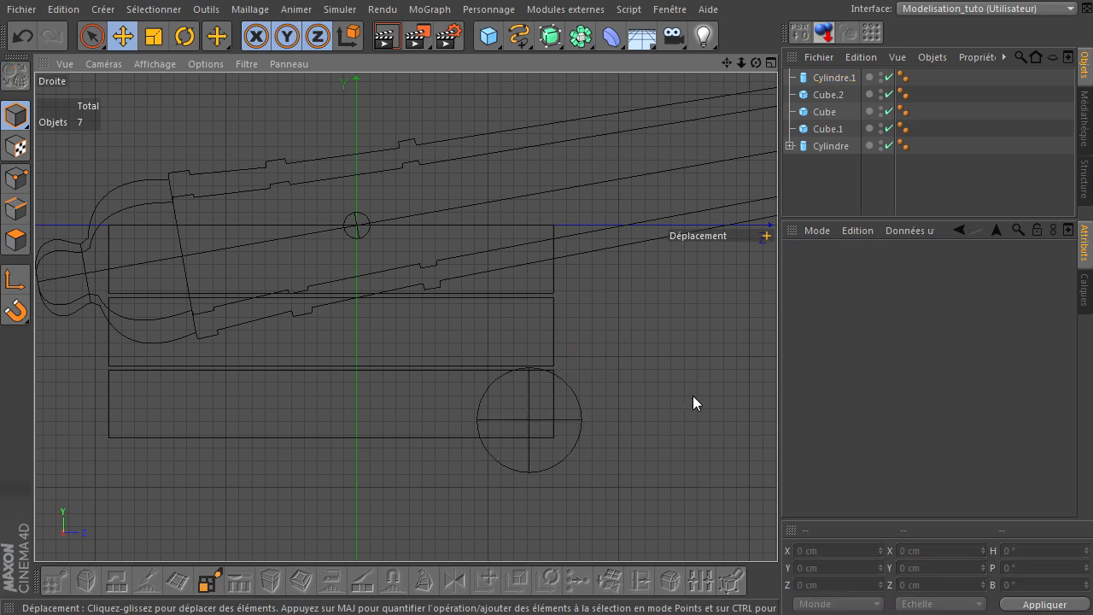
Duplicate the wheel cylinder along Z to about -1677 cm, over the lowest cube's breech end
middle_click(613, 367)
middle_click(338, 262)
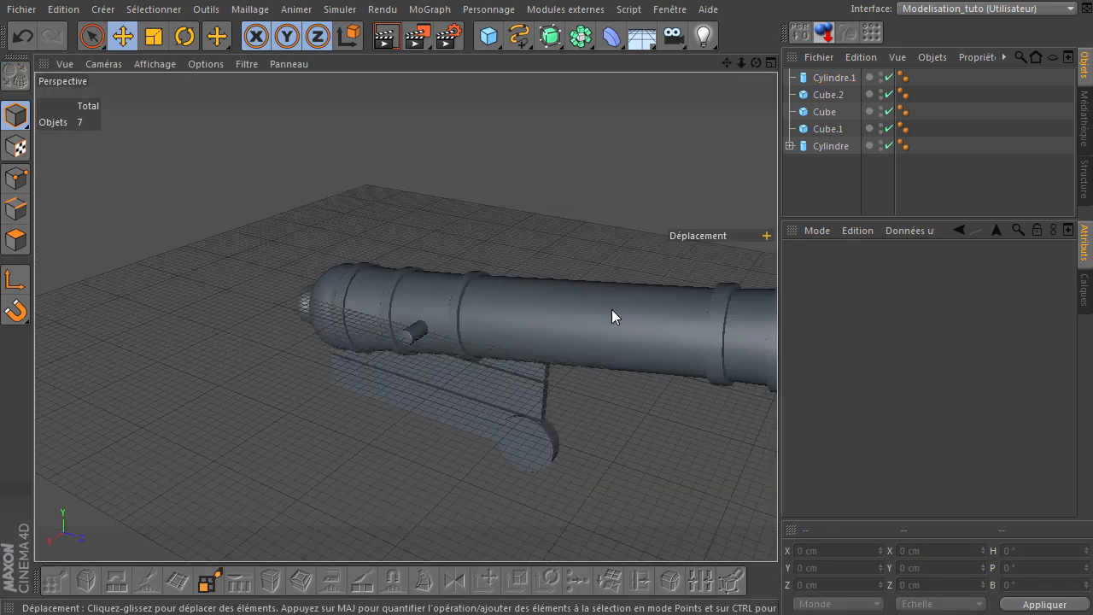
drag(758, 65, 777, 419)
middle_click(688, 473)
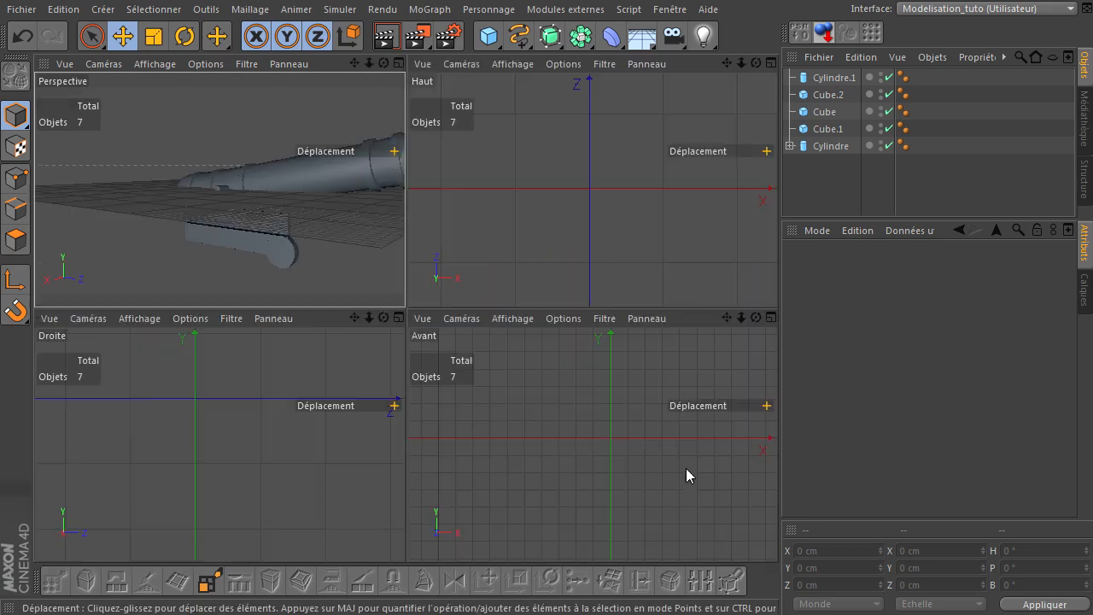
middle_click(266, 334)
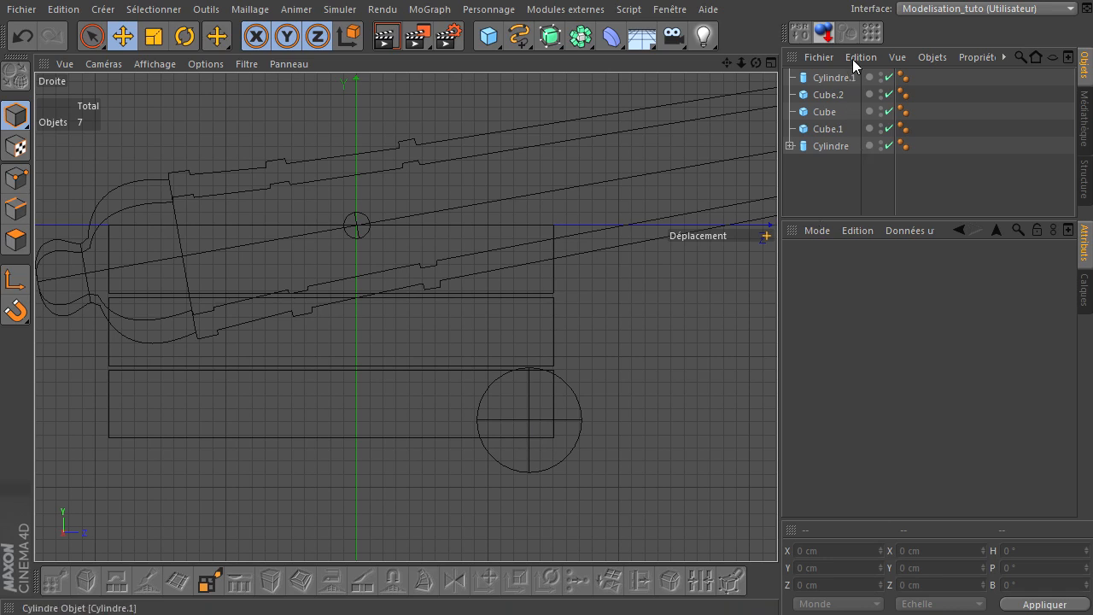
click(834, 78)
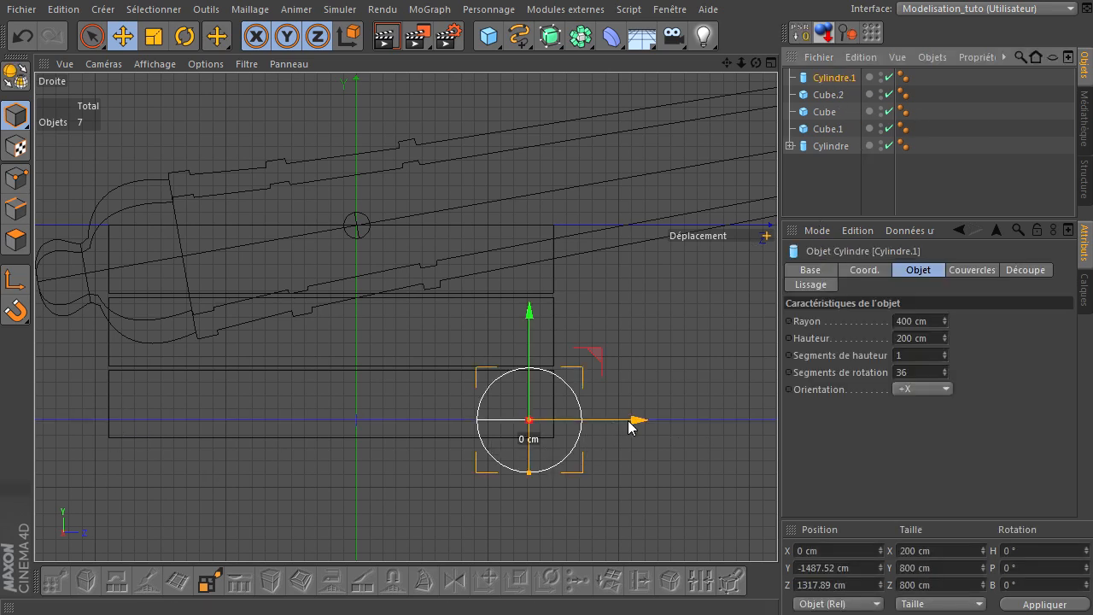
ctrl+drag(633, 422, 236, 449)
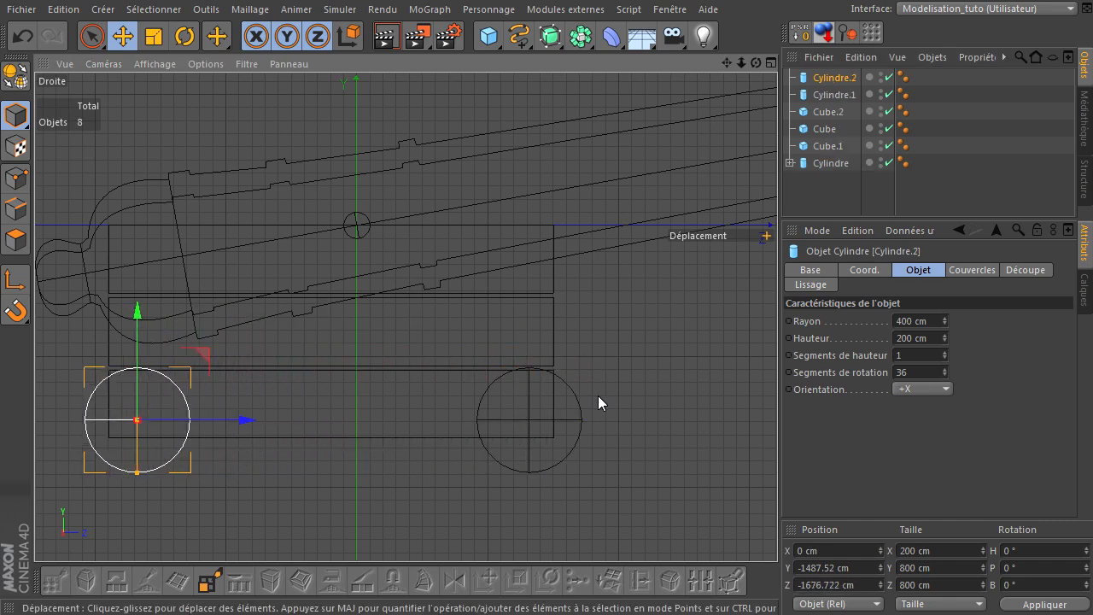
click(640, 378)
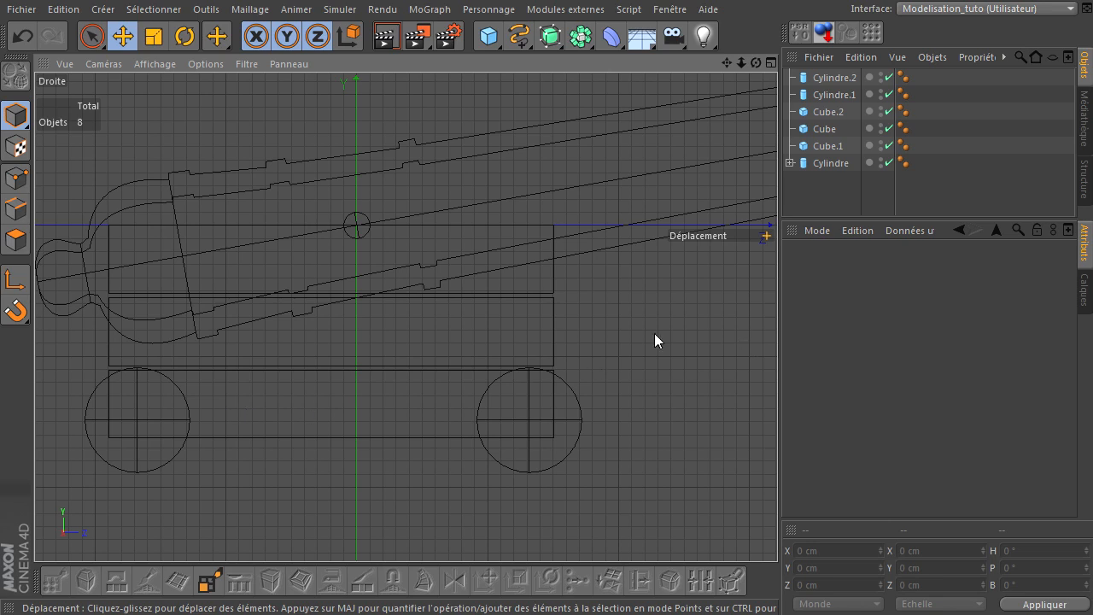
Enable cap filleting on both wheel cylinders and render a close perspective view of their edges
click(819, 92)
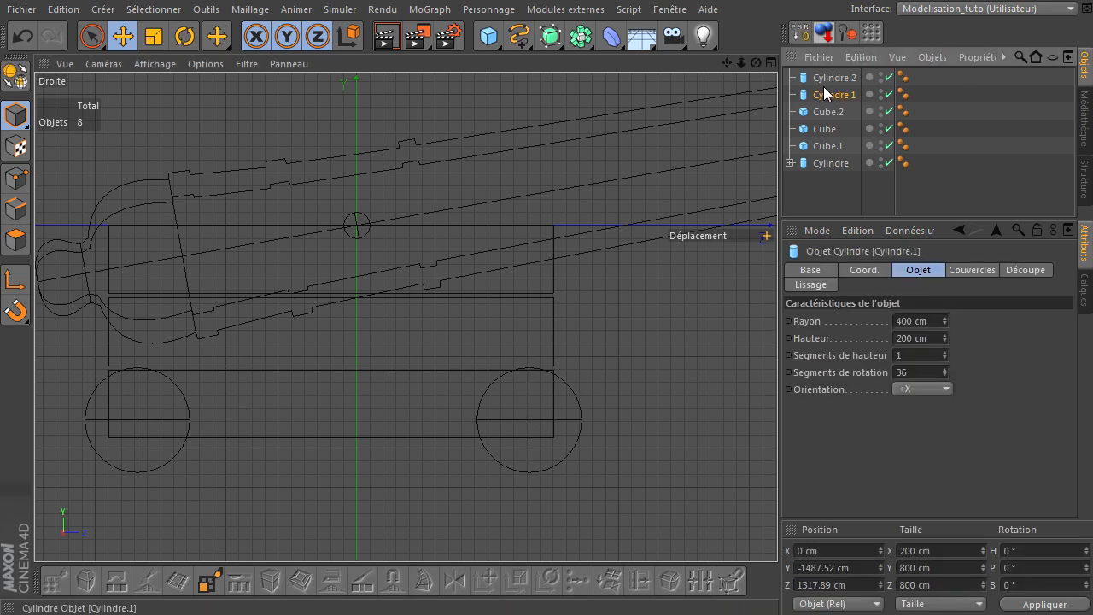
ctrl+click(832, 86)
click(967, 270)
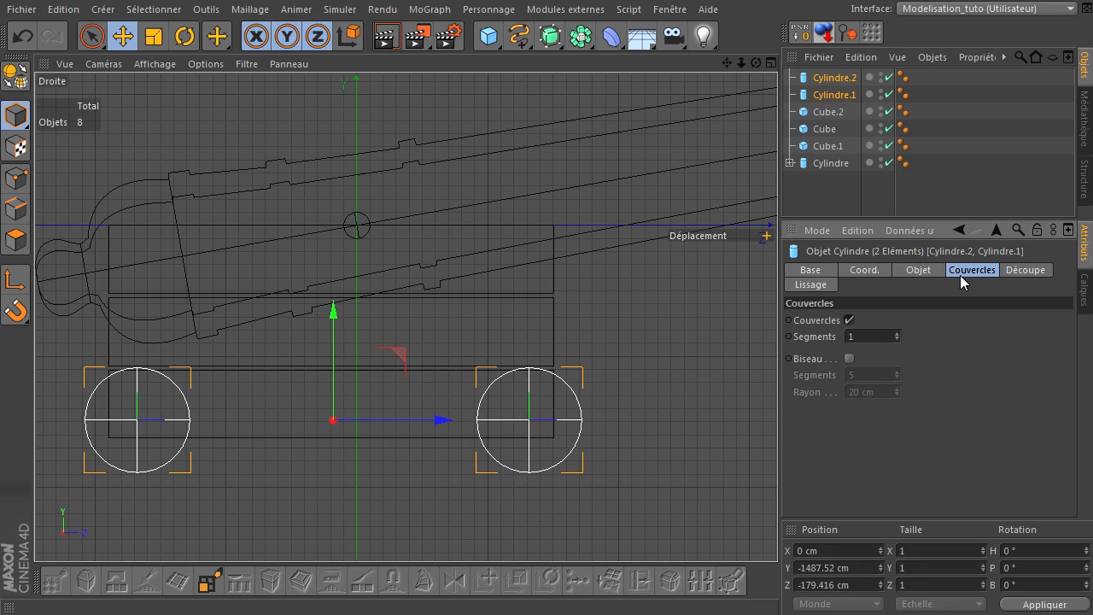
click(849, 360)
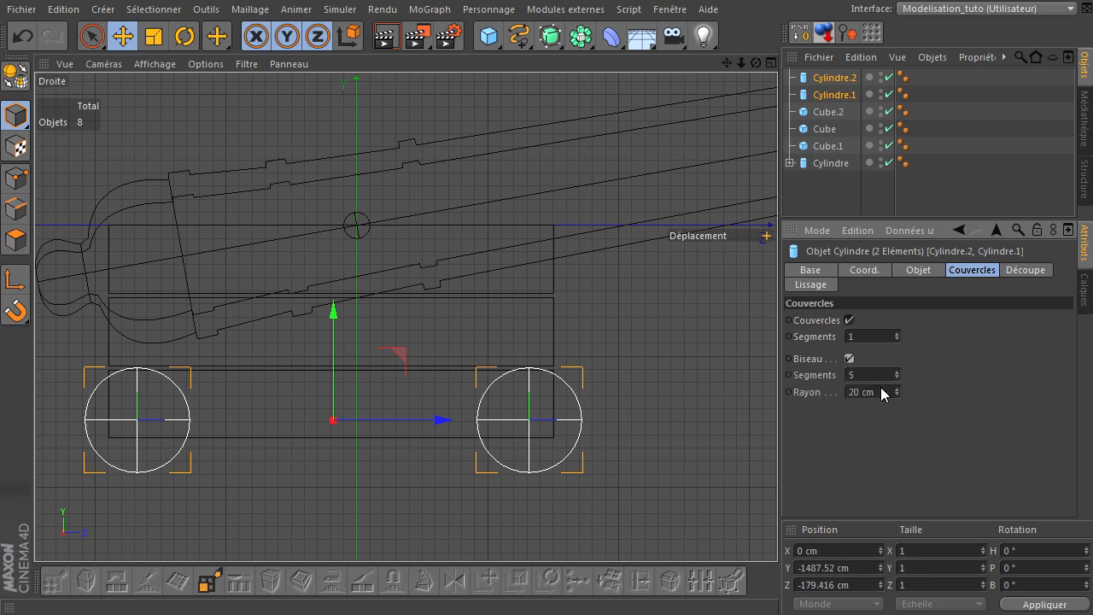
middle_click(585, 359)
middle_click(311, 245)
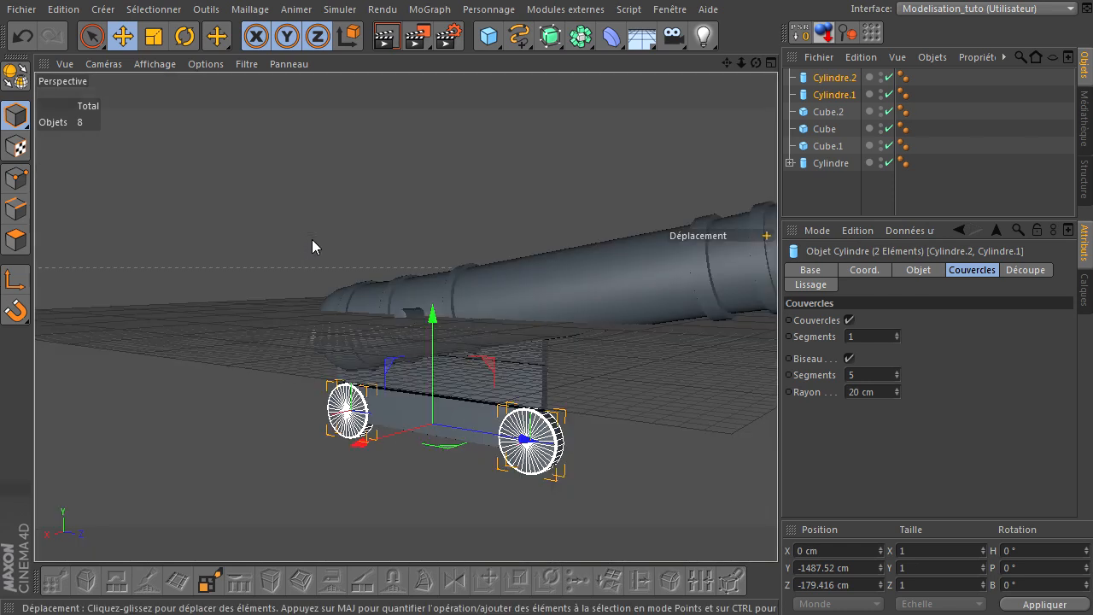
drag(739, 66, 777, 419)
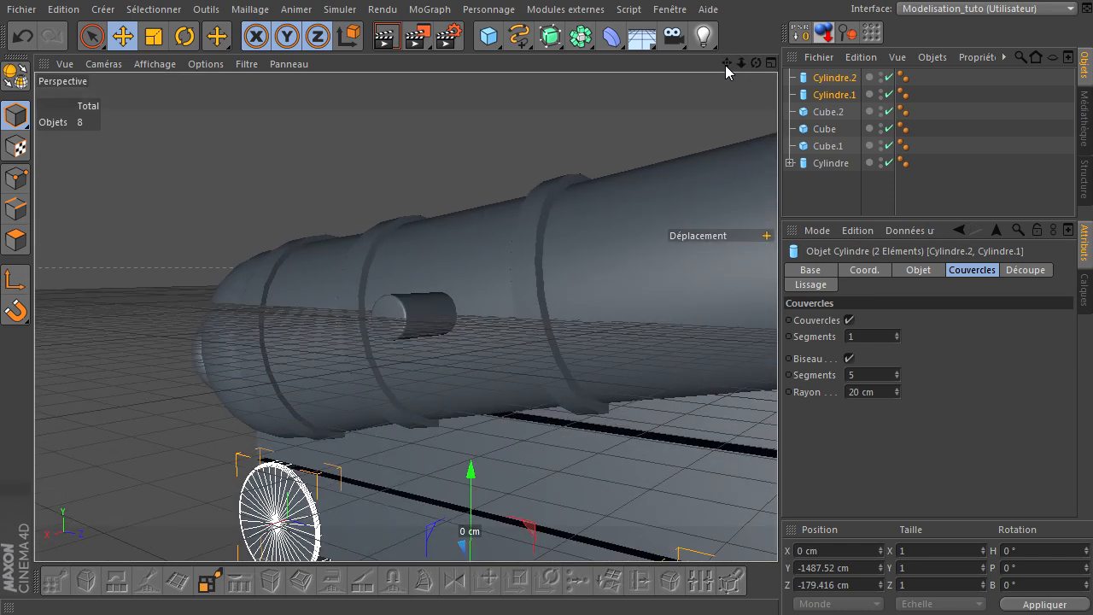
drag(726, 65, 776, 418)
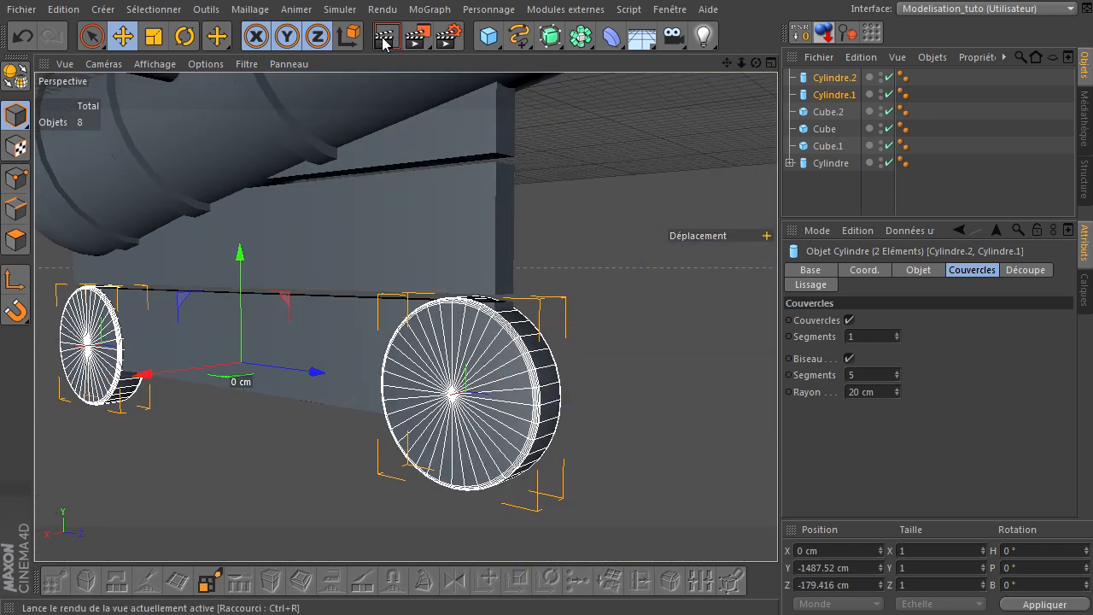
click(385, 35)
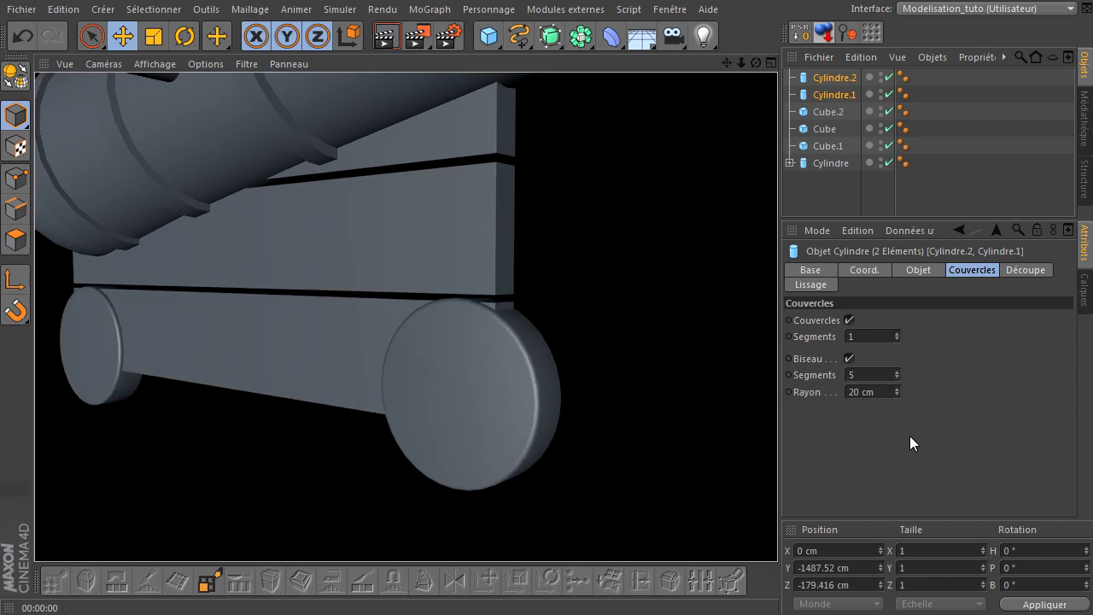
Set both wheels' cap fillet radius to 10 cm and render the view again
double_click(882, 390)
text(10)
key(Return)
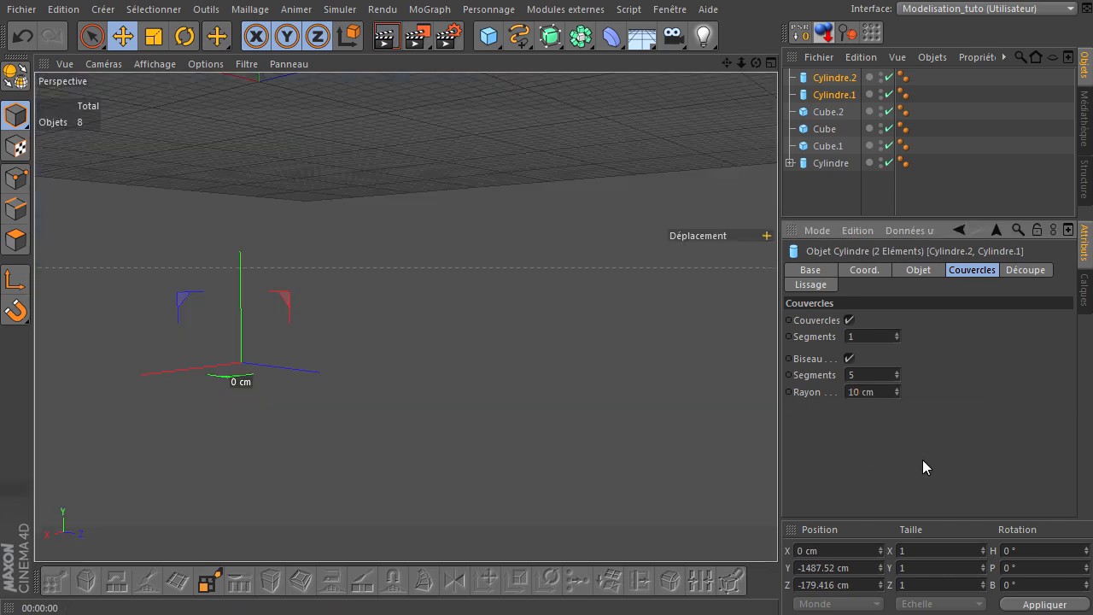
click(387, 37)
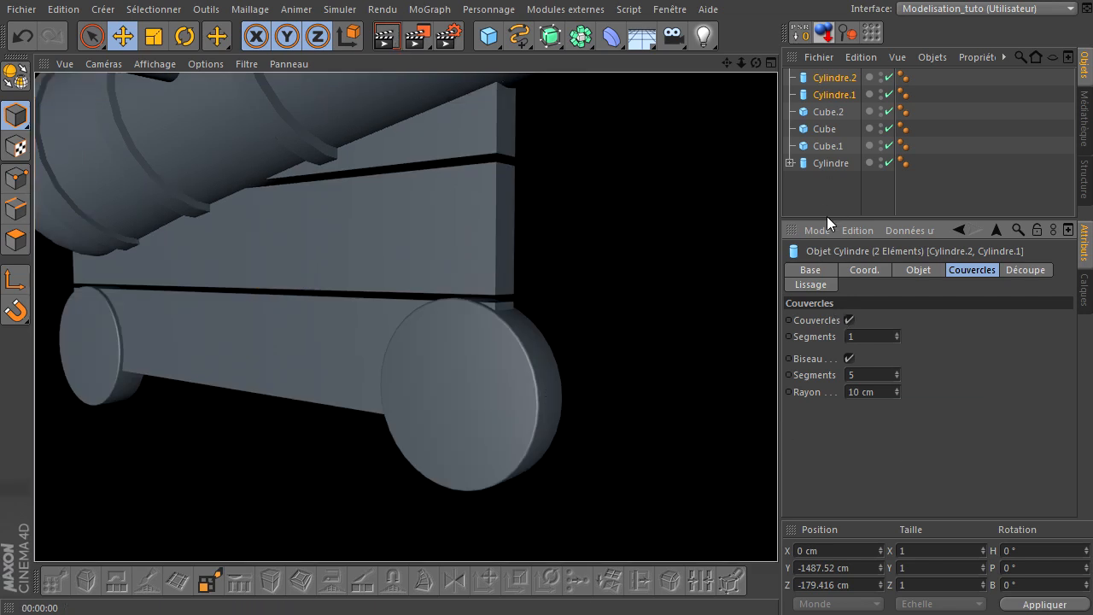
Return to the right side view and hide both wheel cylinders in the viewport
middle_click(665, 214)
middle_click(281, 437)
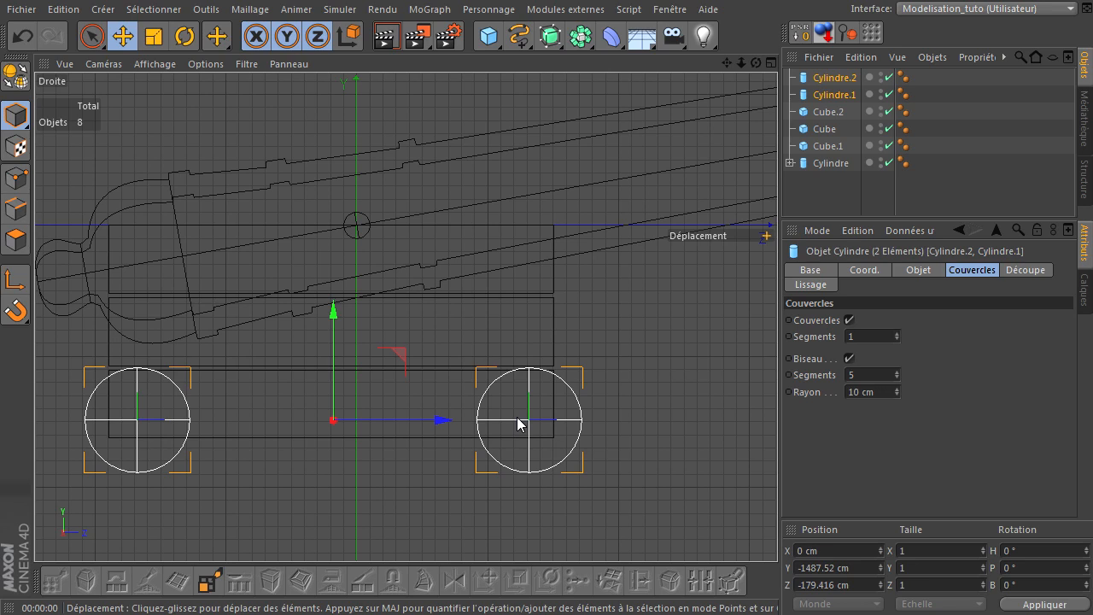
click(840, 198)
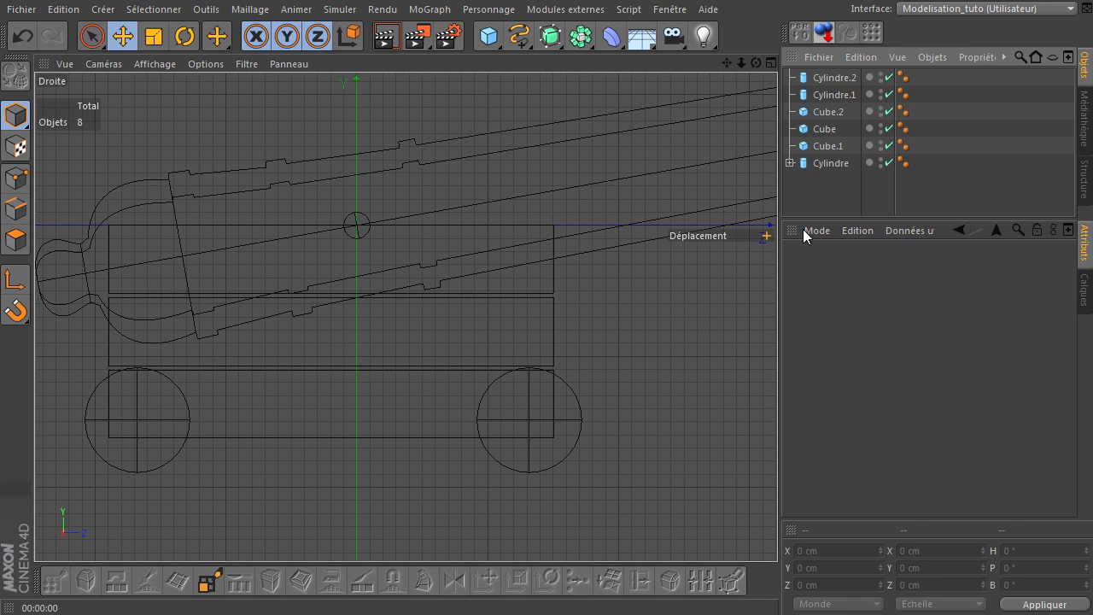
click(880, 75)
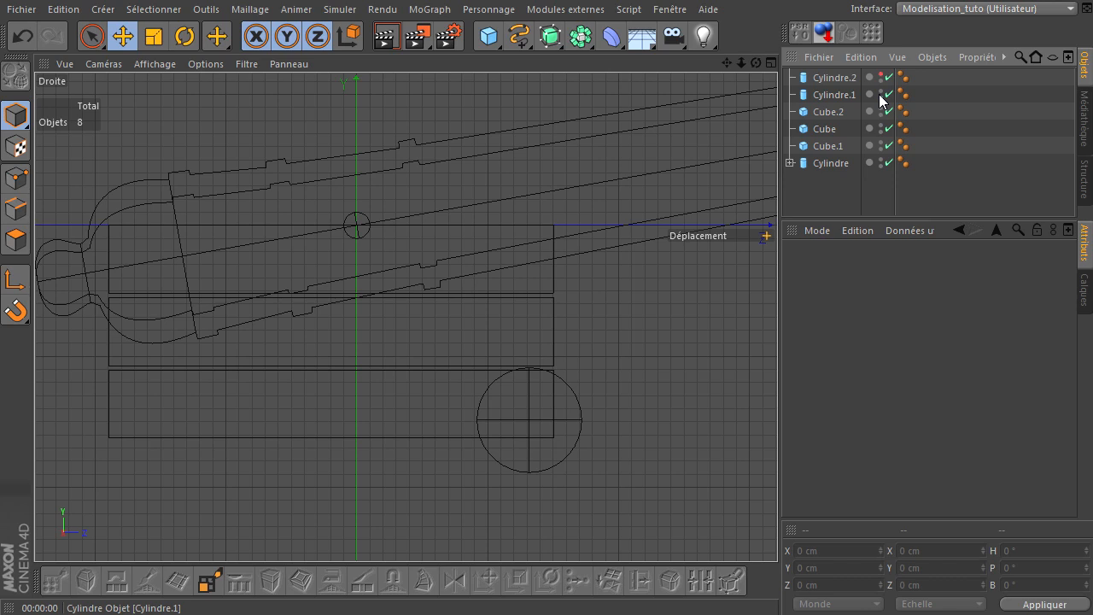
click(879, 90)
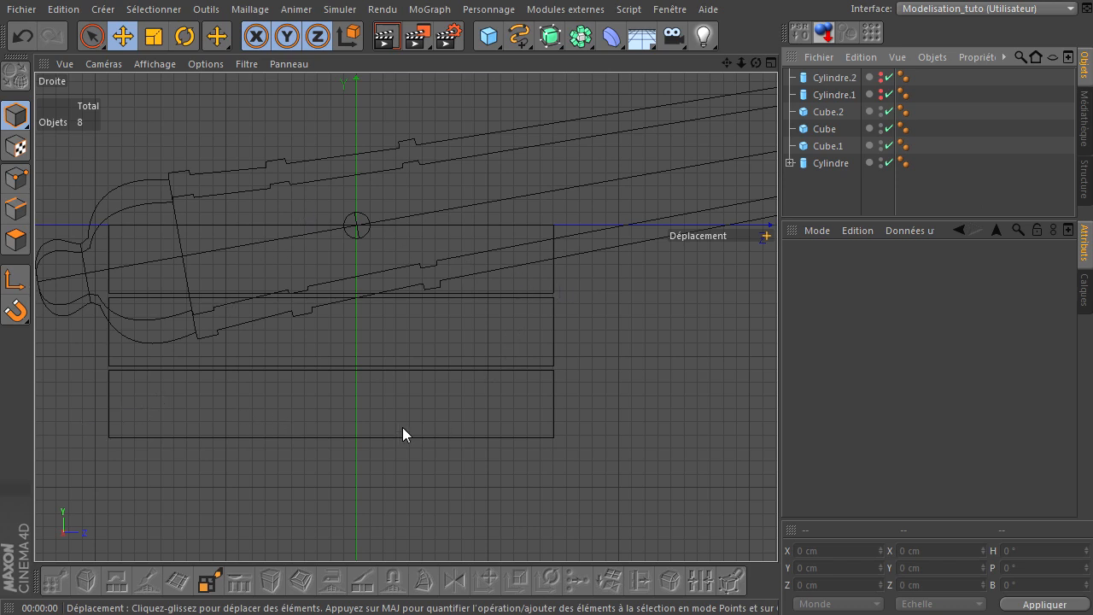
Rename the lowest carriage cube as "bas"
drag(726, 62, 313, 429)
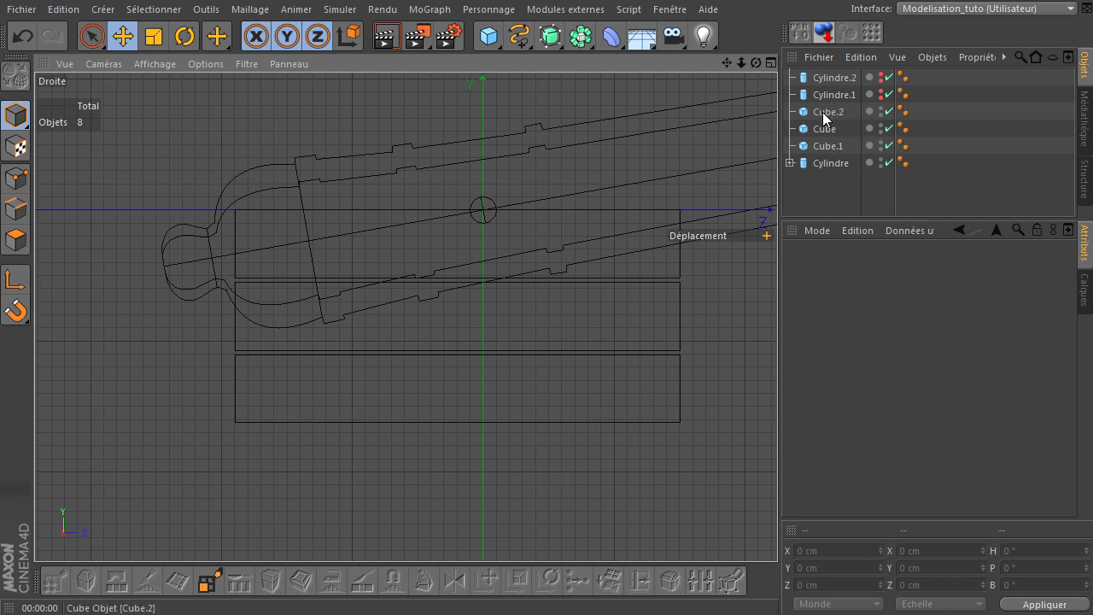
click(406, 421)
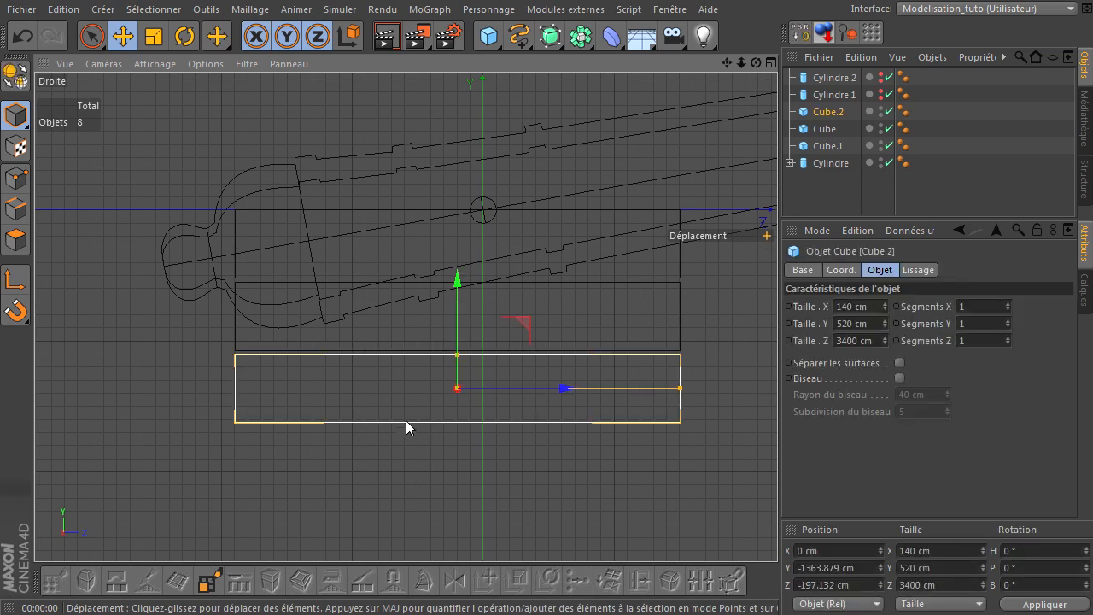
double_click(827, 113)
text(bas)
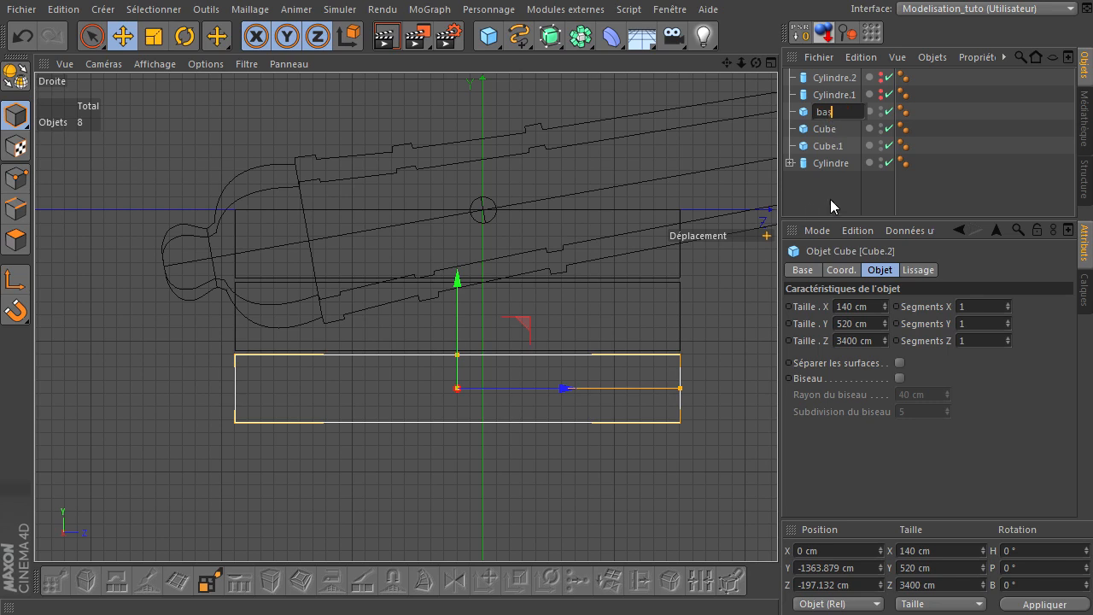
key(Return)
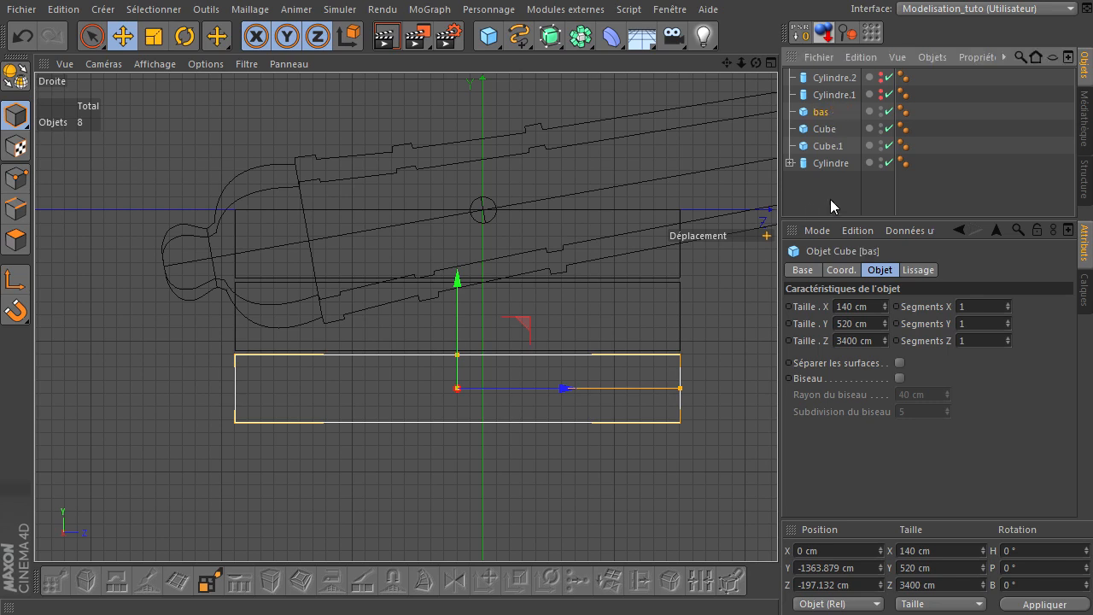
click(601, 216)
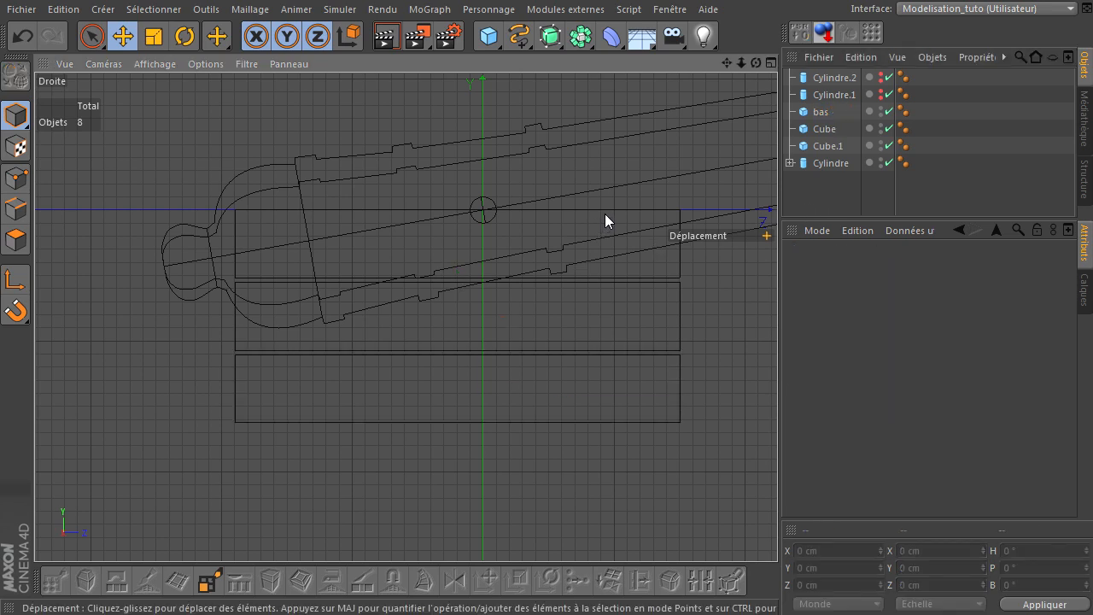
Rename the uppermost cube as "haut" and the middle cube as "centre"
click(606, 218)
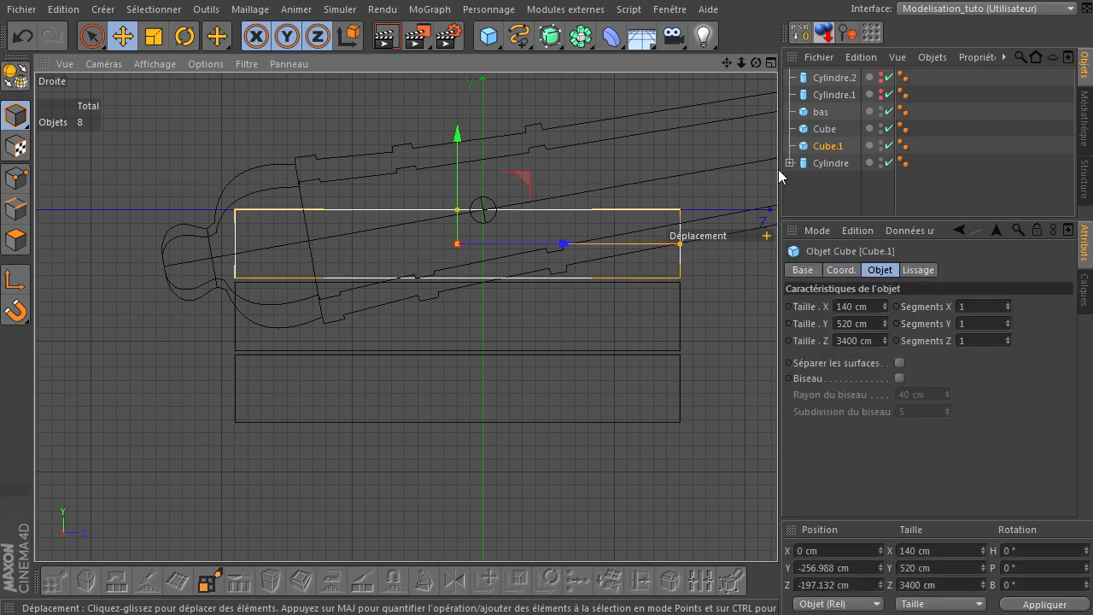
double_click(827, 147)
text(haut)
key(Return)
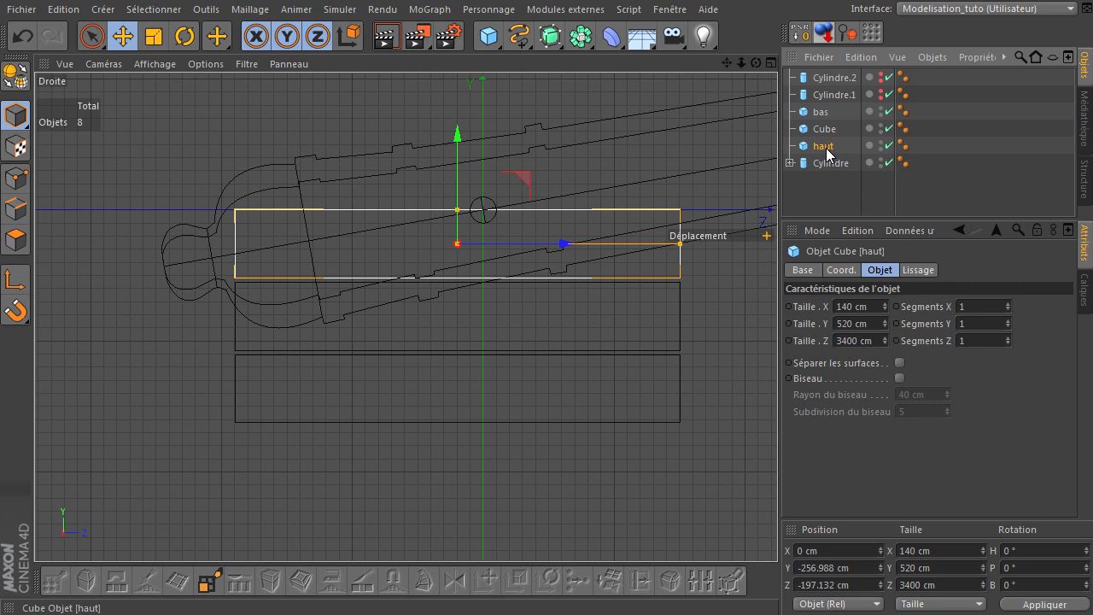
double_click(825, 129)
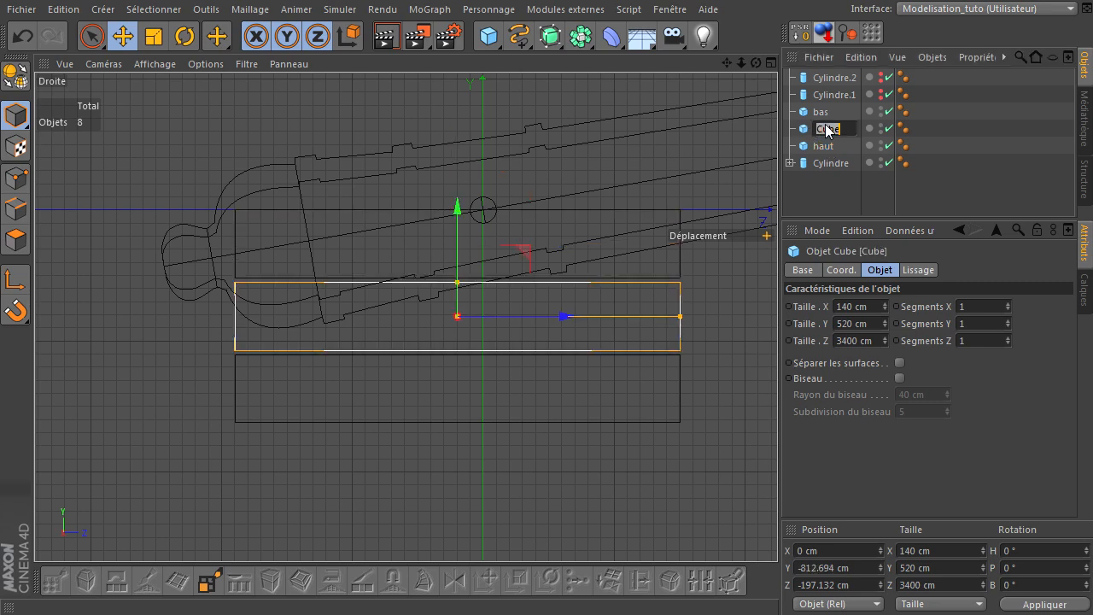
text(centre)
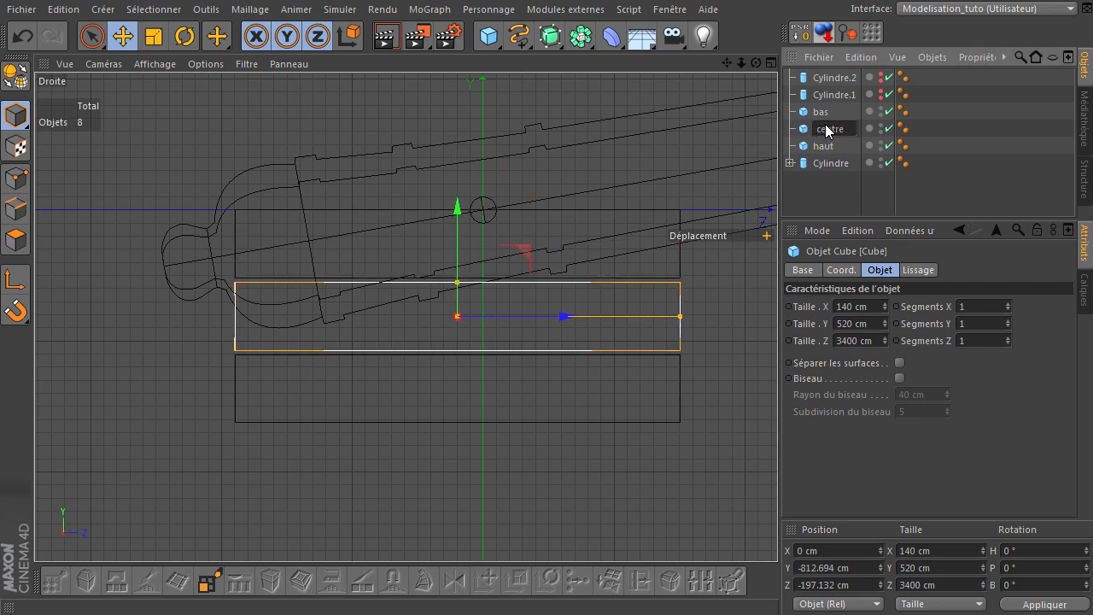
key(Return)
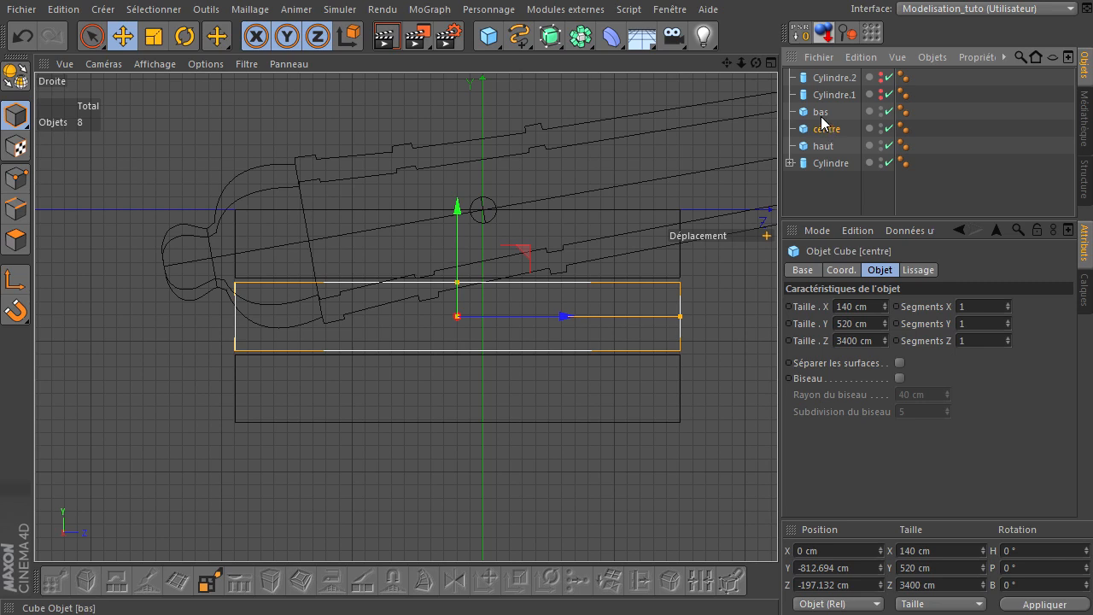
Make the "bas" cube editable and switch to polygon mode
click(820, 112)
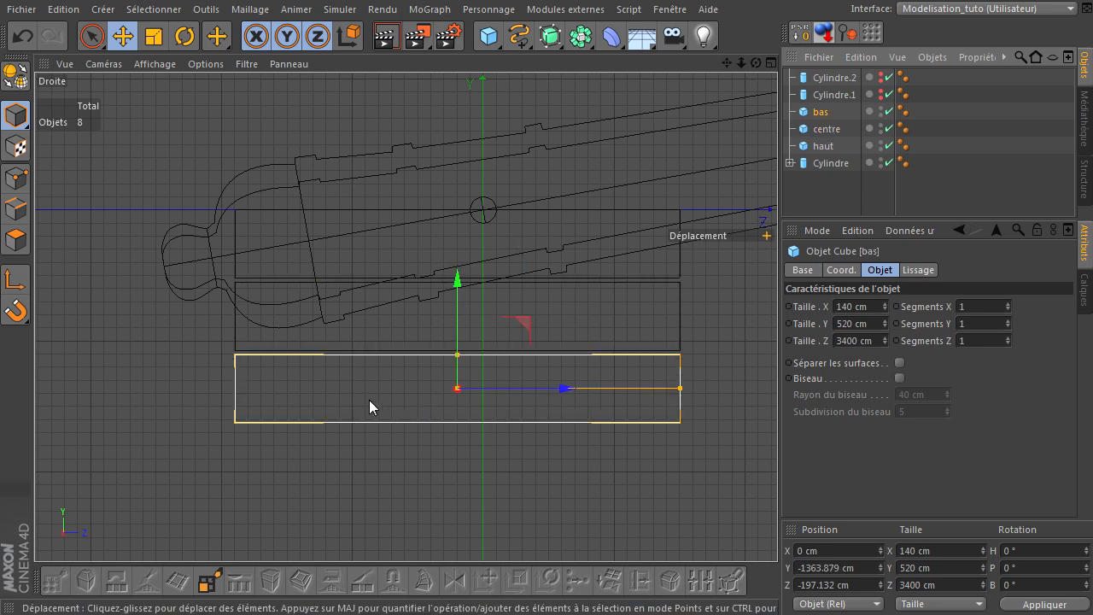
click(15, 81)
click(19, 243)
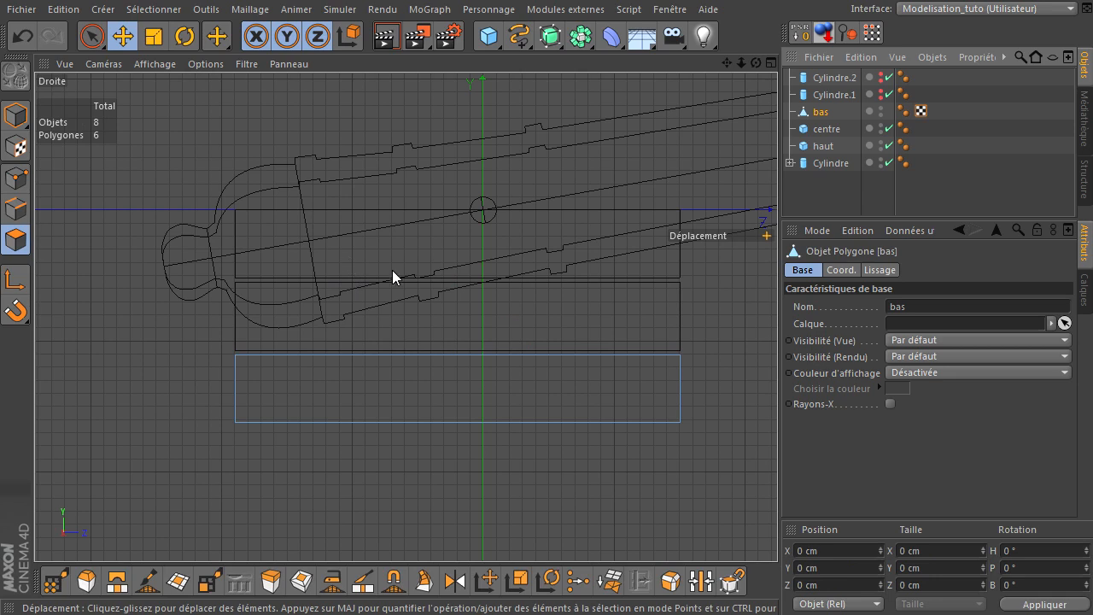
Cut the "bas" block vertically at the middle of its length using the Knife in Boucle mode
key(k)
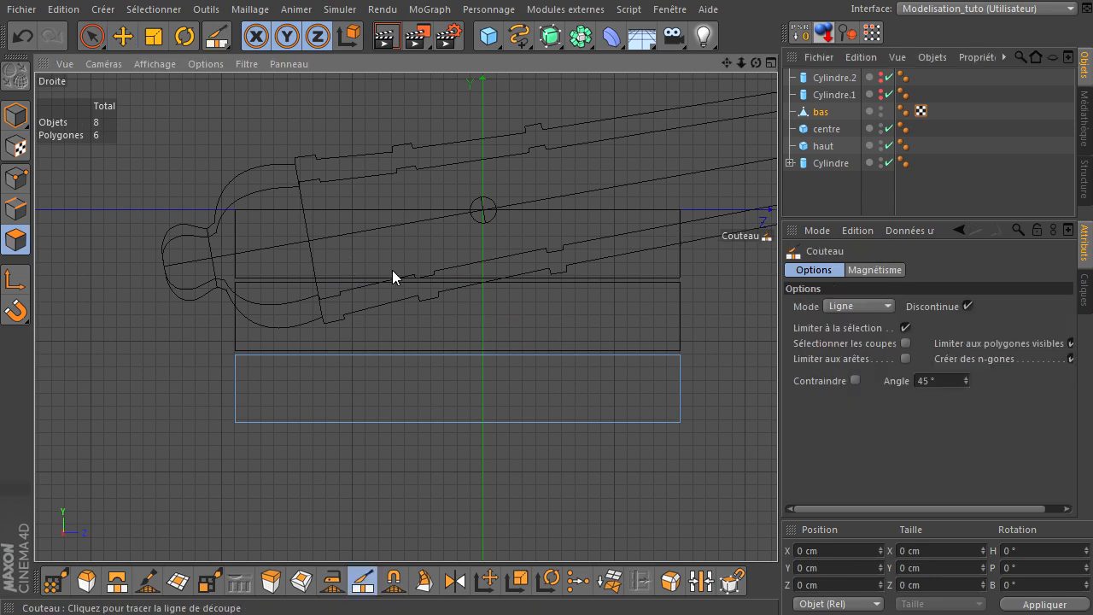
click(861, 304)
click(845, 373)
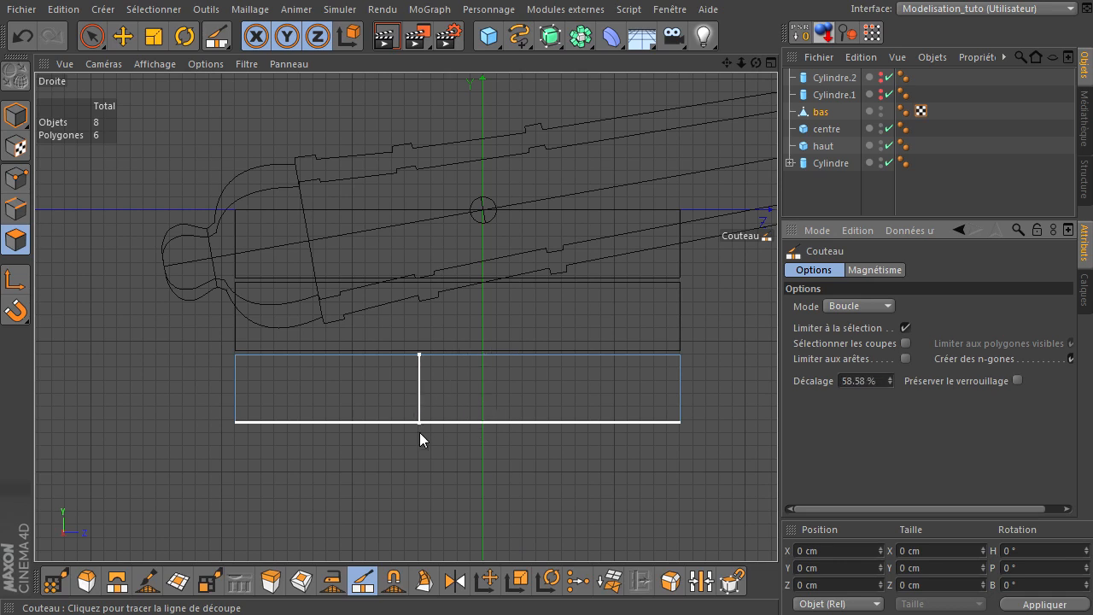
click(453, 441)
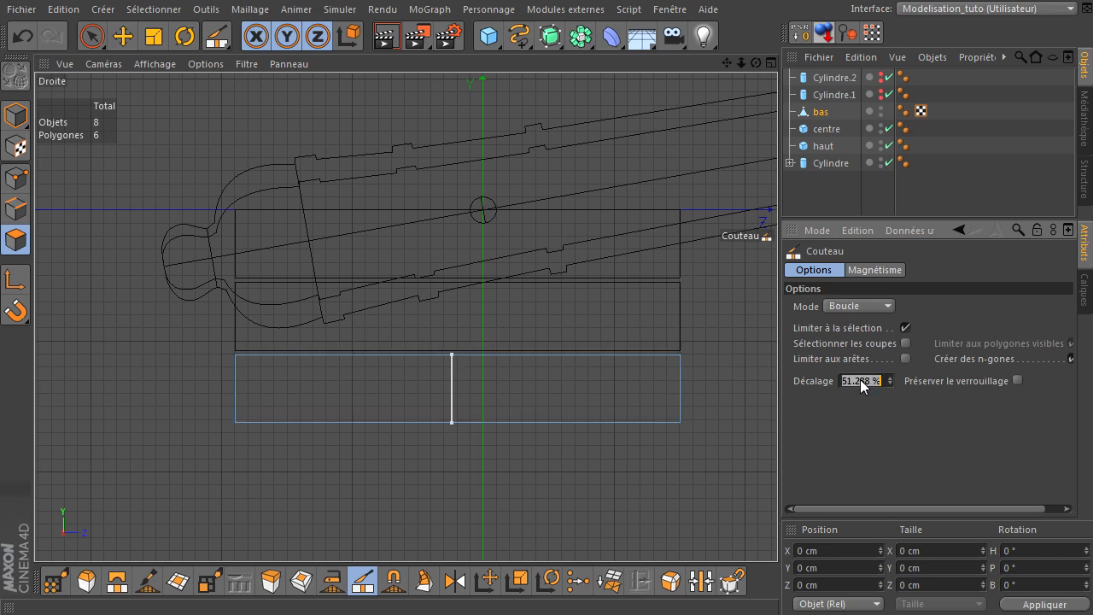
key(Return)
click(608, 495)
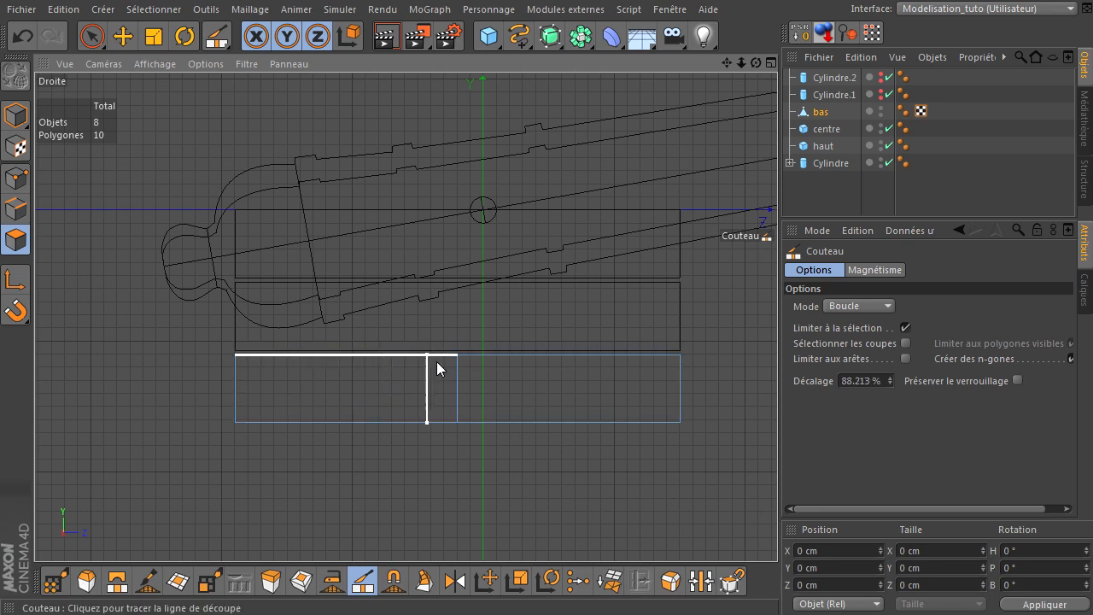
click(93, 37)
click(300, 425)
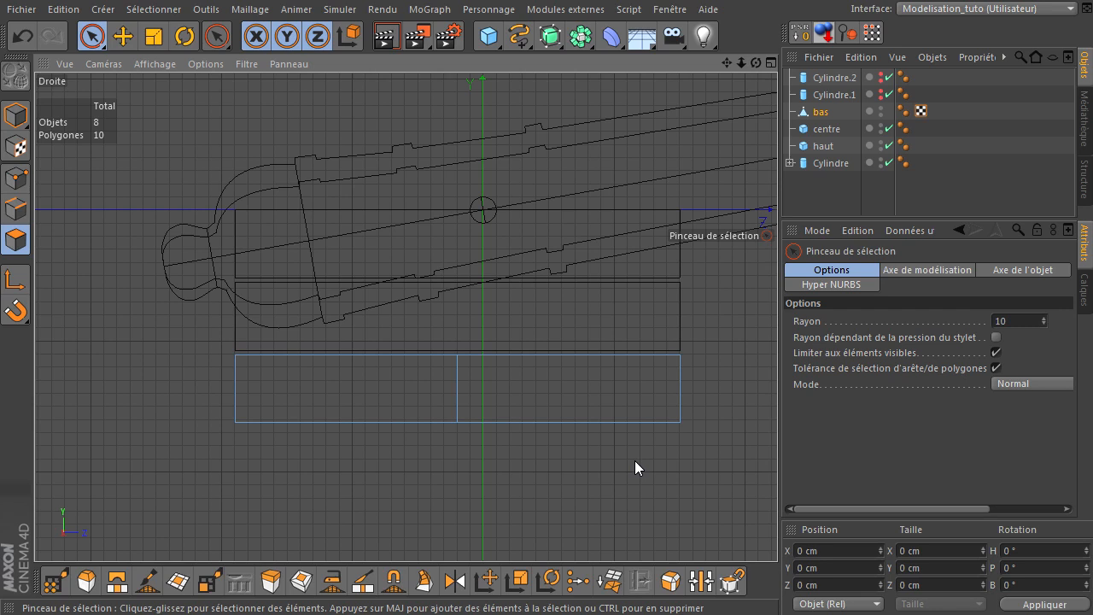
Open the choice of spline shapes for creating a new spline
click(518, 36)
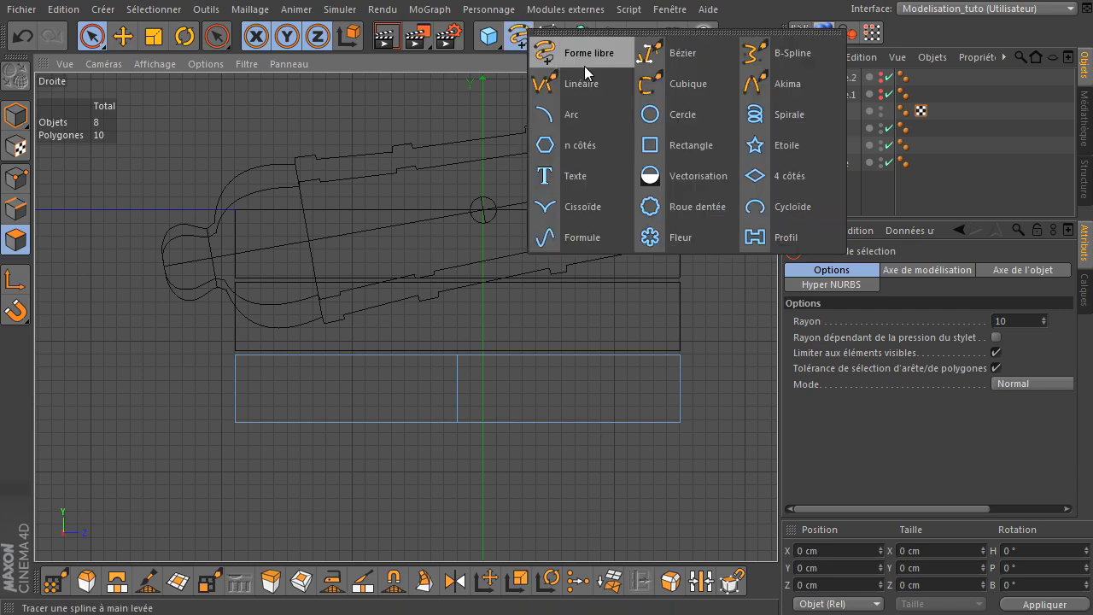
Draw a two-point linear spline running roughly horizontally across the lower part of the bas block
click(590, 84)
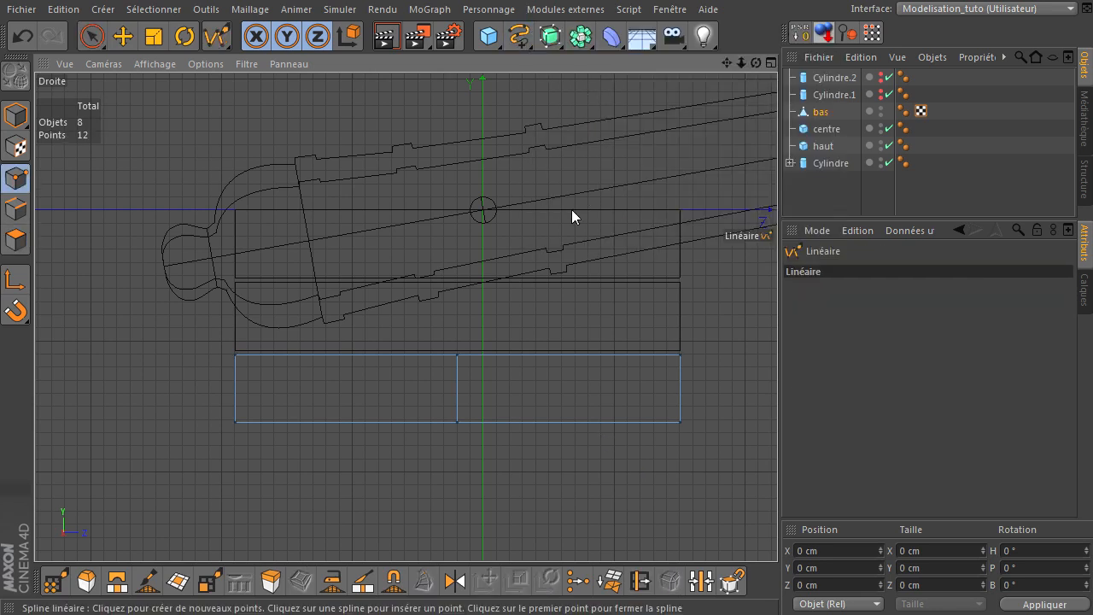
click(287, 406)
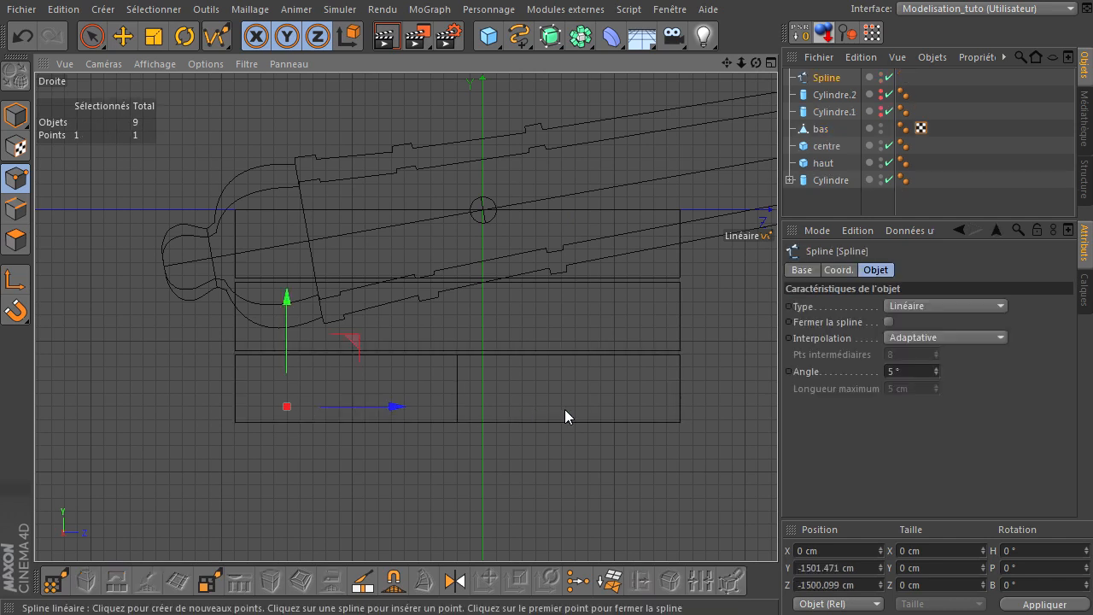
click(624, 404)
Select the spline's start point and set its position to Y -1500 cm and Z -1500 cm
click(89, 37)
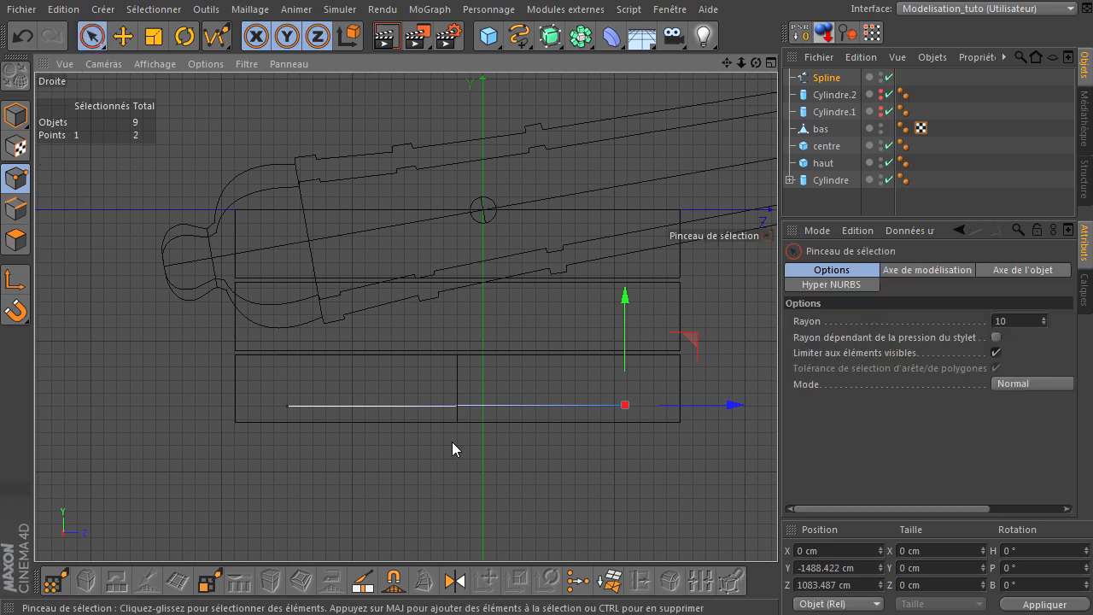
click(287, 406)
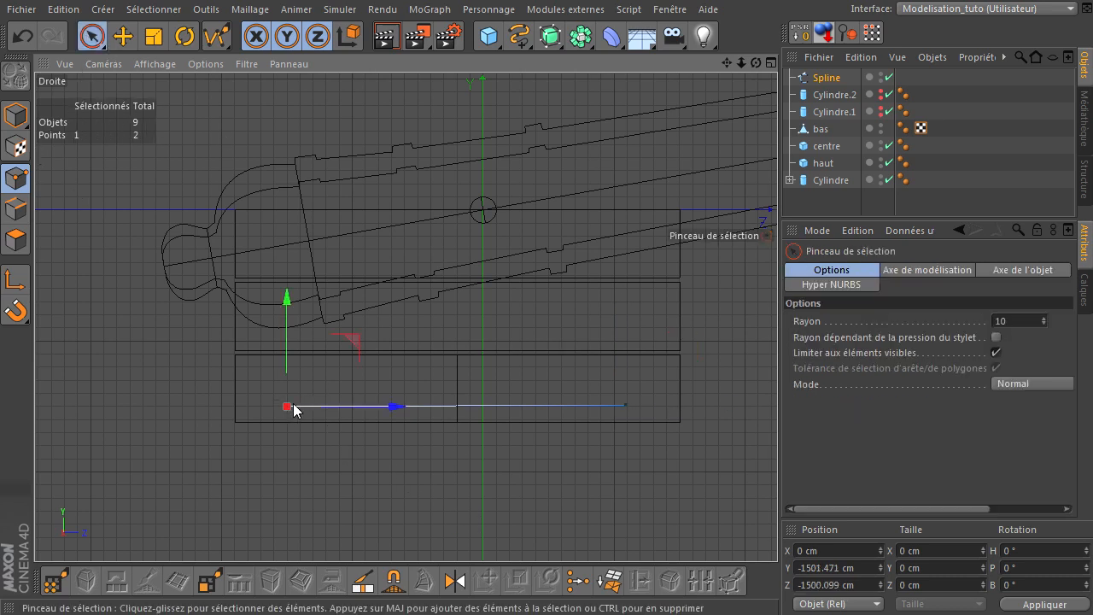
double_click(850, 568)
text(-1500)
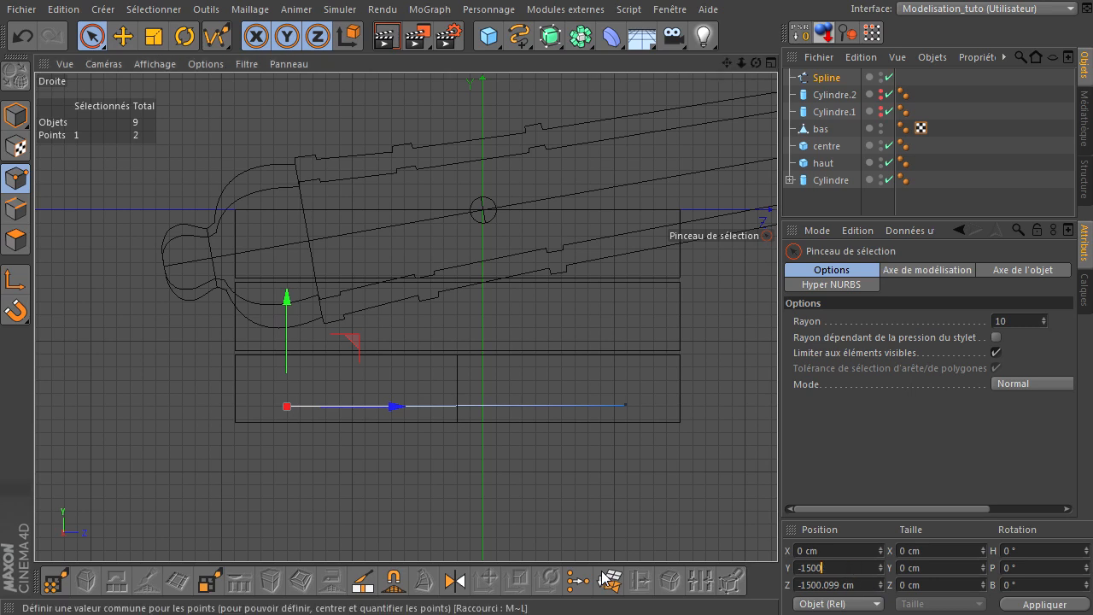
key(Return)
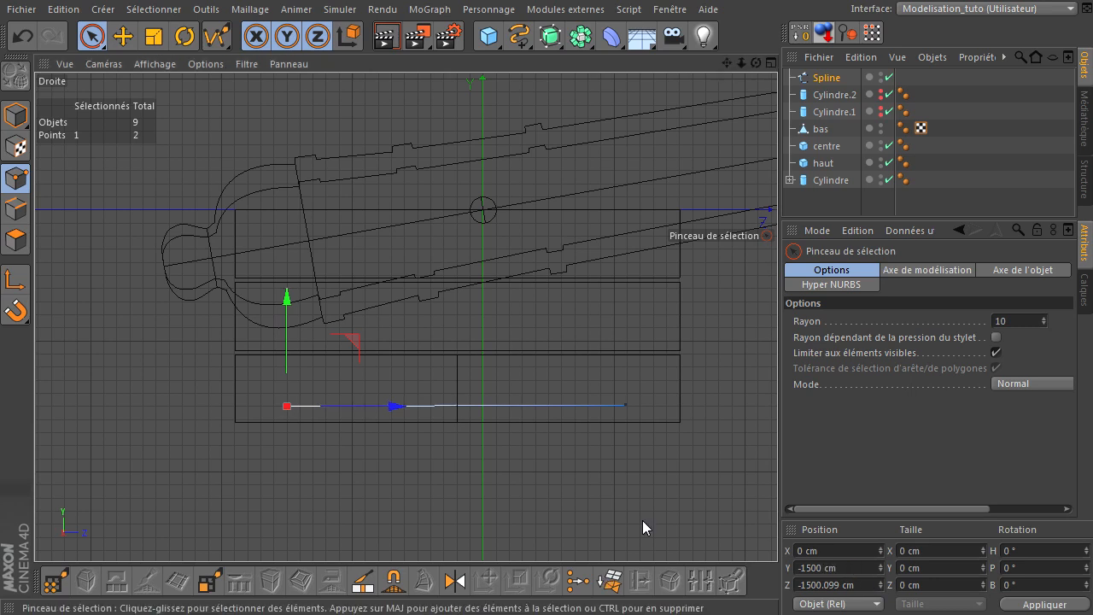
double_click(811, 585)
text(1)
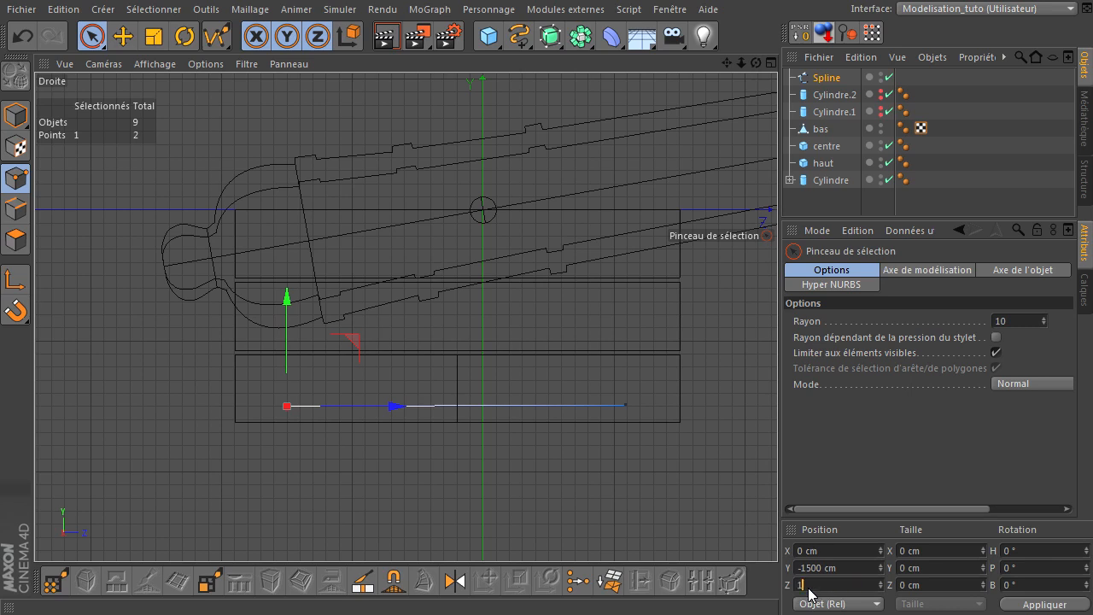
key(BackSpace)
text(-1500)
key(Return)
Set the spline's other end point to Y -1500 cm and Z 1080 cm, and deselect it
click(629, 402)
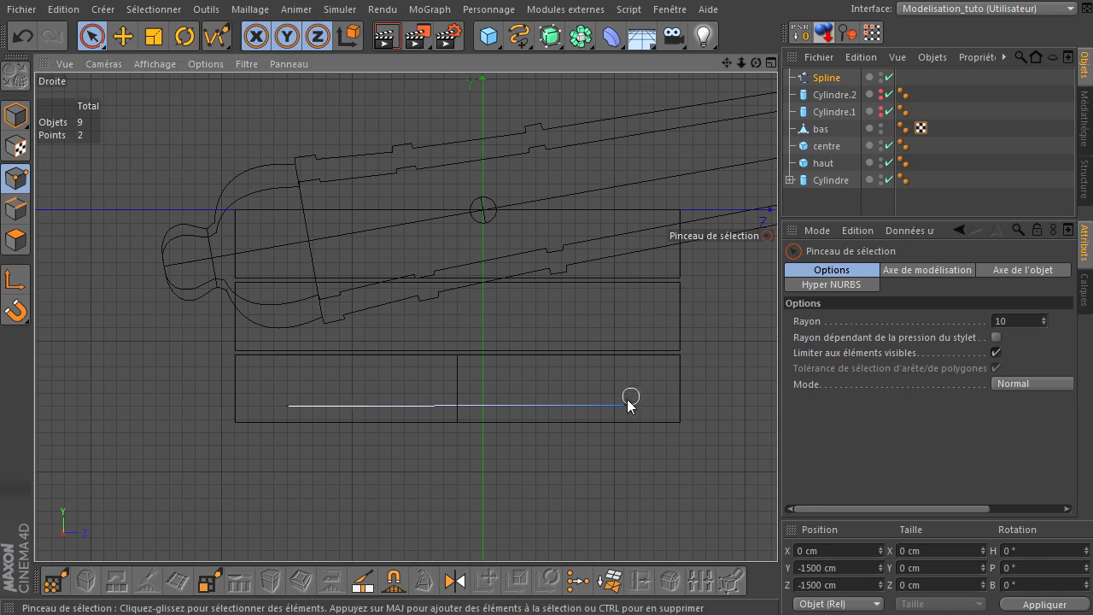
double_click(844, 574)
text(-1)
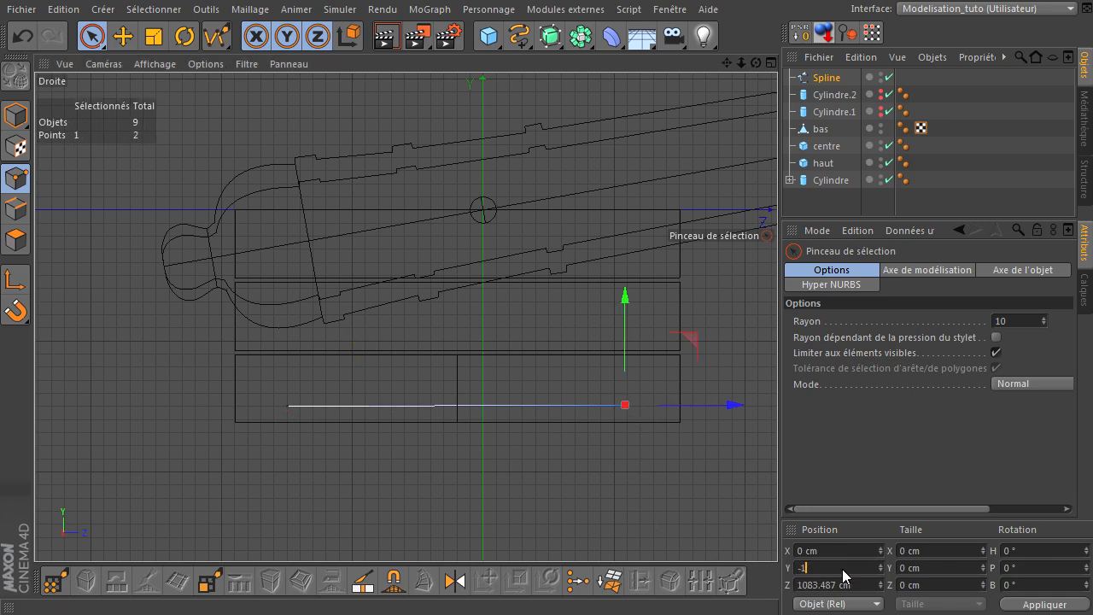
text(500)
double_click(842, 586)
text(1080)
key(Return)
click(598, 506)
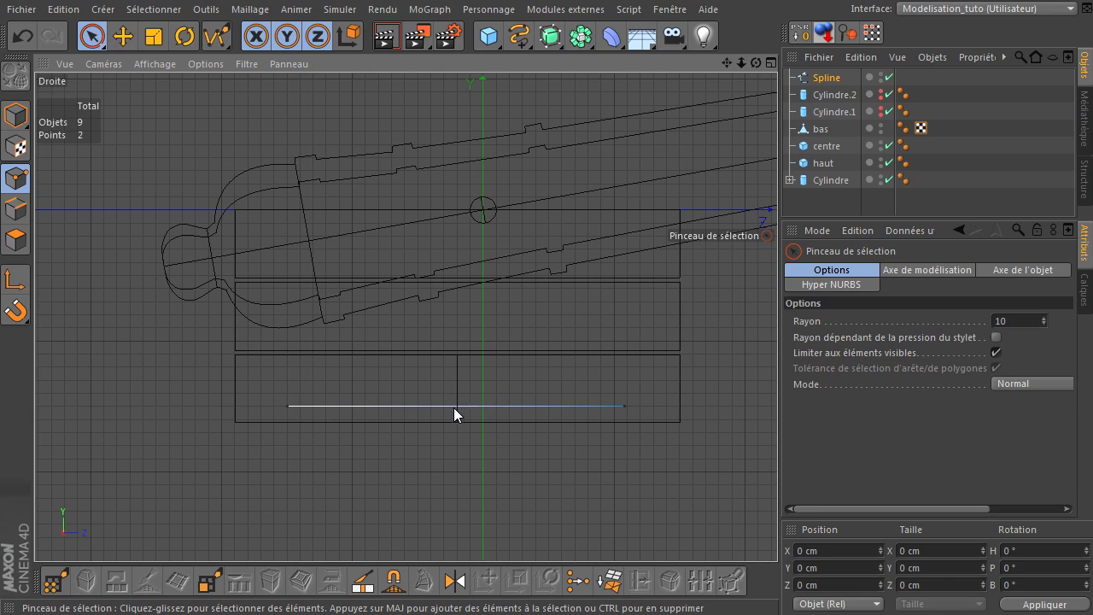
Select both spline end points and subdivide the segment to add a point at its middle
scroll(454, 407, up, 4)
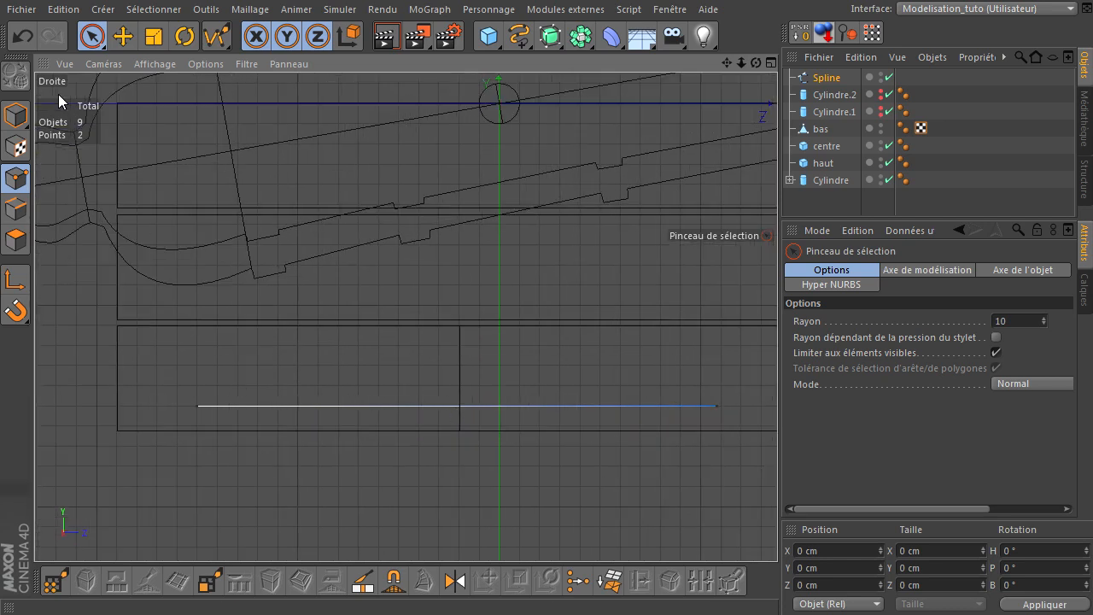
click(197, 414)
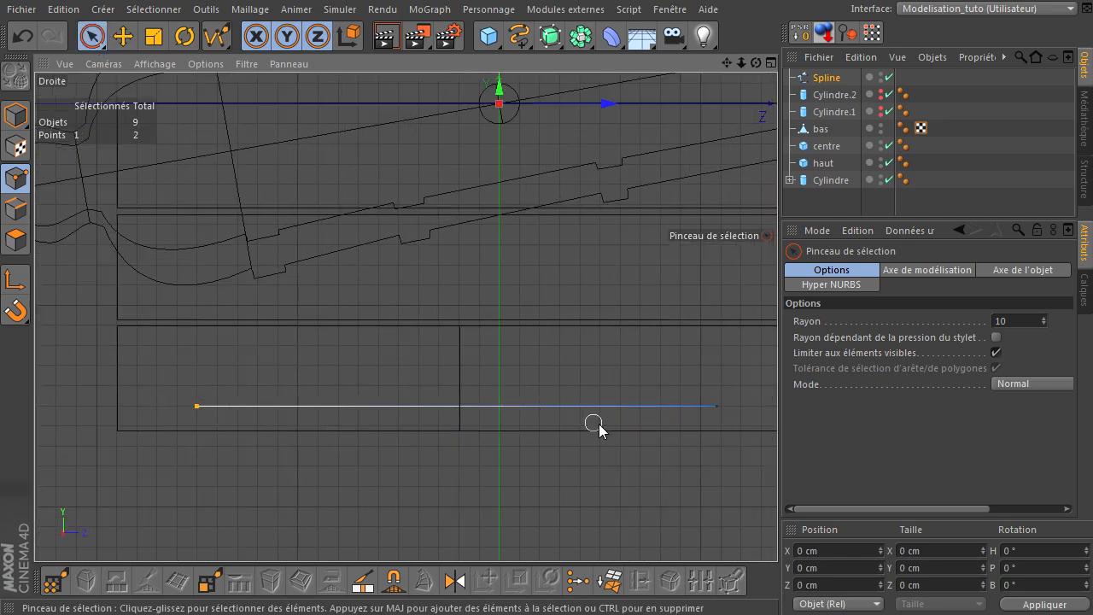
shift+click(719, 406)
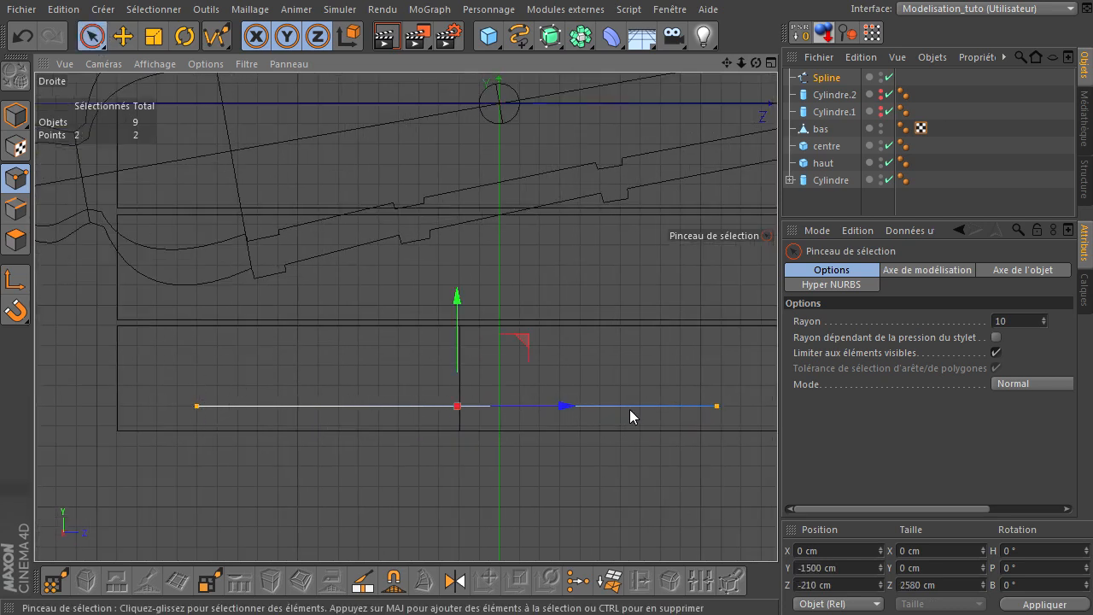
click(256, 10)
mouse_move(262, 53)
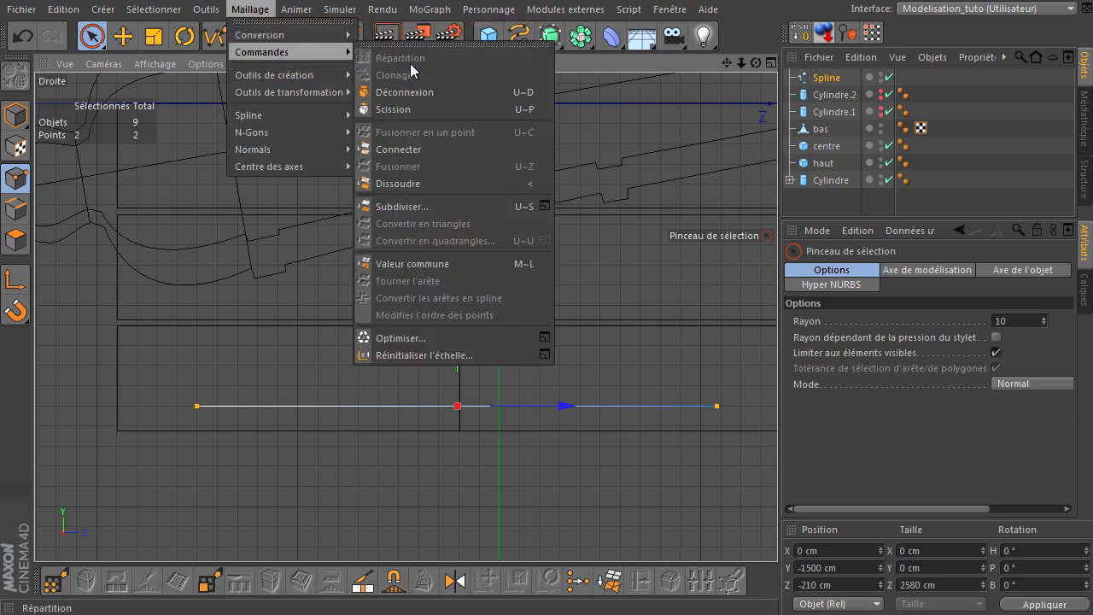
click(430, 206)
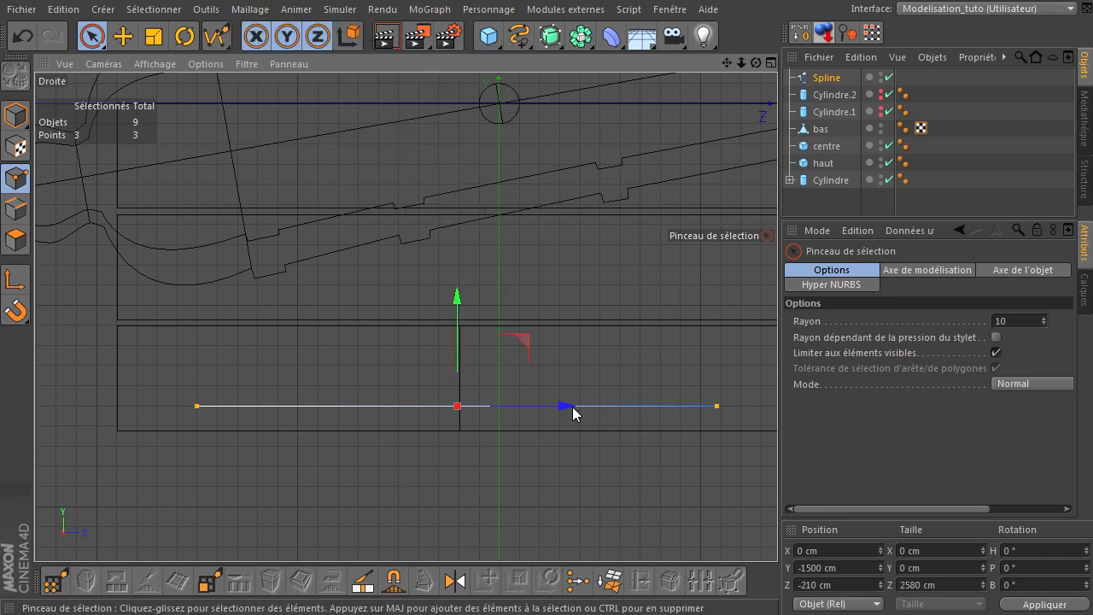
Select only the spline's middle point and raise it vertically to about Y -1280 cm
click(496, 492)
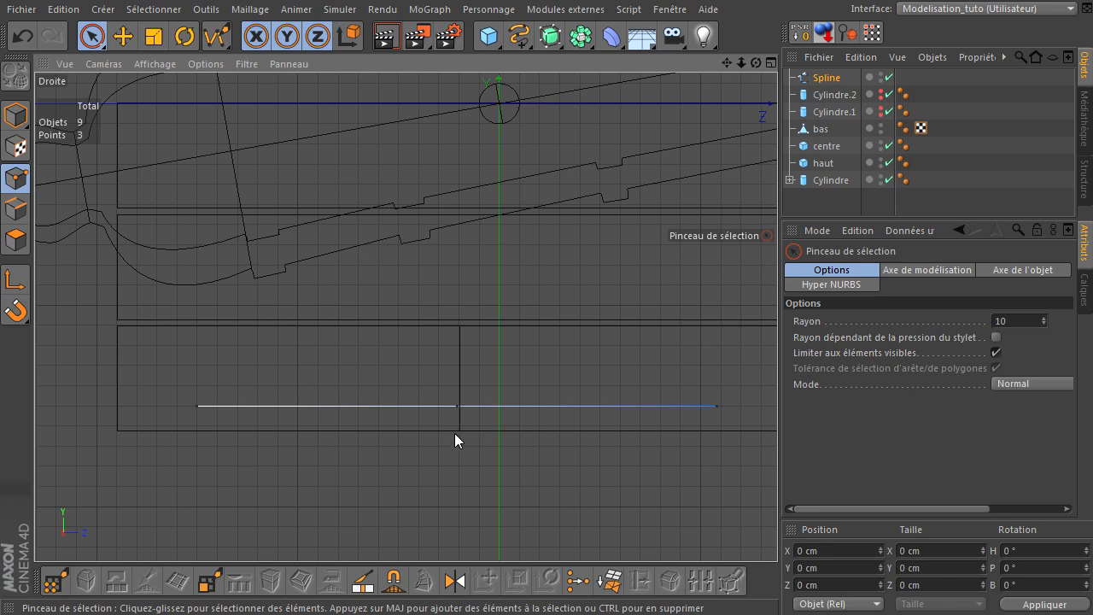
click(456, 406)
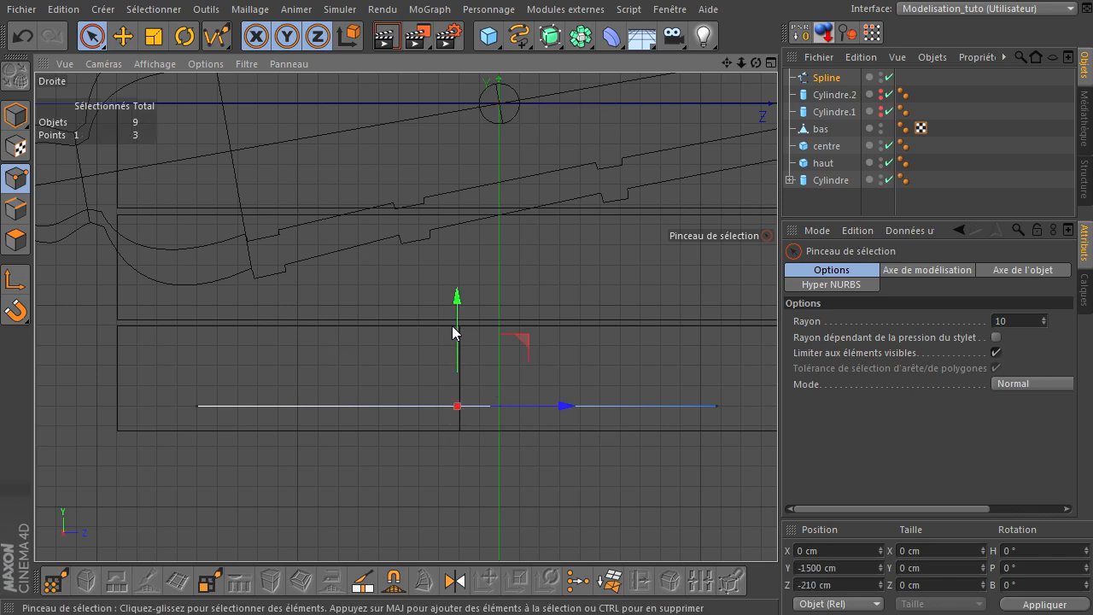
drag(452, 326, 455, 281)
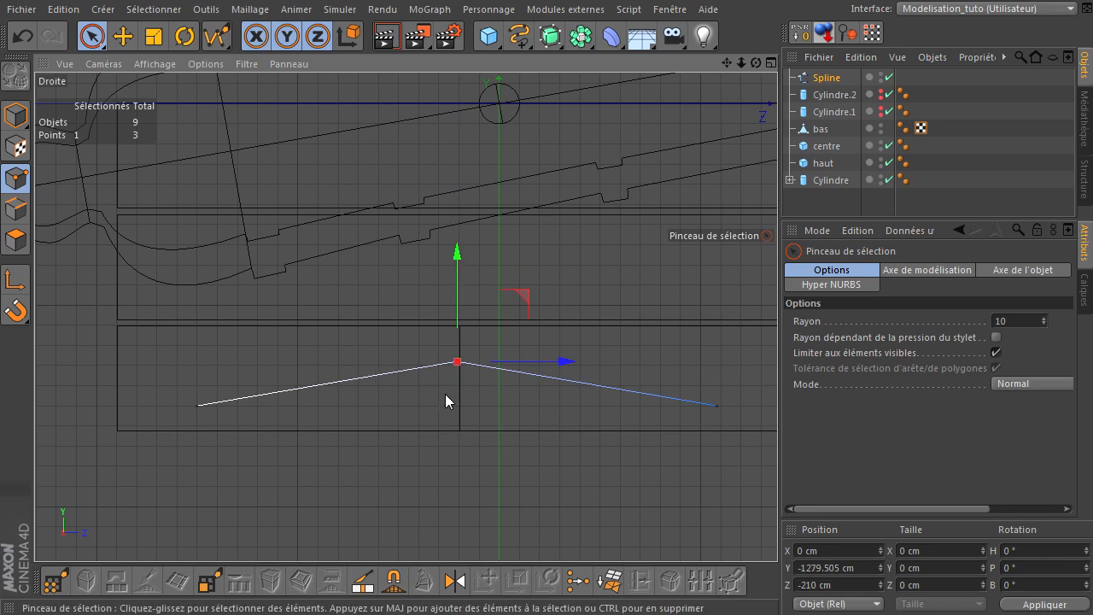
Apply soft interpolation to the spline's middle point and lengthen its tangents horizontally to form a wide, flat arch
right_click(444, 387)
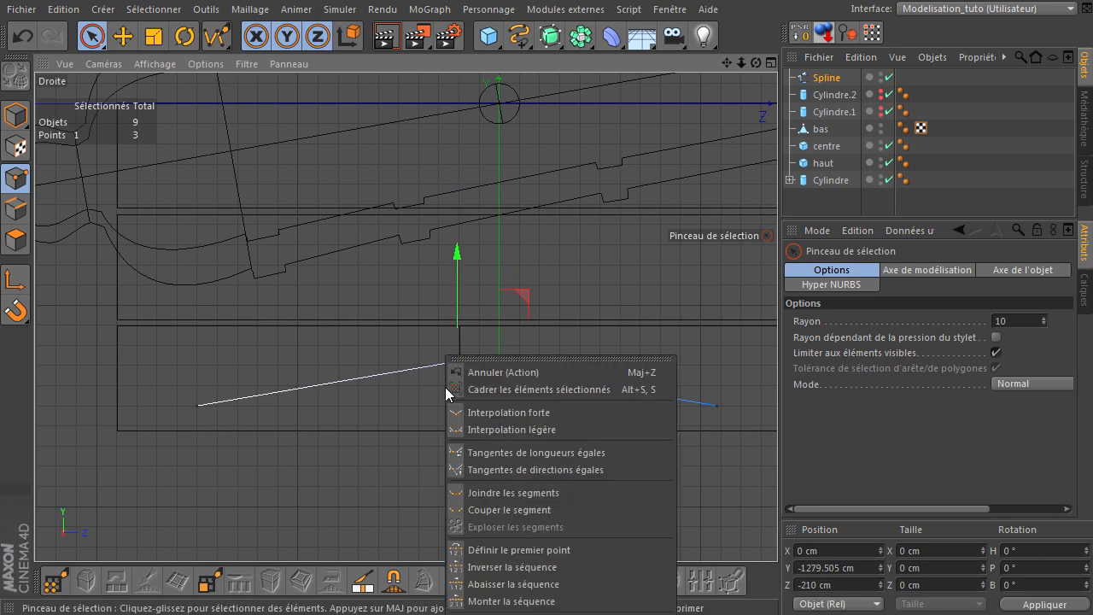
click(498, 430)
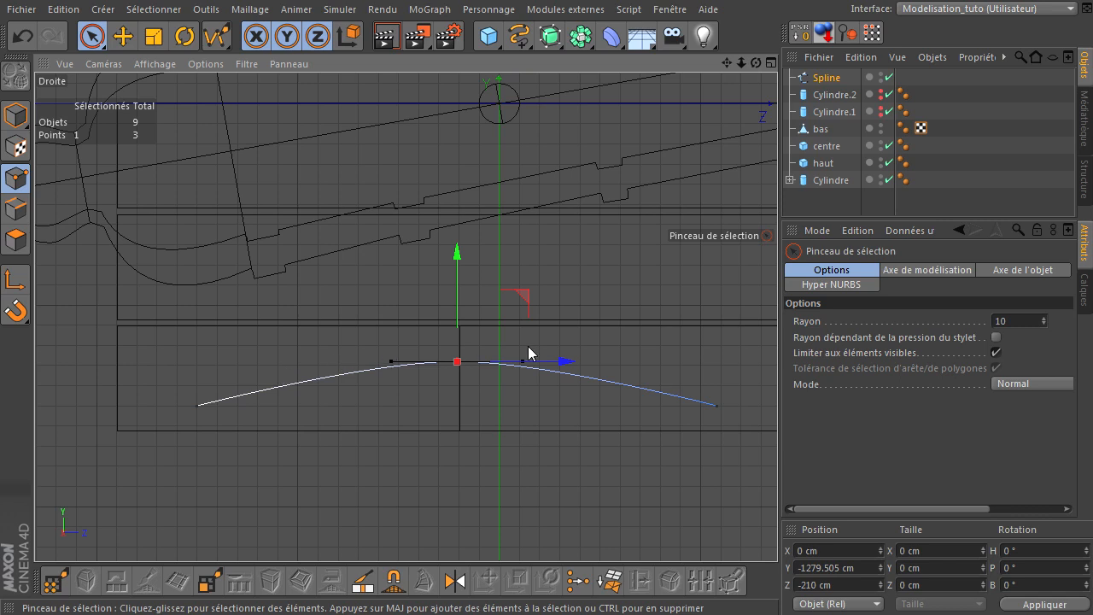
click(125, 41)
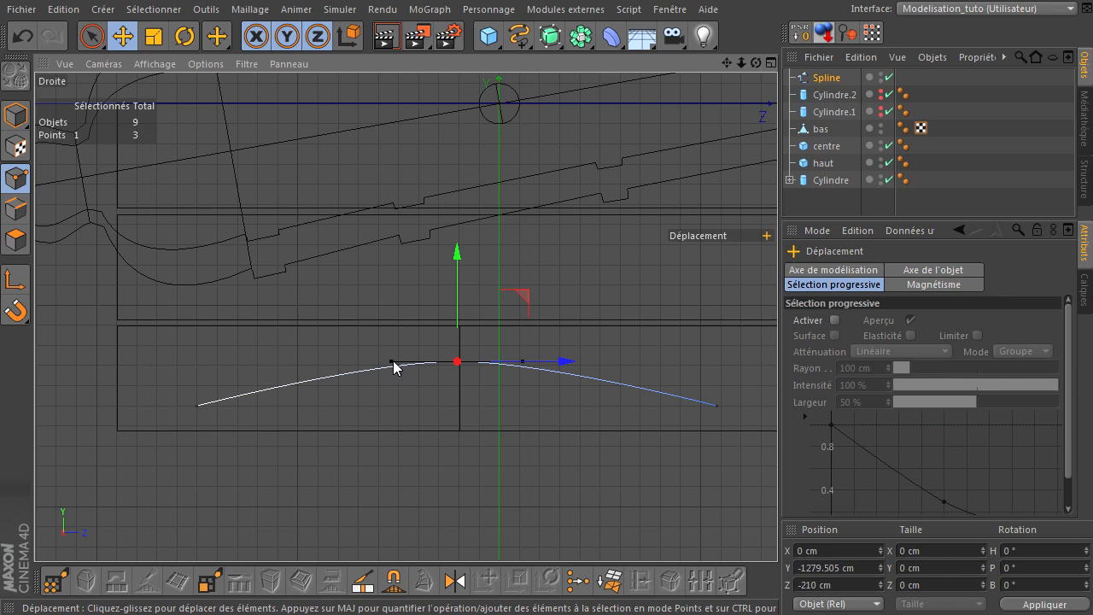
drag(392, 360, 254, 362)
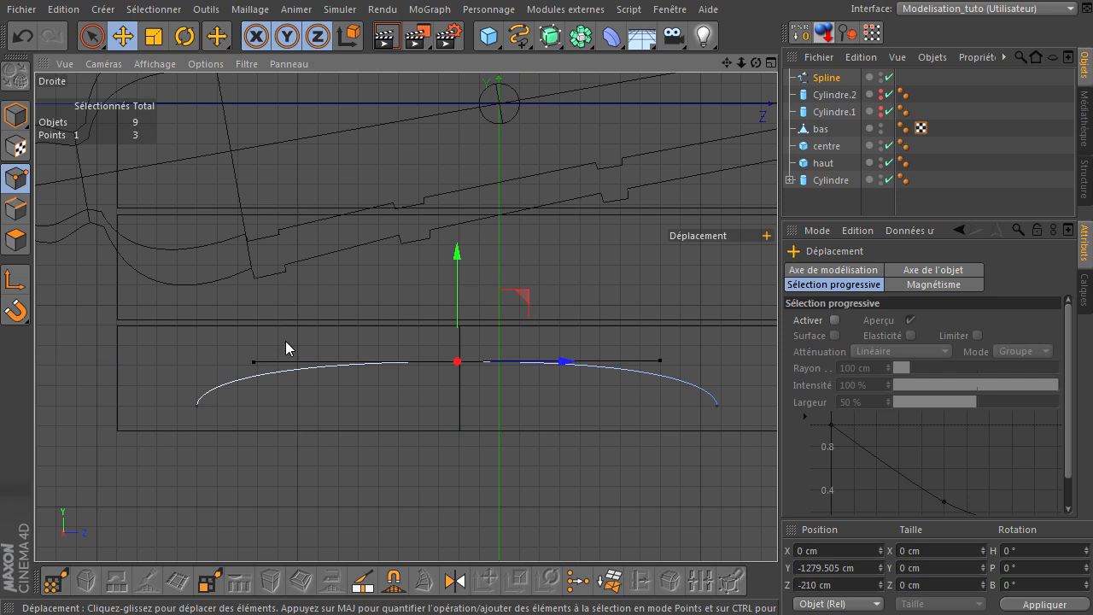
Move the whole spline down to about Y -149 cm so its ends reach the underside of the bas block, and deselect it
click(15, 115)
scroll(514, 282, down, 4)
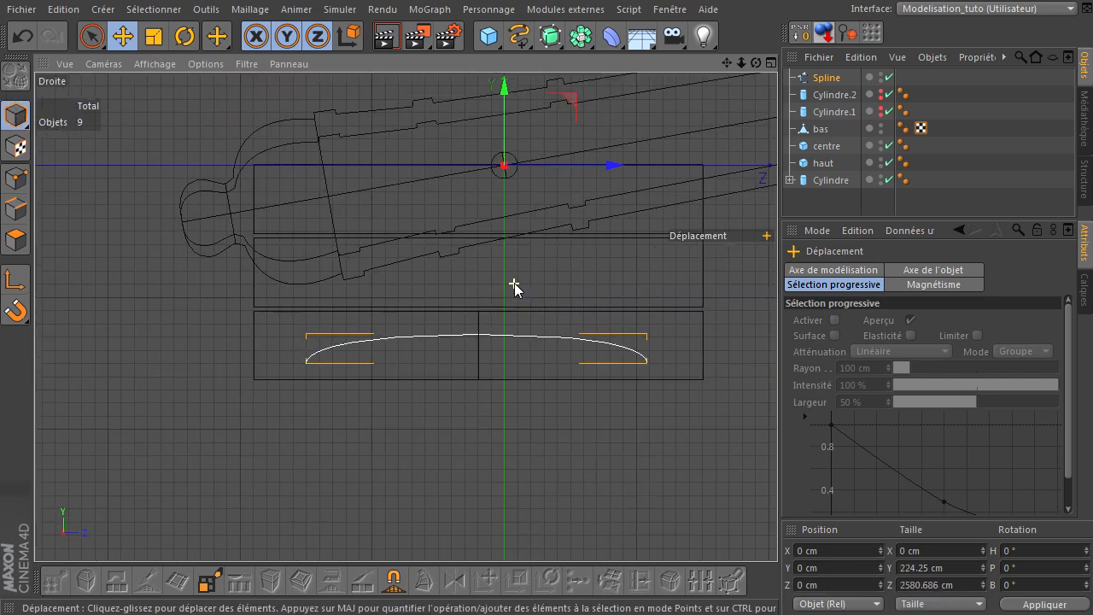
drag(504, 99, 505, 110)
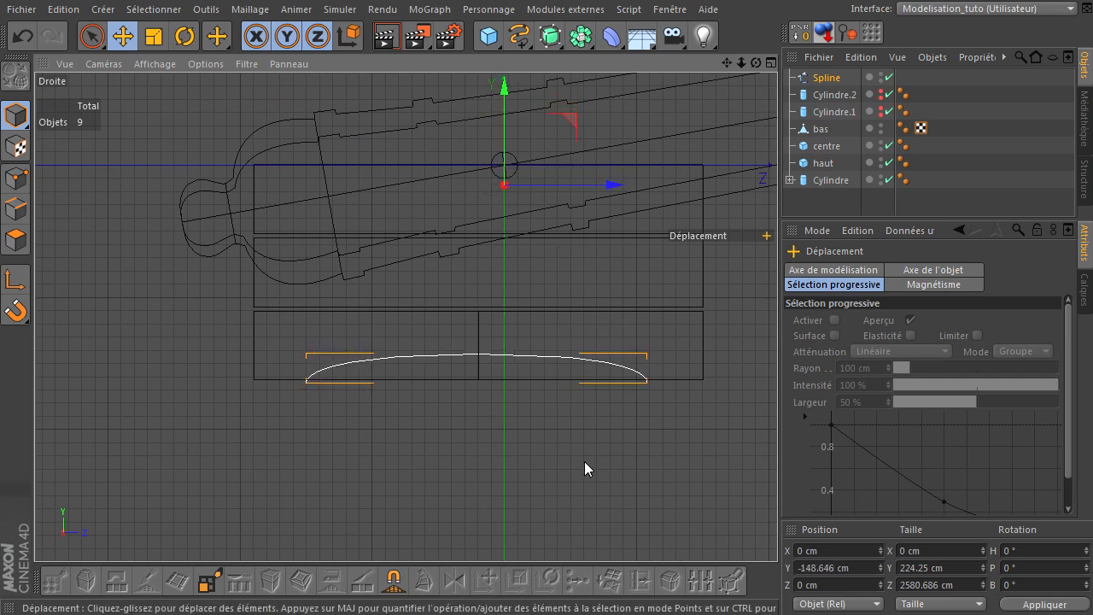
click(679, 385)
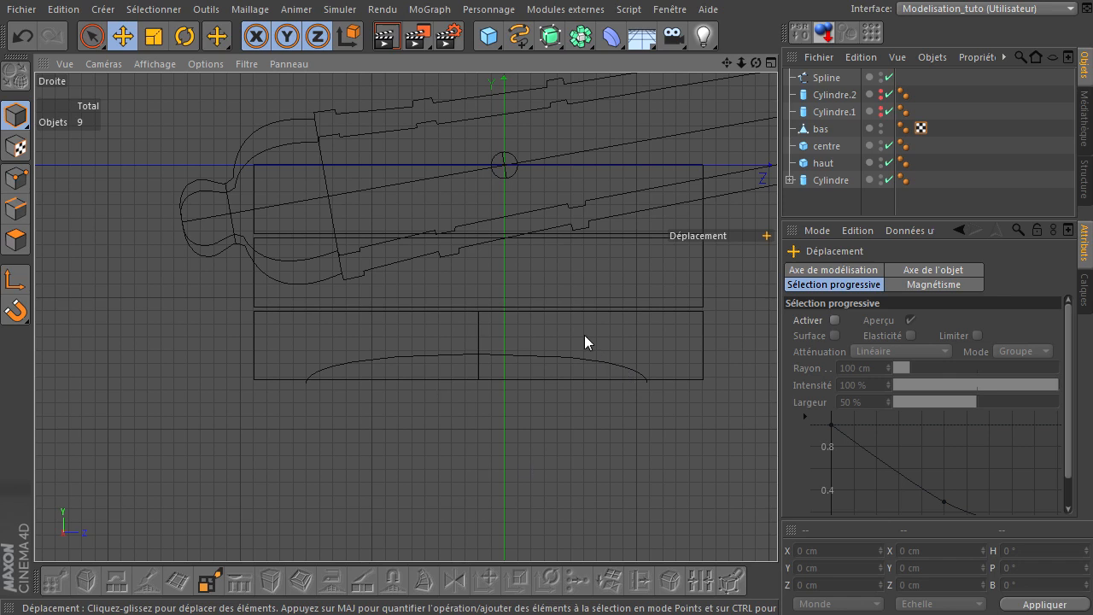
Select the central vertical edge loop of the bas object in edge mode
click(431, 379)
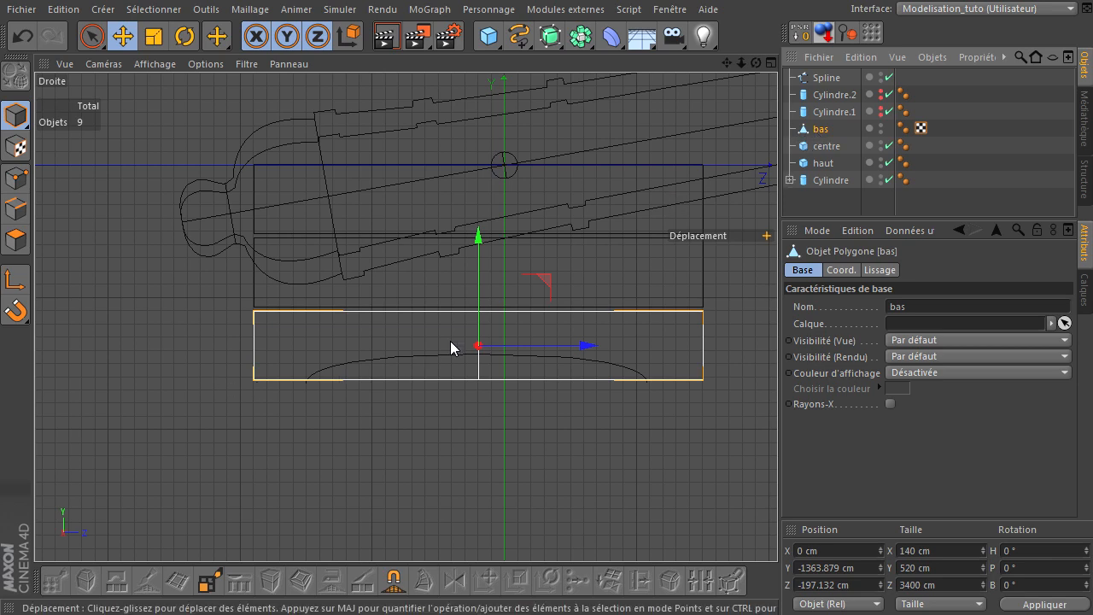
scroll(450, 346, up, 2)
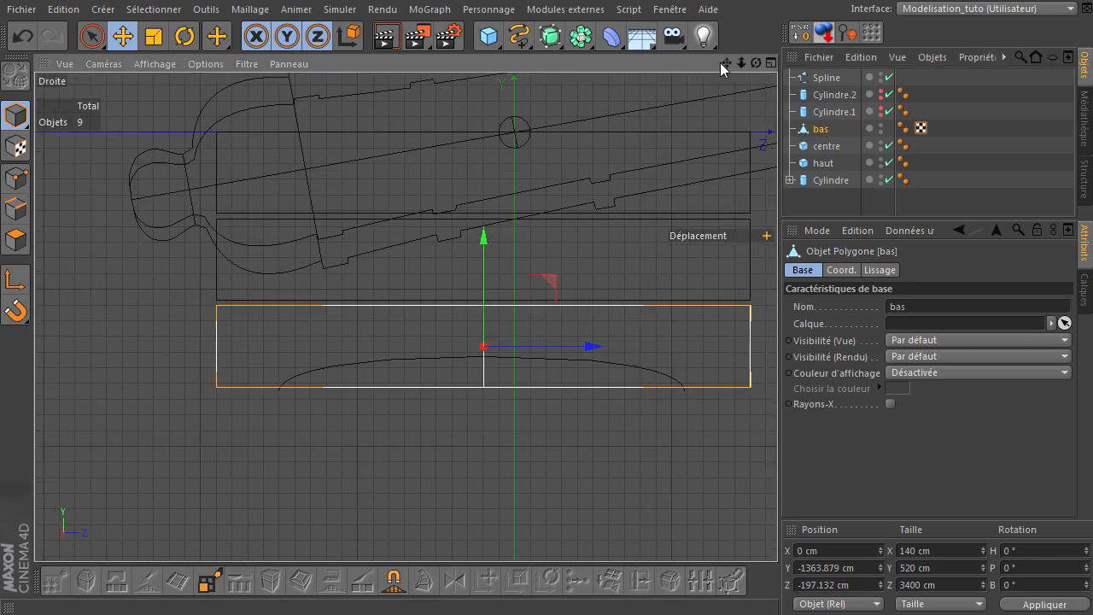
drag(725, 63, 702, 65)
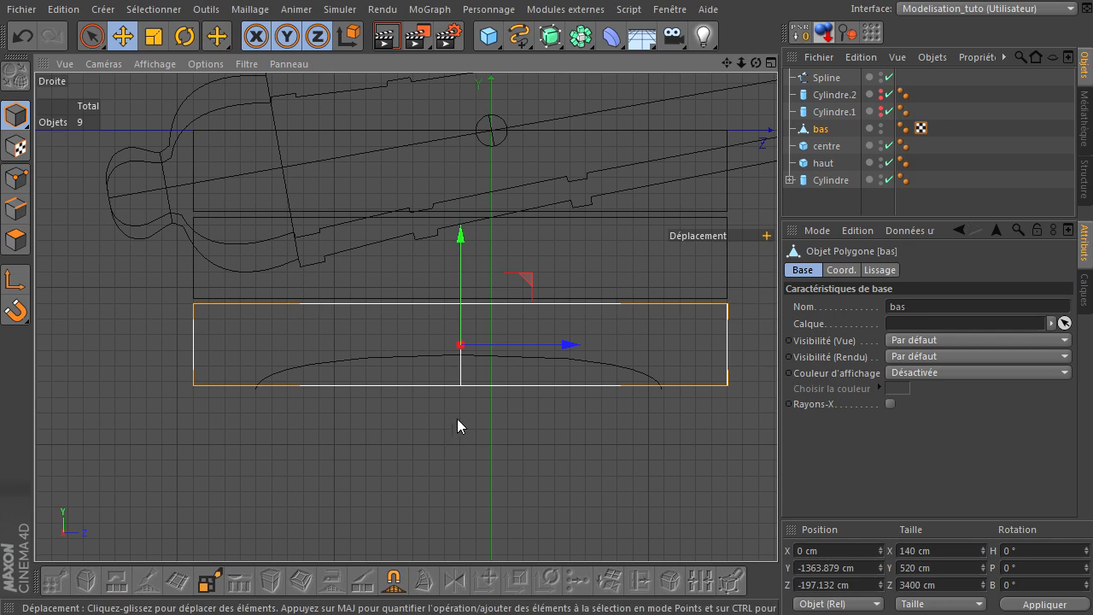
click(16, 208)
key(m)
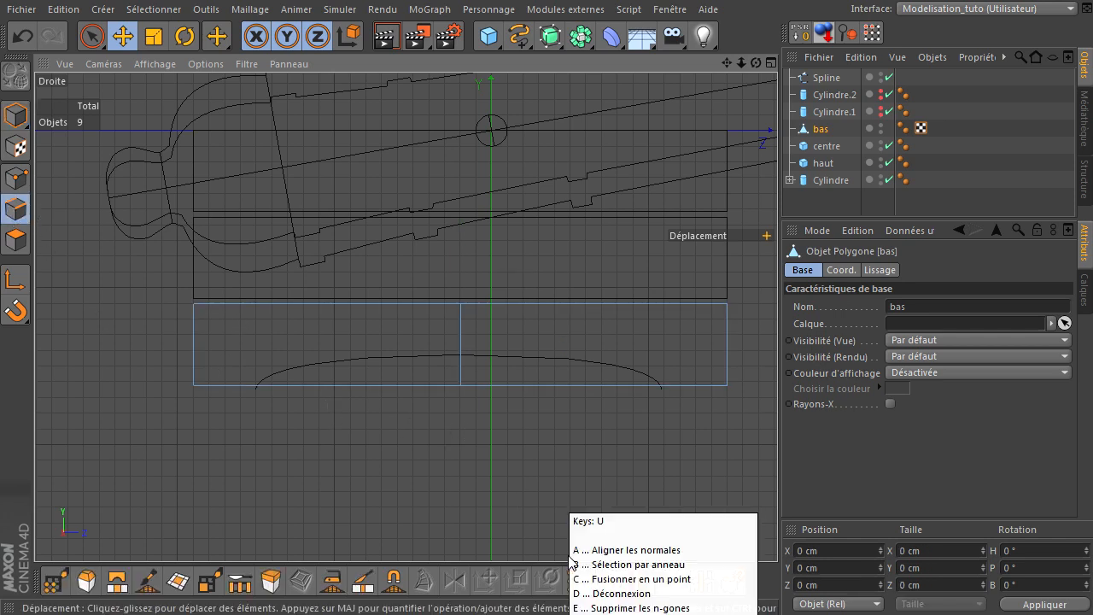
key(l)
click(460, 328)
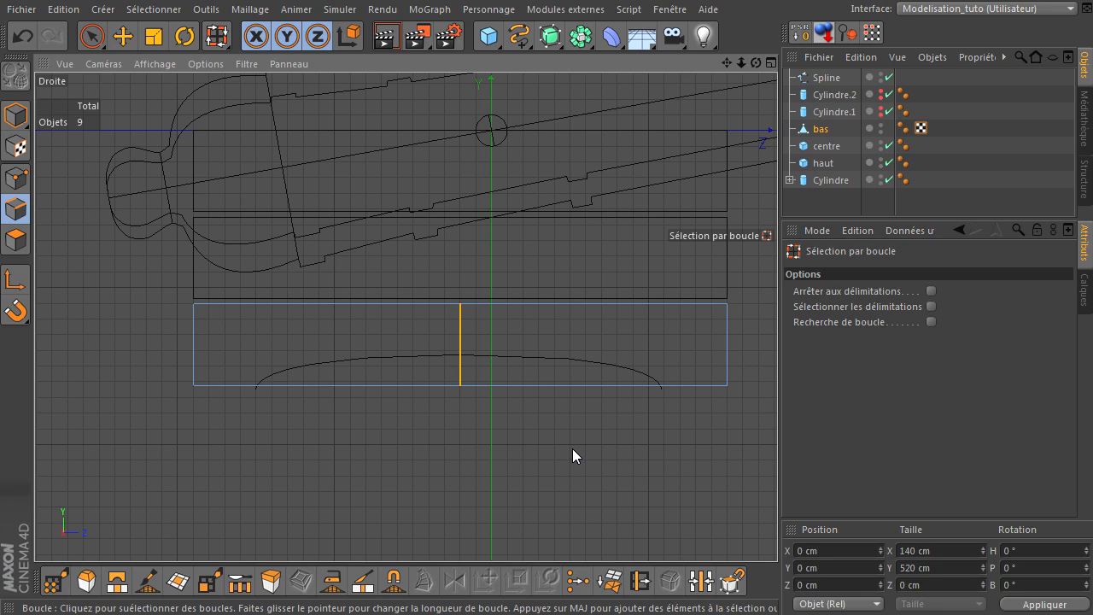
Bevel the central edge loop with an inner offset of 1289 cm, so the two edges align with the arch ends
key(m)
key(s)
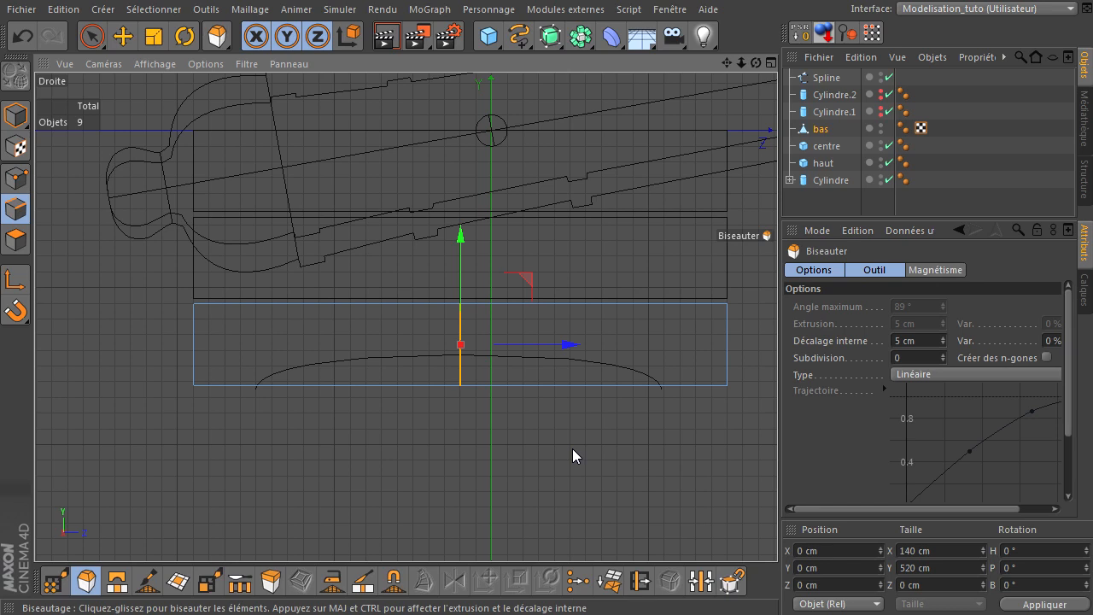
drag(531, 444, 777, 418)
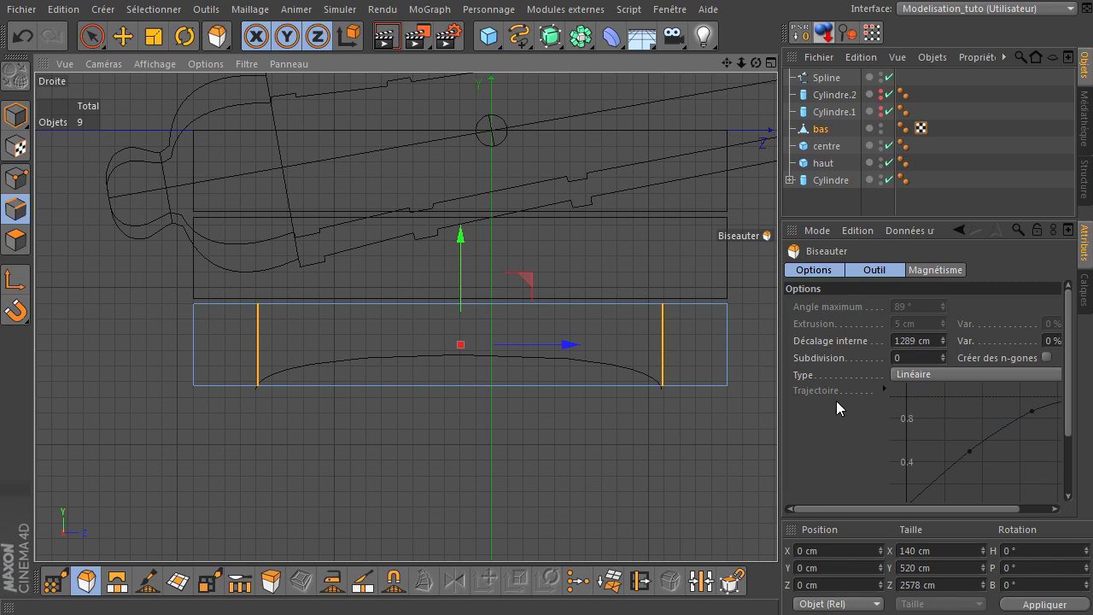
Set the bevel subdivision to 10 and deselect the bevelled edges
click(944, 354)
click(944, 354)
click(944, 353)
click(944, 353)
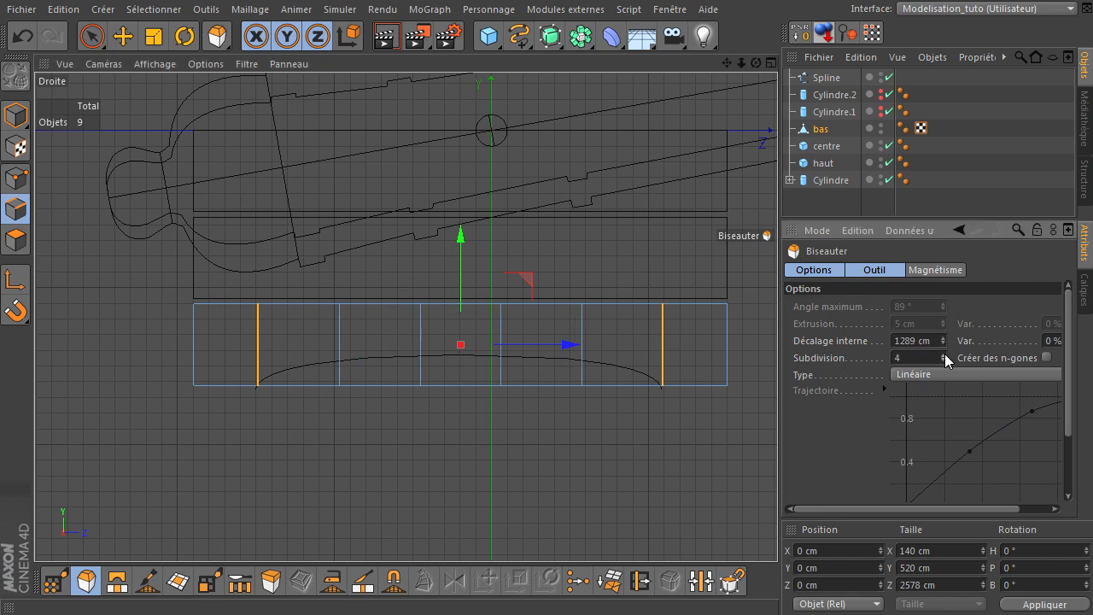
click(944, 354)
click(944, 353)
click(944, 353)
click(944, 353)
click(944, 354)
click(945, 354)
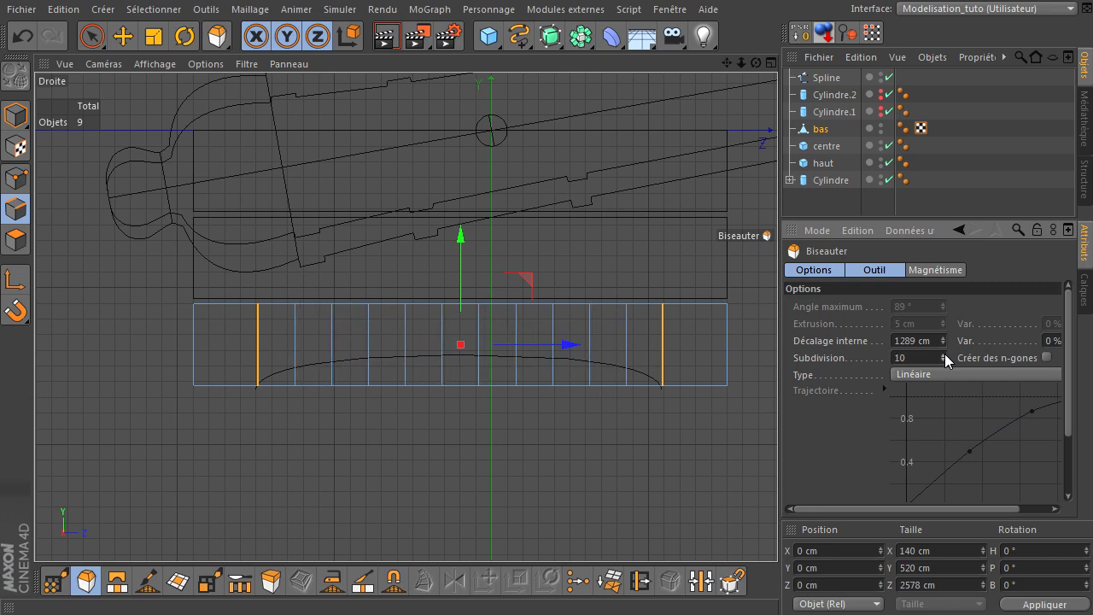
click(421, 445)
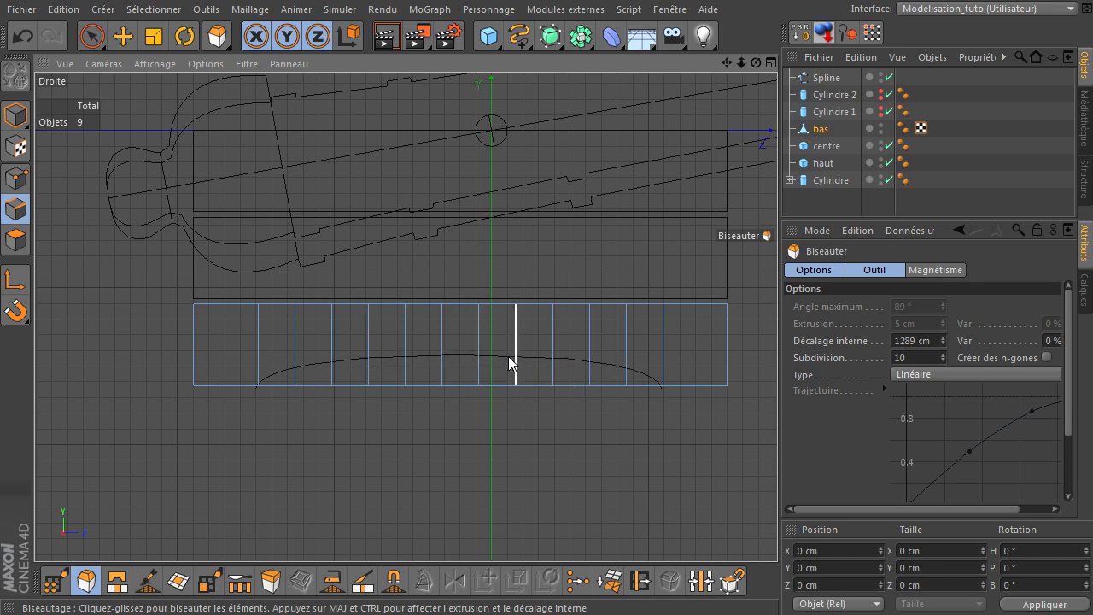
Switch to rectangle selection and turn off the limit to visible elements, with the whole bas block framed
click(103, 44)
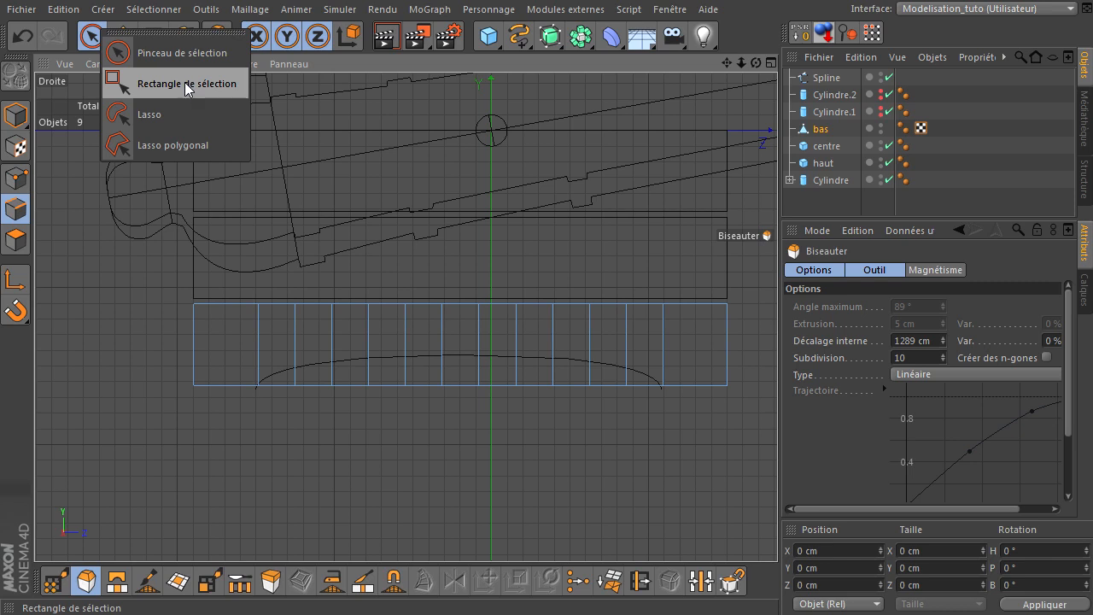
click(185, 82)
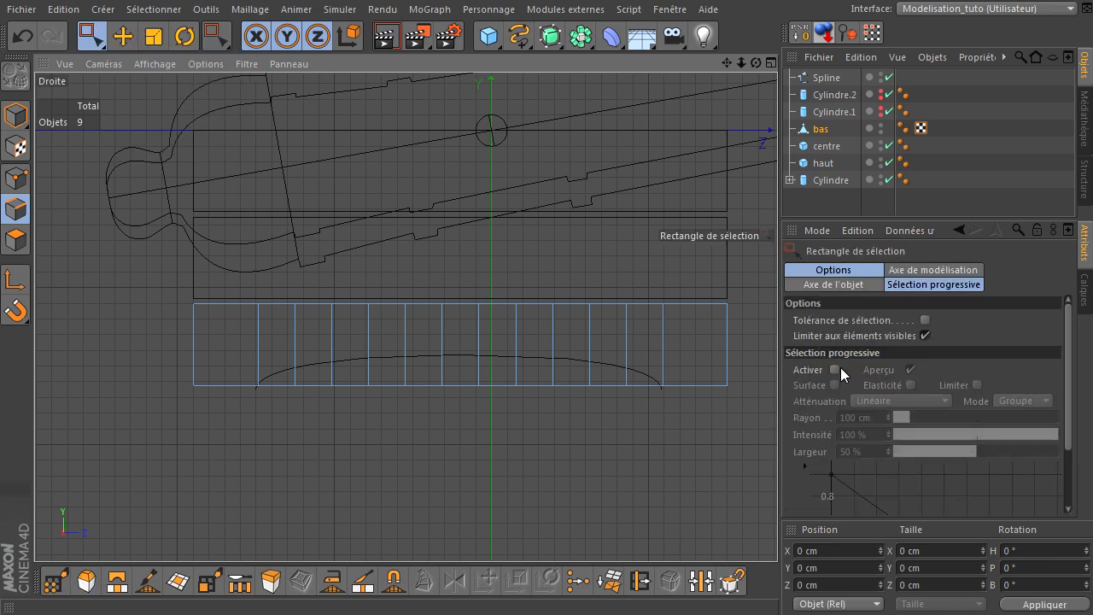
click(924, 335)
scroll(310, 408, up, 3)
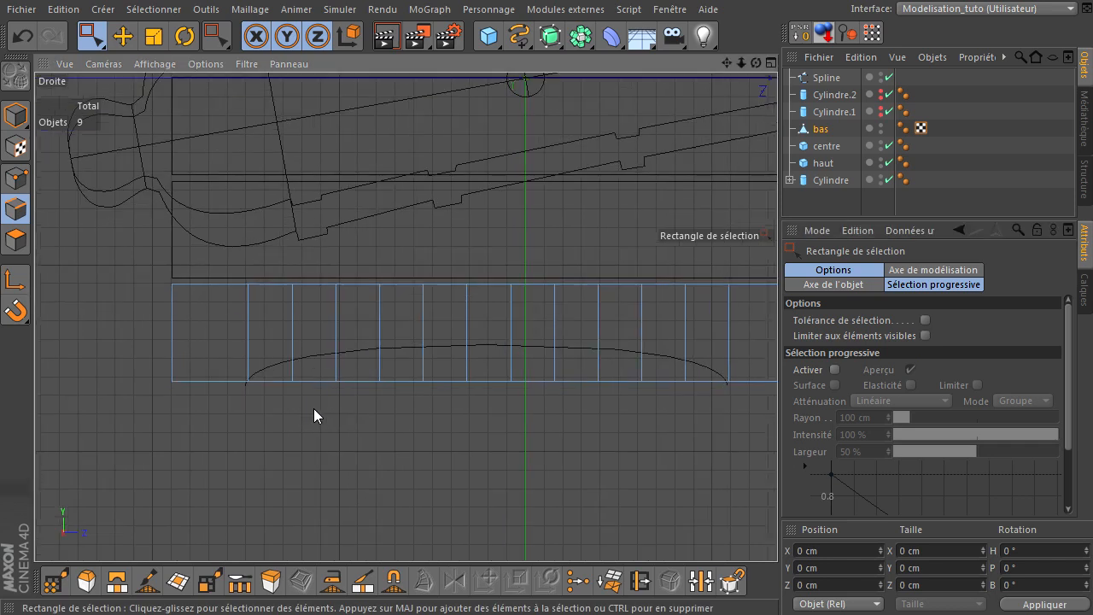
drag(727, 62, 631, 77)
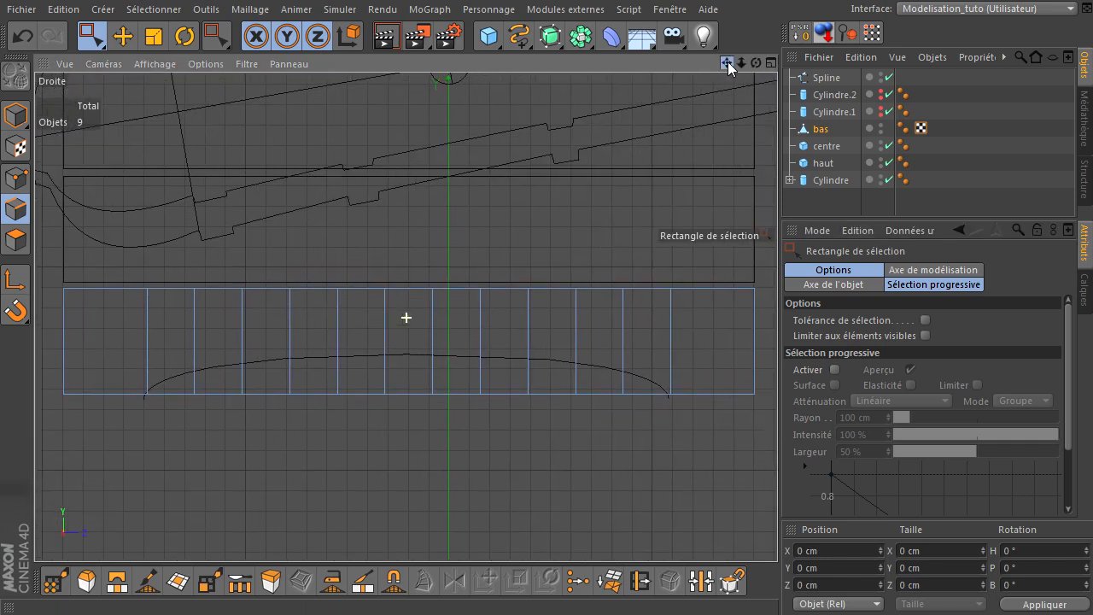
In point mode, select all bottom points of bas between the arch ends and raise them to about Y -134 cm
drag(175, 423, 354, 376)
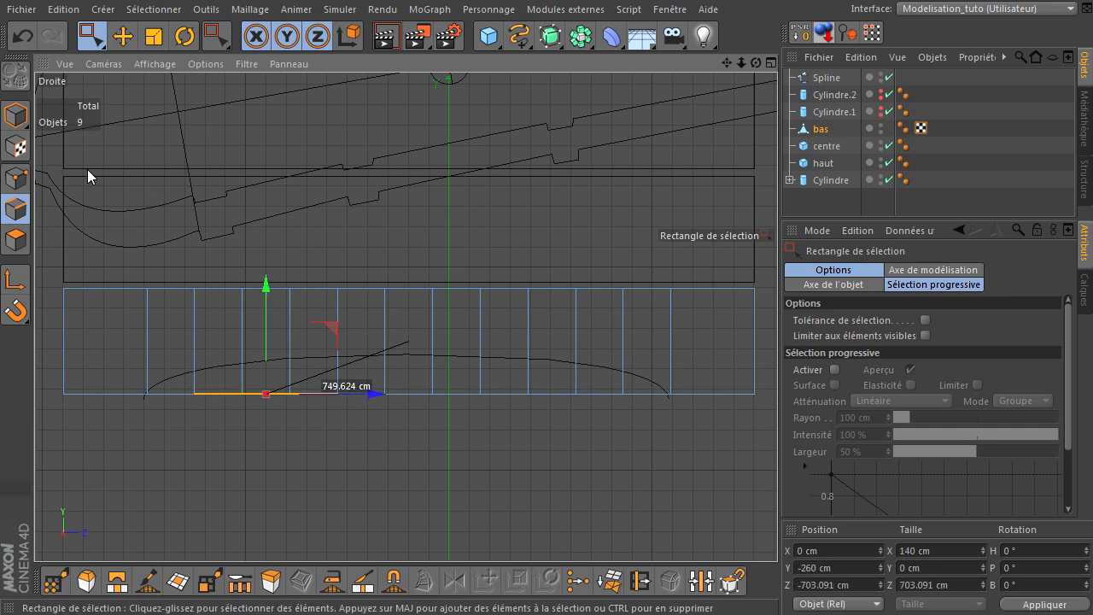
click(186, 338)
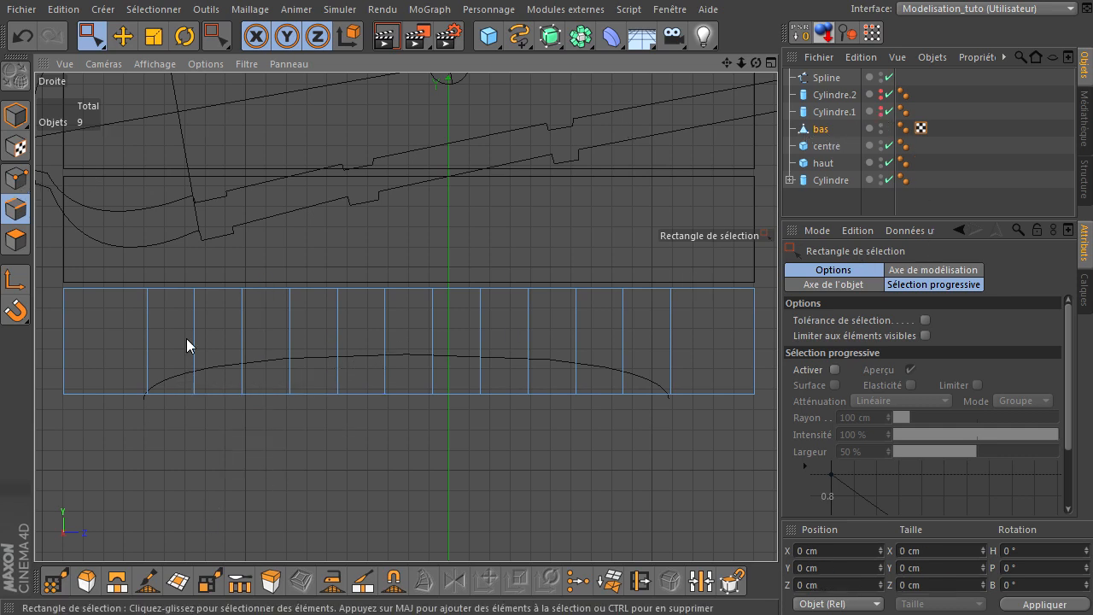
click(15, 180)
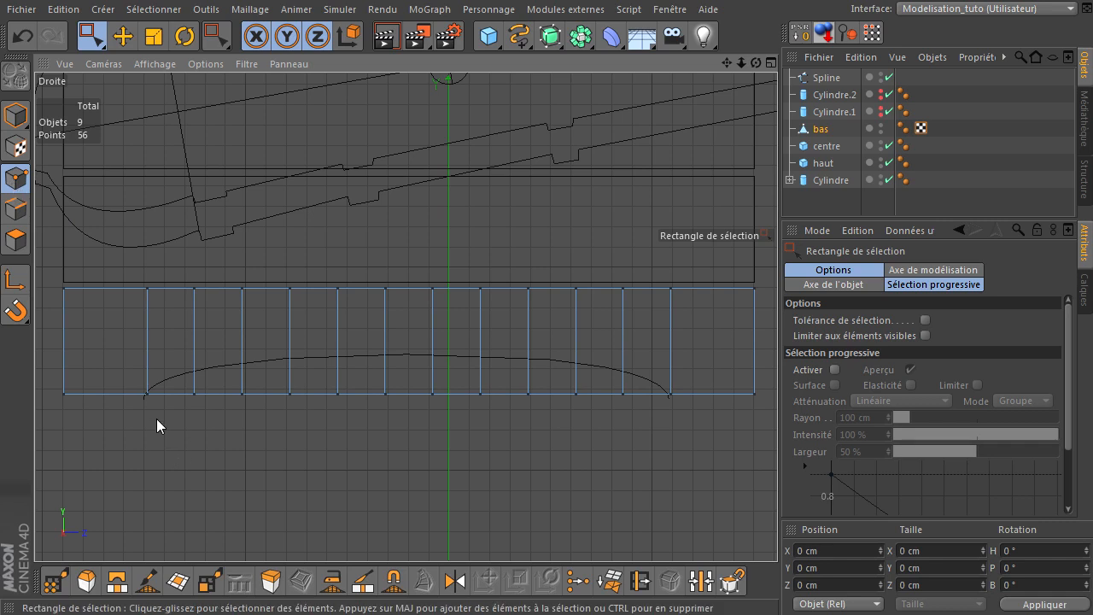
drag(183, 420, 646, 381)
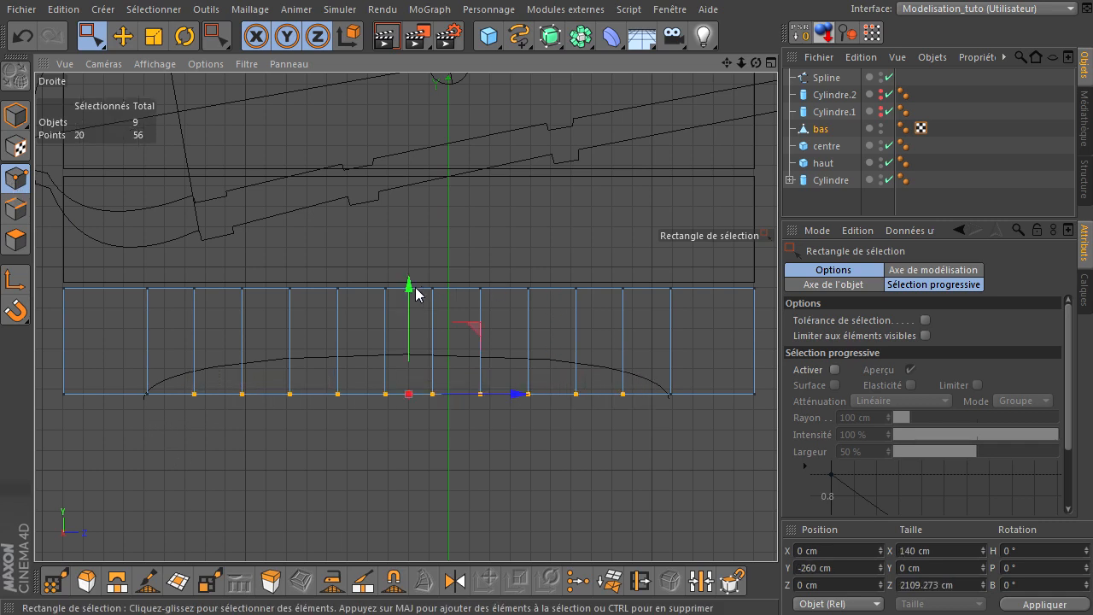
drag(408, 291, 408, 267)
Raise the bottom points further toward the guide arch, leaving out the outermost pair of columns with each successive selection
drag(222, 401, 588, 339)
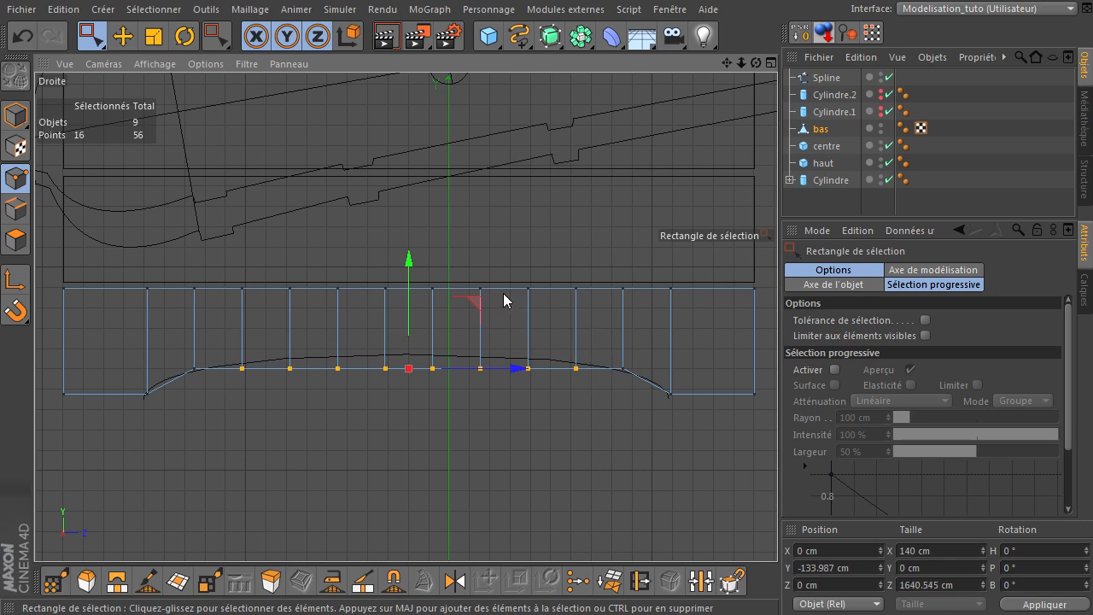
drag(410, 263, 410, 254)
drag(251, 415, 546, 323)
drag(411, 265, 414, 260)
Raise the central bottom points of bas to the crown of the arch at about Y -54 cm, and deselect them
drag(328, 394, 490, 340)
drag(411, 299, 412, 296)
drag(367, 391, 412, 306)
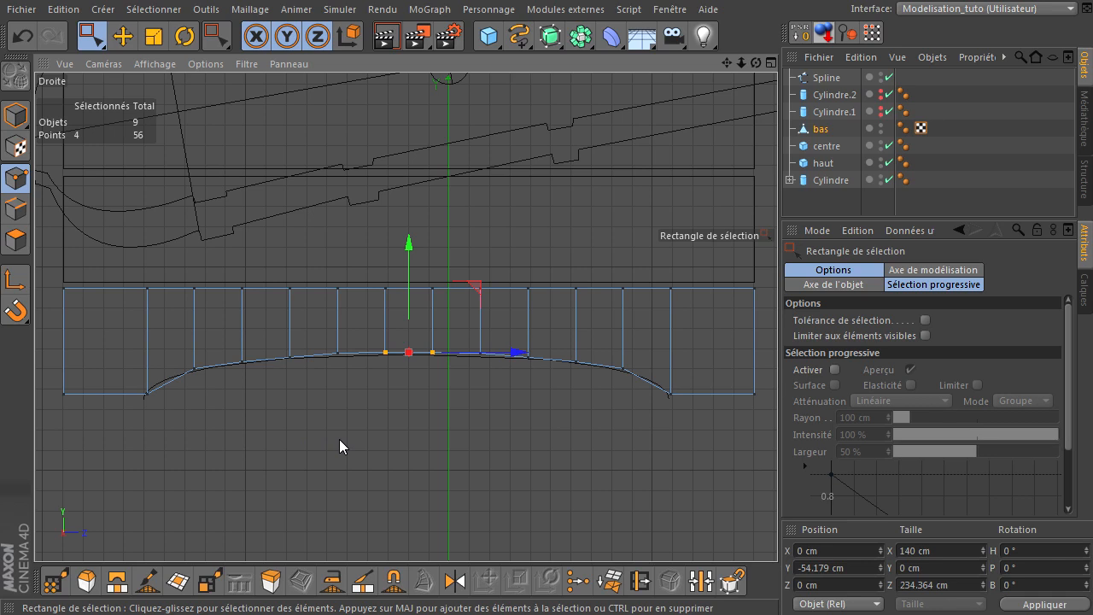
click(385, 445)
click(826, 77)
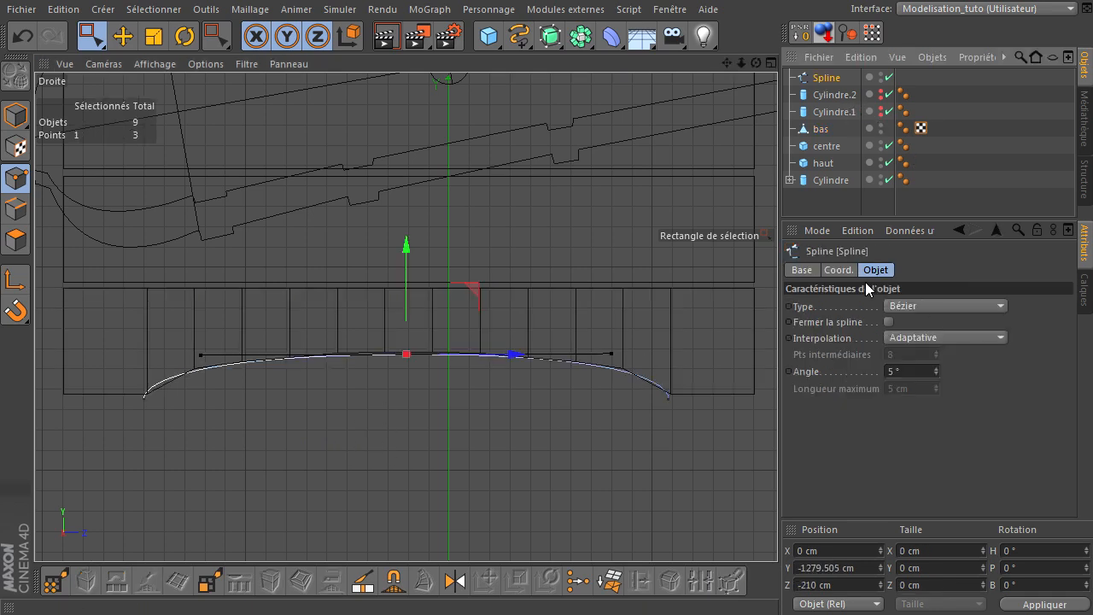
key(Delete)
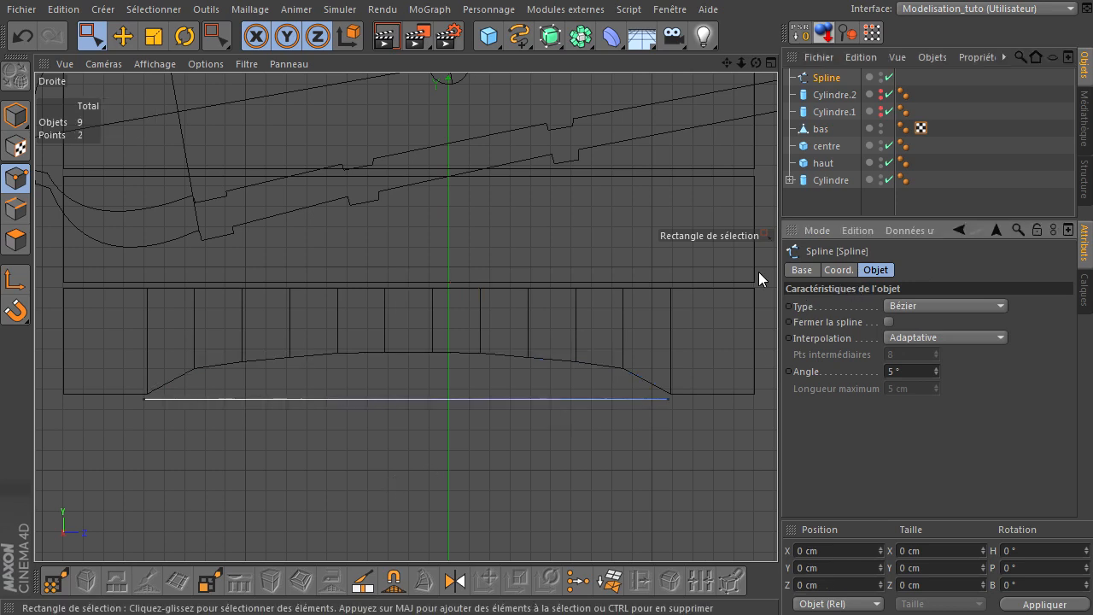
click(23, 34)
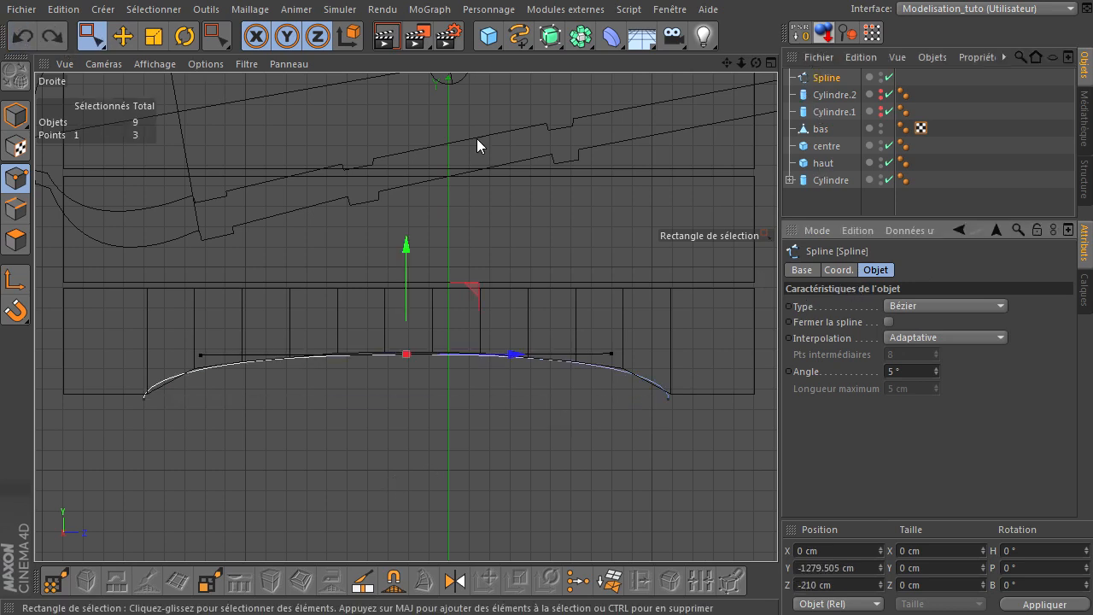
Return to model mode and delete the arched guide spline object
click(15, 115)
click(825, 78)
key(Delete)
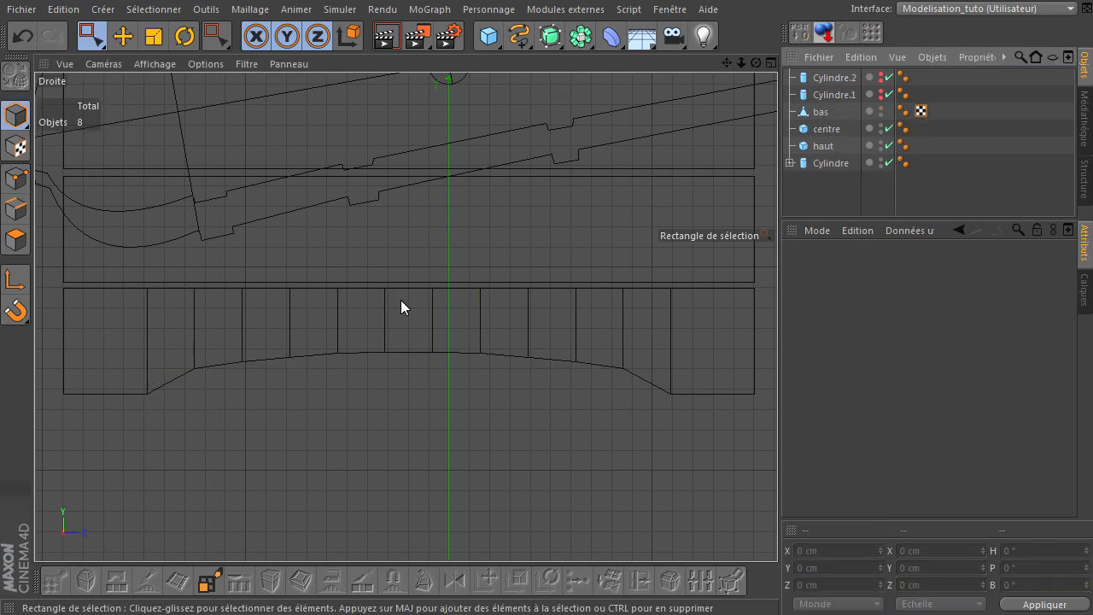
Hide the grid in the perspective view and inspect the cannon together with the arched block
middle_click(416, 394)
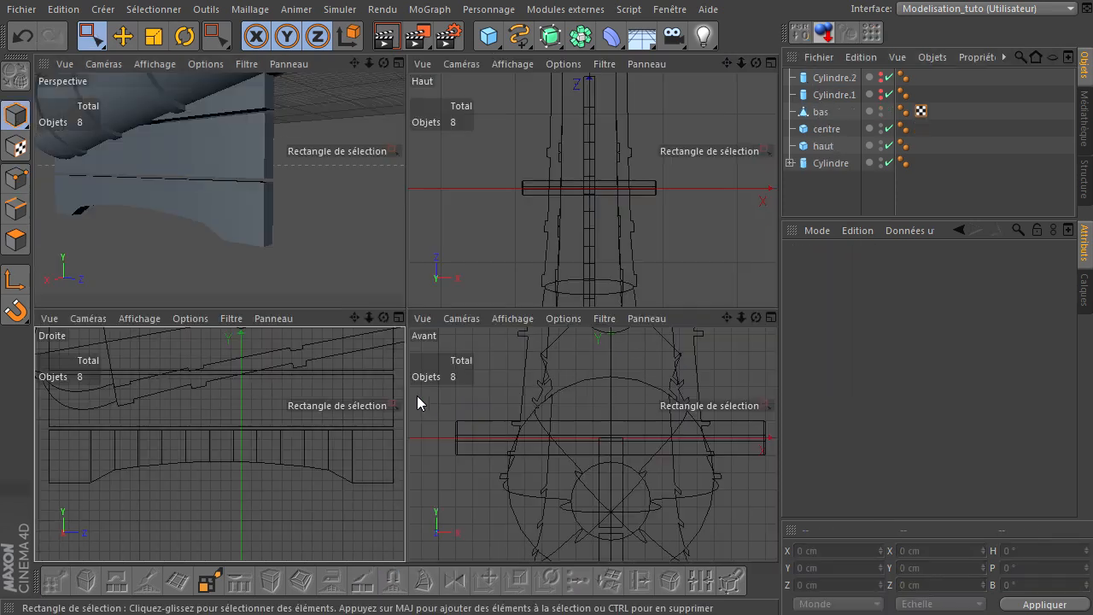
scroll(171, 207, down, 5)
drag(354, 64, 275, 66)
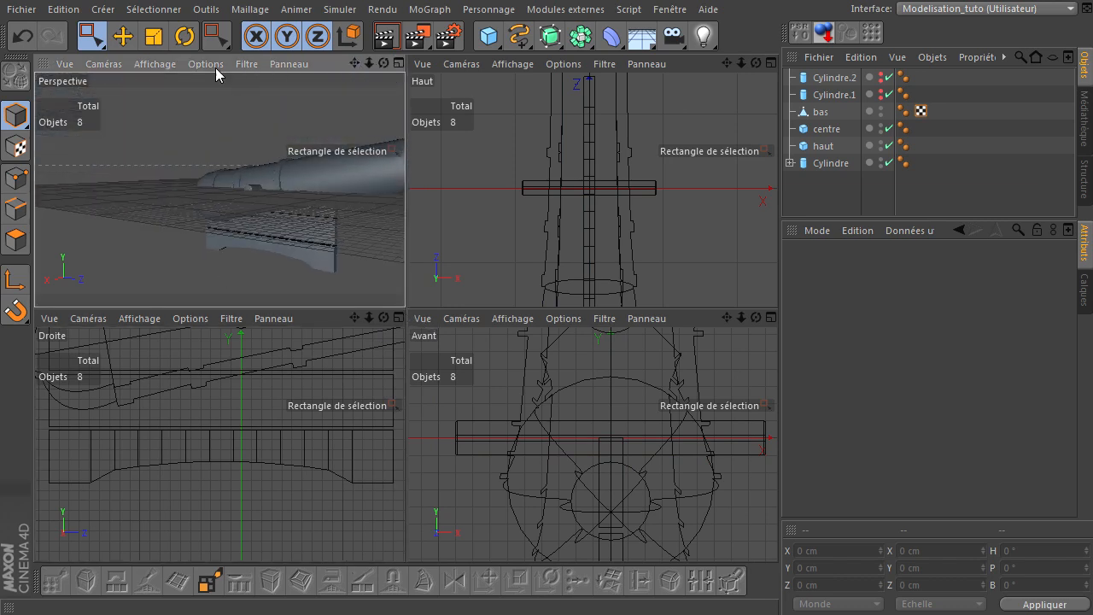
click(248, 65)
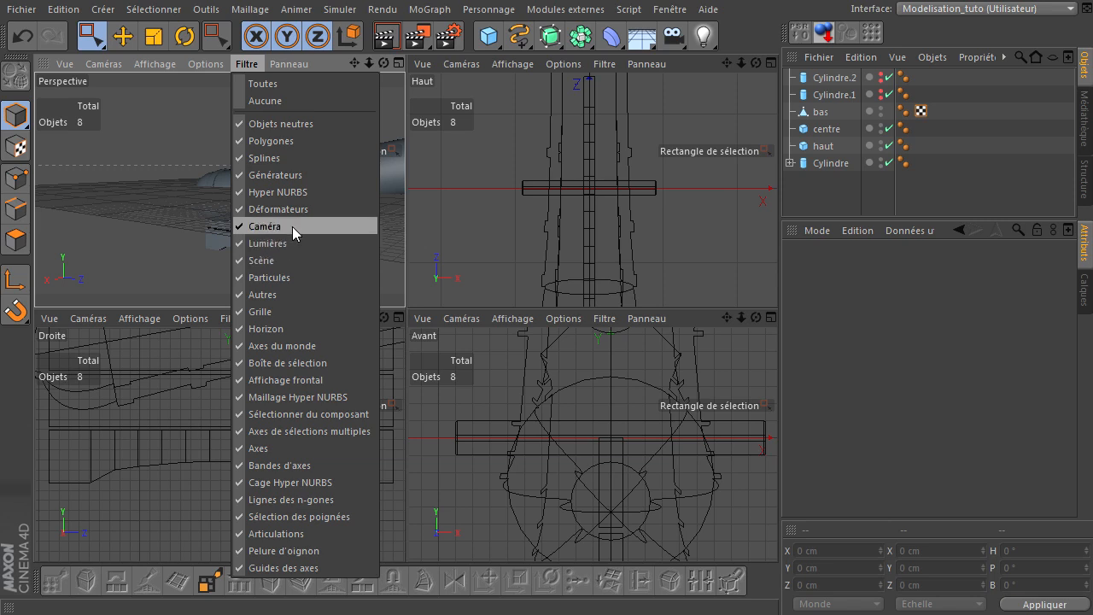
click(296, 314)
middle_click(266, 205)
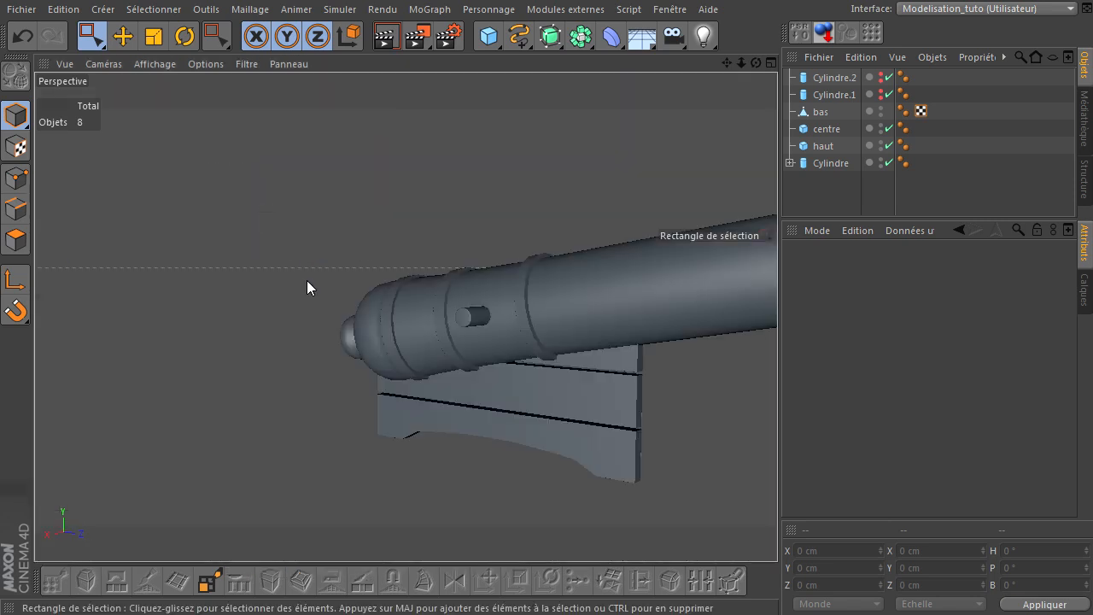
drag(756, 64, 777, 418)
middle_click(424, 306)
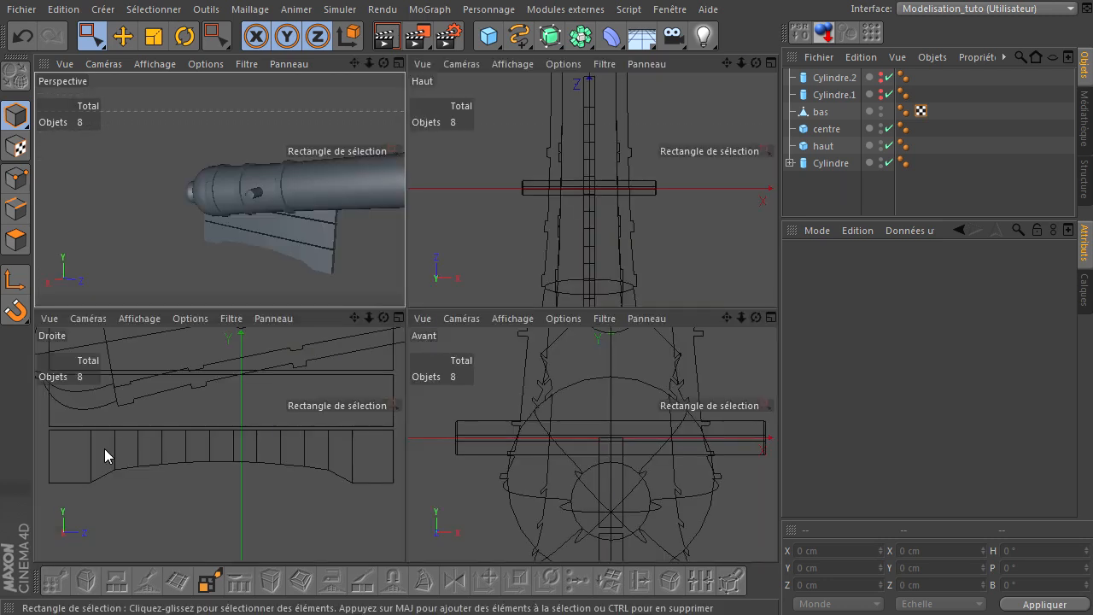
In the right view, select the haut cube and convert it to an editable polygon object
middle_click(209, 422)
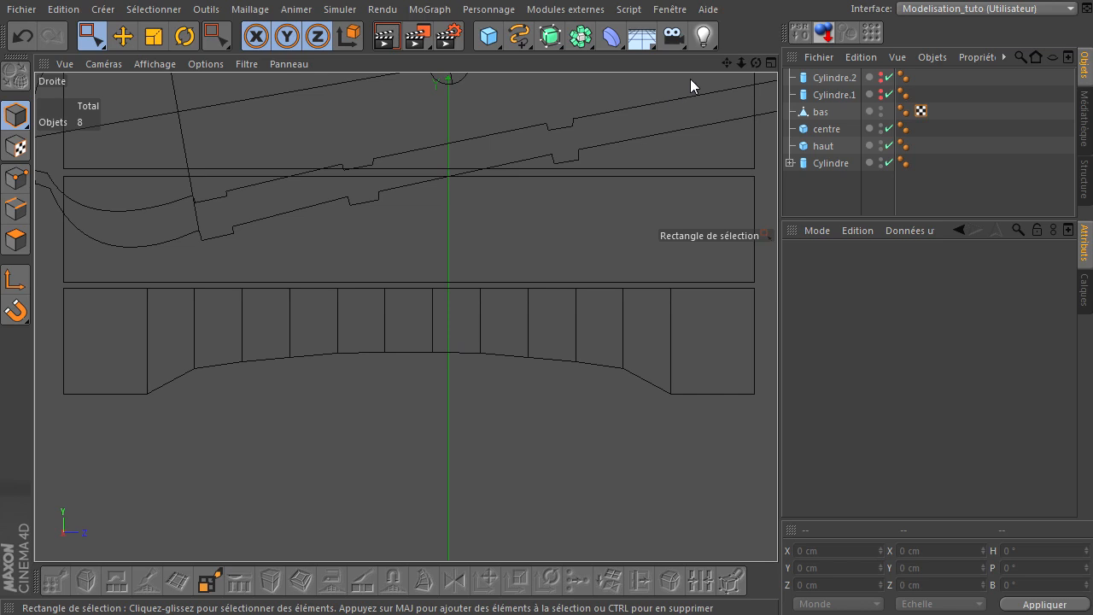
drag(726, 63, 777, 419)
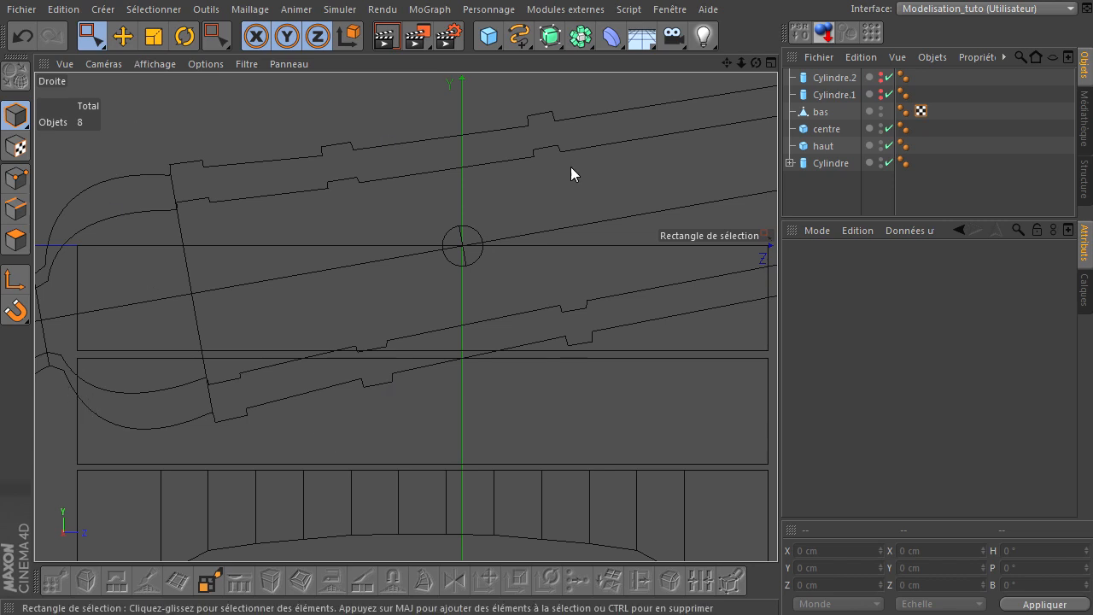
click(816, 147)
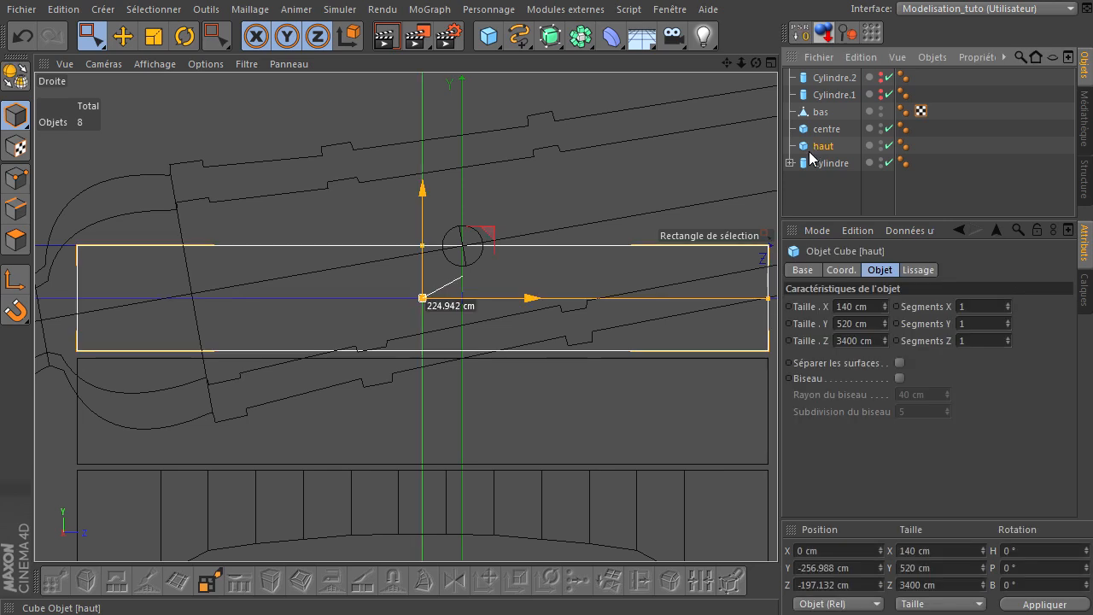
click(16, 77)
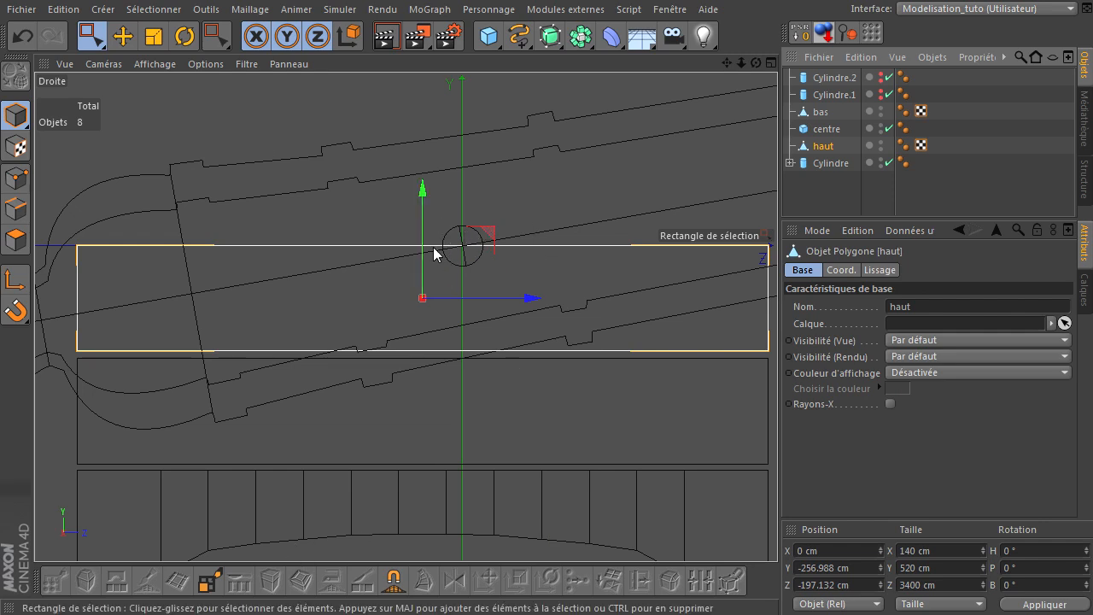
Cut a vertical loop through haut in polygon mode with the Knife, aligned with the centre of the cannon's pivot circle
scroll(456, 261, up, 6)
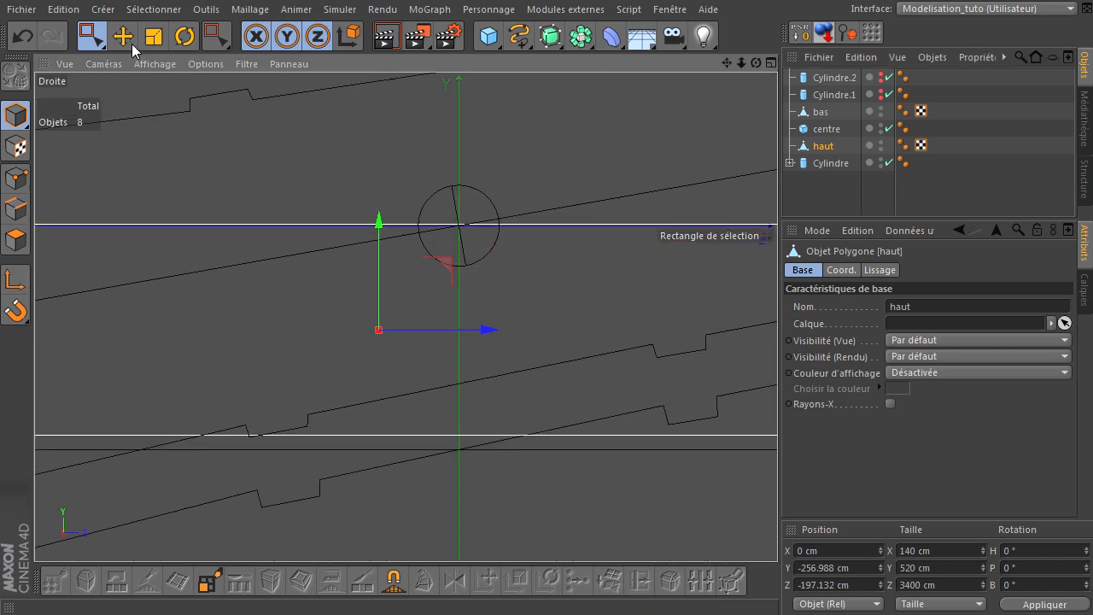
click(19, 241)
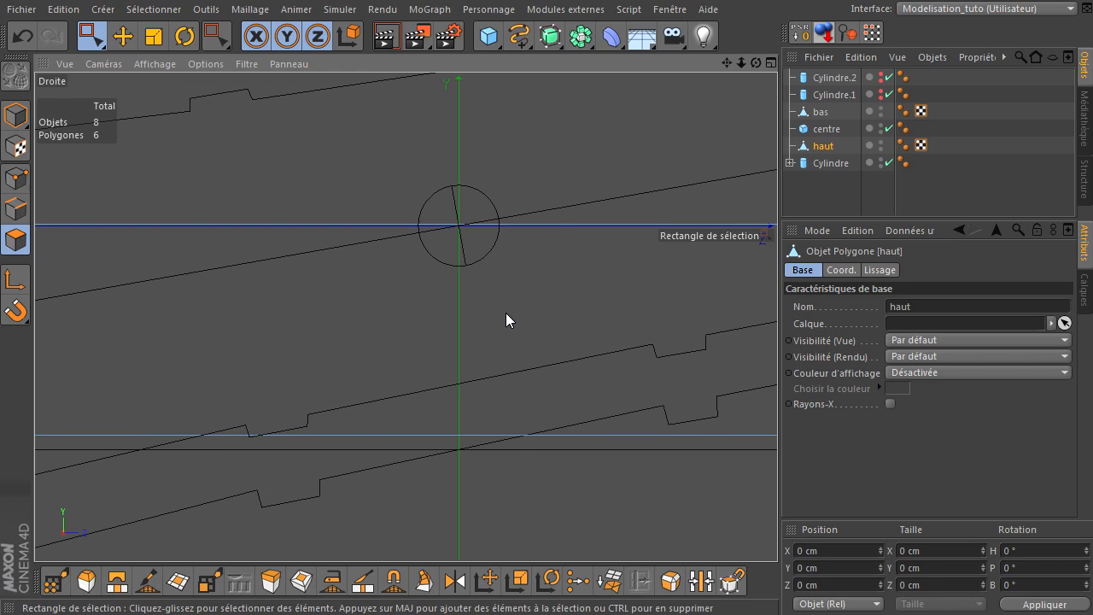
key(k)
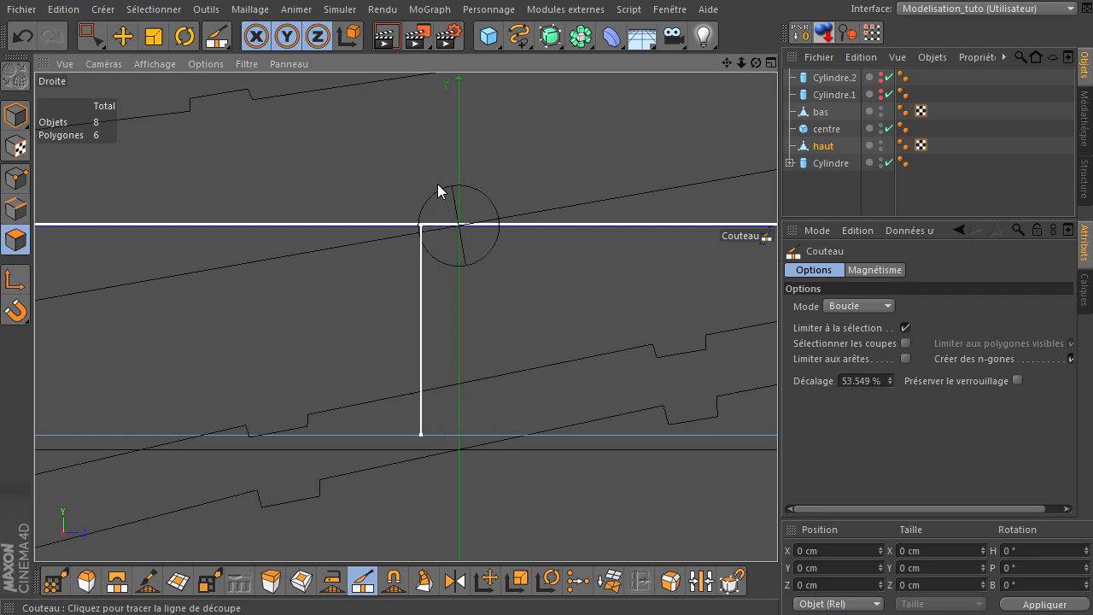
click(460, 372)
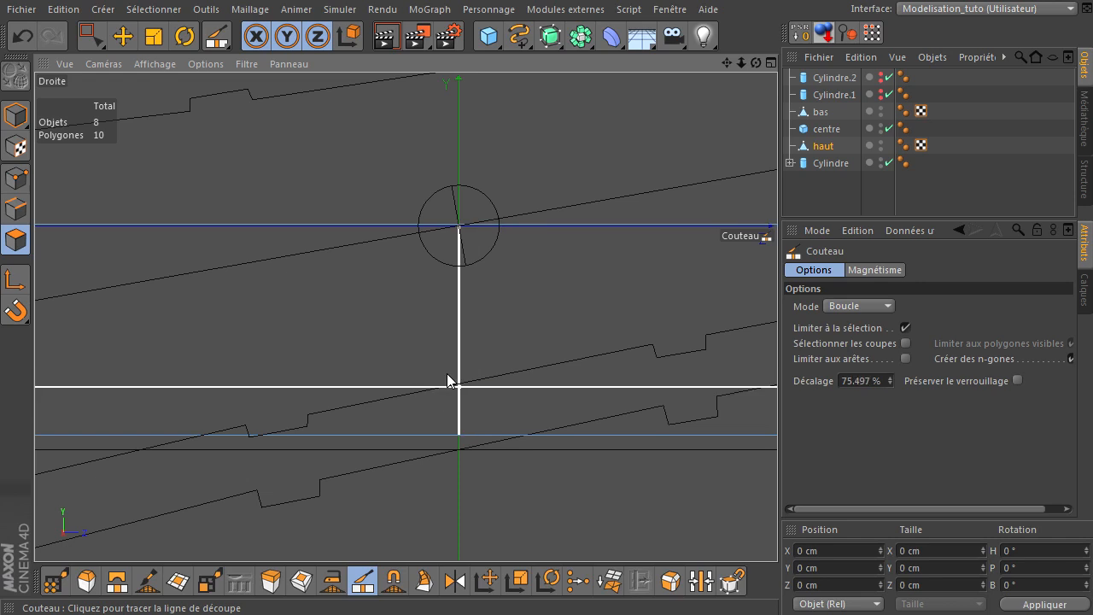
Select the new vertical edge loop of haut in edge mode with Loop Selection
click(15, 210)
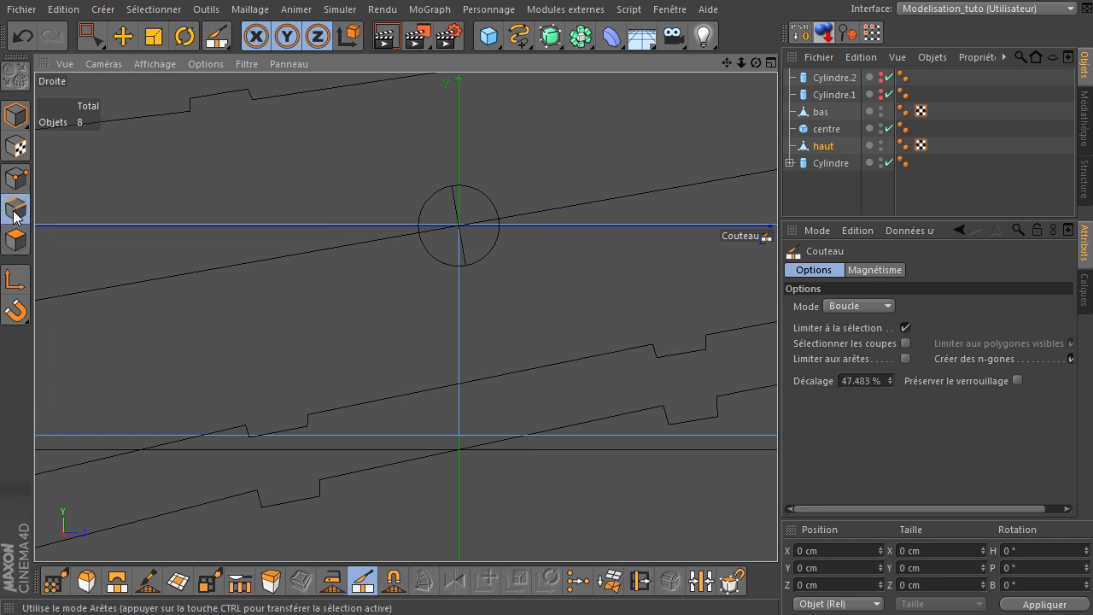
key(u)
key(l)
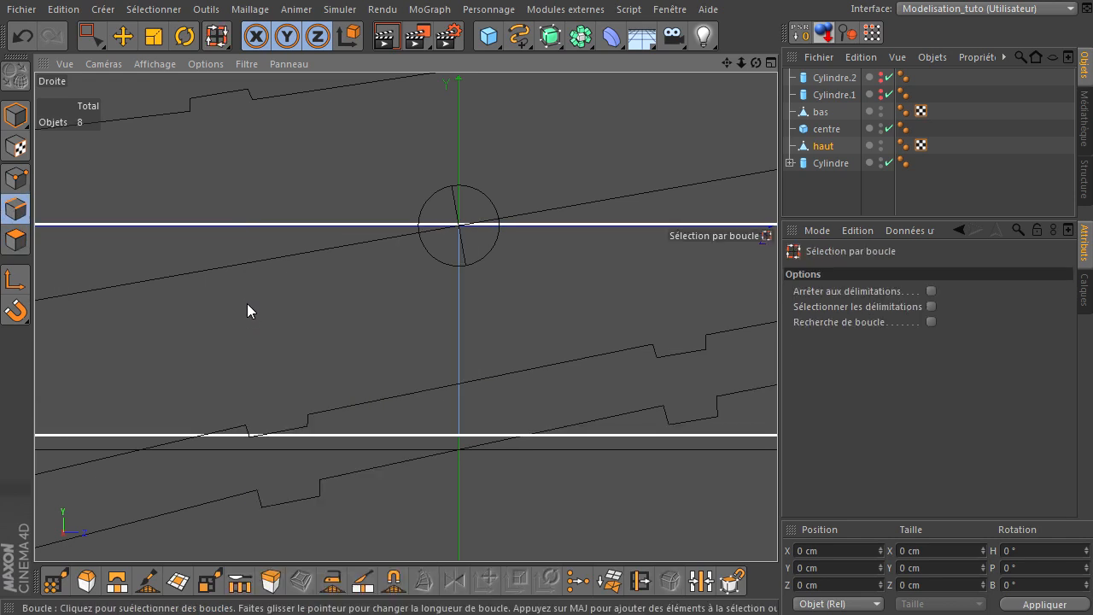
click(458, 322)
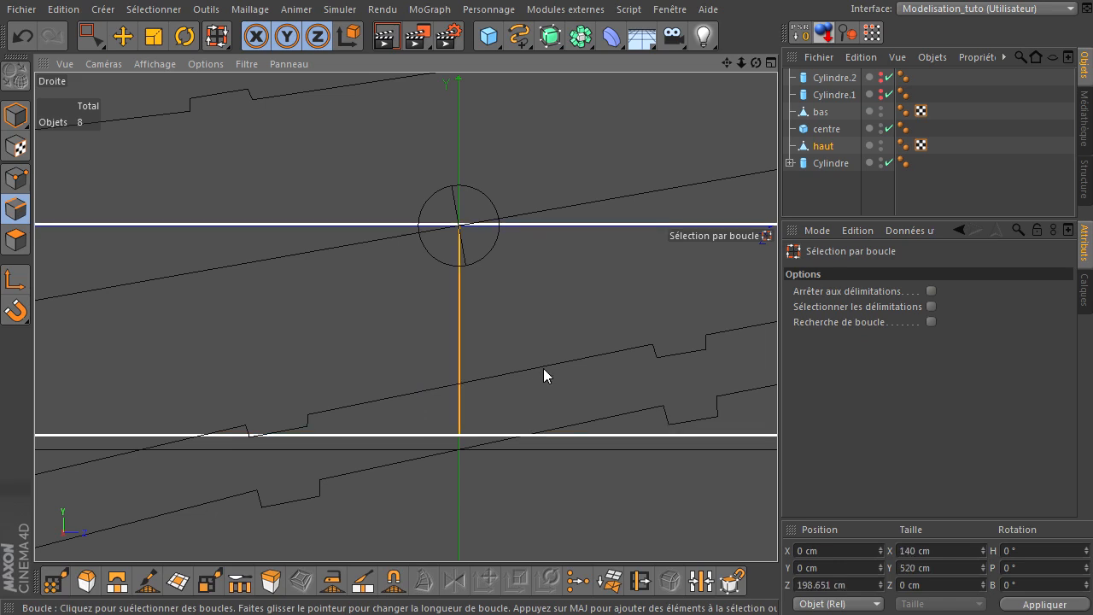
Bevel the vertical edge loop of haut with subdivision 0 and an inner offset of 165 cm, so the edges straddle the pivot circle
key(m)
key(s)
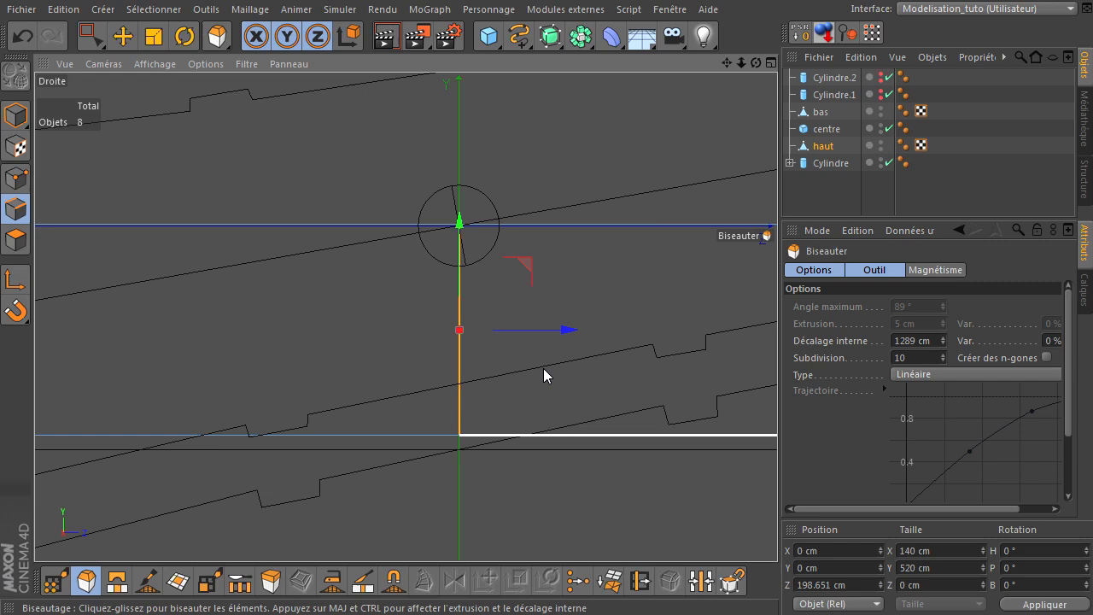
double_click(923, 358)
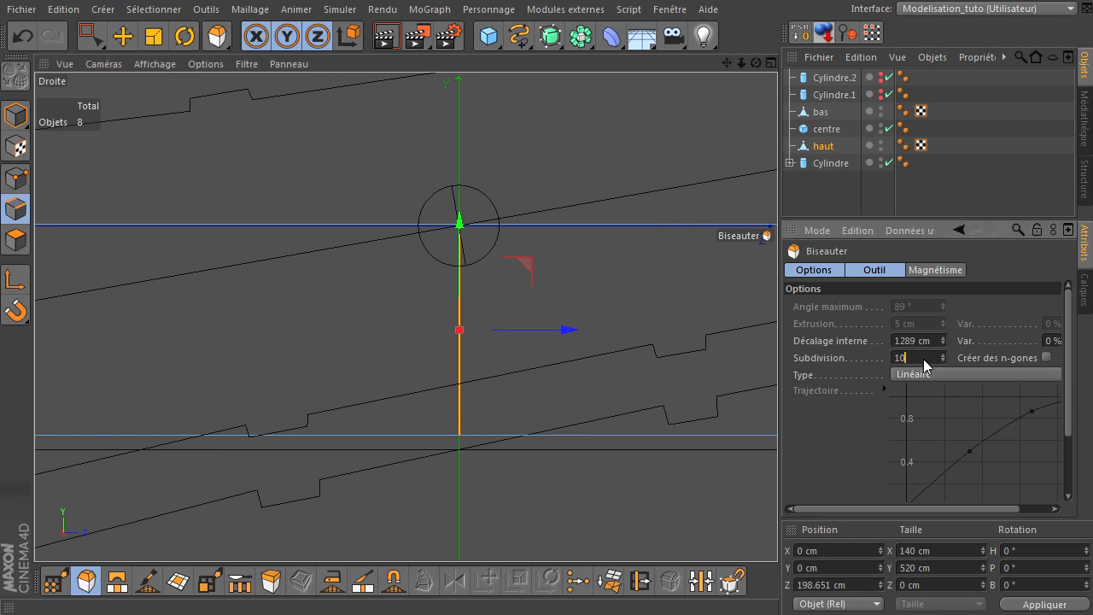
text(0)
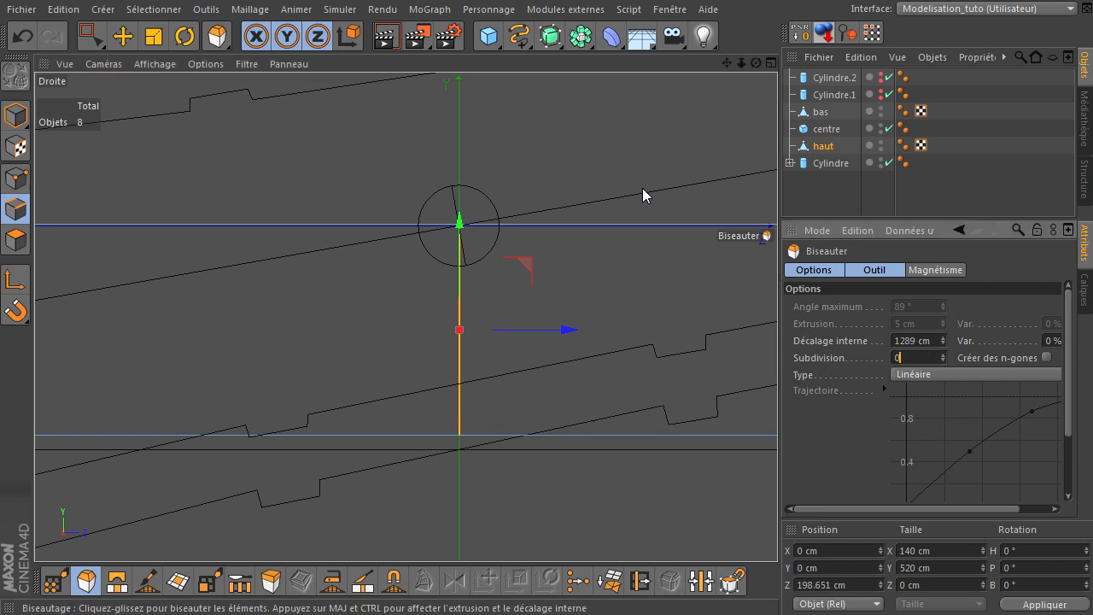
drag(777, 419, 777, 418)
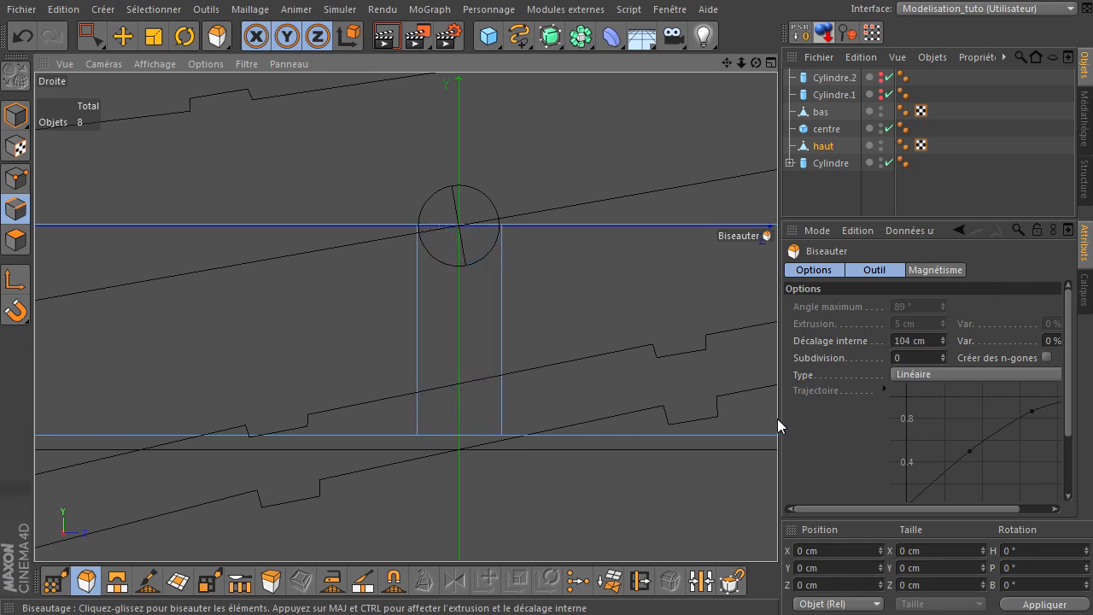
drag(777, 419, 777, 418)
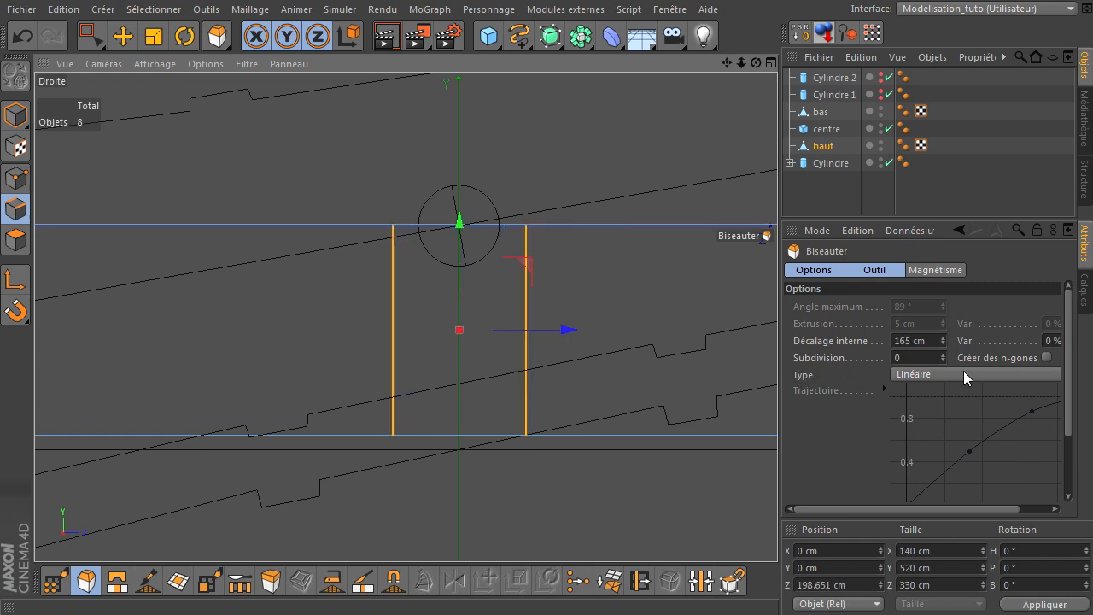
Raise the bevel subdivision on haut's vertical loop to 5, then deselect the edges
click(943, 354)
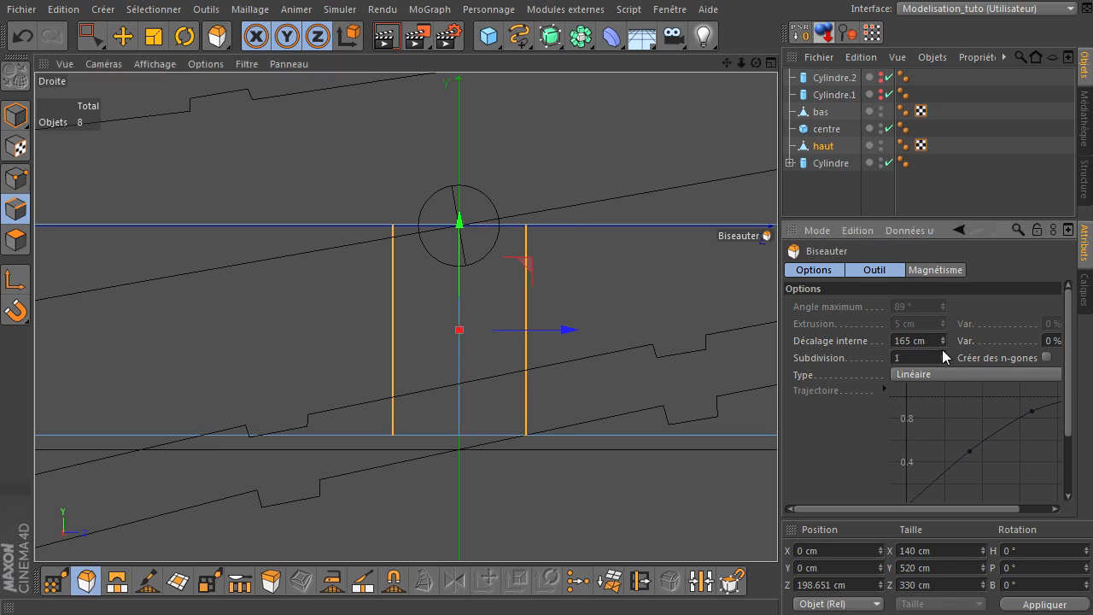
click(942, 351)
click(942, 352)
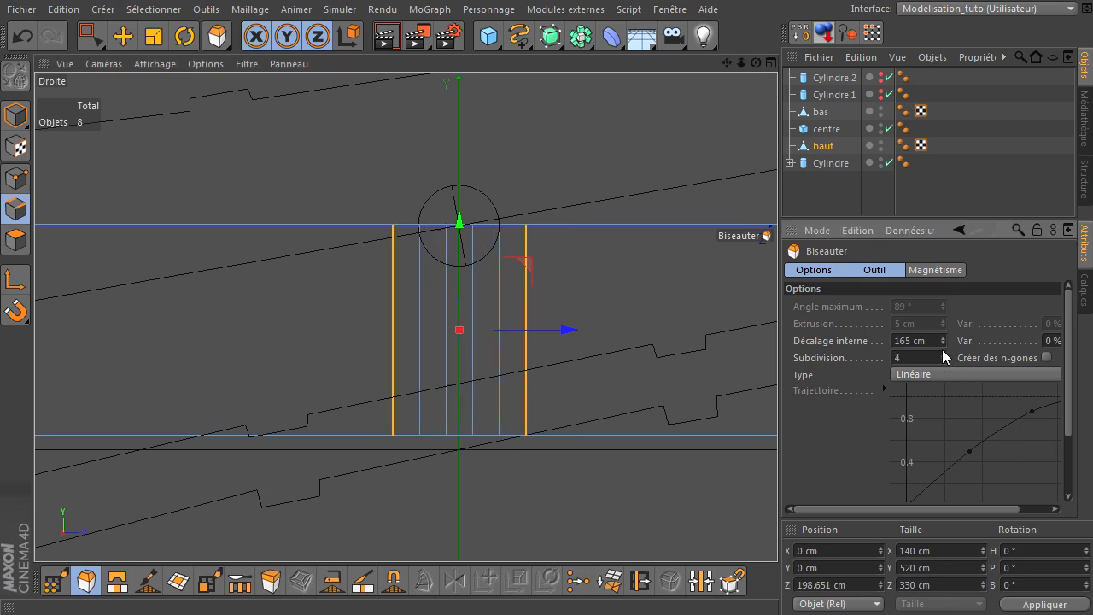
click(942, 354)
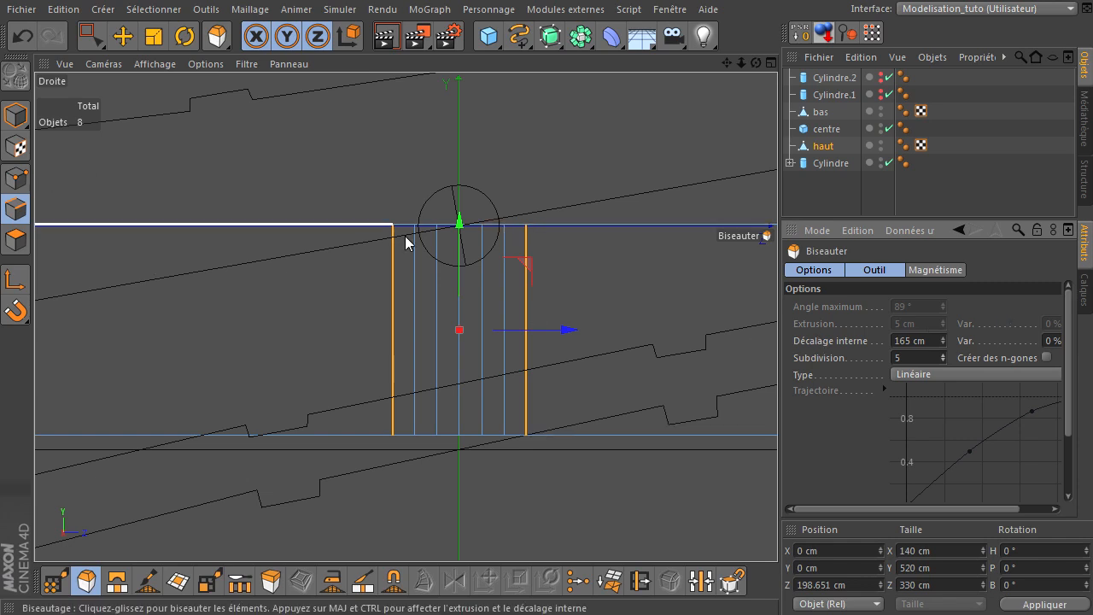
click(607, 168)
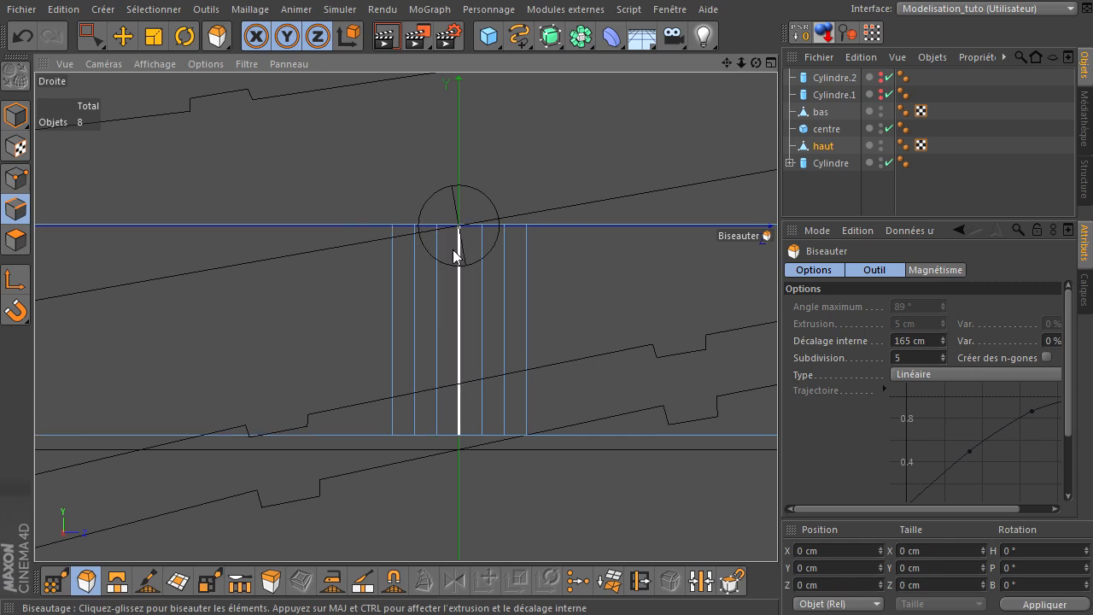
In point mode, rectangle-select the six central top points of haut under the pivot and lower them to about Y 168 cm
click(90, 37)
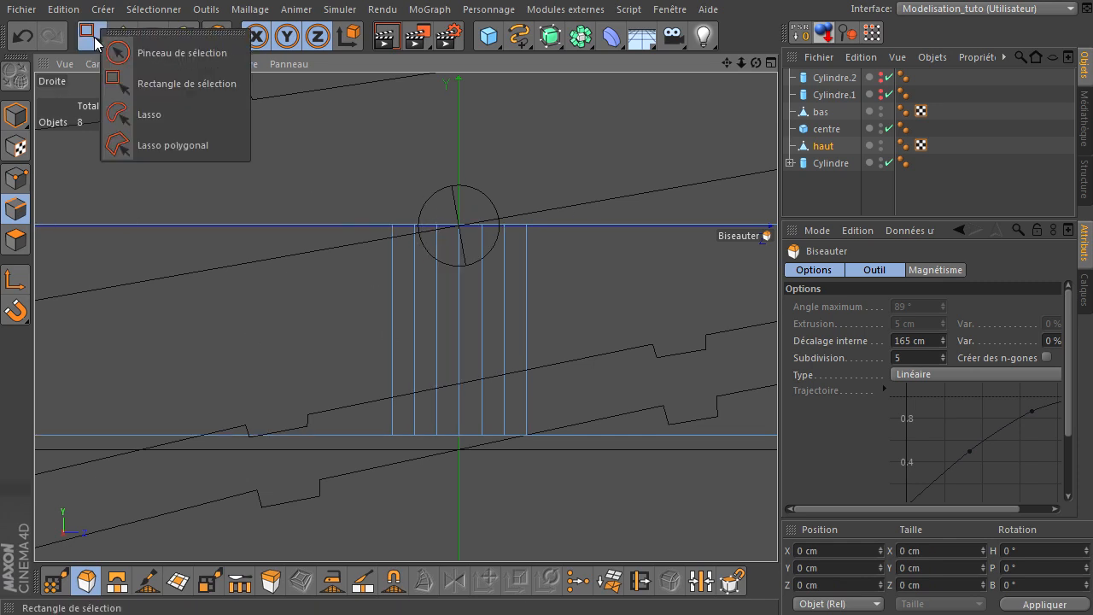
click(172, 88)
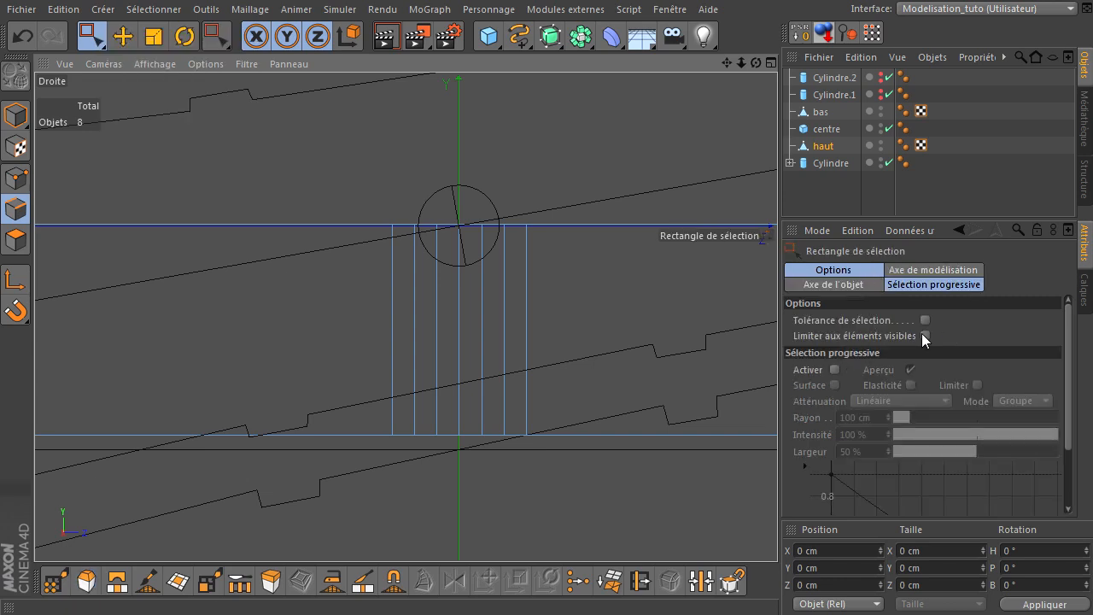
scroll(451, 240, up, 5)
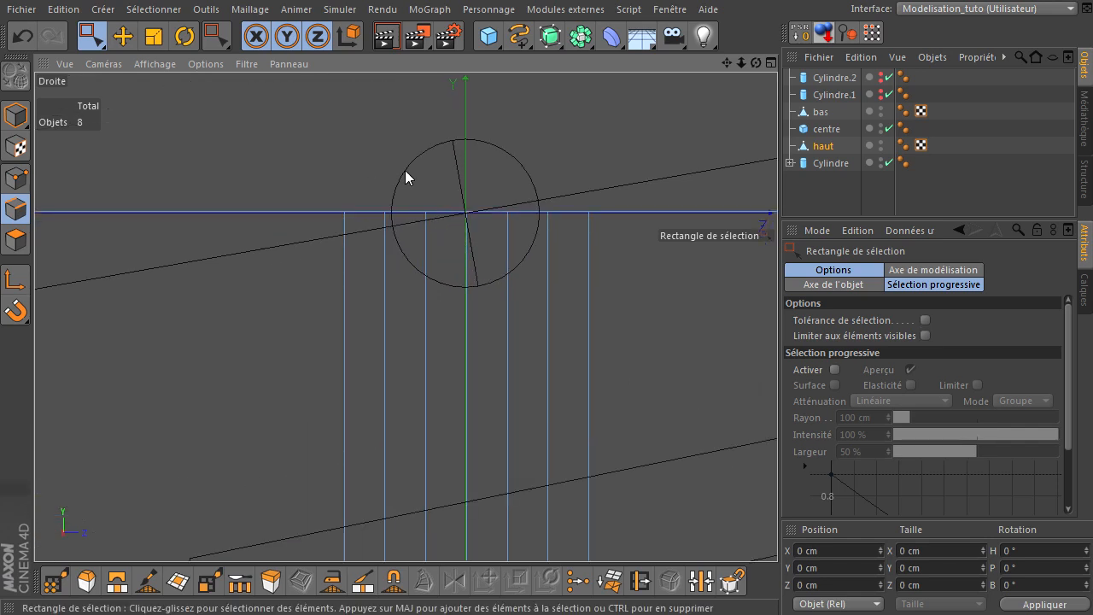
click(15, 177)
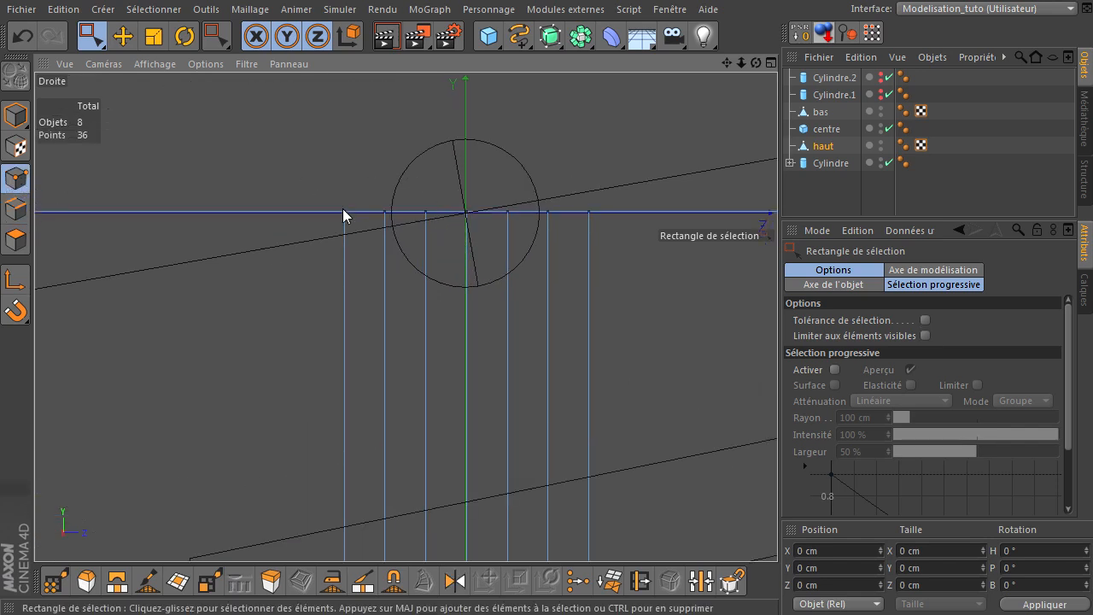
drag(411, 189, 531, 259)
drag(466, 142, 468, 214)
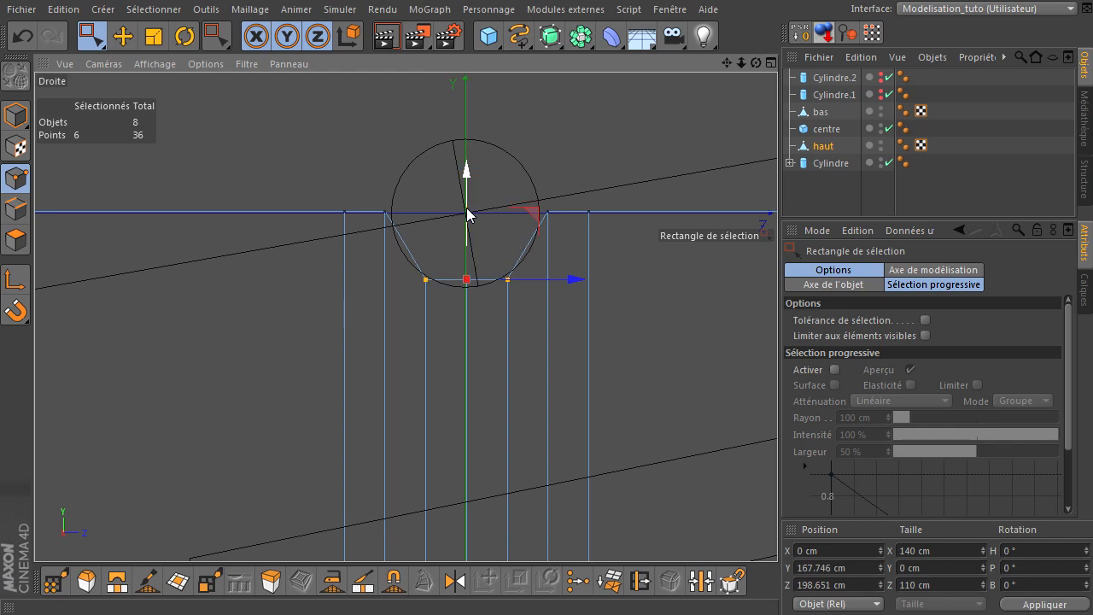
Lower the middle pair of notch points in haut to about Y 152 cm, at the base of the pivot circle
drag(450, 265, 476, 296)
drag(468, 211, 467, 207)
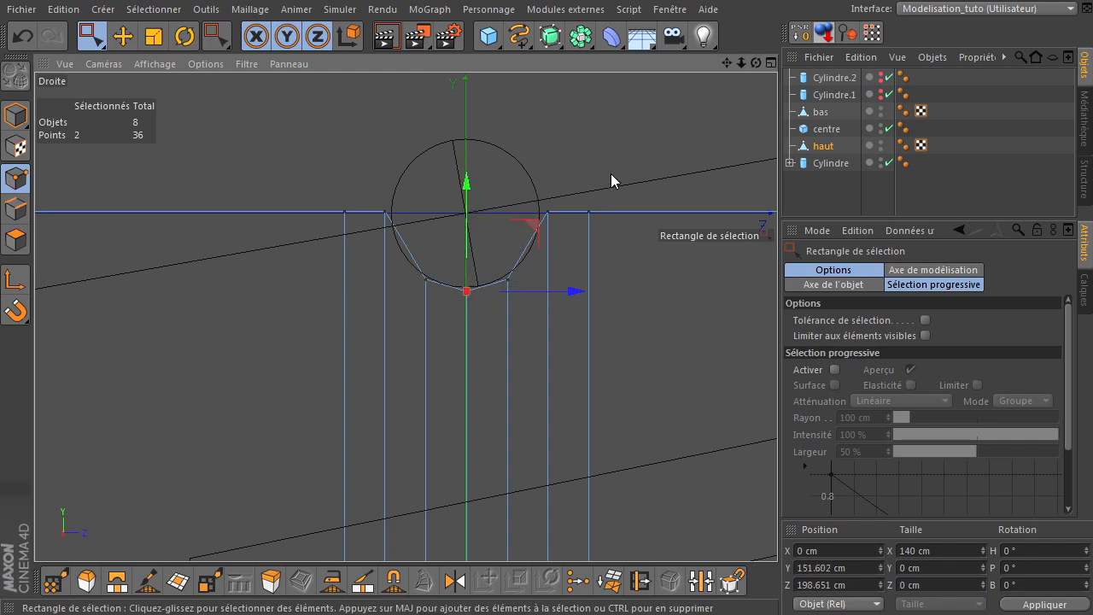
click(613, 204)
Lower the four points flanking the notch in haut to about Y 237 cm and scale them along Z to about 202 cm
scroll(567, 270, down, 1)
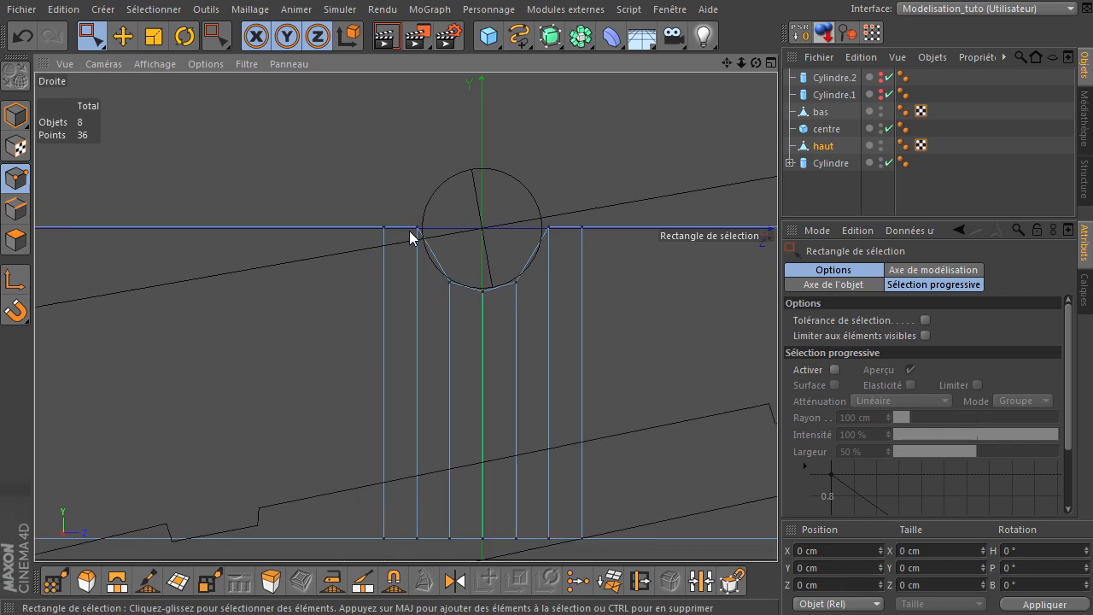
drag(402, 208, 556, 252)
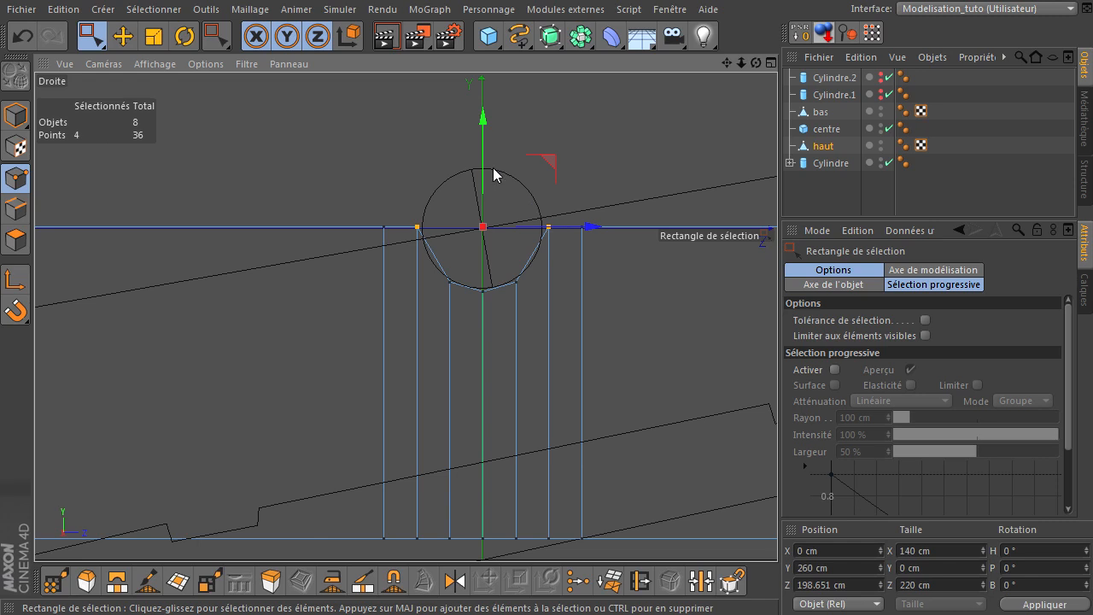
drag(484, 167, 485, 185)
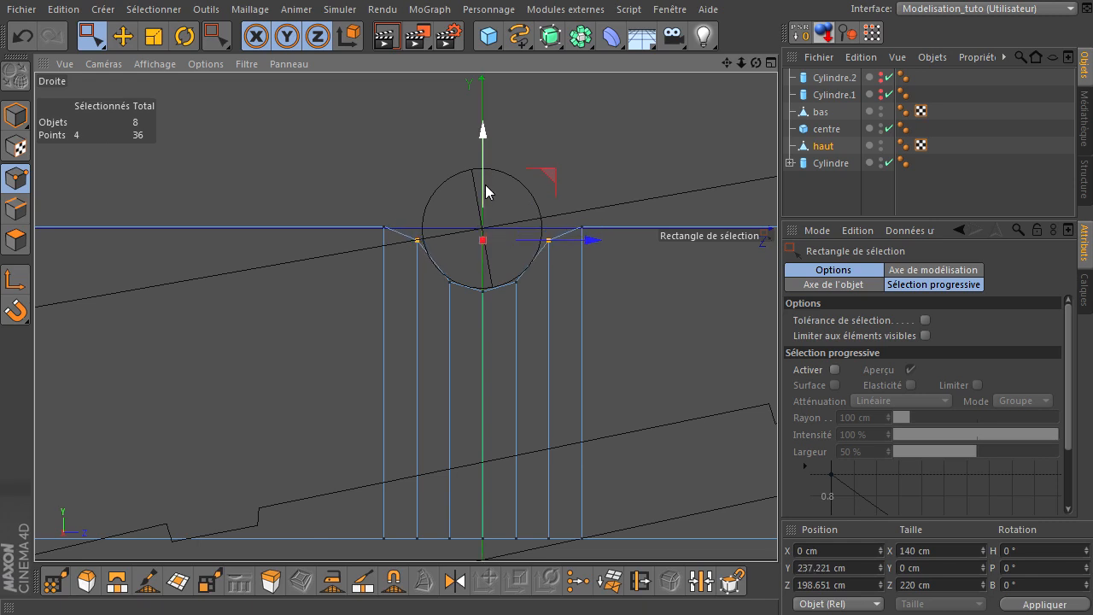
click(155, 38)
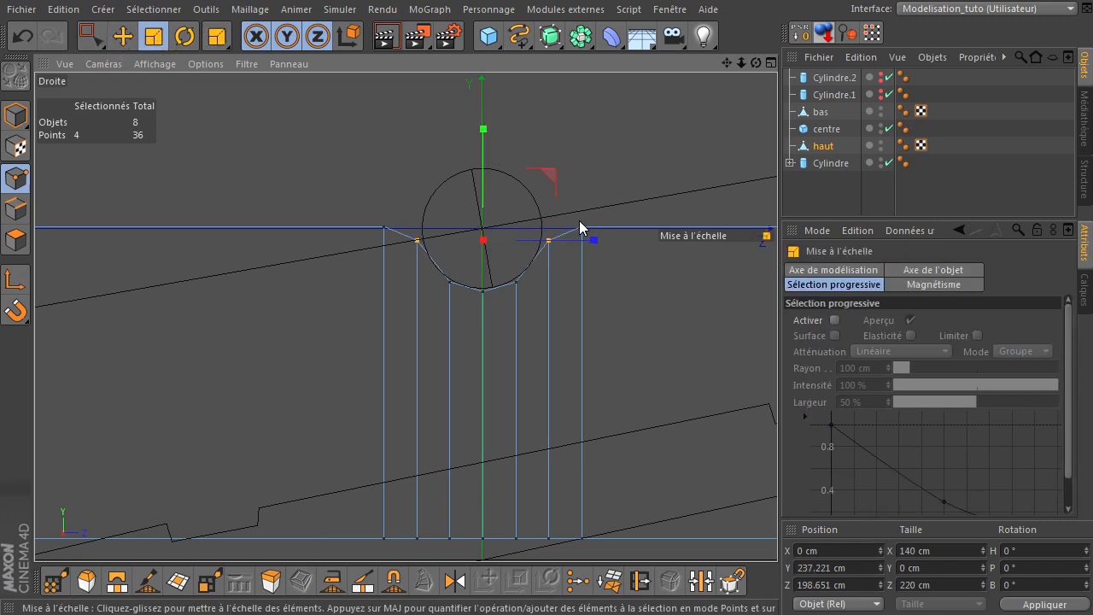
drag(595, 239, 587, 245)
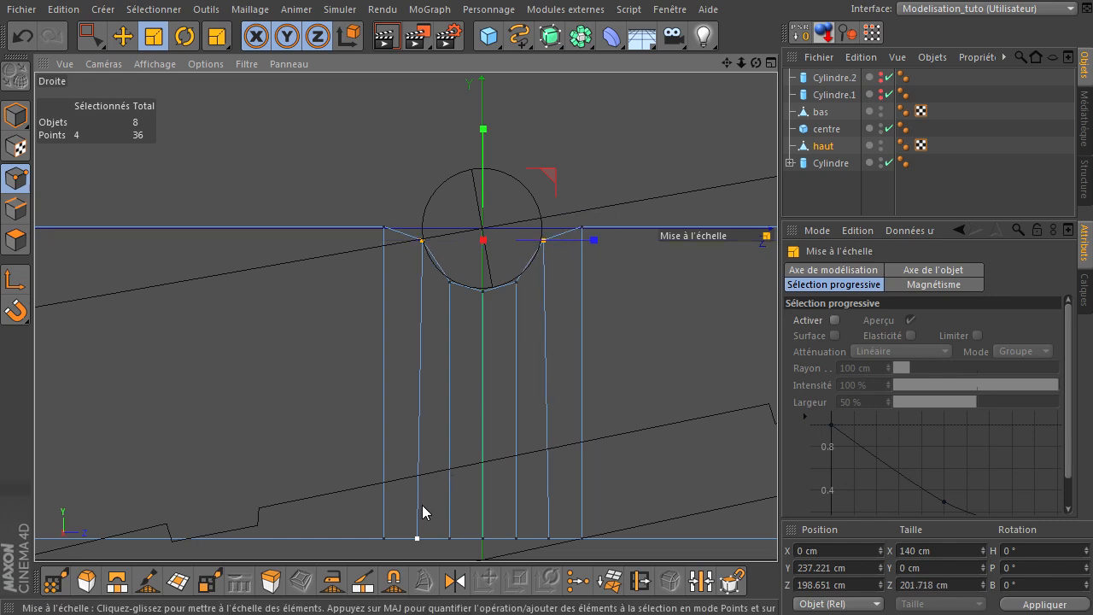
click(416, 538)
shift+click(548, 537)
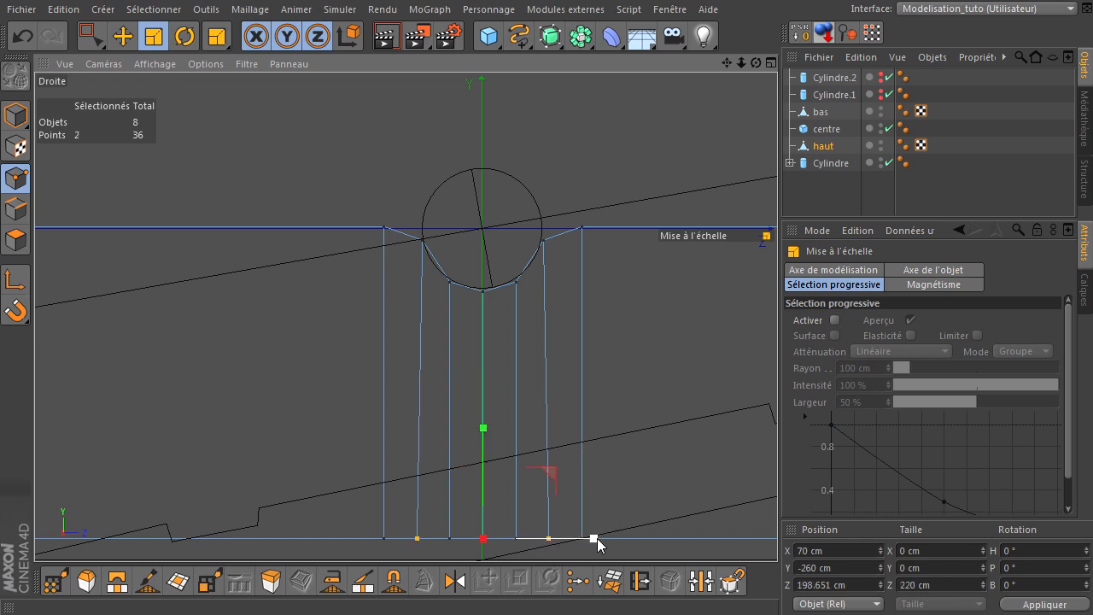
mouse_move(594, 543)
mouse_down()
mouse_move(585, 526)
mouse_move(585, 539)
mouse_up()
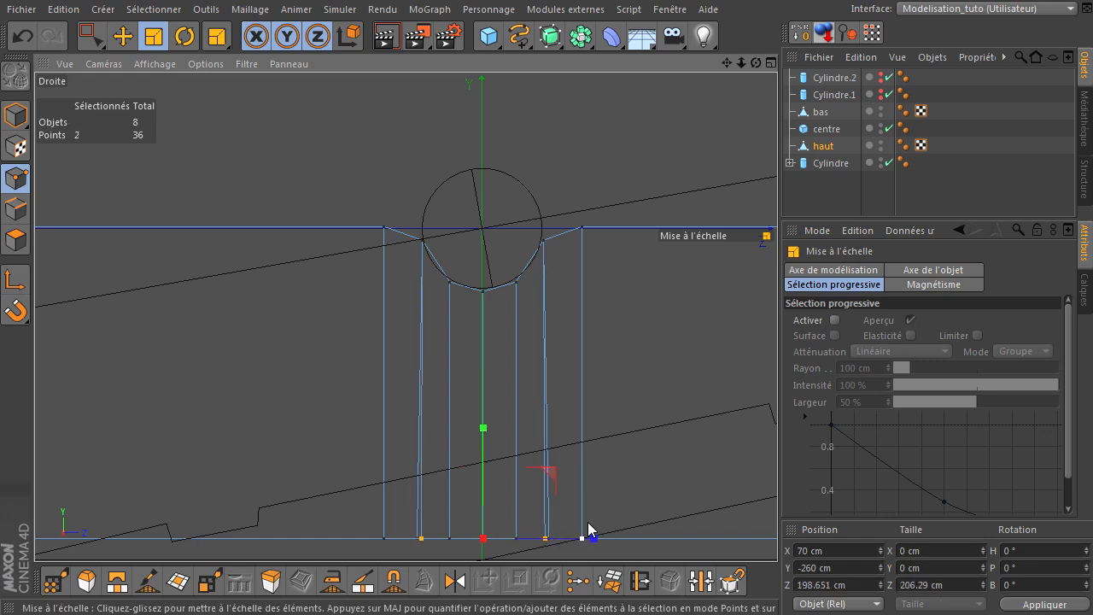
key(ctrl+z)
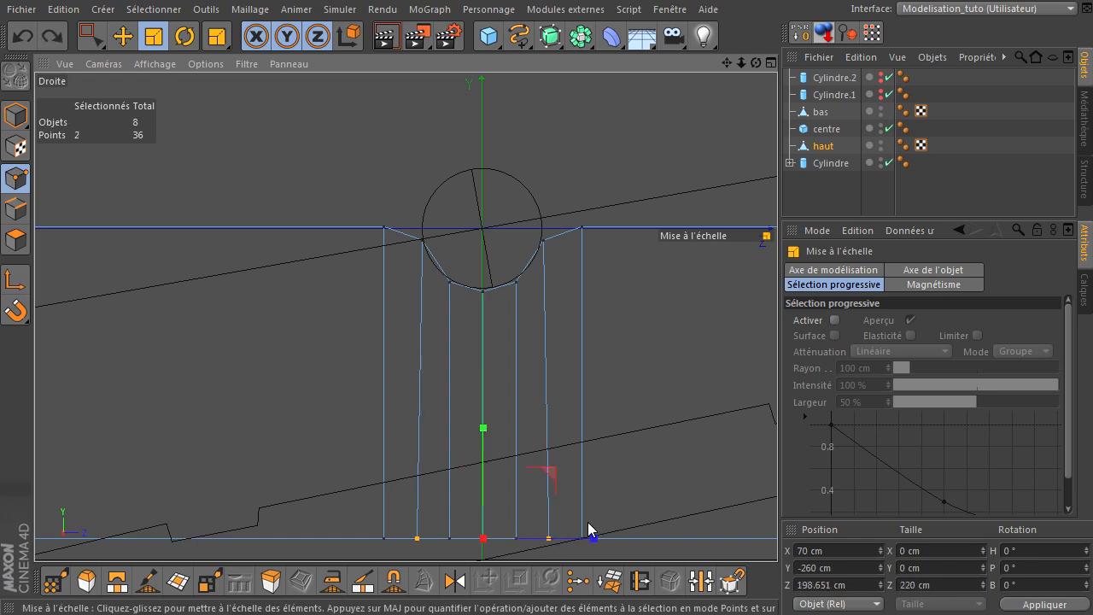
Rectangle-select the four bottom points of haut below the notch's outer points and scale them along Z to about 203 cm
click(93, 37)
drag(398, 518, 426, 550)
shift+drag(539, 531, 585, 537)
key(t)
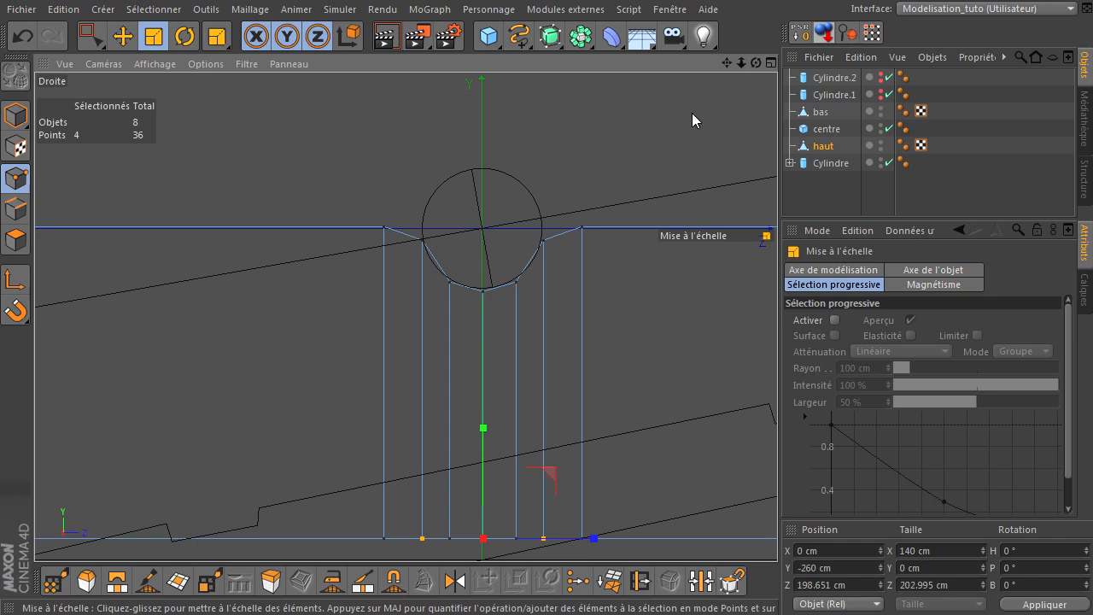
click(690, 118)
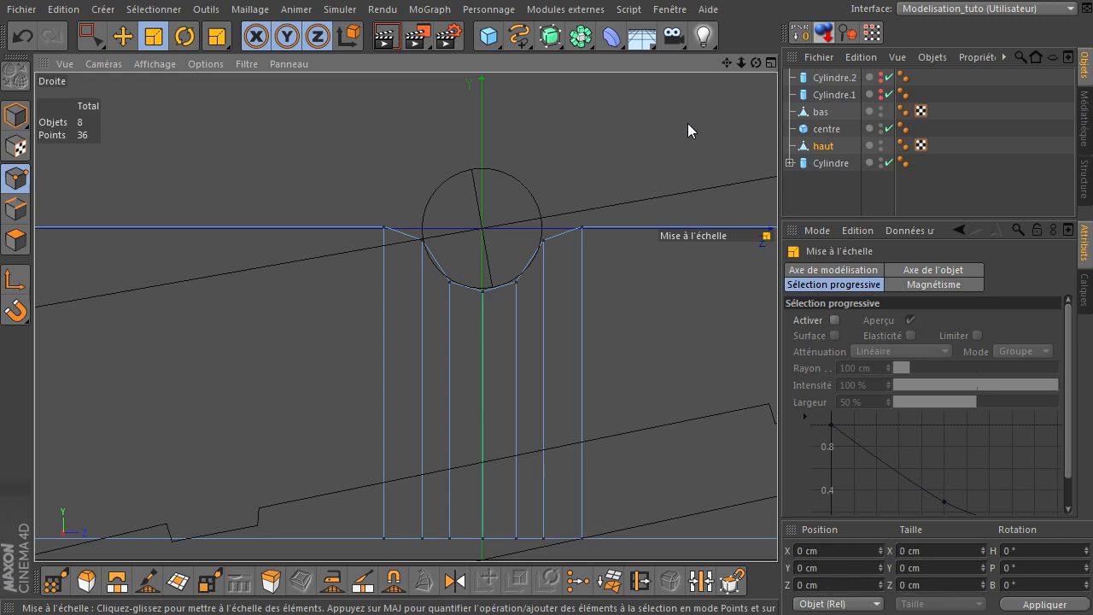
In the perspective view, make the two wheel cylinders Cylindre.2 and Cylindre.1 visible again
middle_click(628, 146)
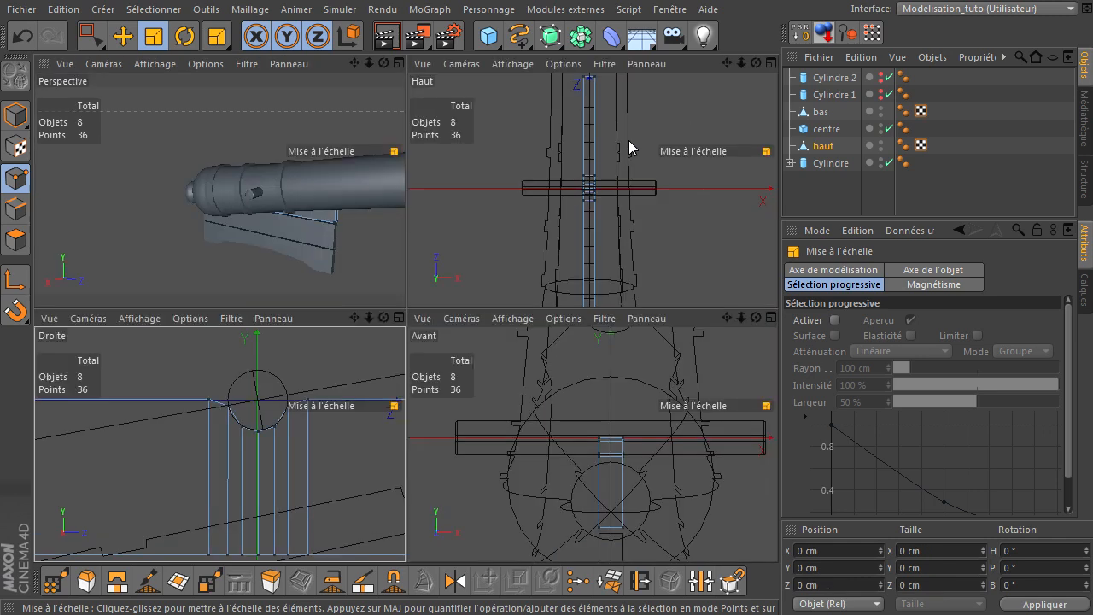
middle_click(288, 235)
drag(756, 63, 483, 240)
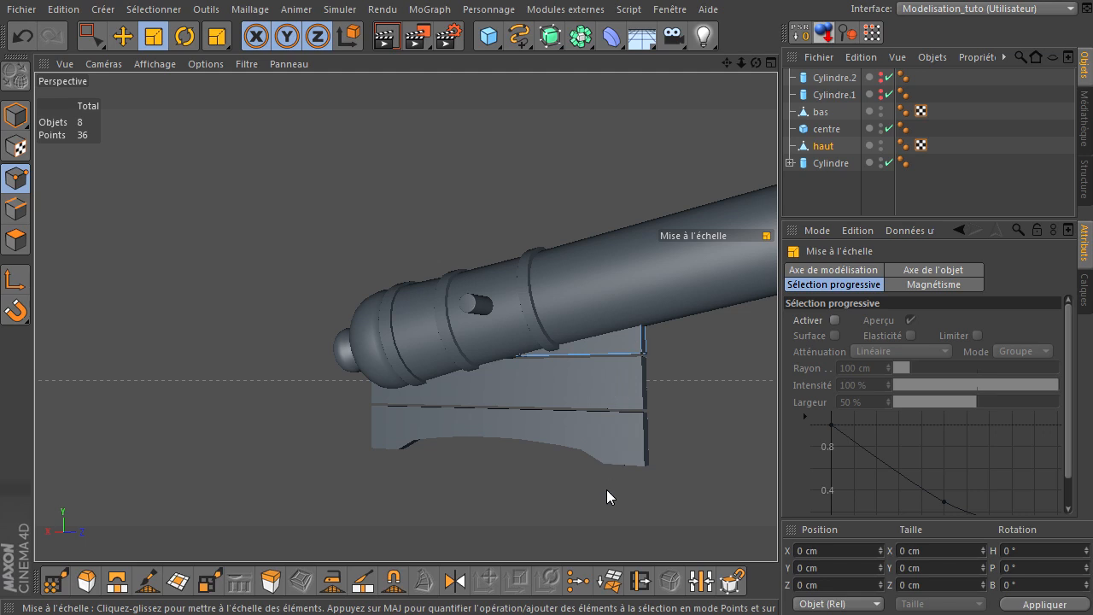
click(885, 79)
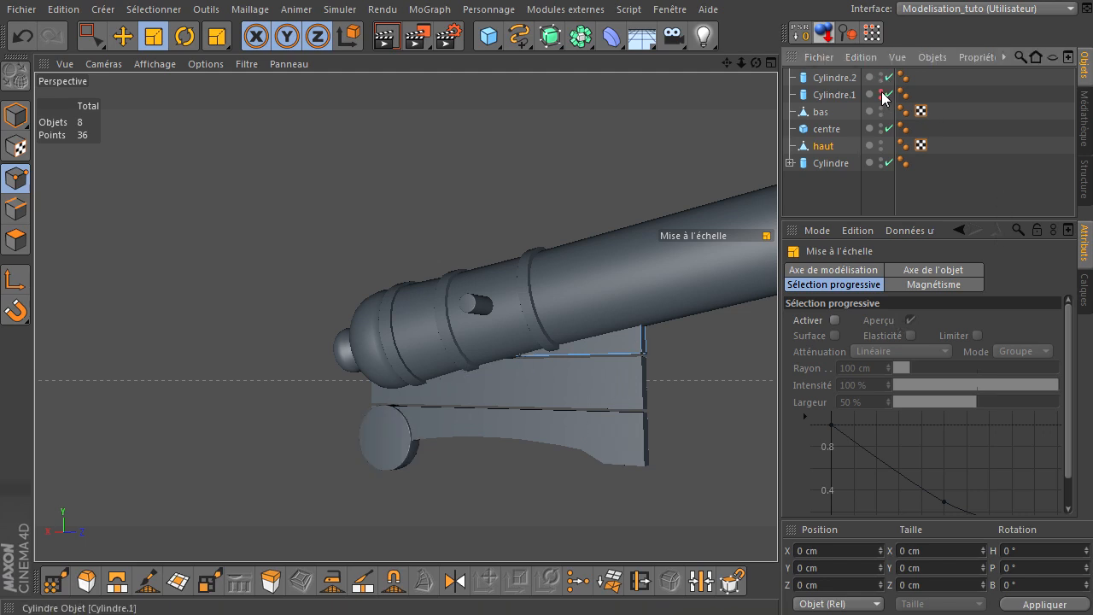
click(881, 94)
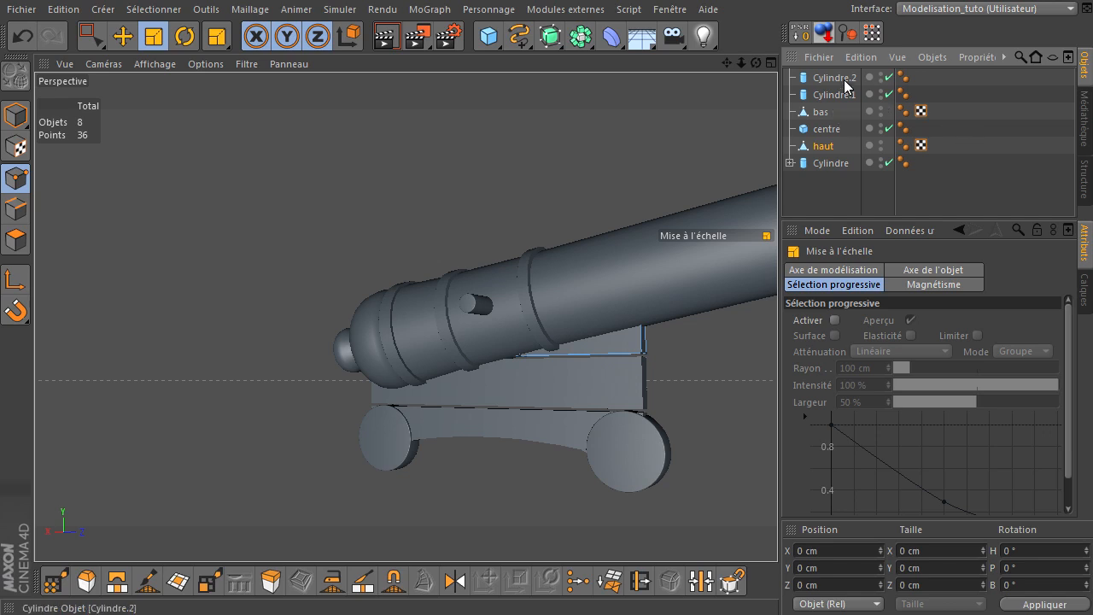
Select Cylindre.2, Cylindre.1, bas, centre and haut together in model mode
click(843, 79)
ctrl+click(840, 94)
ctrl+click(822, 113)
ctrl+click(822, 129)
ctrl+click(822, 147)
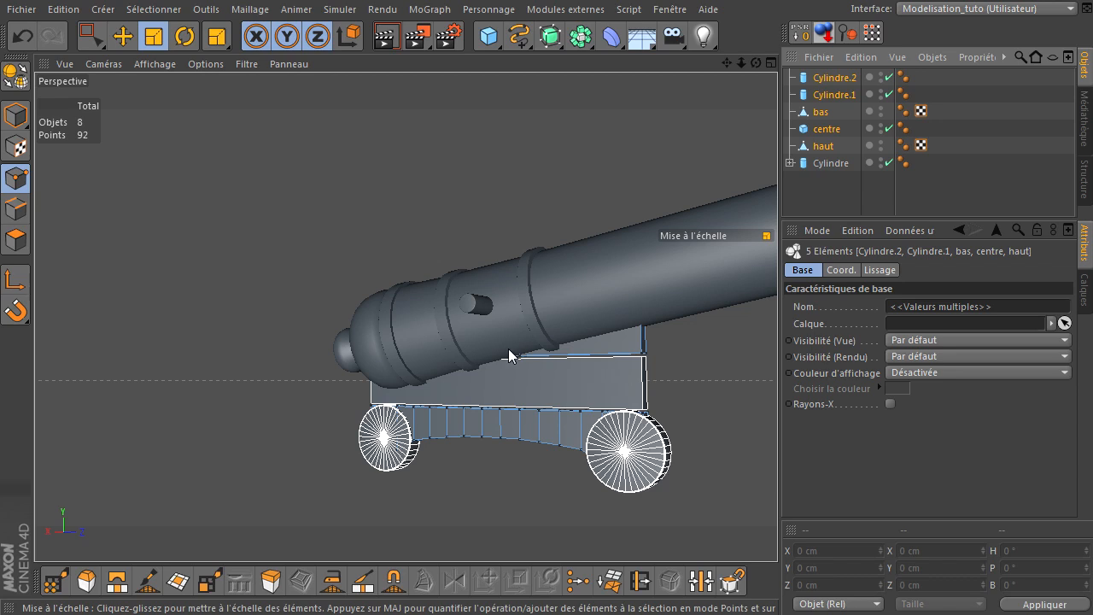
click(16, 115)
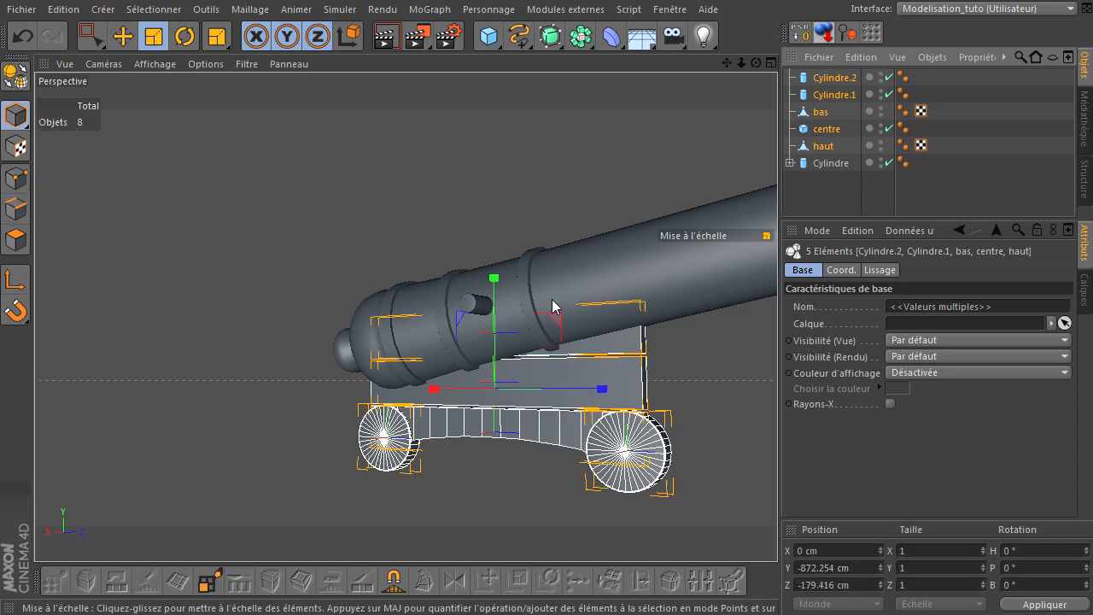
In the top view, move the selected support parts along X to about 794 cm, beside the cannon near the pivot's end
click(123, 36)
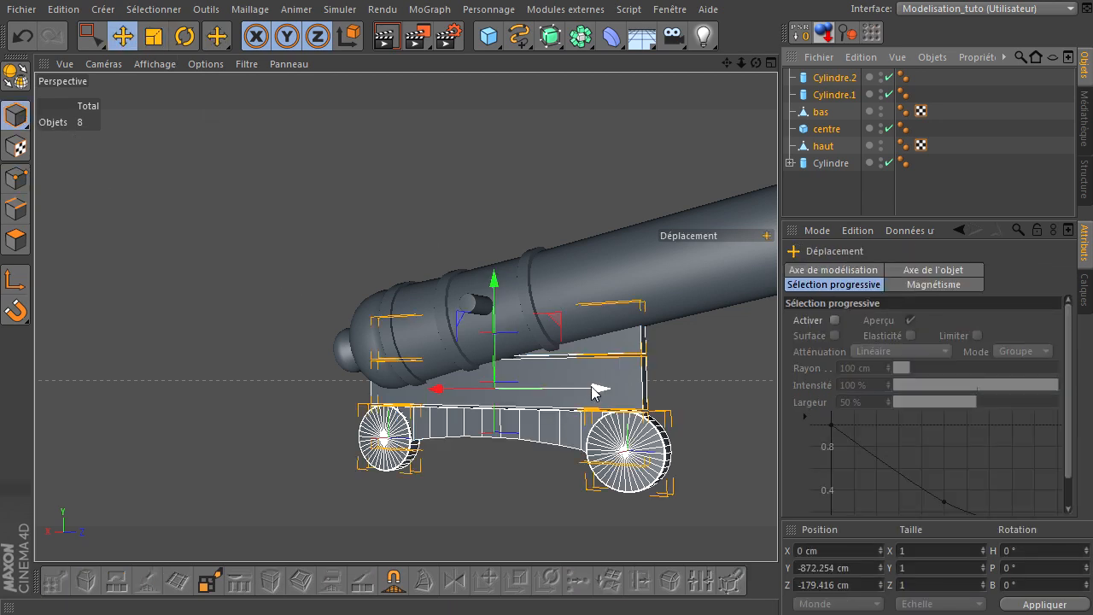
middle_click(495, 324)
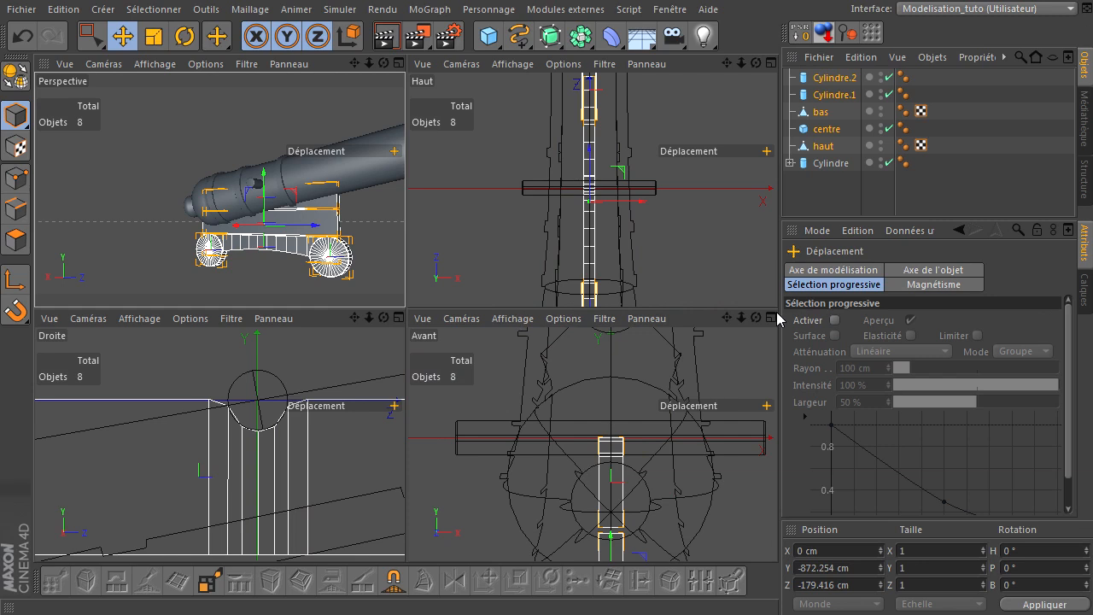
middle_click(674, 204)
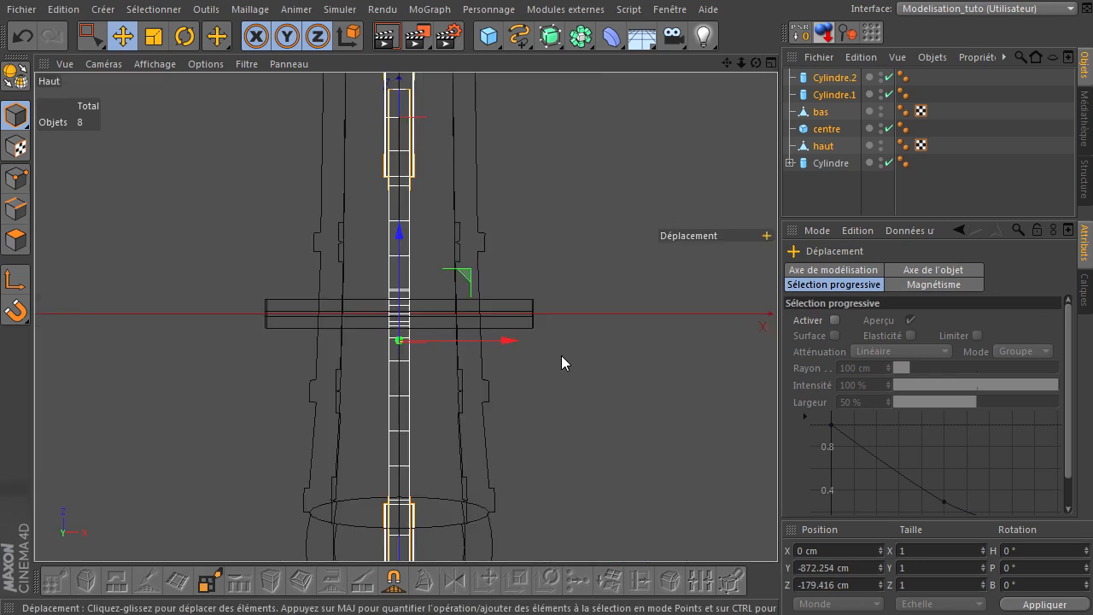
scroll(561, 362, down, 3)
drag(567, 354, 644, 355)
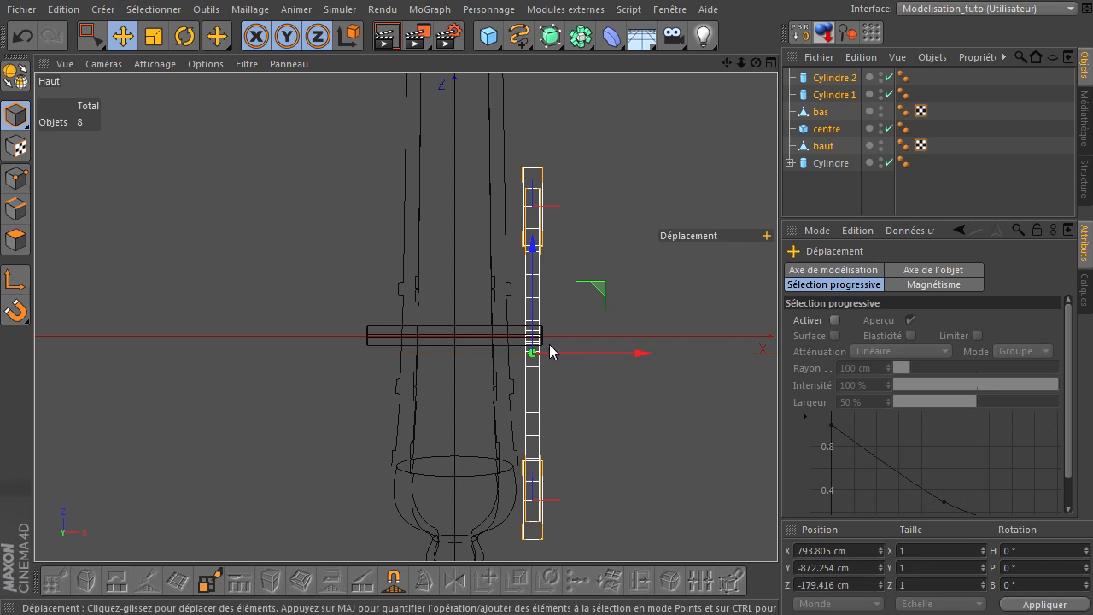
scroll(560, 322, up, 3)
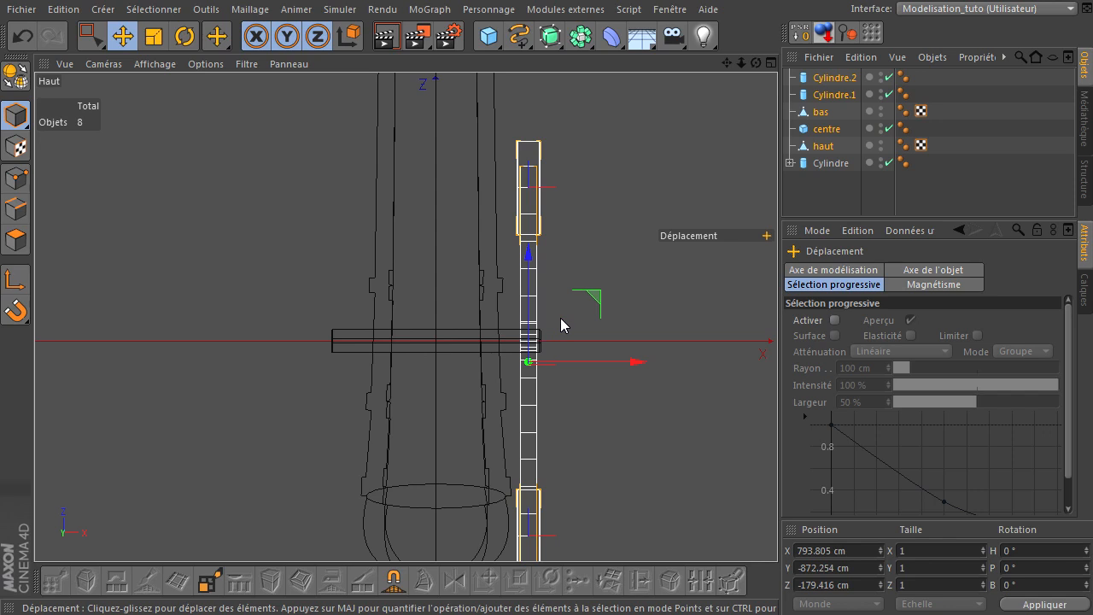
In the front view, shift the selected support parts back along X to about 754 cm and check their fit in perspective
middle_click(561, 318)
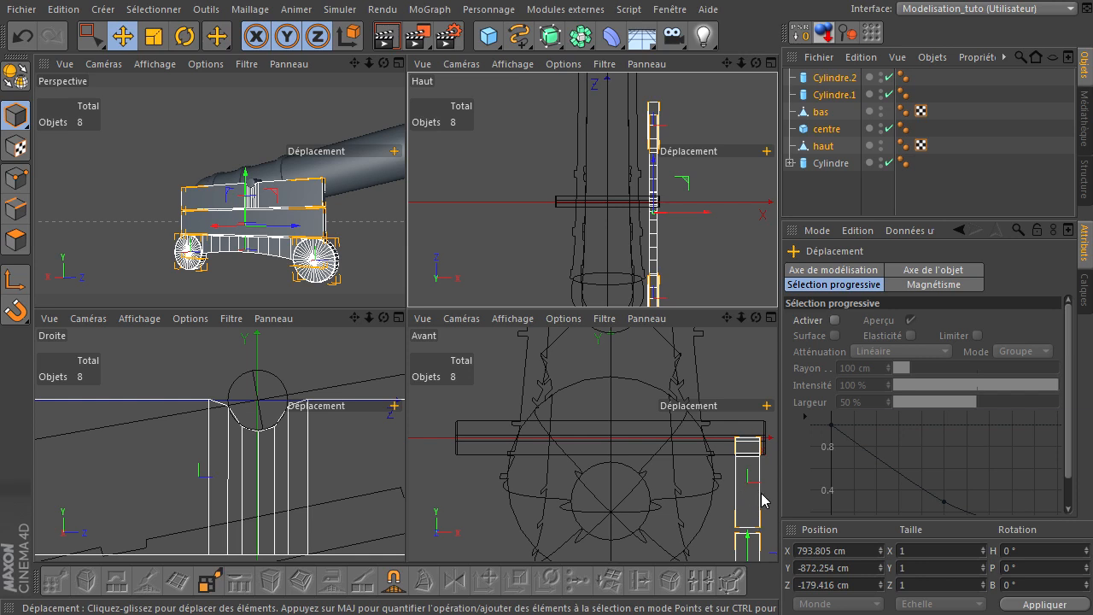
drag(727, 317, 724, 356)
mouse_move(725, 480)
mouse_down()
mouse_move(696, 427)
mouse_move(707, 483)
mouse_up()
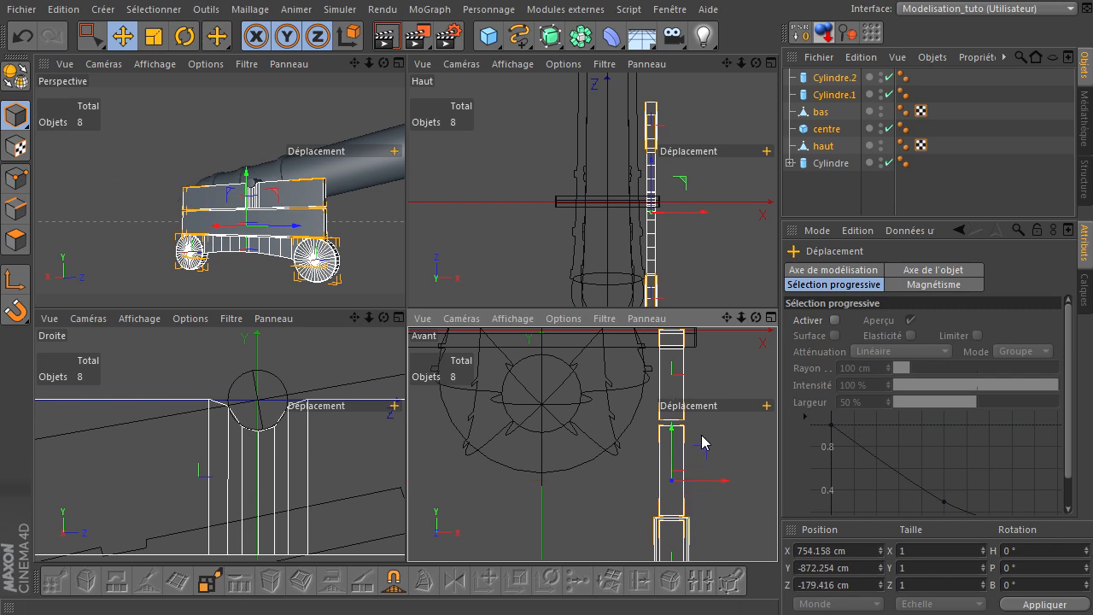
middle_click(402, 140)
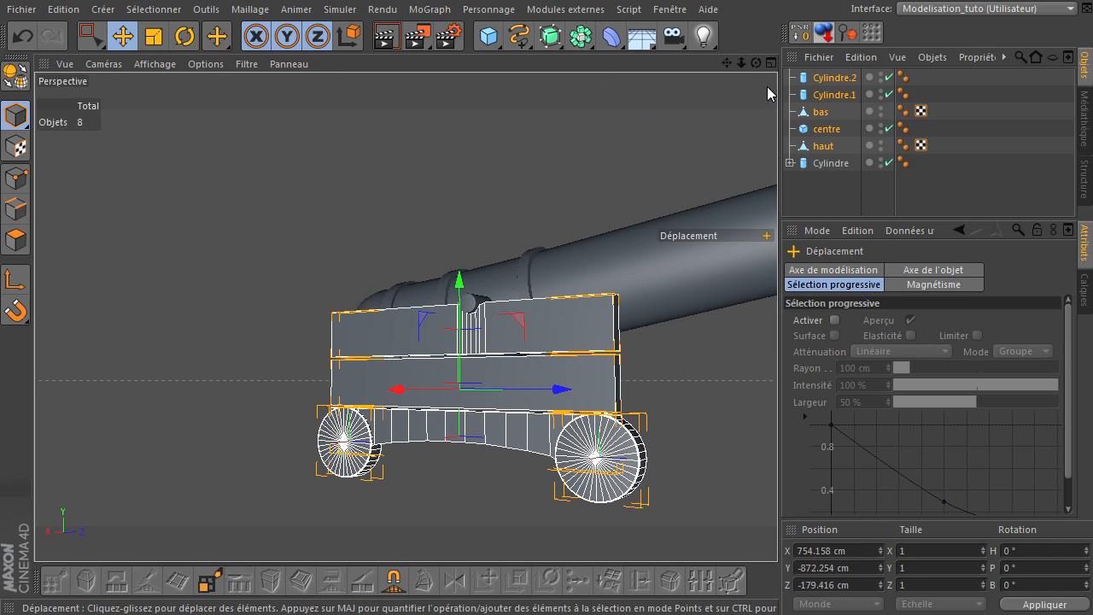
drag(756, 63, 779, 420)
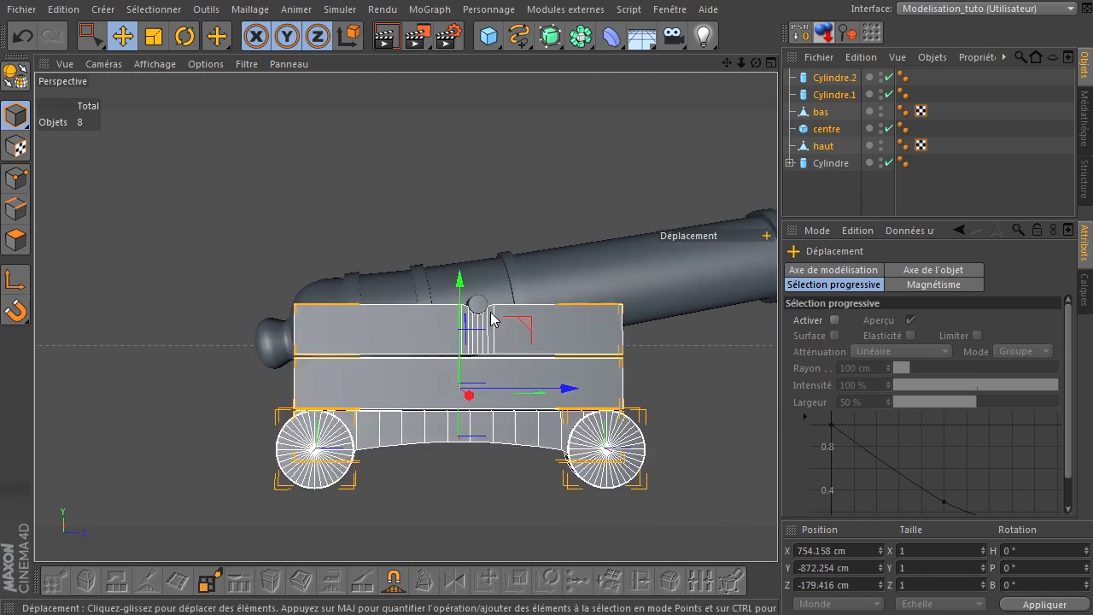
Render the perspective view and examine the support's pivot notch from several angles
scroll(446, 336, up, 5)
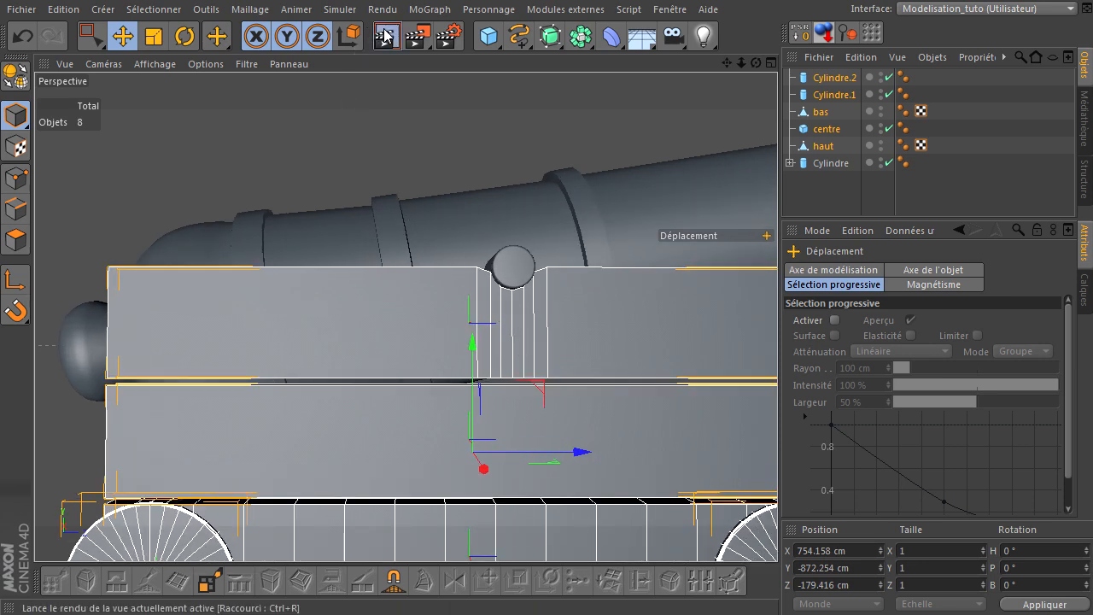
click(385, 35)
scroll(437, 383, down, 4)
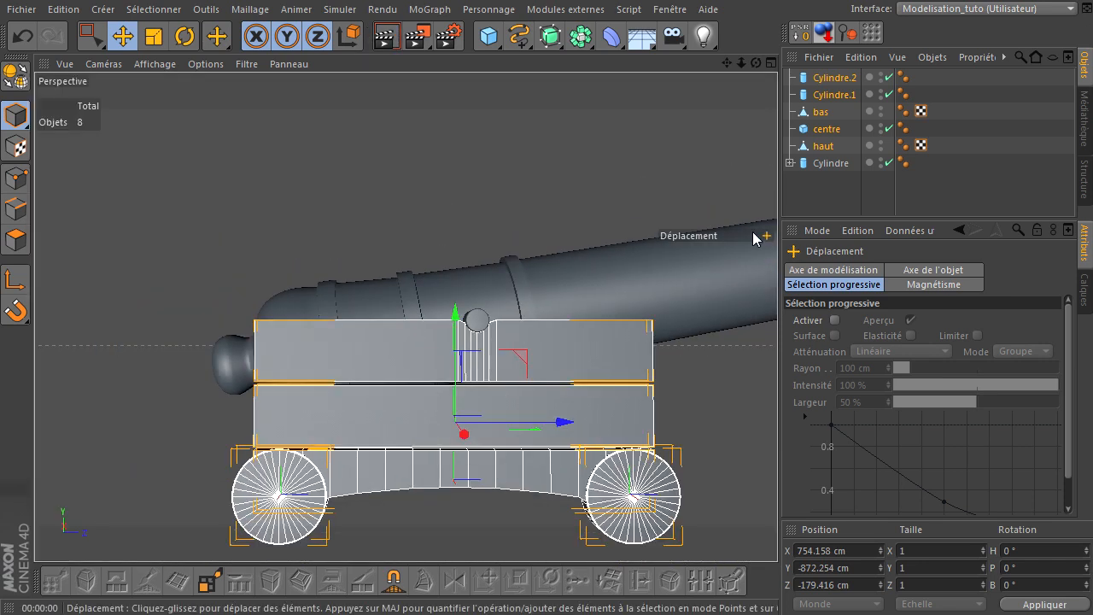
drag(755, 62, 777, 418)
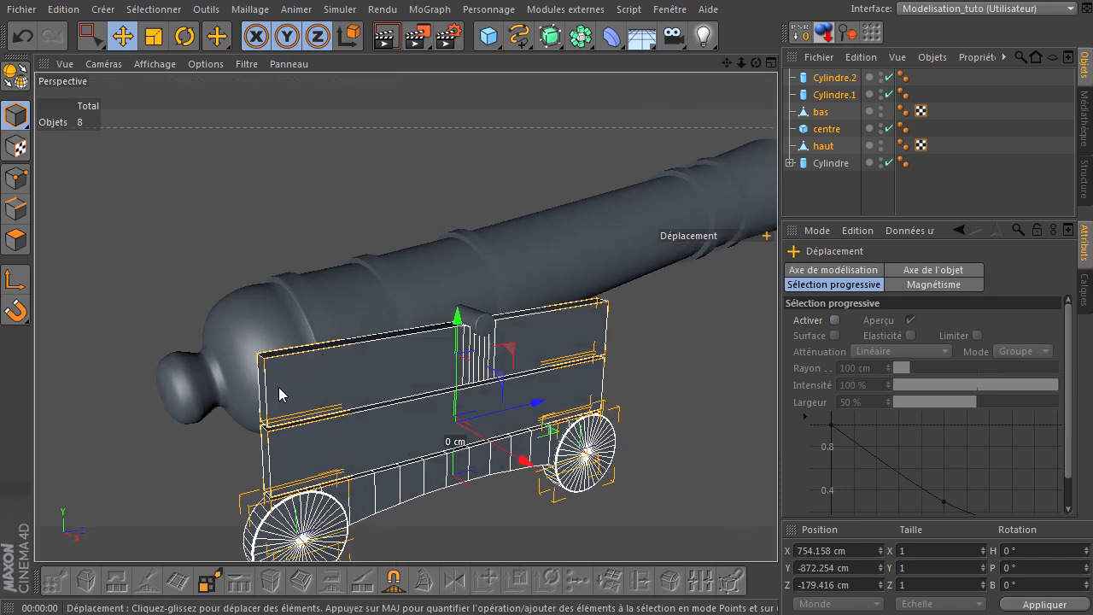
In the right-side view, cut three vertical edge loops with the Knife into haut, between its pivot notch and the cannon's breech end
middle_click(484, 415)
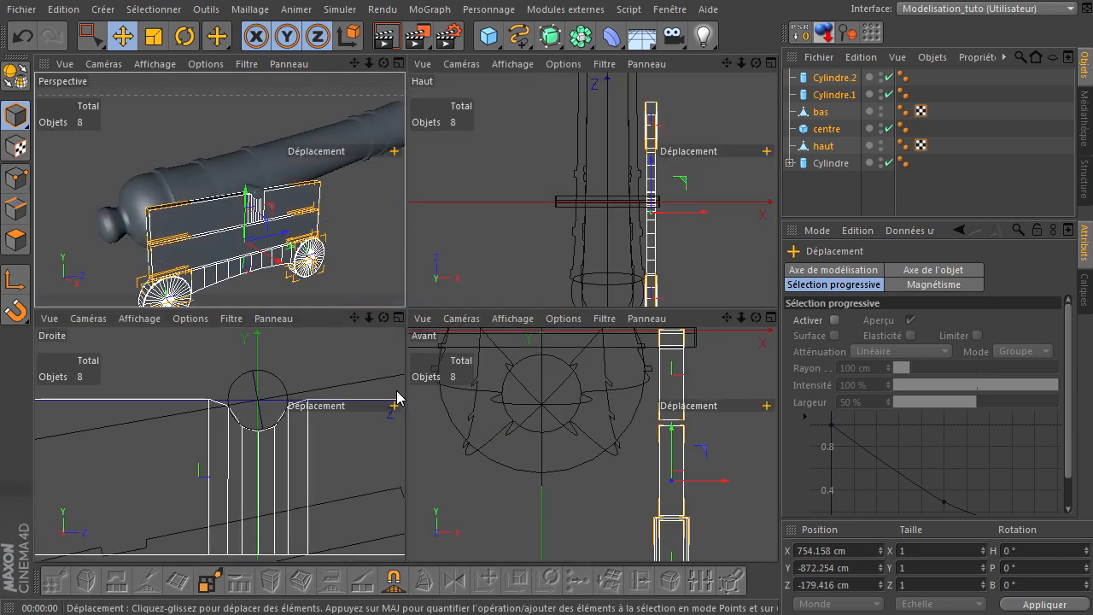
middle_click(152, 357)
scroll(155, 380, down, 5)
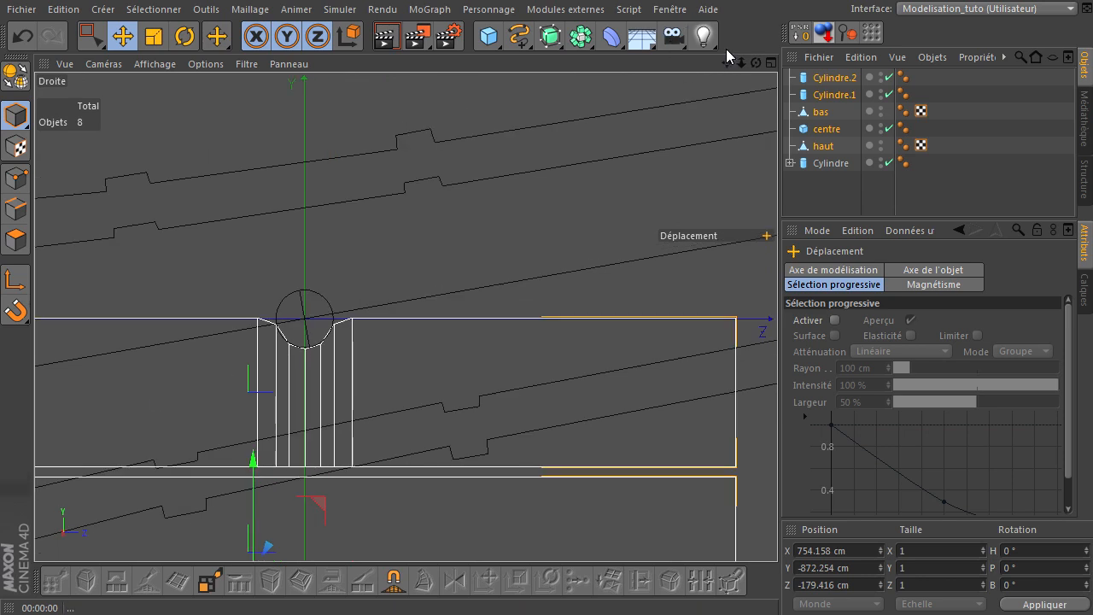
alt+middle_drag(364, 279, 727, 197)
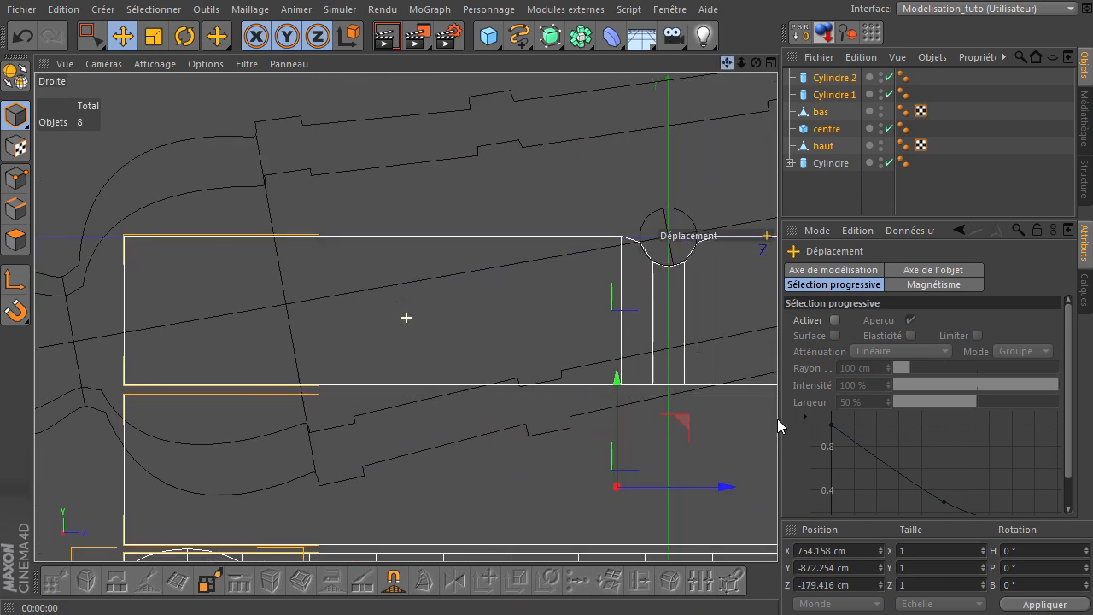
click(821, 146)
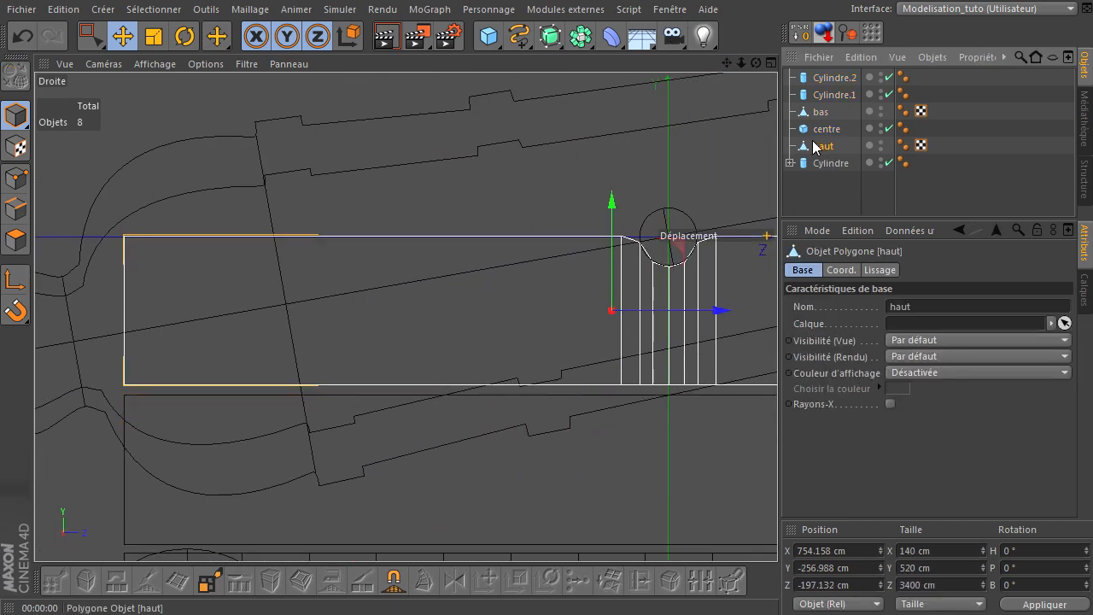
click(15, 242)
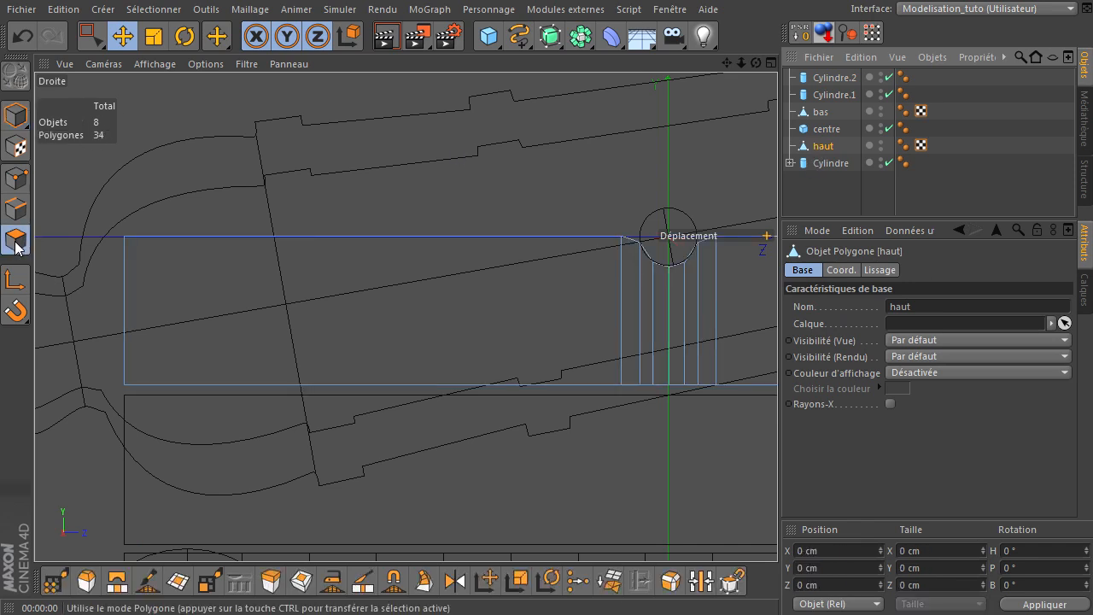
key(k)
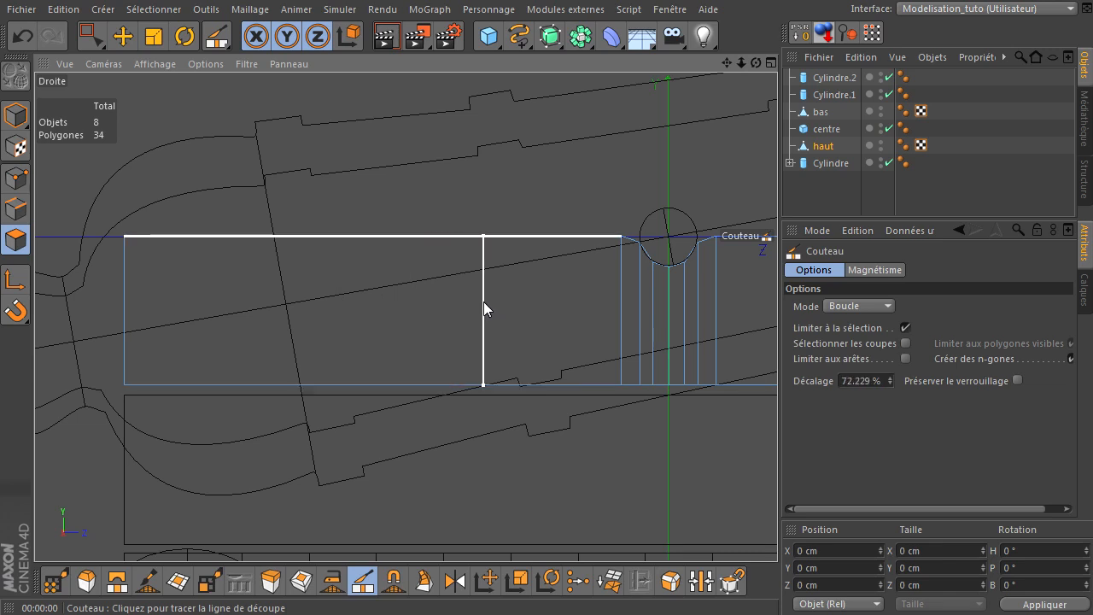
click(502, 299)
click(314, 304)
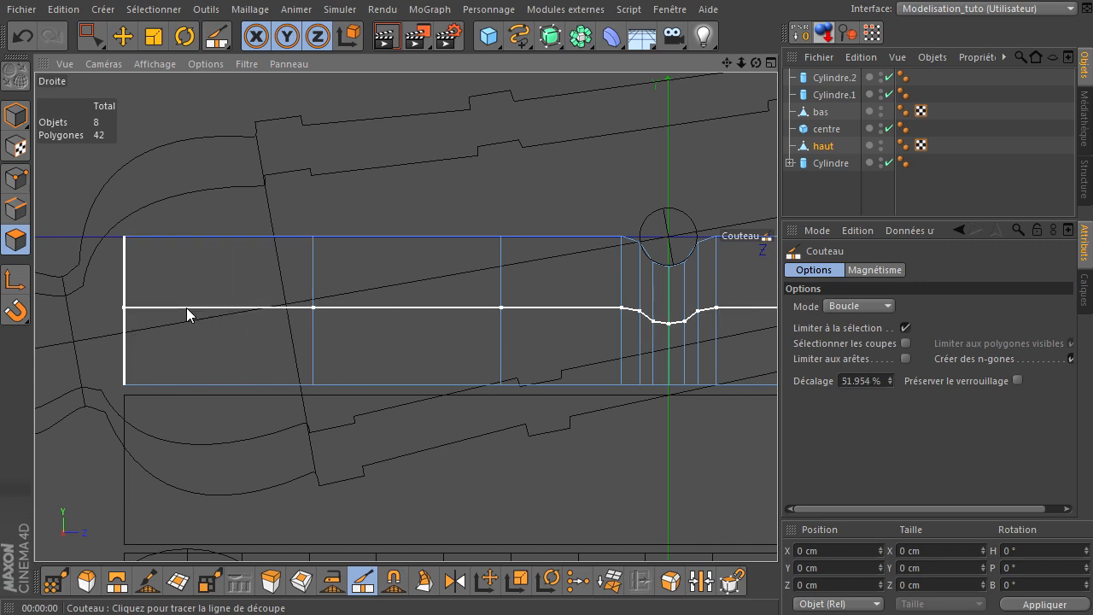
click(181, 358)
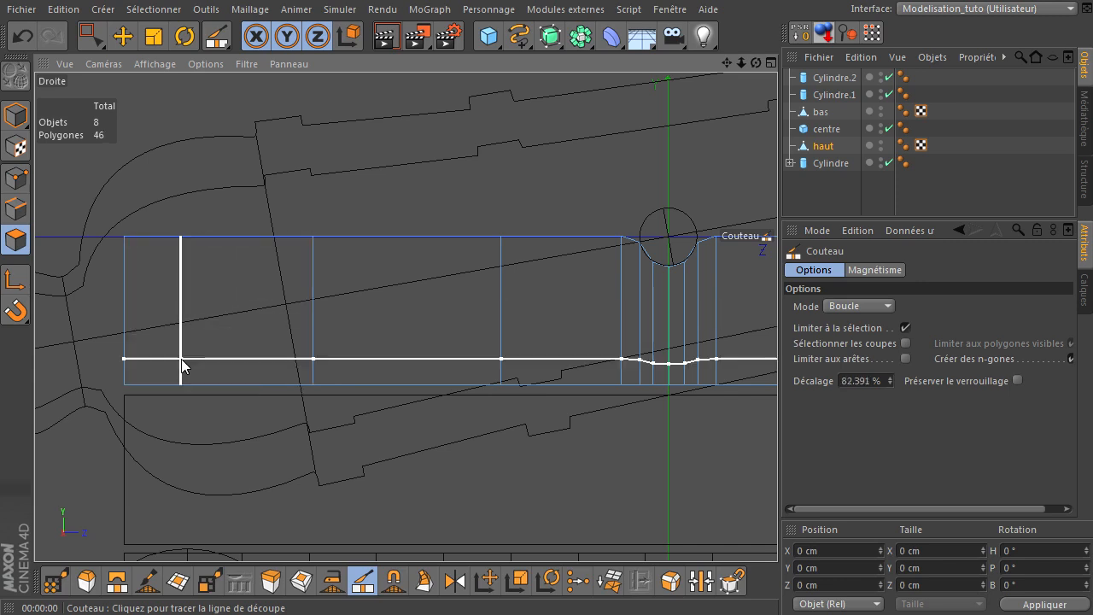
Select haut's top points at the breech end and its two nearest cuts, and lower them to about Y 16 cm
click(91, 42)
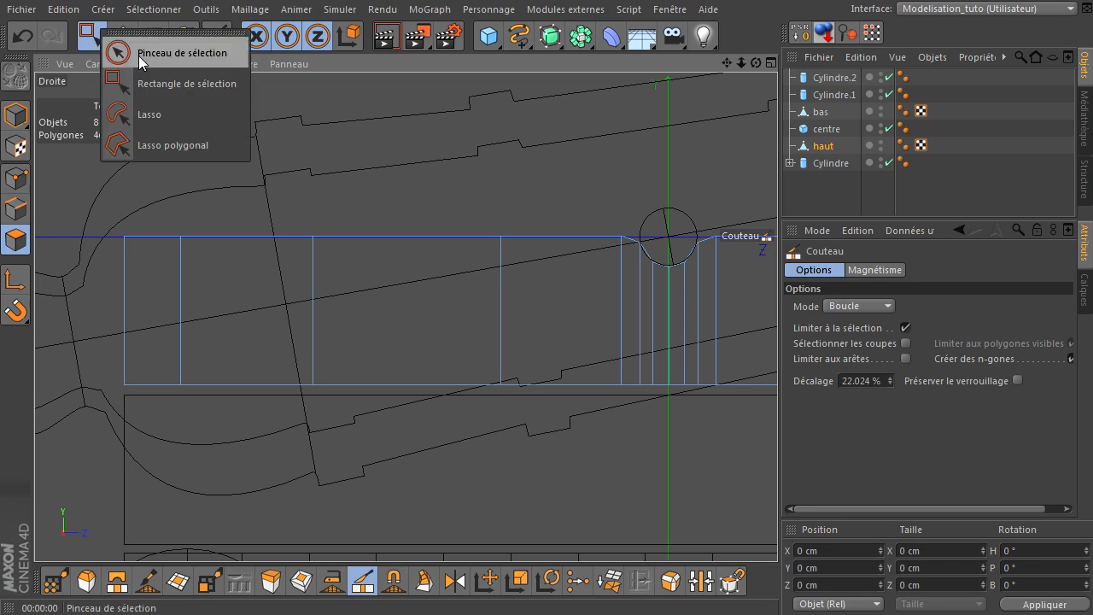
click(119, 82)
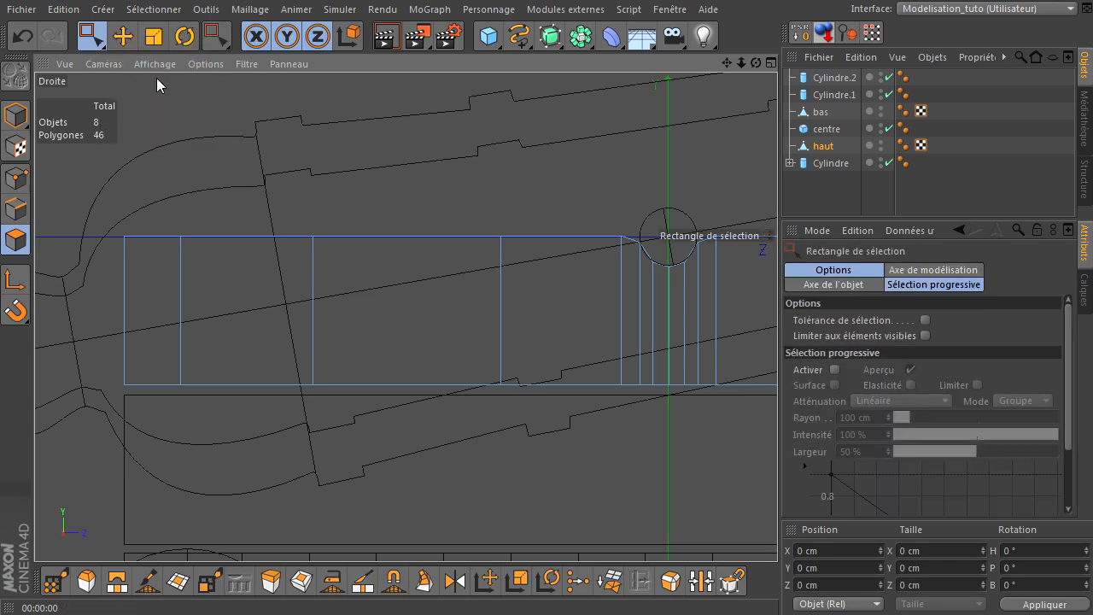
click(15, 179)
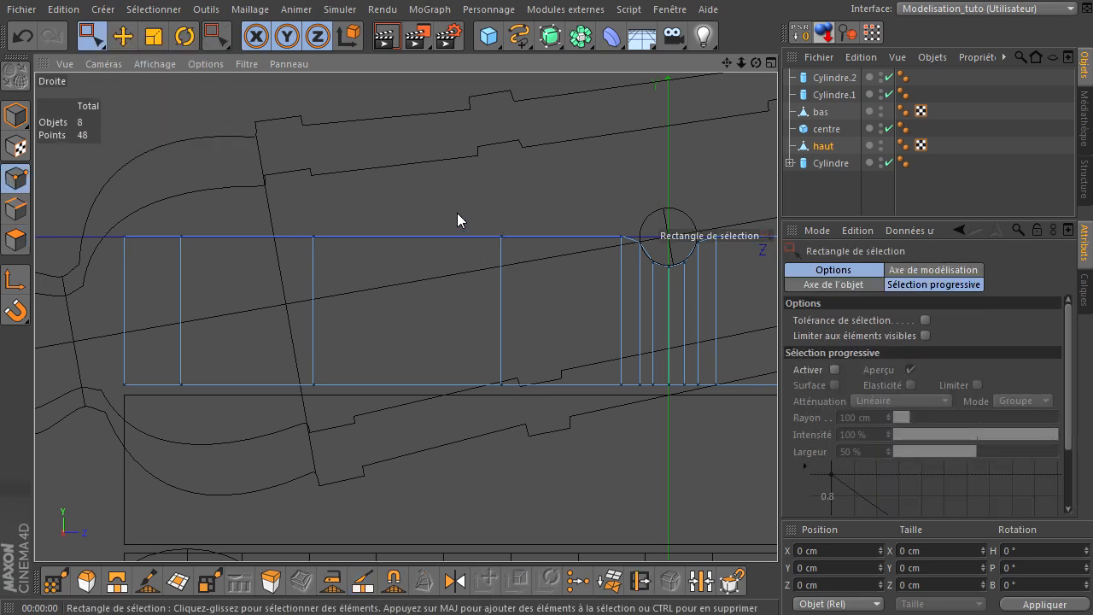
drag(93, 211, 383, 271)
drag(220, 147, 225, 214)
Lower the top points at haut's last cut and breech end, bringing the end ones to about Y -175 cm to form a slope
drag(89, 263, 207, 313)
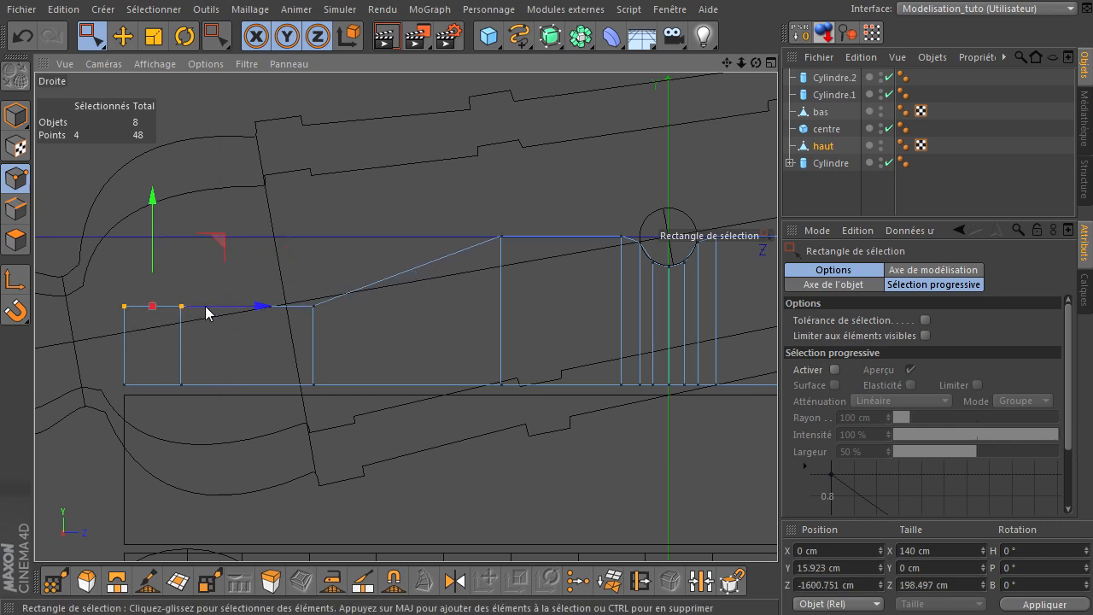
drag(161, 226, 152, 264)
drag(112, 332, 148, 372)
drag(125, 285, 126, 309)
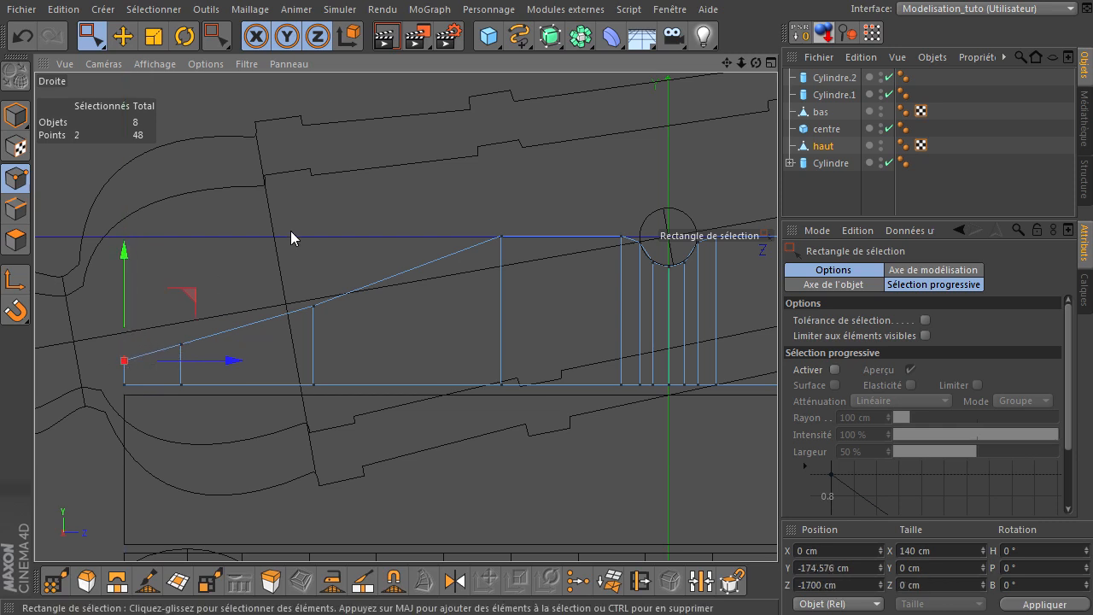
click(229, 107)
Duplicate the two wheel cylinders Cylindre.2 and Cylindre.1 in the object list, placing the copies above bas
scroll(540, 342, down, 3)
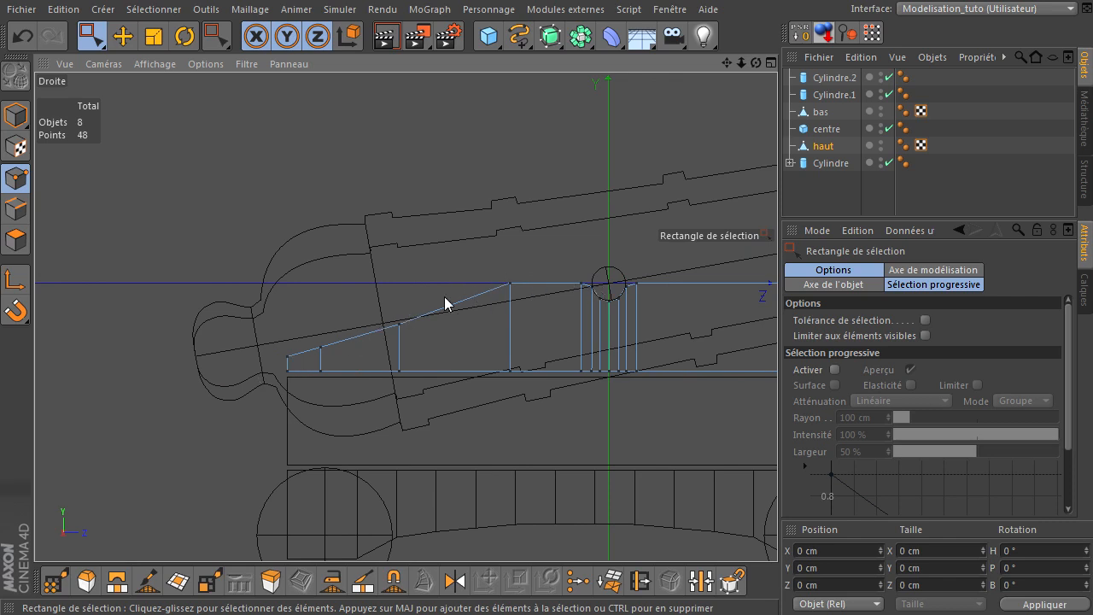
scroll(515, 339, down, 2)
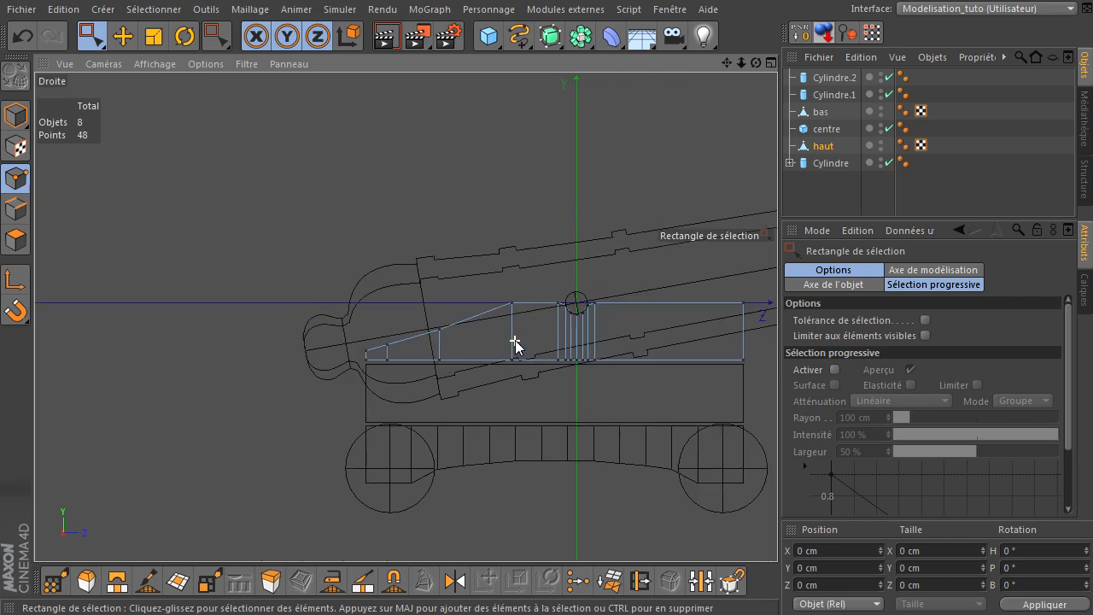
drag(726, 61, 530, 68)
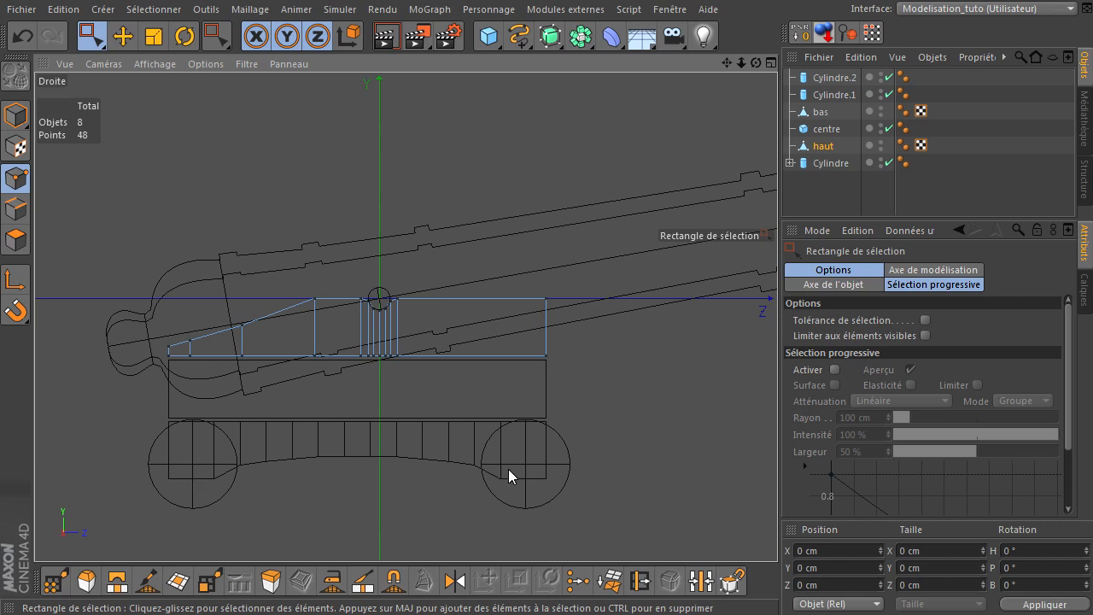
click(830, 78)
ctrl+click(844, 92)
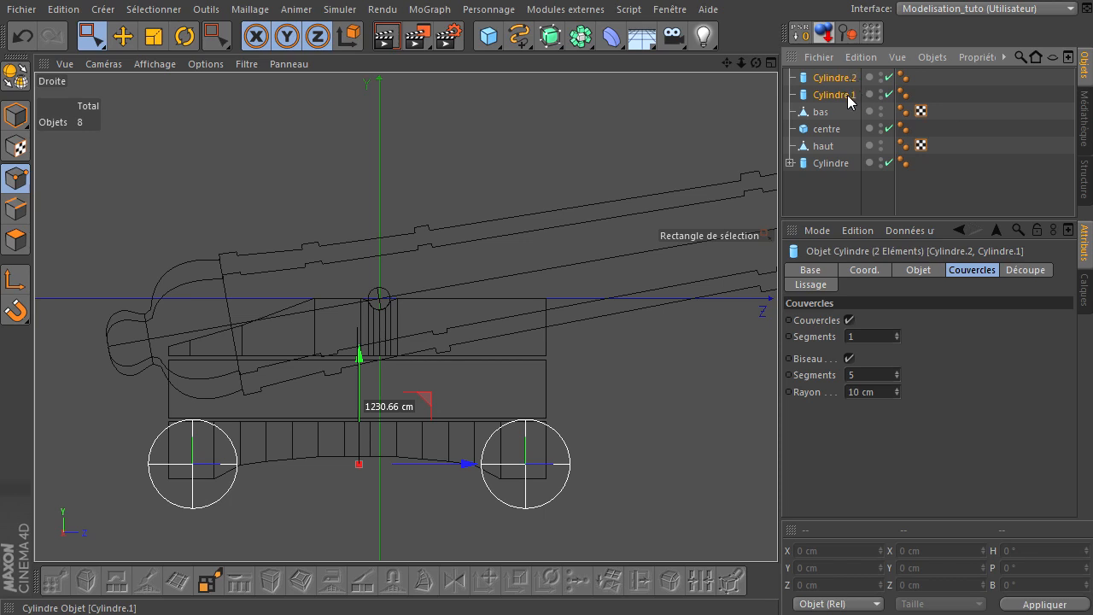
ctrl+drag(847, 95, 845, 104)
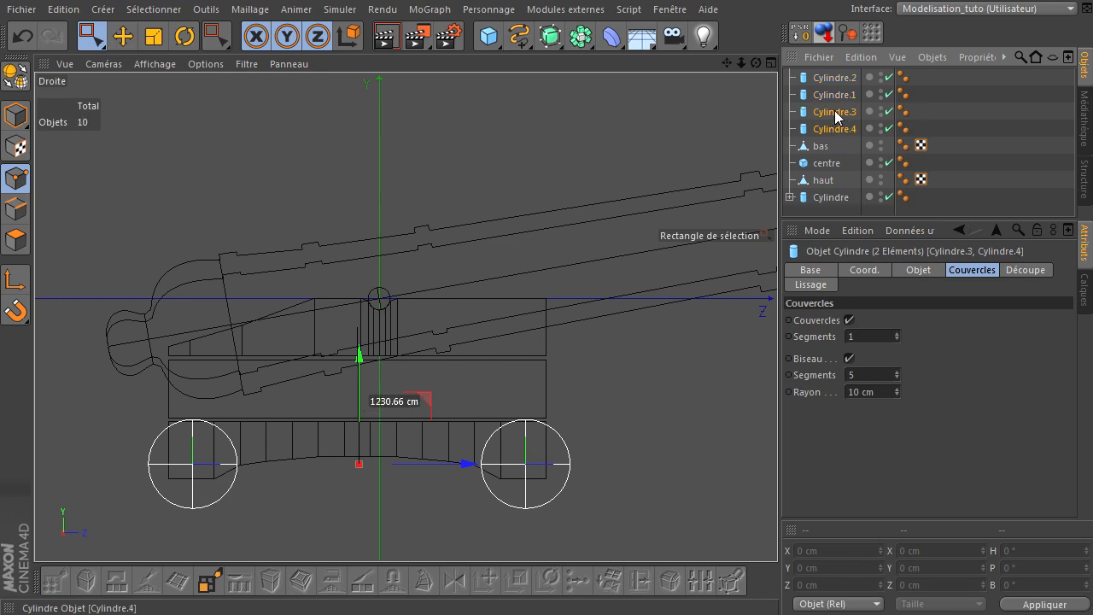
Rename the original wheel cylinders Cylindre.2 and Cylindre.1 as roue1 and roue2
click(836, 77)
double_click(837, 78)
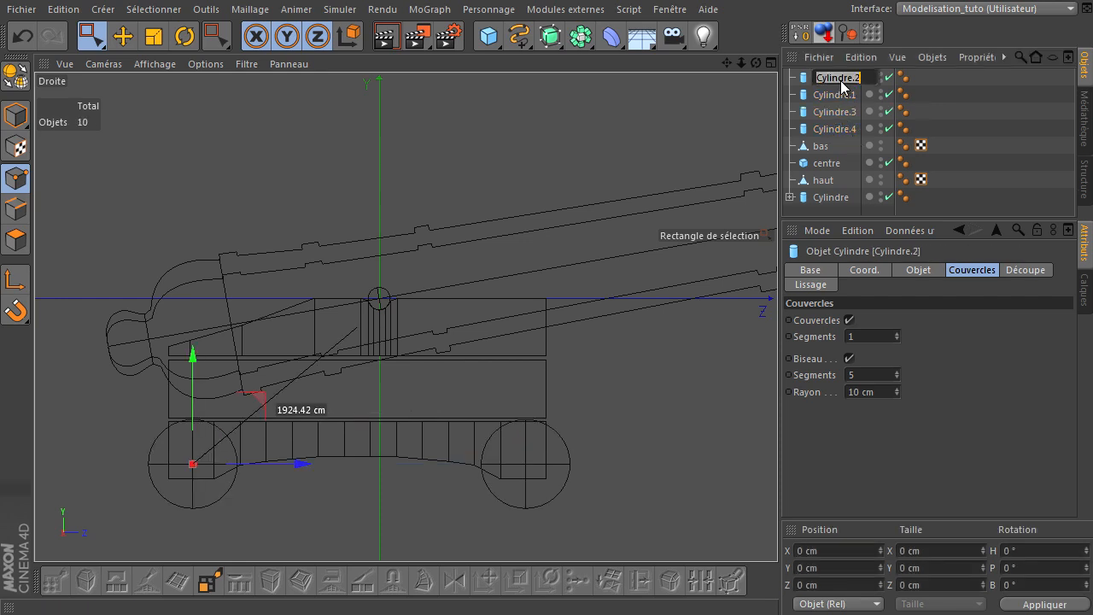
text(roue1)
key(Return)
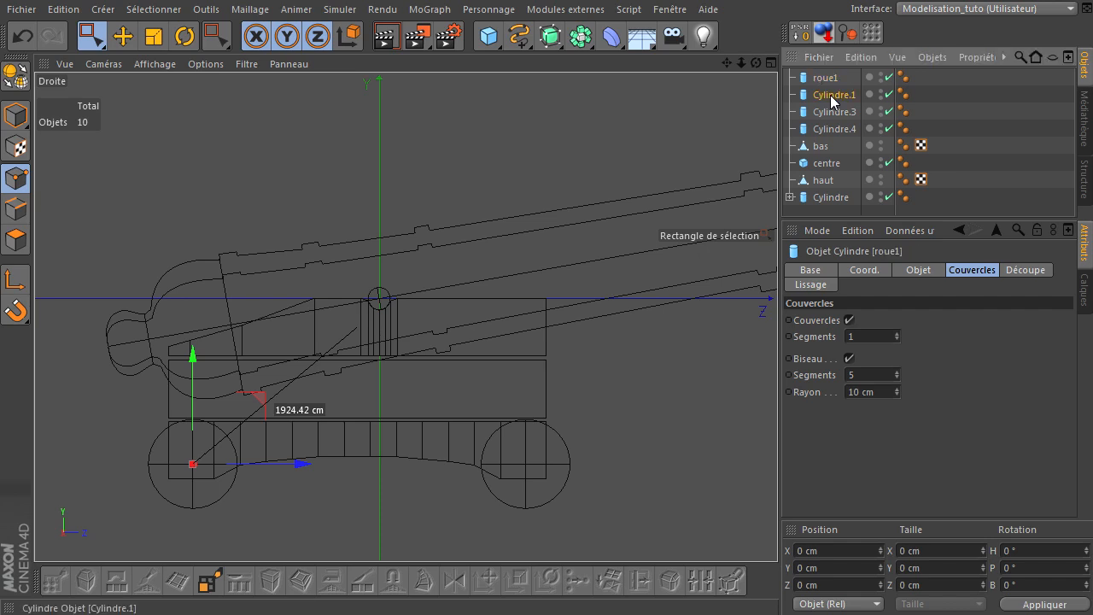
double_click(832, 96)
text(roue2)
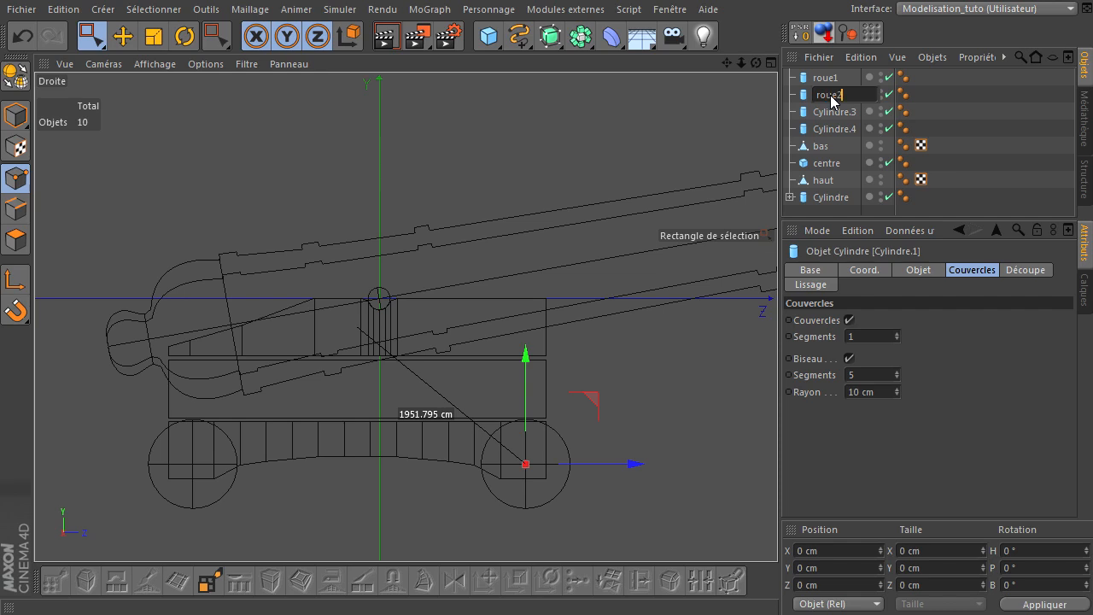
key(Return)
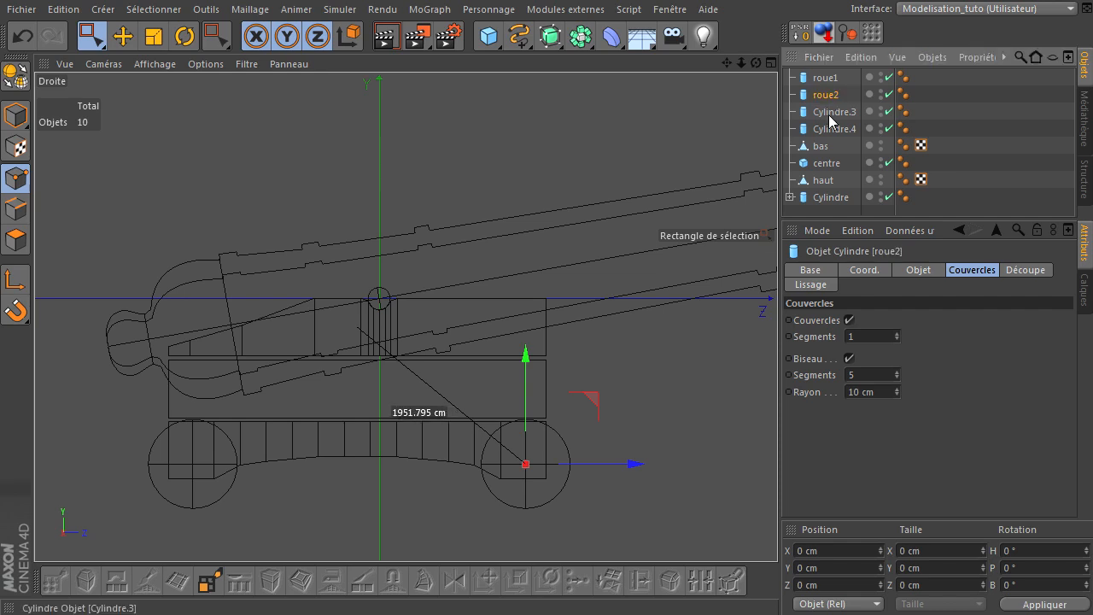
Try radii of 100 cm and 50 cm on Cylindre.3 and Cylindre.4 together, and settle on 80 cm
click(830, 117)
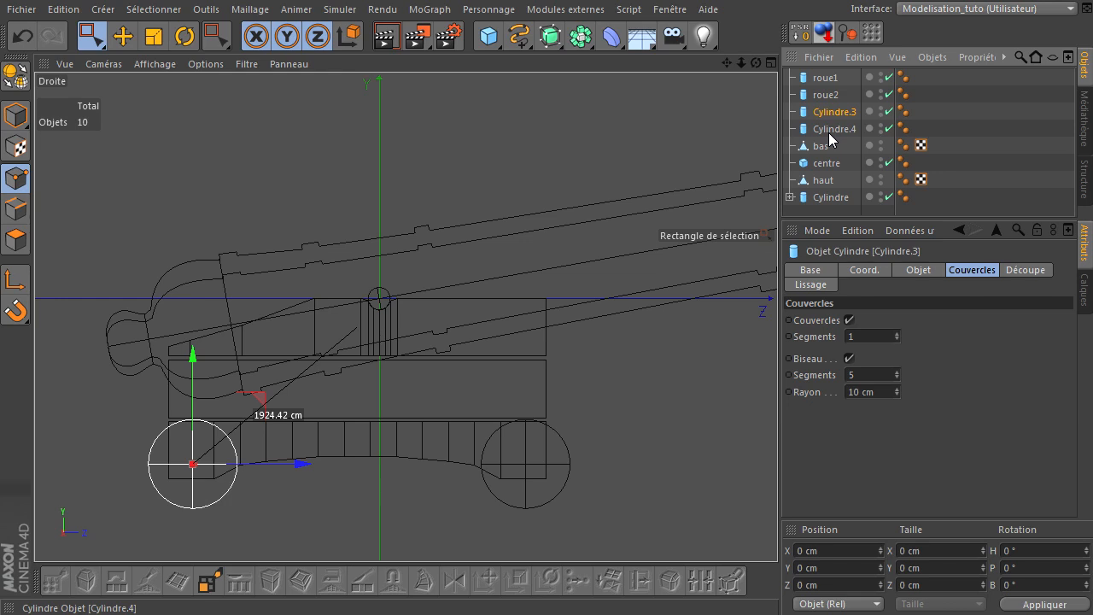
click(829, 134)
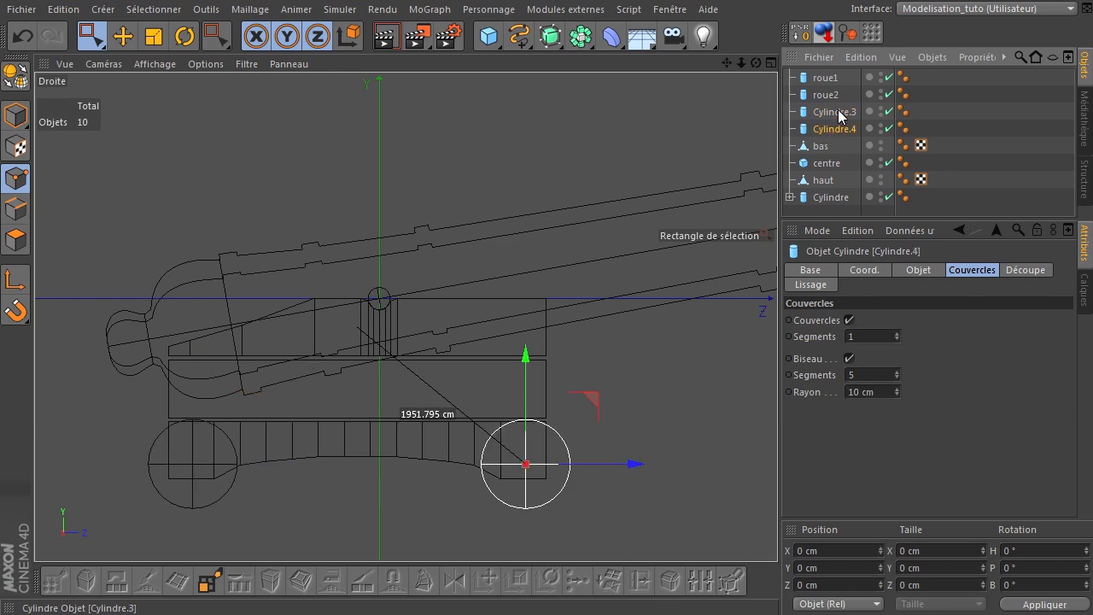
ctrl+click(840, 117)
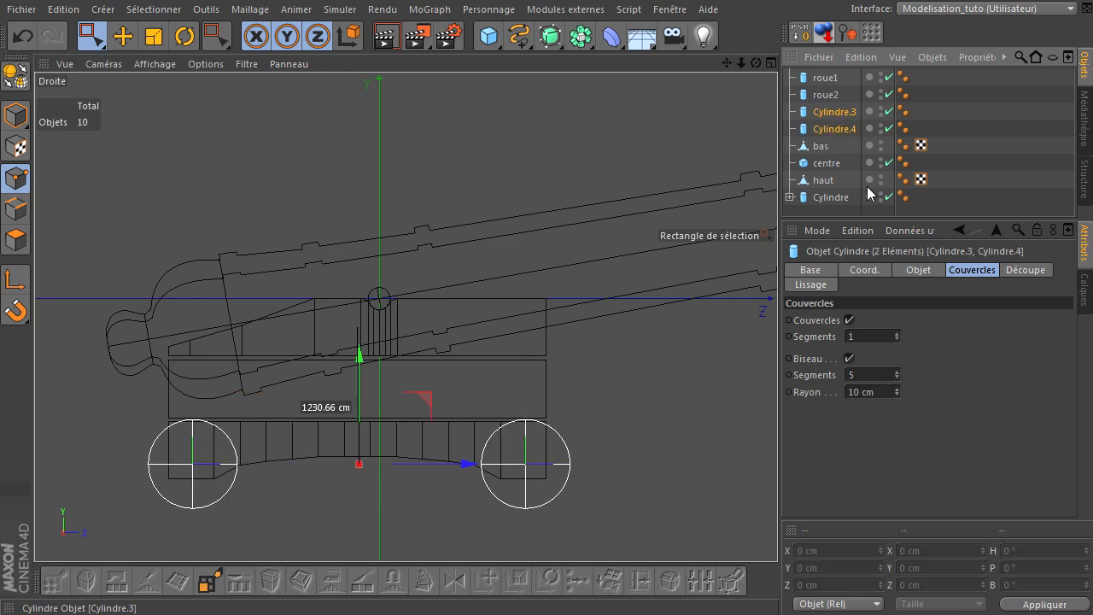
click(922, 270)
click(920, 320)
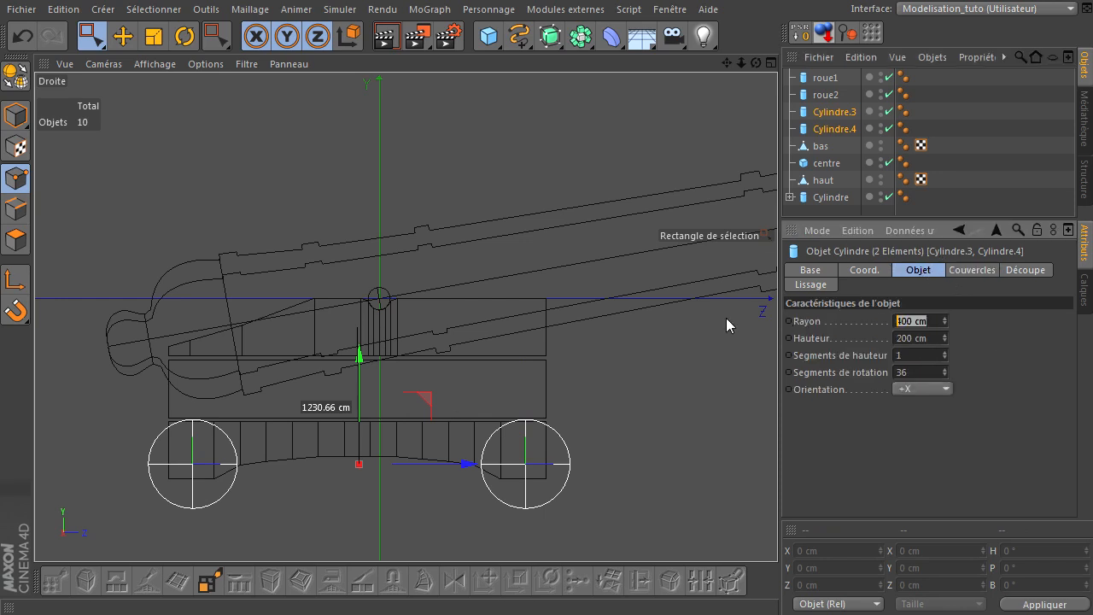
text(100)
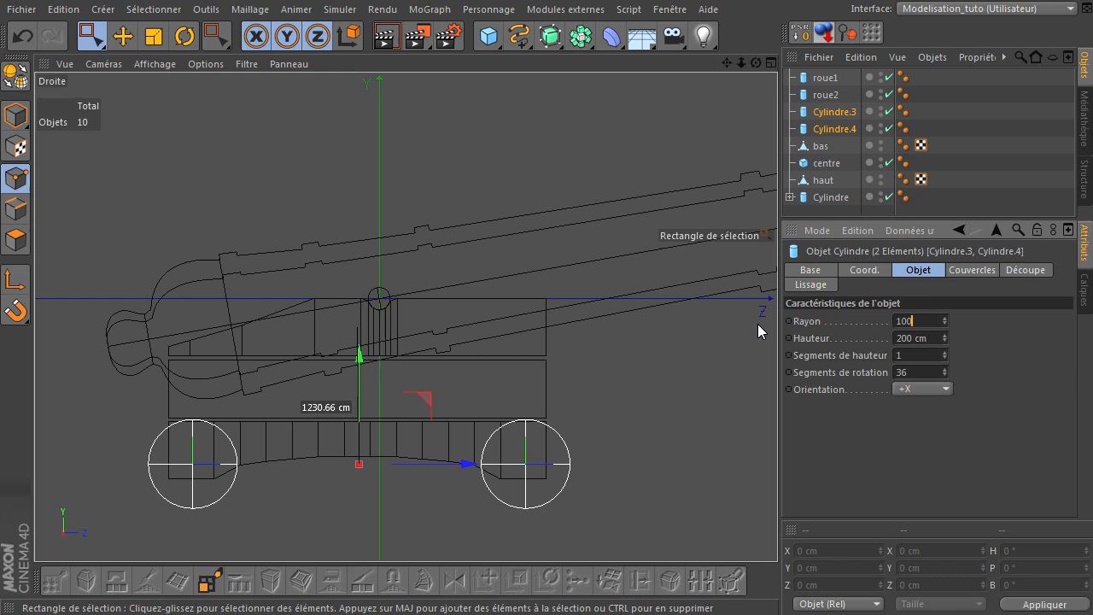
key(Return)
click(919, 320)
text(50)
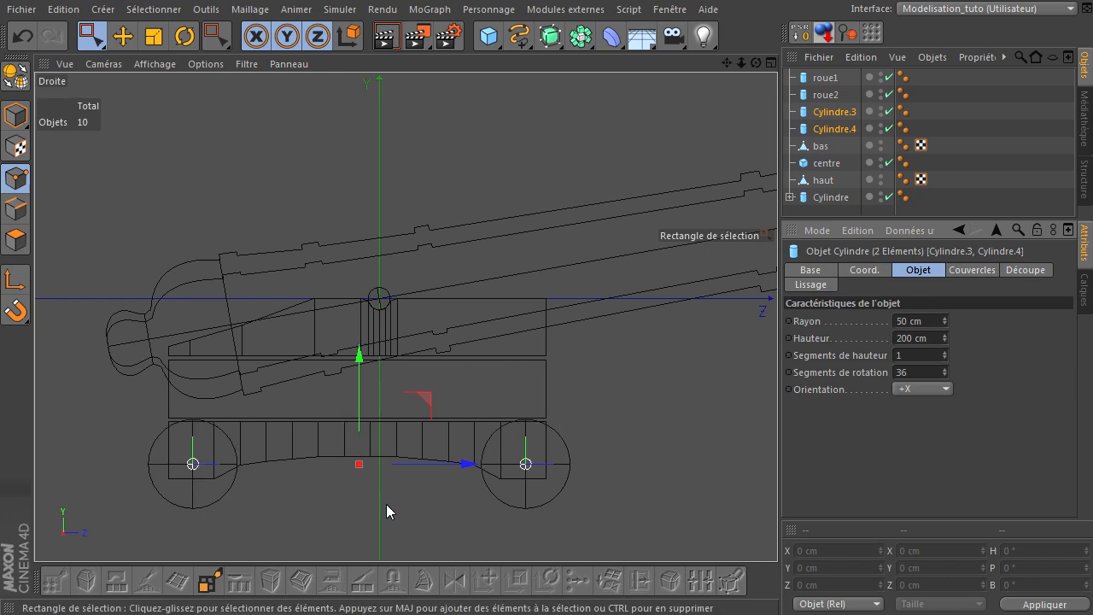
double_click(909, 320)
text(80)
key(Return)
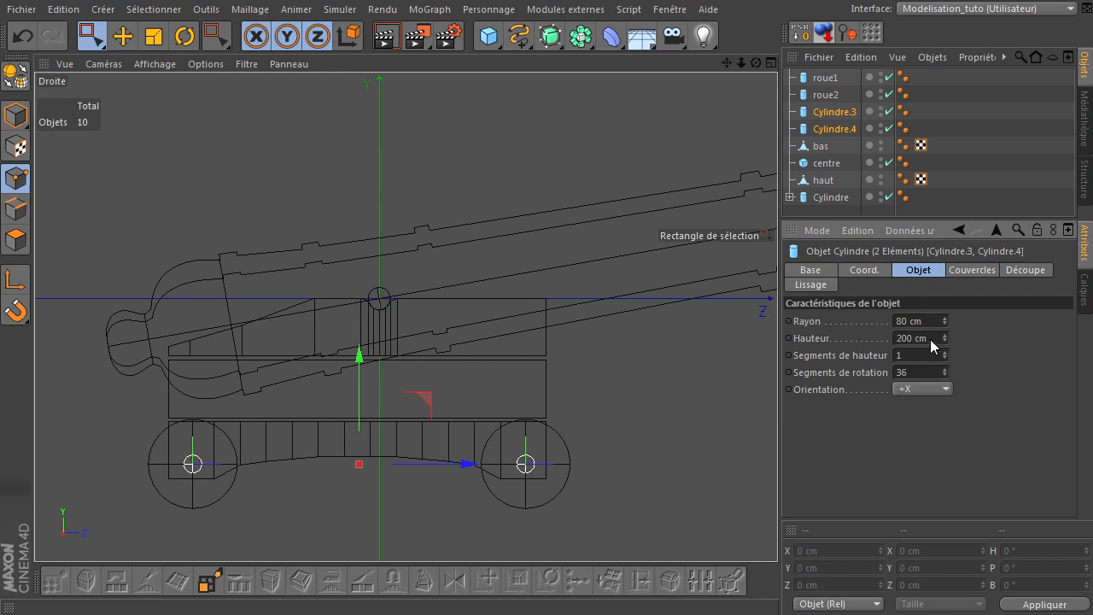
Set the height of Cylindre.3 and Cylindre.4 to 300 cm and check the wheel hubs in perspective
double_click(903, 338)
text(3)
middle_click(652, 355)
middle_click(264, 245)
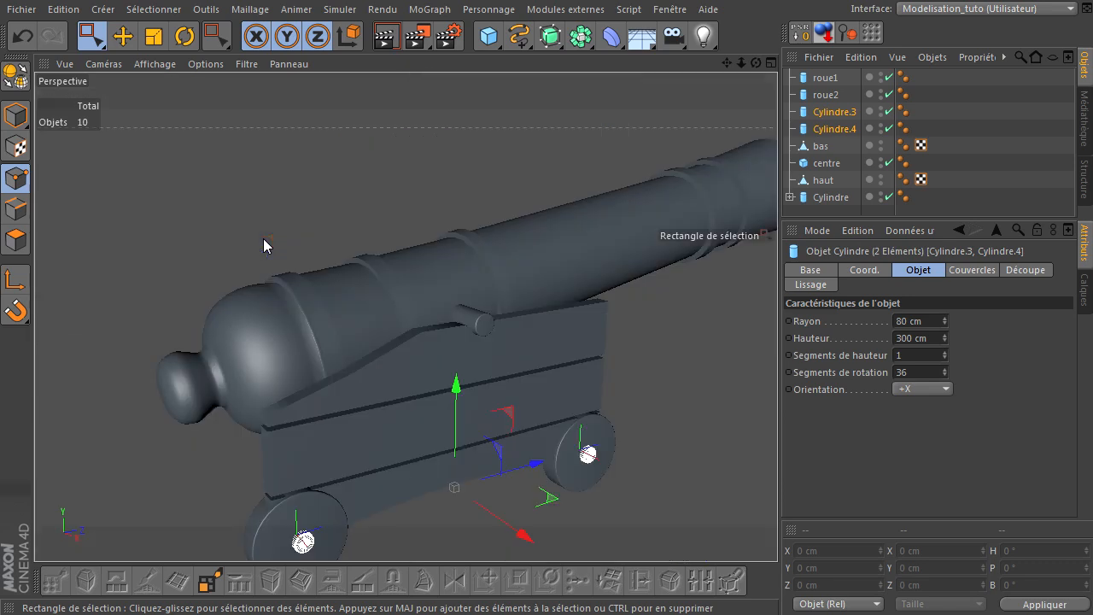
drag(756, 63, 777, 419)
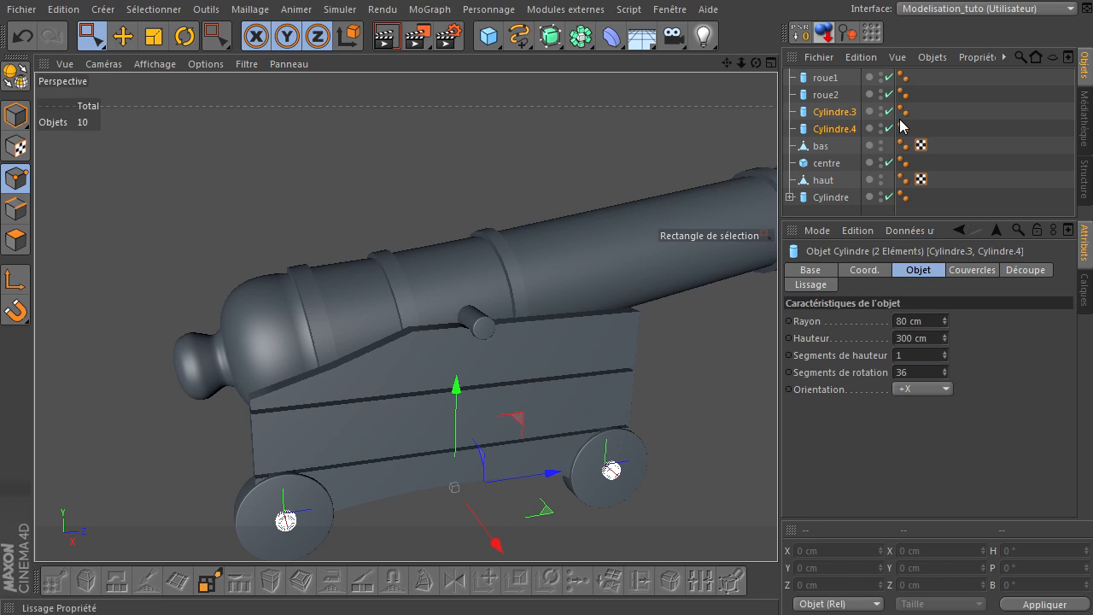
Move roue1, roue2, Cylindre.3 and Cylindre.4 together along X until the wheels sit against the outer face of the side support
click(833, 79)
shift+click(832, 129)
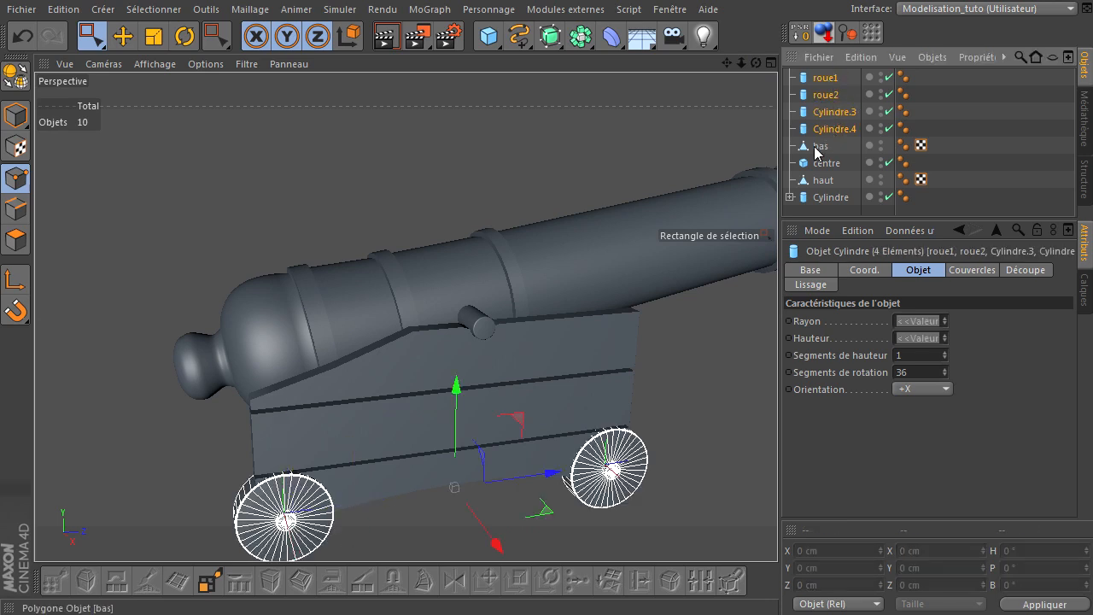
middle_click(640, 211)
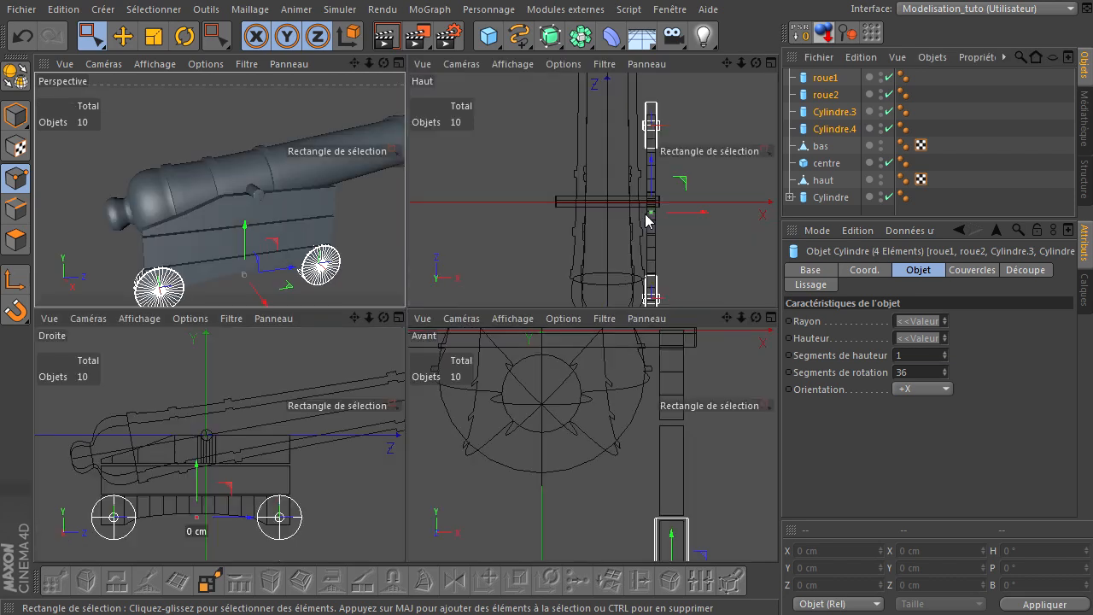
middle_click(645, 450)
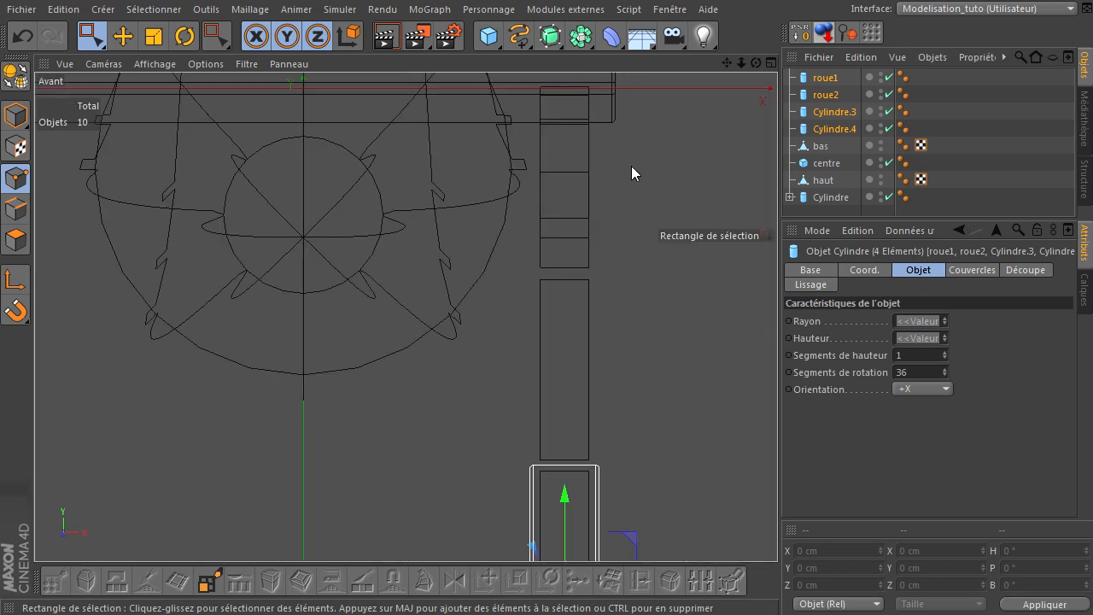
scroll(631, 173, down, 3)
drag(726, 63, 671, 610)
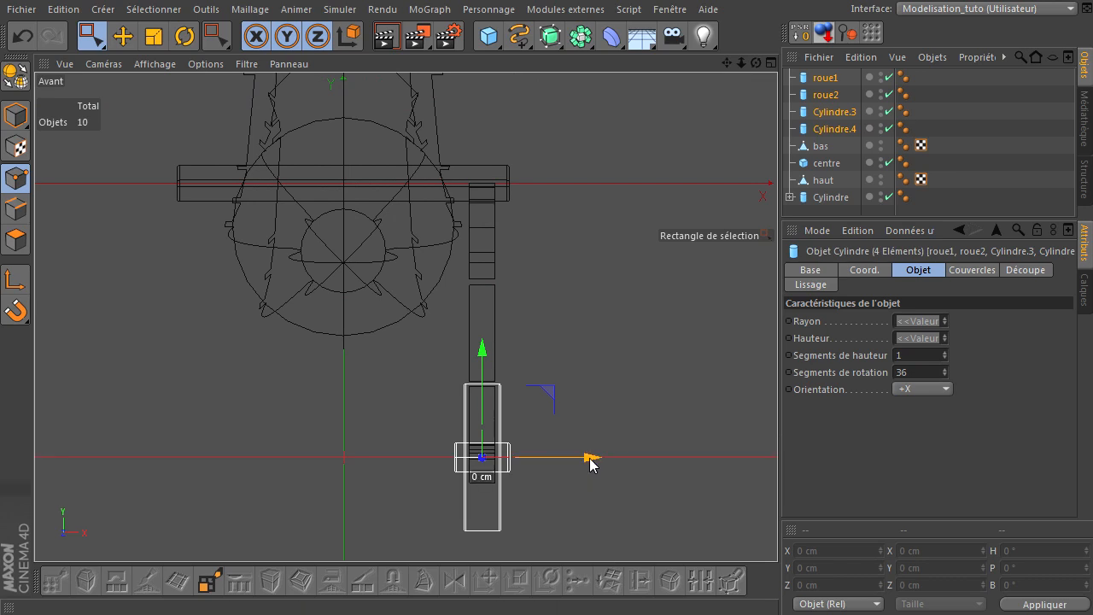
click(15, 115)
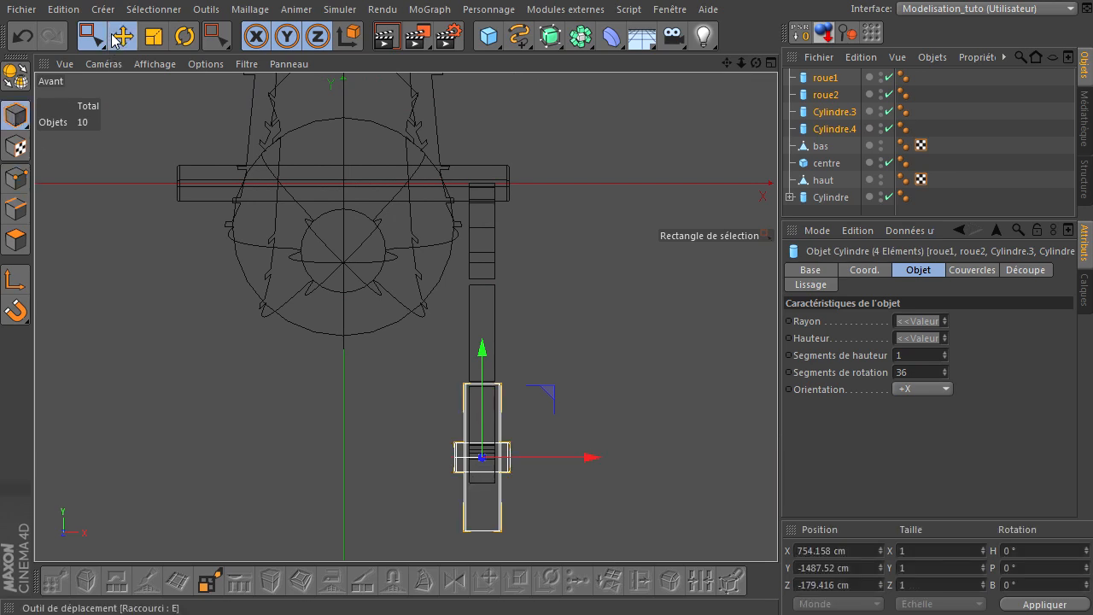
click(122, 36)
drag(593, 458, 628, 461)
click(642, 364)
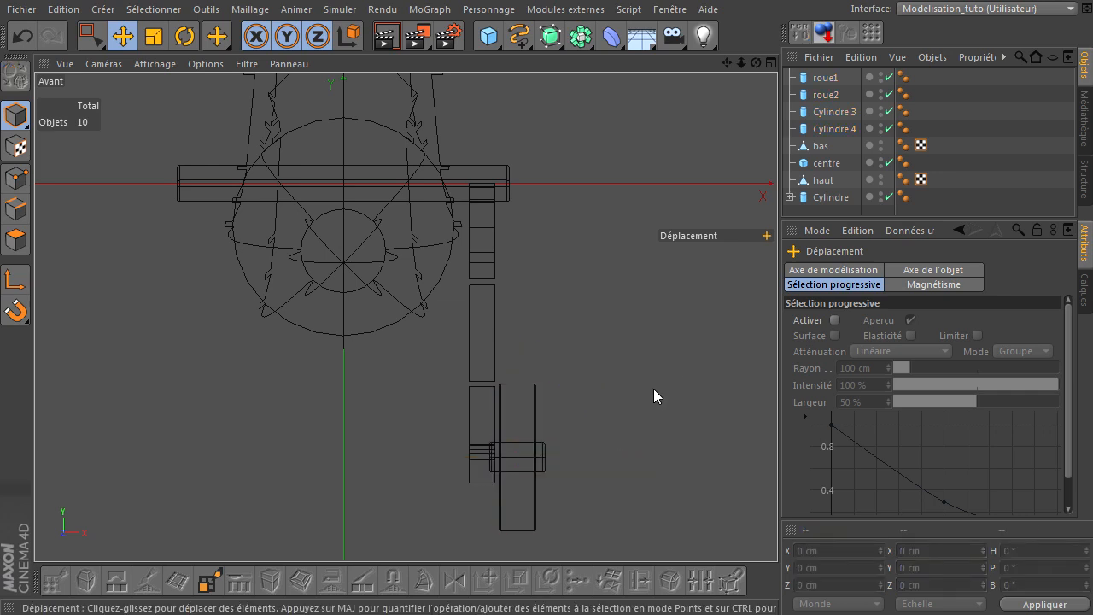
Examine the wheels, hubs and side support, including centre, from several angles in perspective
middle_click(650, 390)
middle_click(299, 242)
drag(756, 62, 642, 184)
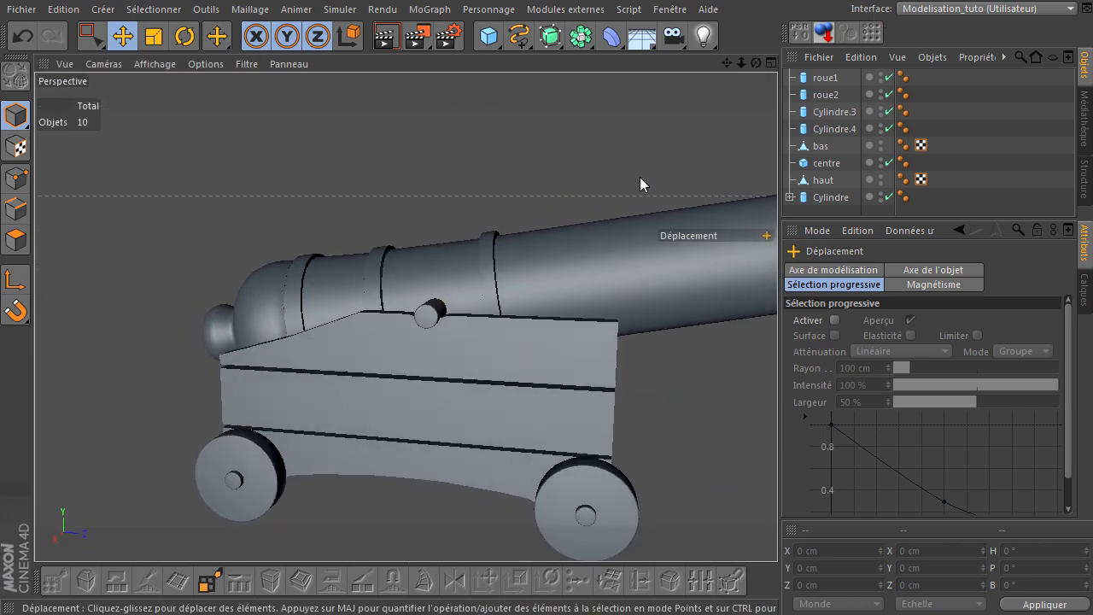
drag(777, 418, 378, 354)
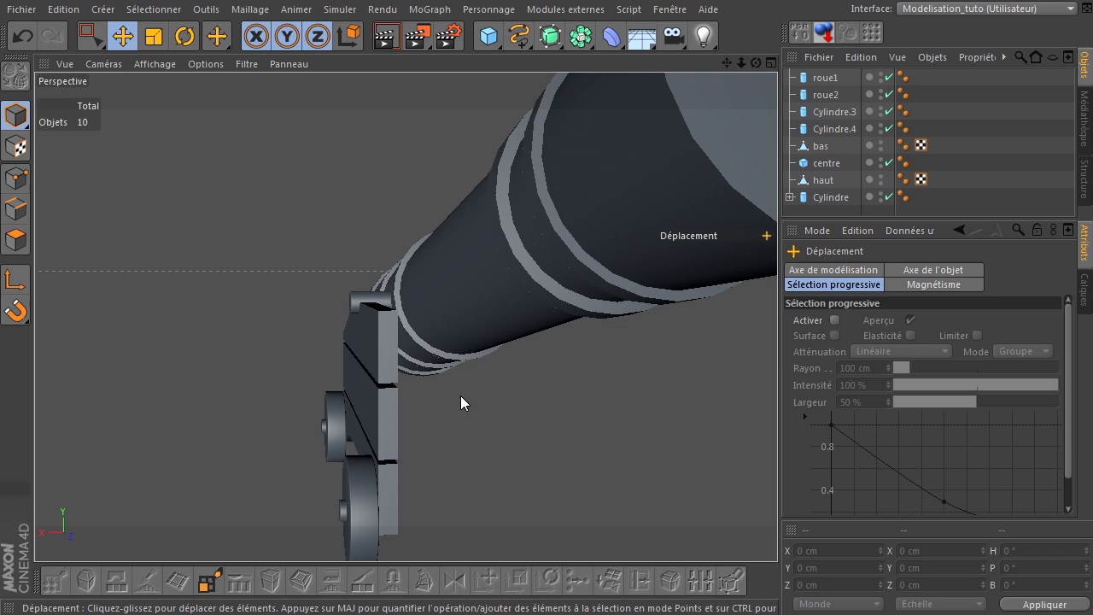
drag(755, 62, 777, 419)
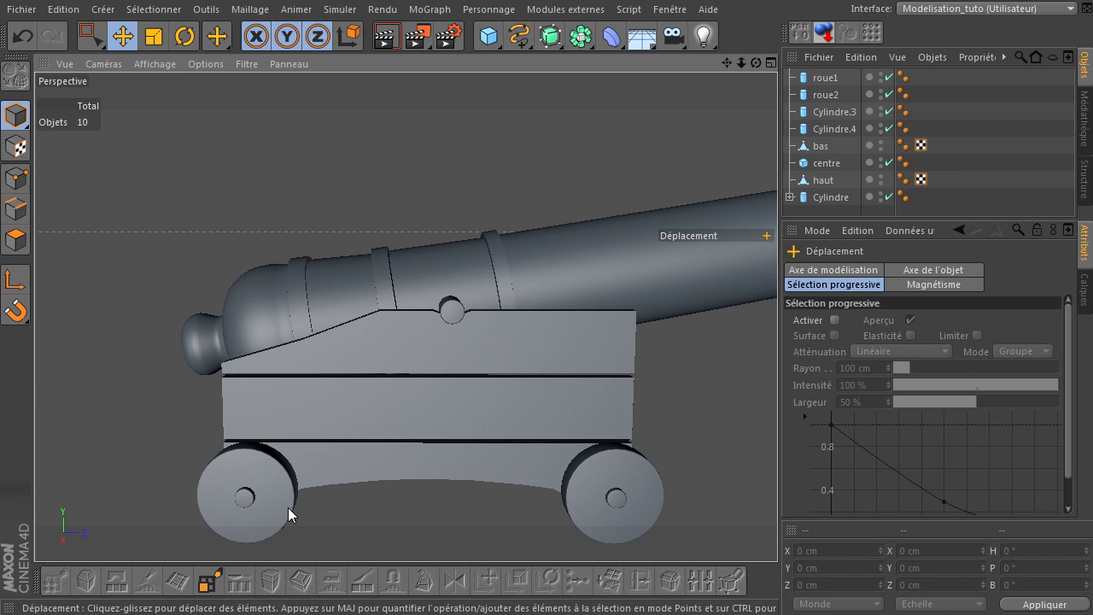
drag(756, 63, 588, 247)
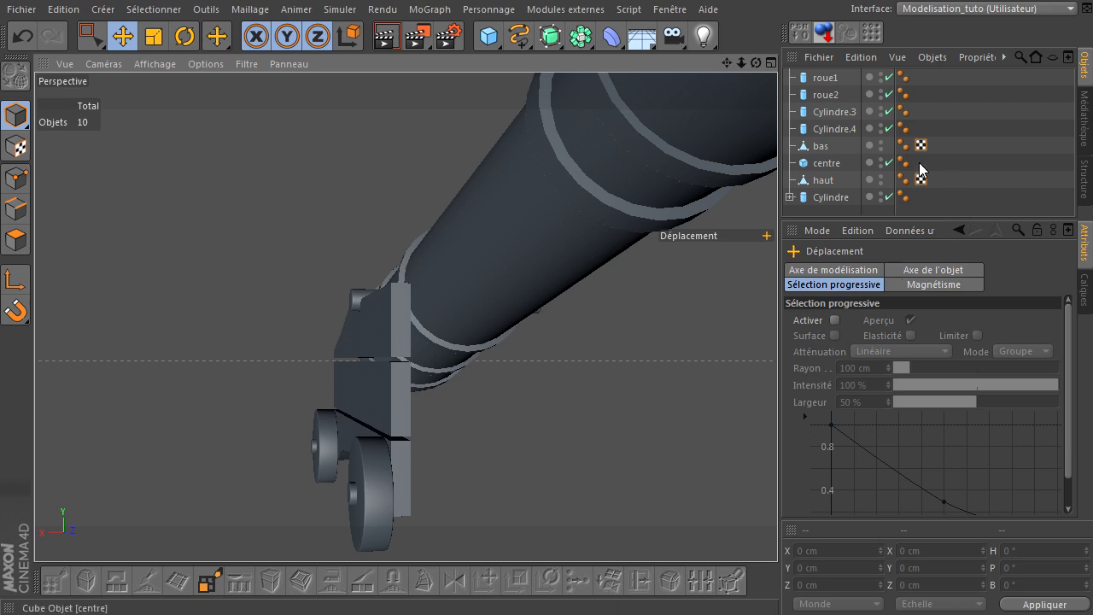
click(826, 163)
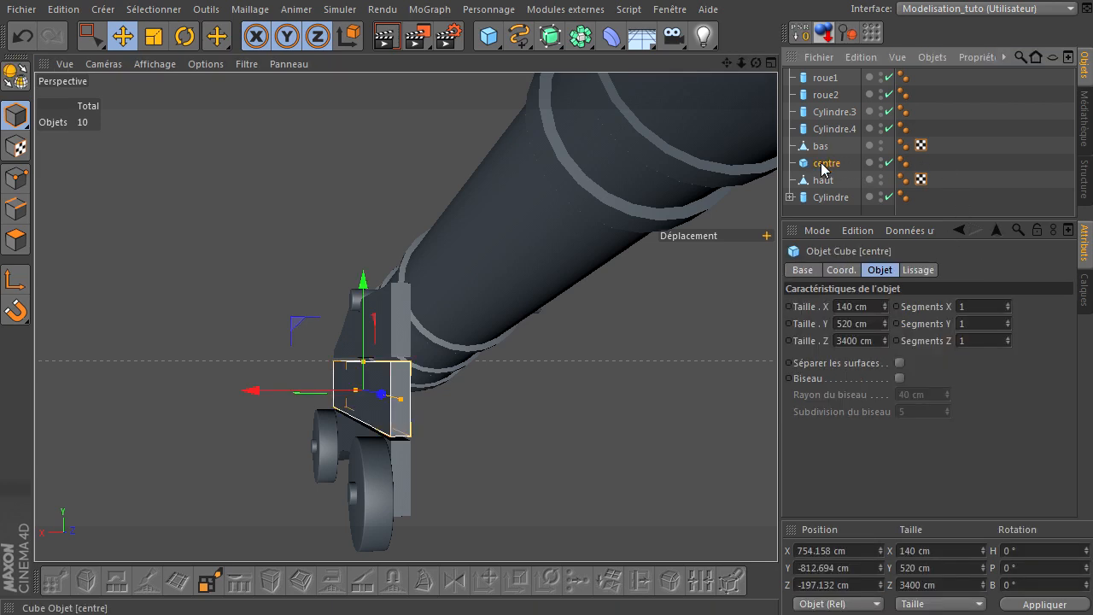
click(637, 349)
Add a cube, lower it beneath the barrel and move it along Z to about 1352 cm, near the front wheel
click(486, 37)
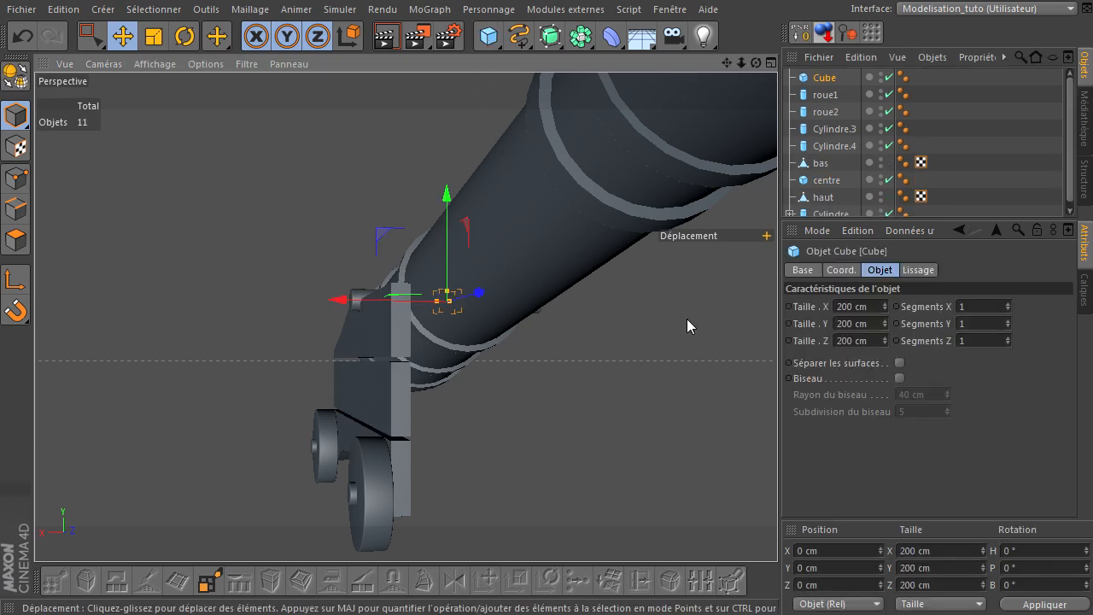
drag(445, 242, 445, 363)
middle_click(495, 430)
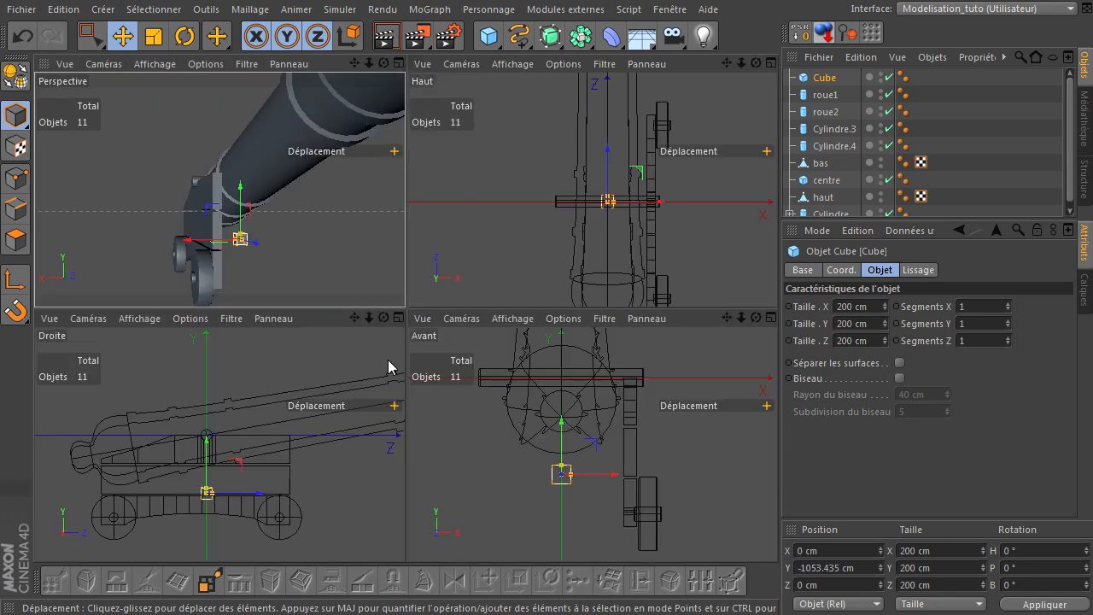
middle_click(390, 361)
drag(439, 354, 594, 317)
Stretch and reposition the cube vertically to a height of about 1451 cm, ending just below the support's upper edge
scroll(522, 364, up, 1)
scroll(523, 367, up, 2)
drag(534, 374, 557, 279)
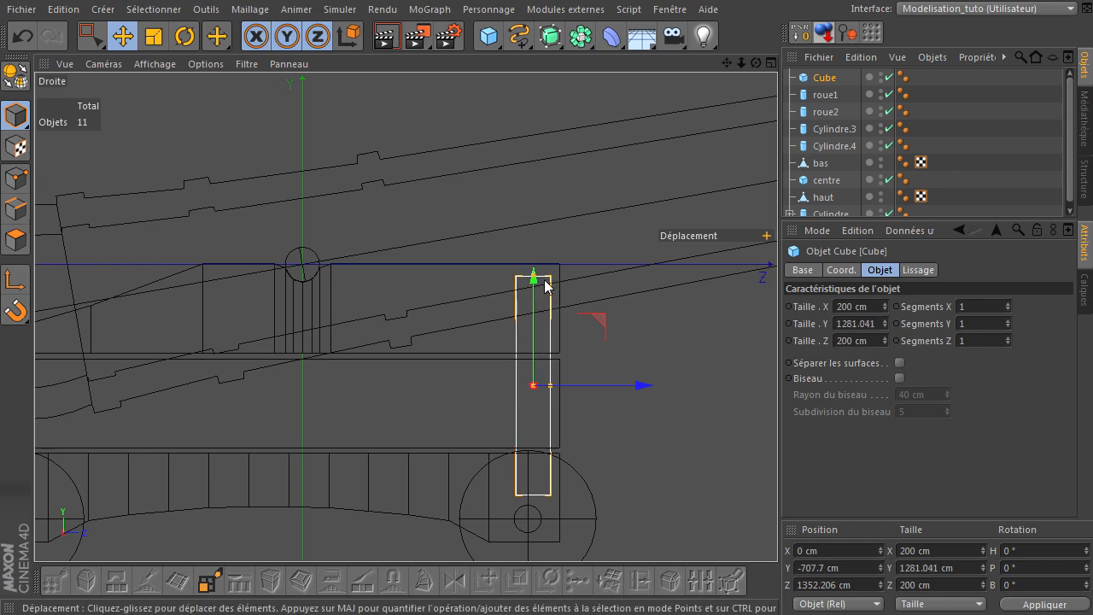
drag(533, 290, 533, 280)
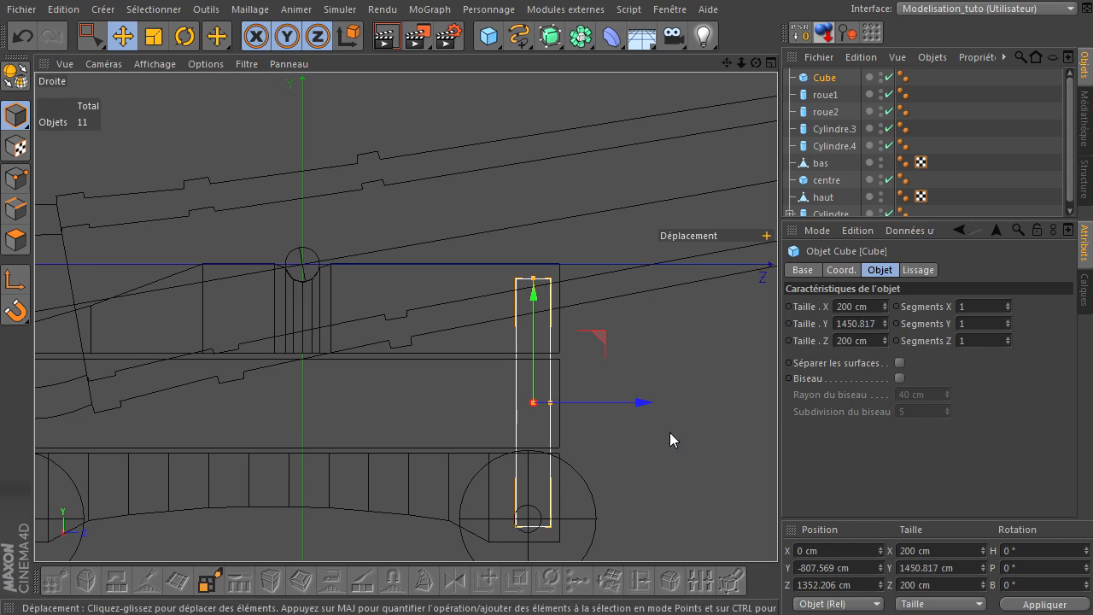
Widen the cube along X to about 1456 cm so it reaches into the side support, and check it in perspective
middle_click(670, 432)
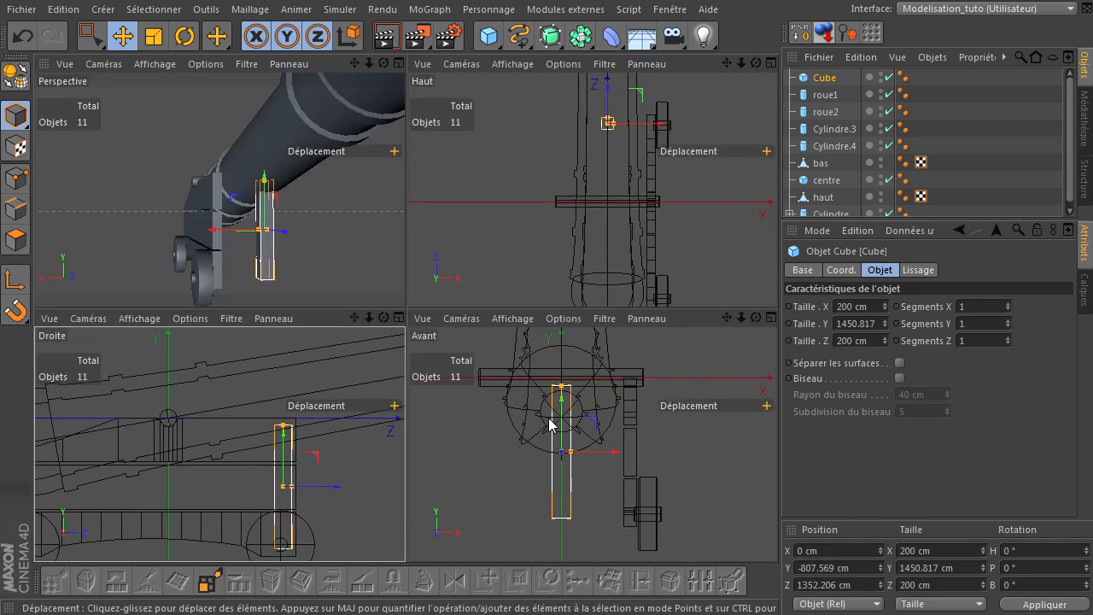
middle_click(573, 411)
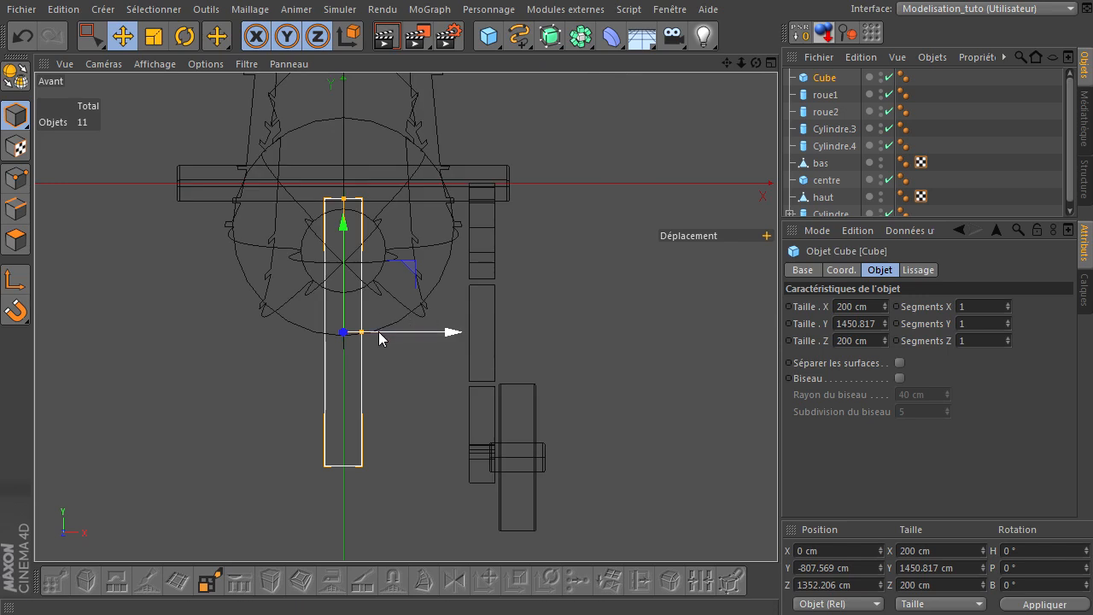
drag(362, 332, 479, 335)
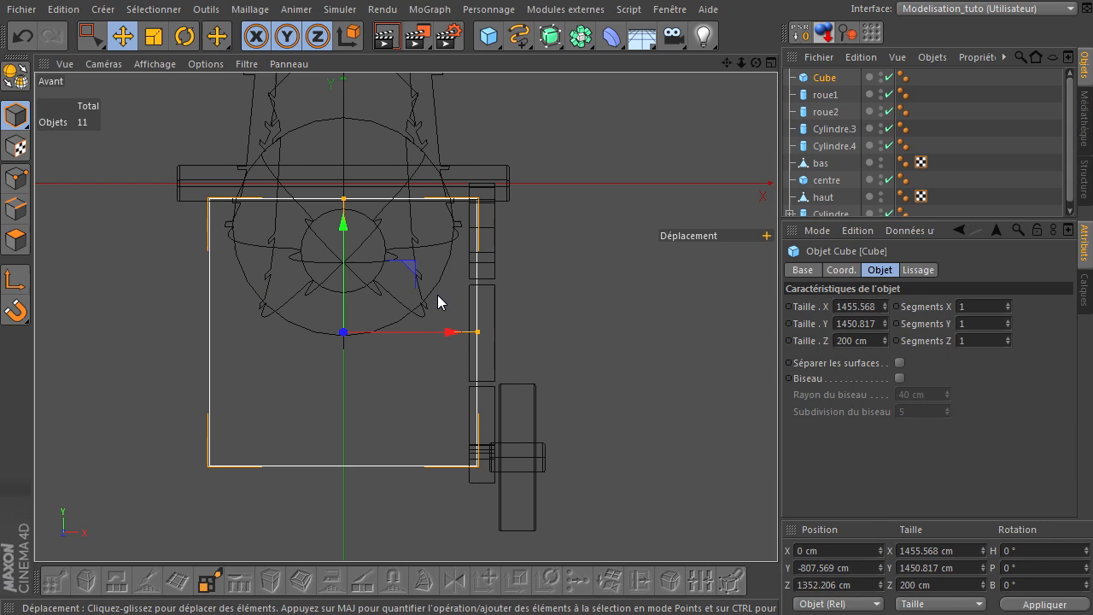
middle_click(498, 248)
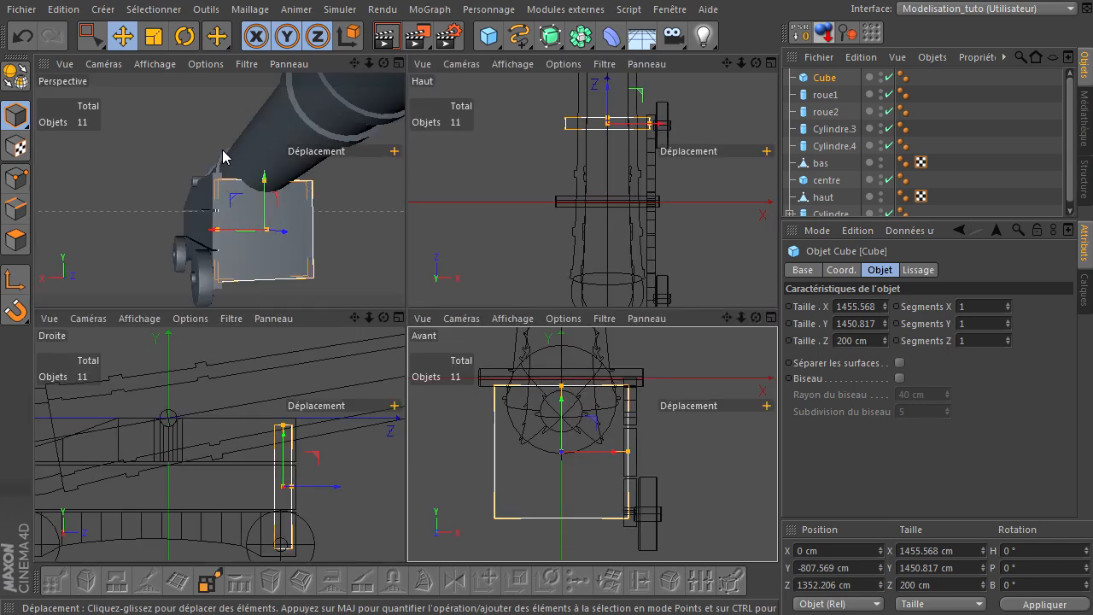
middle_click(278, 189)
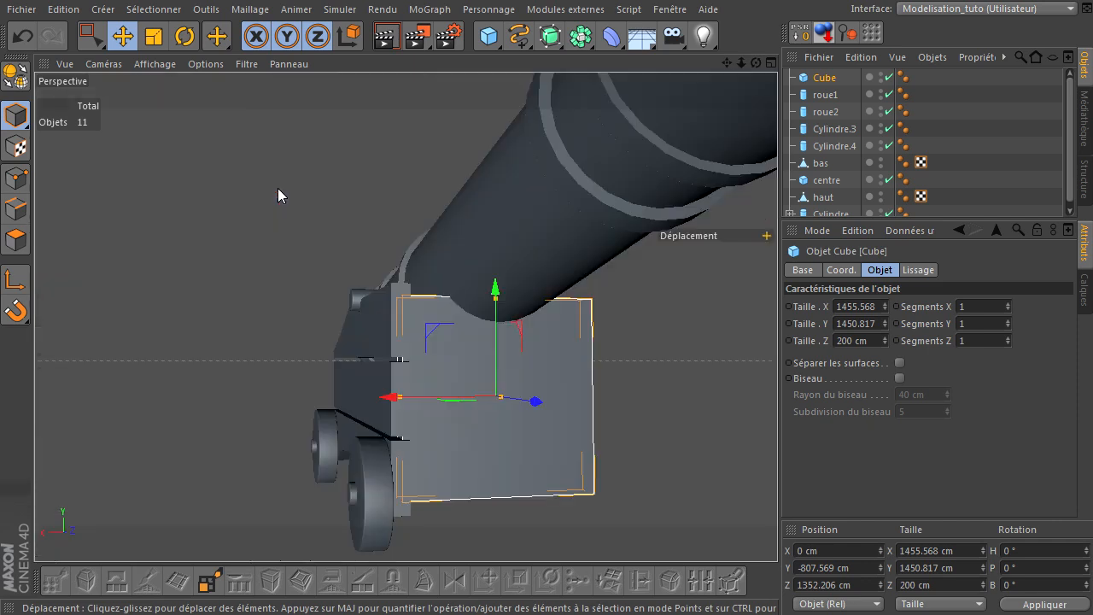
middle_click(537, 266)
middle_click(585, 404)
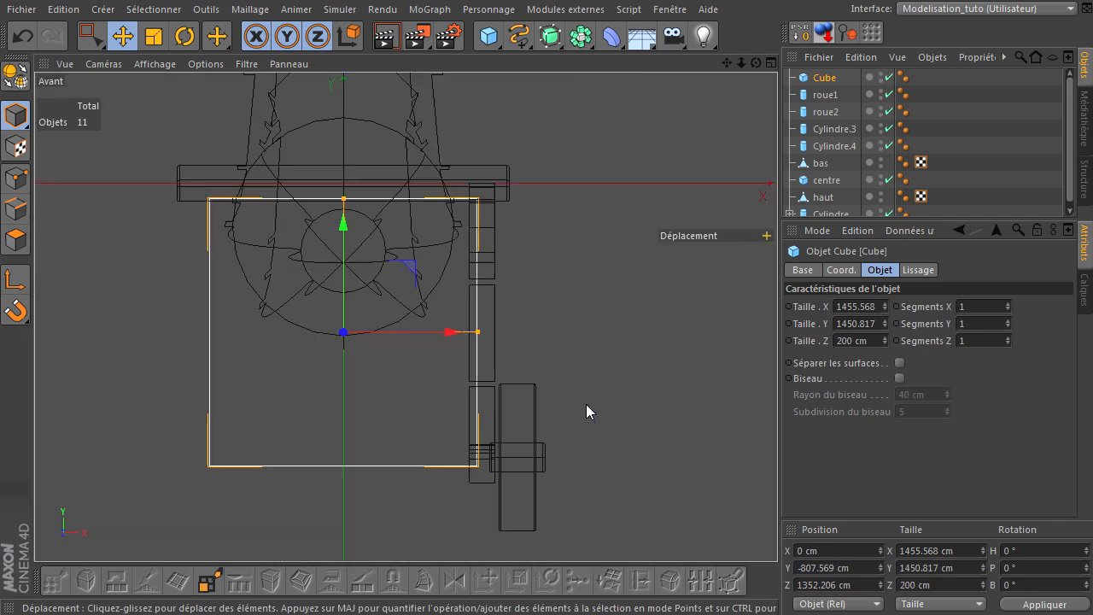
Add a circle spline on the barrel's axis, lower it to about -81 cm in Y, and set its radius to 627 cm
drag(777, 419, 777, 419)
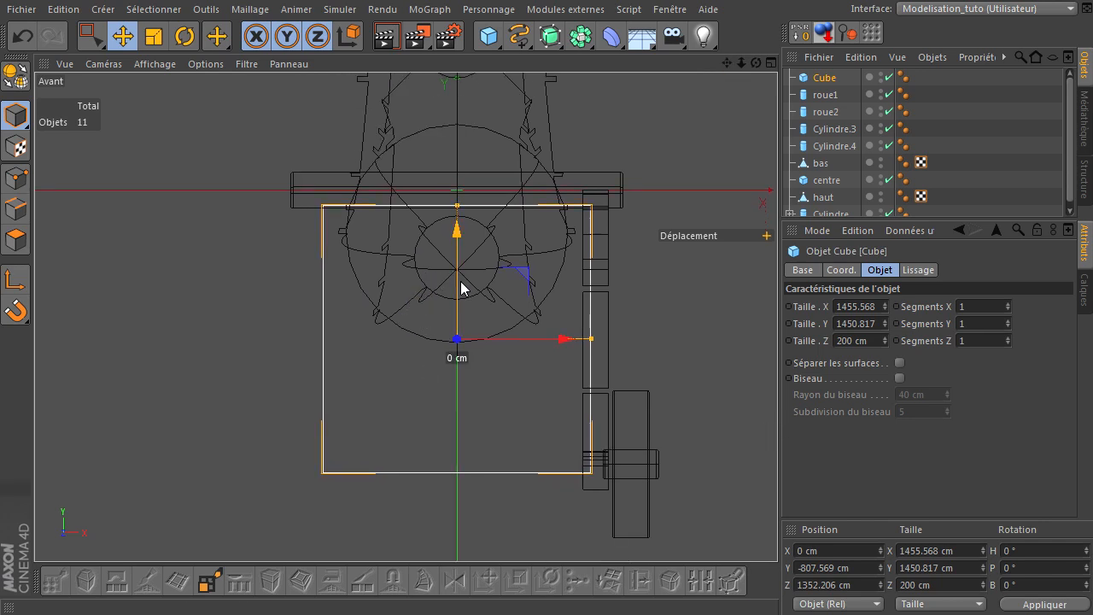
click(523, 40)
click(681, 112)
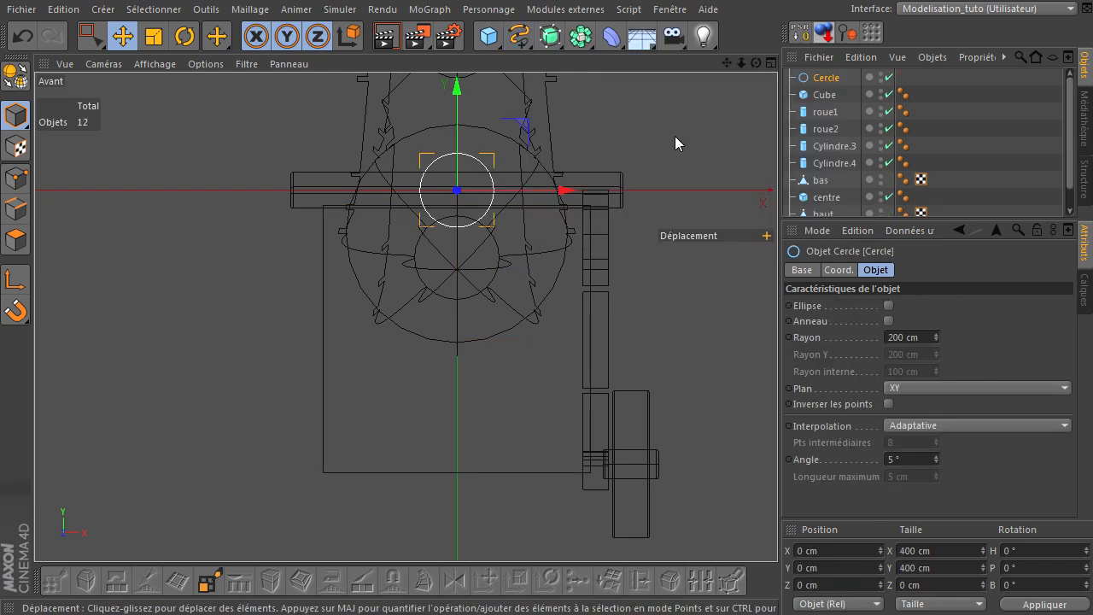
drag(457, 97, 457, 121)
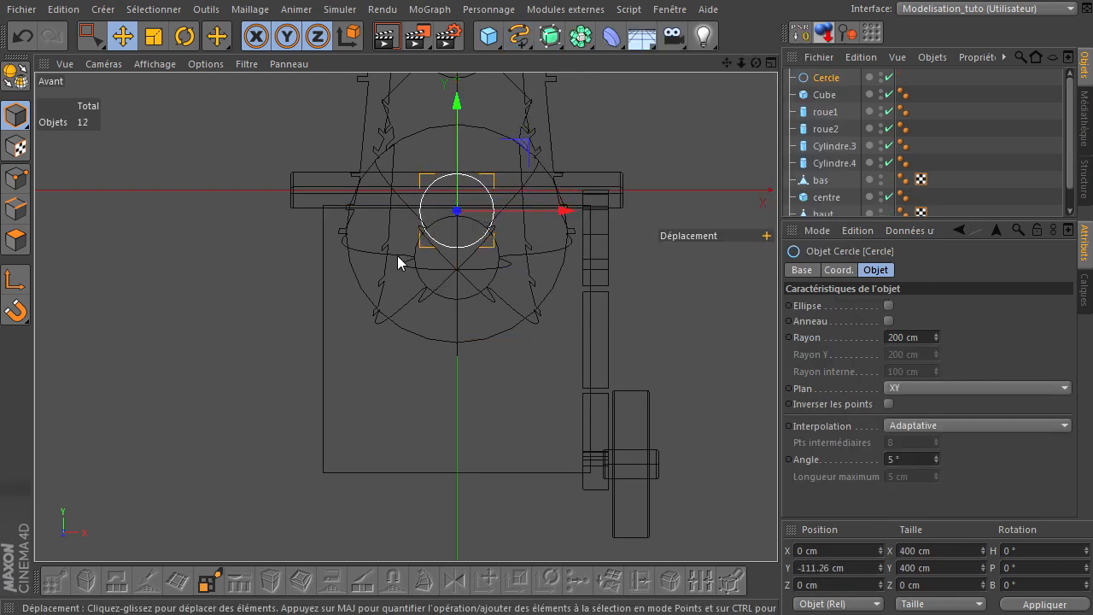
scroll(399, 252, up, 2)
scroll(402, 248, up, 1)
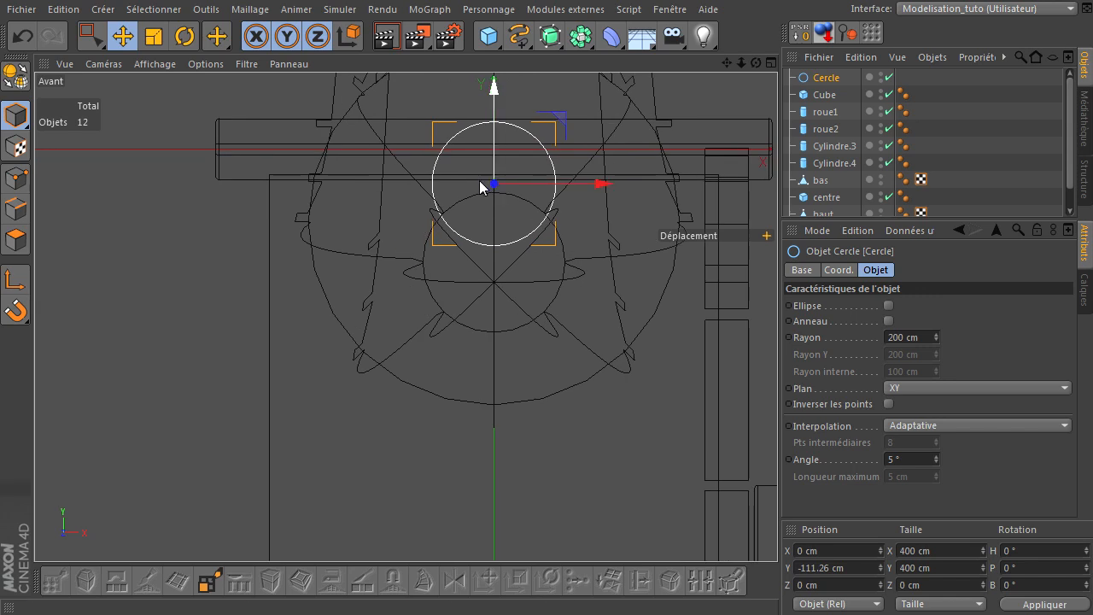
mouse_move(494, 97)
mouse_down()
mouse_move(493, 78)
mouse_move(501, 86)
mouse_up()
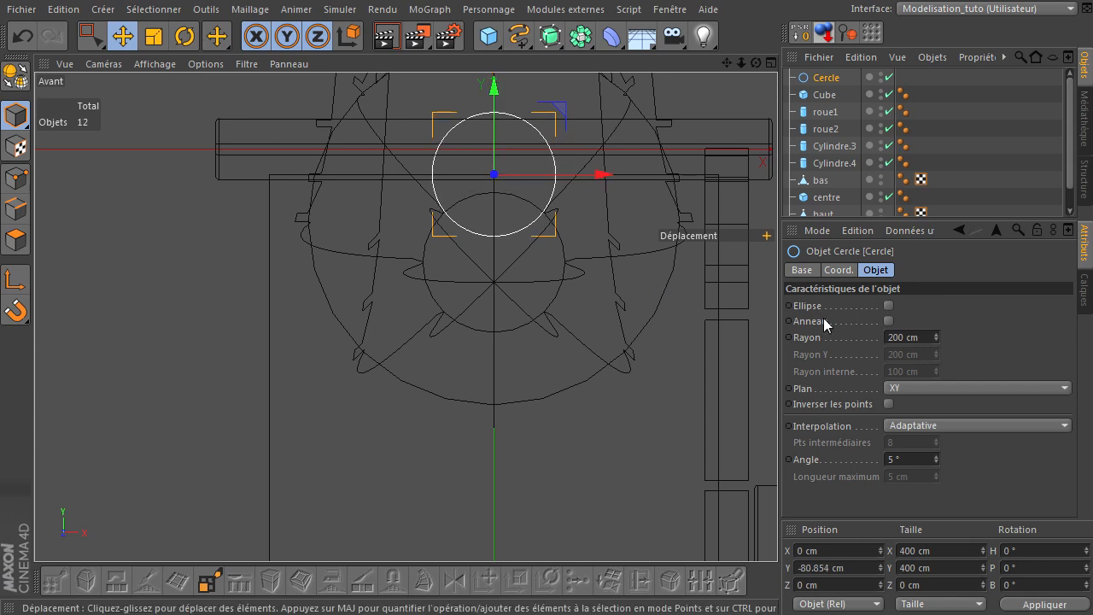
drag(936, 337, 939, 343)
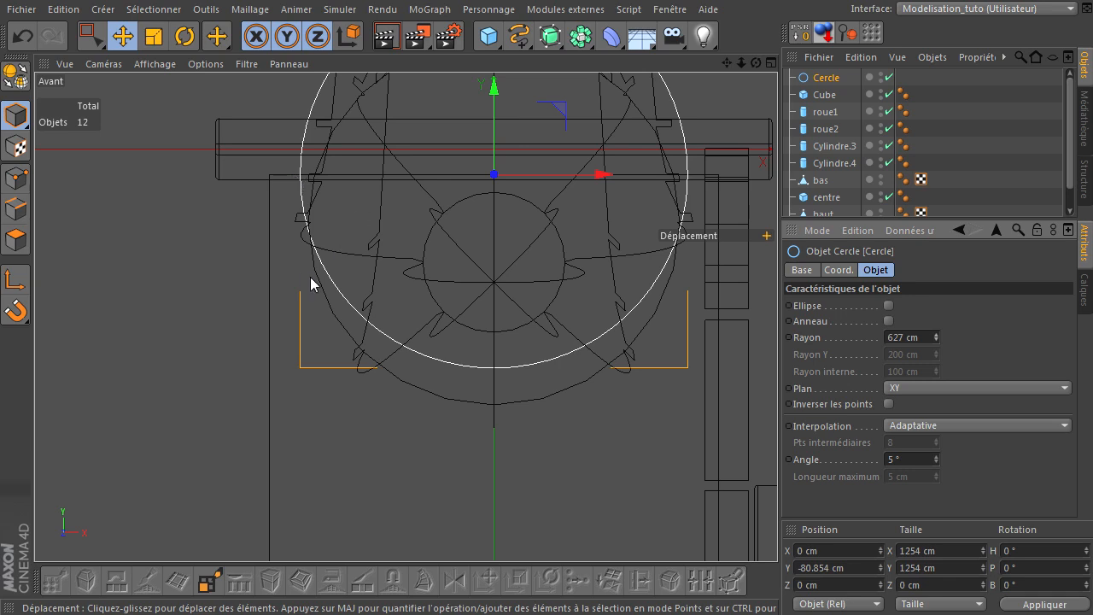
scroll(422, 330, down, 1)
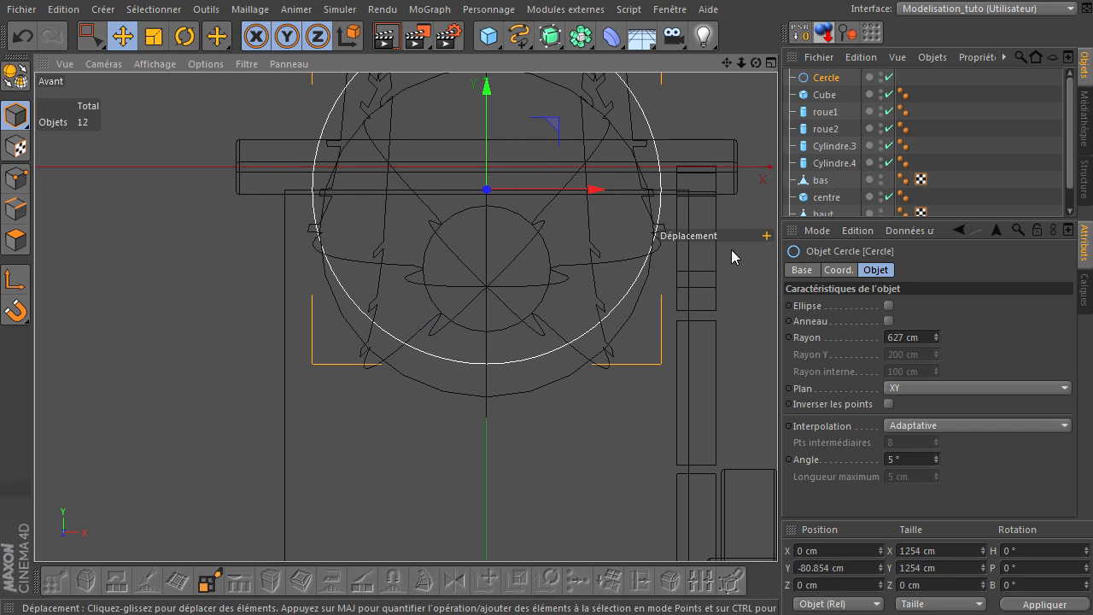
Convert Cube to an editable polygon object and switch to polygon editing
click(824, 95)
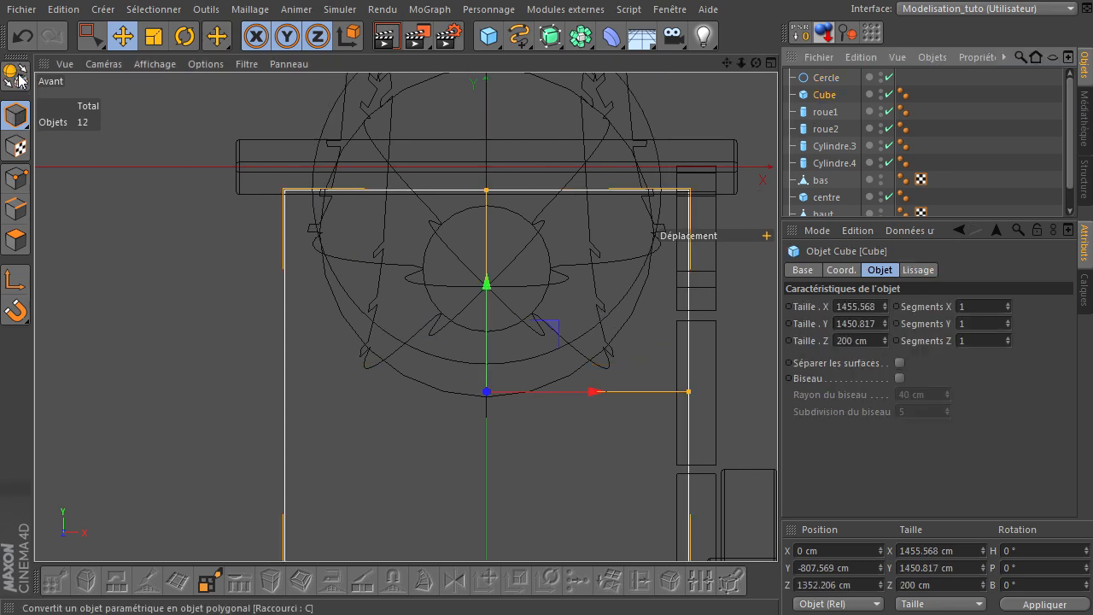
click(16, 81)
click(16, 239)
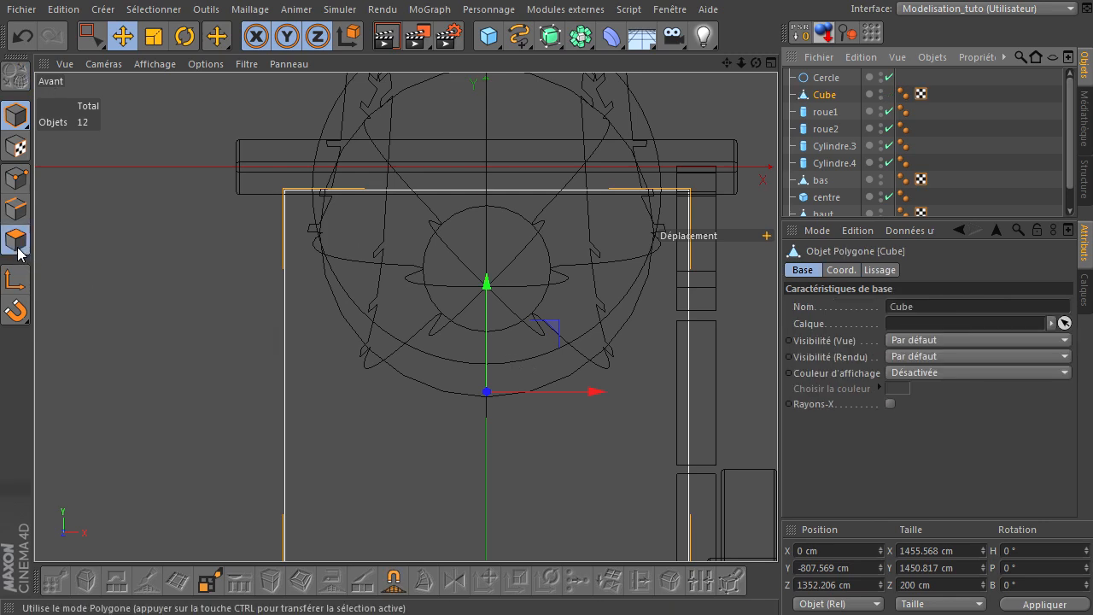
Cut a vertical loop through the middle of Cube with the Knife at a 50 % offset
click(481, 198)
key(k)
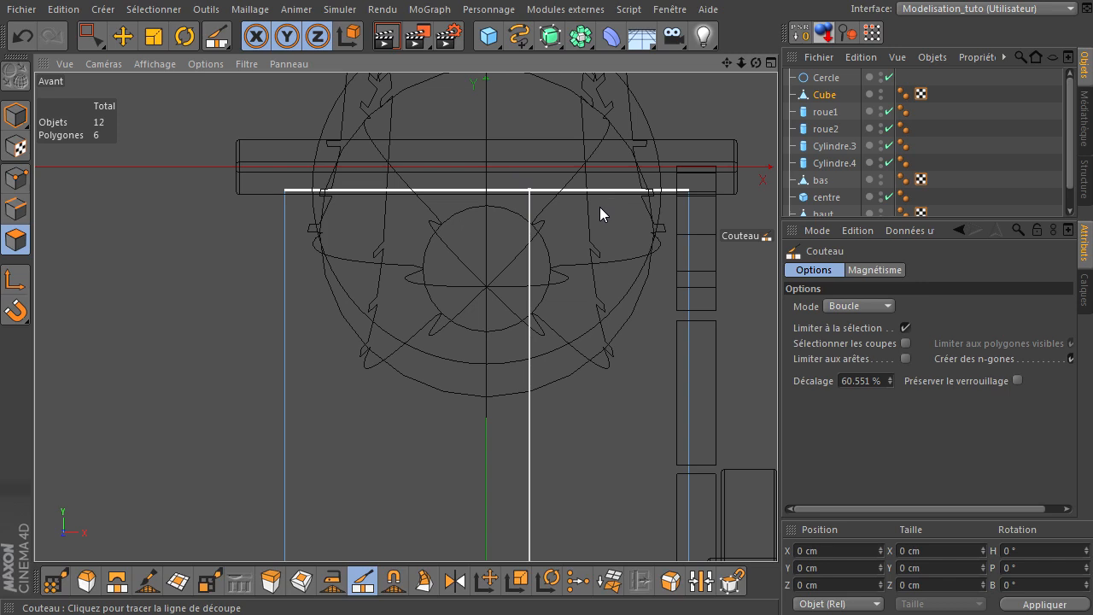
click(521, 464)
click(861, 381)
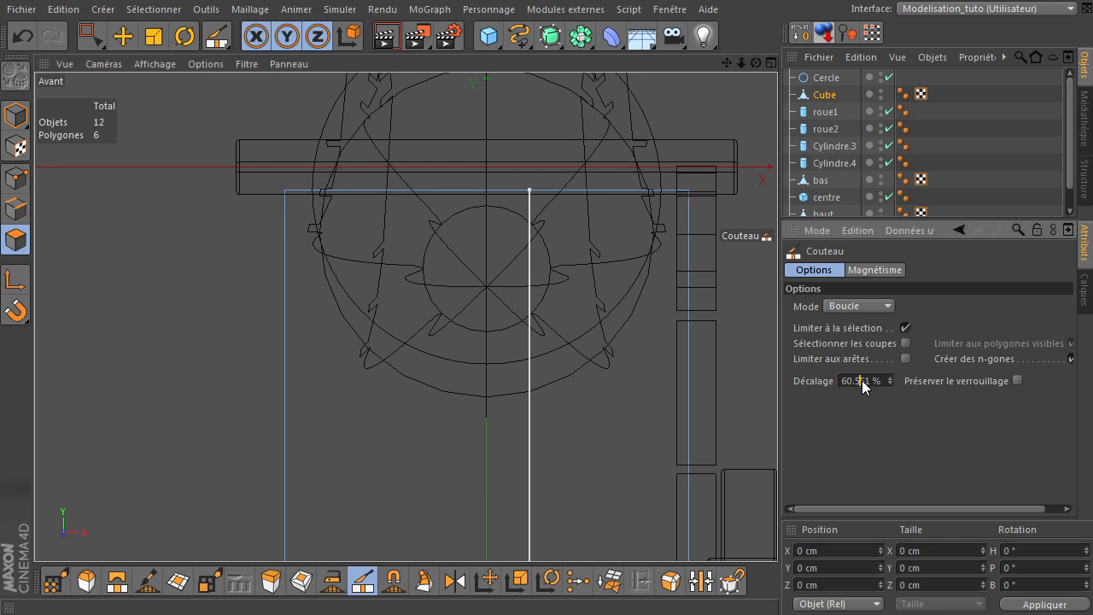
double_click(862, 381)
key(Return)
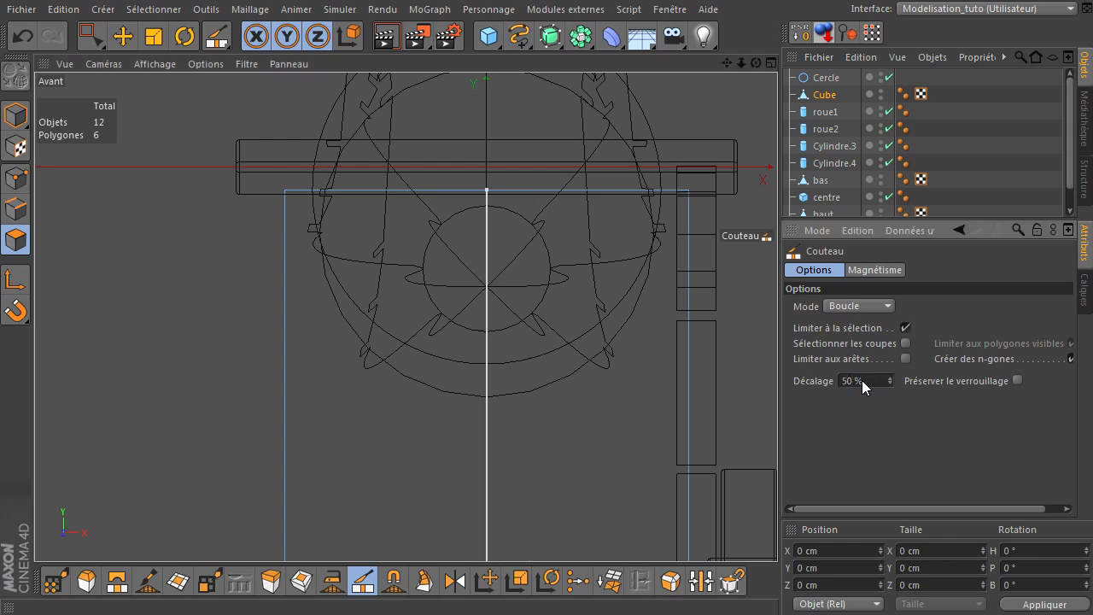
click(225, 300)
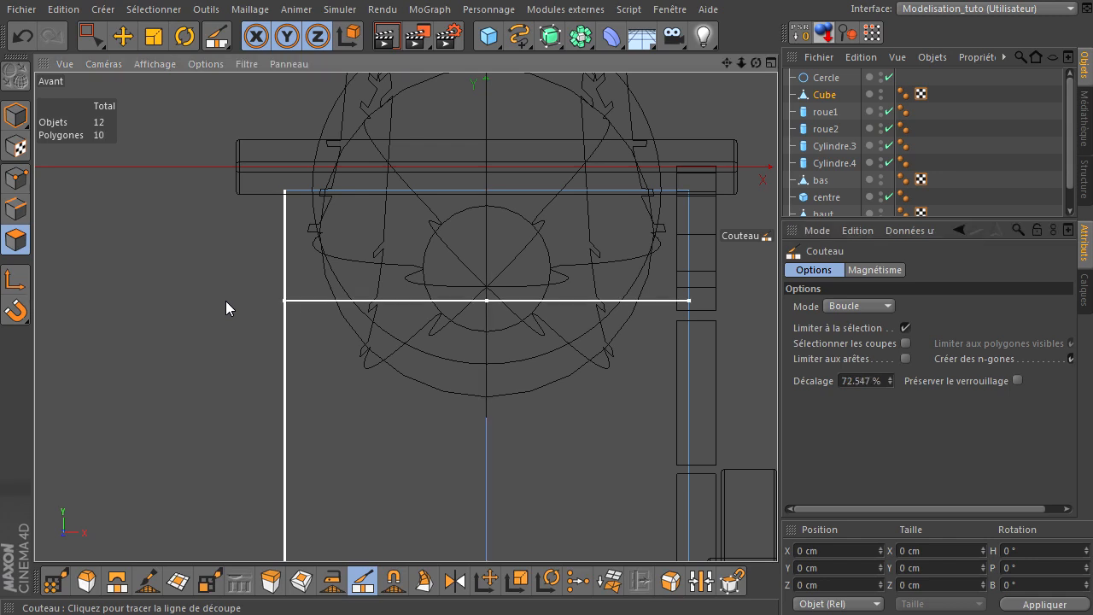
scroll(461, 365, down, 4)
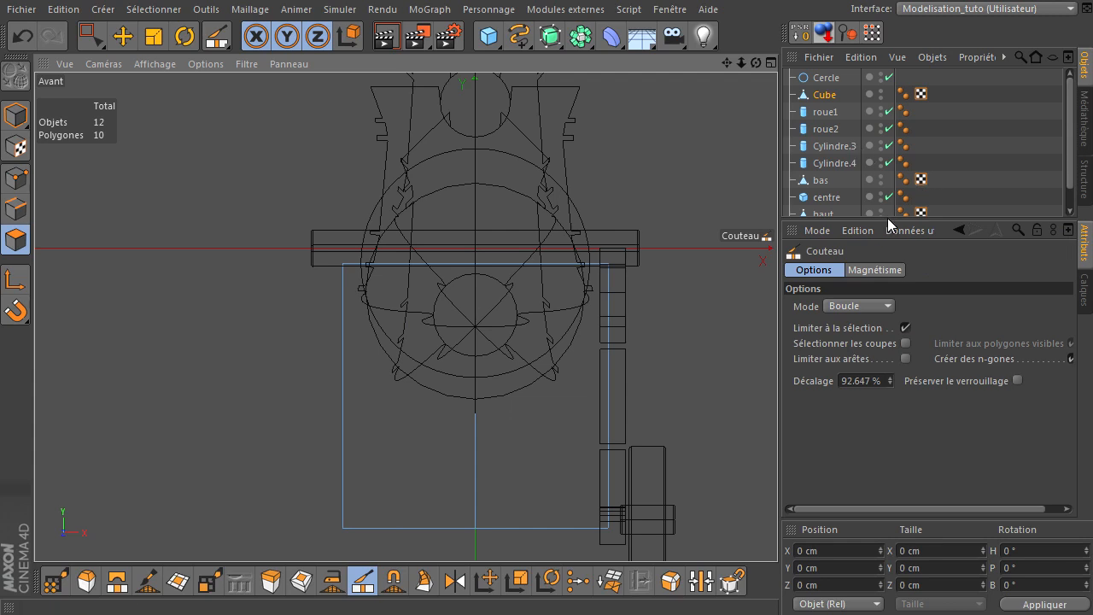
Hide the barrel (Cylindre) in the viewport so only the circle, Cube and the side support remain in view
drag(887, 226, 877, 267)
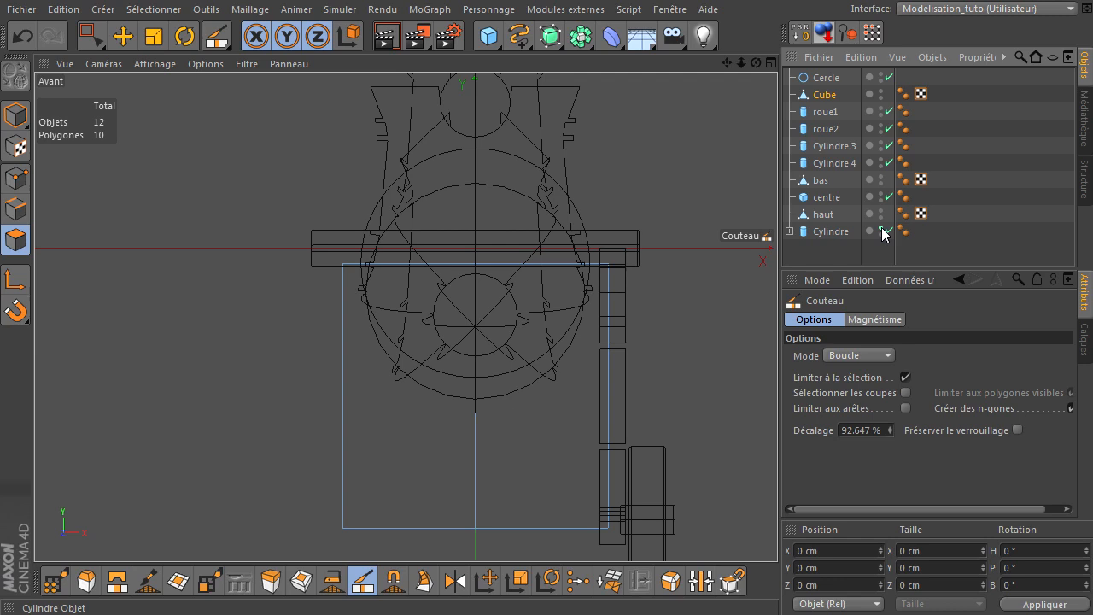
click(881, 228)
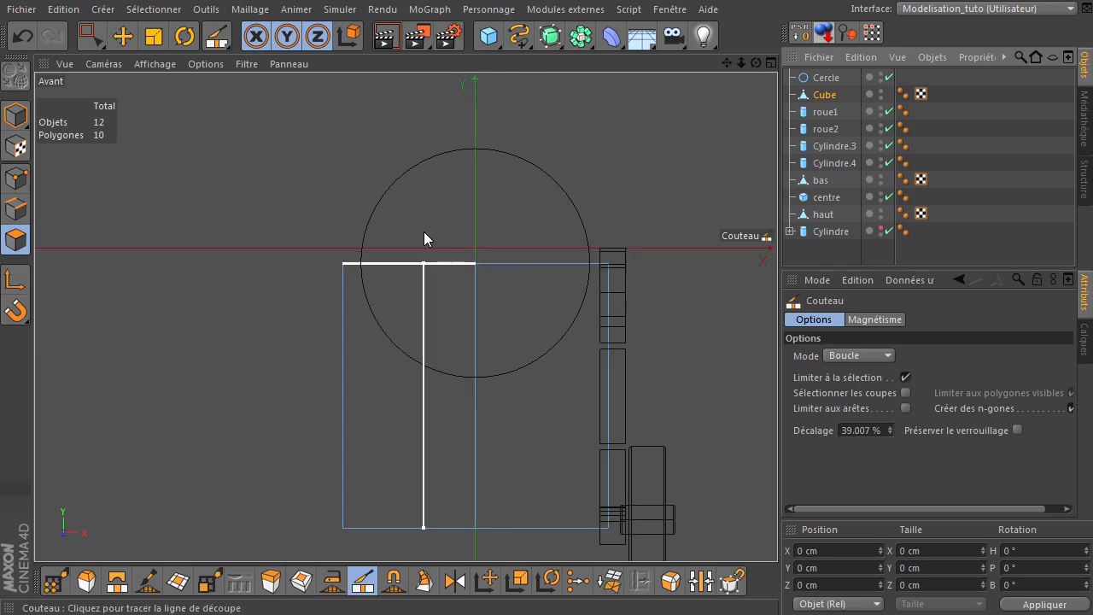
scroll(440, 247, down, 2)
scroll(440, 246, up, 4)
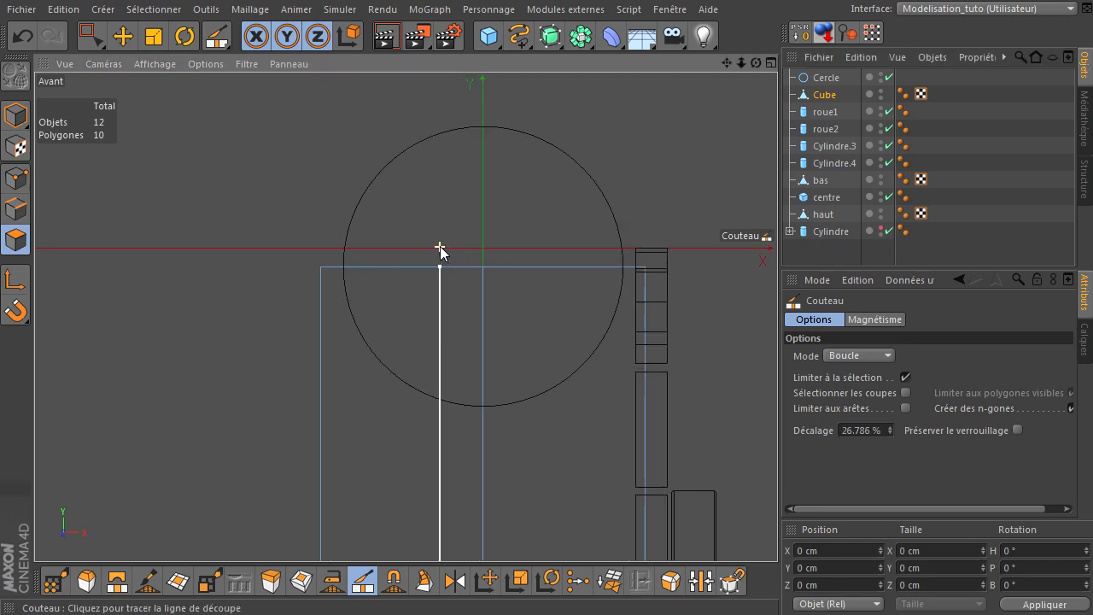
Switch to edge editing and loop-select the vertical edge loop in the middle of Cube
click(15, 212)
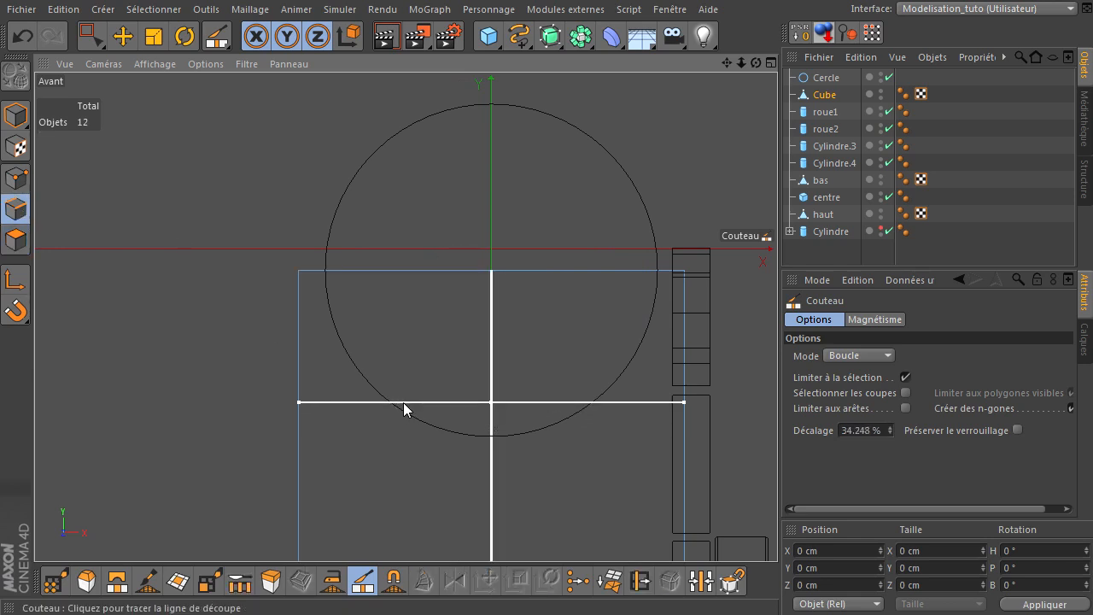
key(u)
key(l)
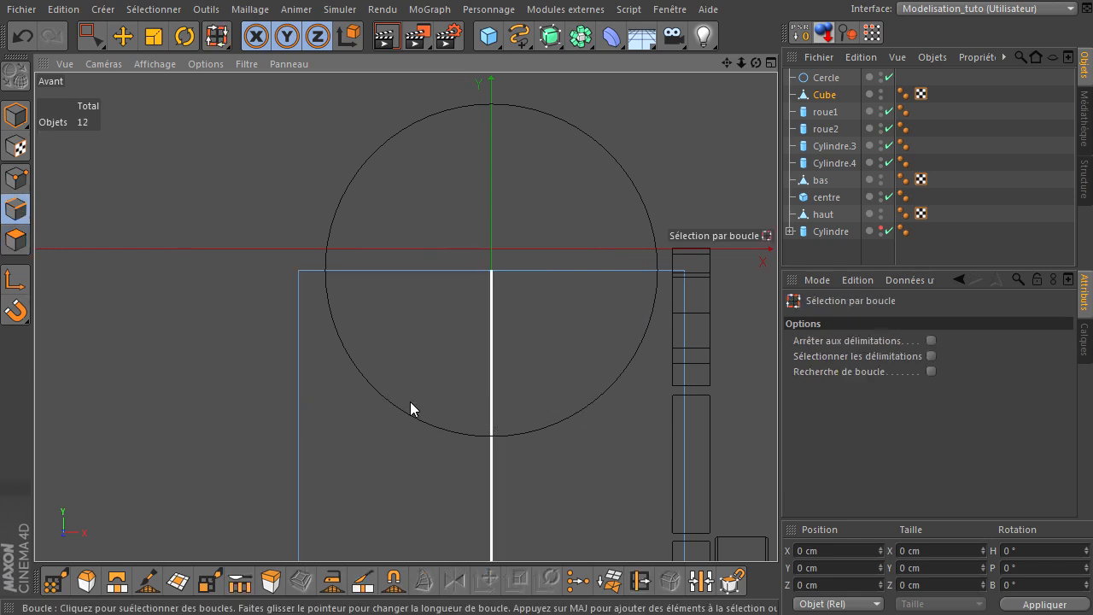
click(491, 411)
drag(725, 62, 777, 418)
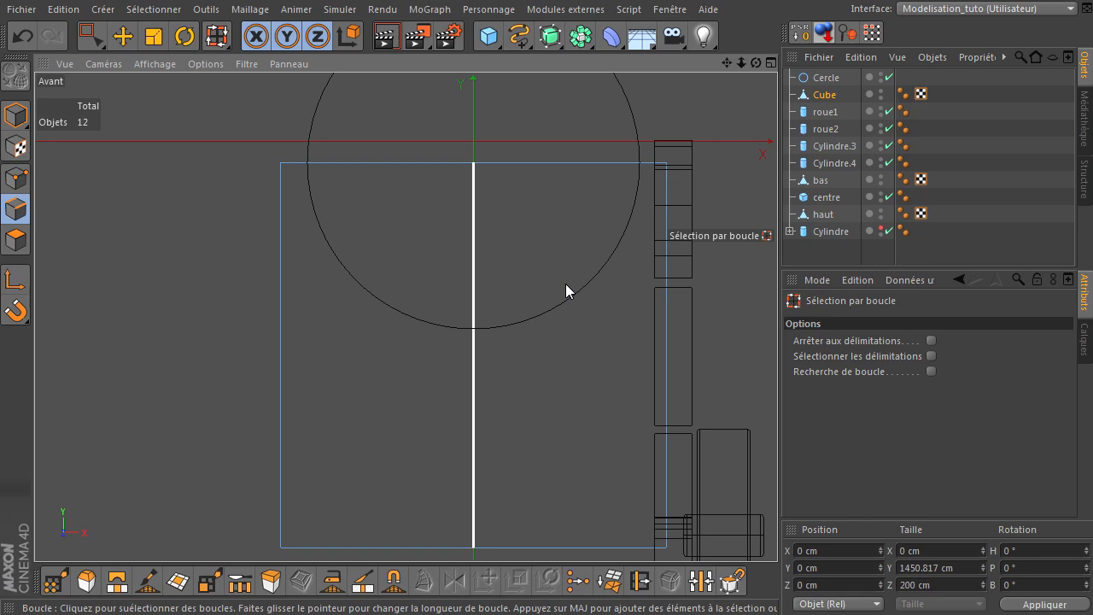
Bevel the selected loop with a linear profile, an inner offset of 627 cm and 10 subdivisions
key(m)
key(s)
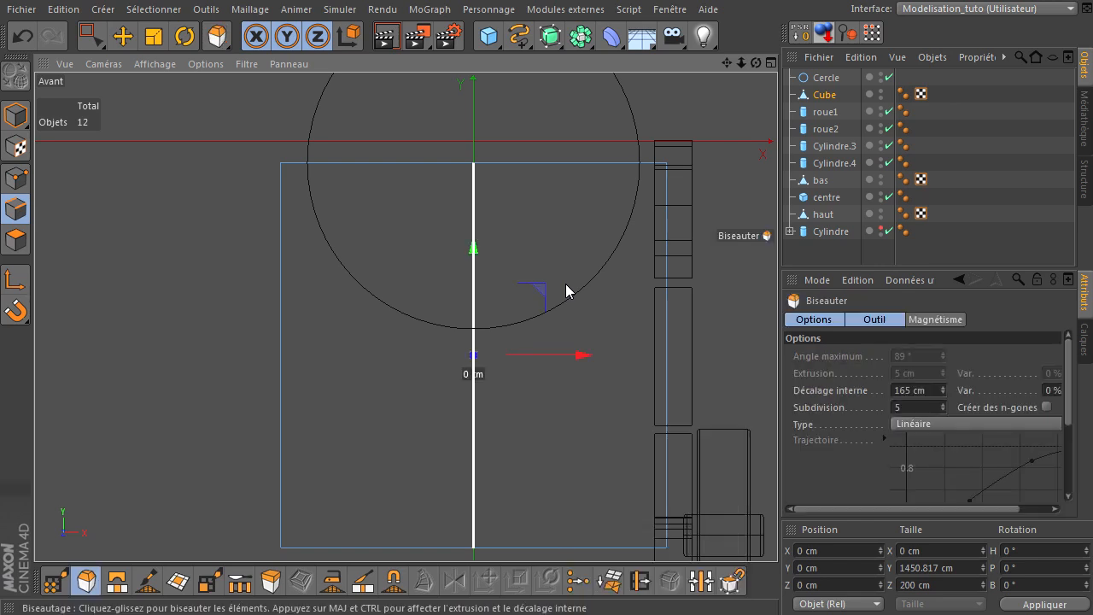
drag(144, 212, 777, 419)
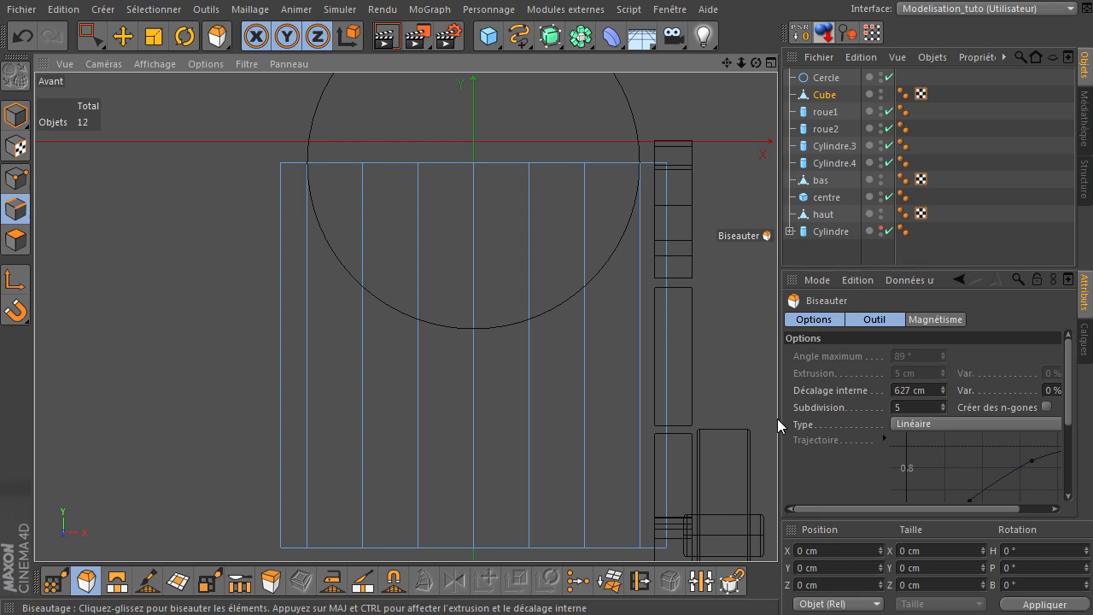
drag(777, 419, 777, 418)
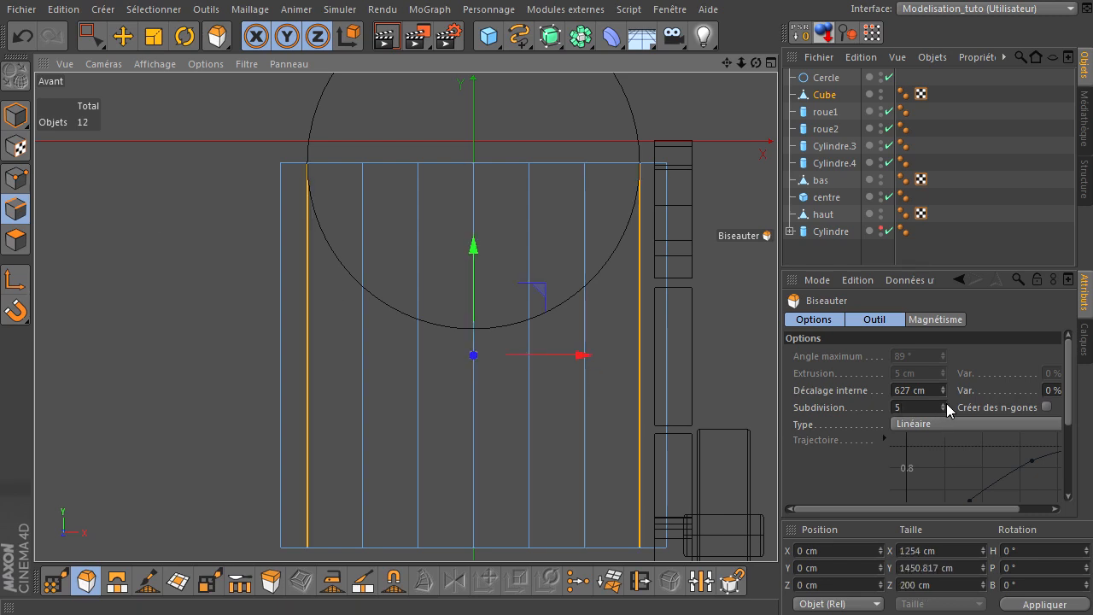
drag(946, 402, 946, 402)
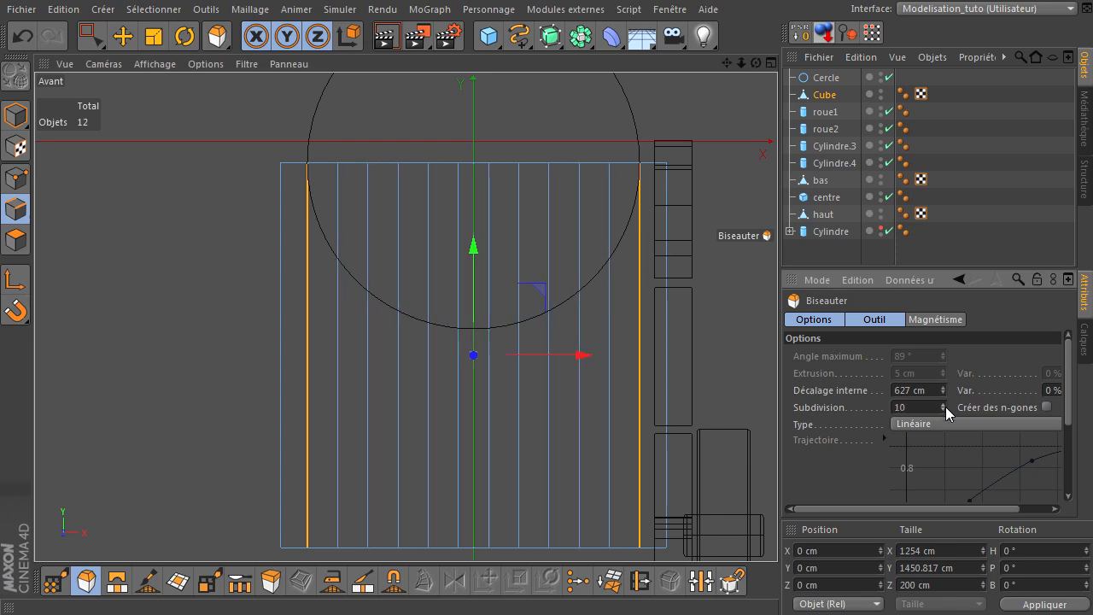
click(146, 215)
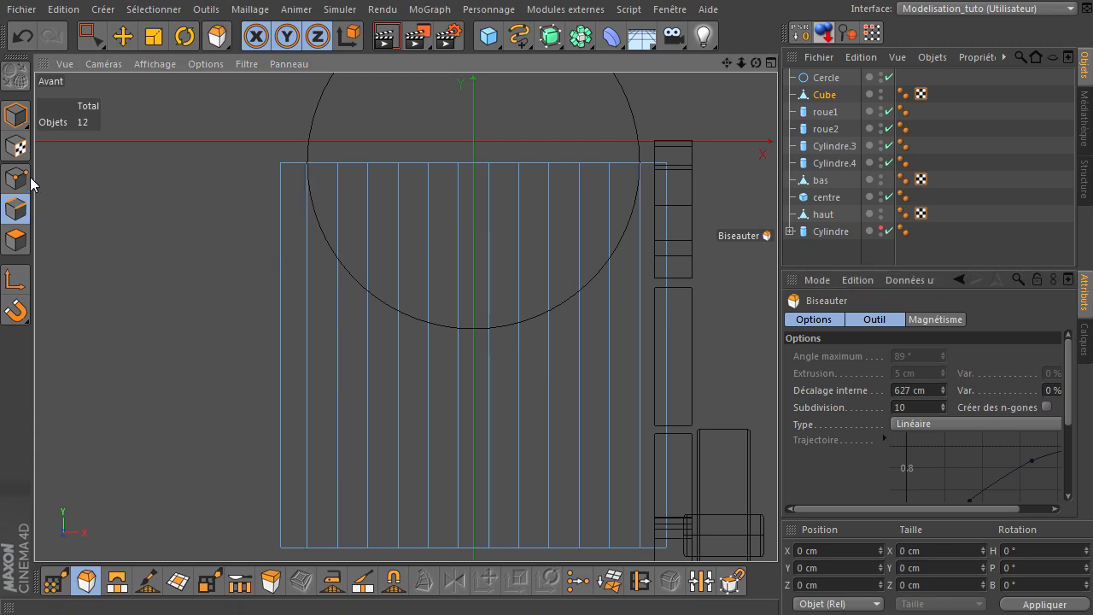
In point editing, box-select Cube's upper points inside the circle and lower them to its curve, excluding one outer column per side each time
drag(89, 36, 145, 83)
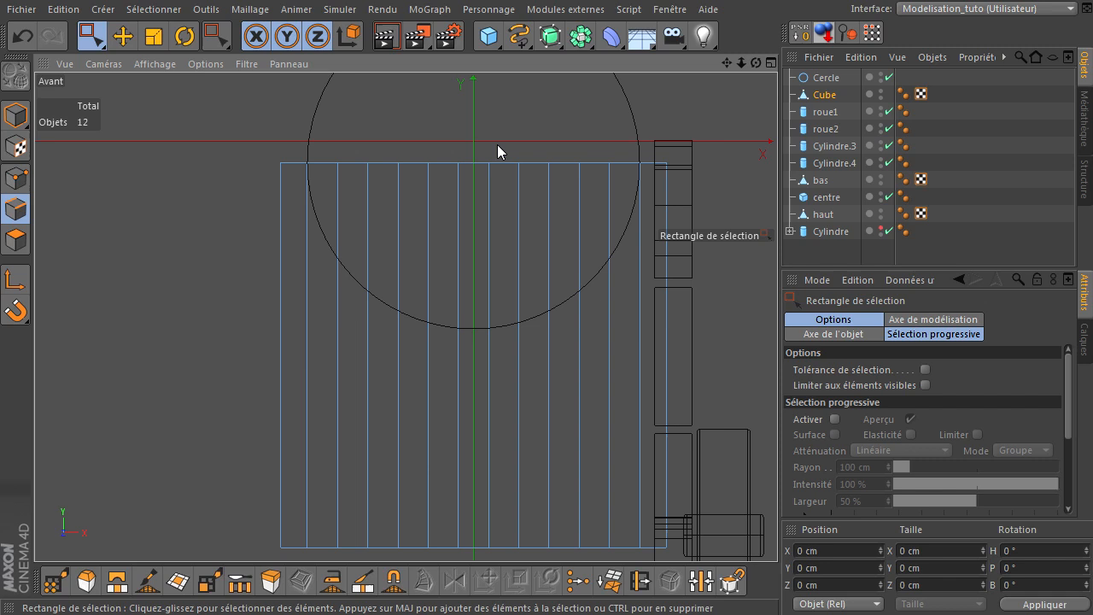
click(16, 178)
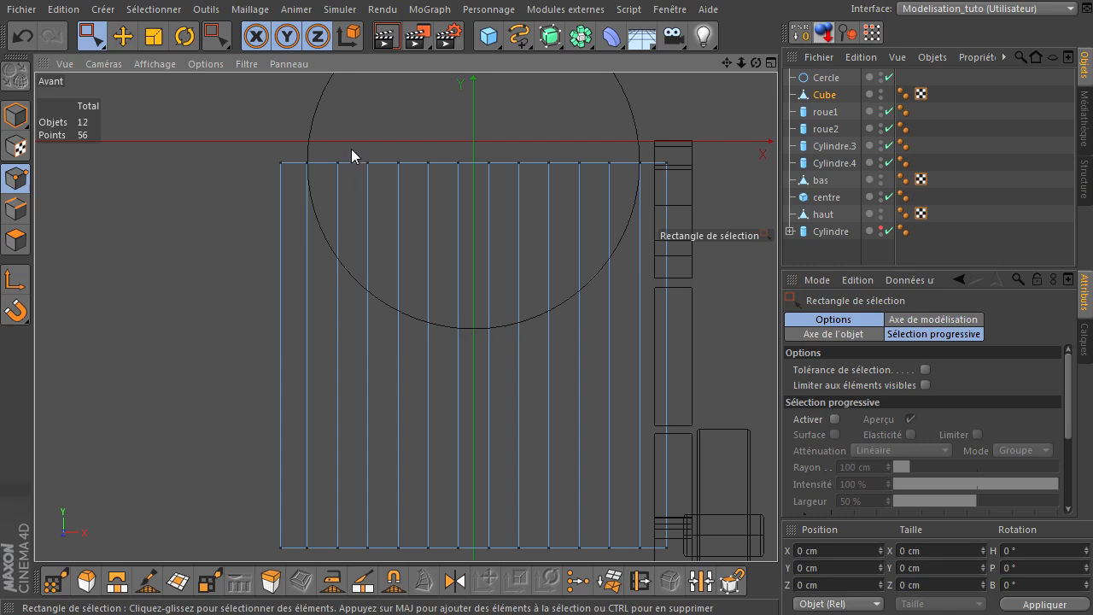
drag(332, 141, 634, 212)
drag(474, 92, 441, 186)
drag(352, 241, 592, 314)
drag(475, 156, 459, 188)
Lower the upper points of the six, four and two middle columns onto the circle in turn, the innermost to about 97 cm in Y
drag(388, 270, 558, 342)
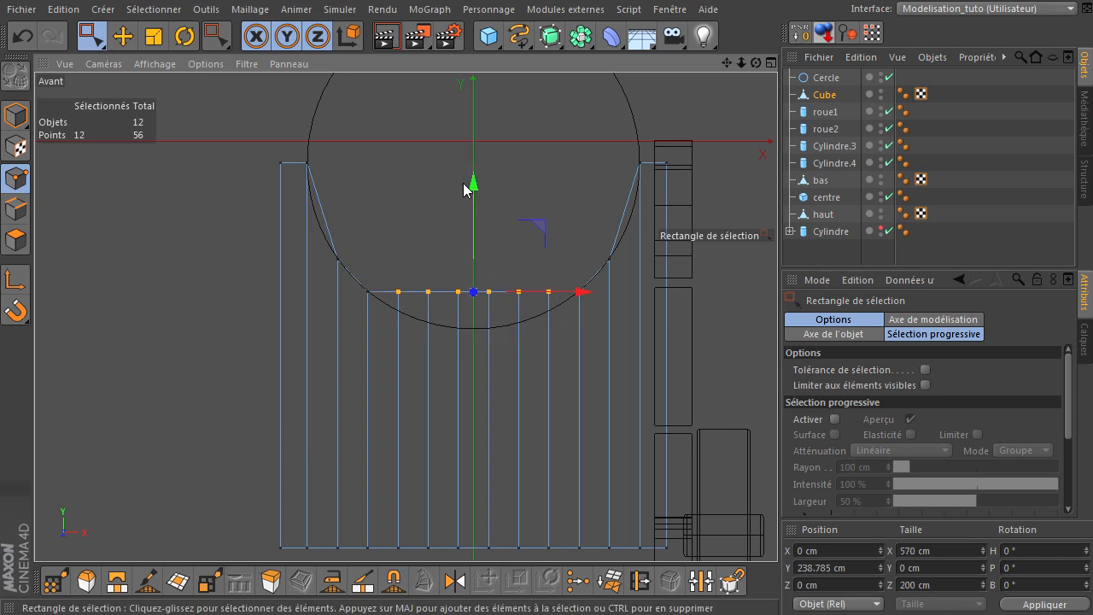
drag(470, 185, 473, 208)
drag(420, 292, 531, 339)
drag(473, 221, 473, 233)
drag(447, 296, 496, 345)
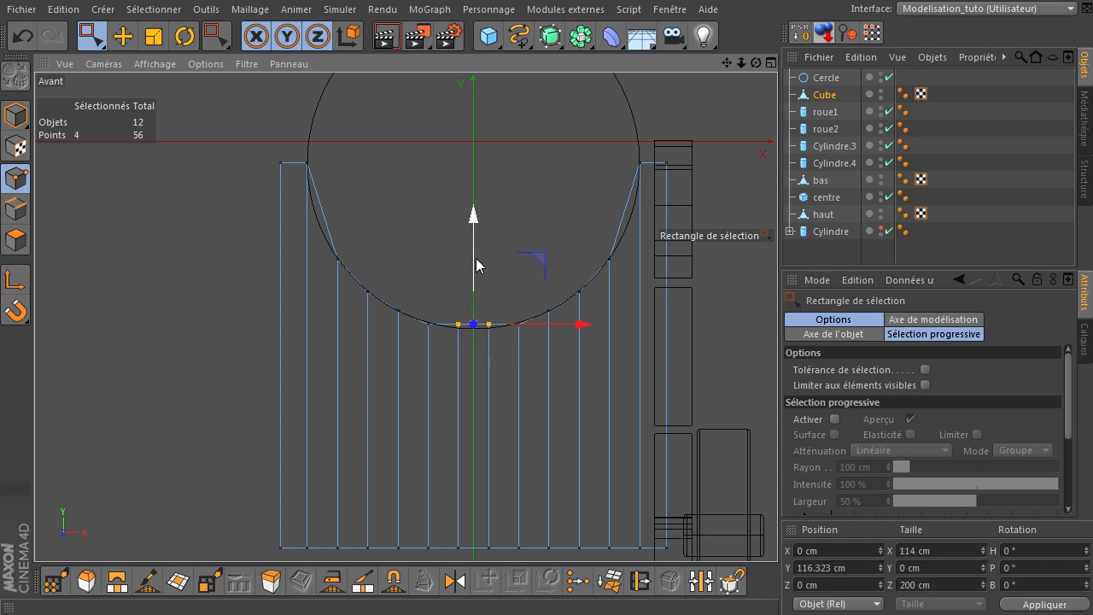
drag(472, 259, 471, 262)
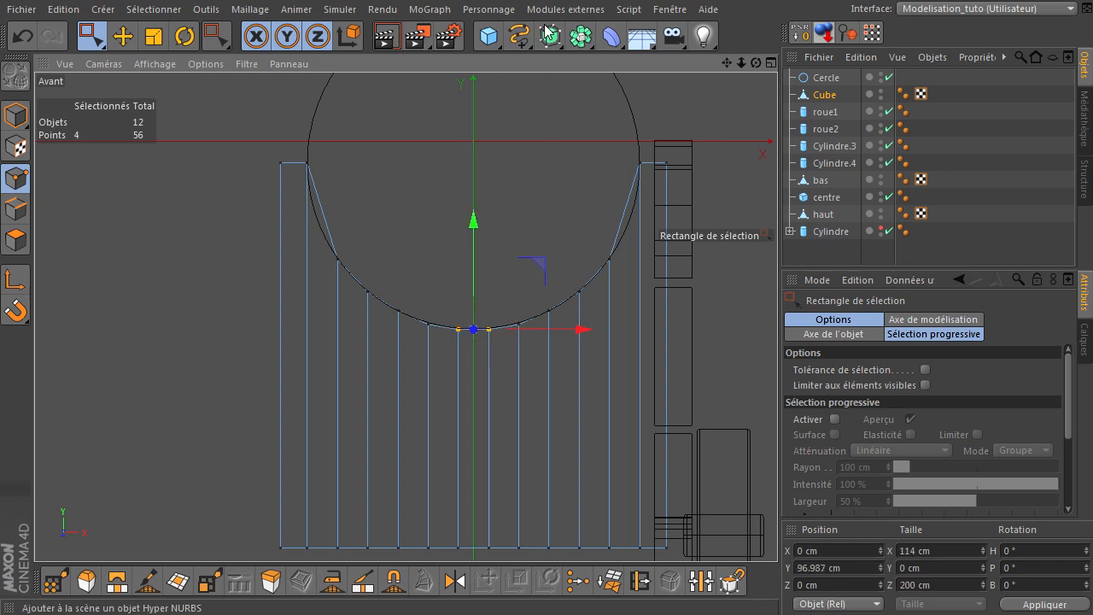
click(549, 36)
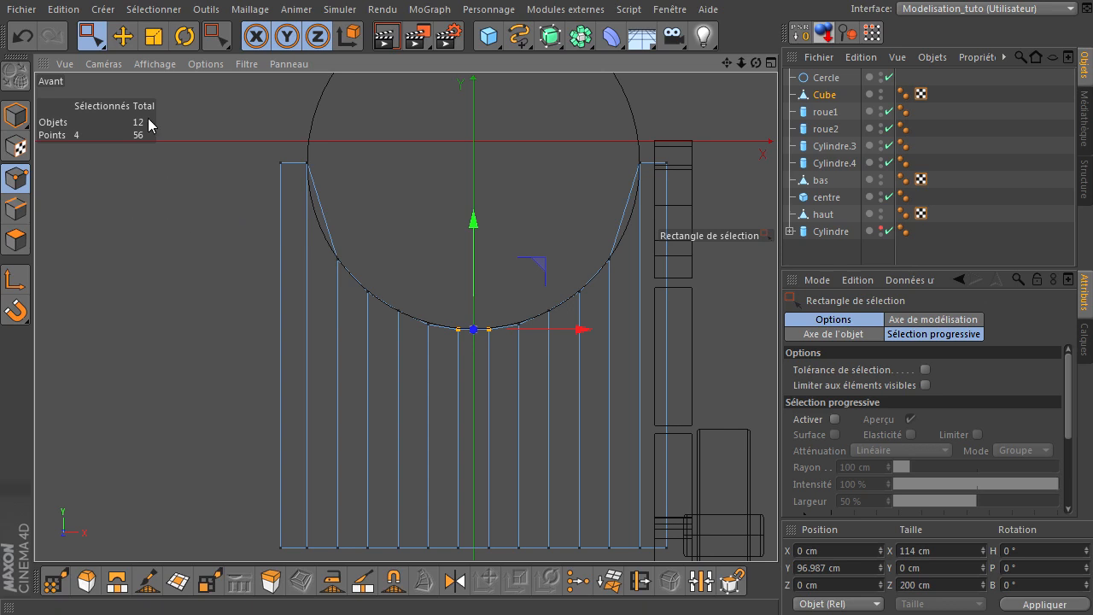
click(219, 304)
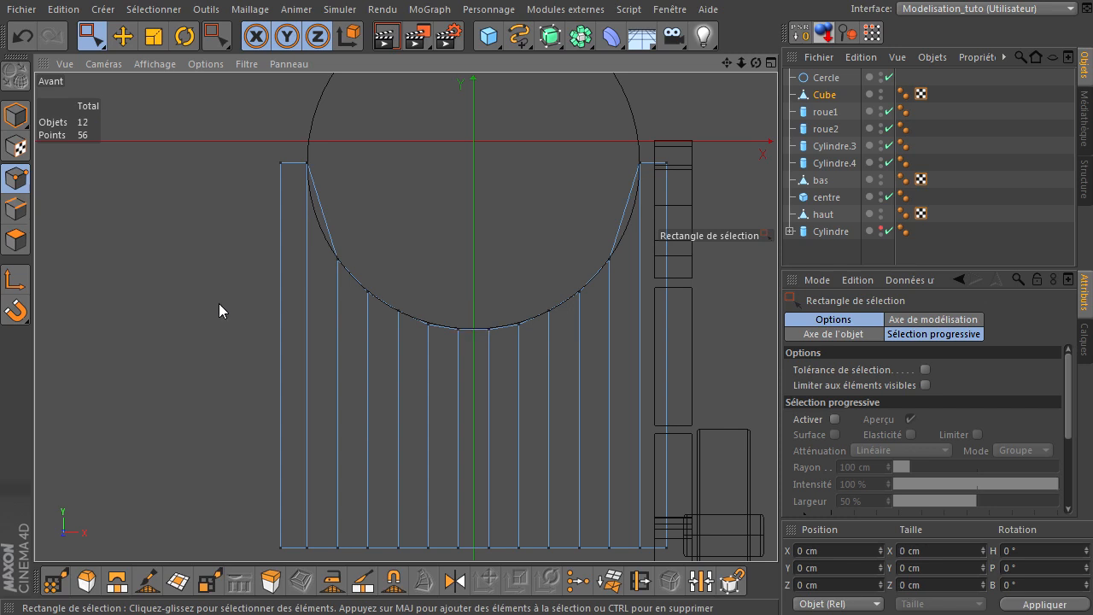
Check the curved front panel in perspective and delete the Cercle guide spline
middle_click(283, 303)
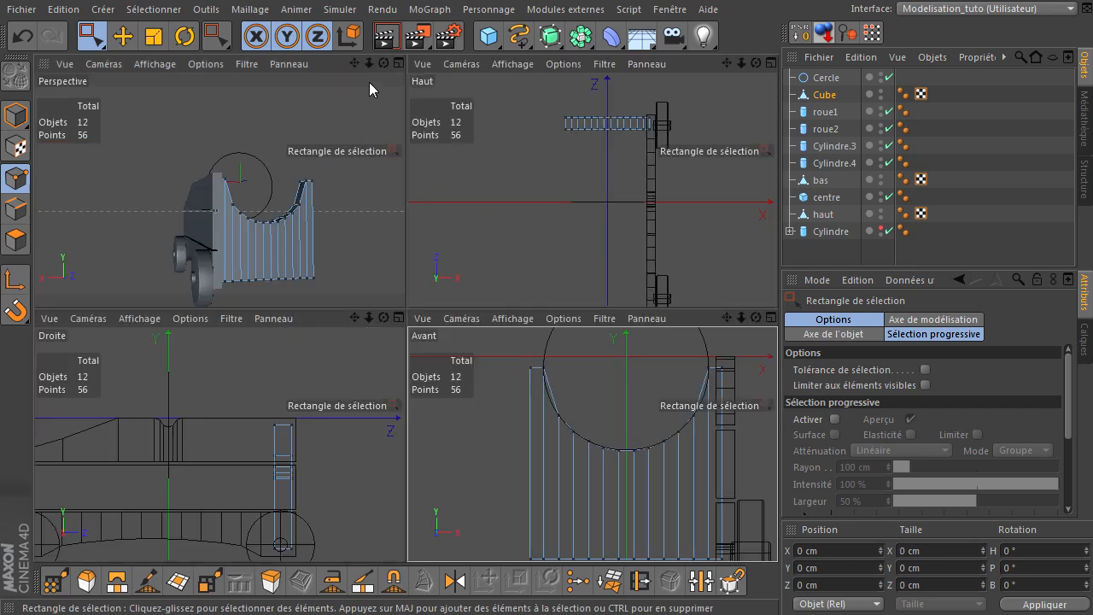
drag(385, 65, 409, 302)
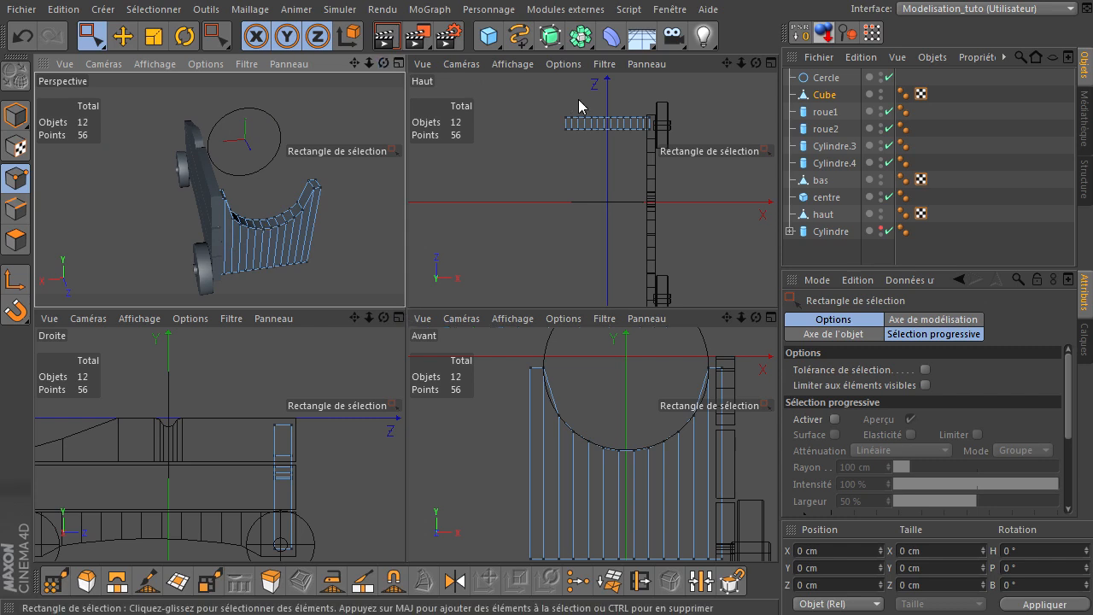
click(815, 79)
key(Delete)
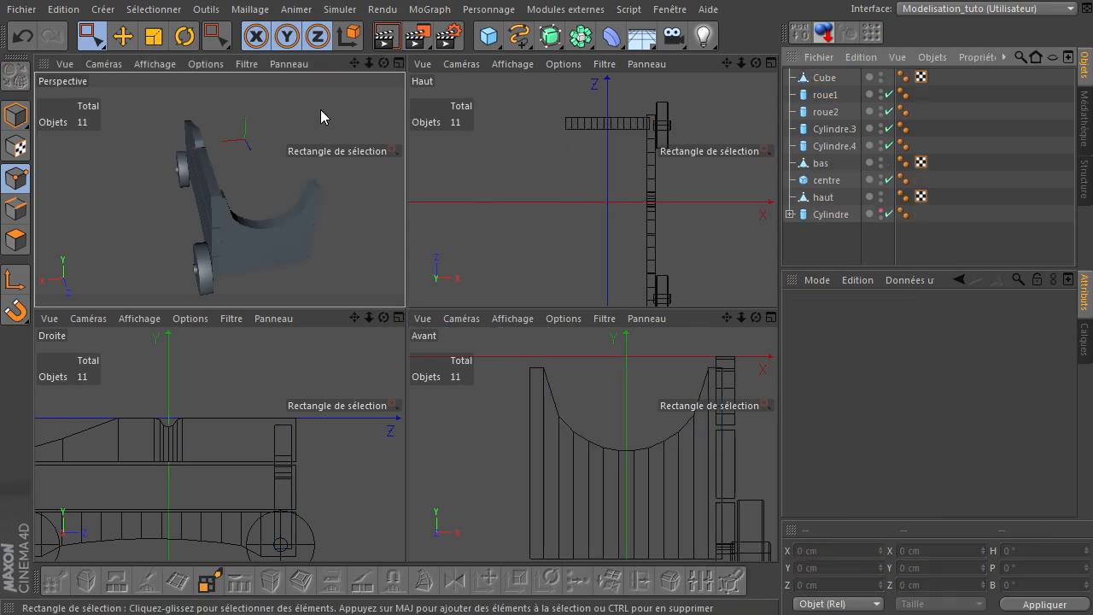
Switch to polygon editing and display the full perspective view with Gouraud shading and lines
click(17, 242)
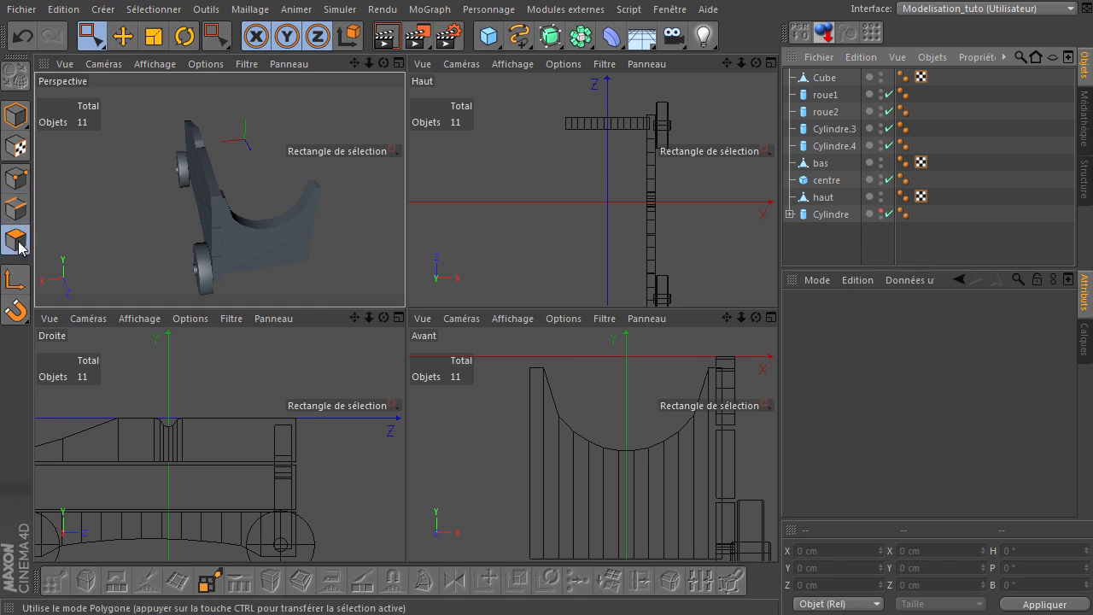
middle_click(175, 122)
click(163, 65)
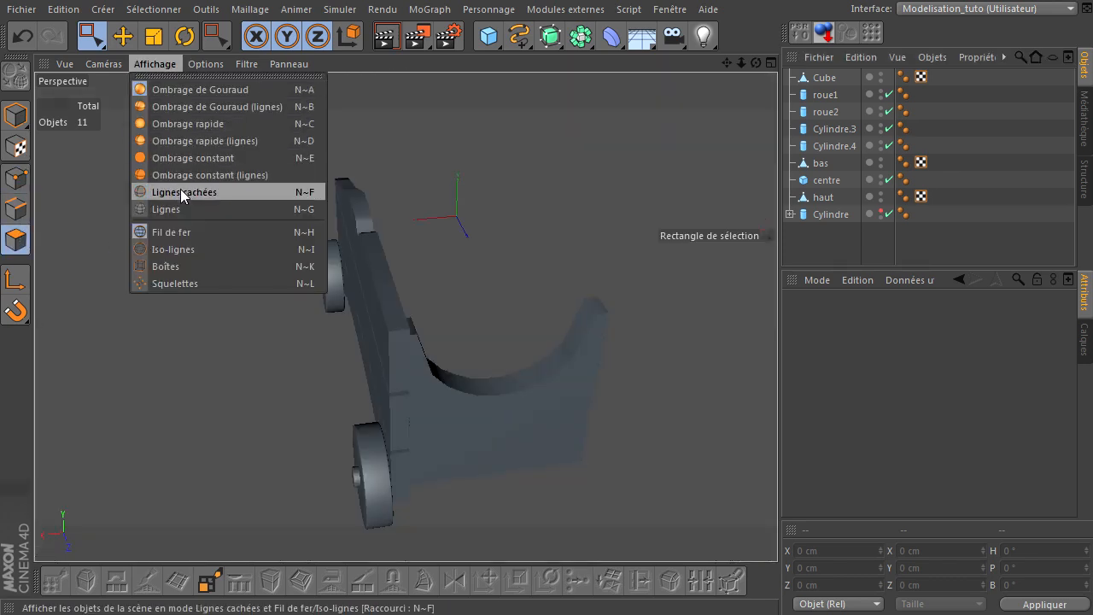
click(209, 106)
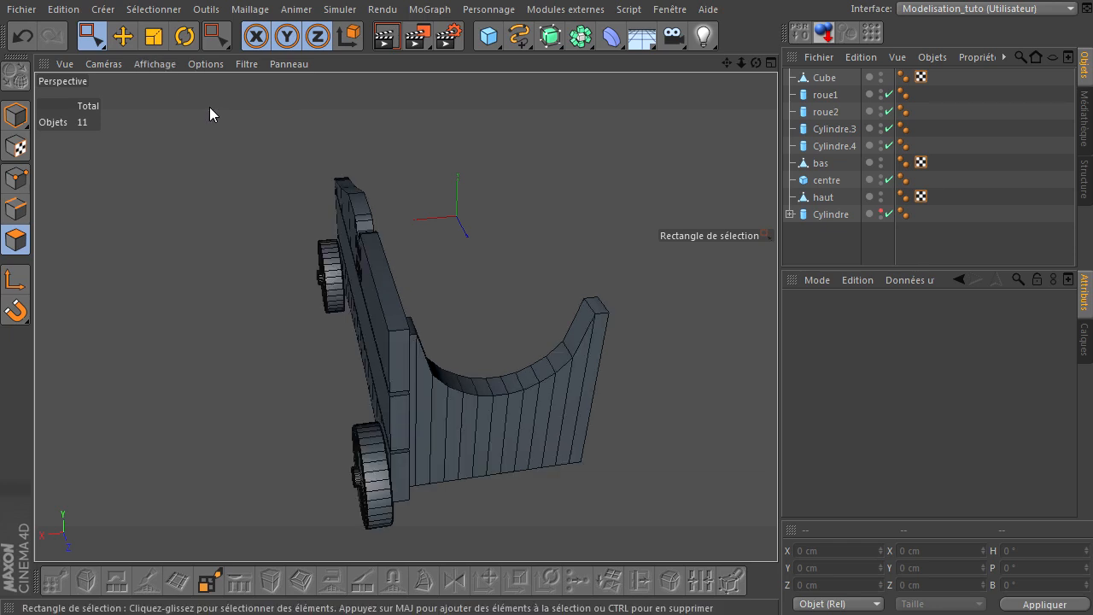
drag(755, 62, 777, 418)
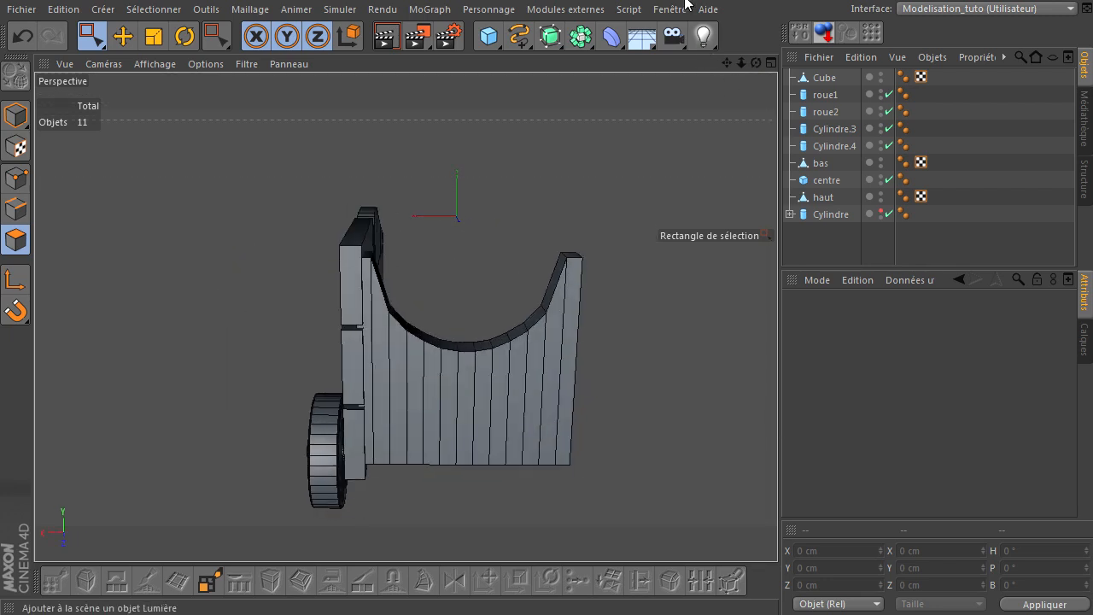
Add a Hyper NURBS object and set its render subdivision to 2
click(550, 36)
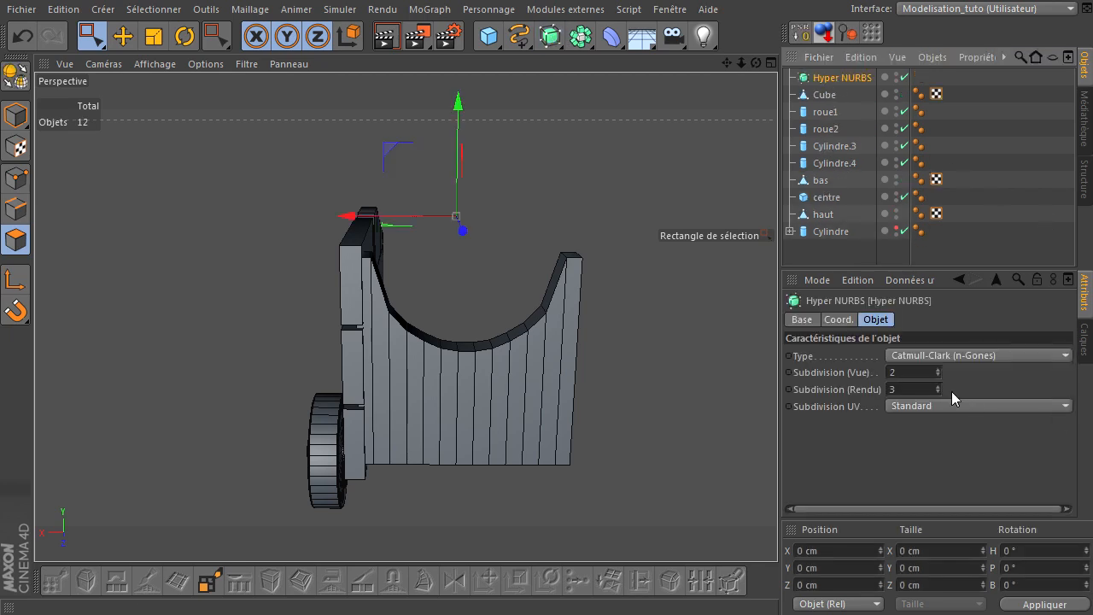
click(902, 373)
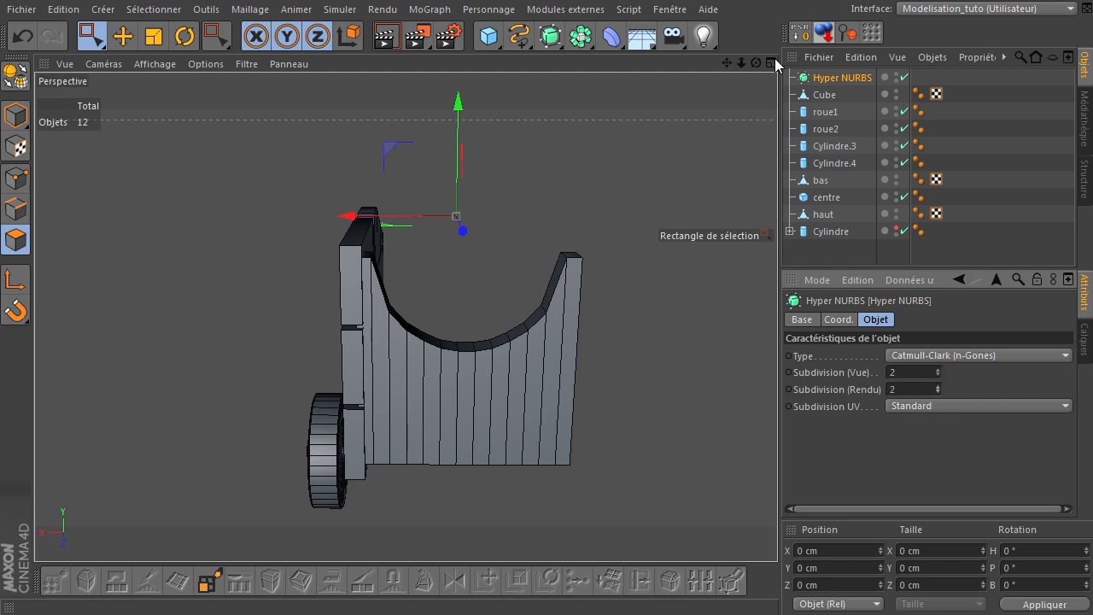
drag(755, 66, 777, 418)
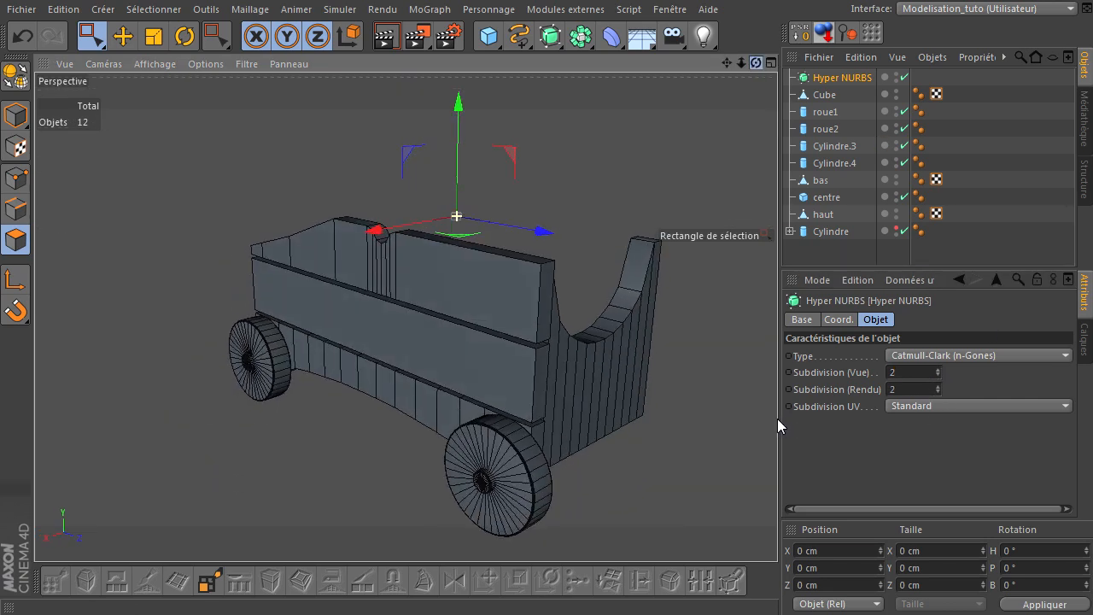
Rename the Cube front panel as avant
click(818, 95)
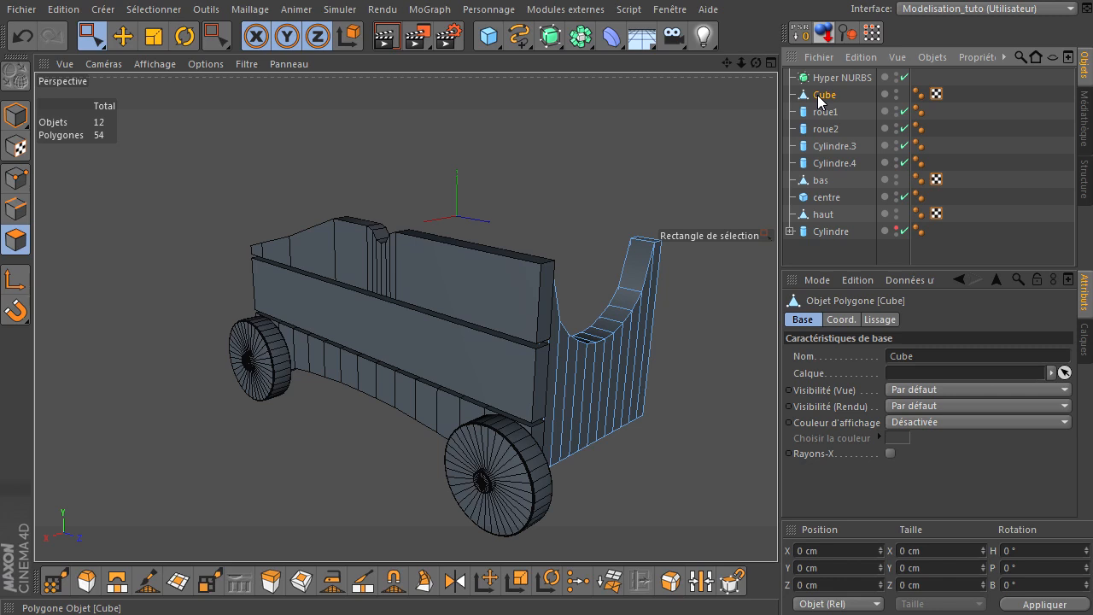
double_click(824, 100)
text(avant)
key(Return)
Group avant, bas and haut into one null object and make that group a child of Hyper NURBS
ctrl+click(819, 180)
ctrl+click(820, 215)
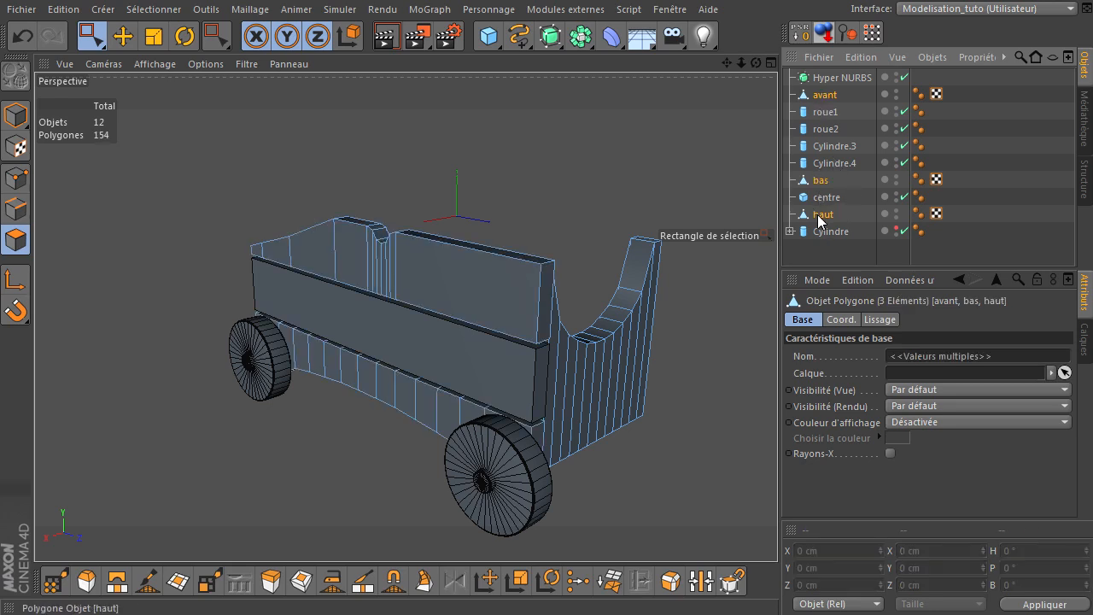
click(836, 99)
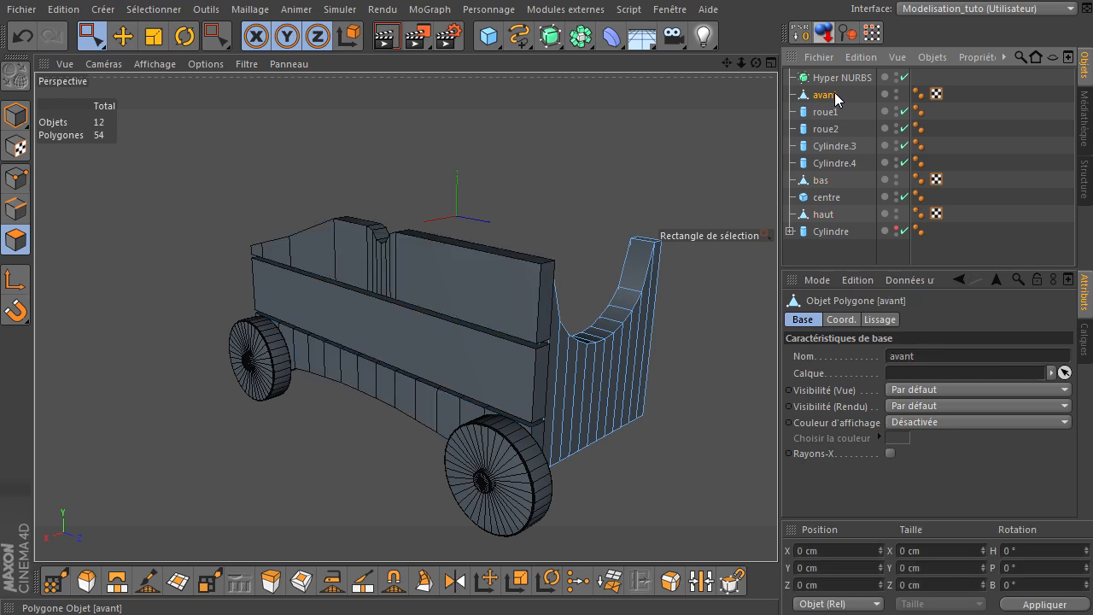
ctrl+click(822, 182)
ctrl+click(821, 216)
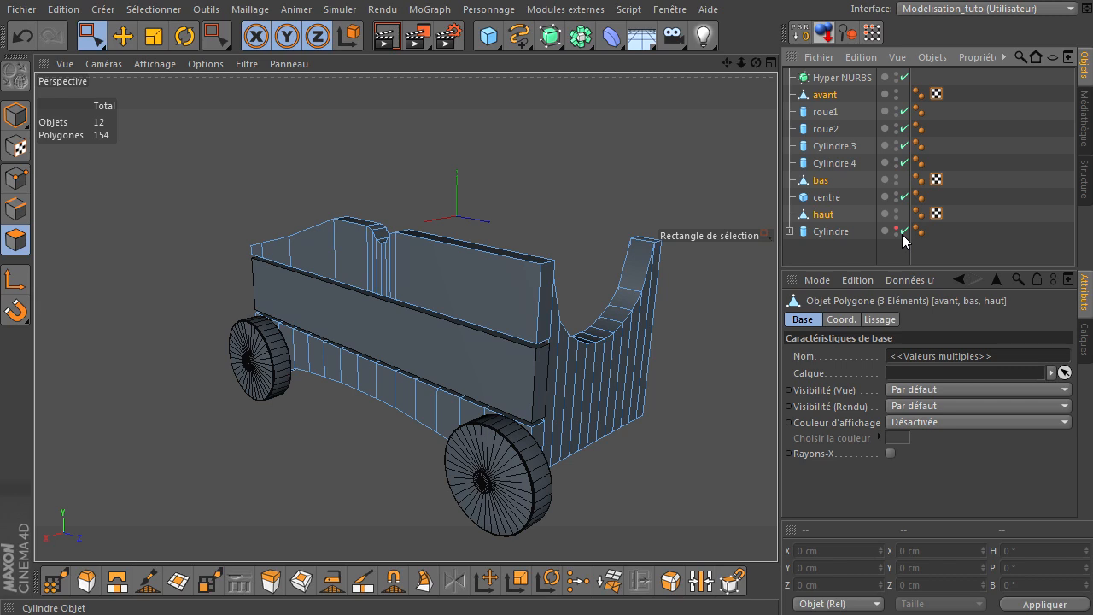
key(alt+g)
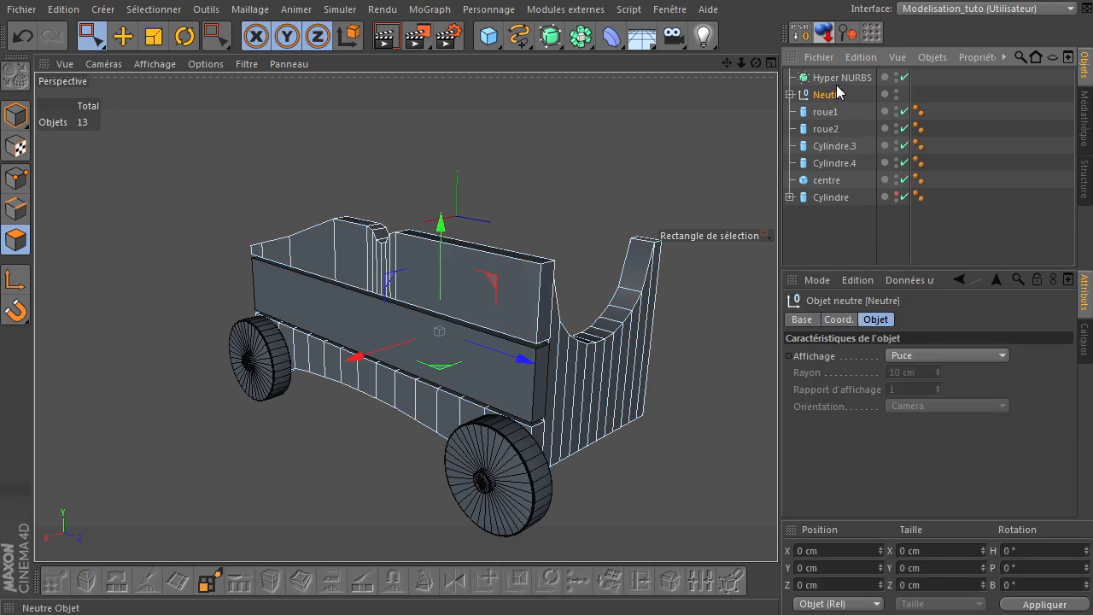
drag(848, 82, 849, 81)
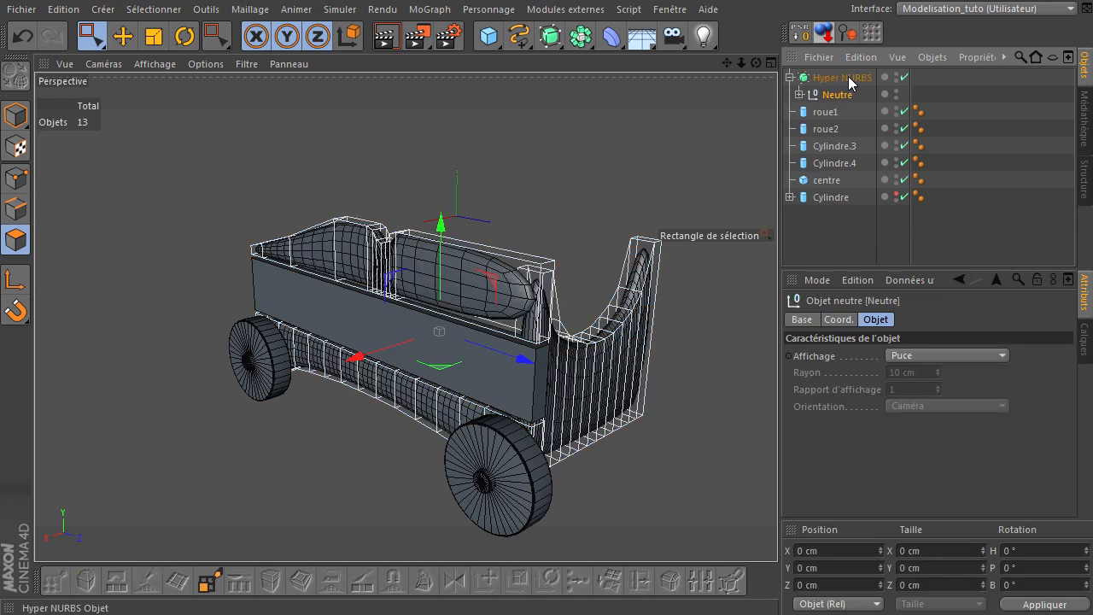
scroll(686, 294, up, 3)
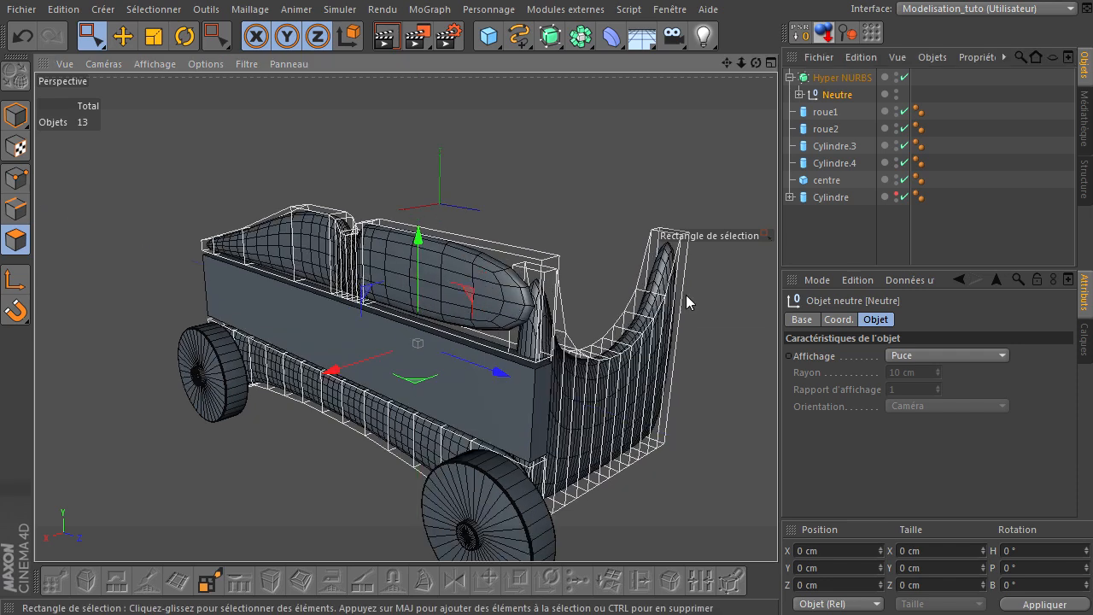
Select the avant panel inside the Neutre group for polygon Knife editing and set the viewport display to Iso-lignes
drag(759, 64, 774, 418)
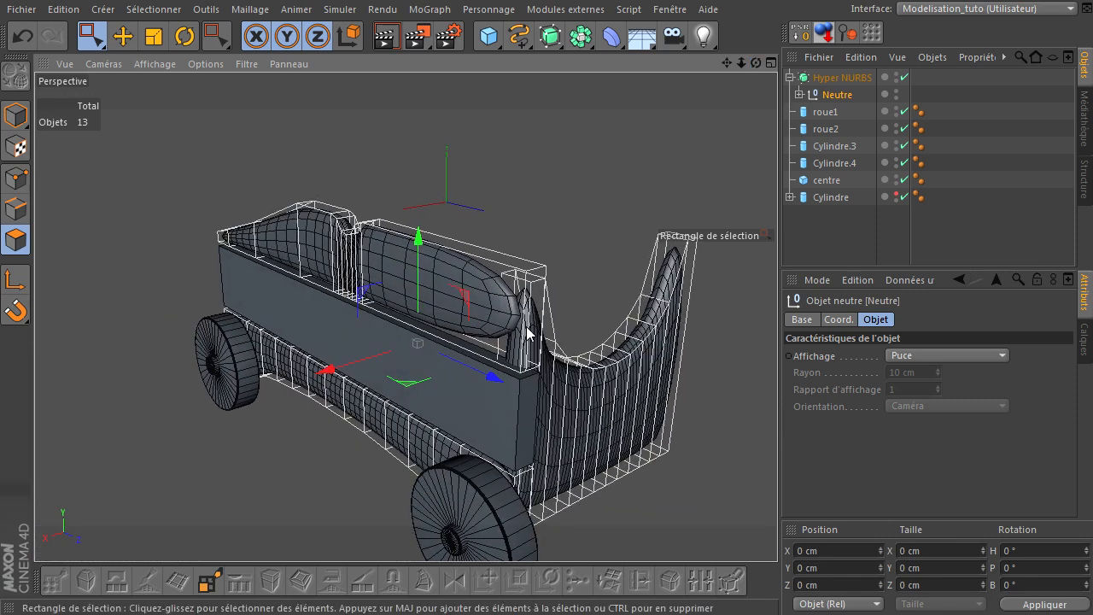
click(799, 95)
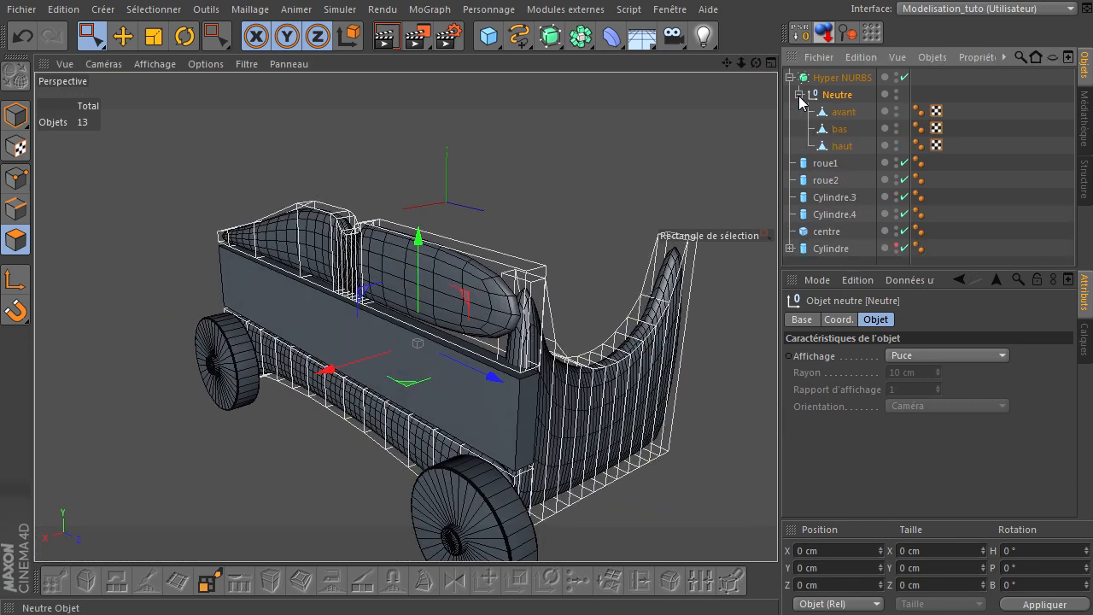
click(841, 120)
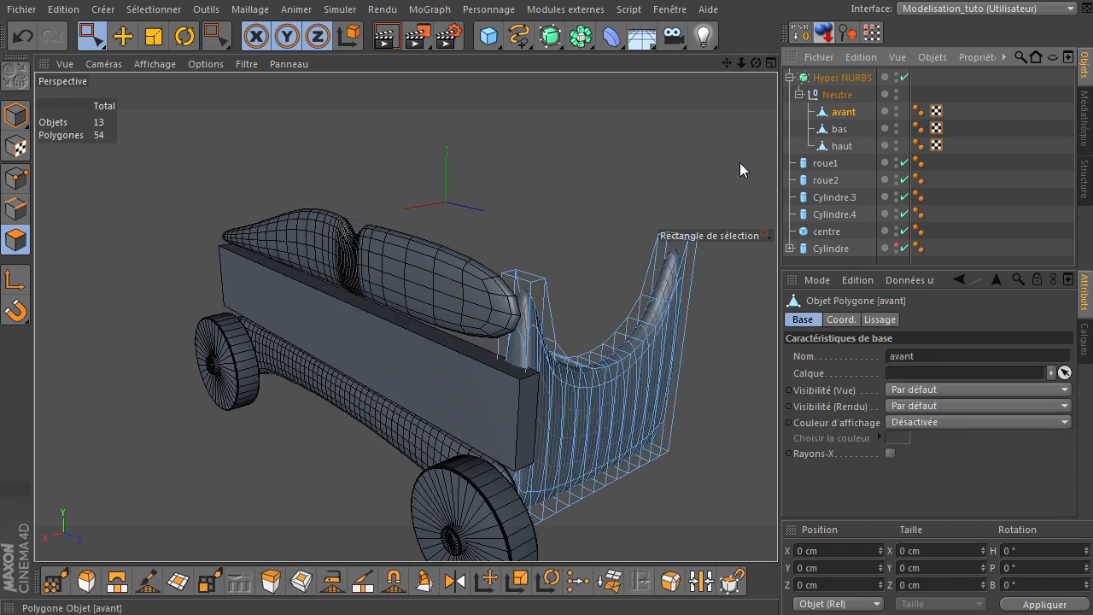
click(17, 244)
alt+right_drag(463, 351, 517, 372)
drag(728, 65, 776, 419)
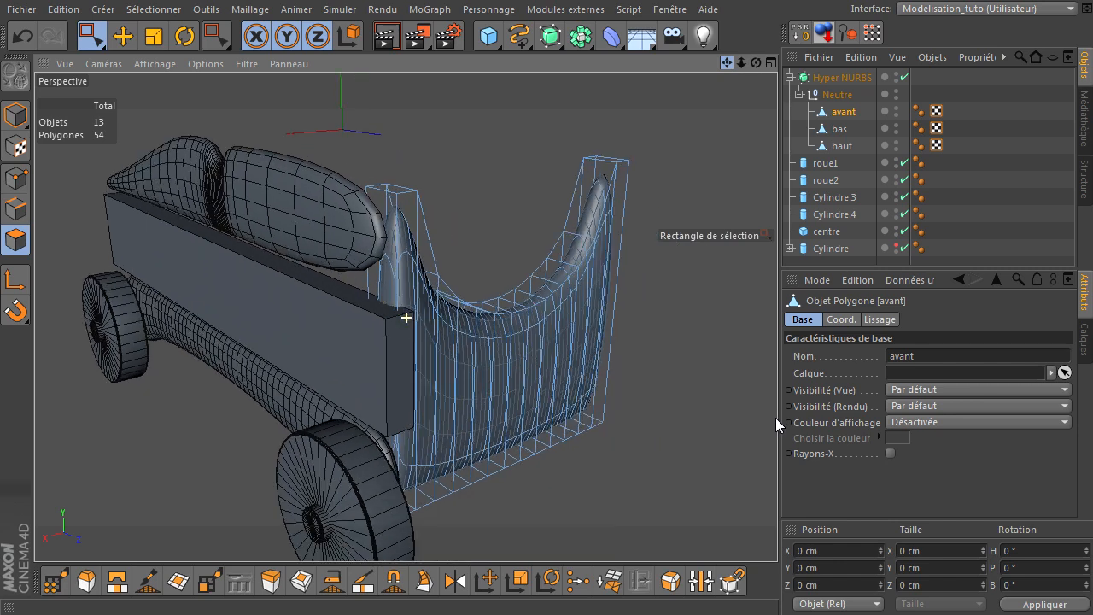
drag(755, 63, 776, 423)
key(k)
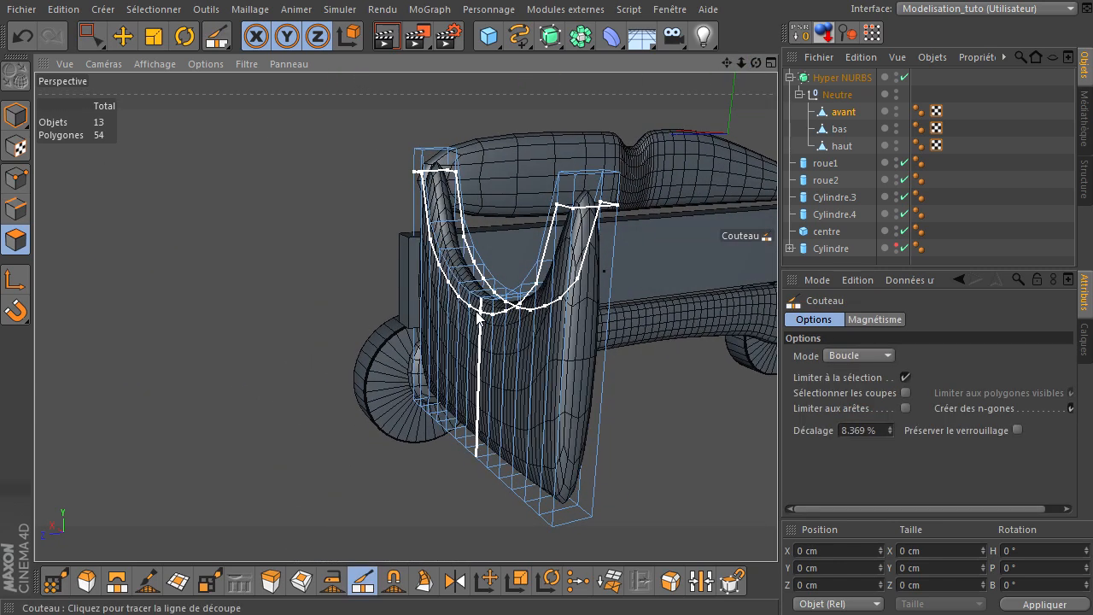
click(179, 65)
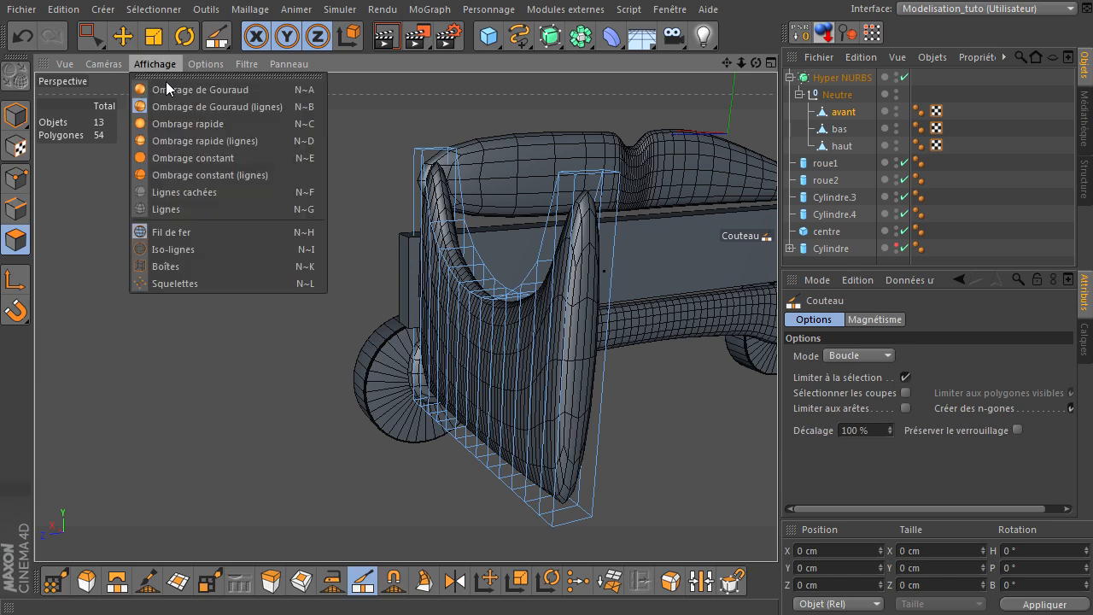
click(158, 252)
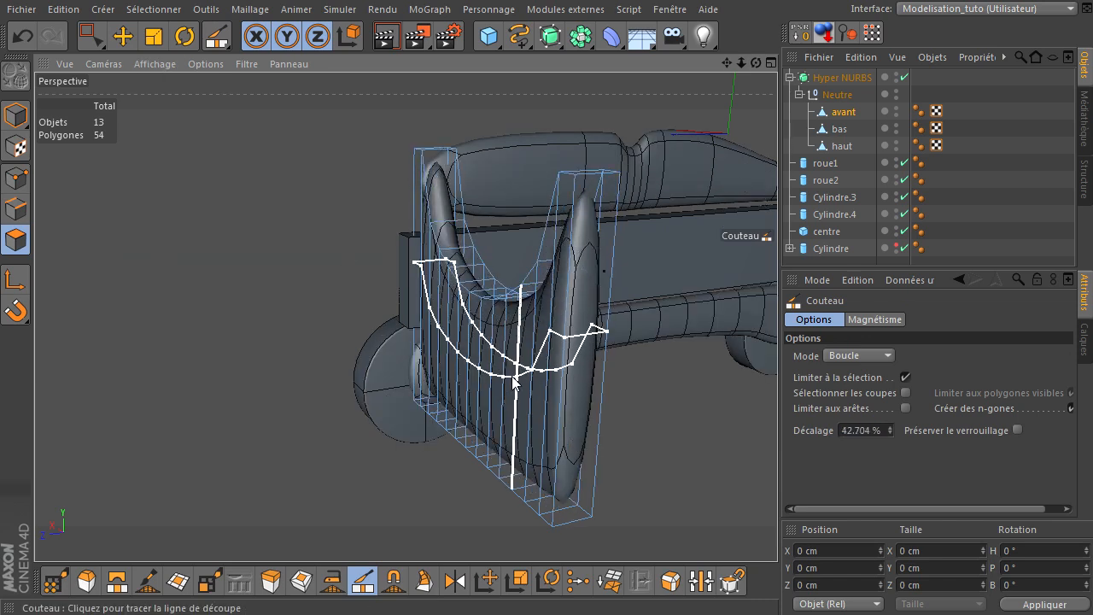
Cut the avant panel just above its bottom edge with the Knife in Plan mode, using the X-Z plane
scroll(613, 381, up, 5)
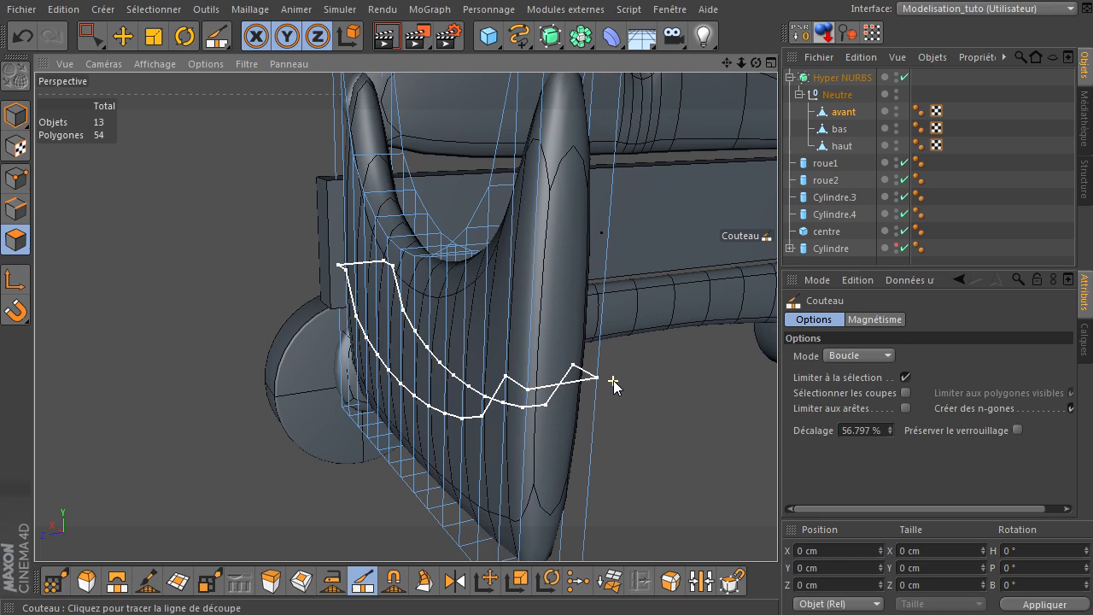
drag(727, 63, 638, 7)
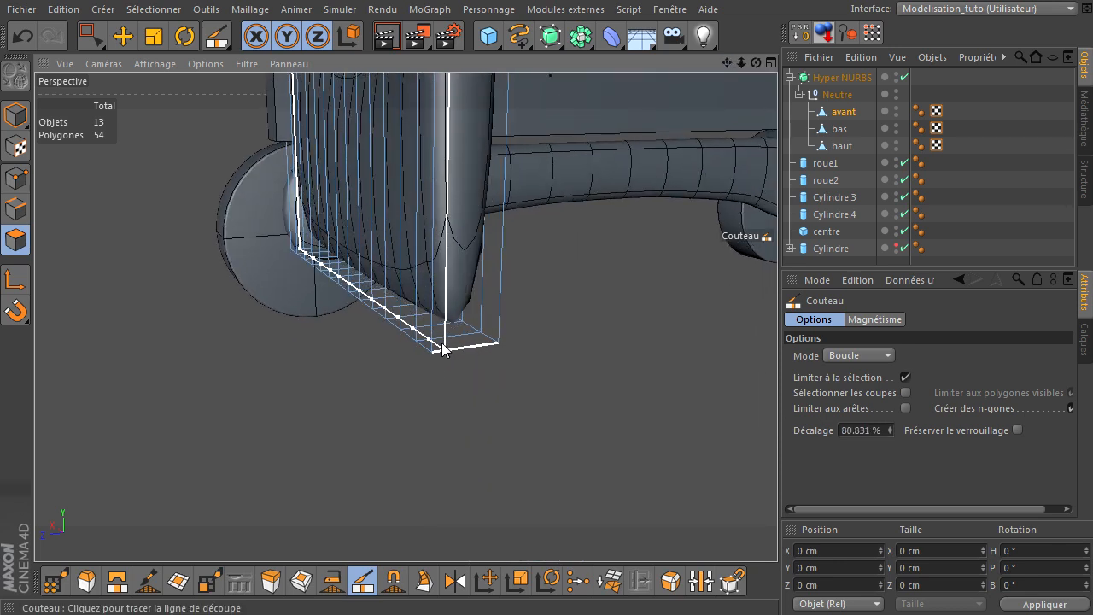
drag(757, 64, 768, 417)
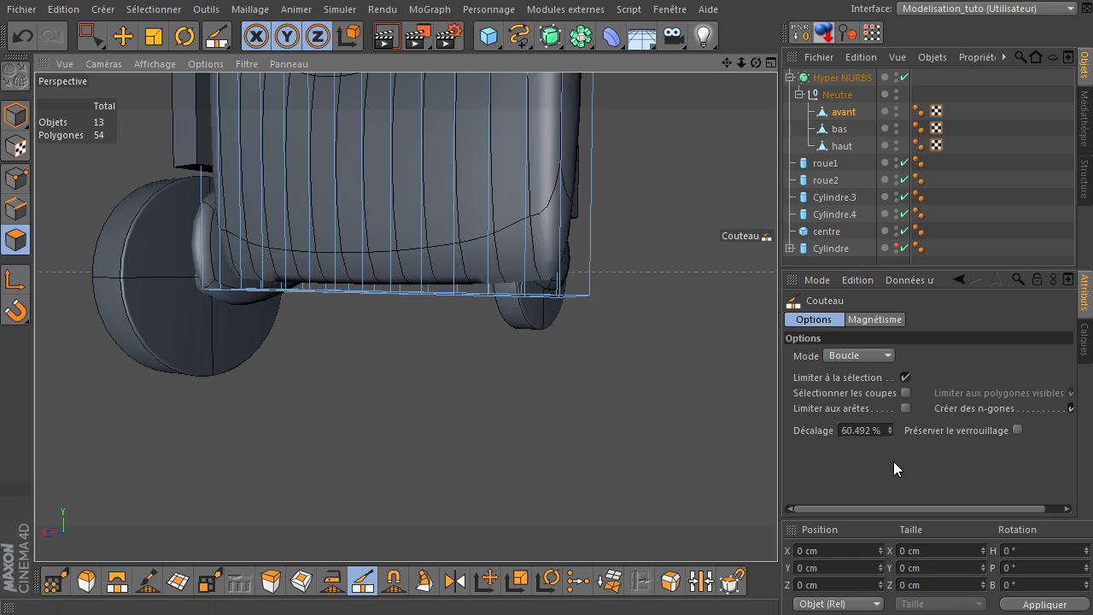
click(868, 355)
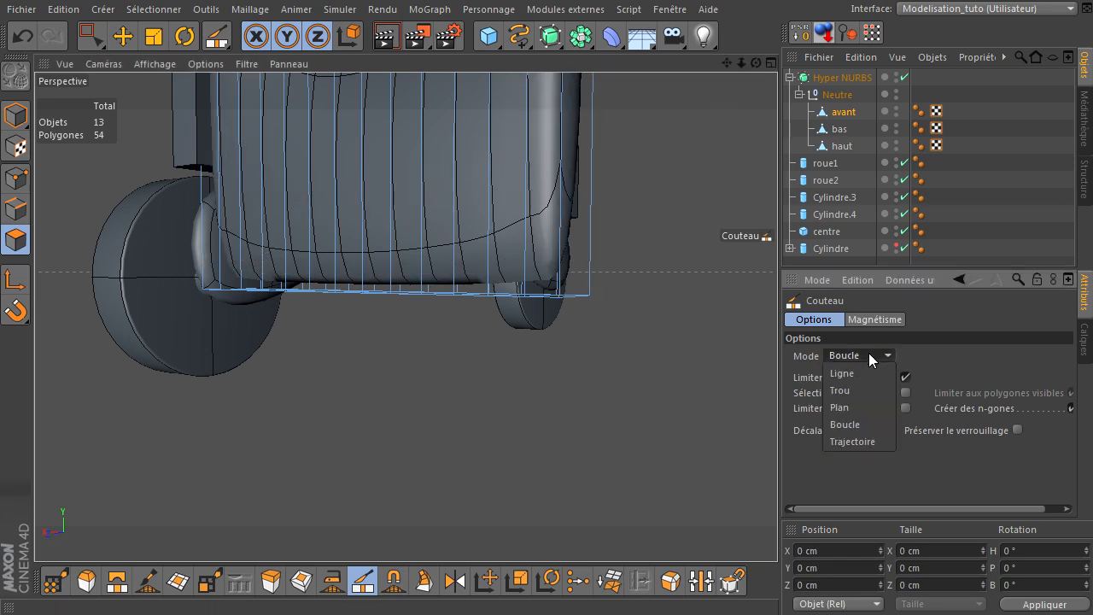
click(854, 408)
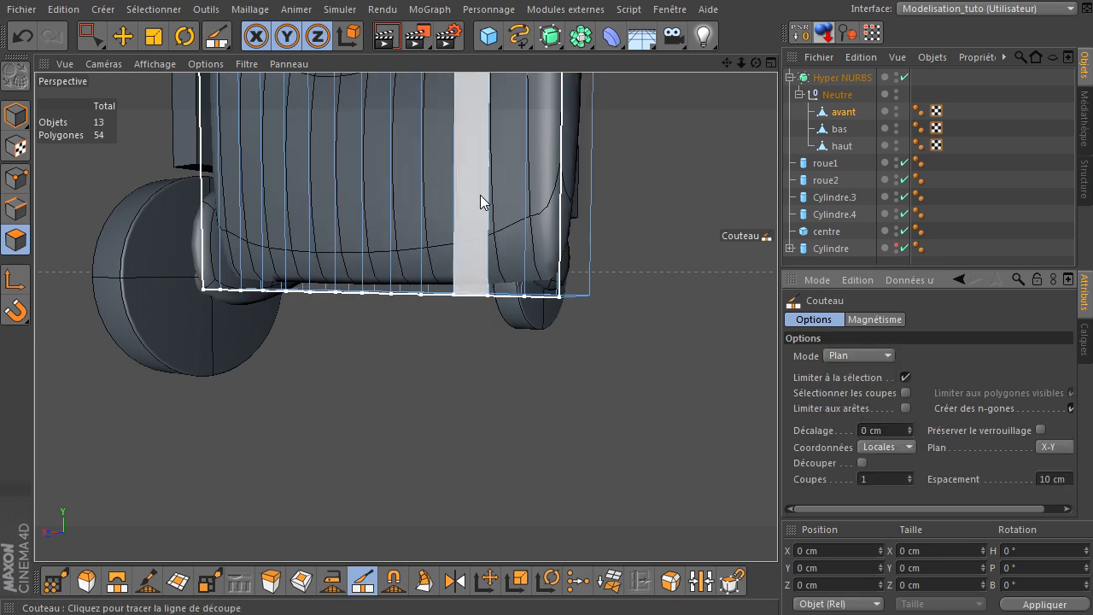
click(1045, 446)
click(1052, 497)
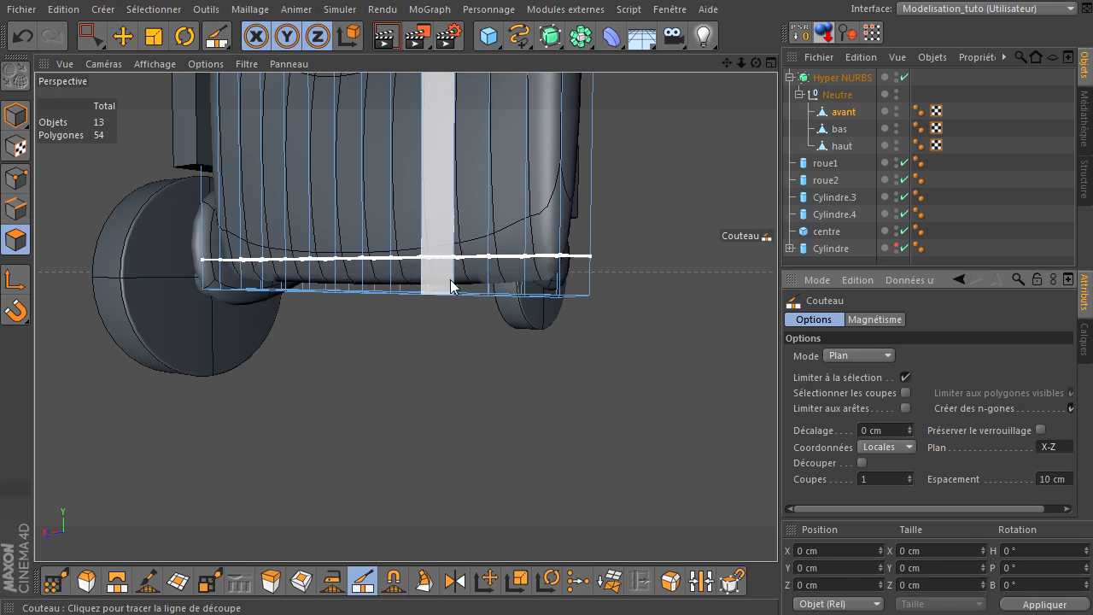
scroll(444, 286, up, 3)
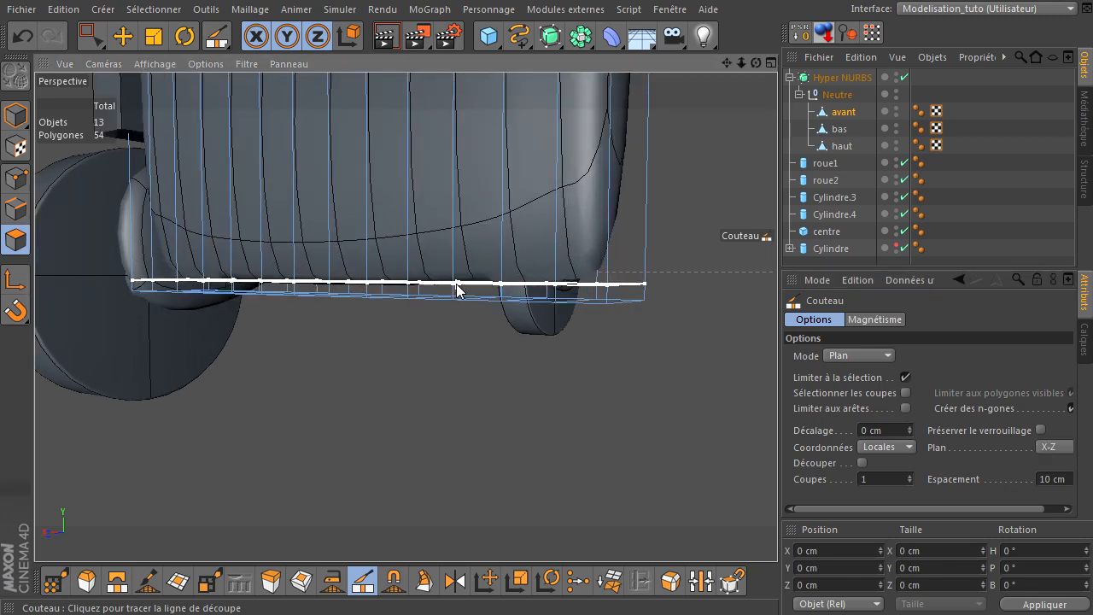
scroll(457, 290, up, 2)
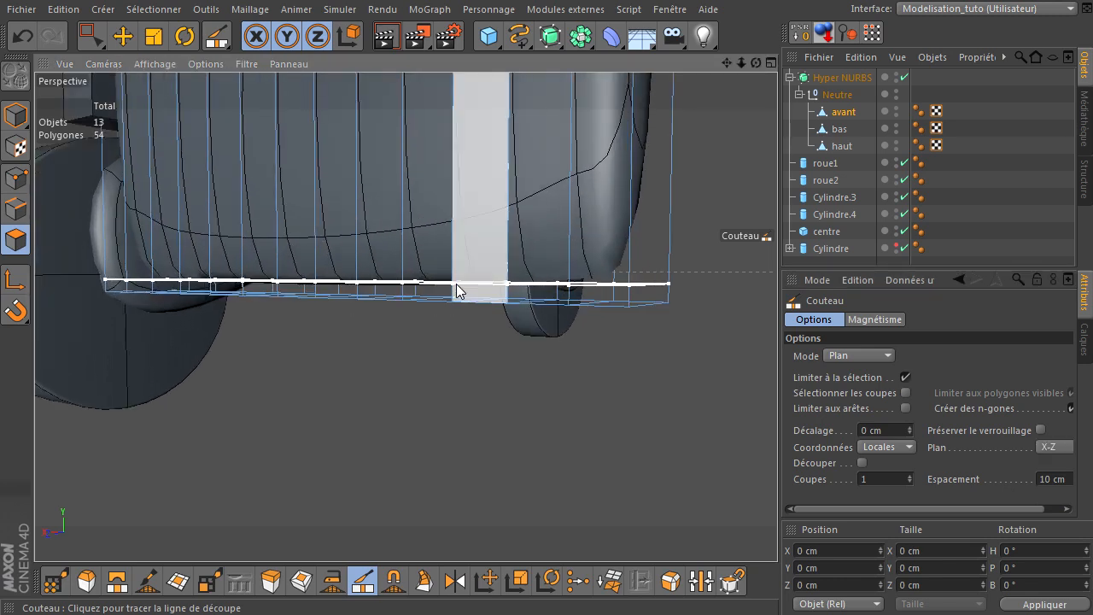
scroll(437, 300, up, 2)
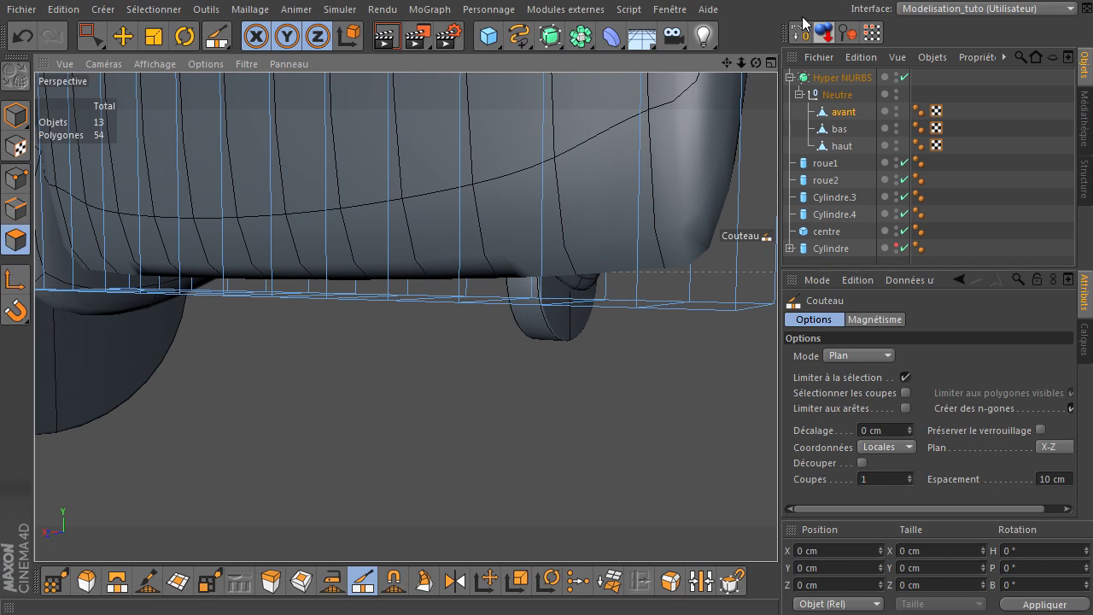
drag(725, 60, 557, 145)
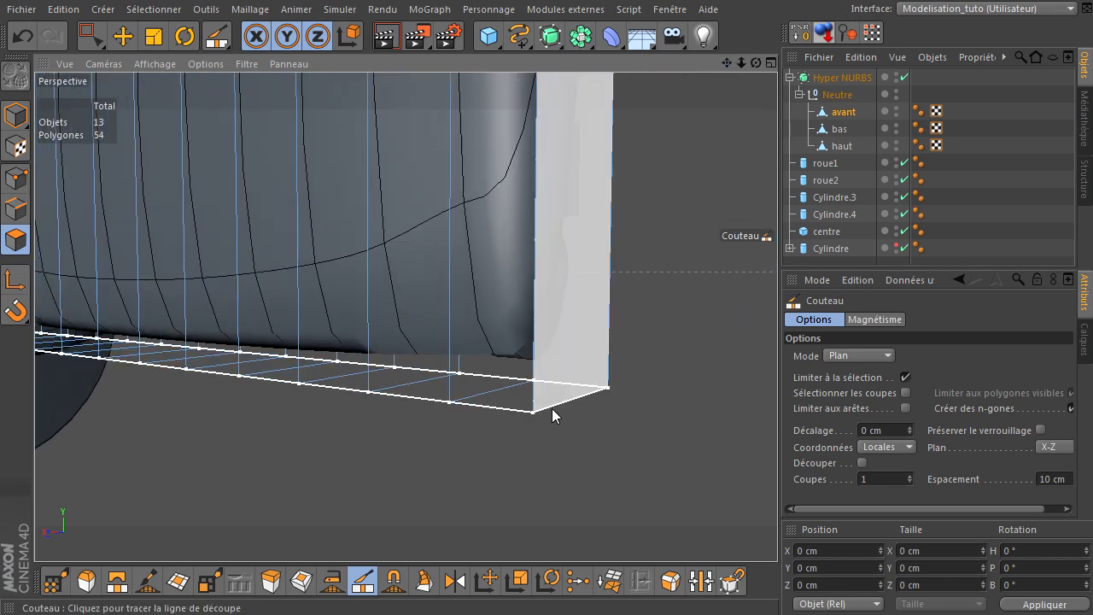
click(536, 396)
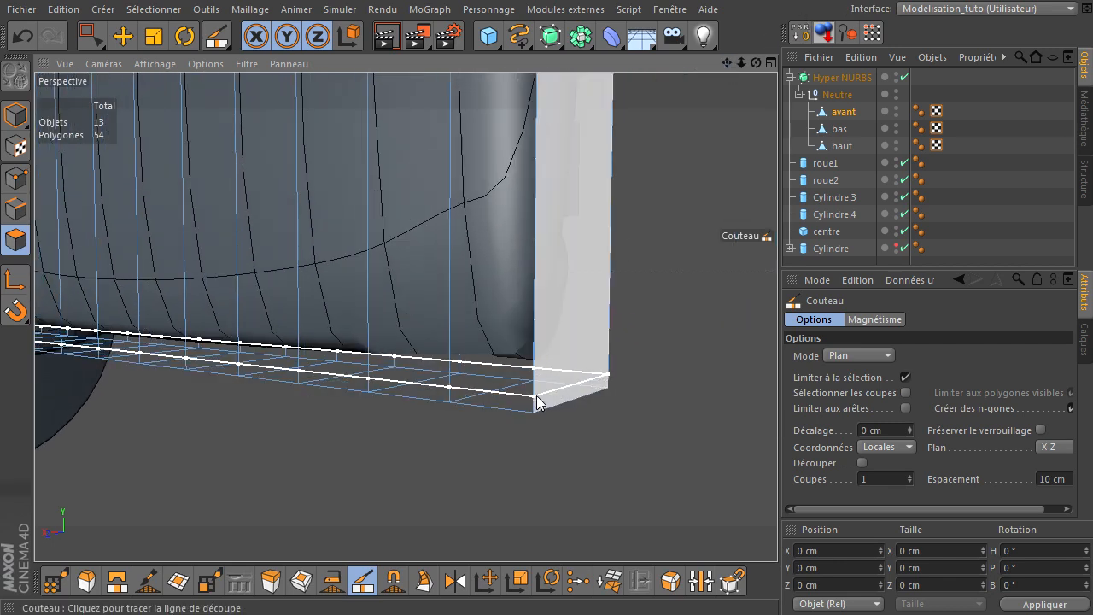
Add a second X-Z plane cut across the avant panel, a little below its curved recess
scroll(674, 437, down, 8)
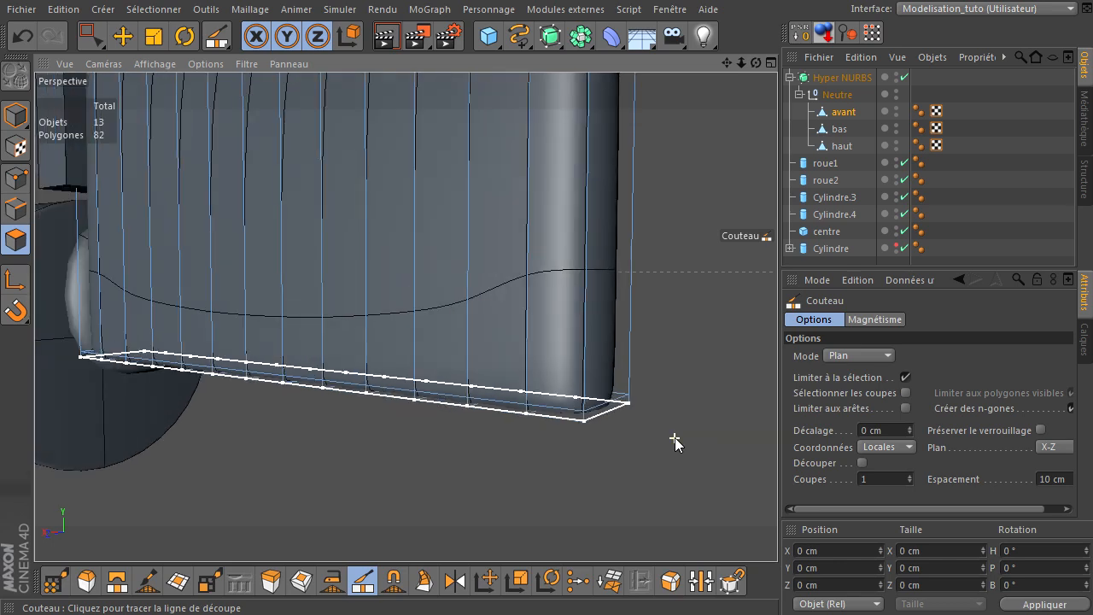
mouse_move(724, 60)
mouse_down()
mouse_move(777, 420)
mouse_move(714, 75)
mouse_up()
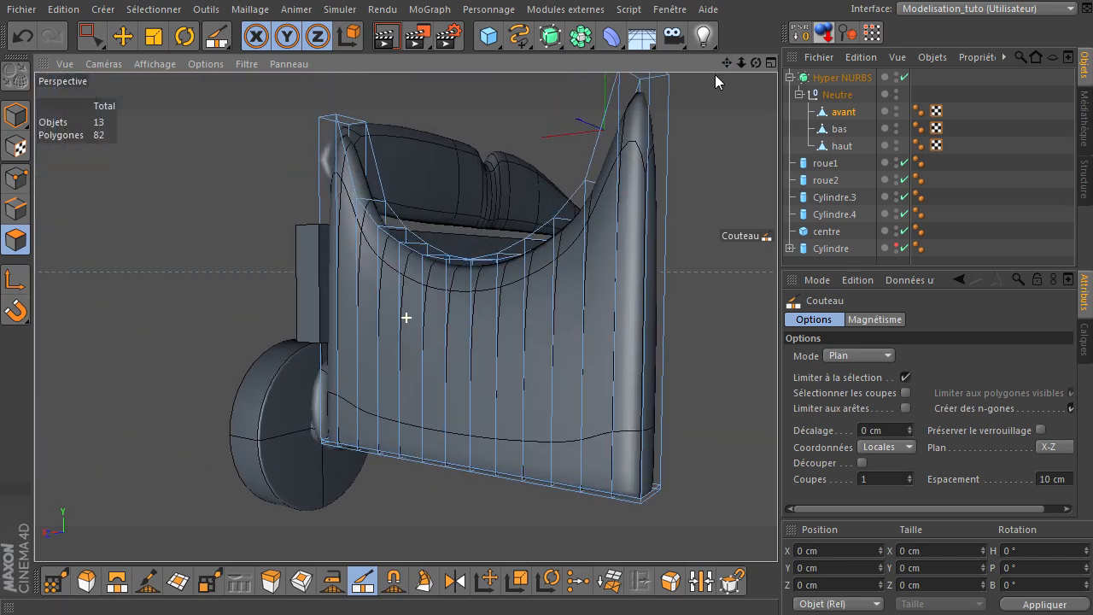
click(621, 325)
Set the Knife to Boucle mode and cut a loop just below the panel's upper contour, at about 98 % offset
click(888, 357)
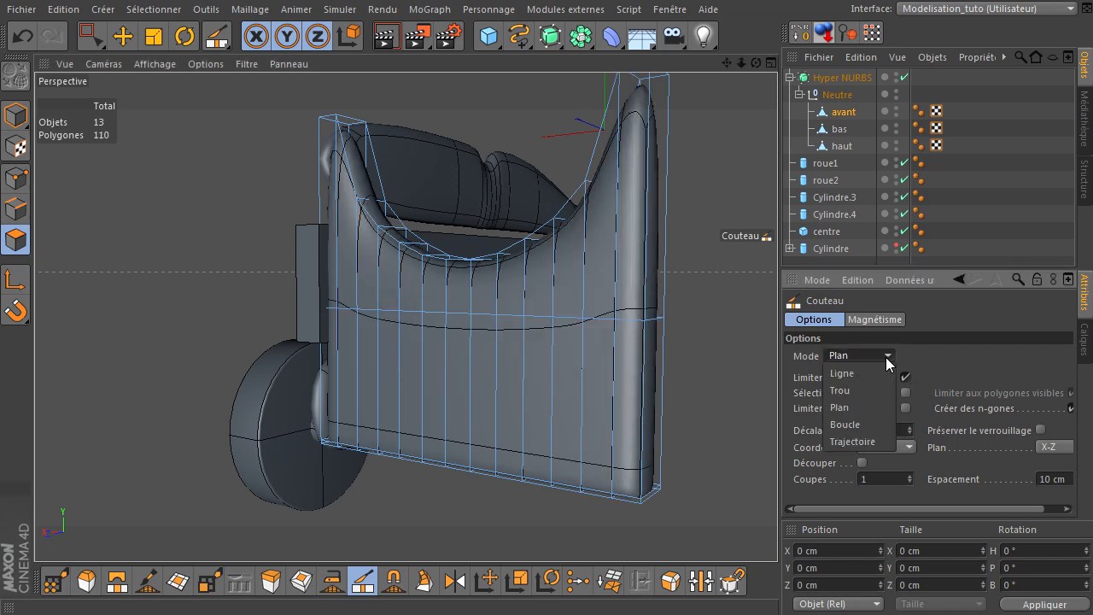
click(877, 420)
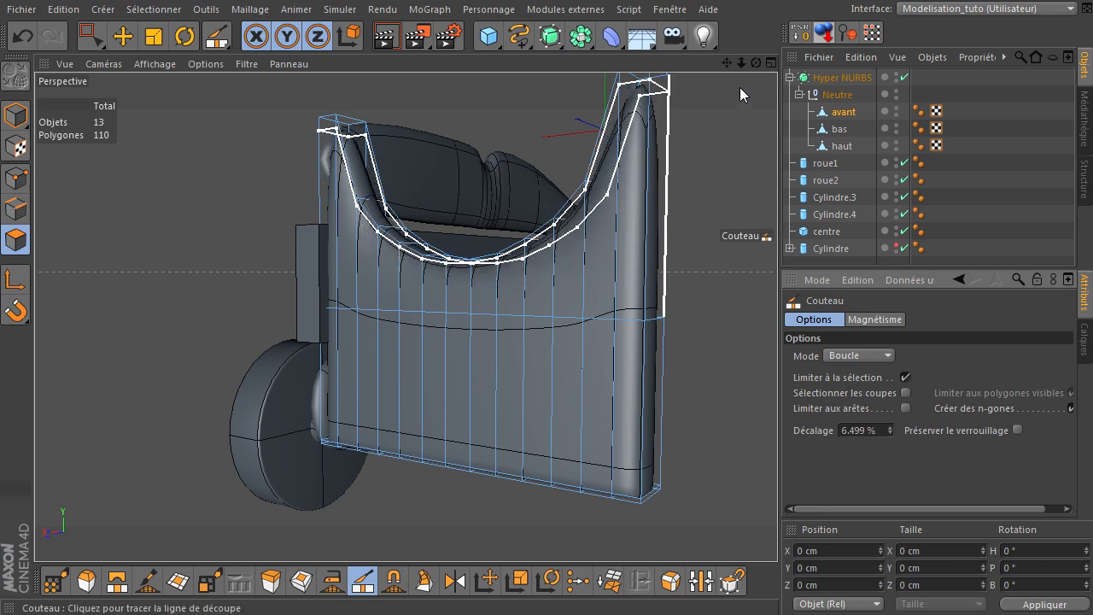
drag(727, 63, 777, 418)
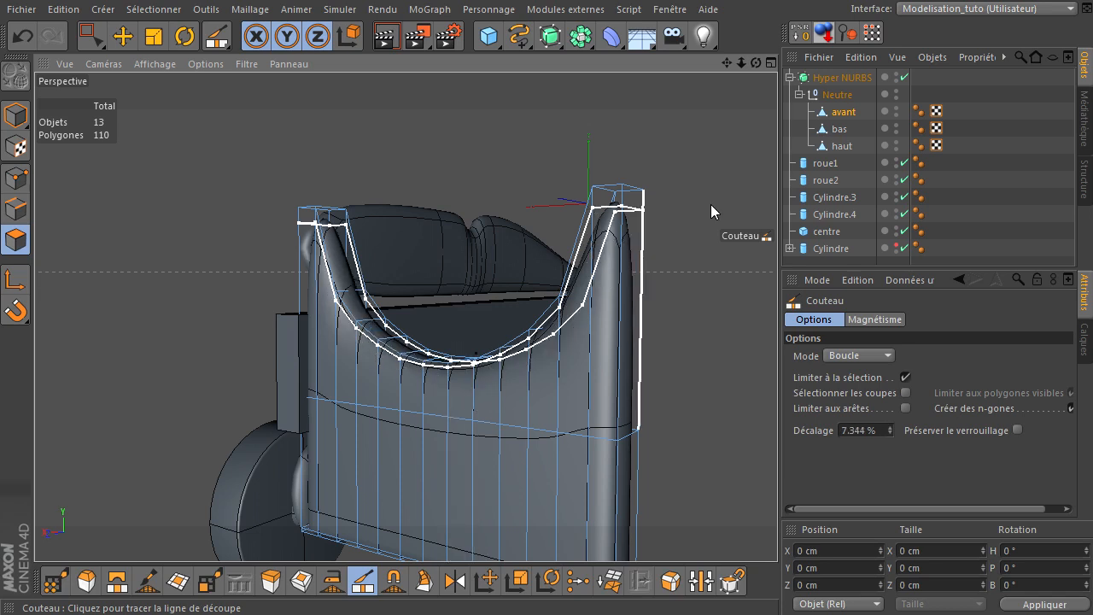
scroll(641, 198, up, 2)
scroll(628, 208, up, 3)
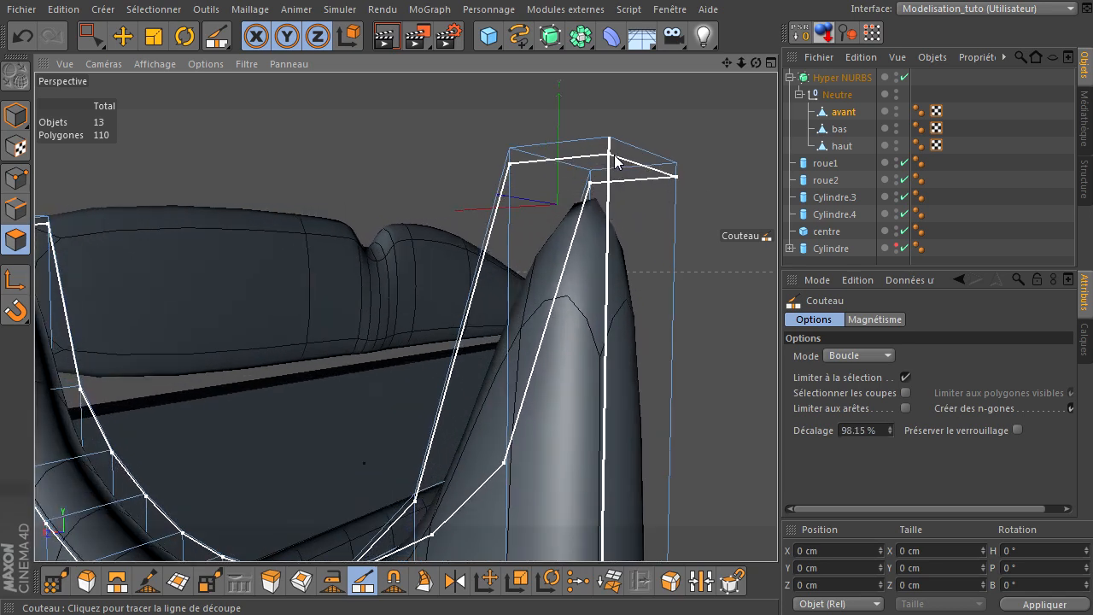
click(614, 157)
Set the Knife to Plan mode on the Y-Z plane and cut near the outer and inner edges of one upright
scroll(568, 222, down, 3)
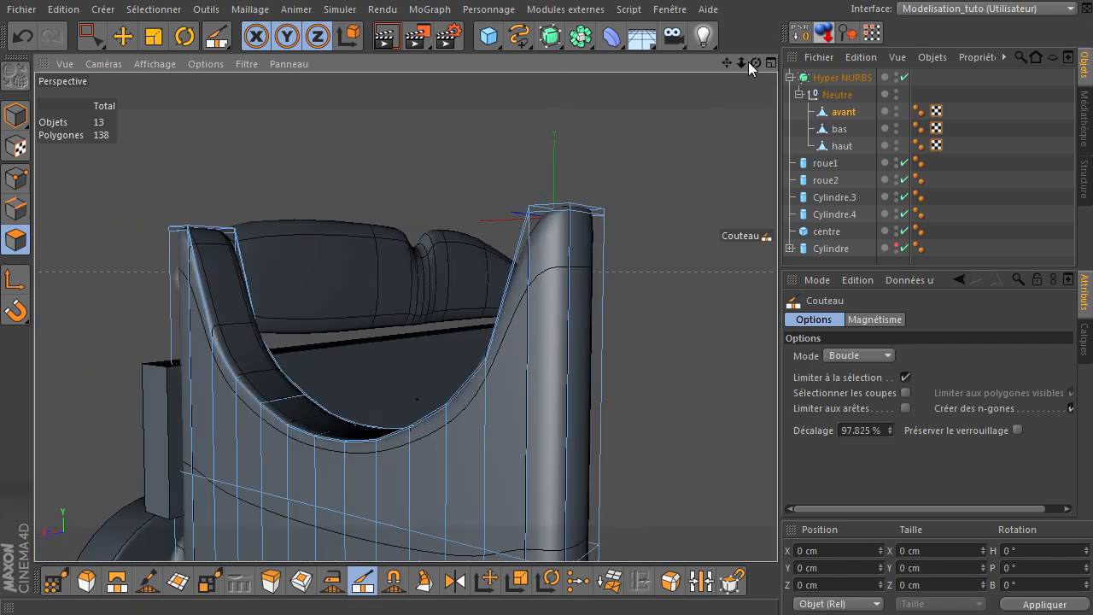
drag(756, 63, 653, 553)
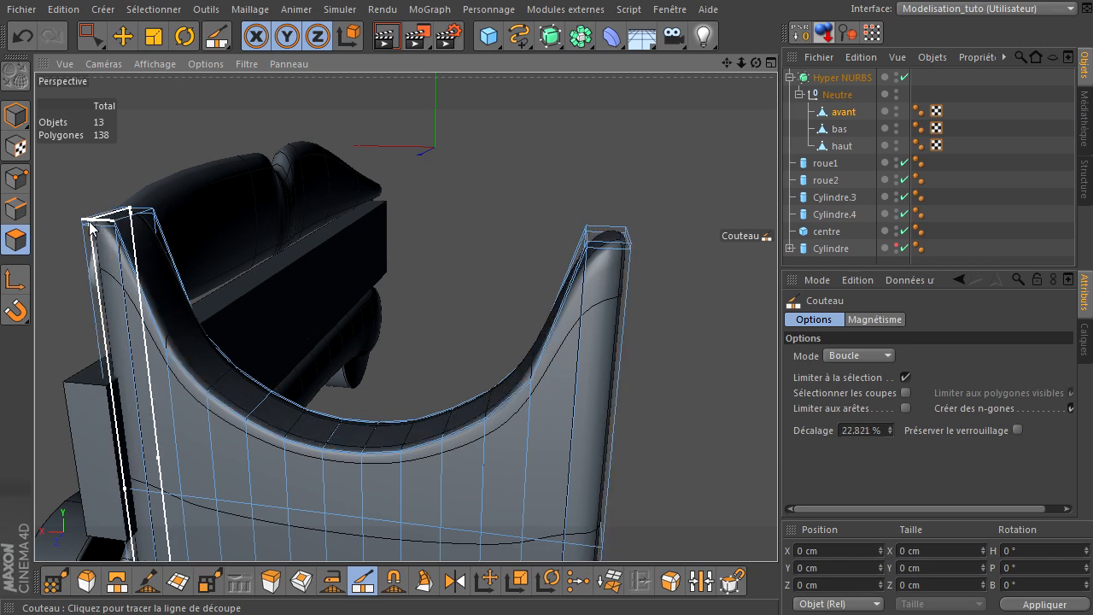
click(869, 358)
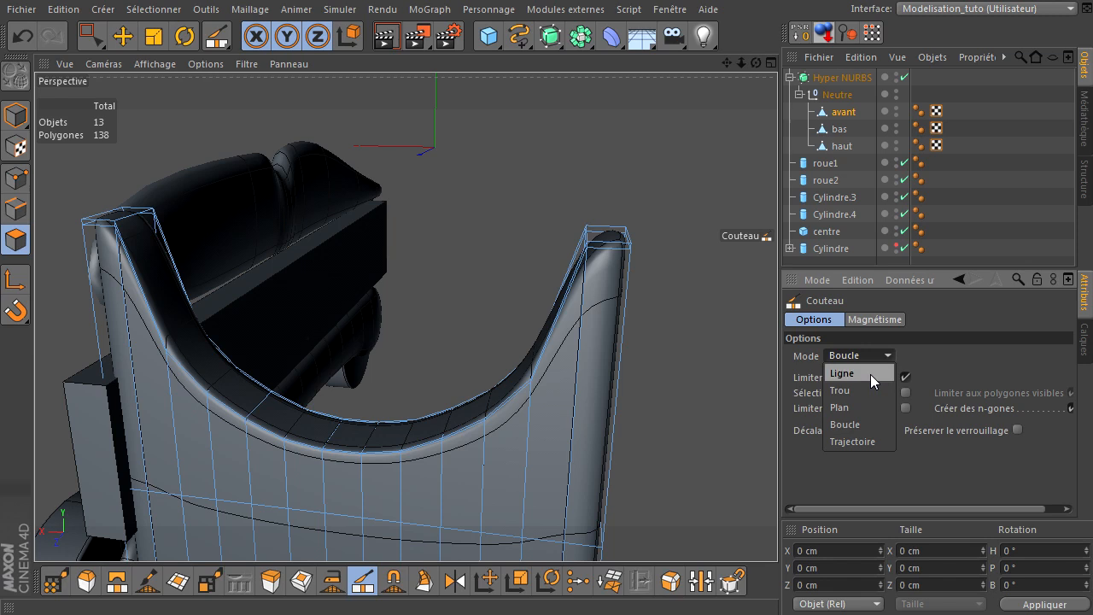
click(862, 408)
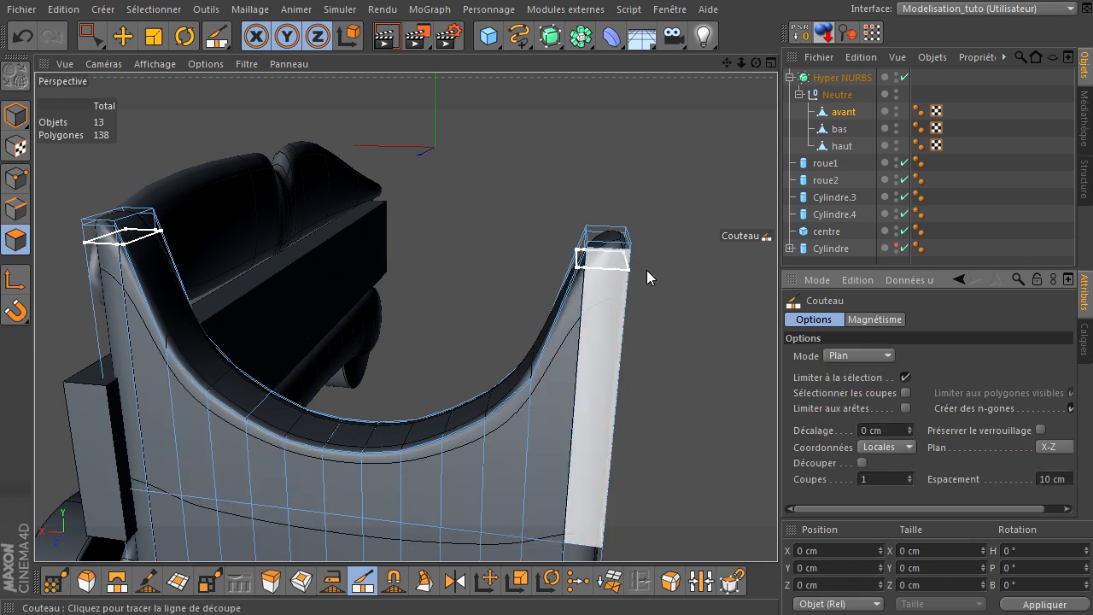
click(1054, 448)
click(1055, 482)
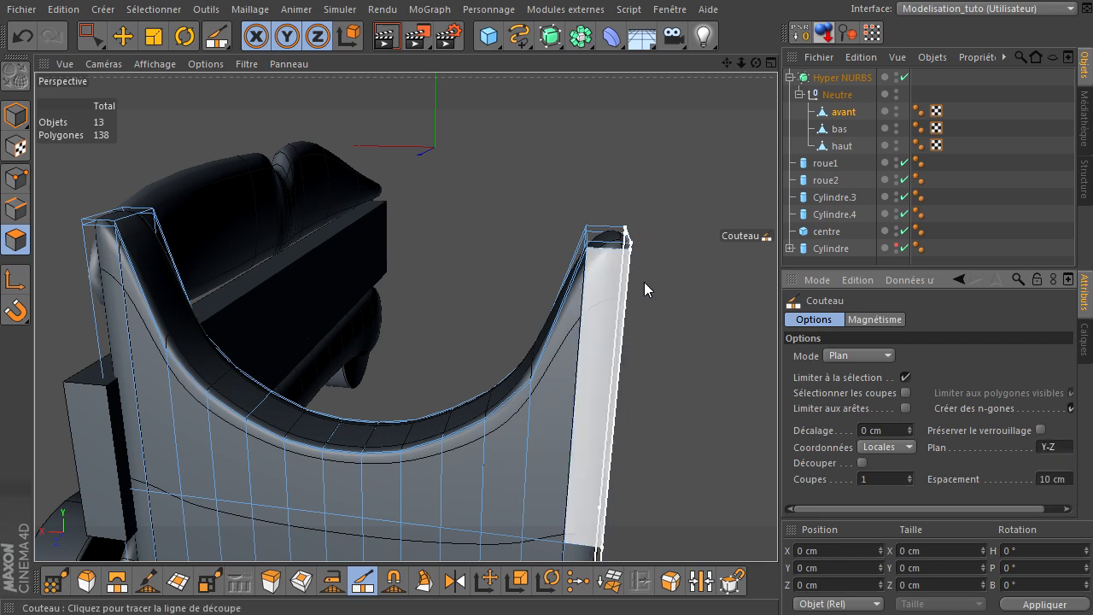
drag(755, 61, 775, 414)
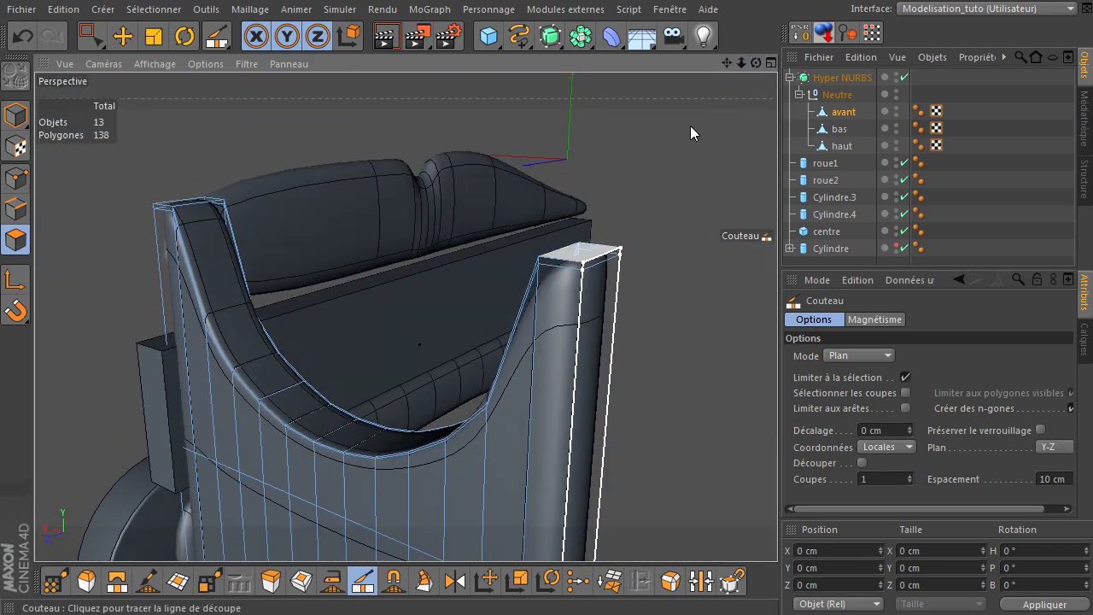
scroll(586, 248, up, 4)
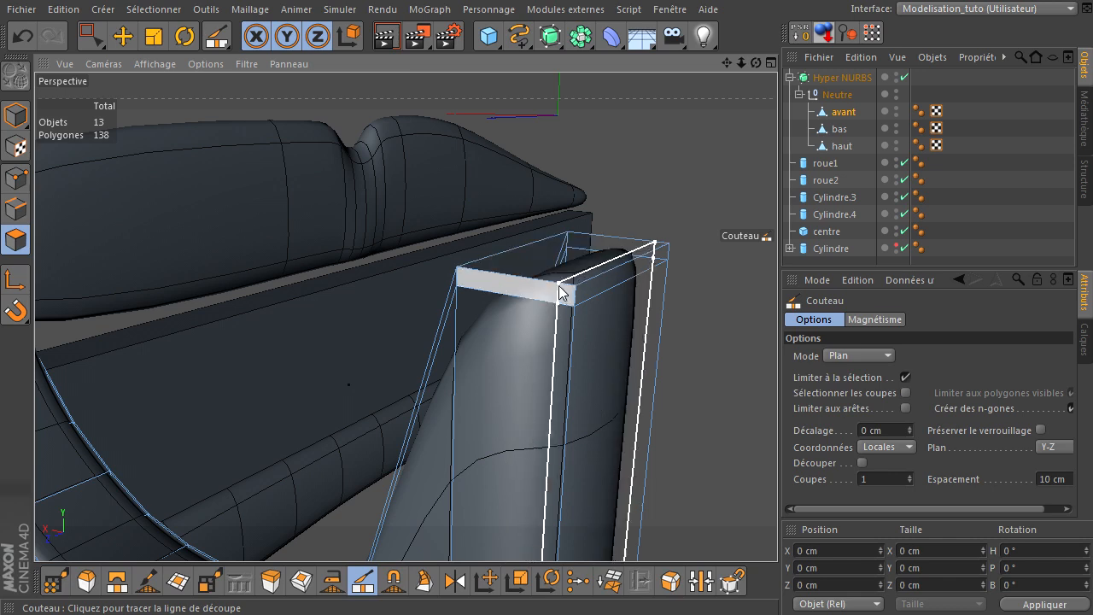
click(559, 289)
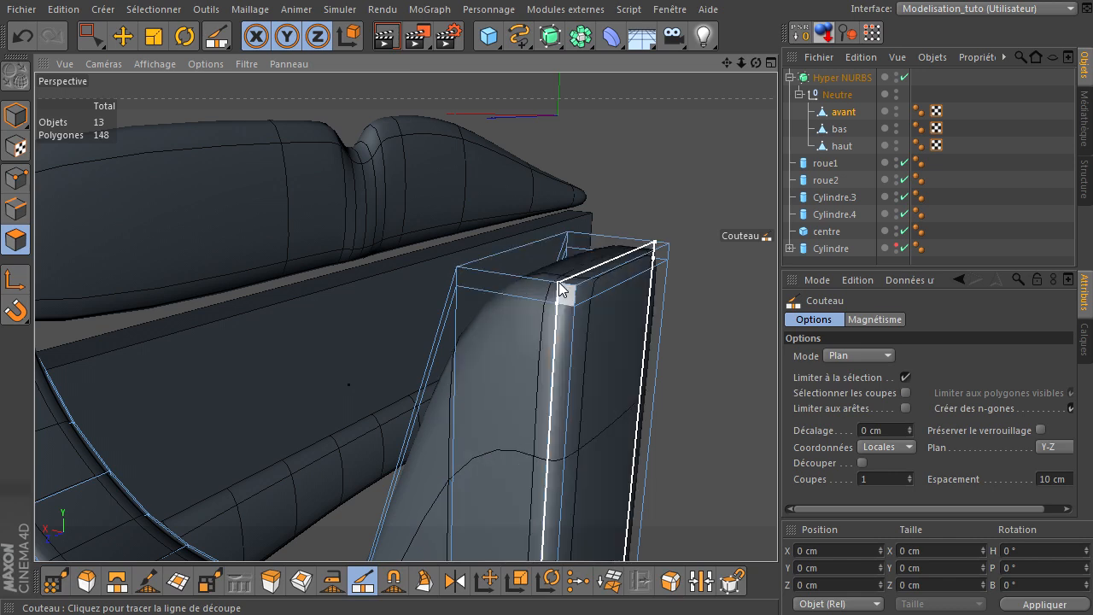
drag(776, 418, 777, 418)
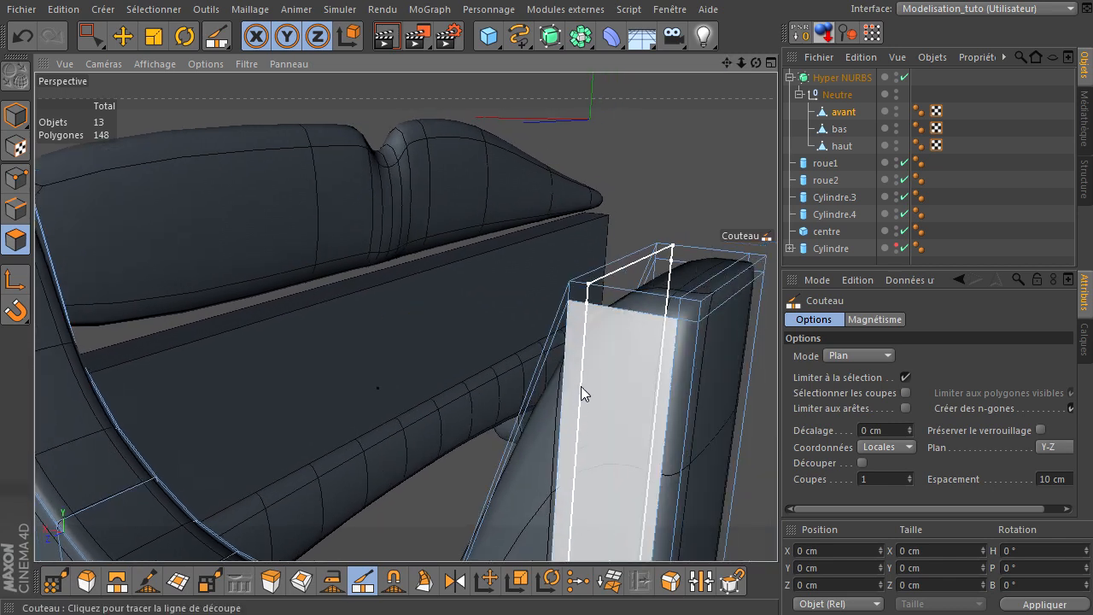
click(586, 309)
Make a Y-Z plane cut near the outer edge of the panel's opposite upright
drag(723, 62, 777, 419)
scroll(456, 228, up, 9)
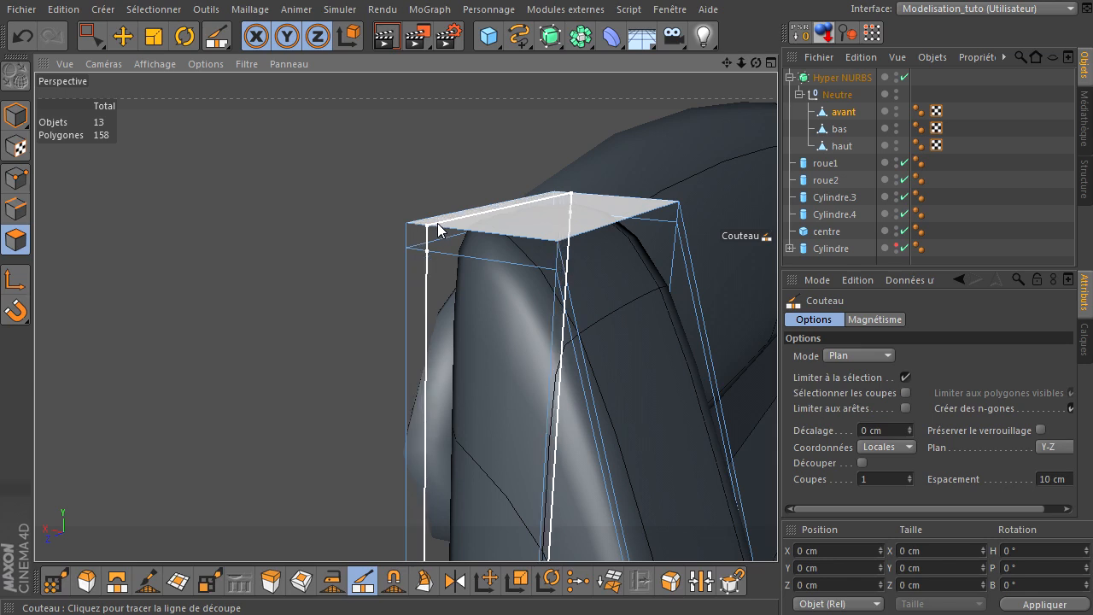
click(437, 228)
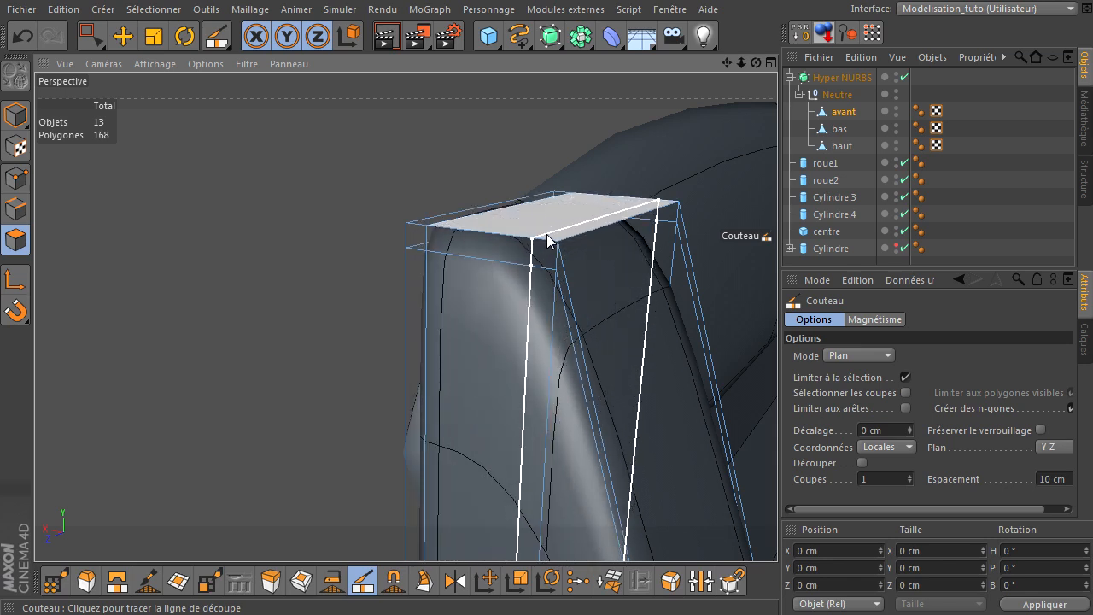
Add a Y-Z plane cut near the inner edge of the avant panel's opposite upright
click(550, 241)
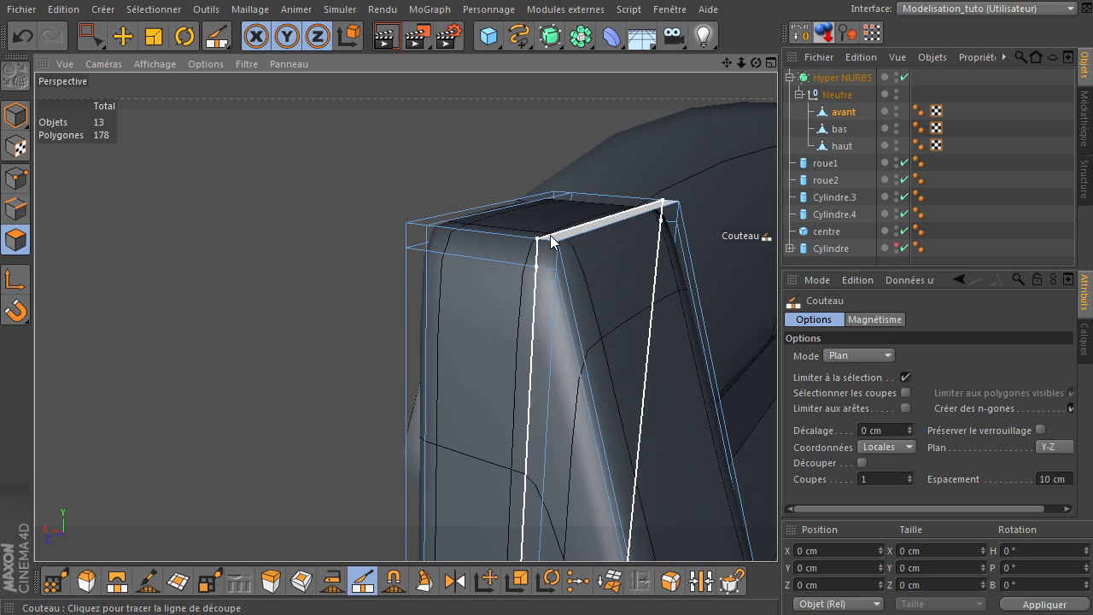
scroll(451, 291, down, 2)
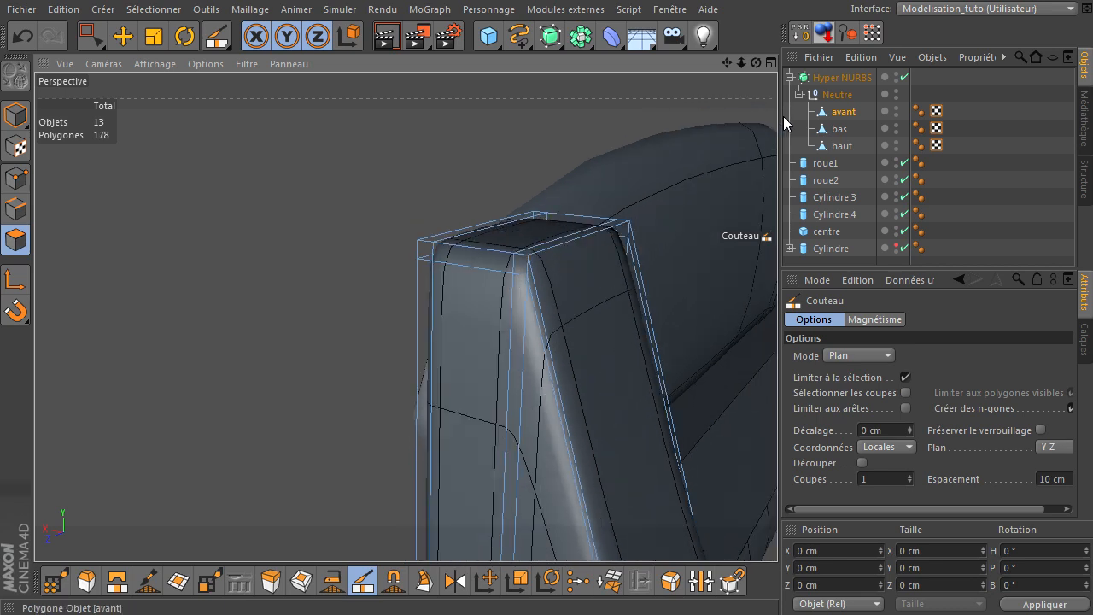
drag(754, 67, 772, 418)
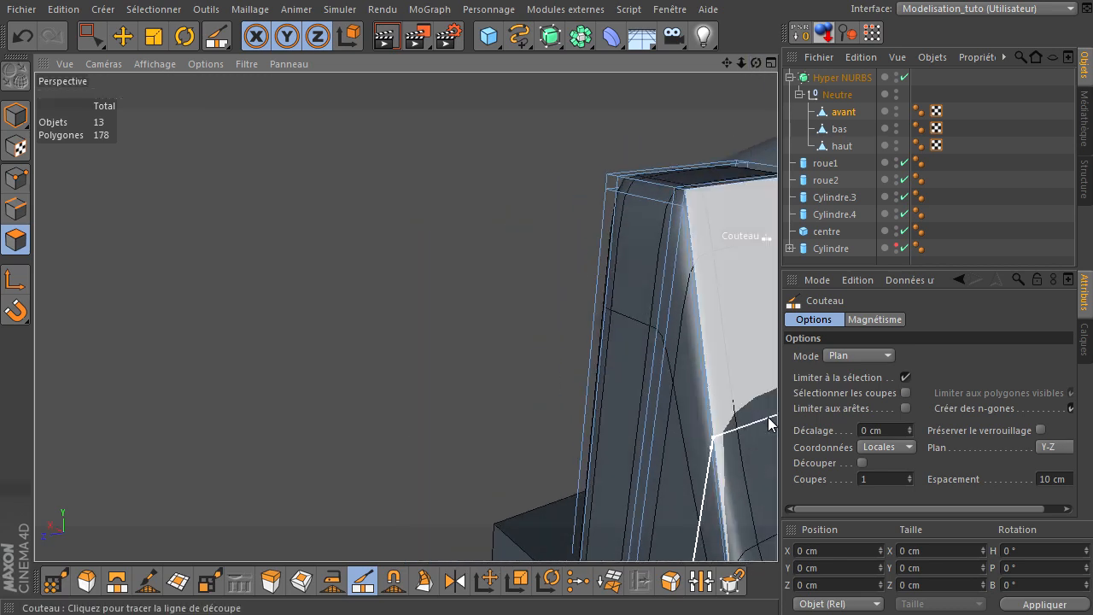
drag(741, 64, 776, 418)
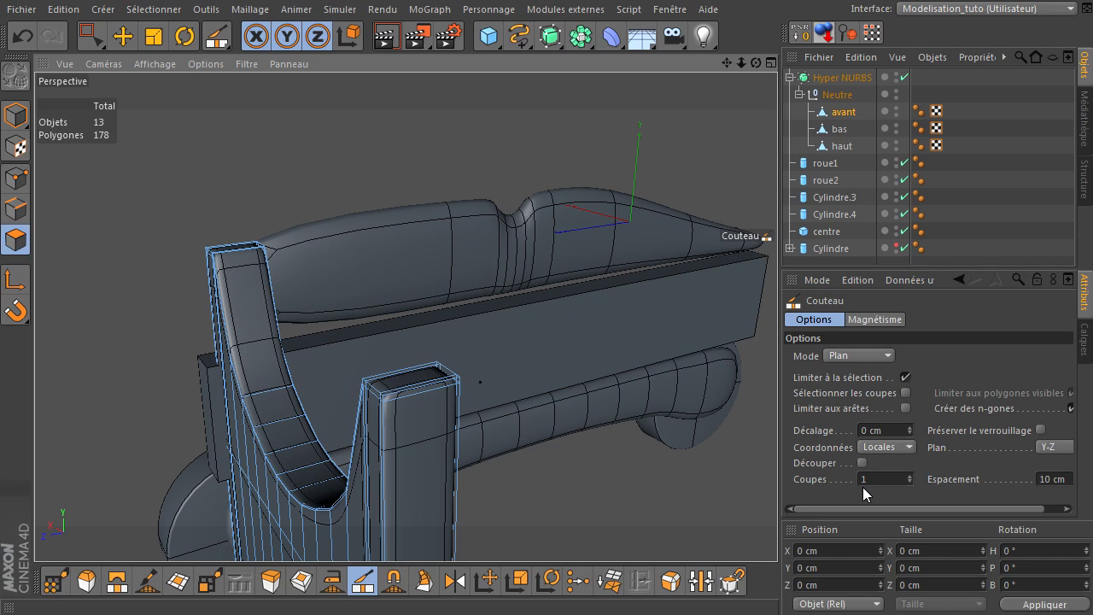
Set the Knife to Boucle mode and cut a loop midway through the panel's thickness at 50 % offset
click(1055, 446)
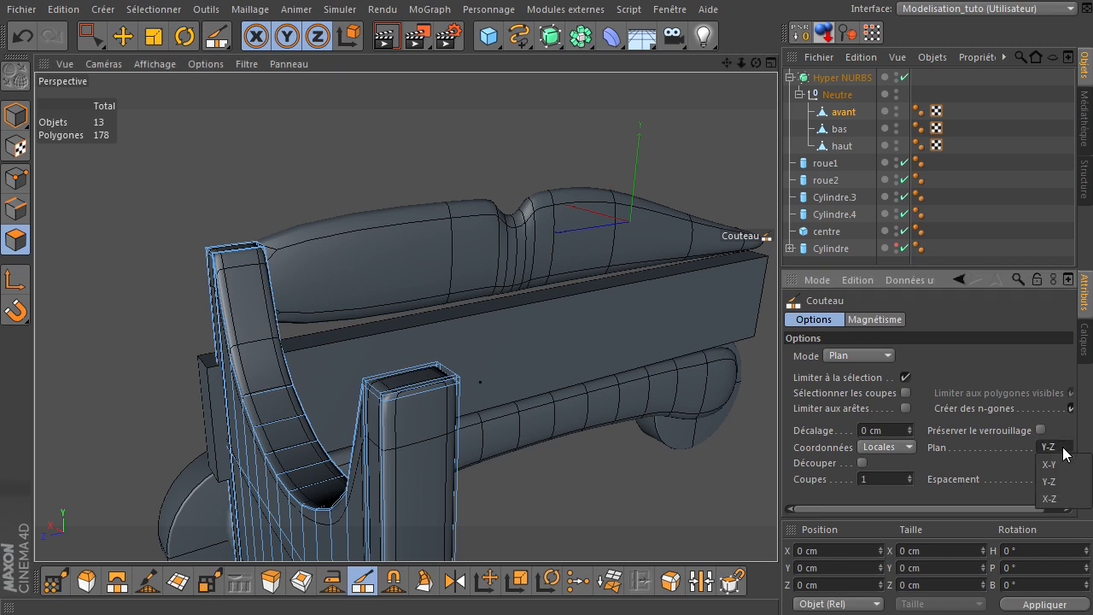
click(1053, 464)
scroll(388, 418, up, 4)
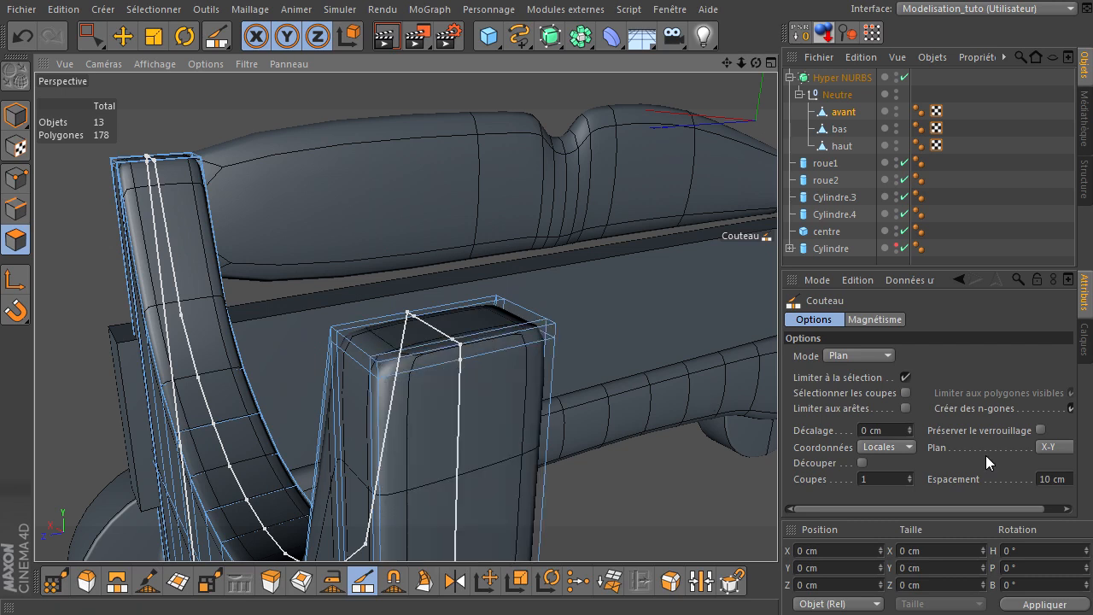
click(852, 351)
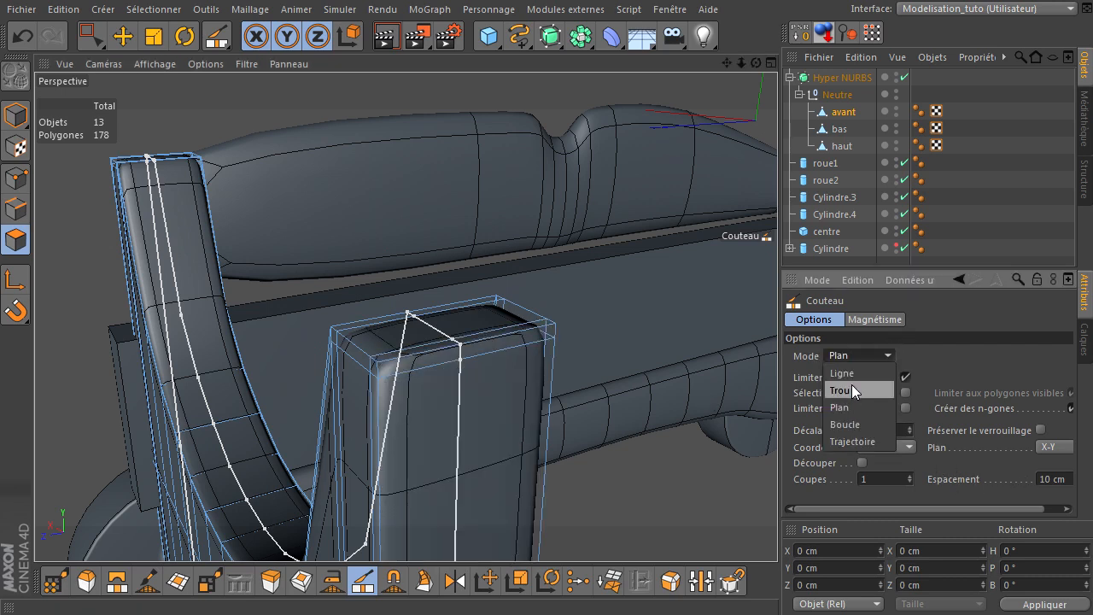
click(853, 427)
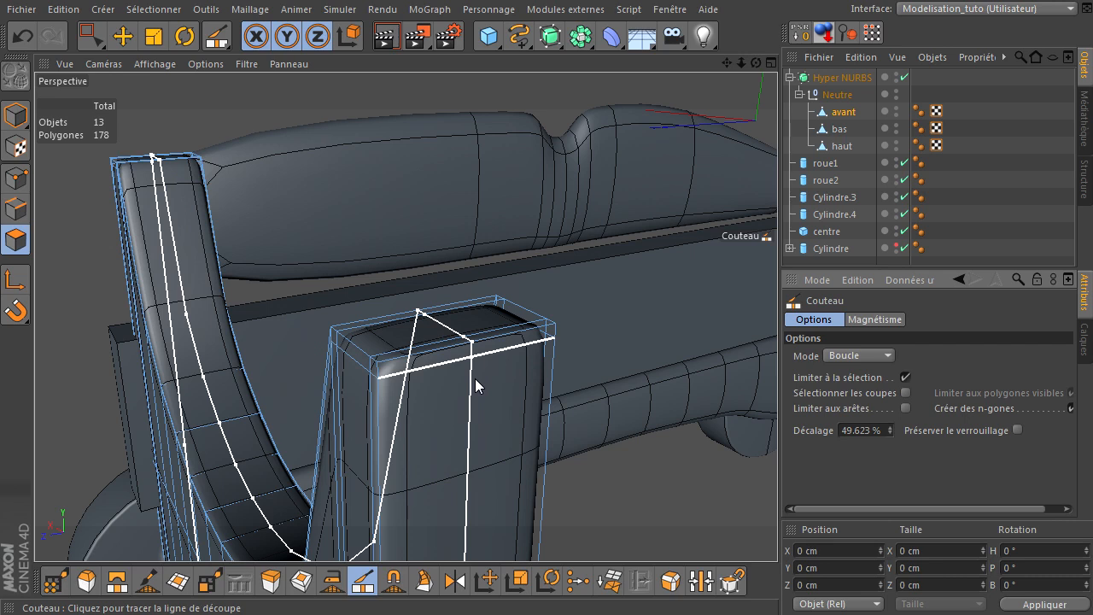
click(863, 430)
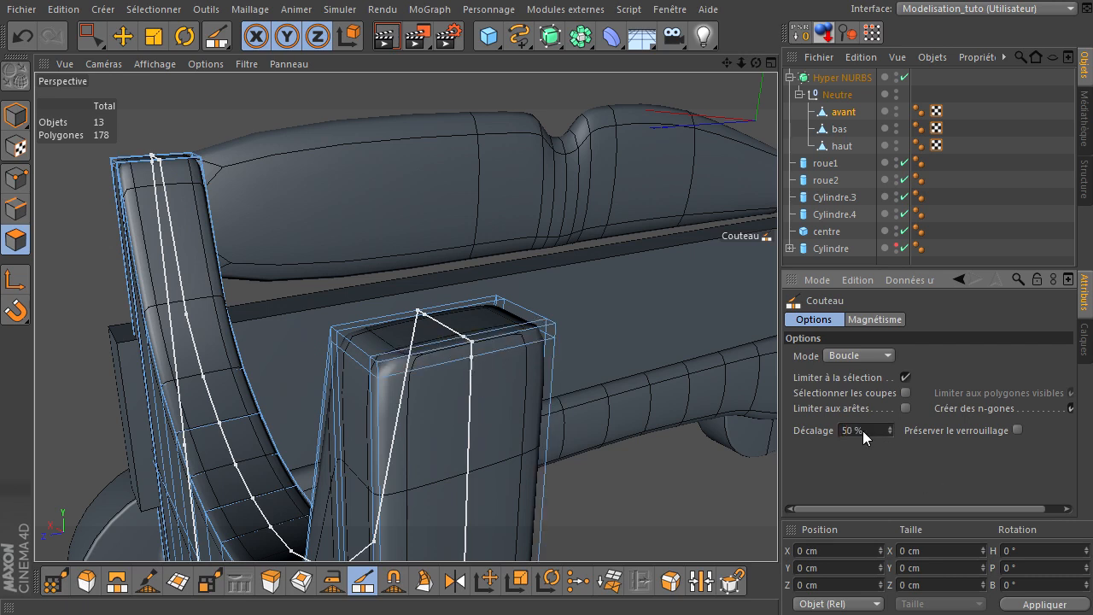
click(636, 481)
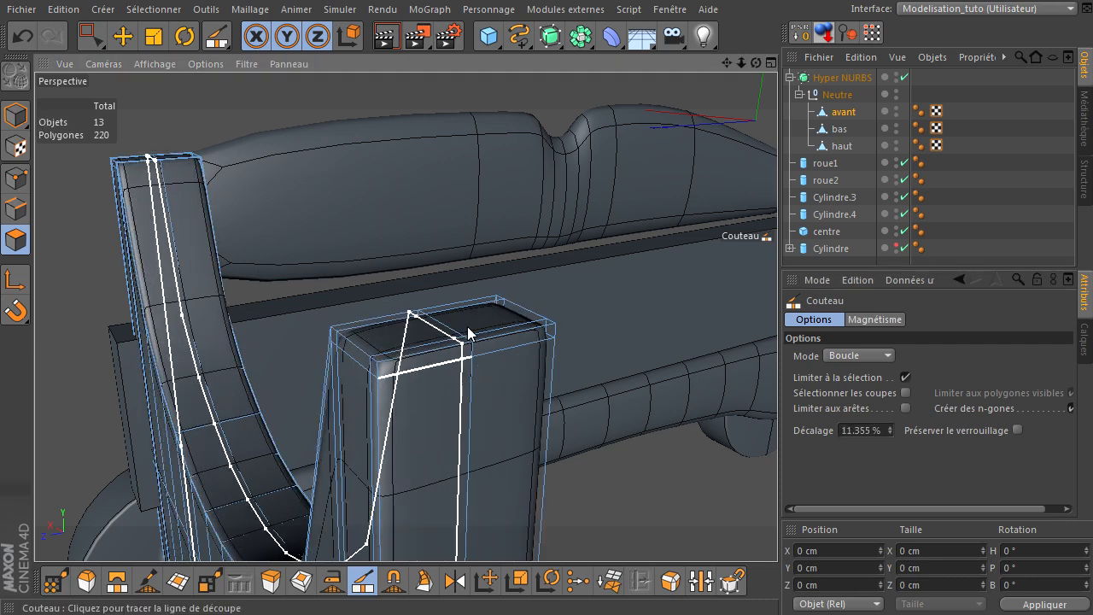
Loop-select the new middle edge loop and bevel it with subdivision 0 and an inner offset of about 88.5 cm
key(u)
key(l)
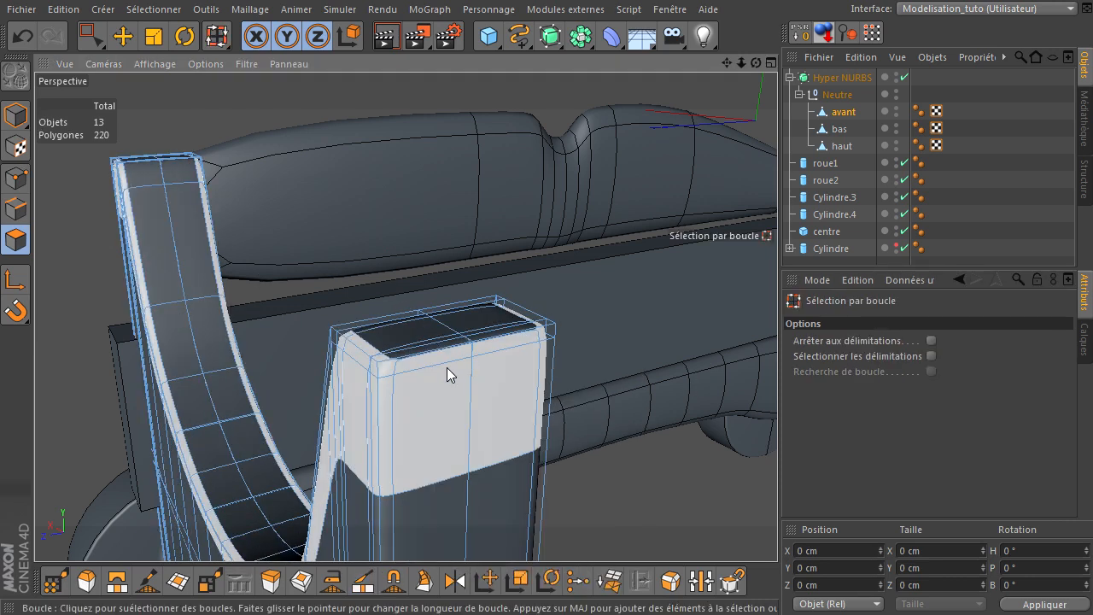
click(16, 209)
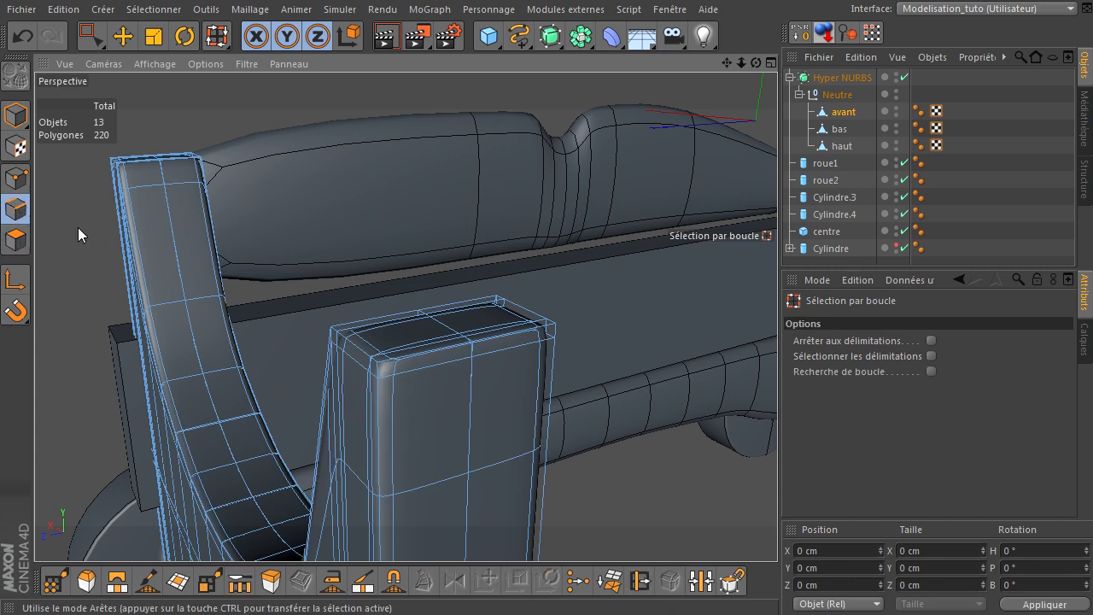
click(474, 391)
key(m)
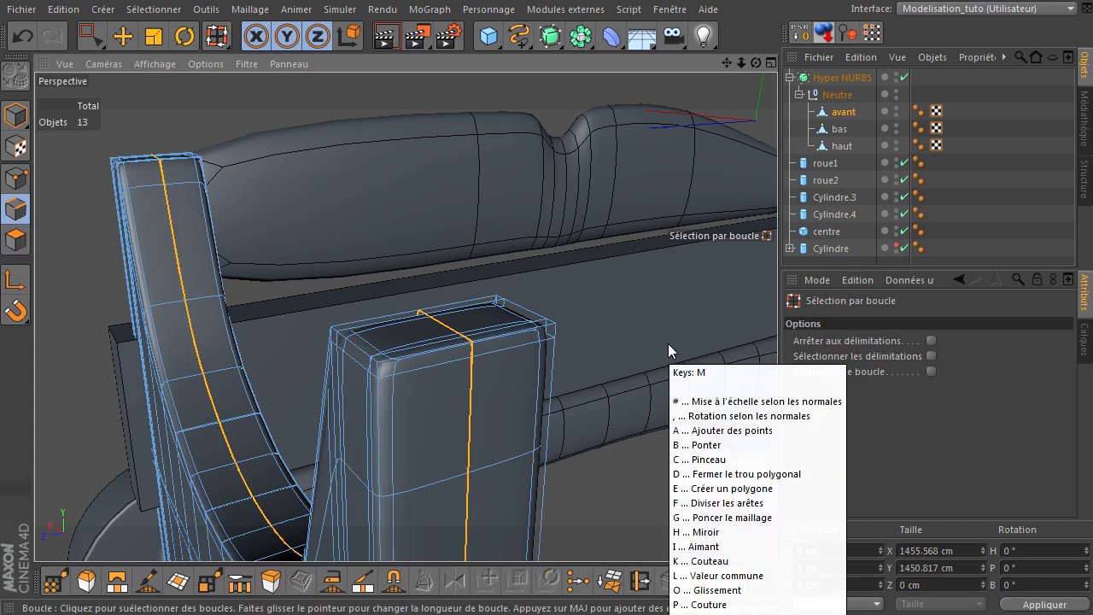
key(s)
double_click(916, 408)
text(0)
drag(624, 484, 777, 418)
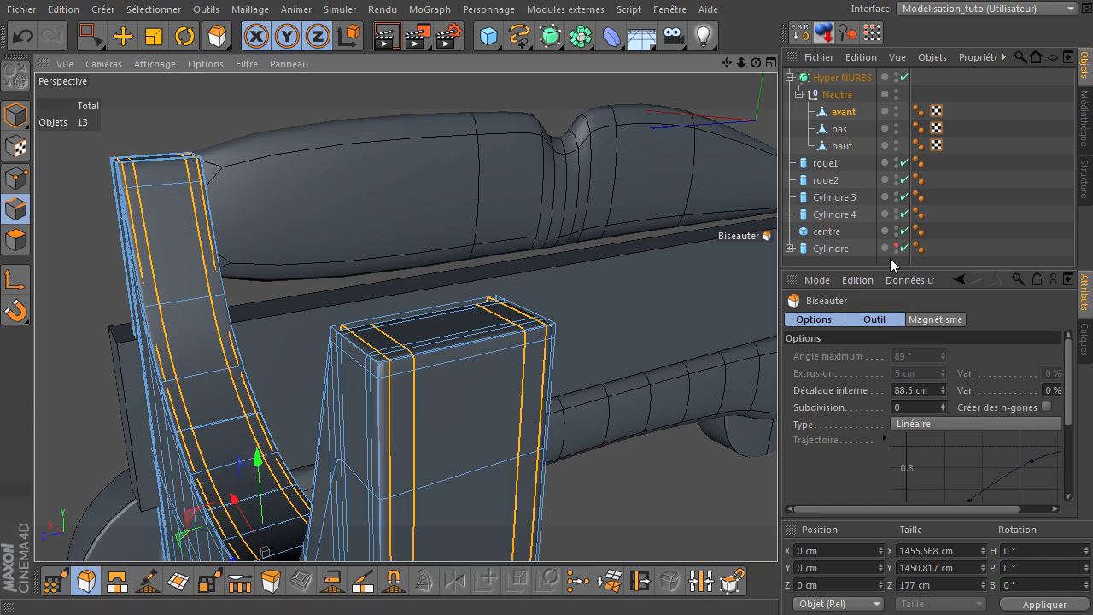
Inspect the beveled panel with Hyper NURBS smoothing off and on, deselect its edges, and render the perspective view
click(905, 78)
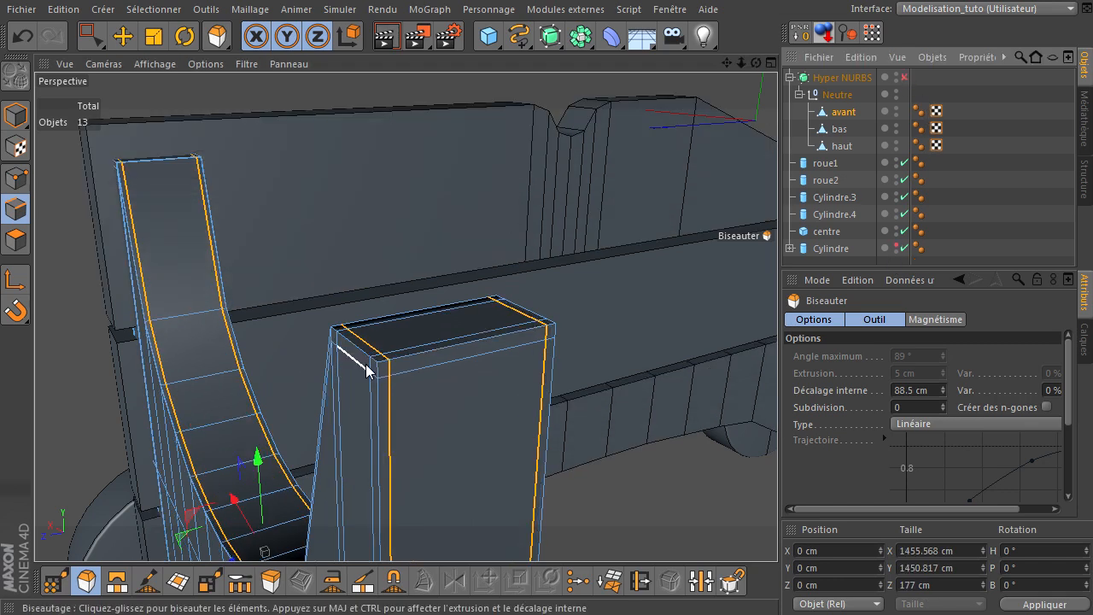
scroll(365, 369, up, 5)
scroll(365, 369, down, 8)
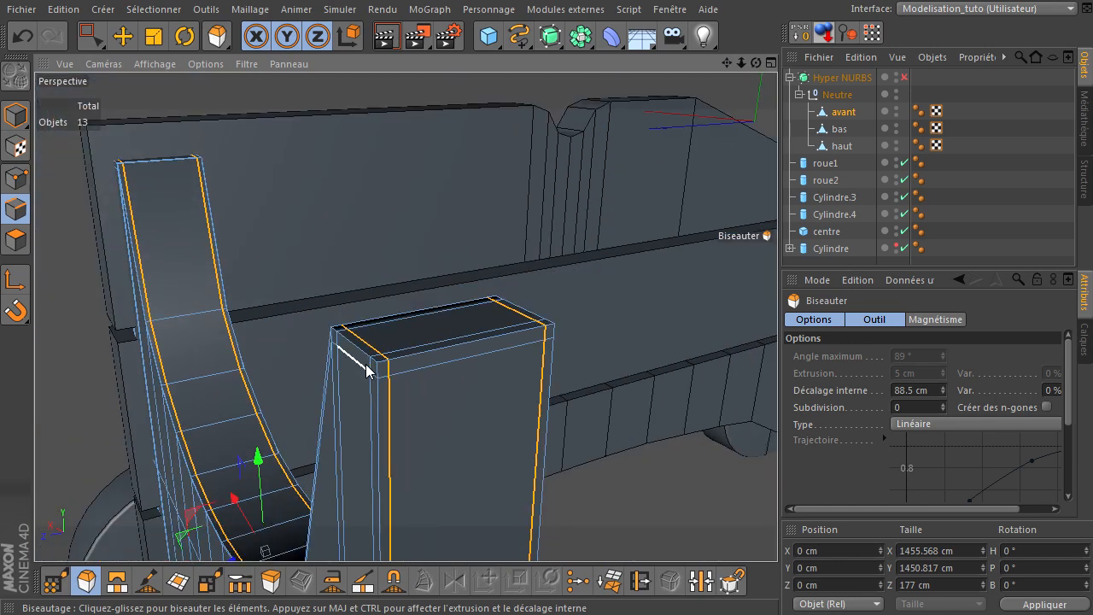
drag(731, 60, 777, 418)
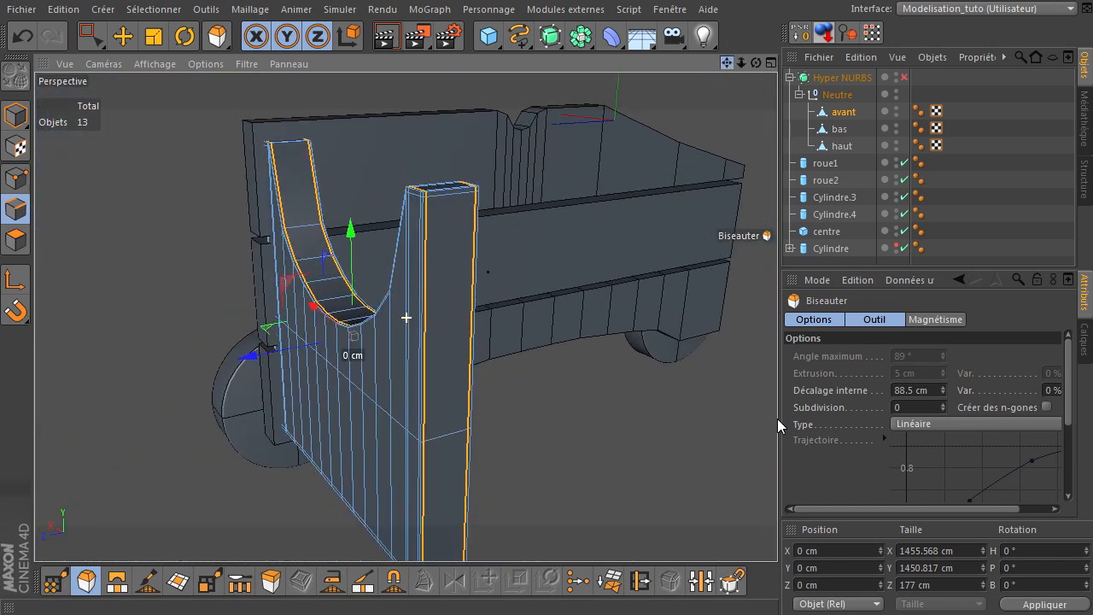
click(904, 77)
drag(756, 64, 789, 408)
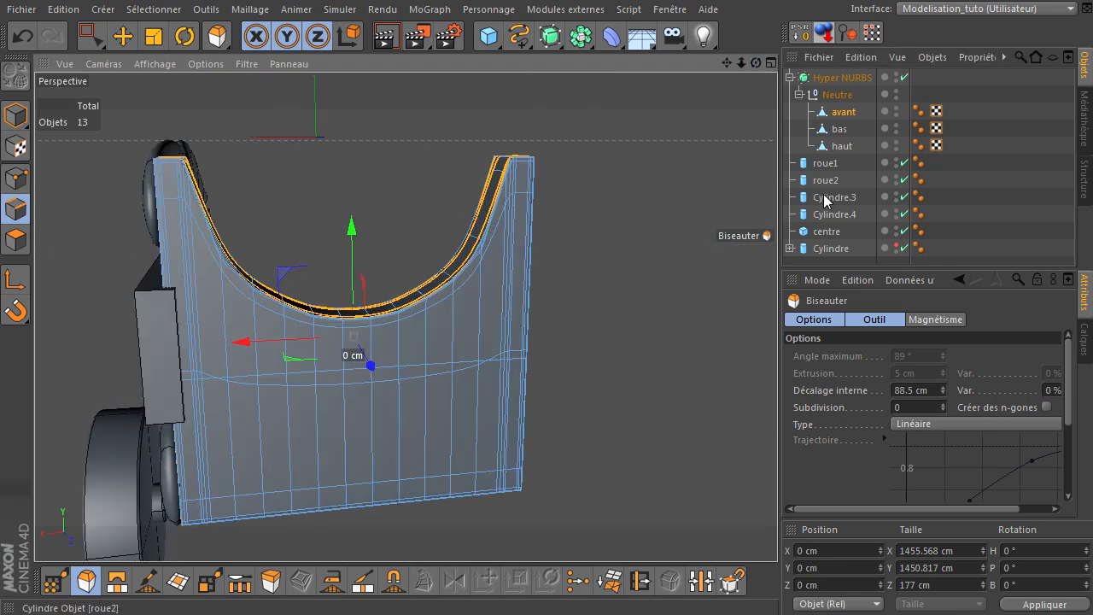
click(799, 94)
click(717, 183)
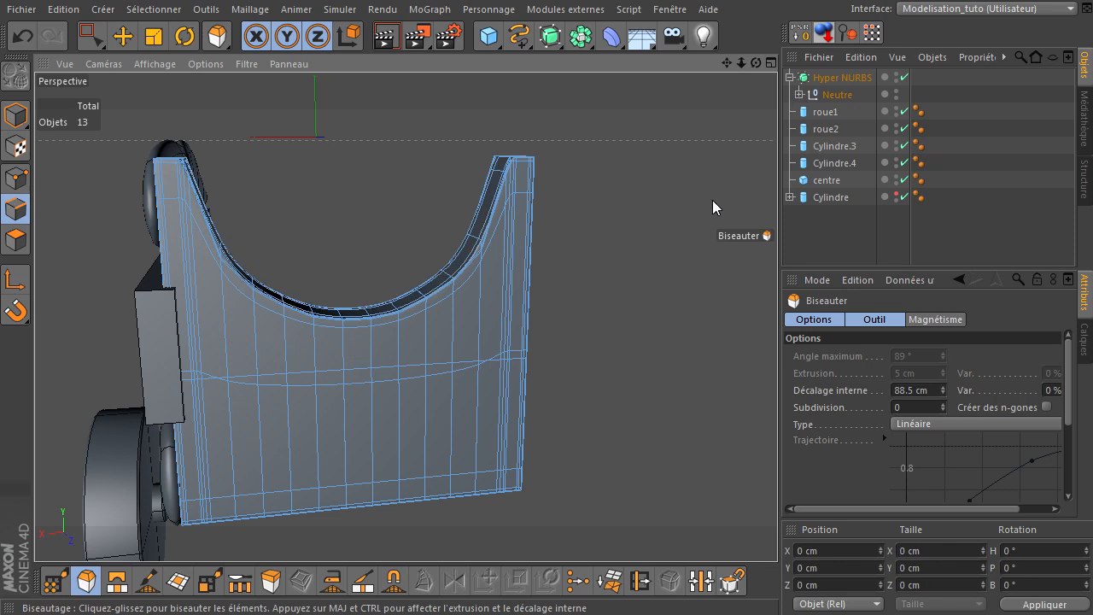
click(381, 38)
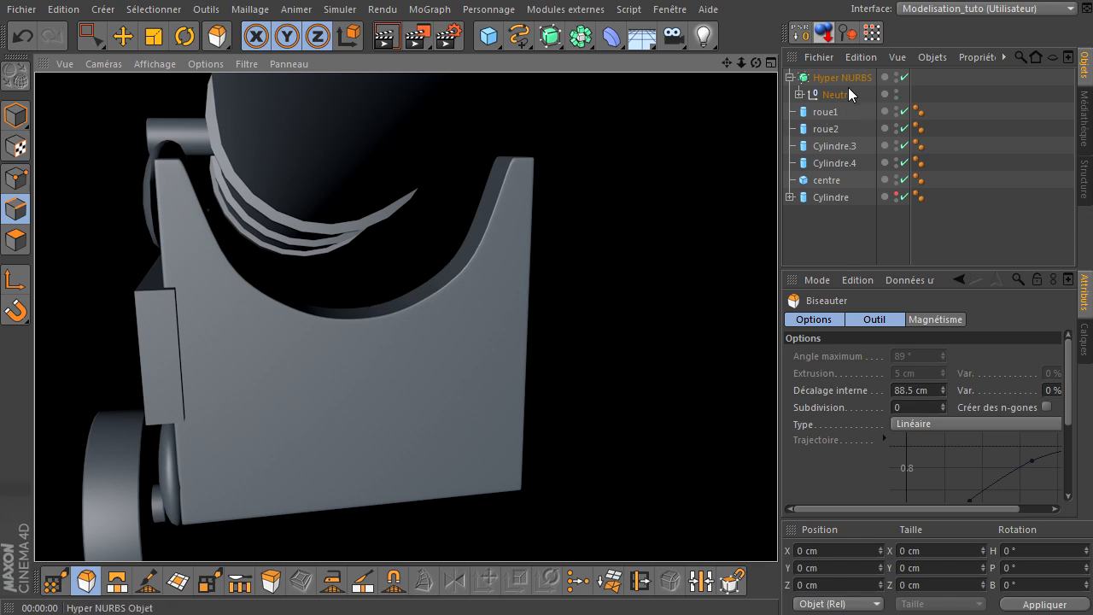
Select the haut part in polygon mode and make an X-Y Plan-mode Knife cut close to its tall end by the front panel
click(800, 95)
drag(756, 64, 491, 157)
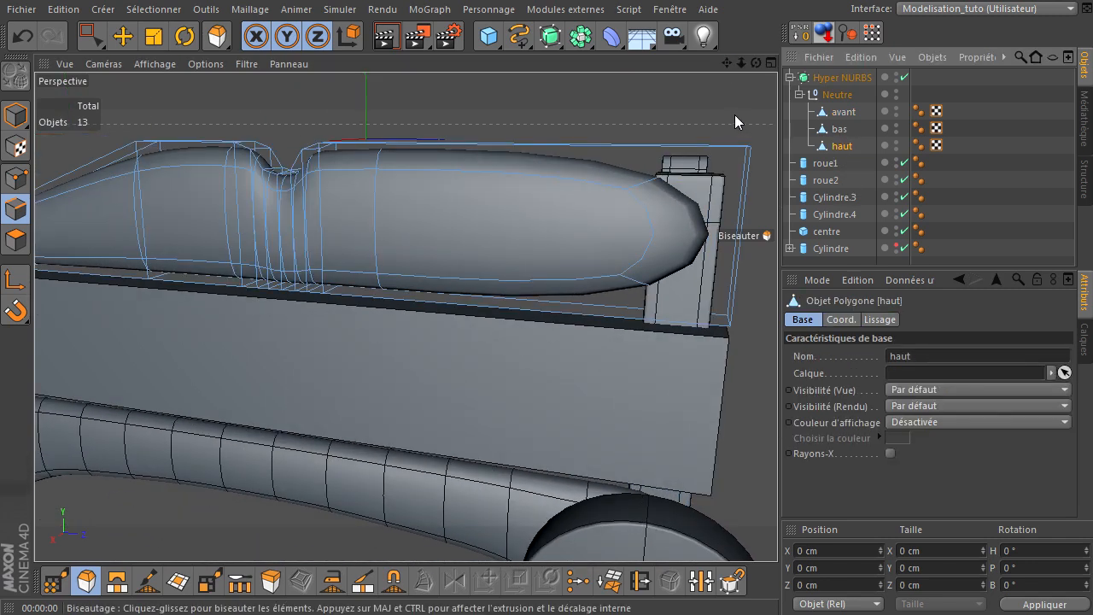
drag(726, 63, 825, 115)
drag(758, 68, 714, 202)
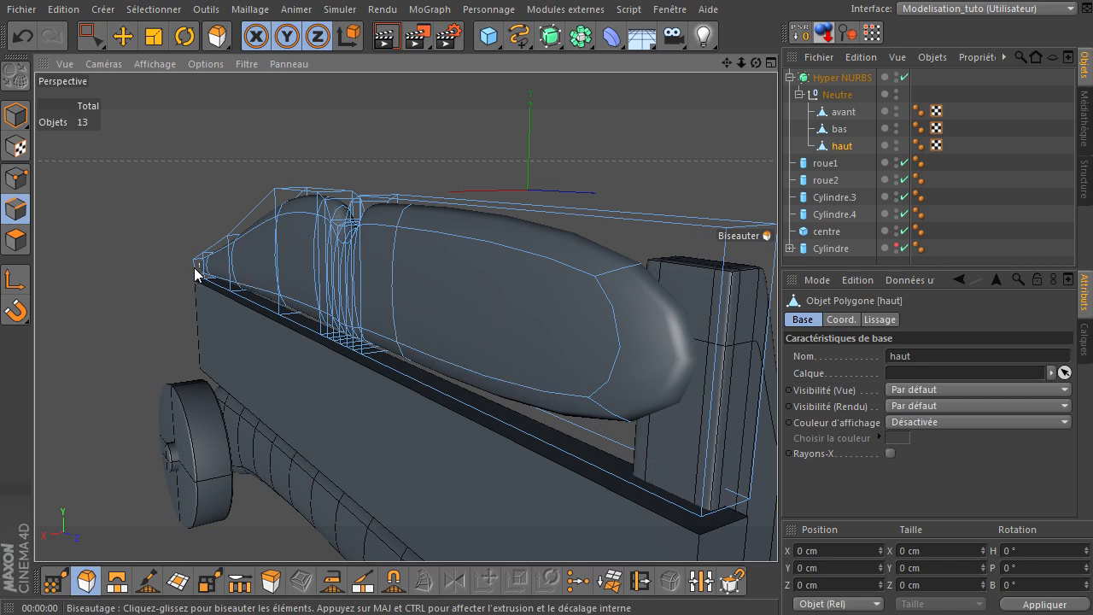
click(16, 242)
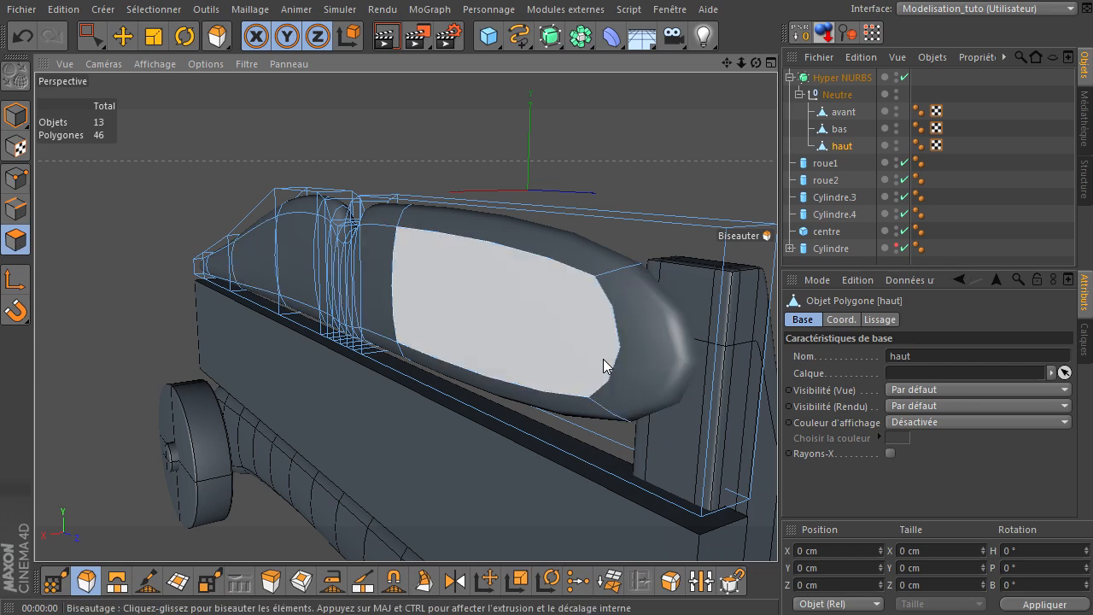
key(k)
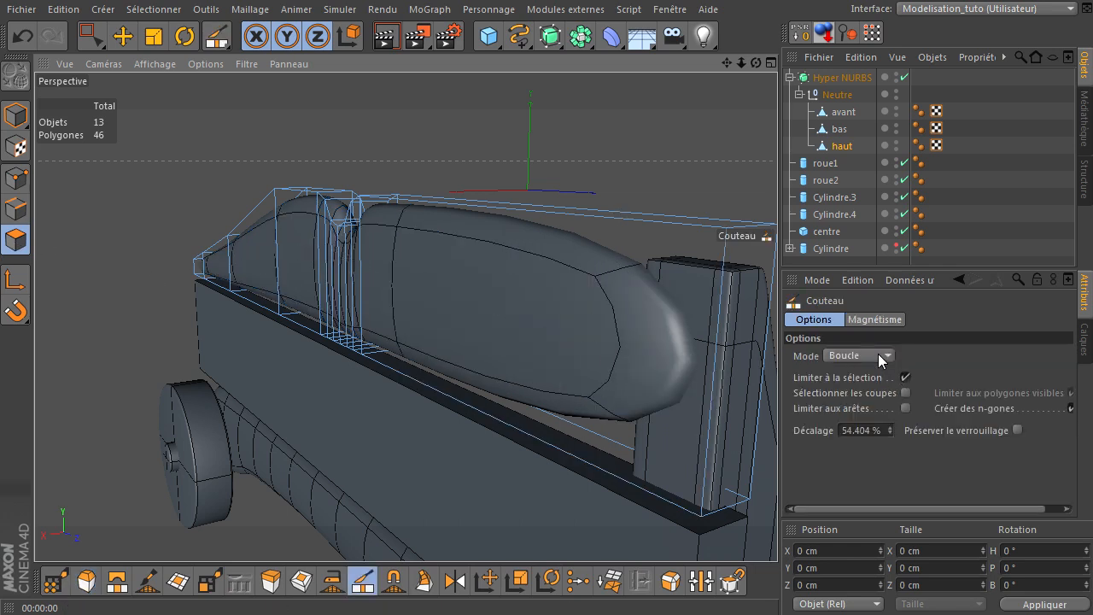
click(877, 353)
click(869, 408)
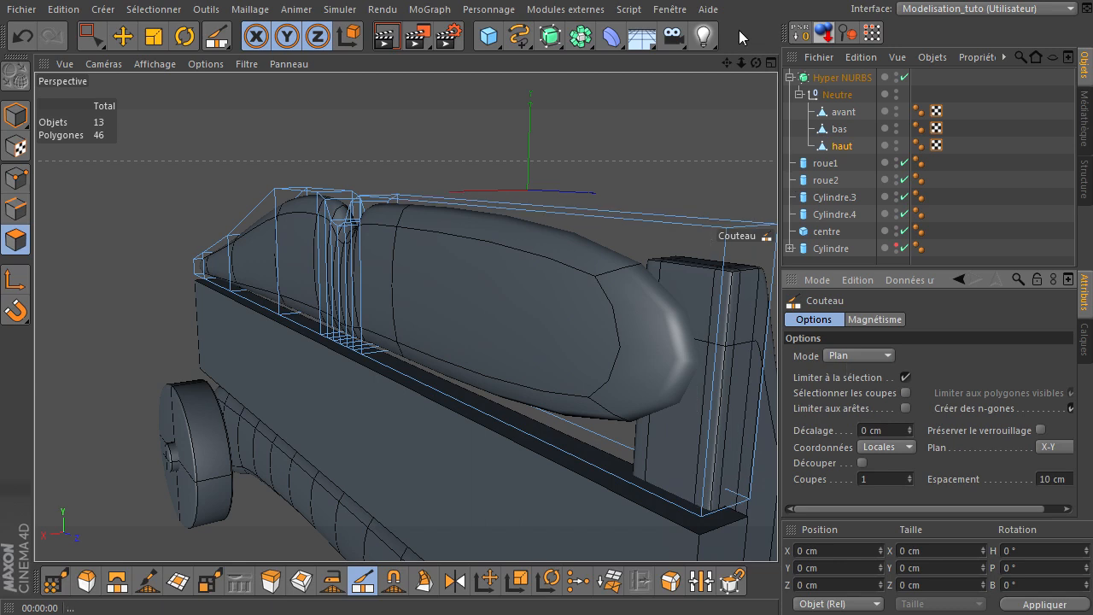
drag(729, 65, 674, 25)
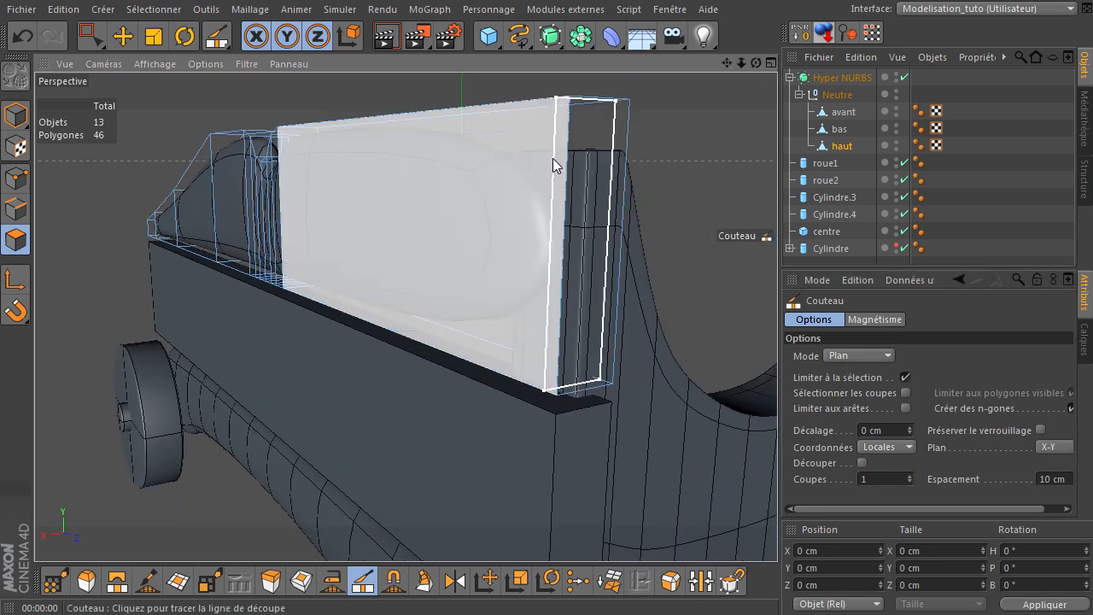
scroll(523, 201, up, 2)
scroll(563, 424, down, 2)
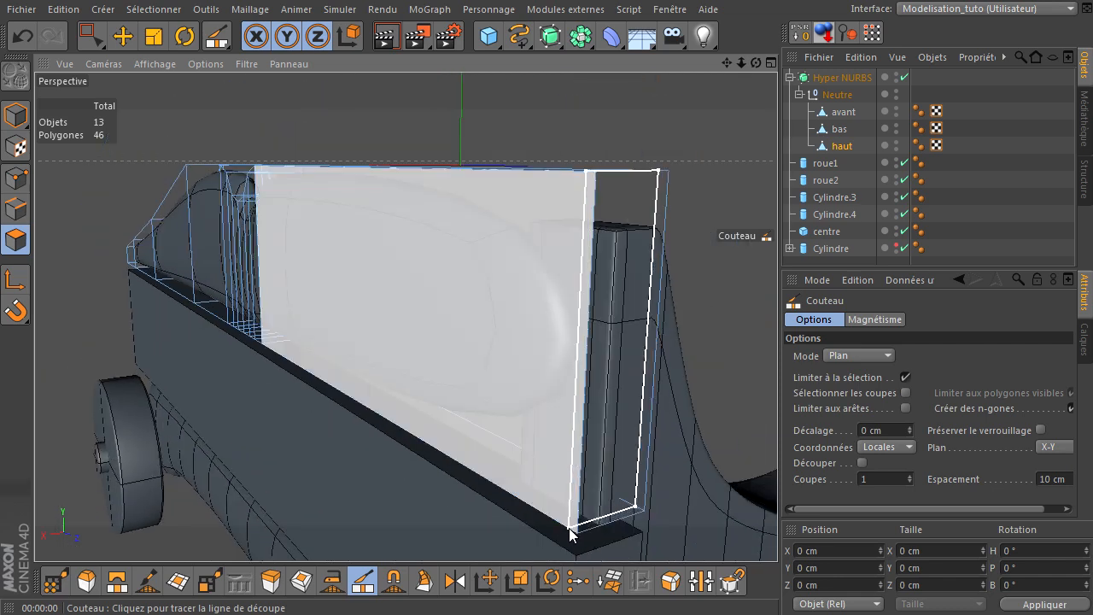
scroll(618, 250, up, 2)
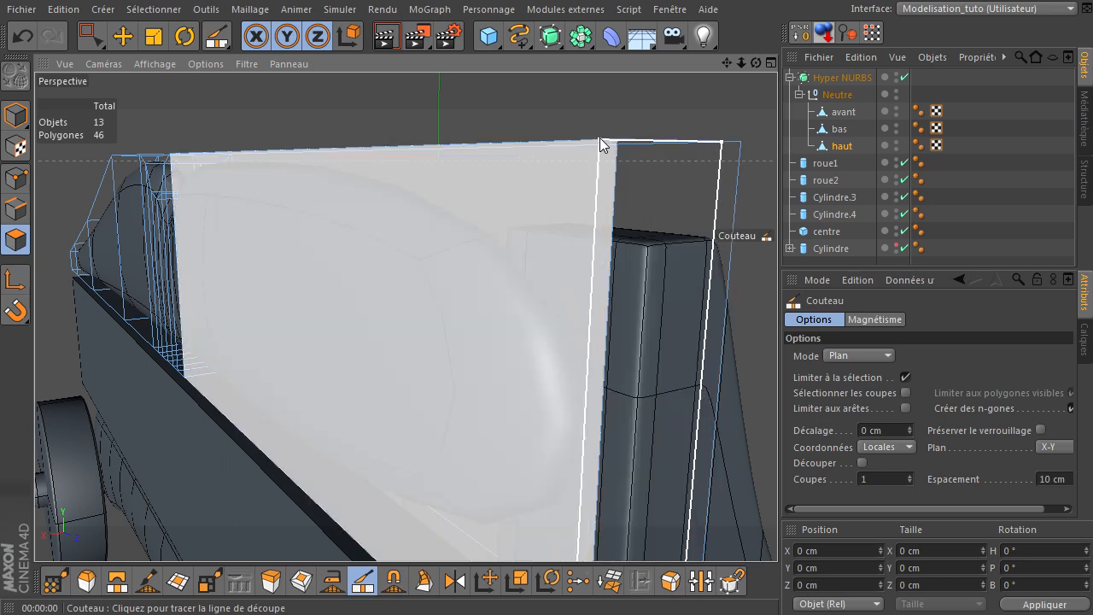
click(600, 137)
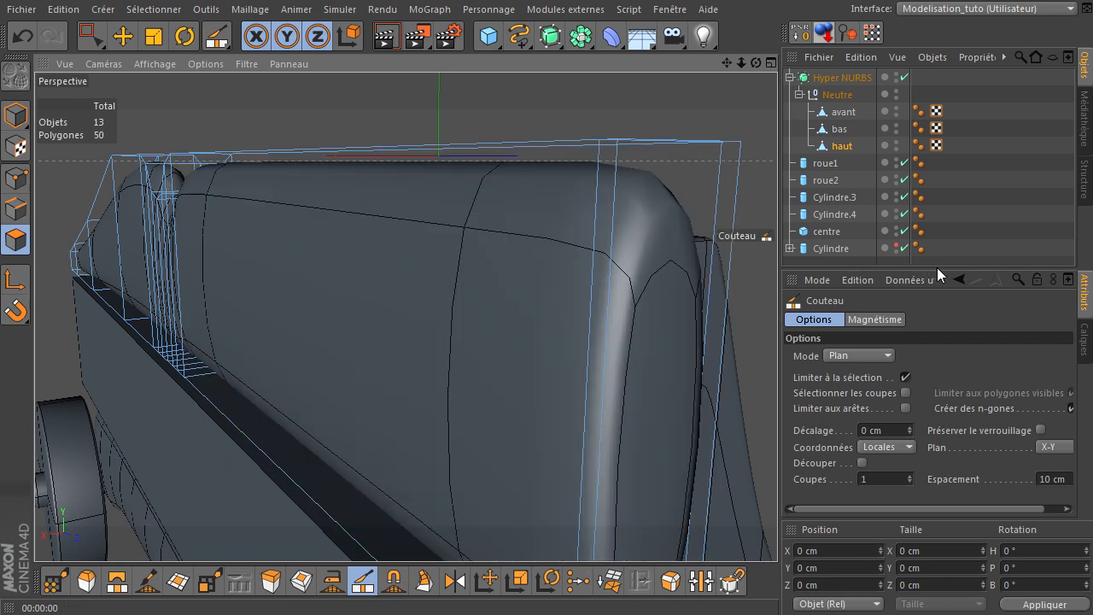
Make an X-Y plane cut close to the narrow, tapered end of the haut part
drag(727, 62, 879, 431)
drag(755, 58, 770, 418)
drag(726, 61, 777, 419)
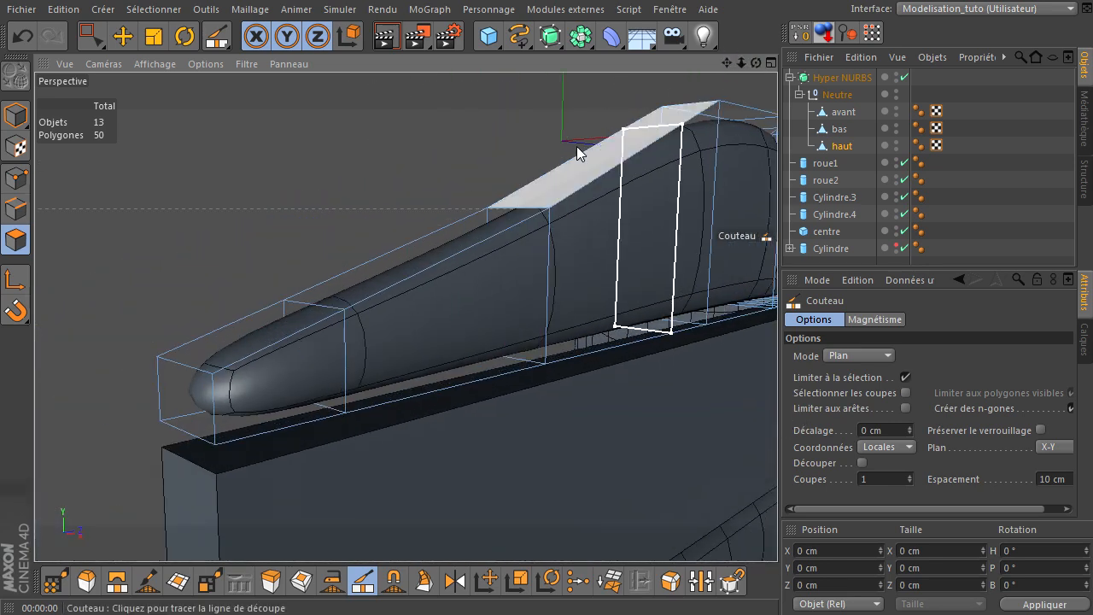
click(226, 369)
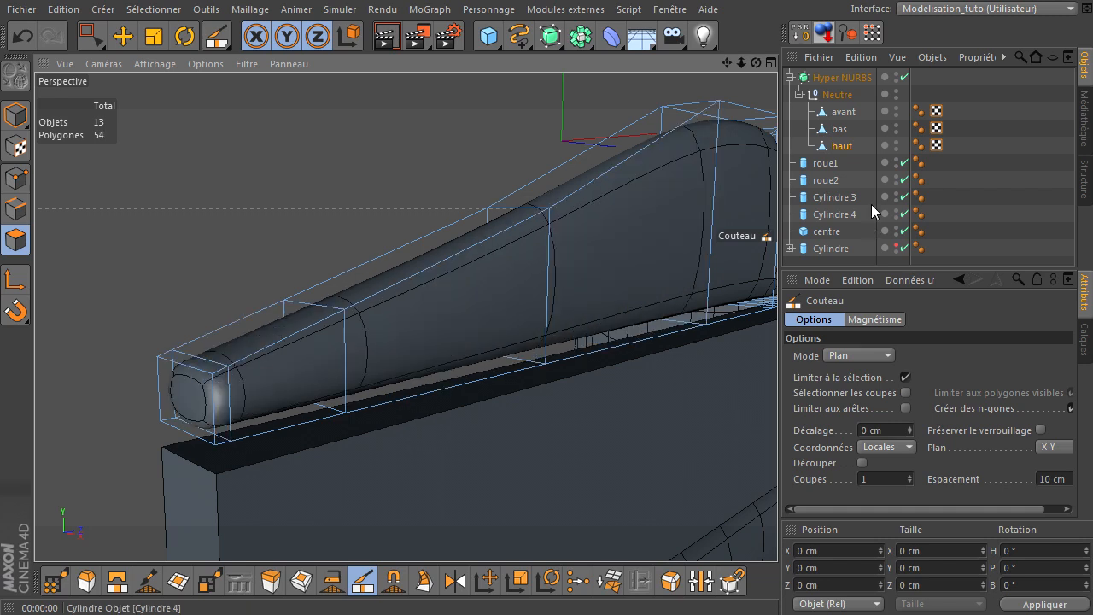
Add an X-Y plane cut on the haut part just past the corner where its slope meets the flat top
drag(755, 64, 779, 416)
drag(727, 63, 621, 158)
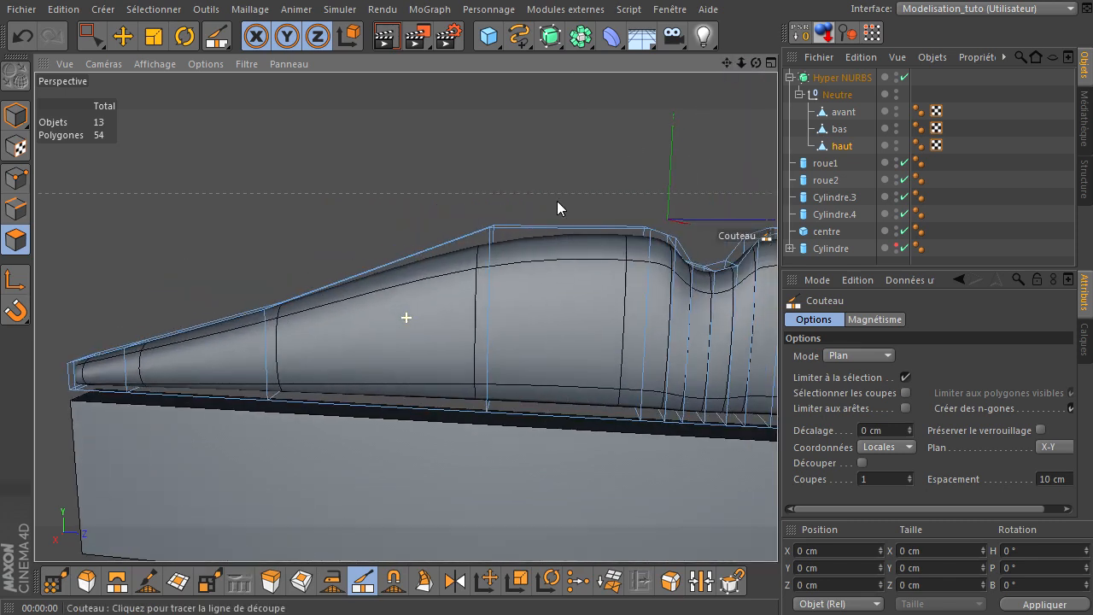
click(512, 224)
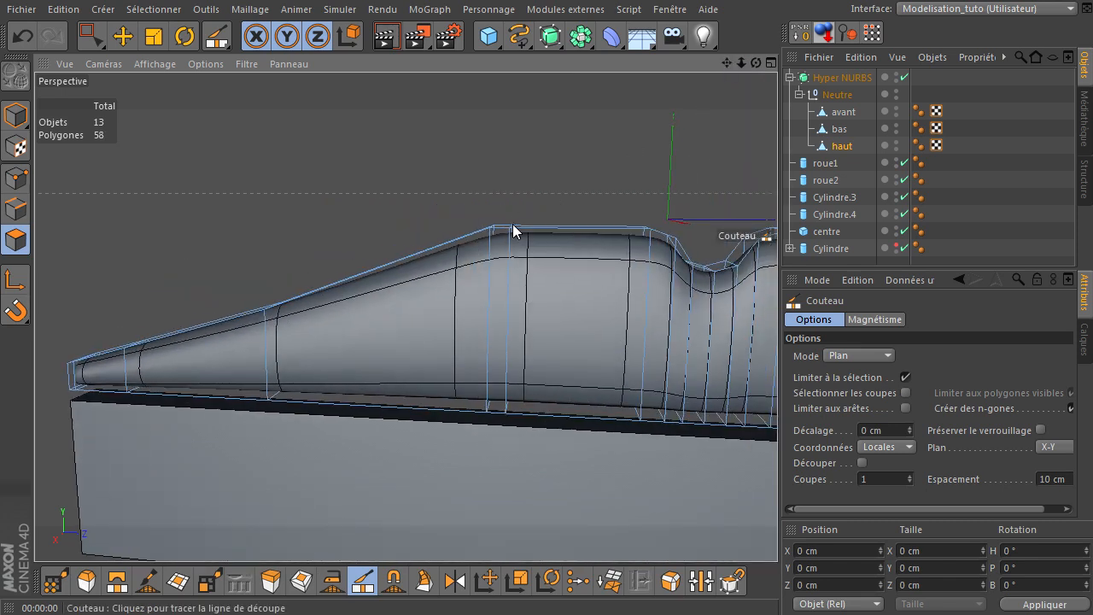
Compare the haut part's notch area with Hyper NURBS smoothing off and on
drag(777, 419, 776, 418)
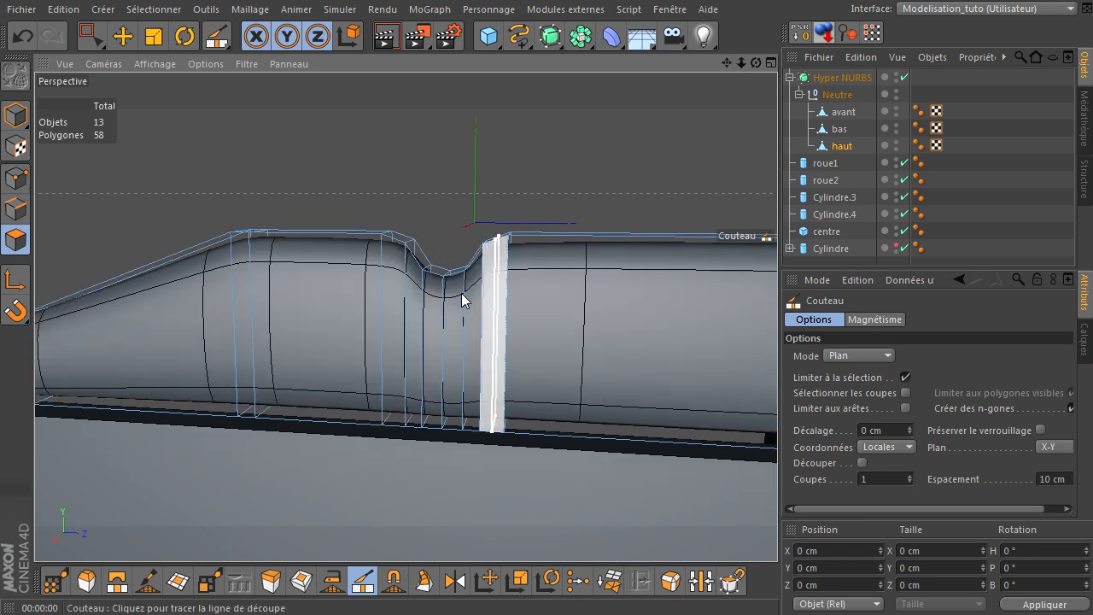
click(904, 78)
click(903, 79)
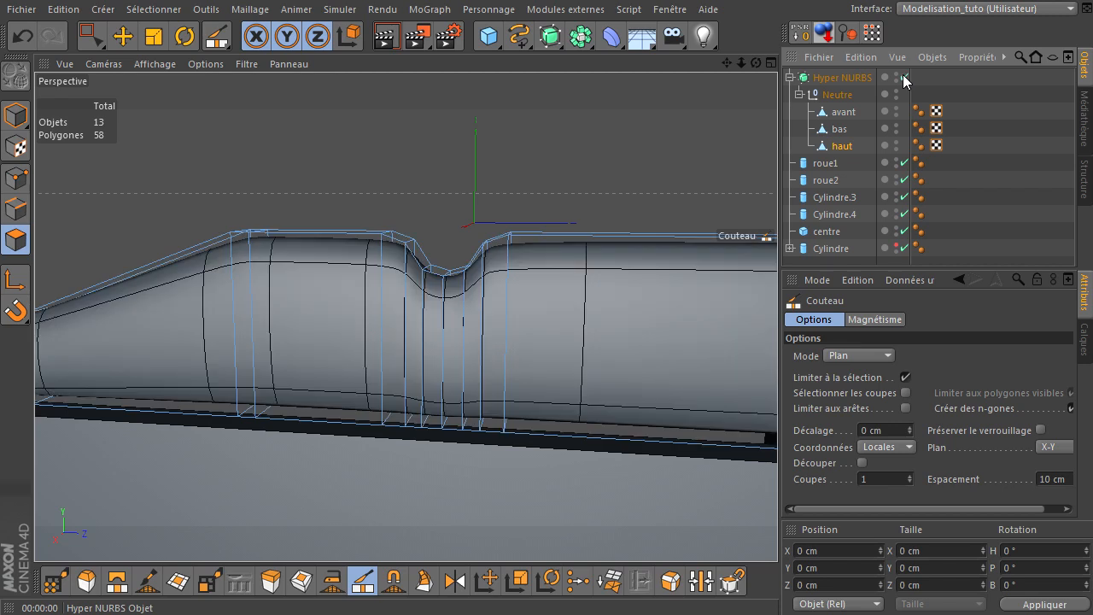
Set the Knife's cutting plane to Y-Z for a lengthwise cut at the haut part's tapered end
click(903, 79)
click(903, 79)
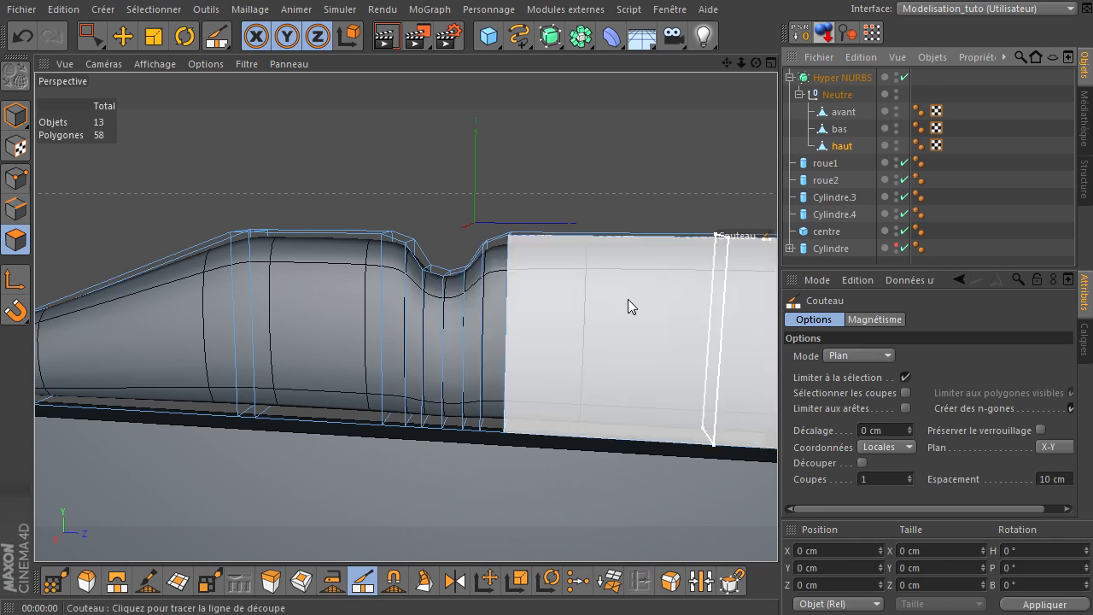
drag(755, 62, 614, 169)
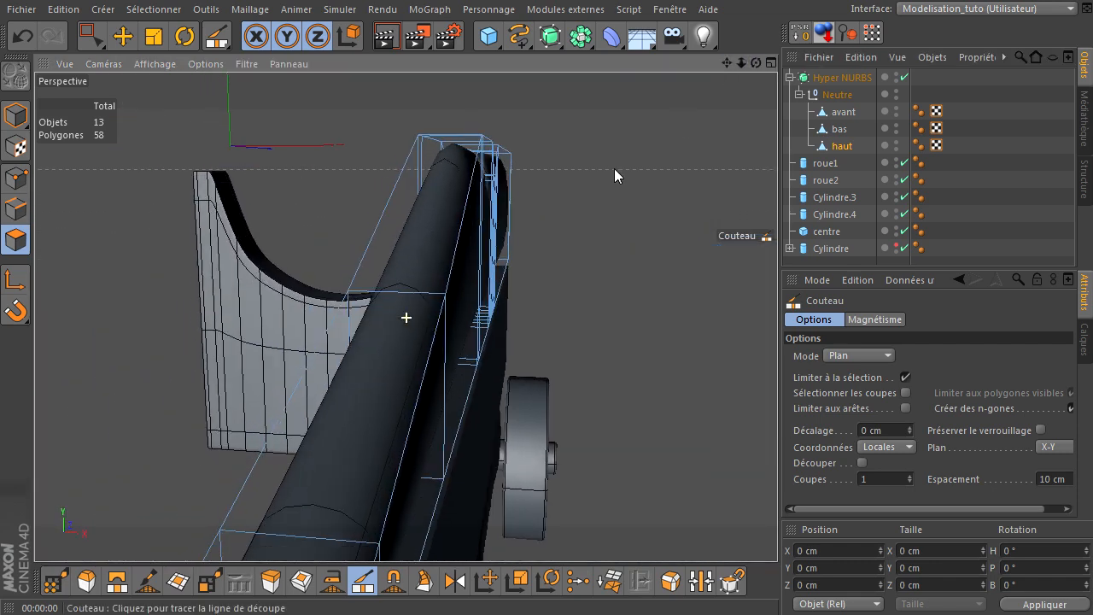
click(1058, 447)
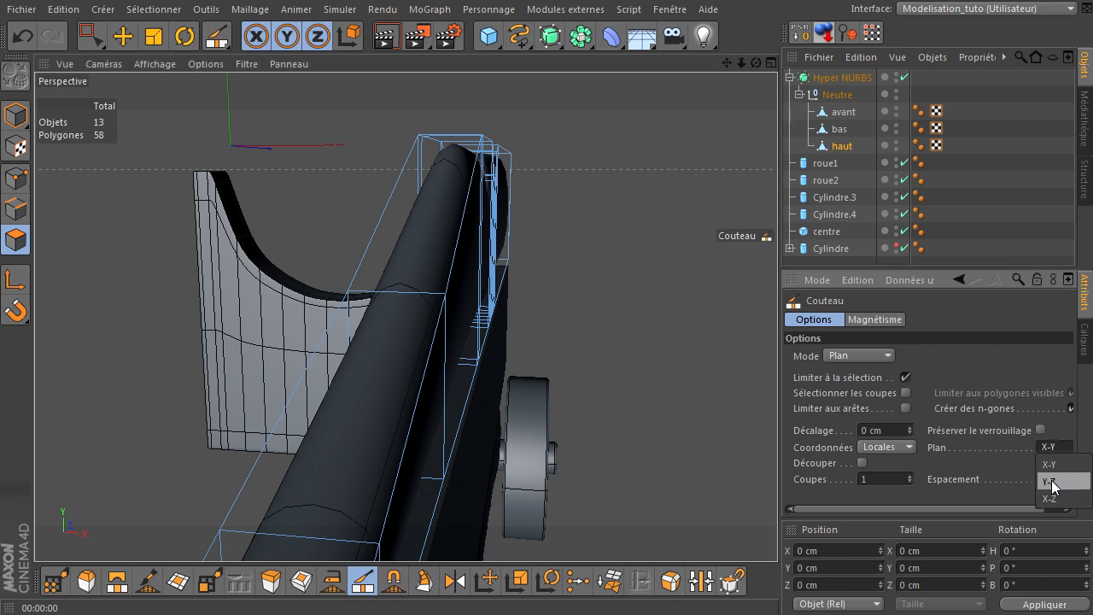
click(1063, 483)
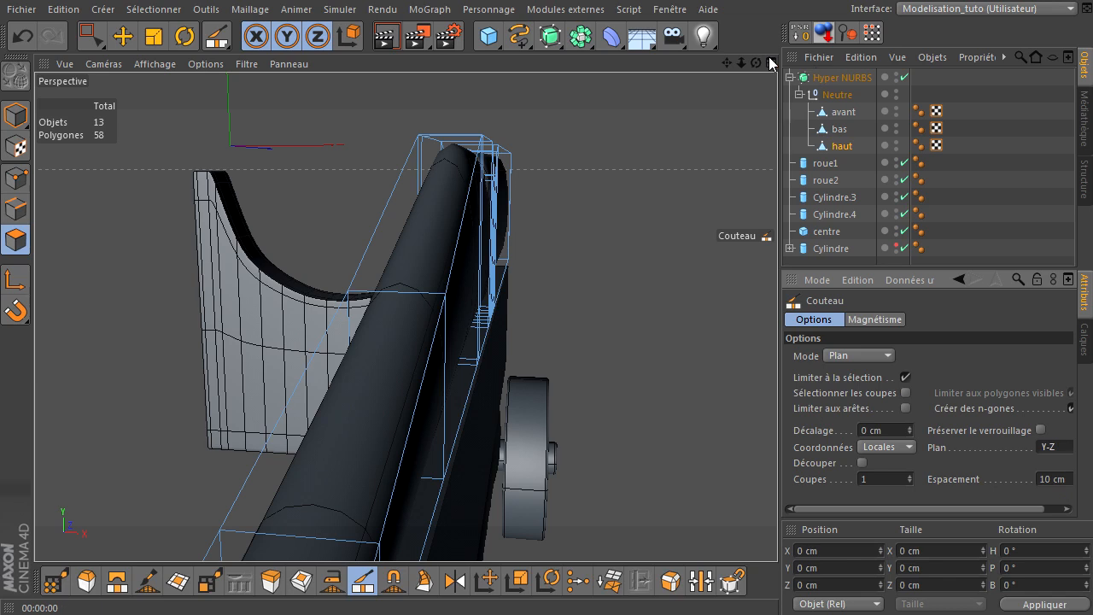
drag(725, 63, 778, 415)
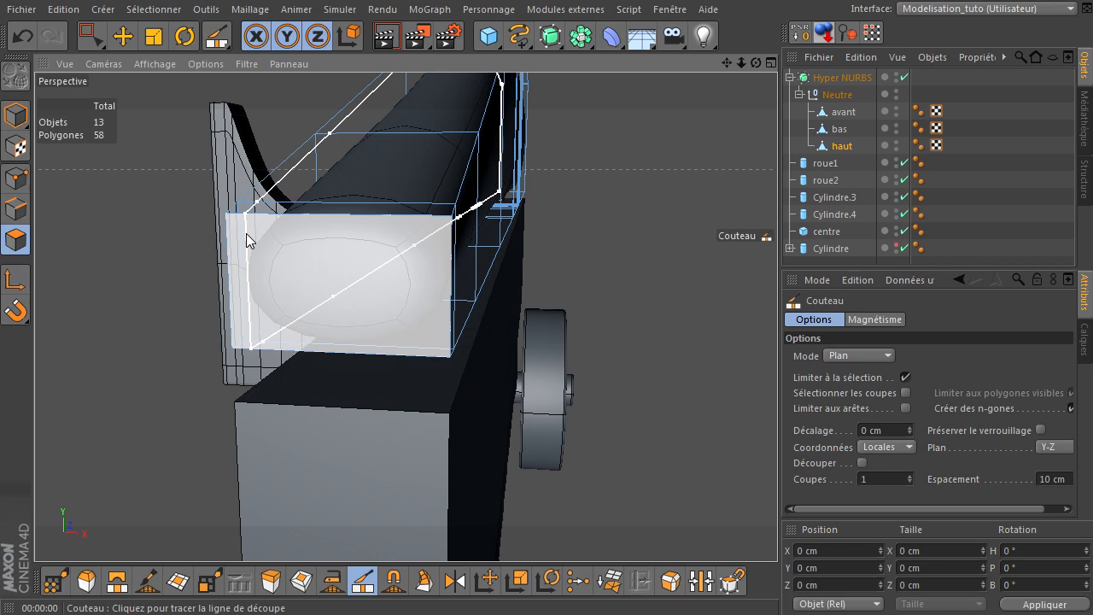
Cut the haut part lengthwise down its middle with a Loop-mode (Boucle) Knife cut at a 50% offset
click(862, 356)
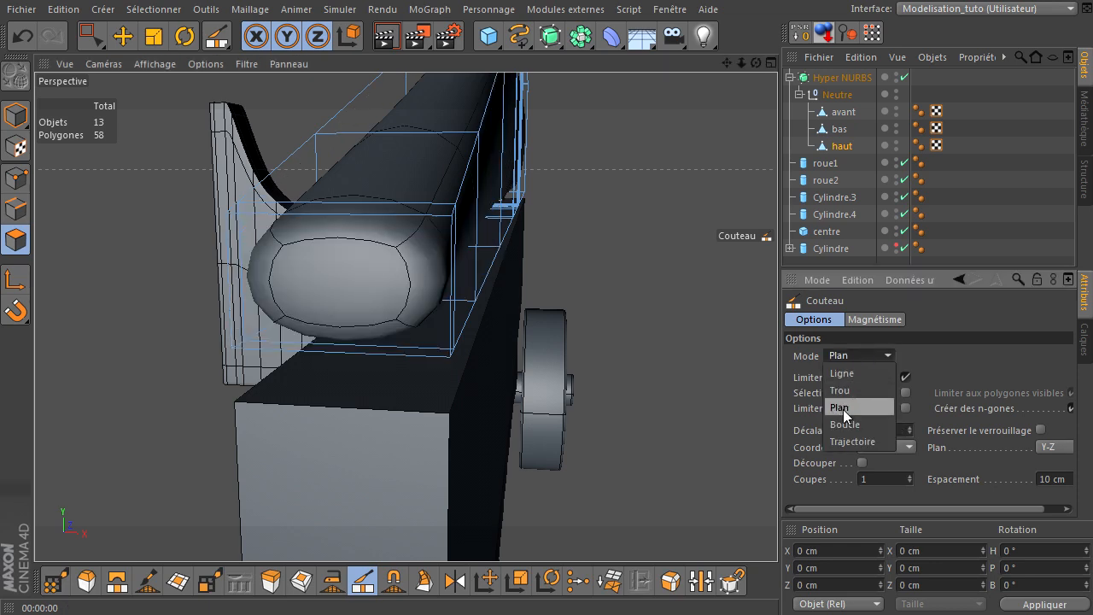
click(842, 408)
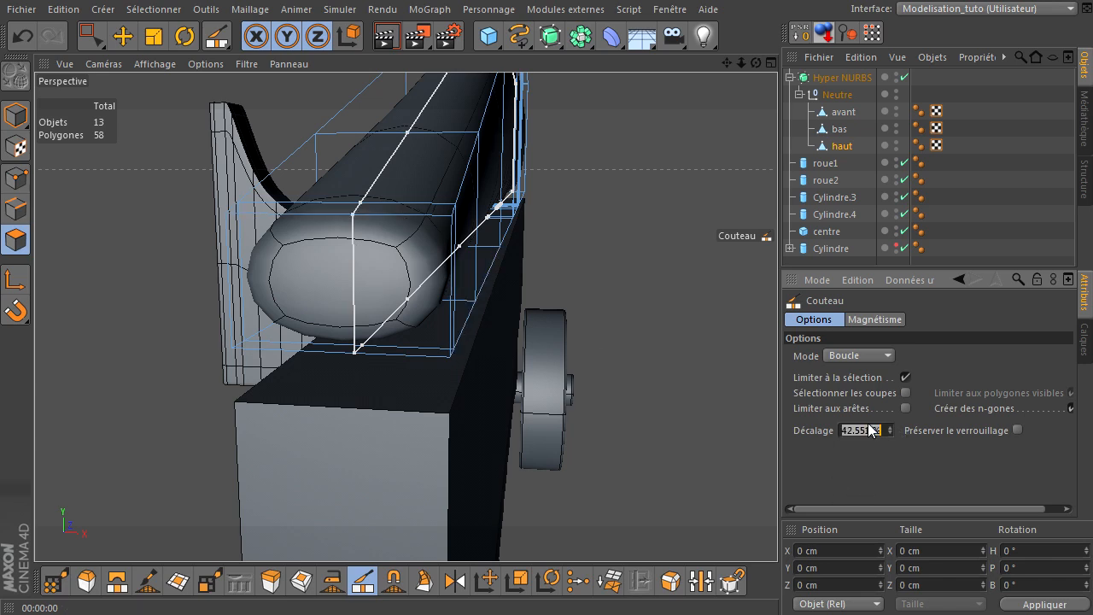
key(Return)
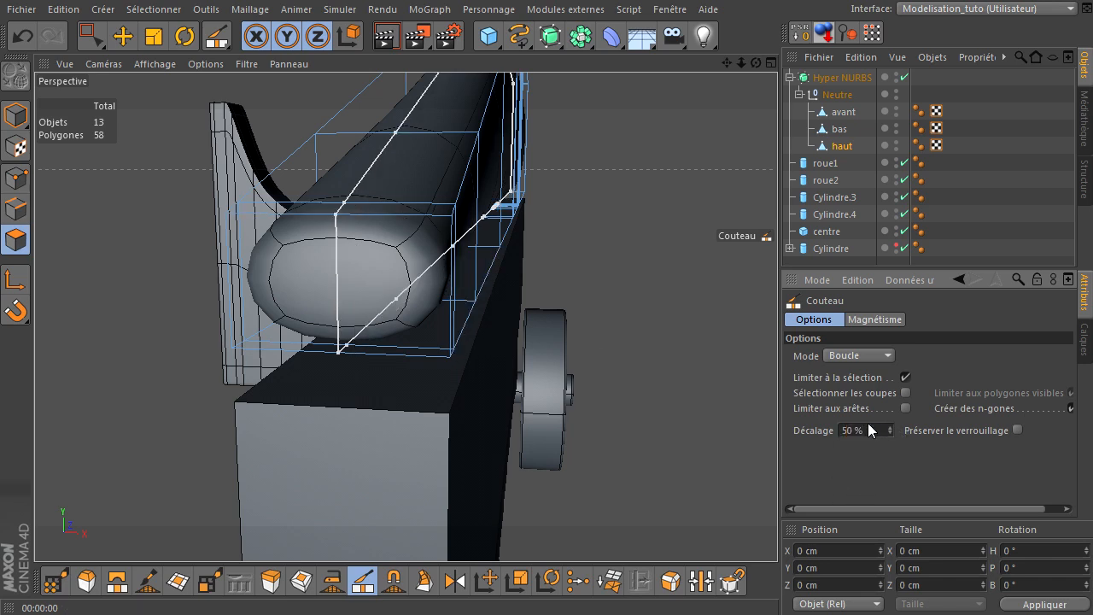
click(648, 296)
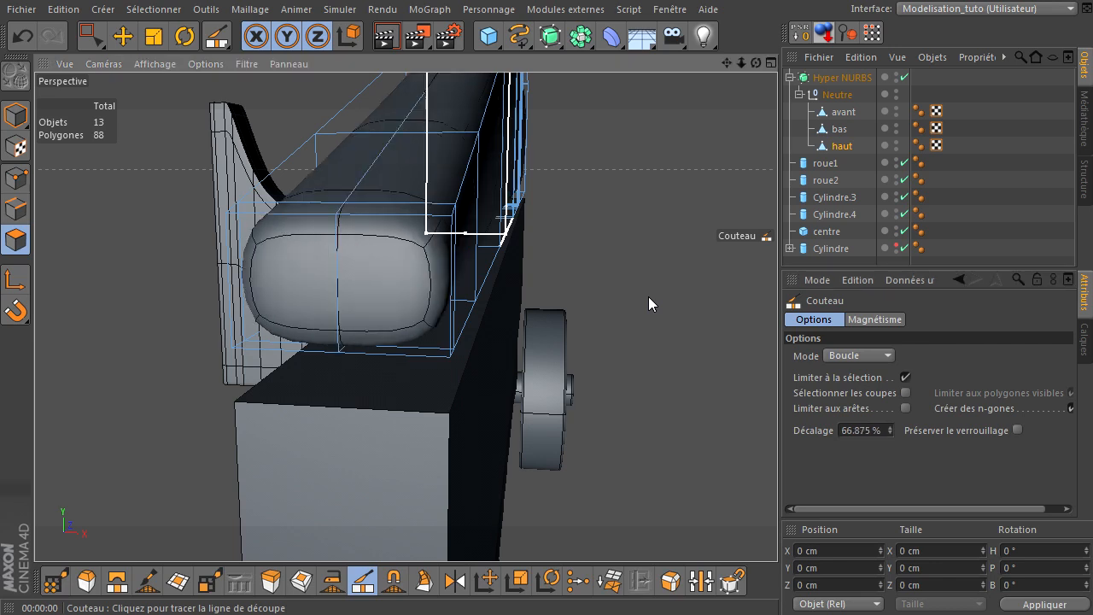
Select the haut part's lengthwise middle edge loop and, with Hyper NURBS smoothing off, bevel it toward both sides with an inner offset of about 60.6 cm
click(16, 209)
key(u)
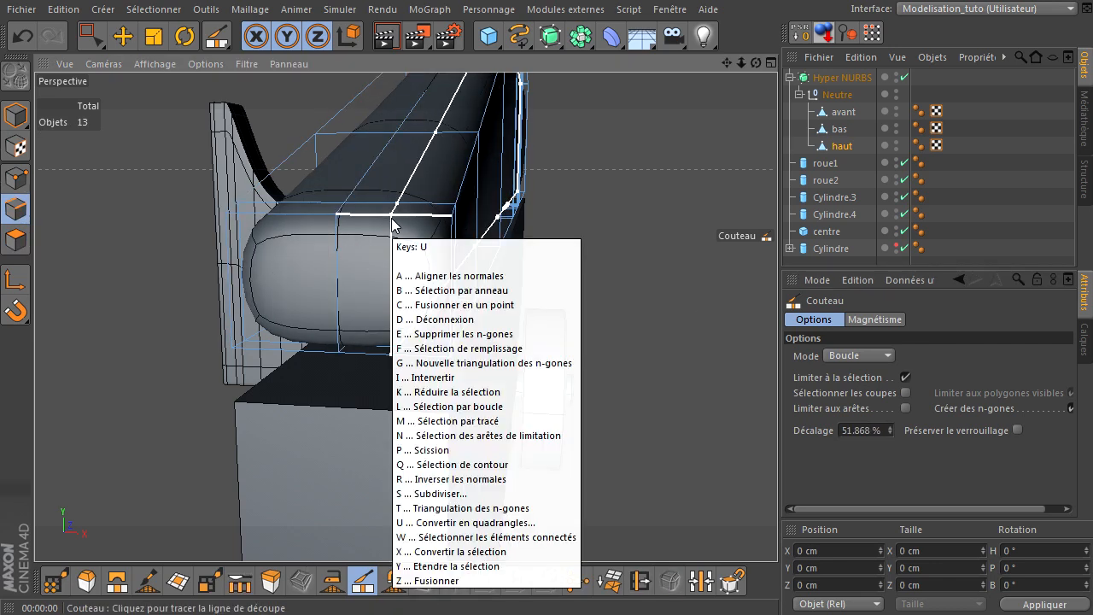
key(l)
click(334, 259)
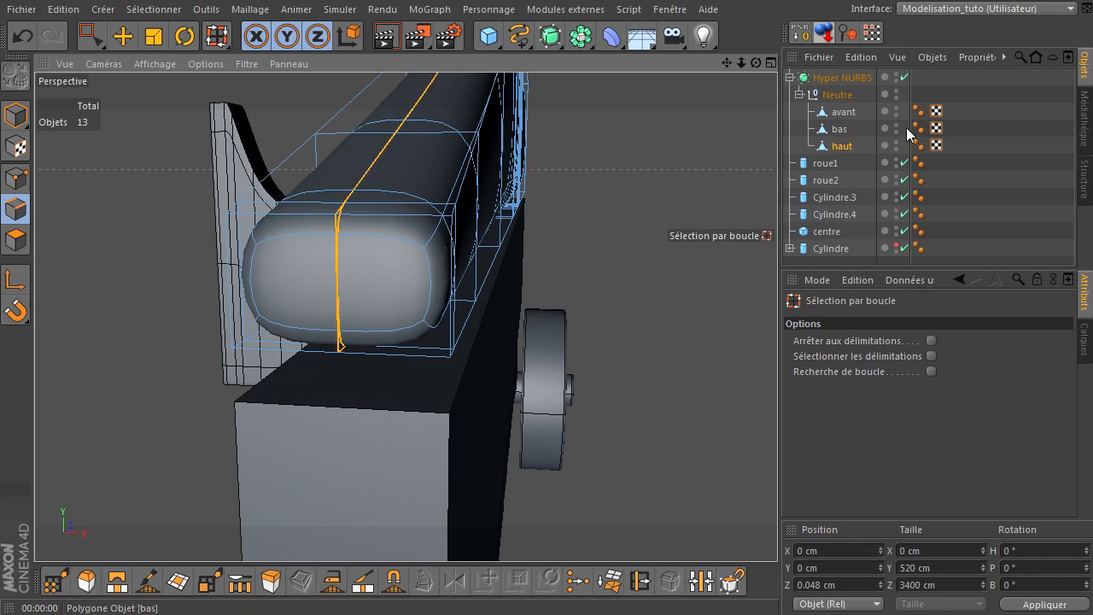
click(905, 77)
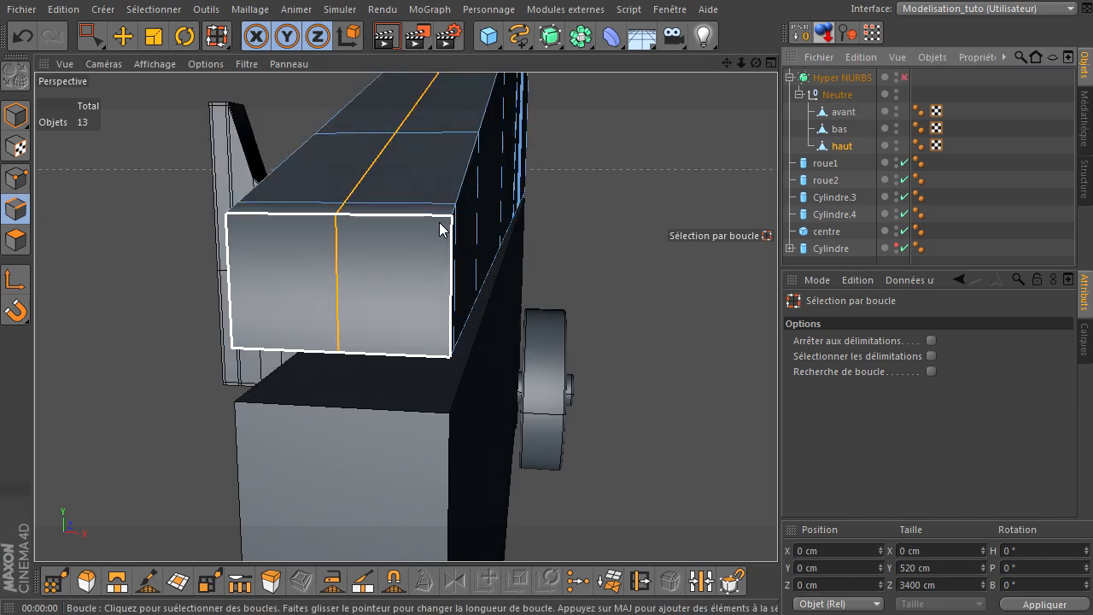
key(m)
key(s)
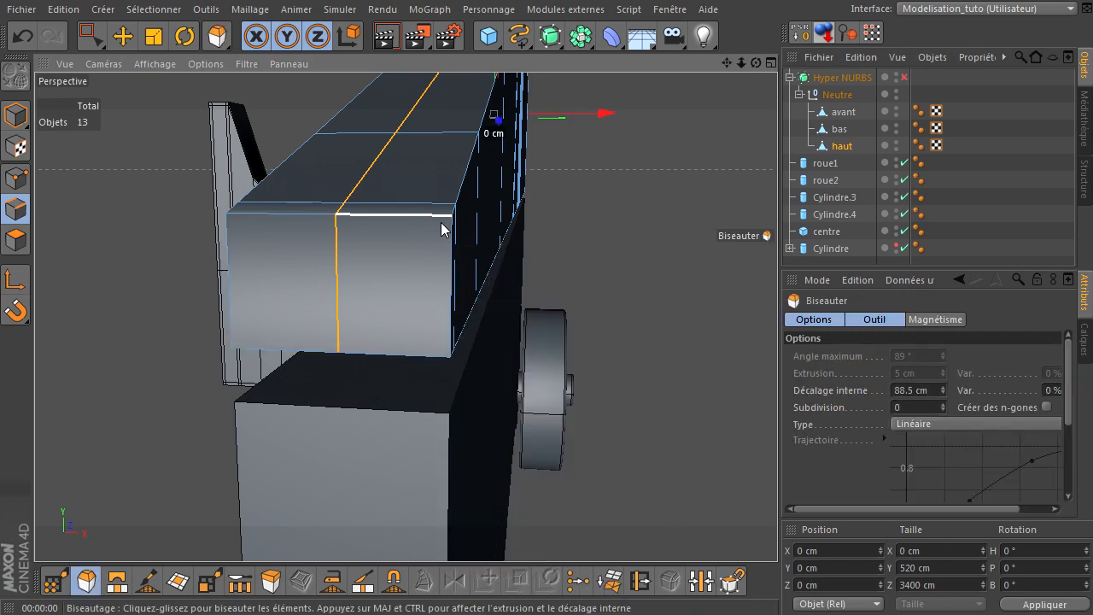
drag(601, 192, 777, 419)
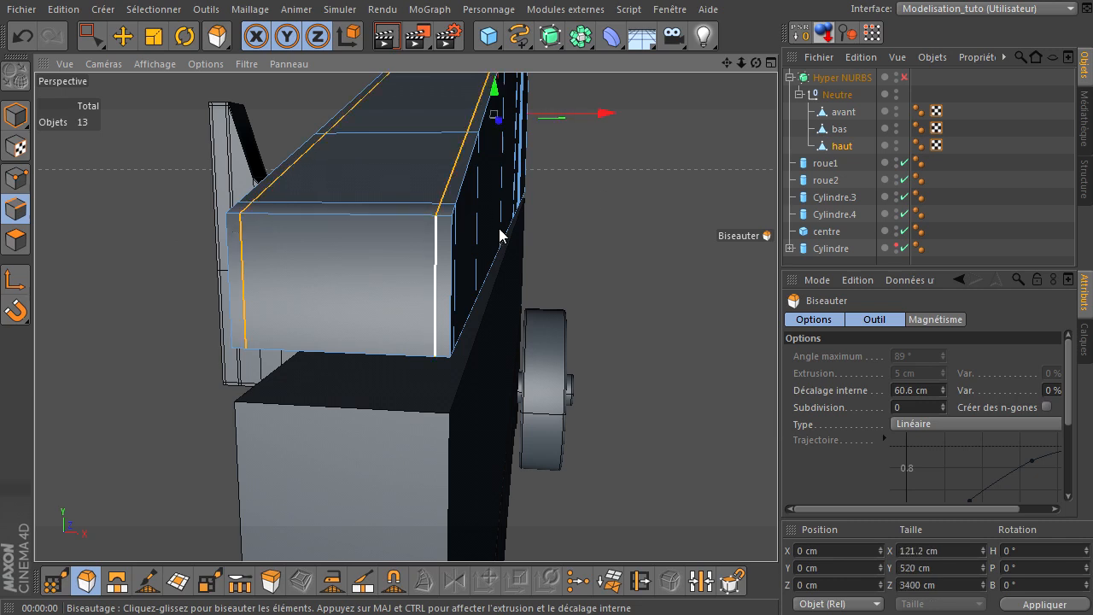
Return to polygon mode and turn Hyper NURBS smoothing back on to check the haut part's tapered end
scroll(777, 419, down, 6)
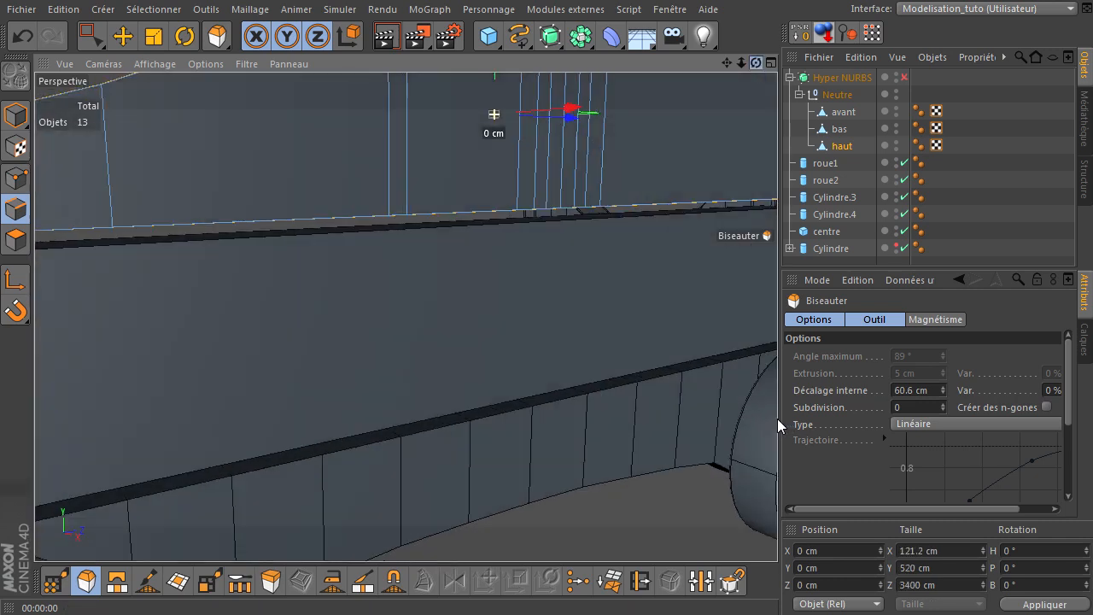
click(694, 523)
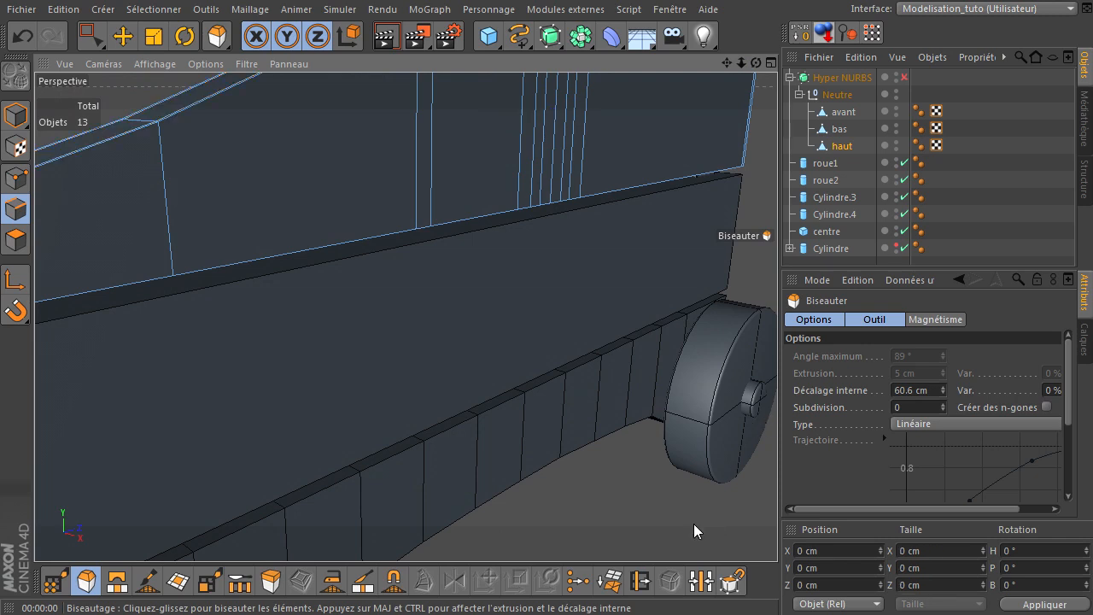
click(15, 240)
drag(726, 63, 793, 423)
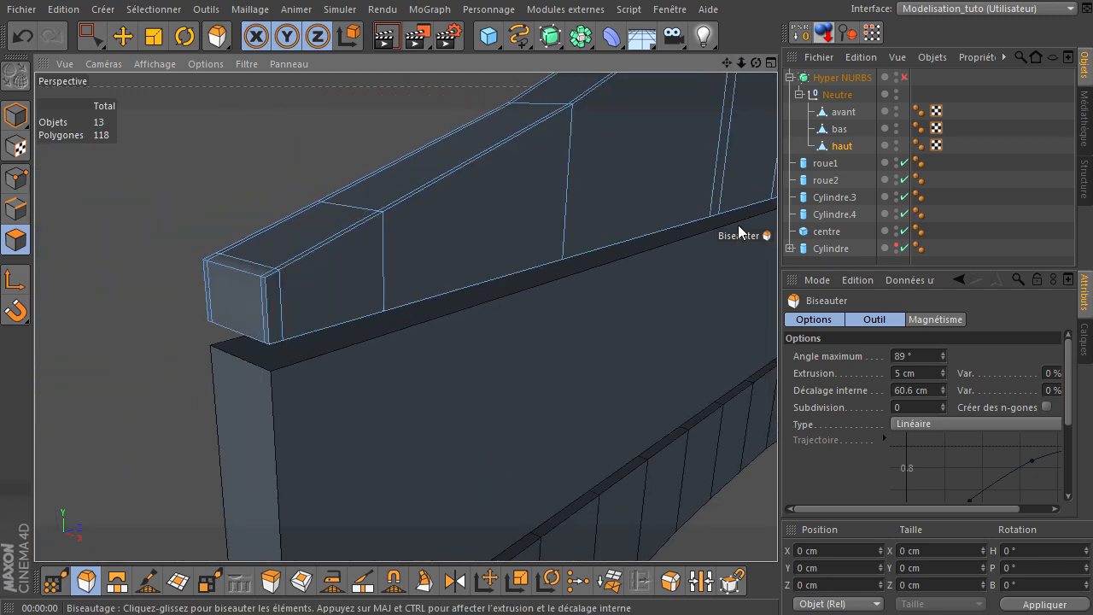
click(904, 77)
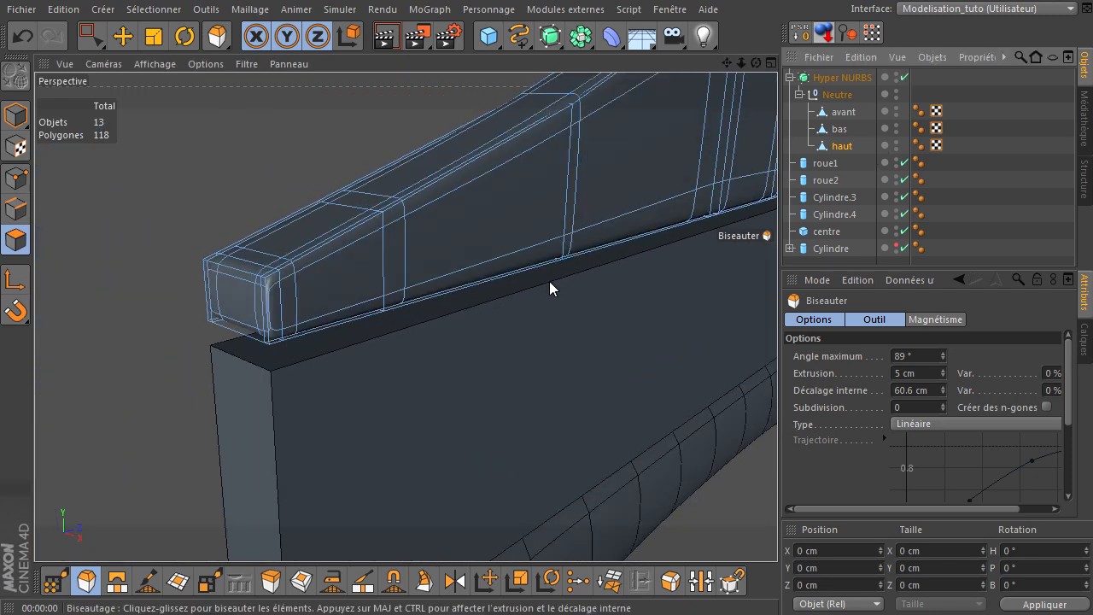
Start another Knife cut on the haut part and set its mode to Plan
key(k)
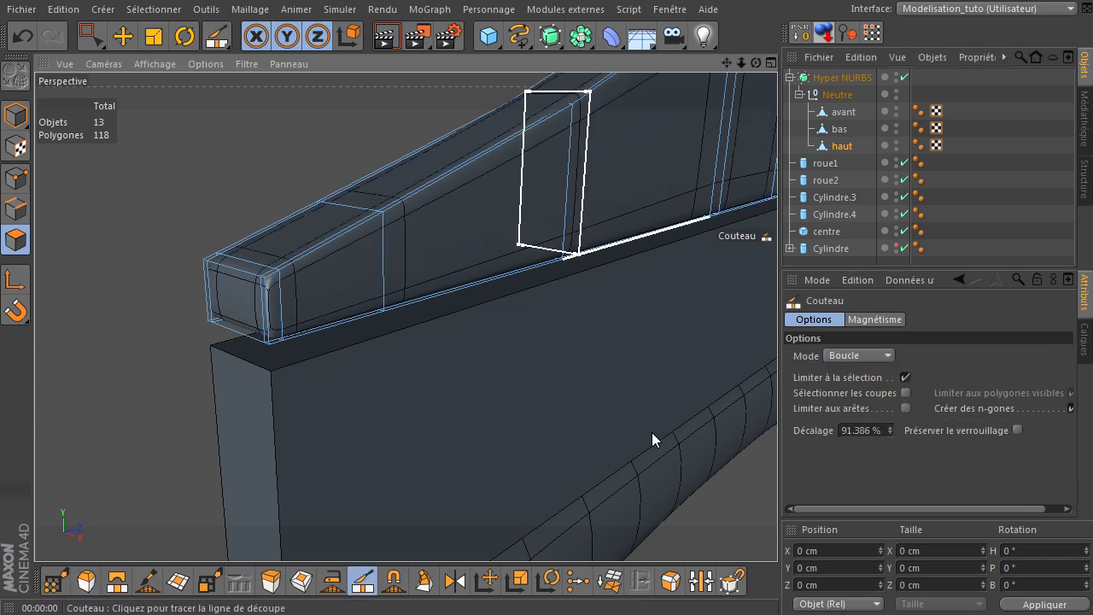
click(839, 355)
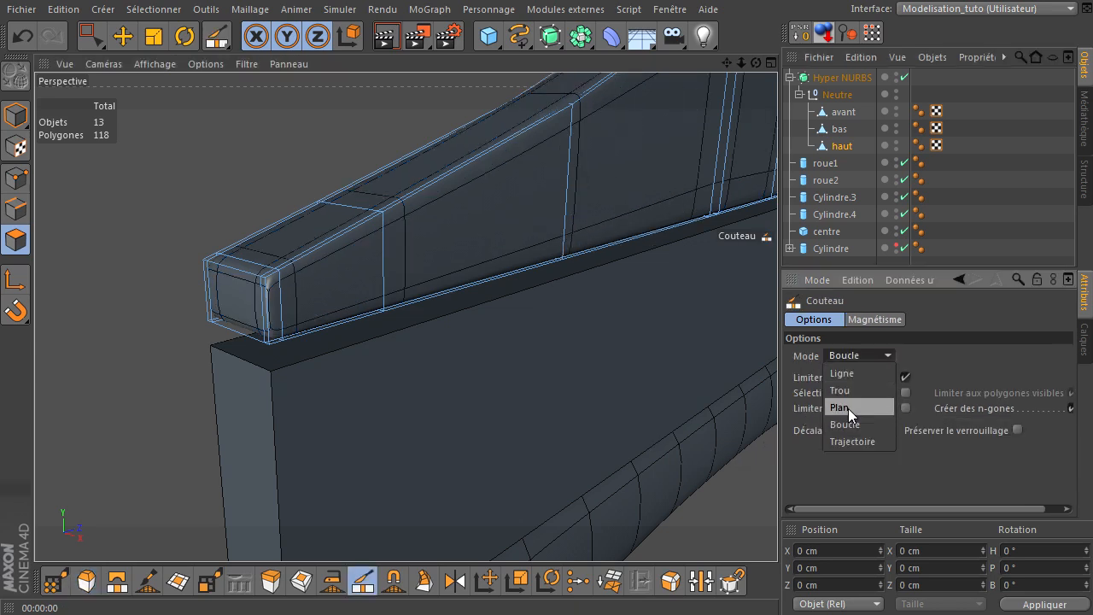
click(840, 407)
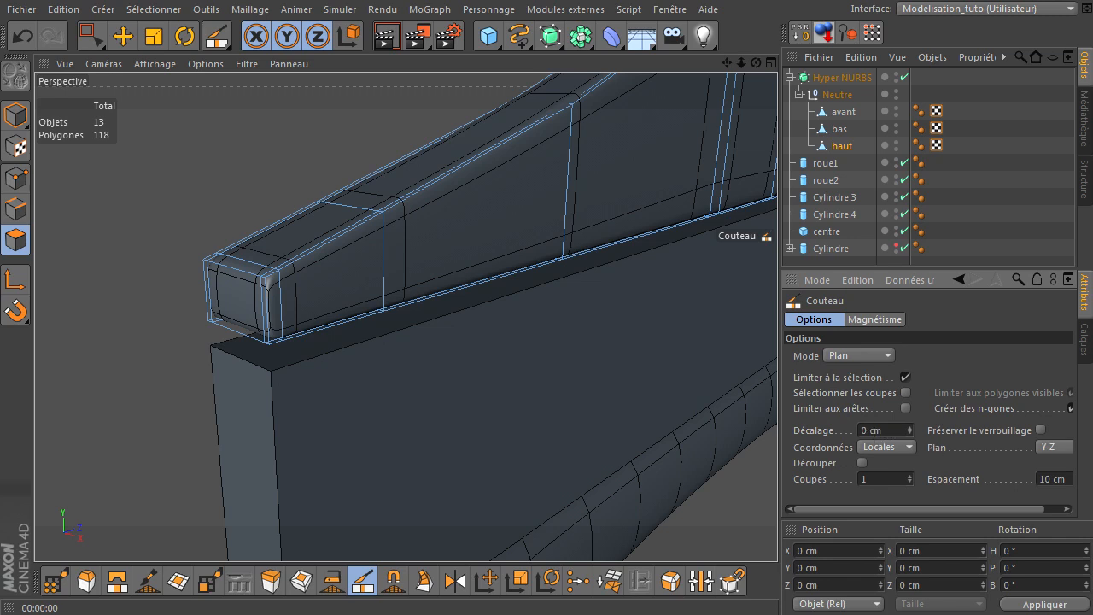
Cut the haut part just above its bottom edge with the Knife in Plan mode on the X-Z plane
click(1067, 447)
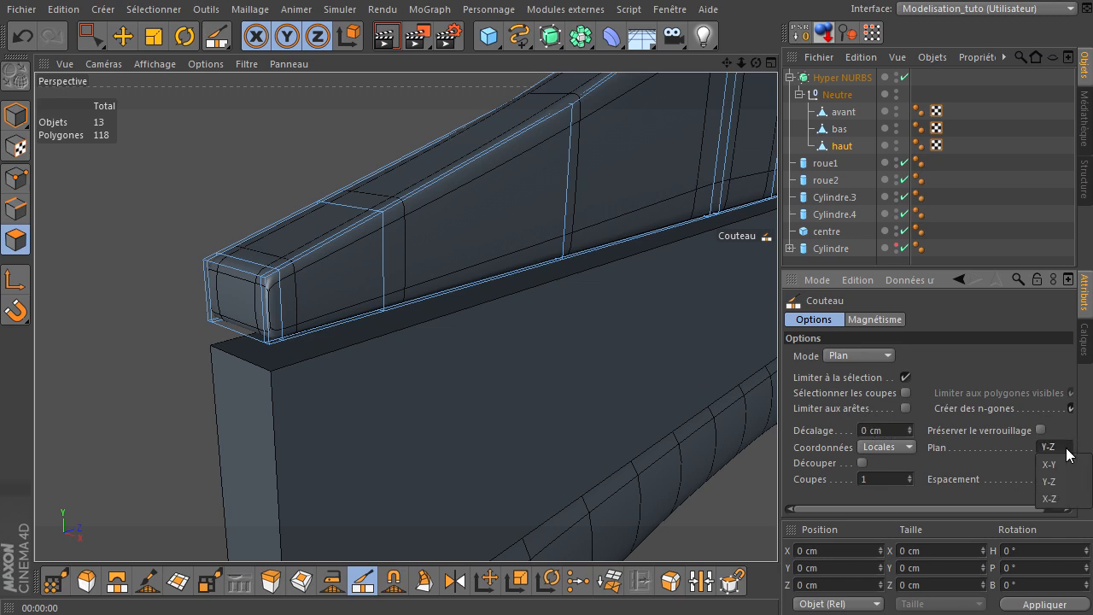
click(1050, 498)
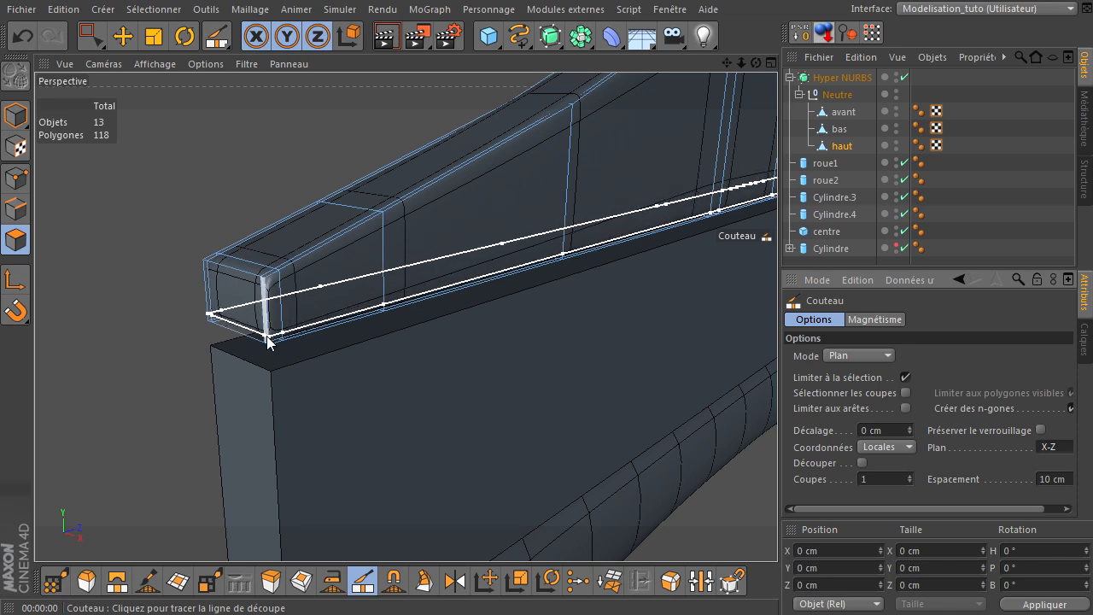
scroll(267, 339, up, 5)
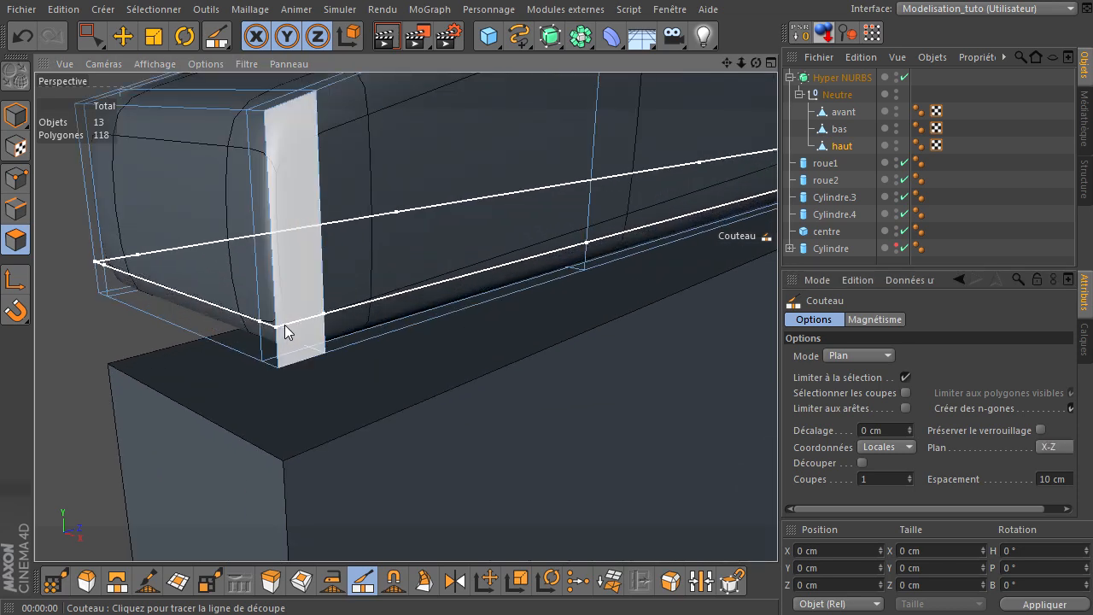
click(284, 325)
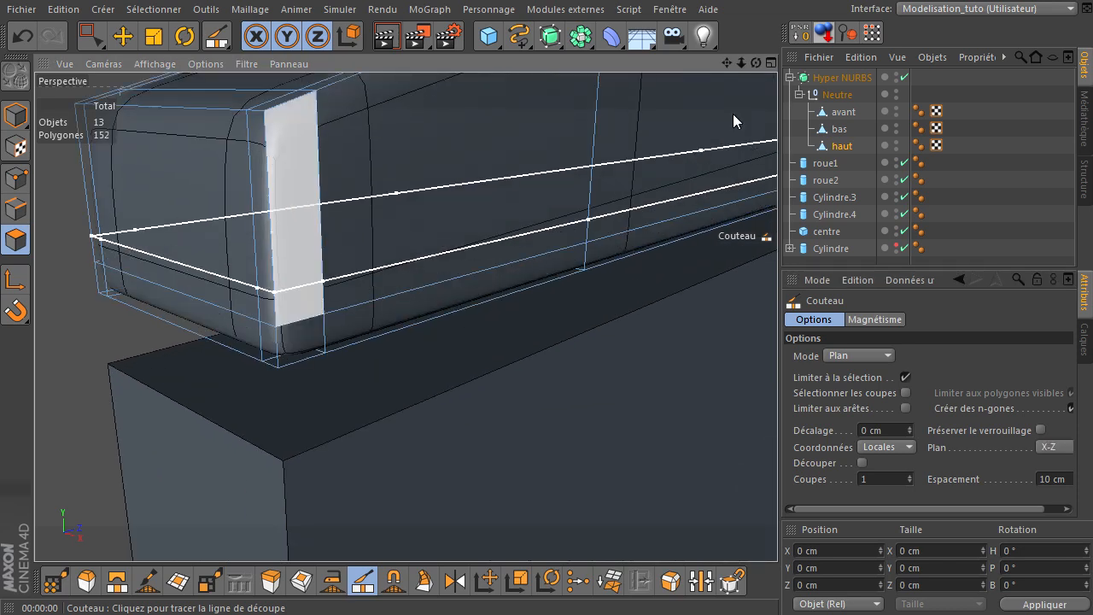
Add a knife loop cut in Boucle mode around the haut part just below its top edge
drag(740, 64, 775, 400)
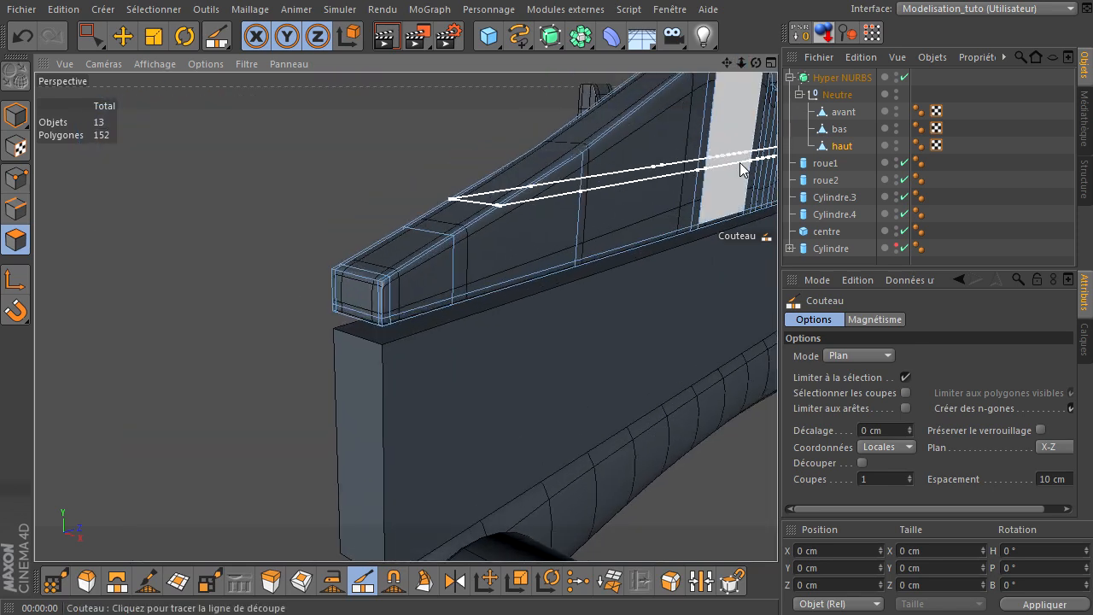
click(878, 357)
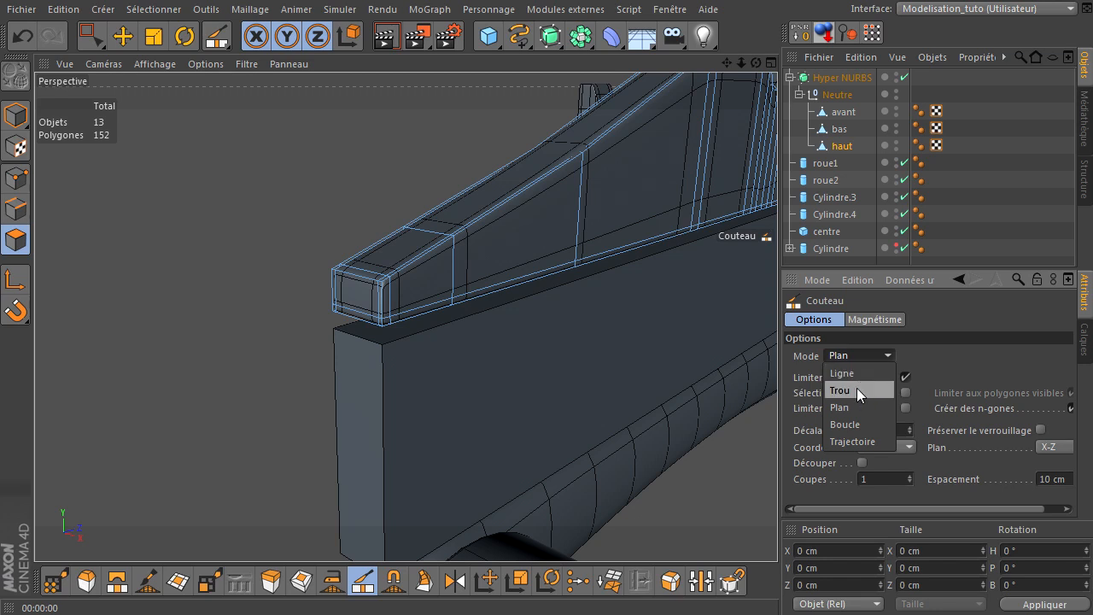
click(844, 423)
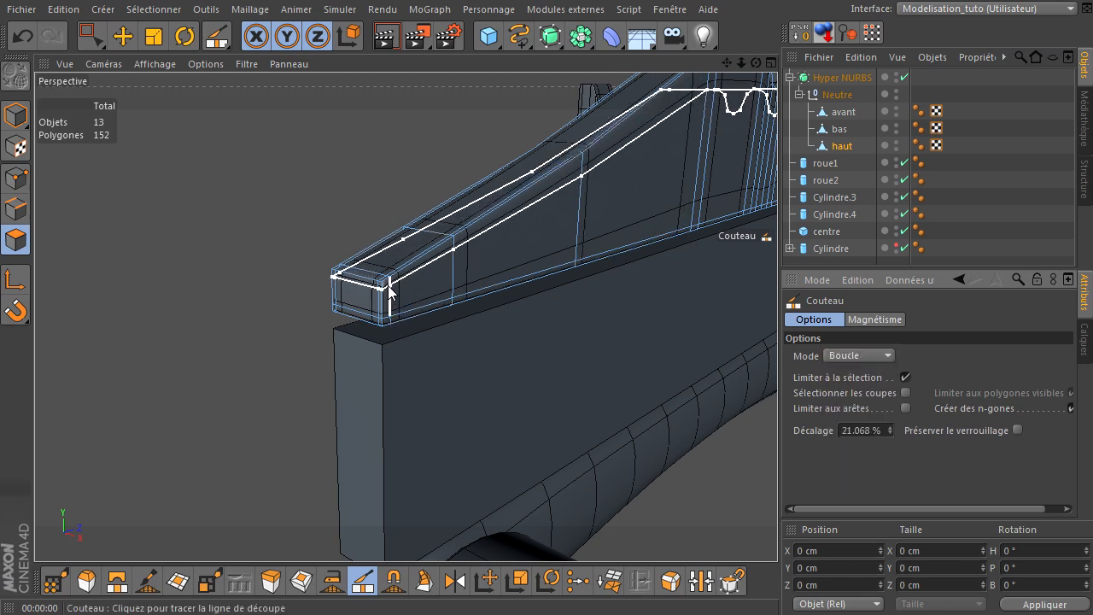
scroll(390, 290, up, 3)
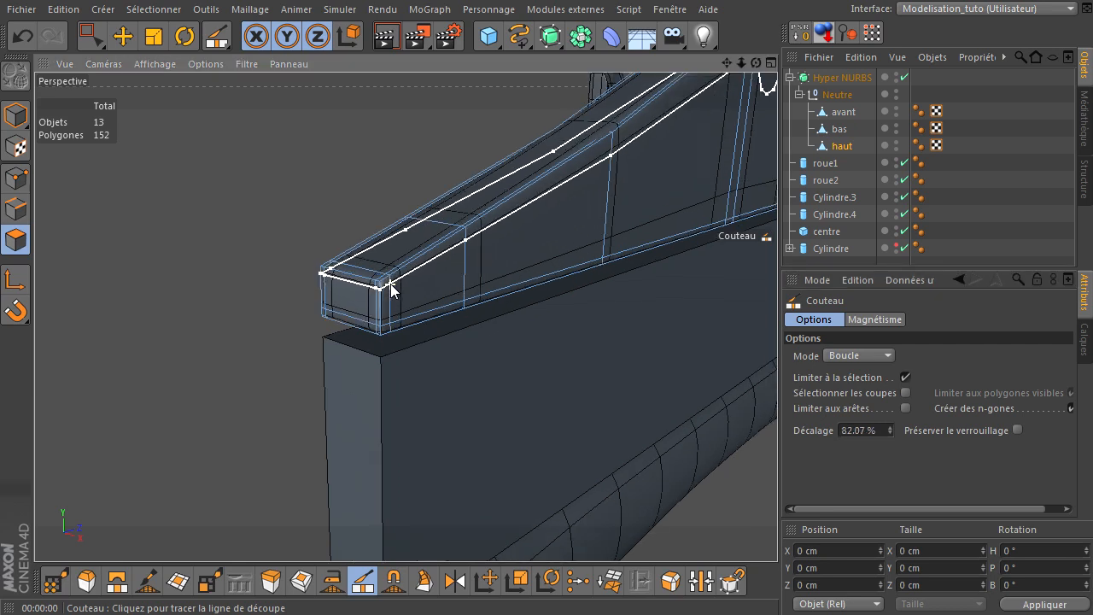
scroll(390, 291, up, 2)
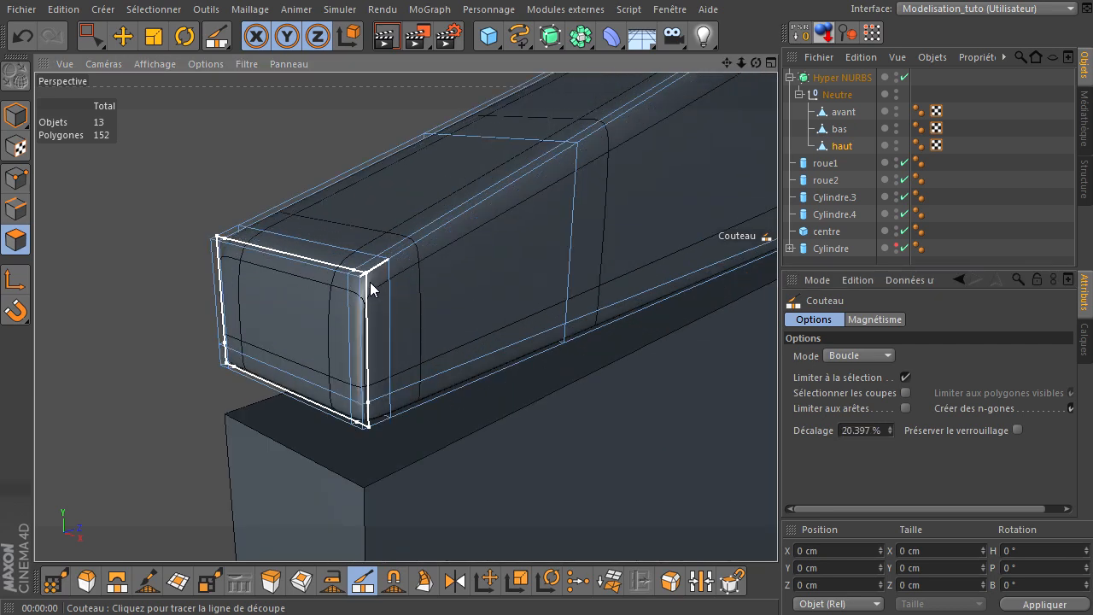
click(362, 298)
Inspect the notch in the haut part and render the view to check the smoothed edges
drag(725, 61, 774, 418)
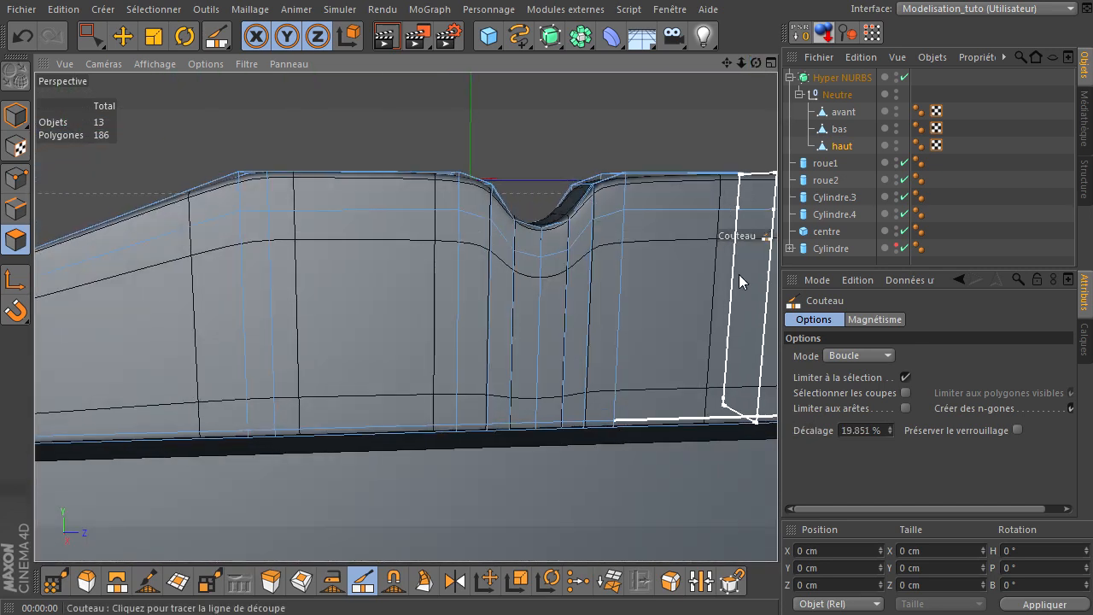
drag(742, 64, 787, 418)
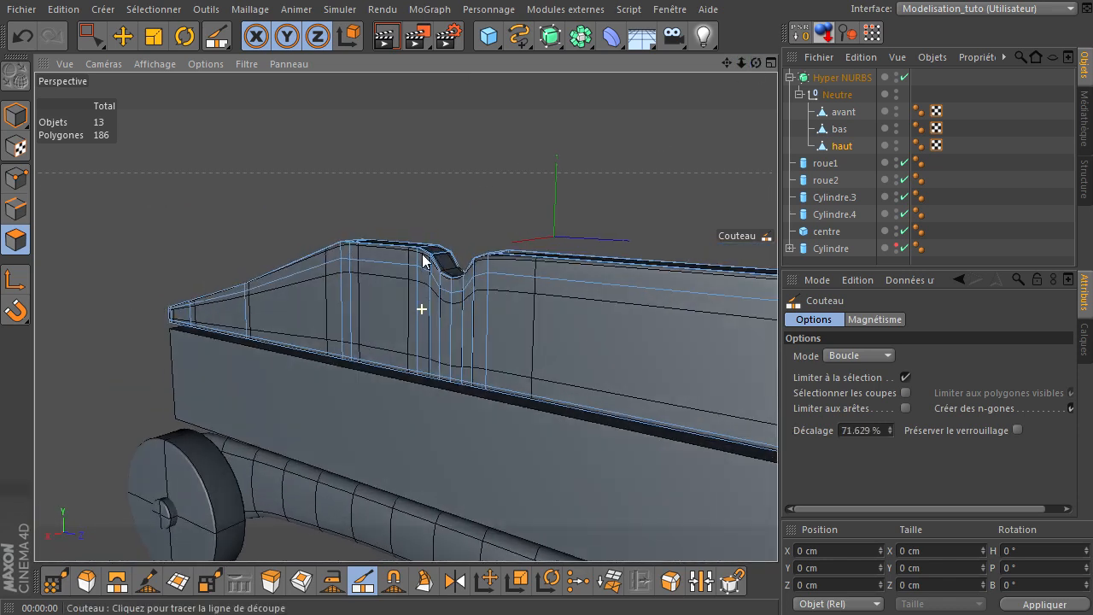
click(394, 37)
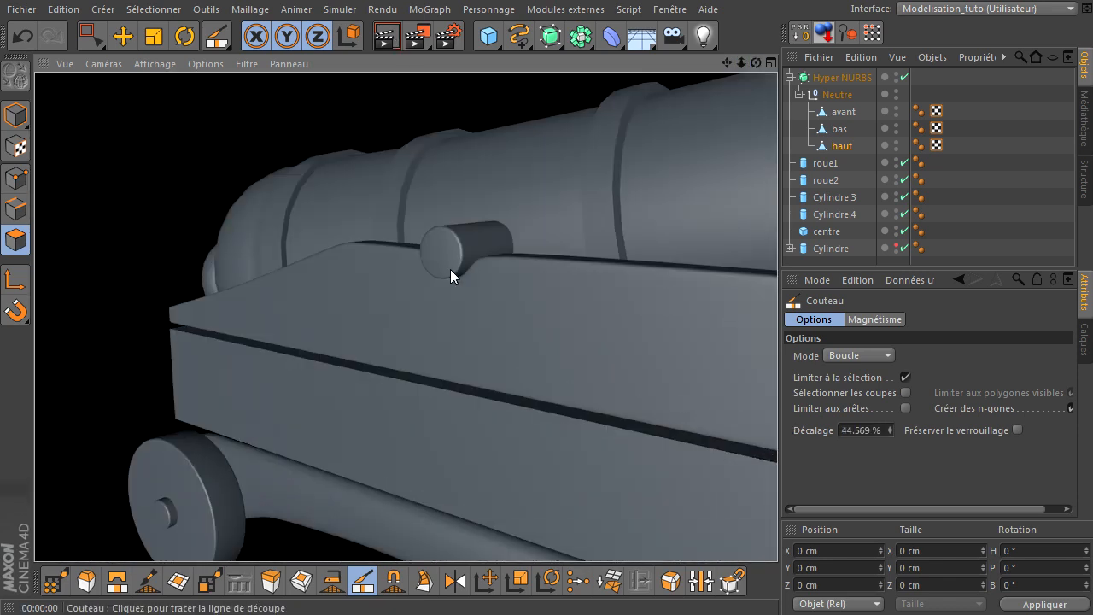
scroll(572, 203, down, 3)
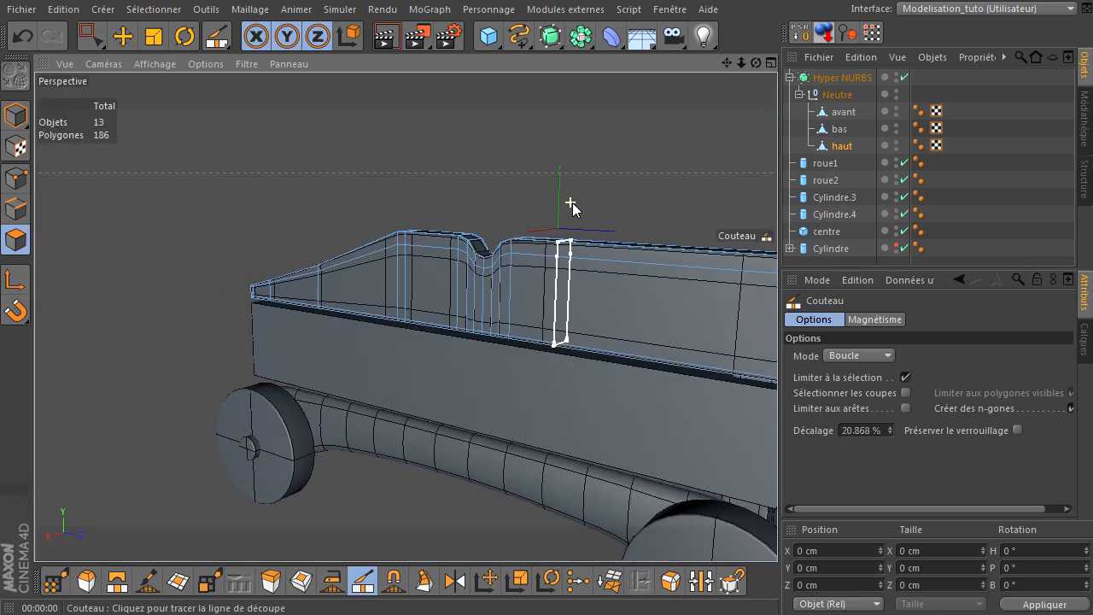
Select the bas part and hide the roue1 and roue2 wheels in the viewport
click(841, 130)
drag(726, 67, 897, 446)
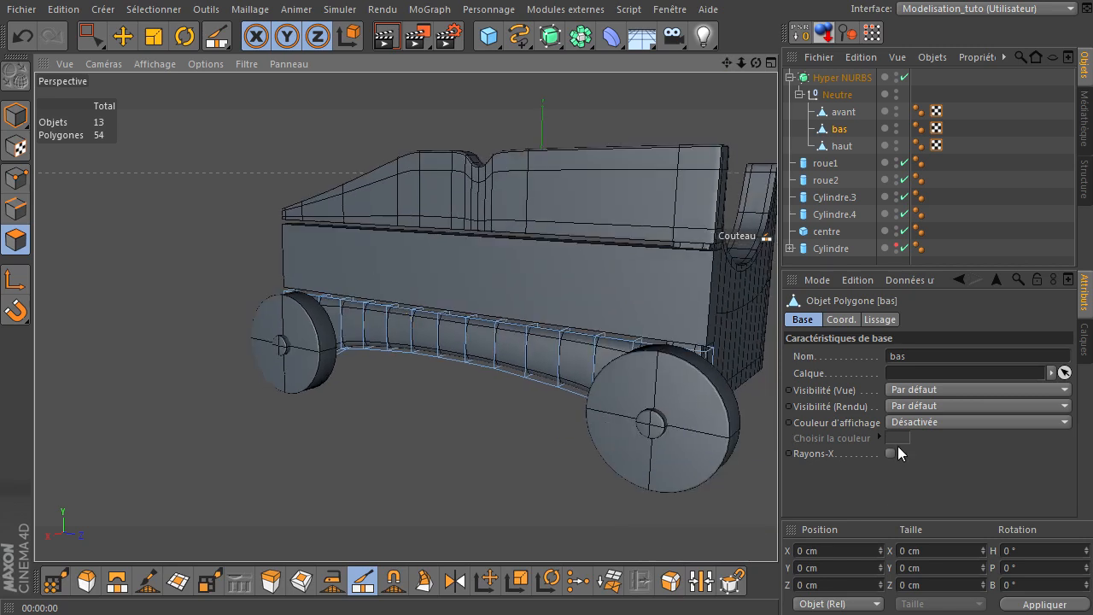
click(895, 162)
click(895, 162)
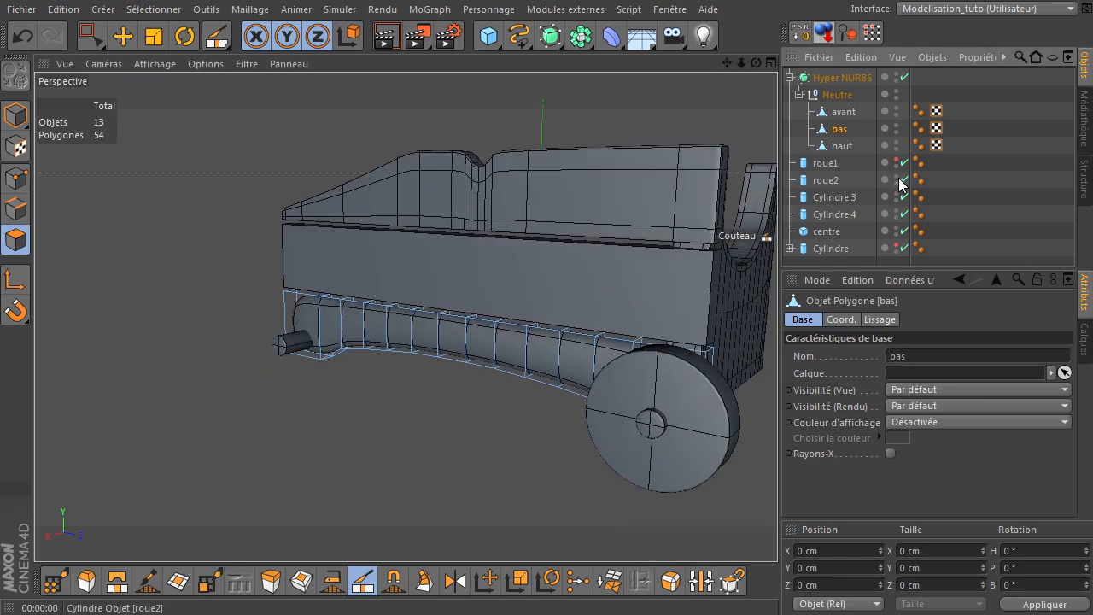
click(896, 180)
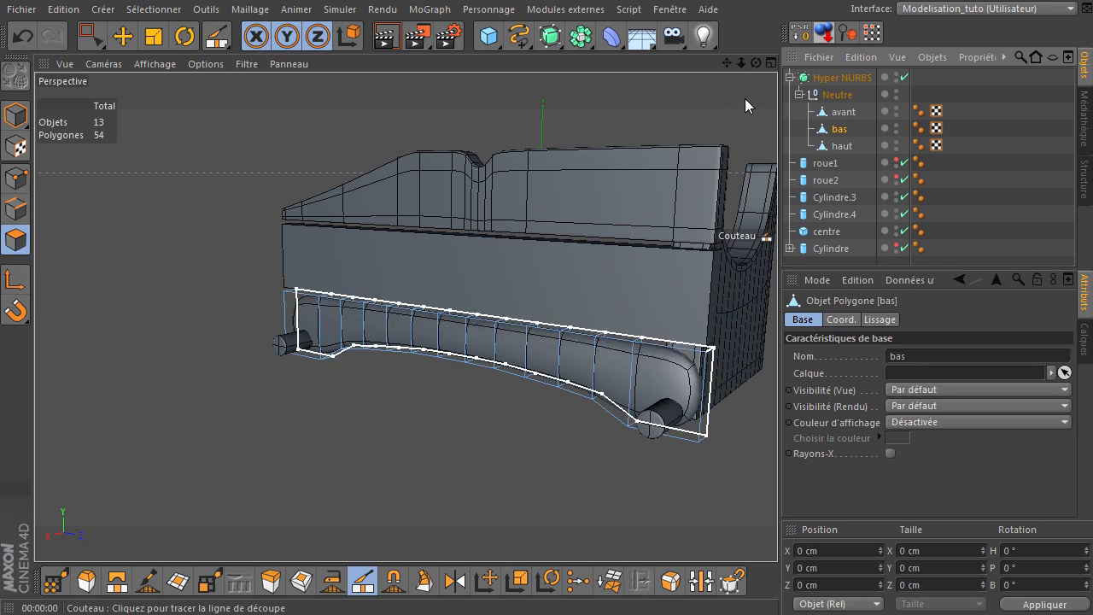
Cut the bas part just below its top edge with the Knife in Plan mode on the X-Z plane
drag(757, 62, 106, 535)
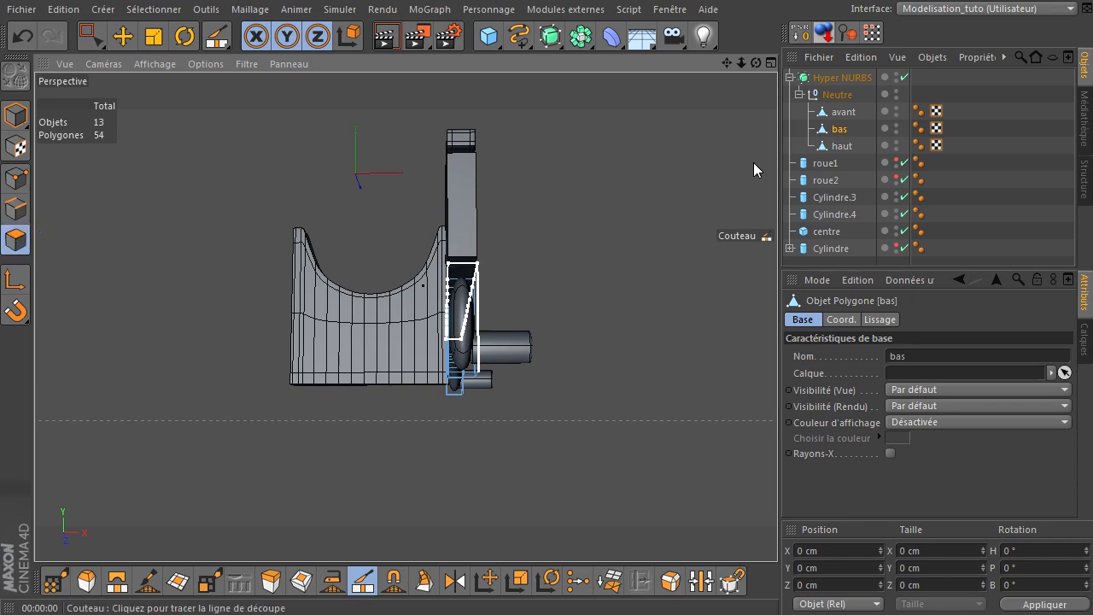
drag(778, 419, 773, 423)
key(k)
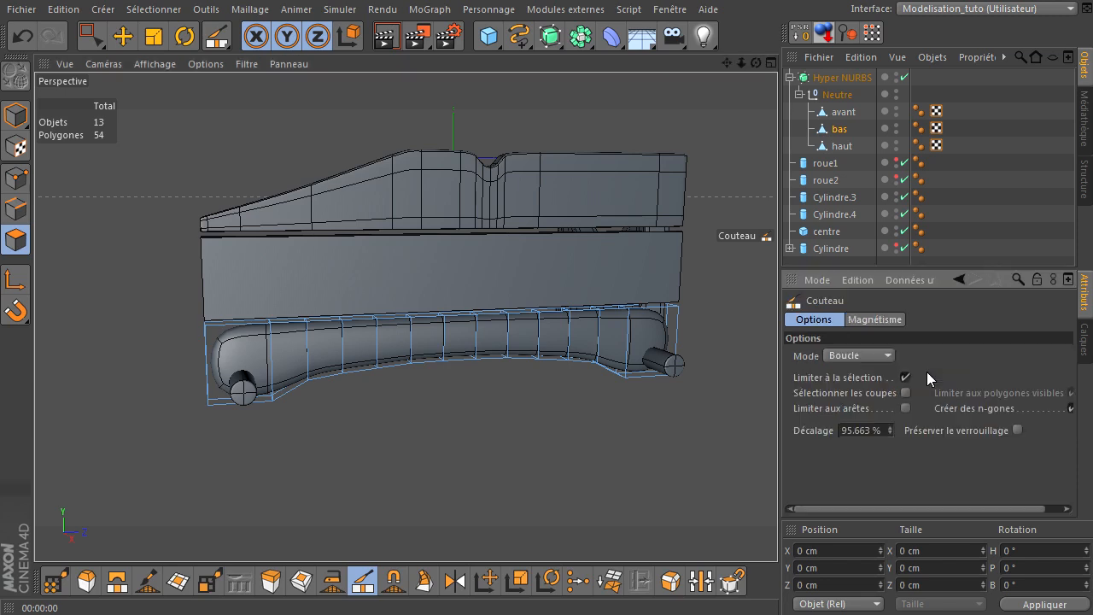
click(873, 360)
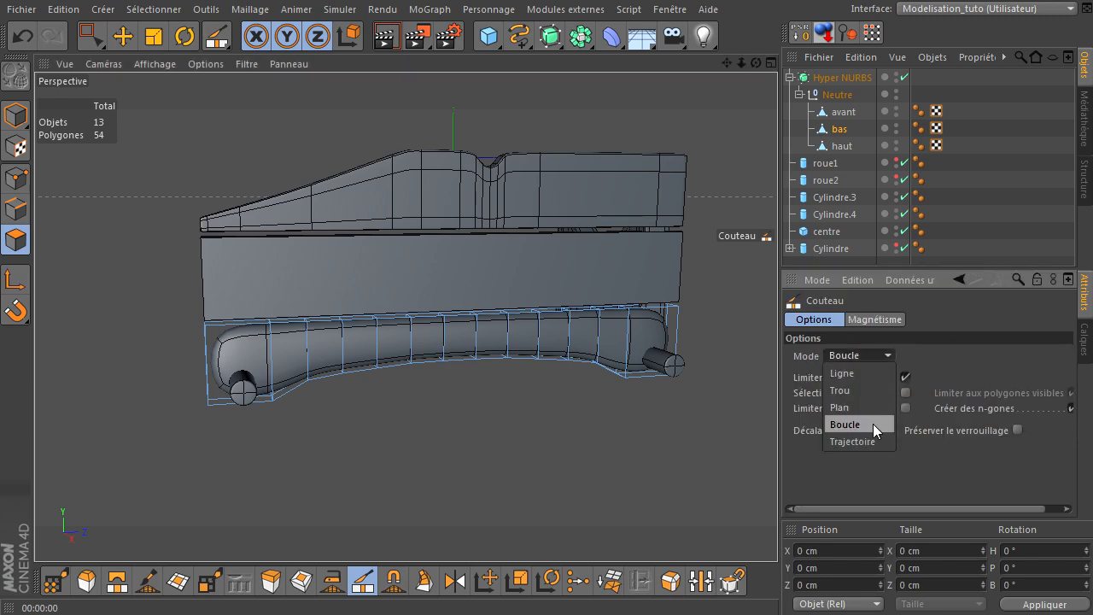
click(871, 408)
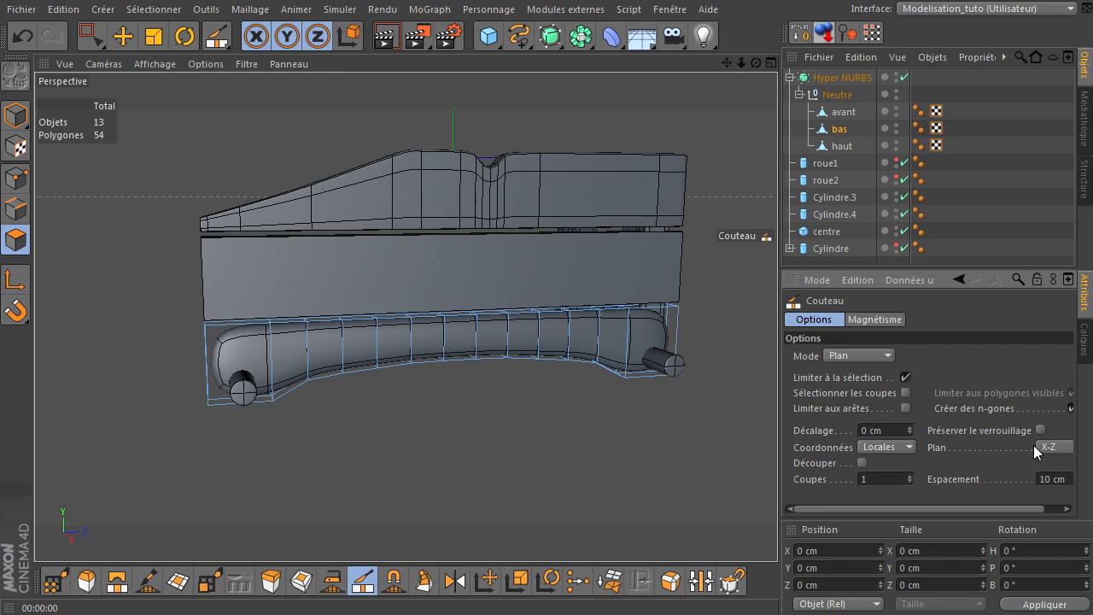
scroll(191, 400, up, 5)
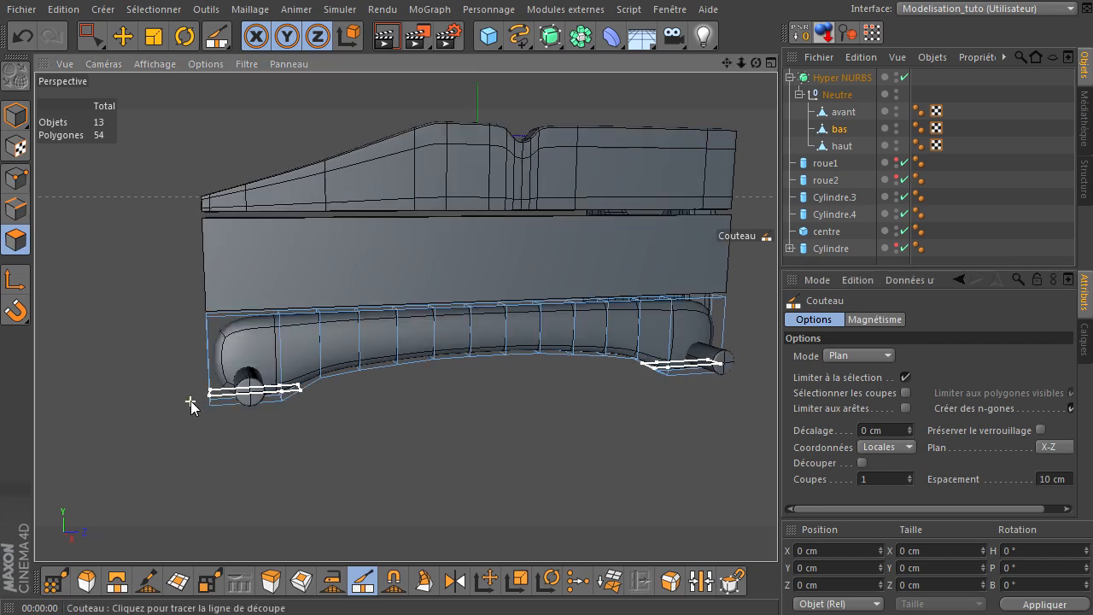
scroll(190, 400, up, 3)
drag(755, 60, 776, 418)
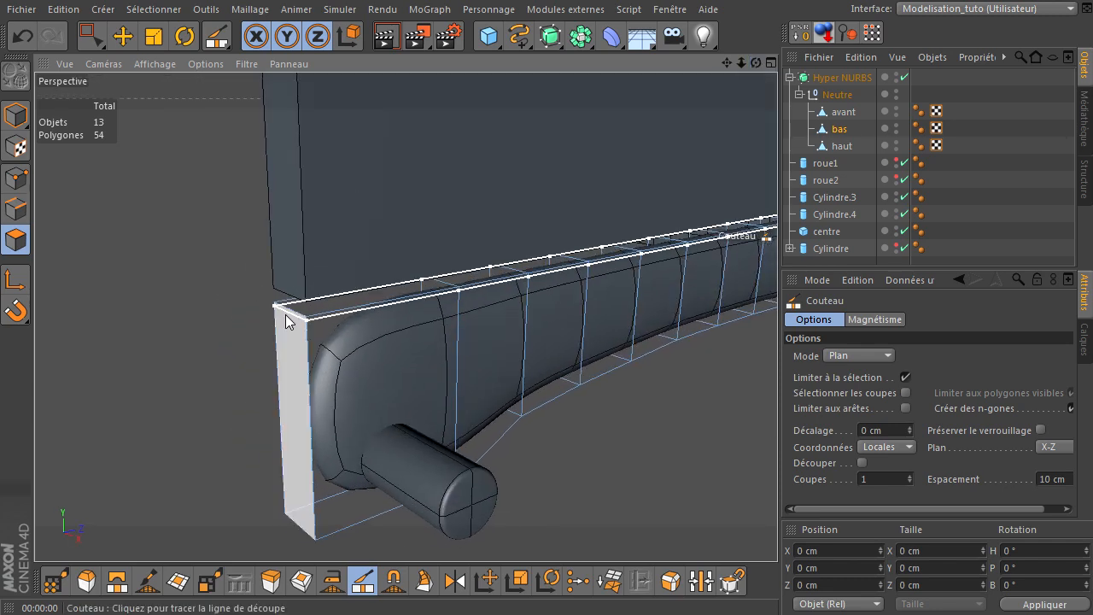
click(311, 331)
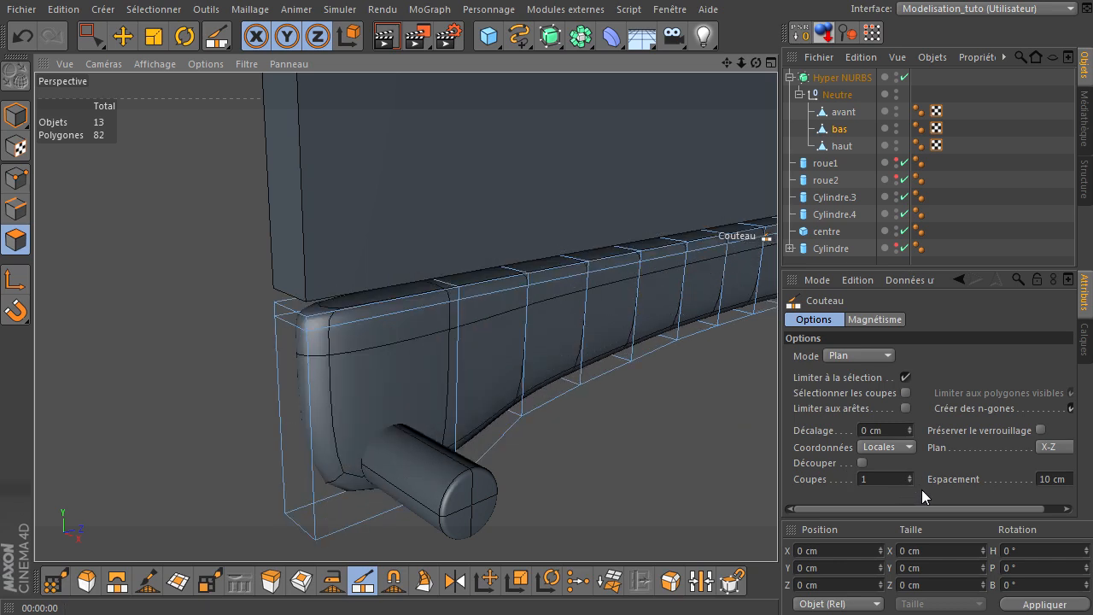
Add a Boucle knife cut running lengthwise around the bas part through the middle of its thickness
click(877, 355)
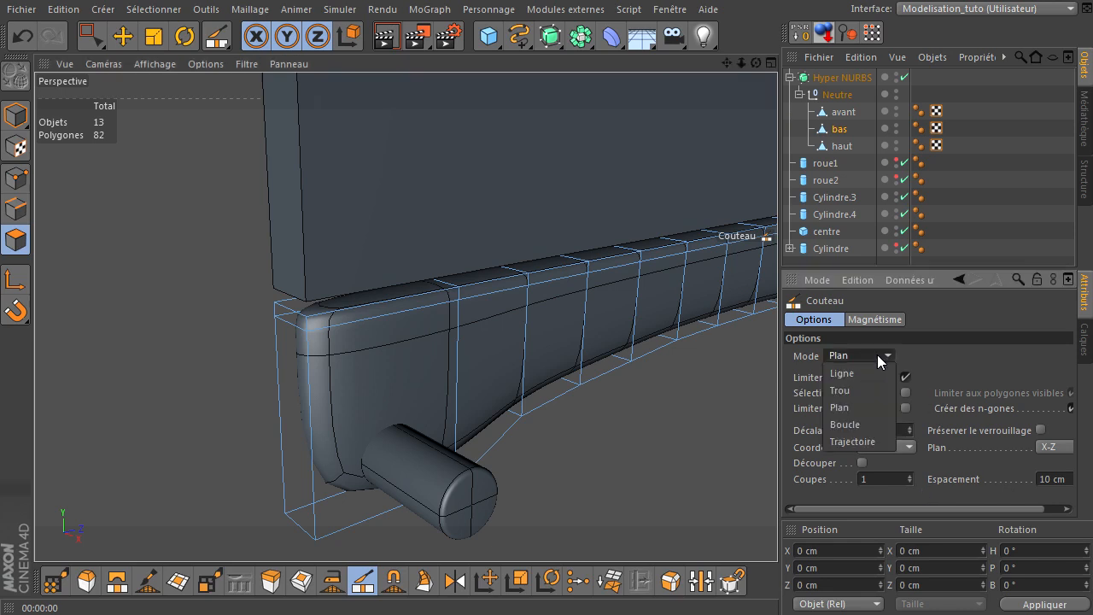
click(846, 424)
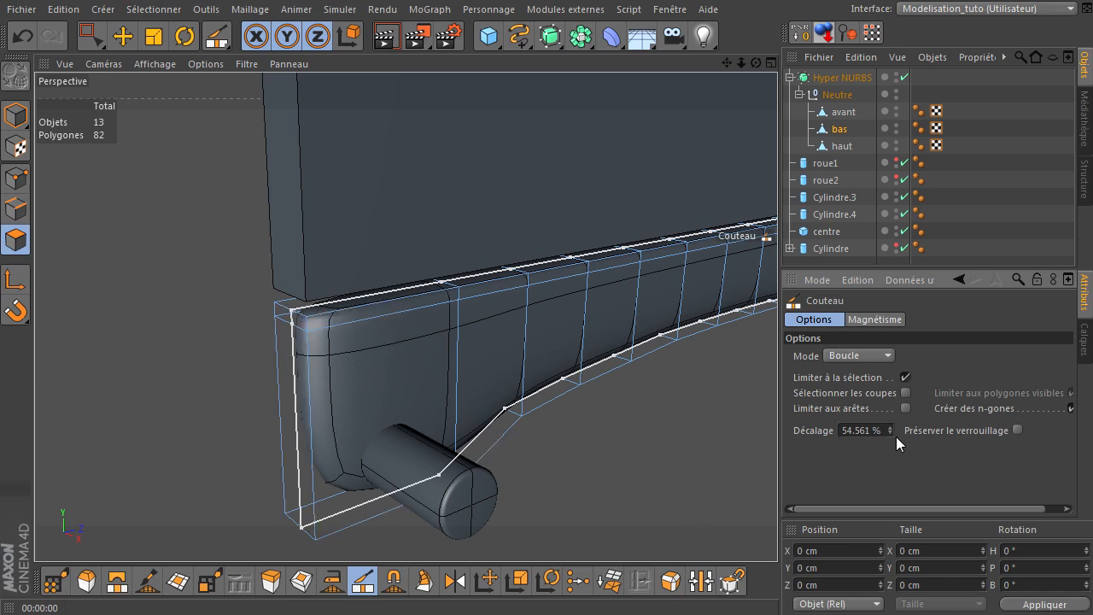
key(Return)
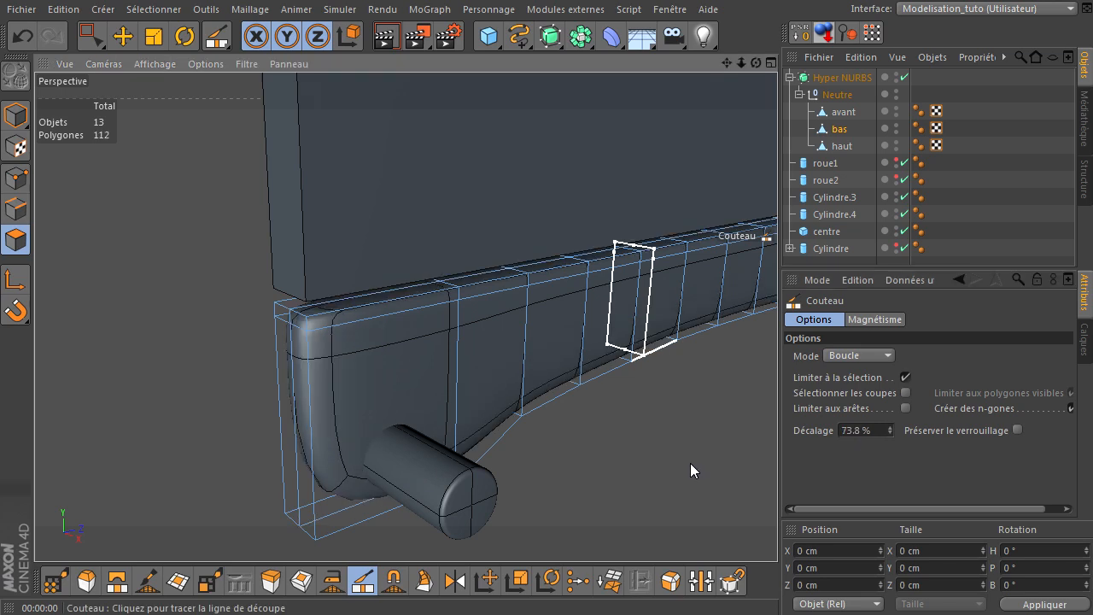
Turn off the Hyper NURBS smoothing and loop-select the lengthwise middle edges of the bas part
click(16, 207)
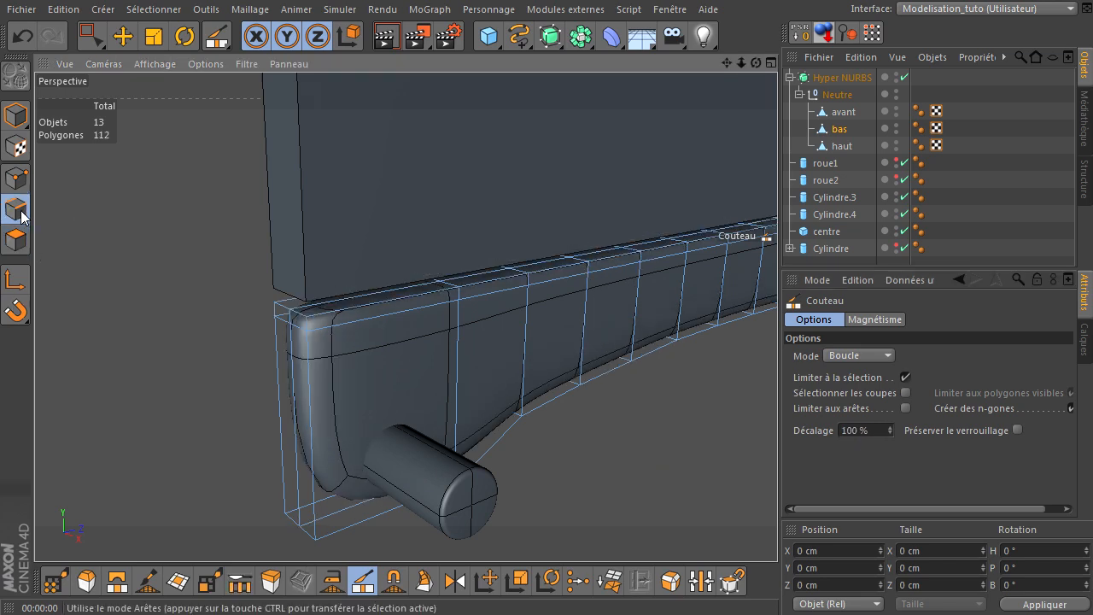
key(u)
key(l)
click(293, 403)
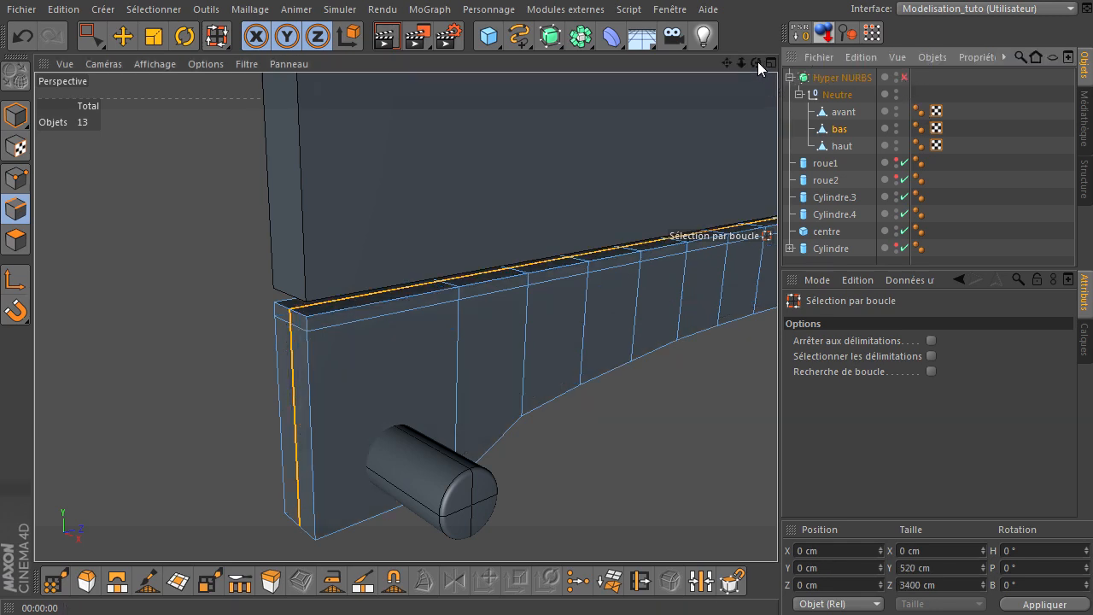
click(904, 77)
drag(774, 418, 768, 415)
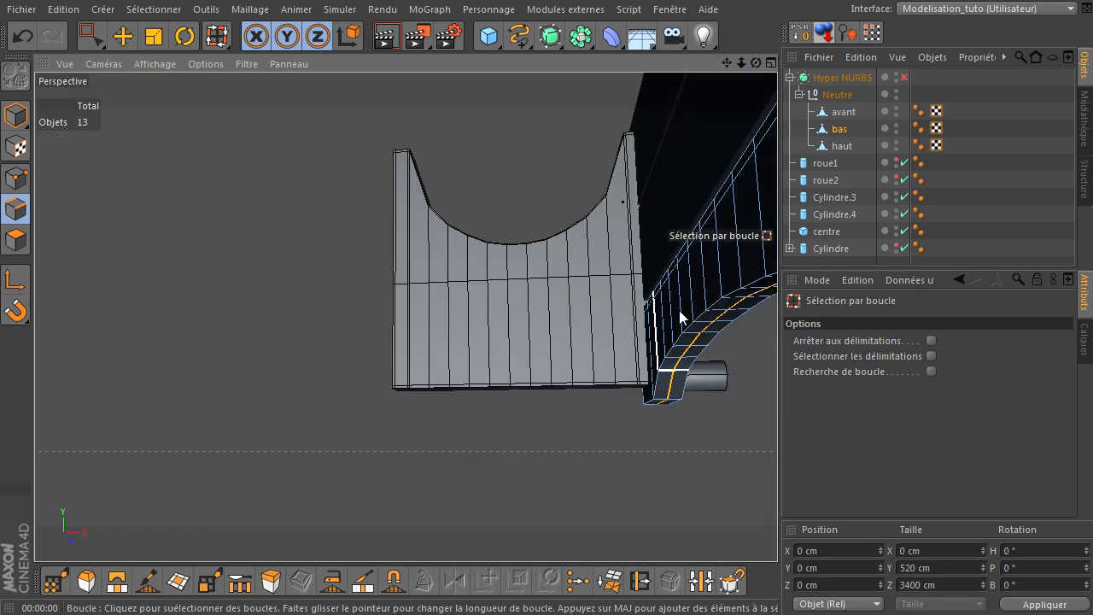
drag(756, 62, 777, 418)
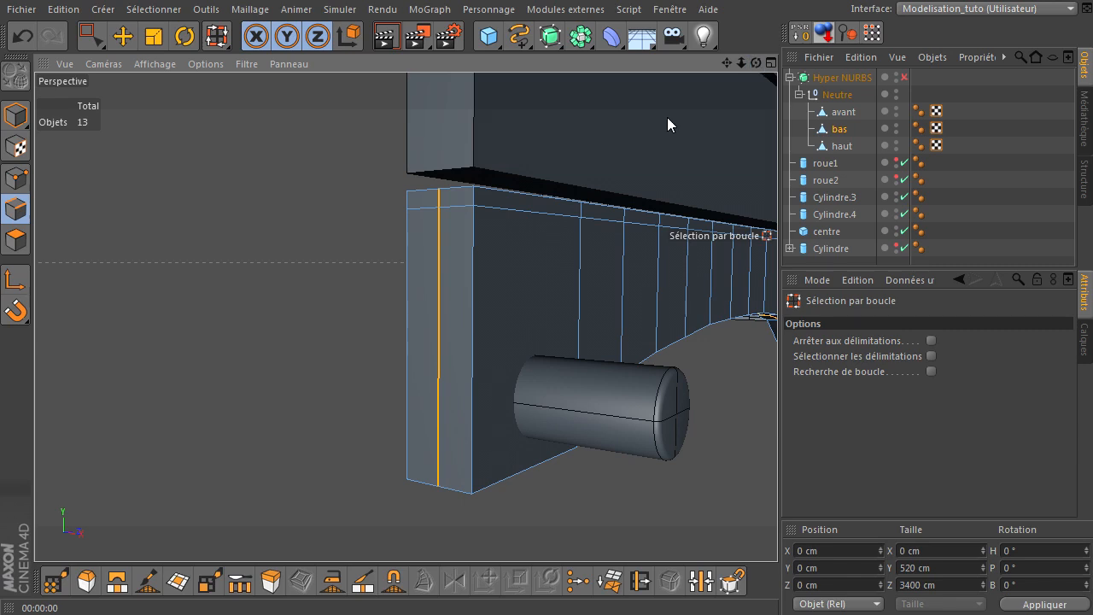
Bevel the selected edge loop with a 52 cm inner offset and turn the Hyper NURBS smoothing back on
key(m)
key(s)
drag(225, 333, 777, 418)
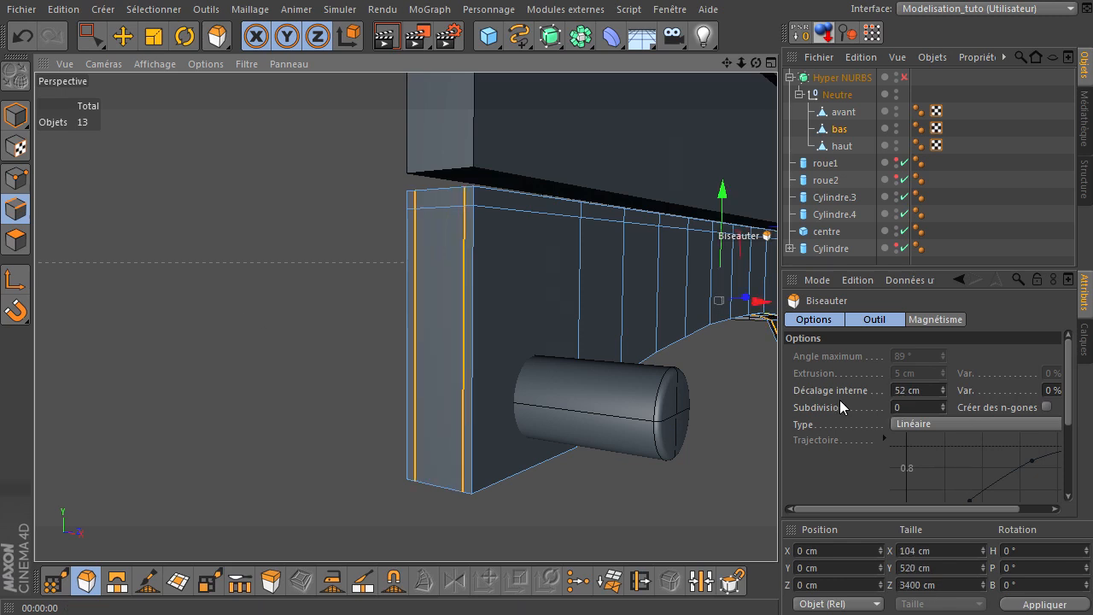
click(226, 236)
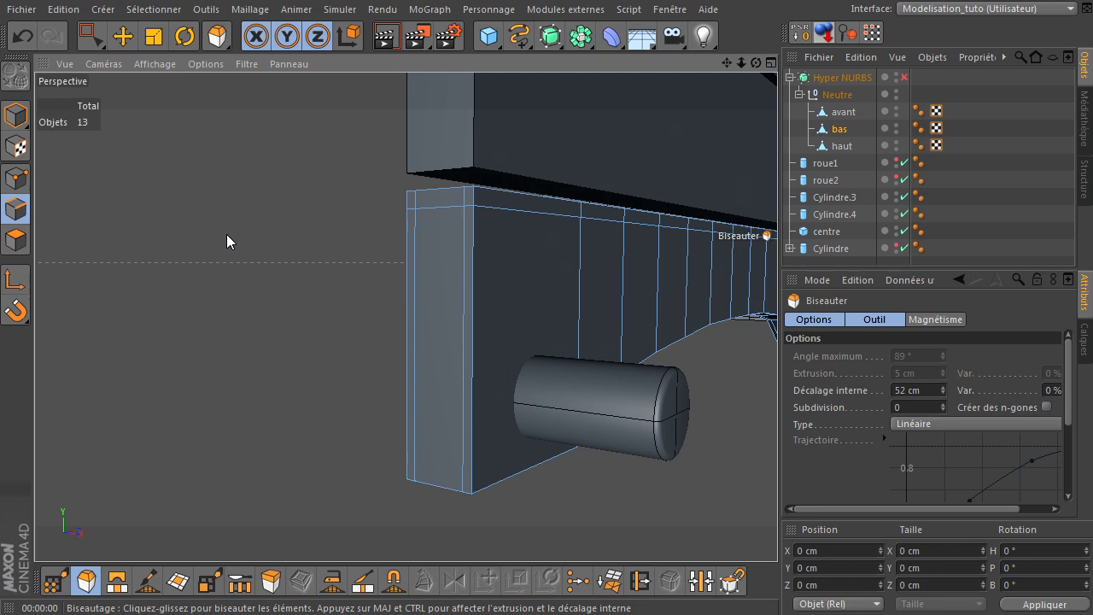
click(15, 240)
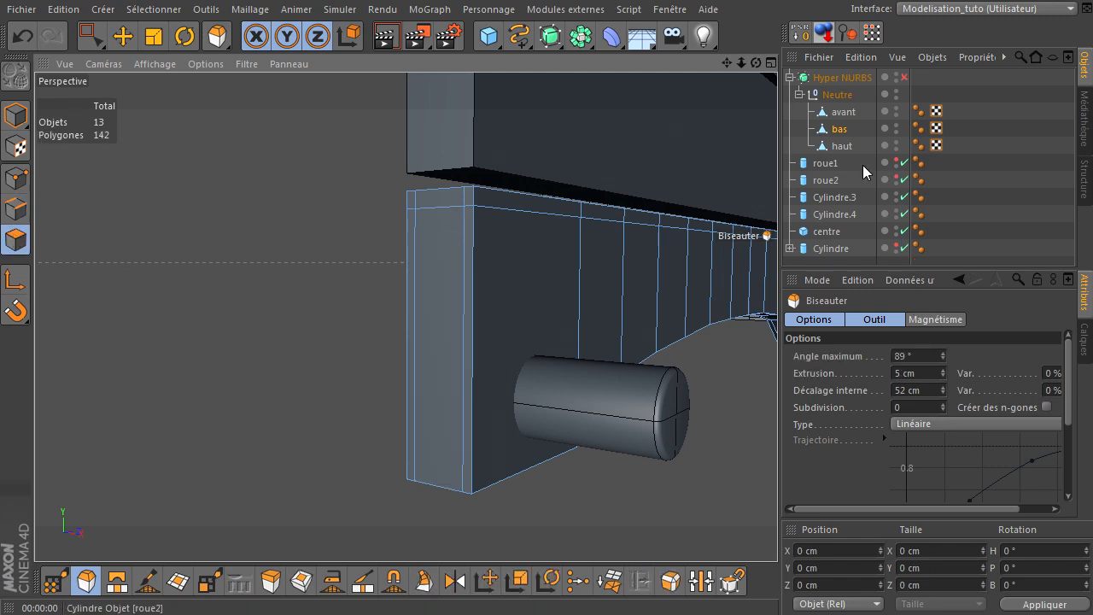
click(904, 78)
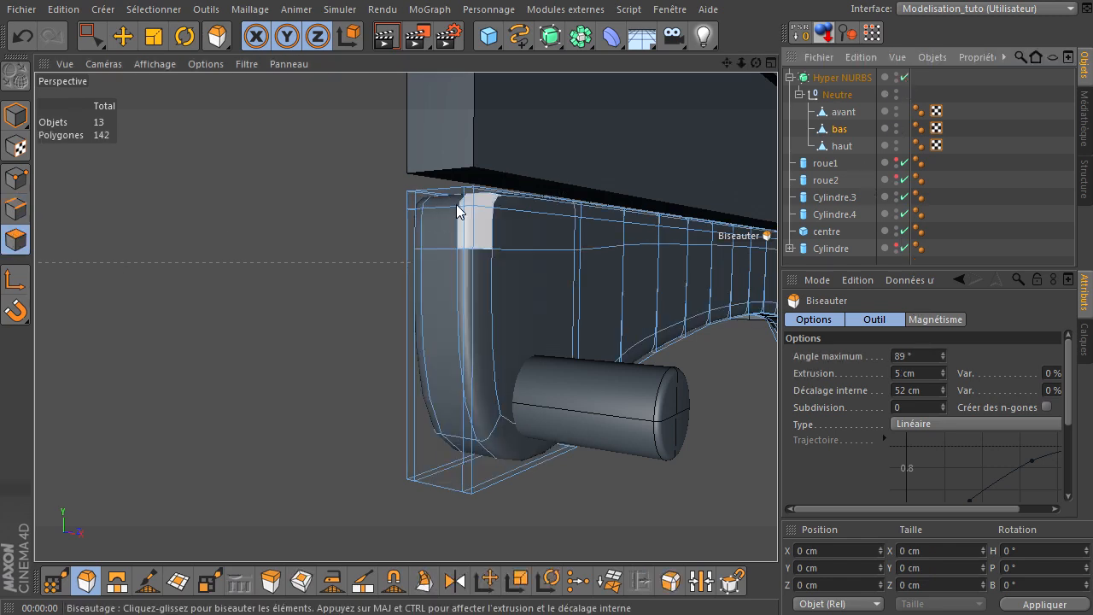
Add a Boucle knife cut lengthwise around the bas part, close to its lower edge
drag(756, 61, 690, 63)
key(k)
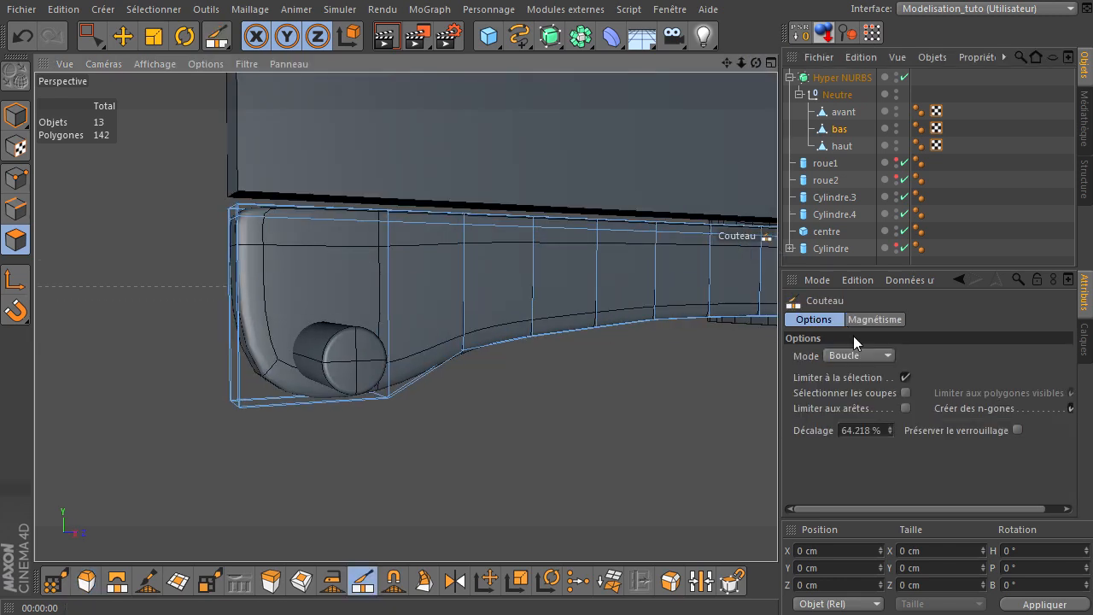
click(206, 392)
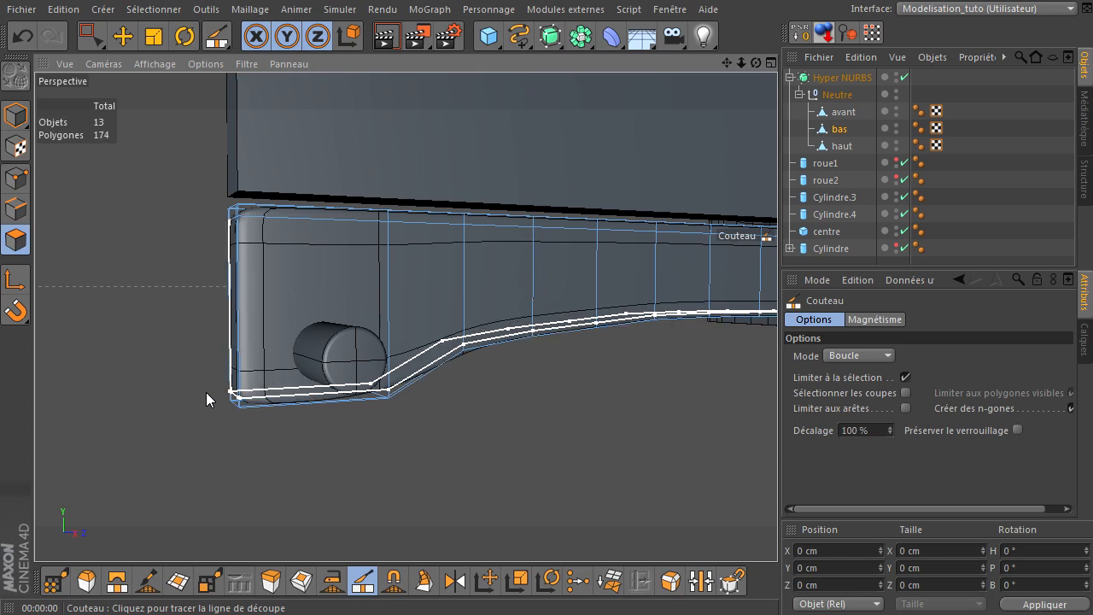
Cut the bas part close to its rear end with the Knife in Plan mode on the X-Y plane
drag(757, 61, 777, 419)
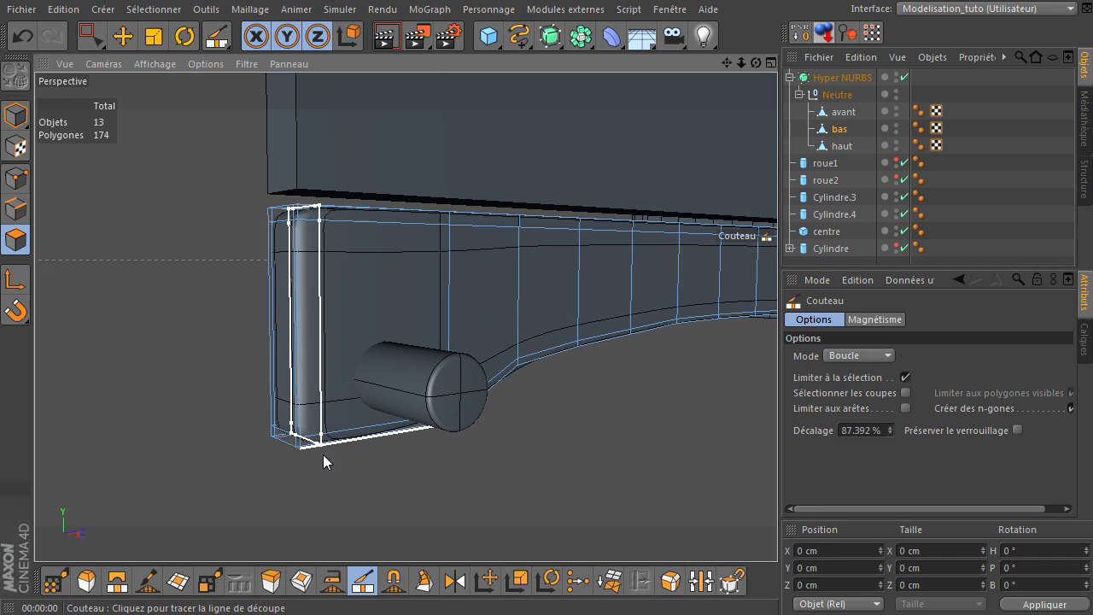
click(861, 353)
click(857, 352)
click(853, 354)
click(845, 407)
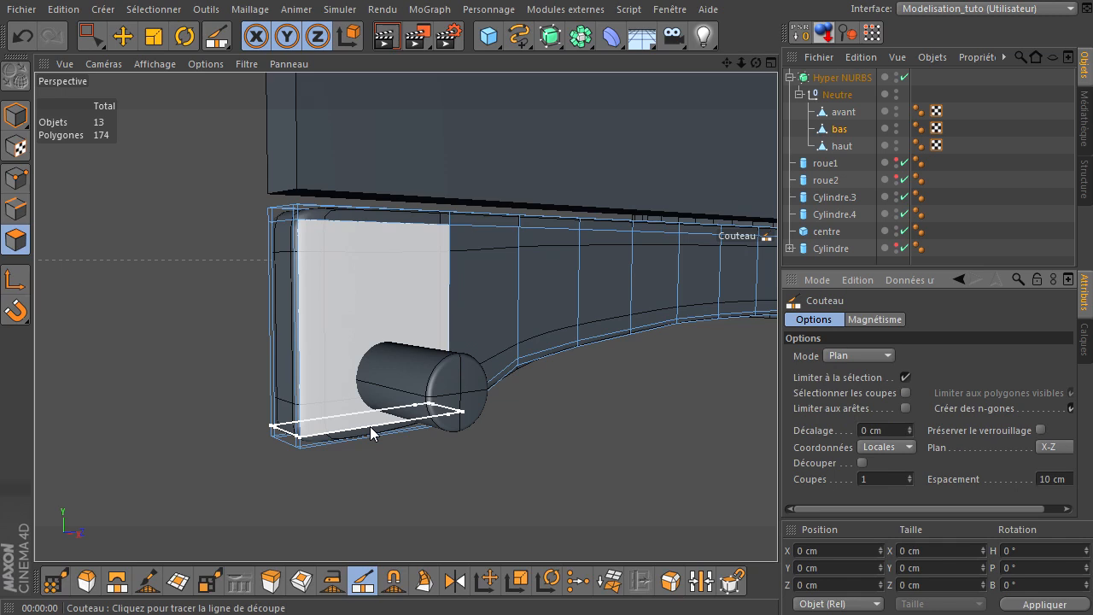
click(1048, 446)
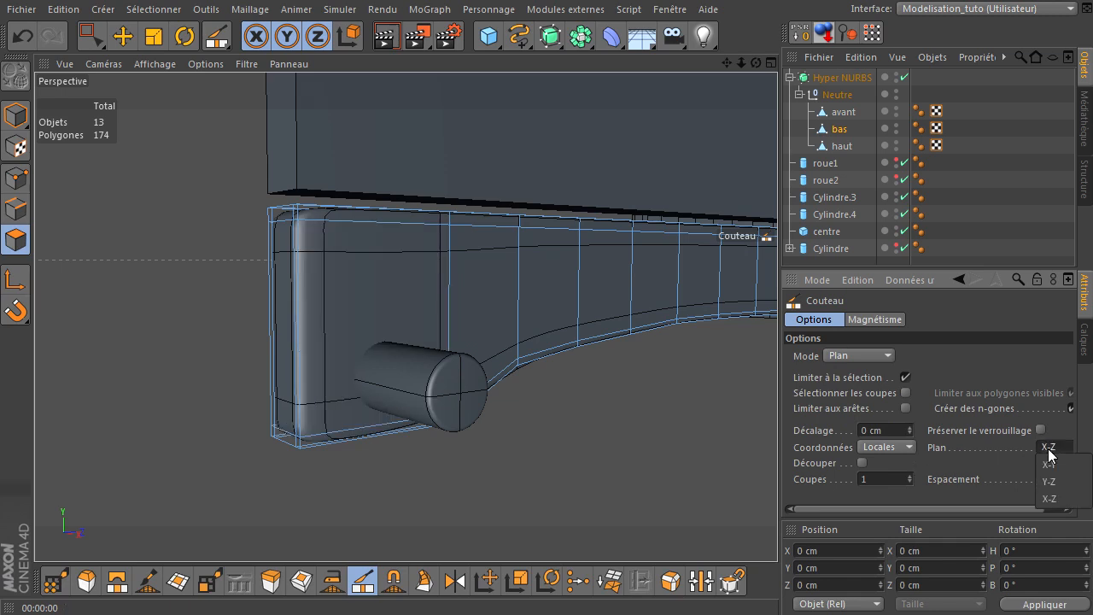
click(1049, 465)
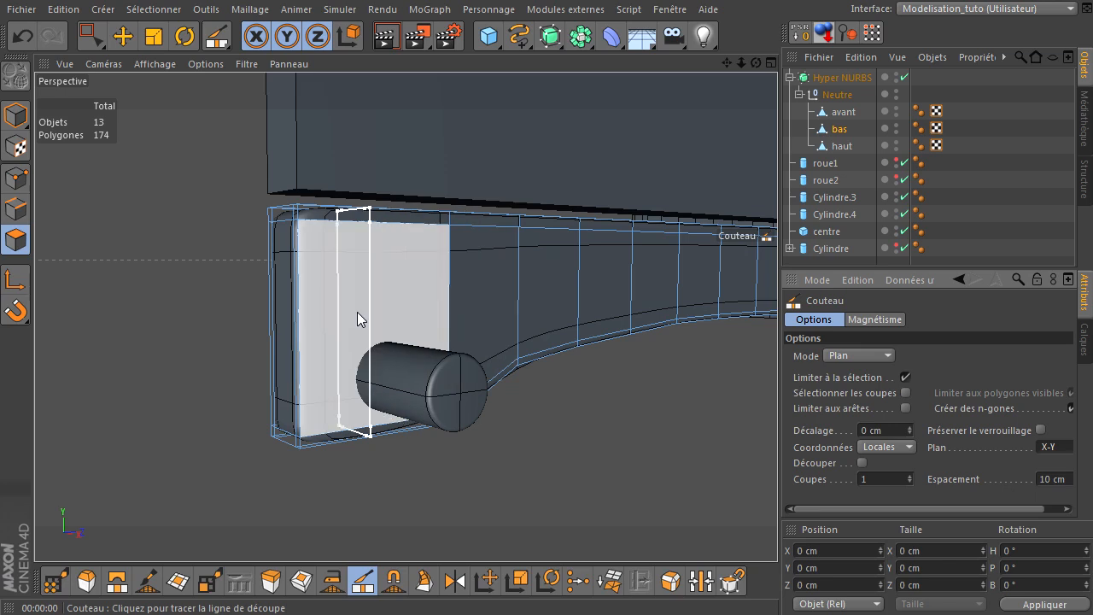
scroll(306, 292, up, 4)
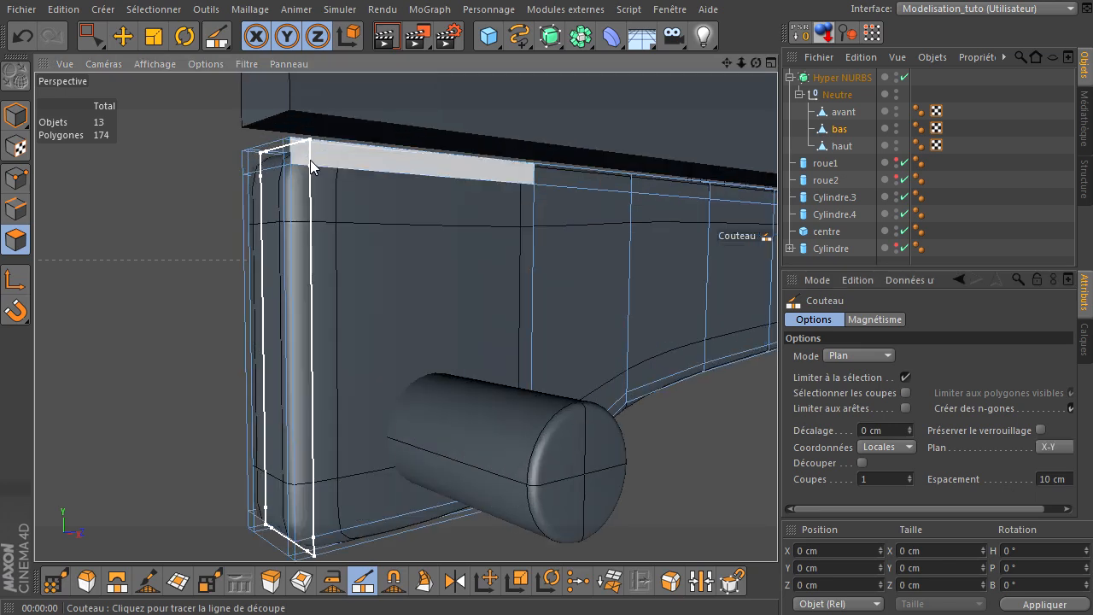
click(310, 535)
scroll(368, 439, down, 5)
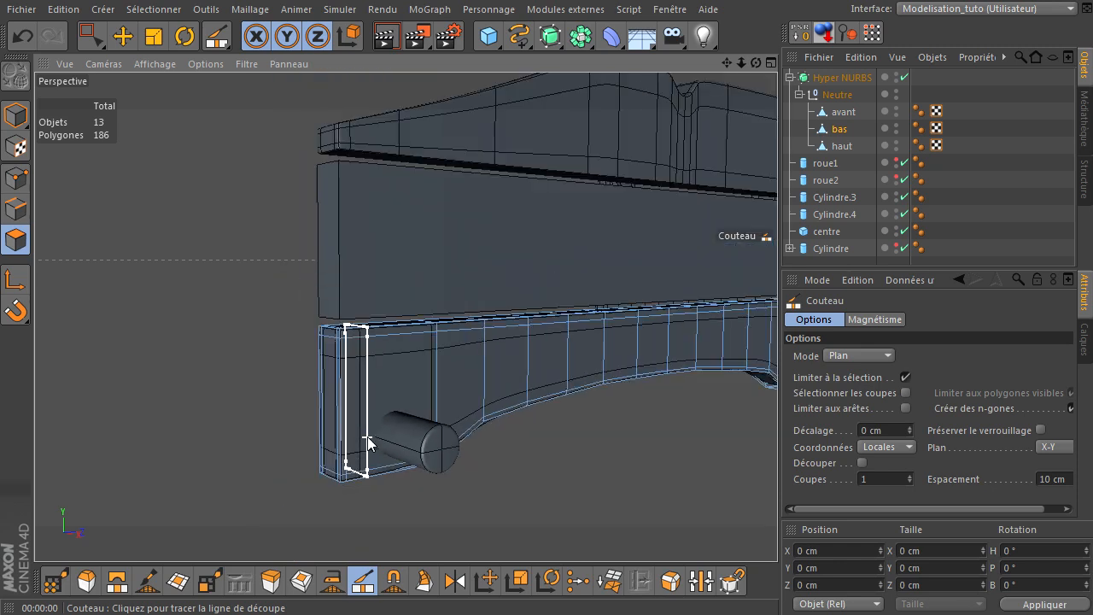
Add a matching X-Y plane knife cut close to the front end of the bas part
drag(754, 64, 768, 424)
drag(727, 64, 772, 413)
drag(756, 63, 769, 419)
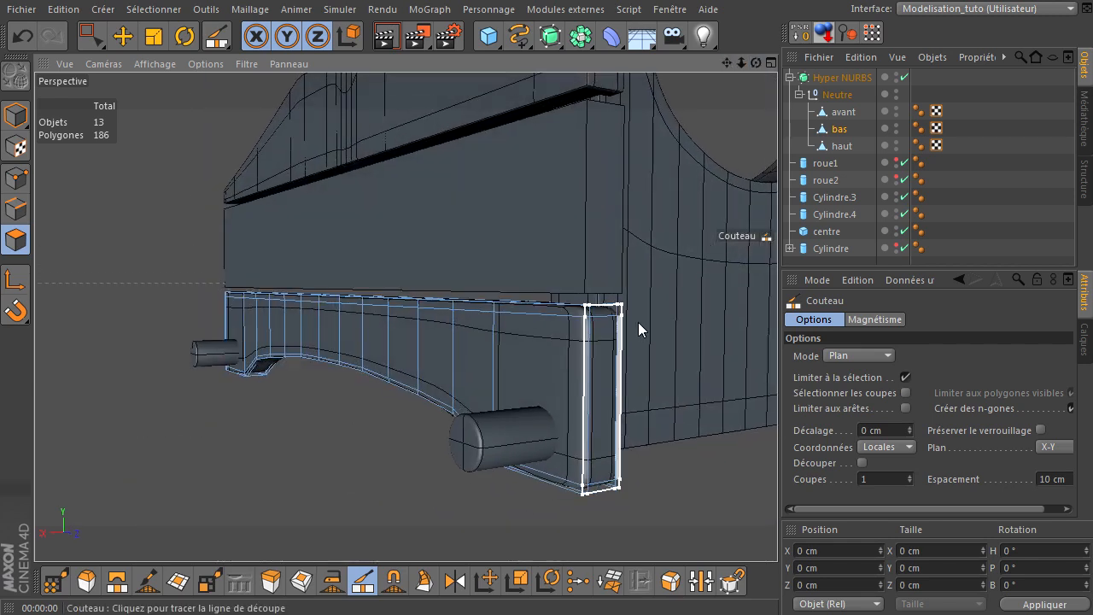
scroll(595, 363, up, 3)
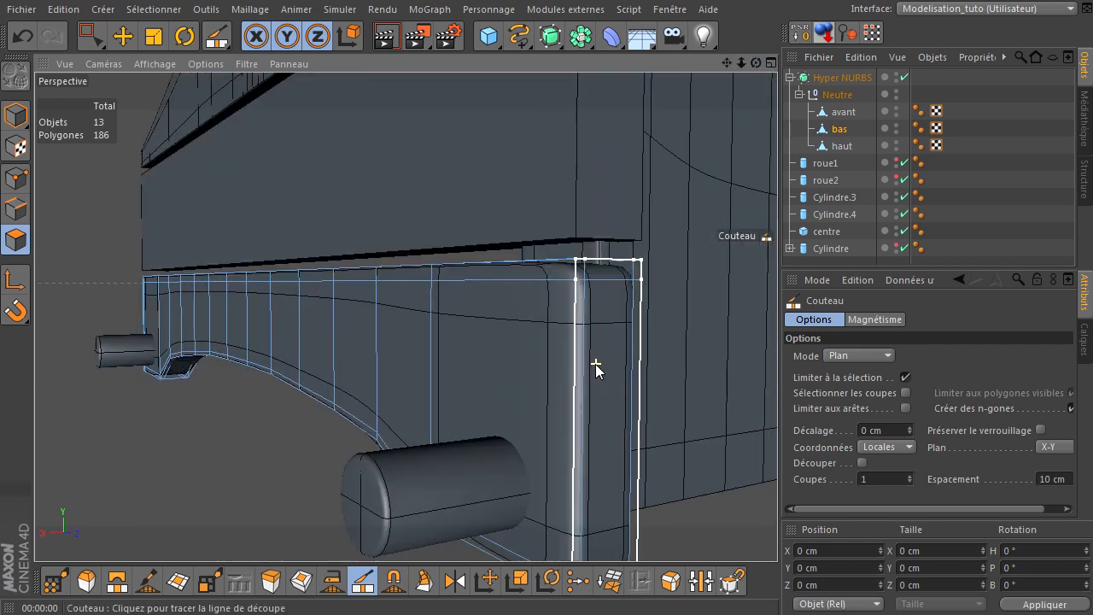
click(565, 289)
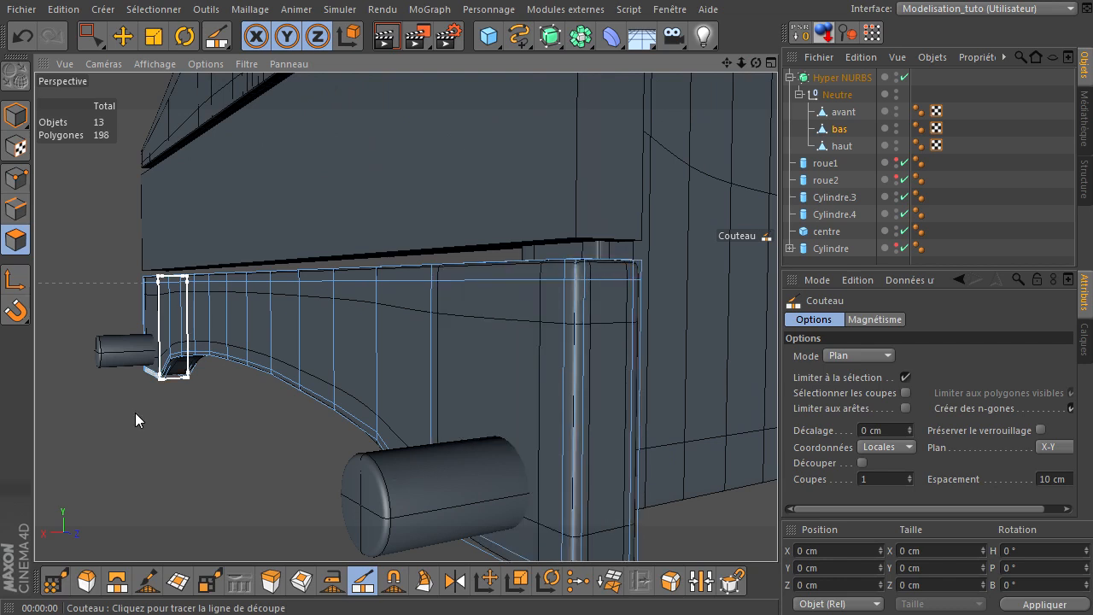
Switch to the selection brush and preview-render the whole carriage to check the side parts' edges
scroll(136, 416, down, 5)
drag(91, 36, 171, 49)
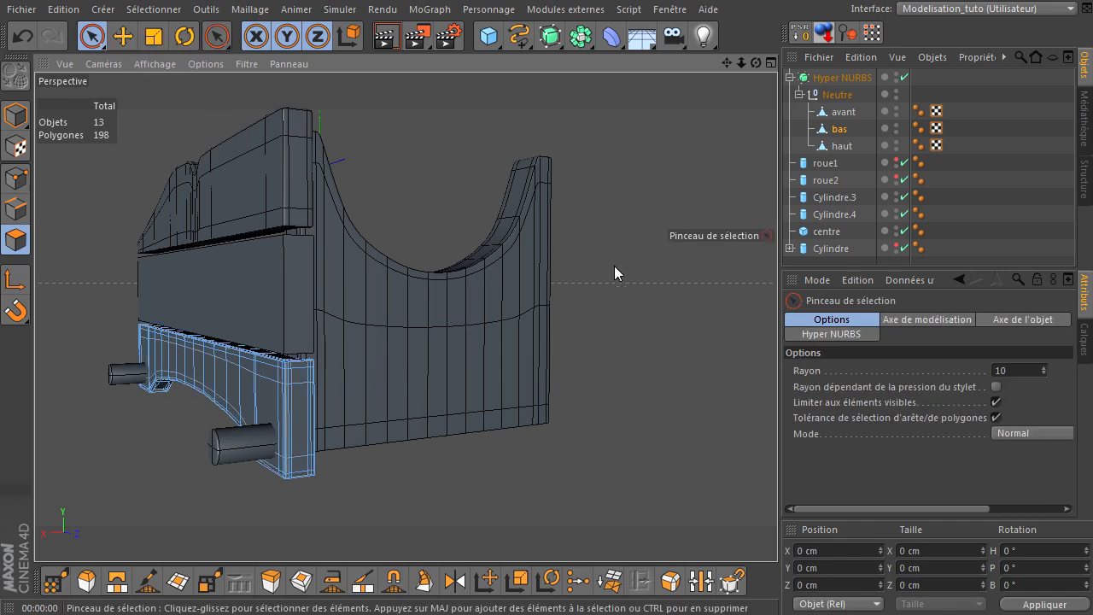
scroll(615, 266, down, 2)
mouse_move(777, 419)
mouse_down()
mouse_move(770, 429)
mouse_move(764, 420)
mouse_up()
click(381, 41)
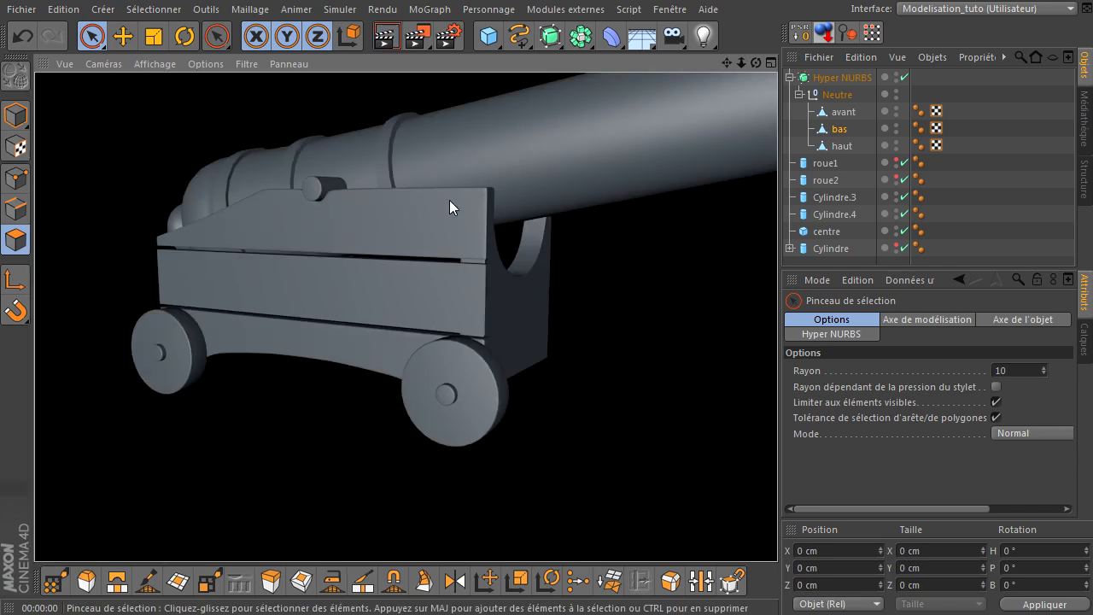
click(418, 307)
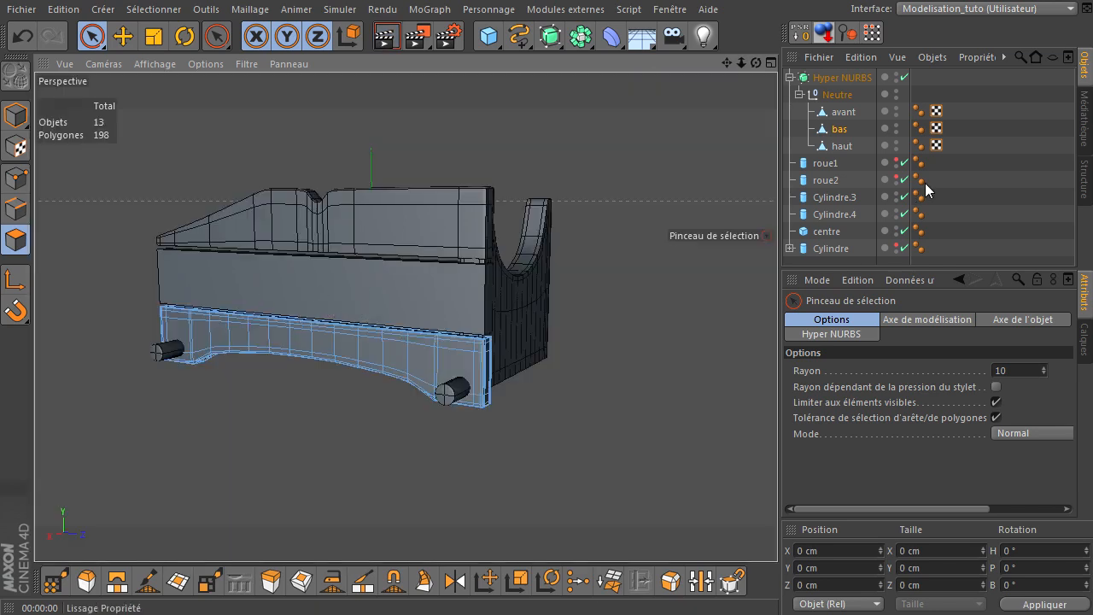
Enable Biseau on the centre cube and set its bevel radius to 10 cm
click(822, 233)
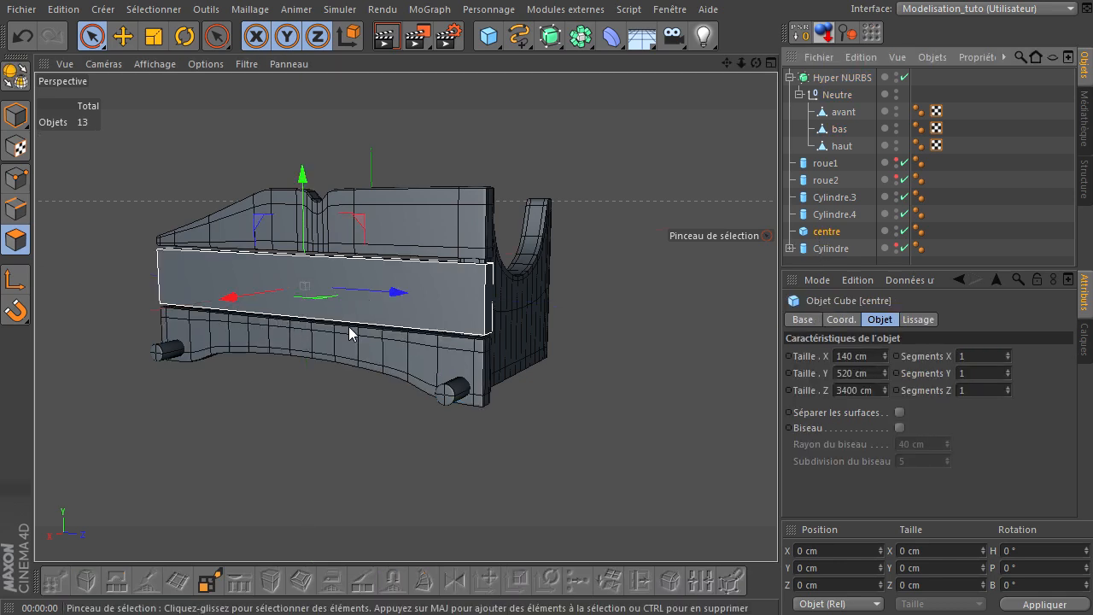
scroll(349, 333, up, 2)
scroll(349, 325, up, 1)
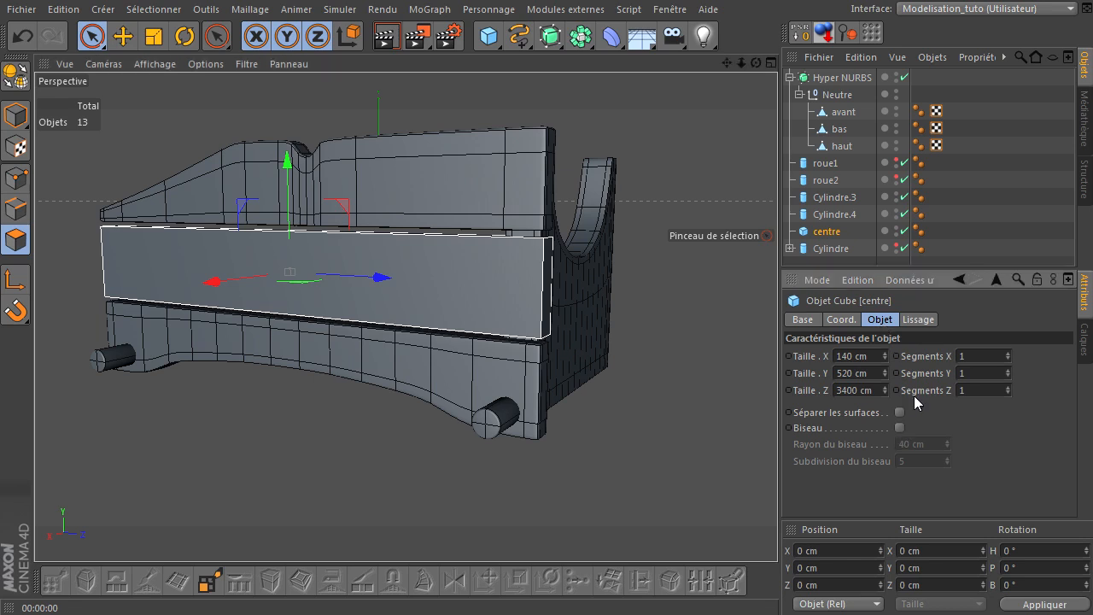
click(898, 427)
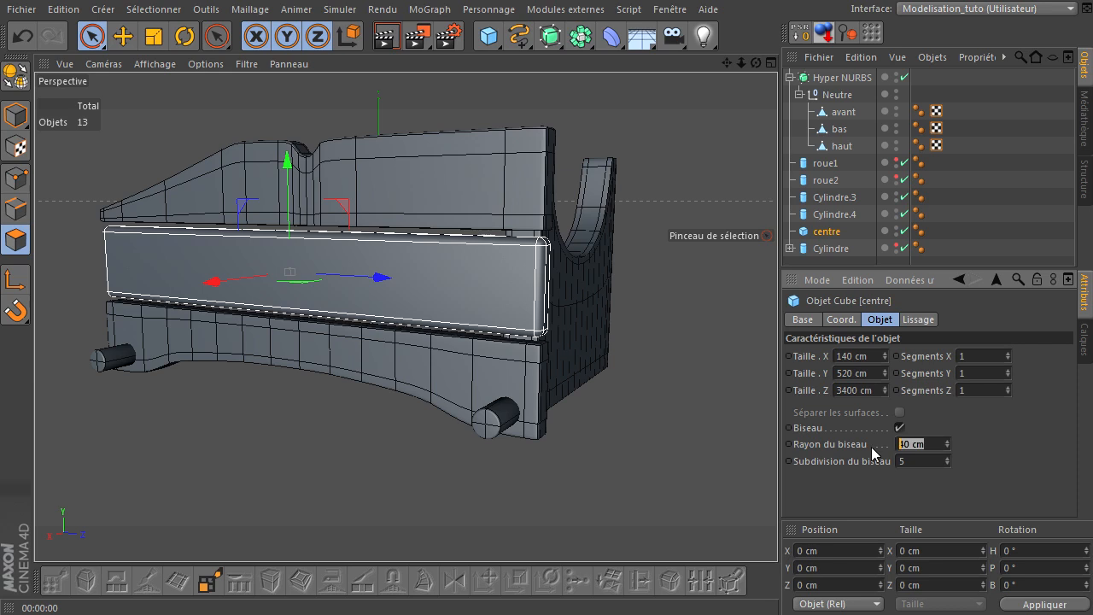
text(5)
key(Return)
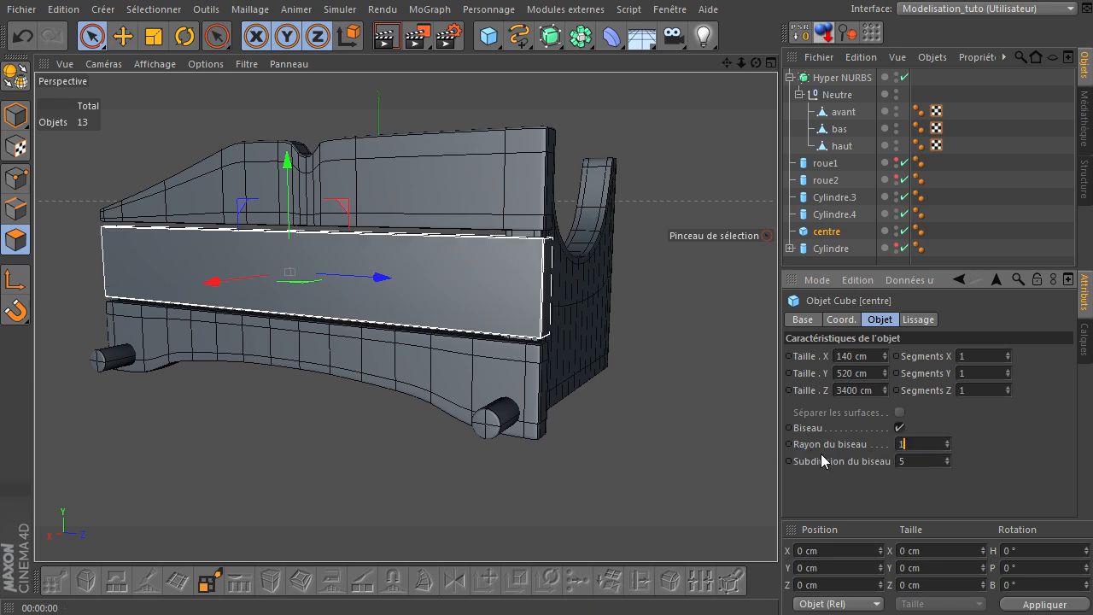
text(10)
key(Return)
Preview-render a close view of the centre plank's front end to check its bevelled edges
scroll(613, 330, up, 5)
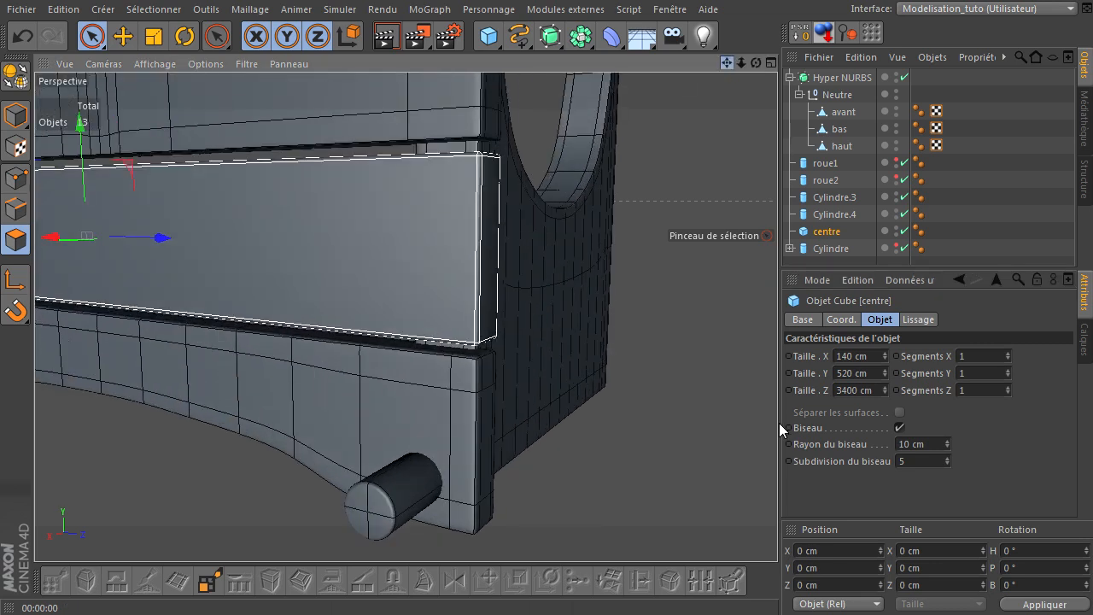
drag(779, 422, 776, 418)
click(380, 39)
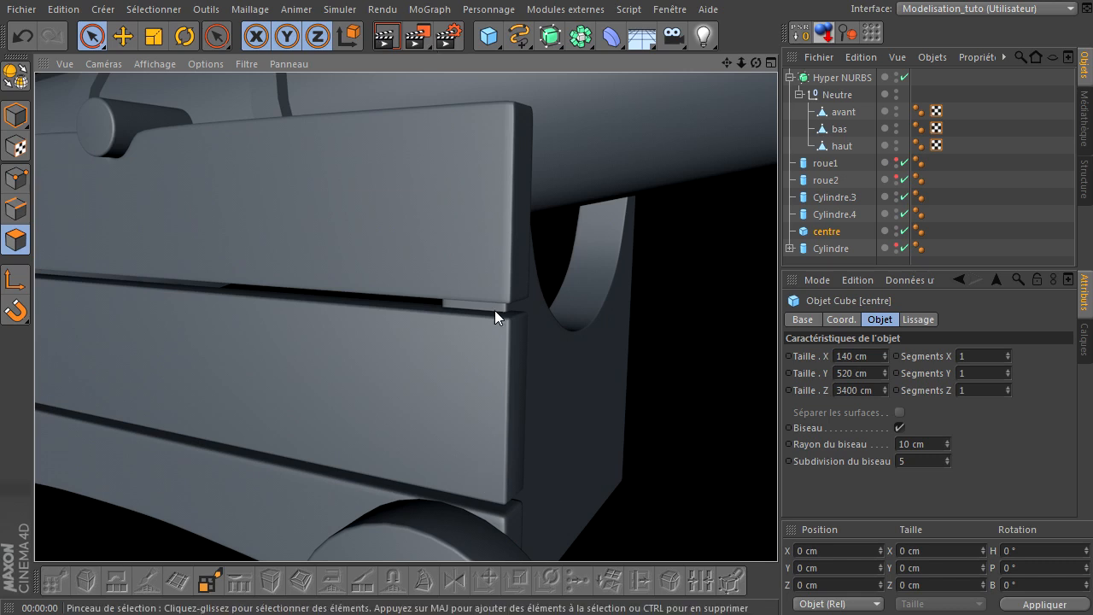
scroll(485, 390, down, 5)
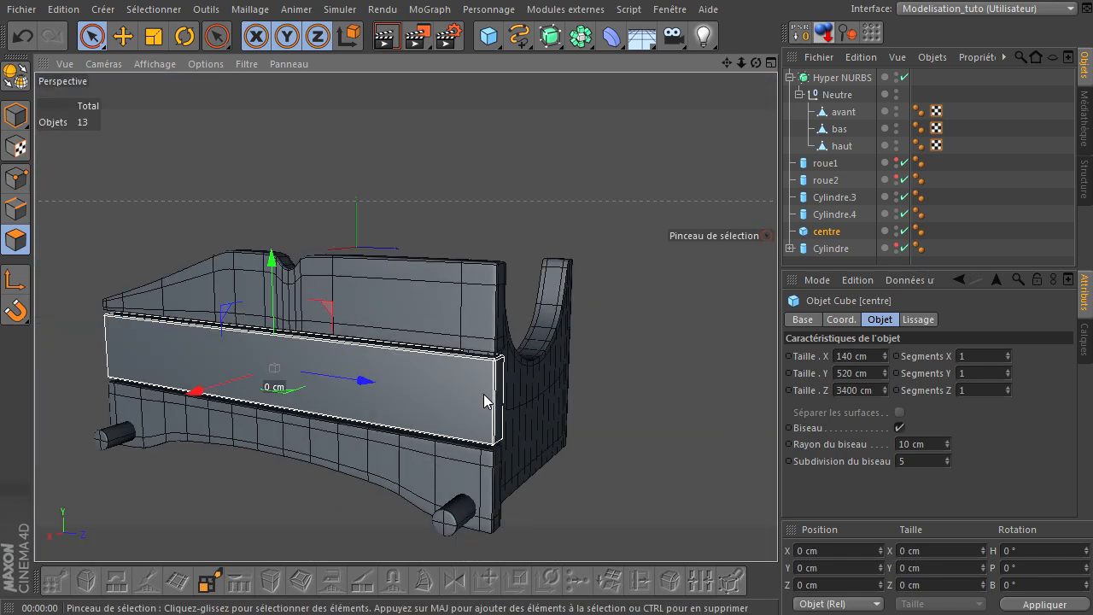
Examine the gaps between the haut, centre and bas parts from several angles and in the Droite view
drag(756, 62, 777, 418)
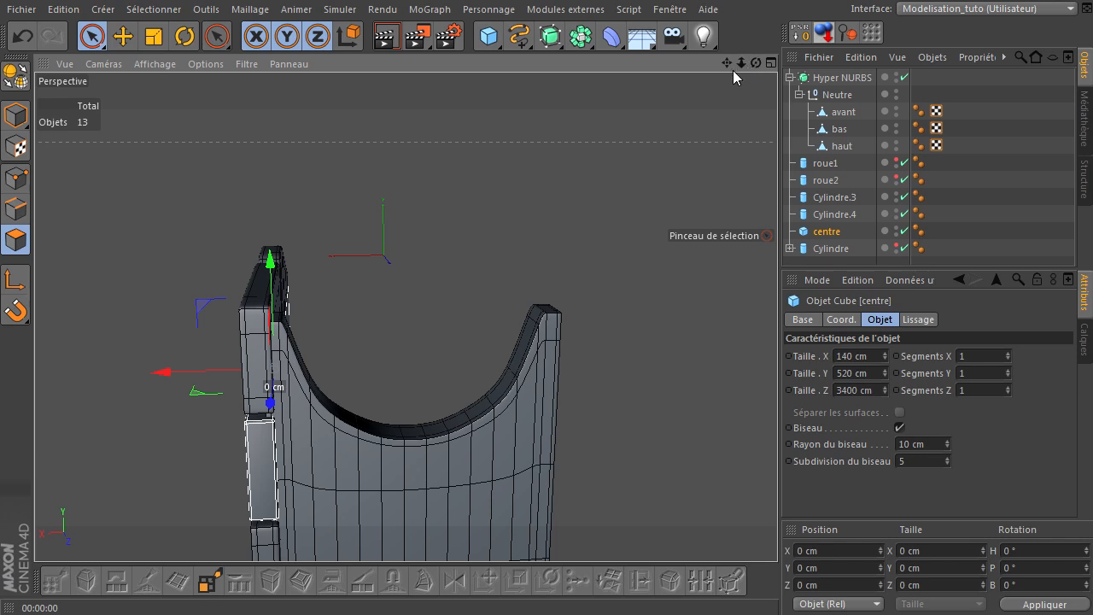
drag(726, 66, 649, 270)
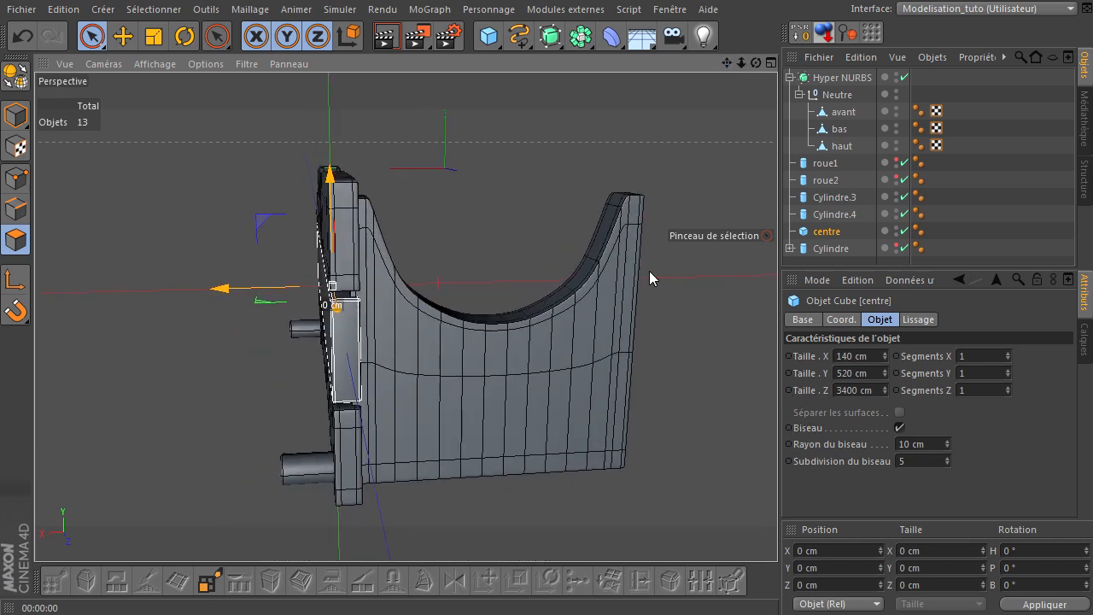
drag(777, 419, 777, 418)
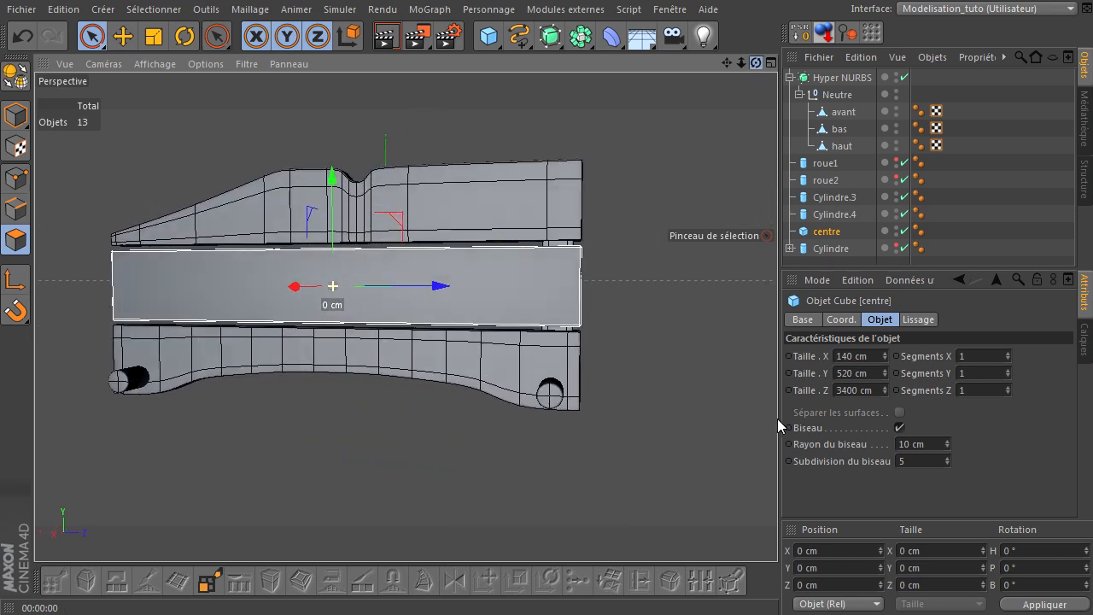
scroll(373, 295, up, 2)
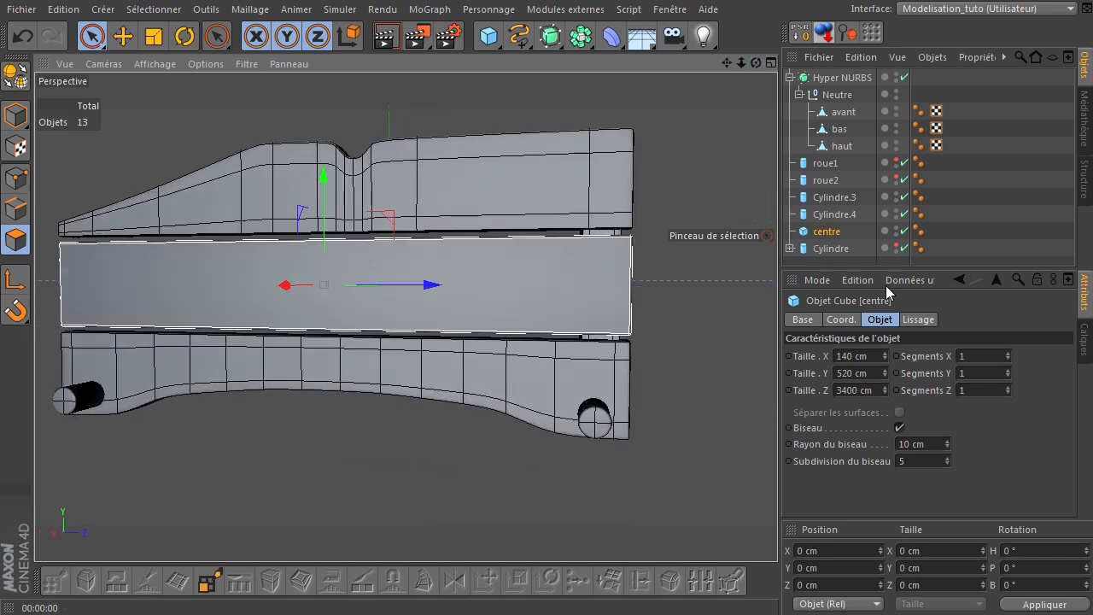
middle_click(386, 353)
middle_click(258, 469)
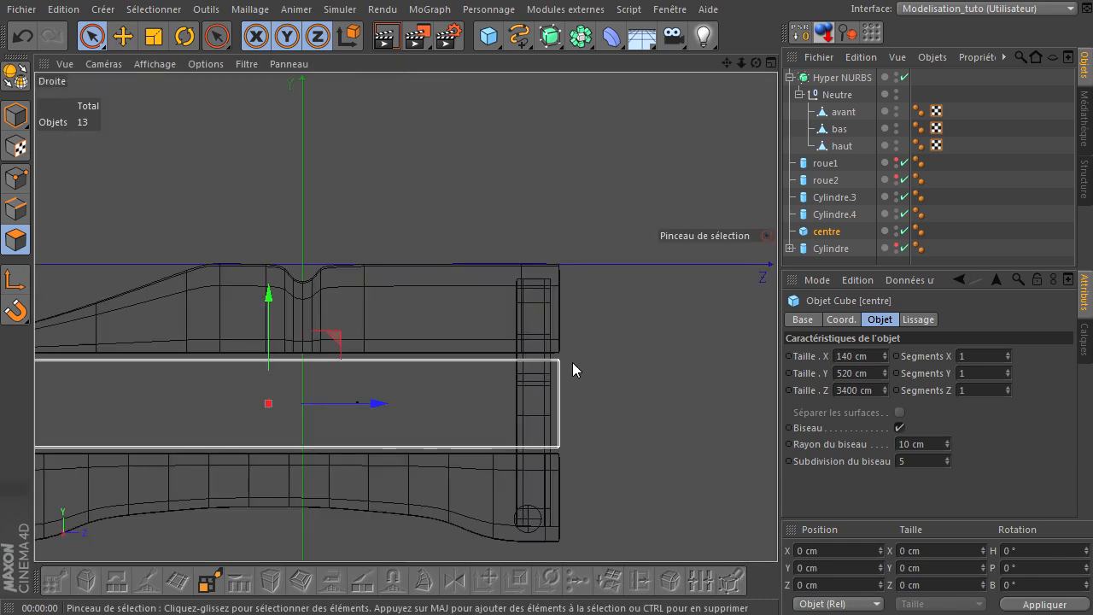
drag(724, 64, 778, 418)
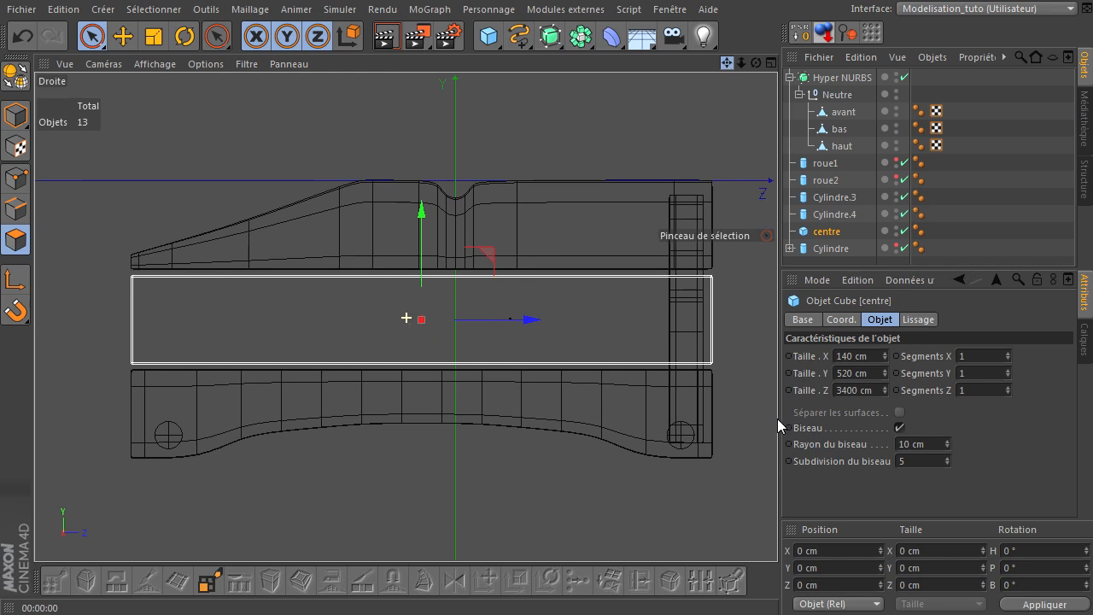
scroll(434, 358, up, 2)
scroll(435, 369, up, 1)
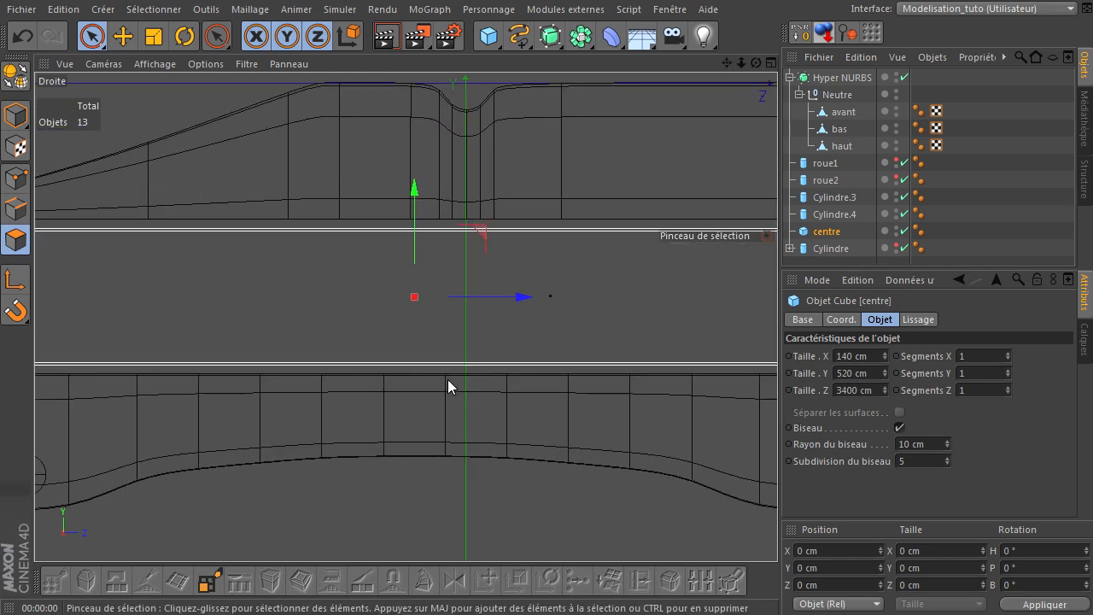
drag(726, 63, 780, 418)
drag(541, 196, 538, 197)
scroll(103, 393, up, 4)
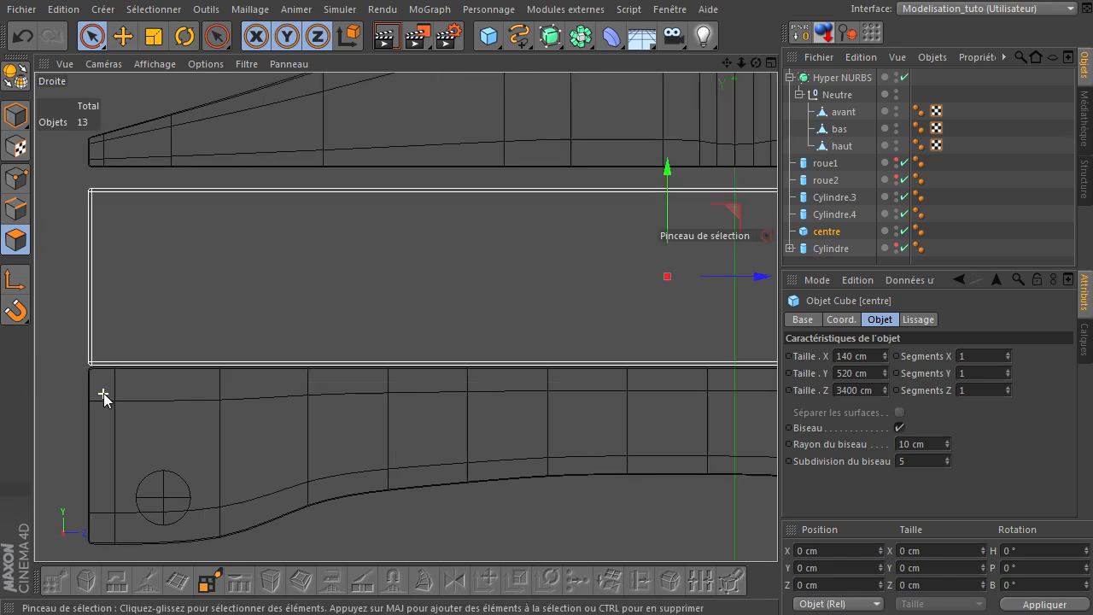
scroll(80, 377, down, 2)
scroll(80, 377, down, 1)
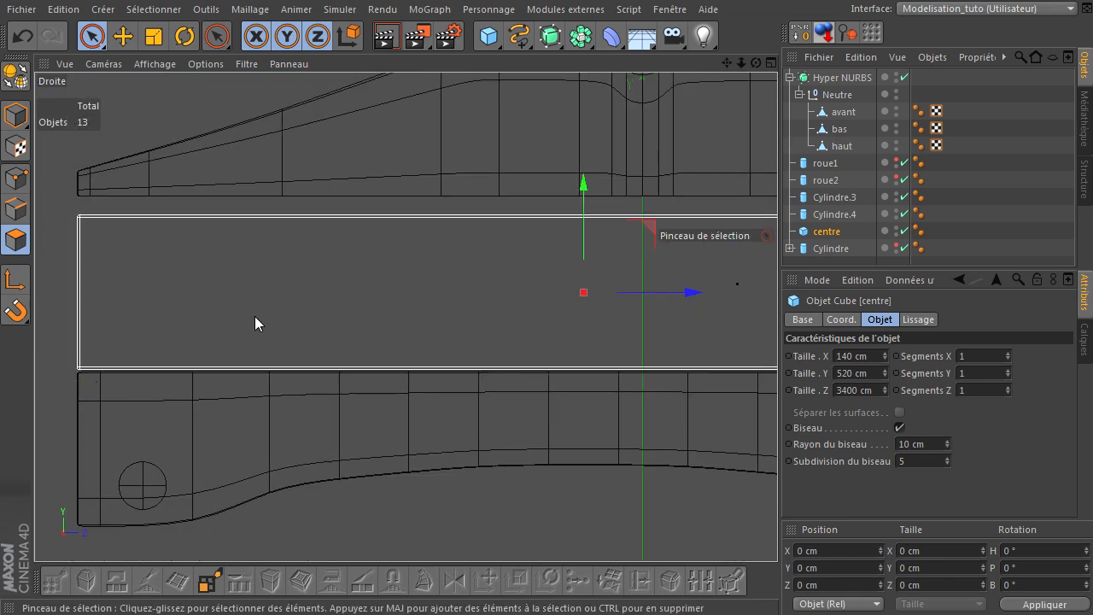
Lower the haut part as a whole object to about Y 497.8 cm, leaving only a thin gap above the centre plank
click(841, 147)
drag(726, 63, 782, 421)
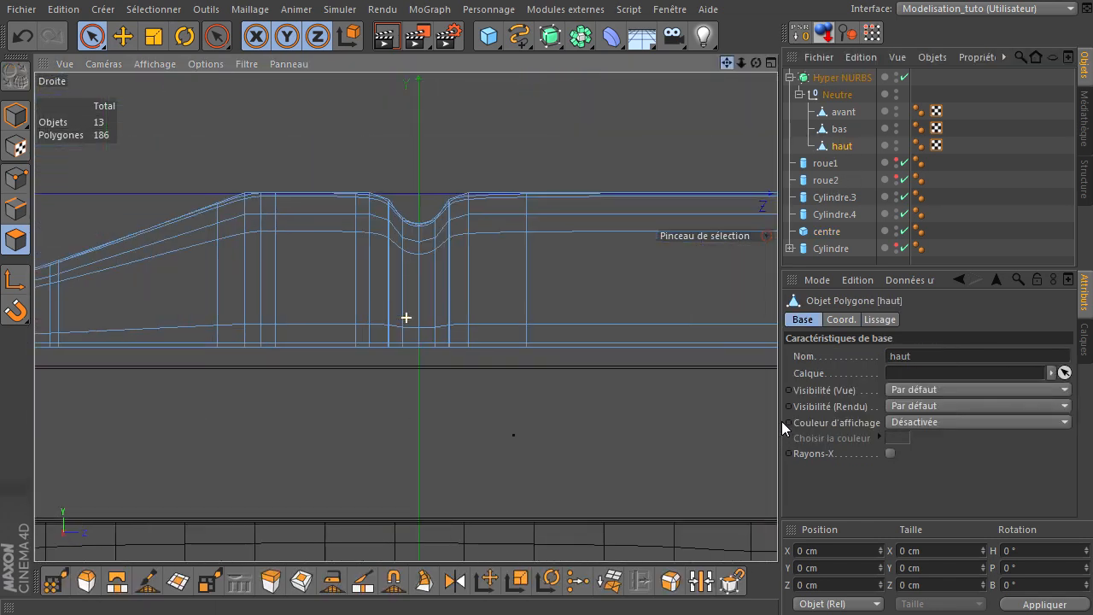
scroll(537, 458, down, 6)
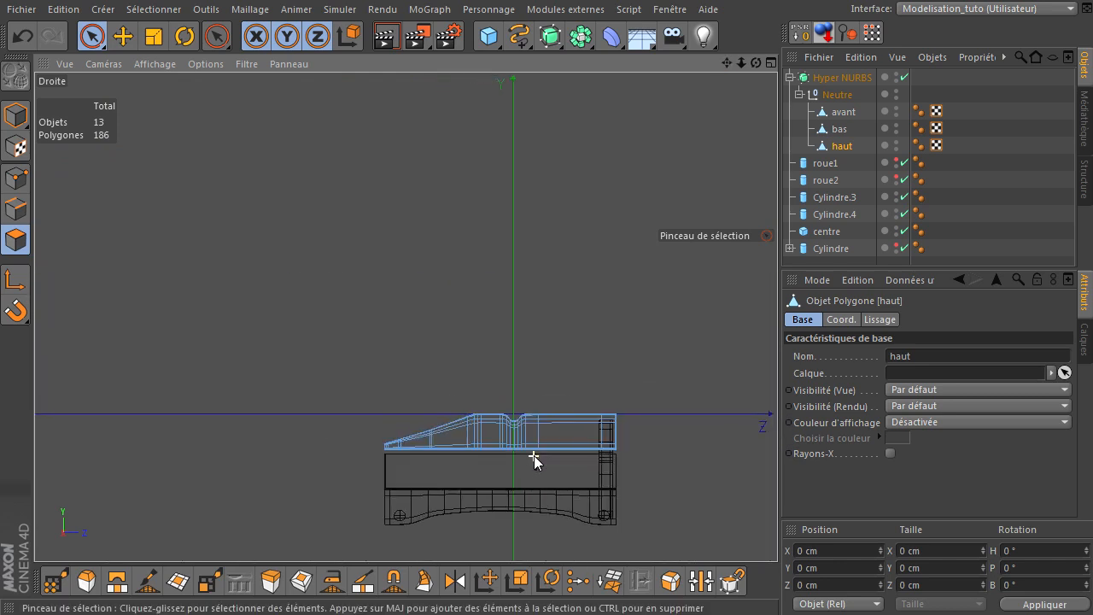
scroll(535, 461, down, 2)
drag(775, 413, 661, 419)
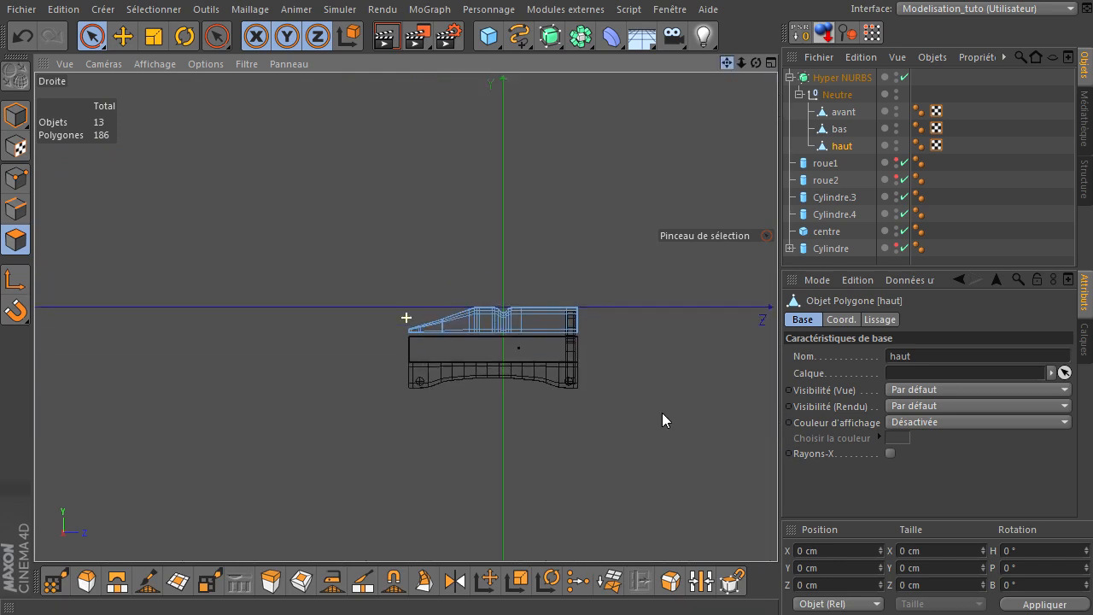
click(15, 116)
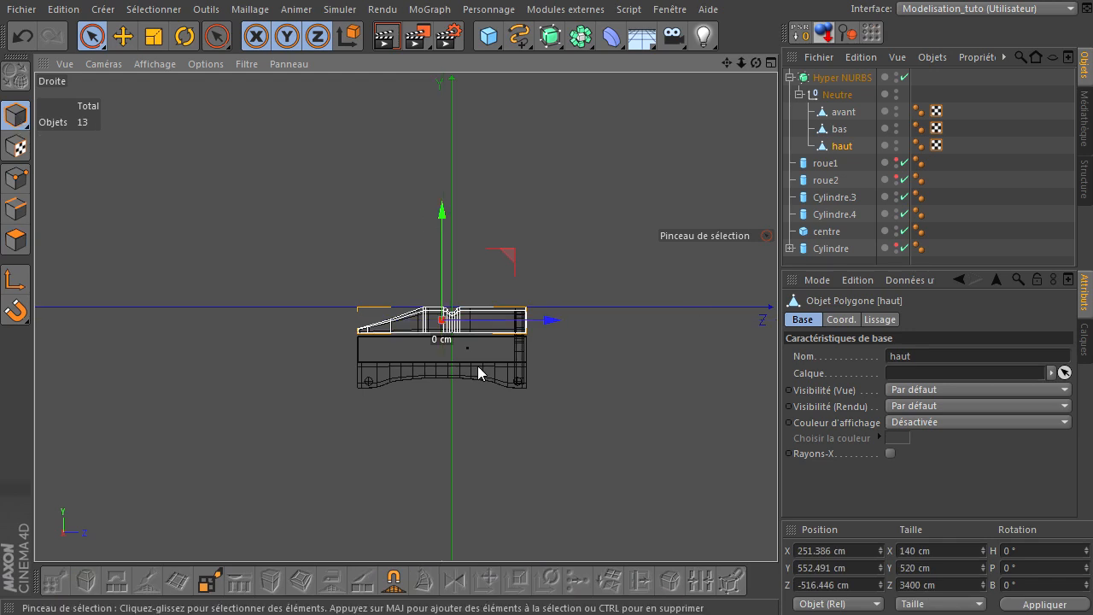
scroll(414, 366, up, 6)
scroll(413, 366, up, 3)
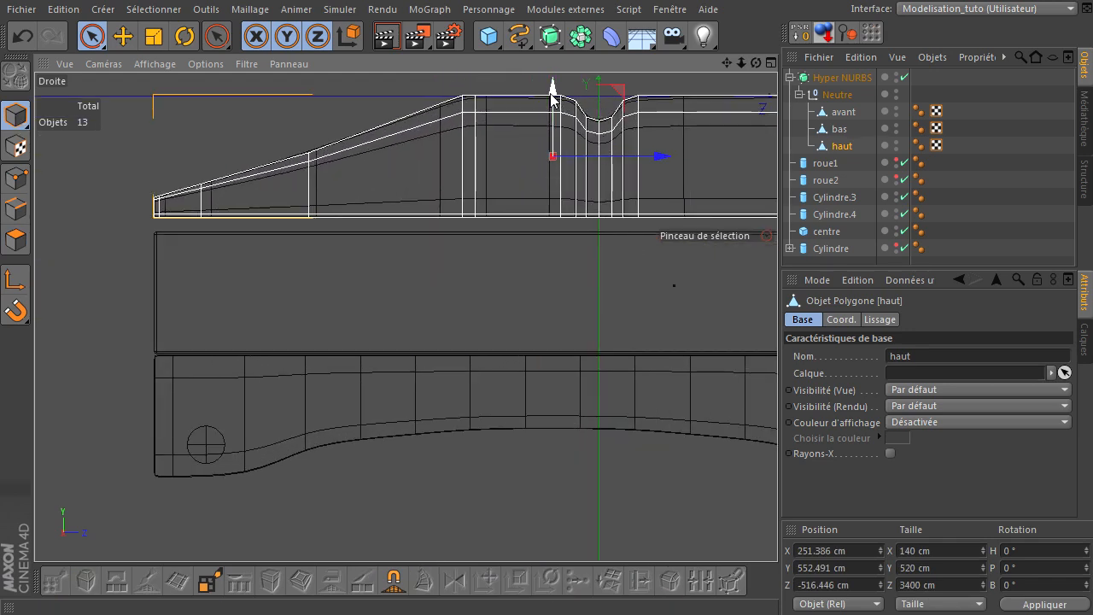
drag(551, 97, 544, 108)
scroll(154, 261, up, 4)
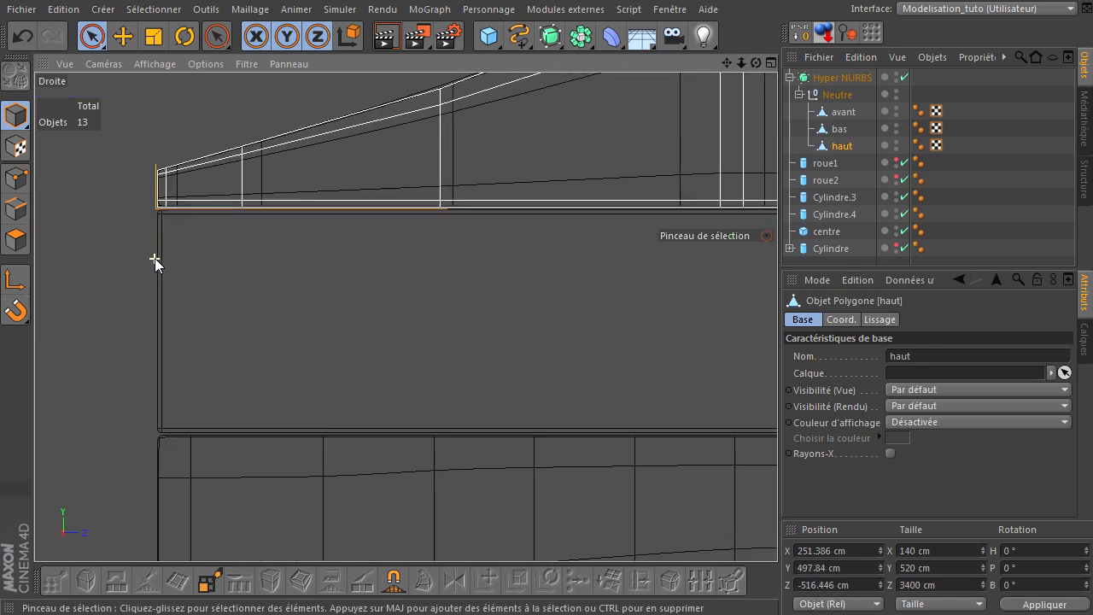
click(132, 265)
scroll(130, 274, down, 5)
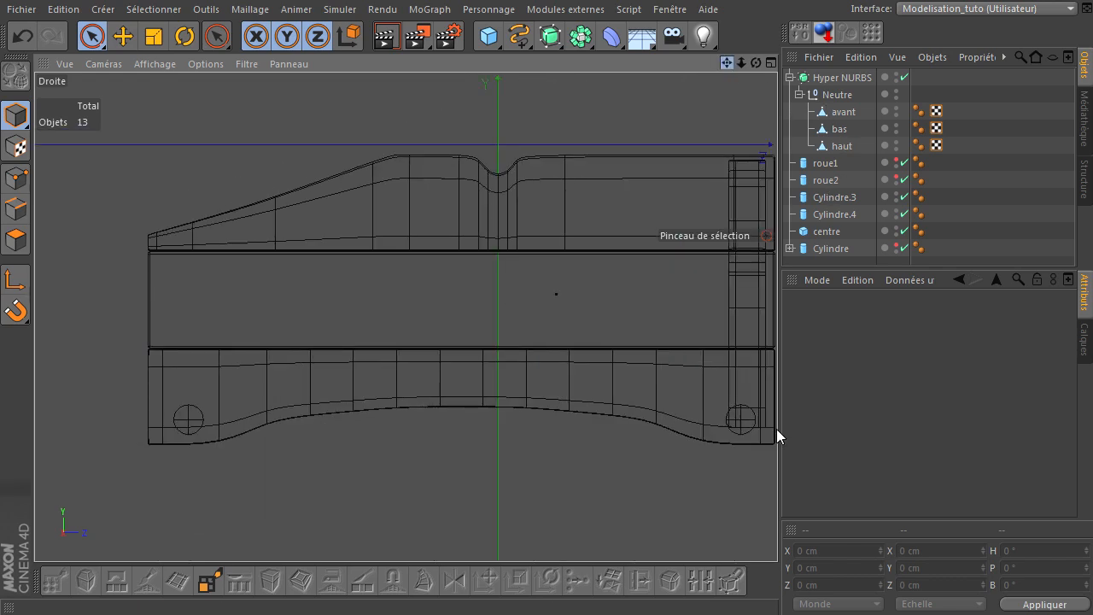
drag(728, 62, 642, 154)
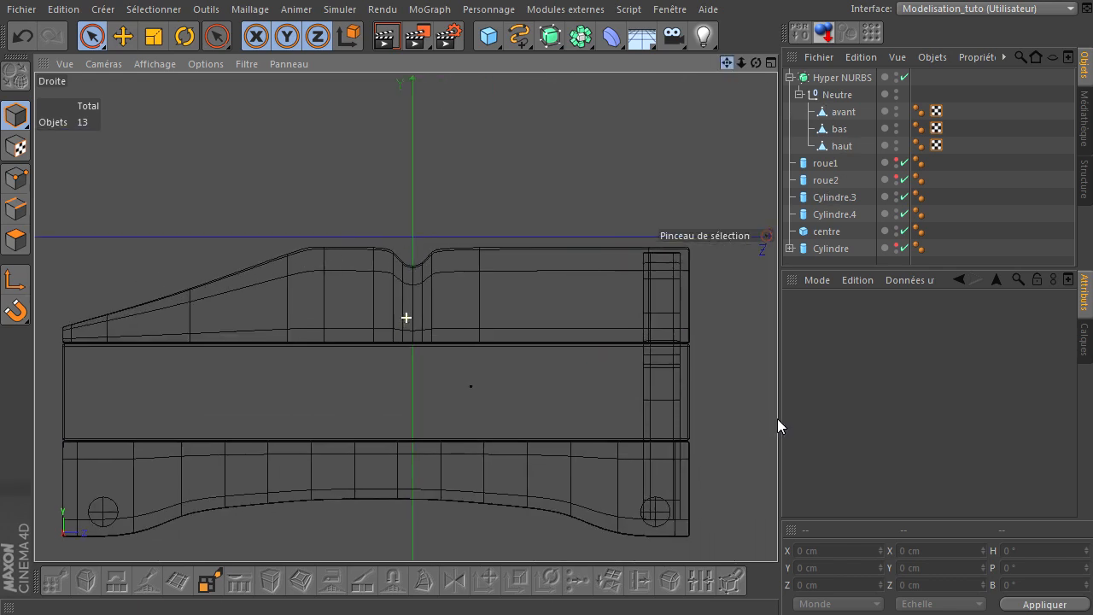
Show the cannon's Cylindre in the view, try to move it along its own tilted axis, and undo that move
click(895, 244)
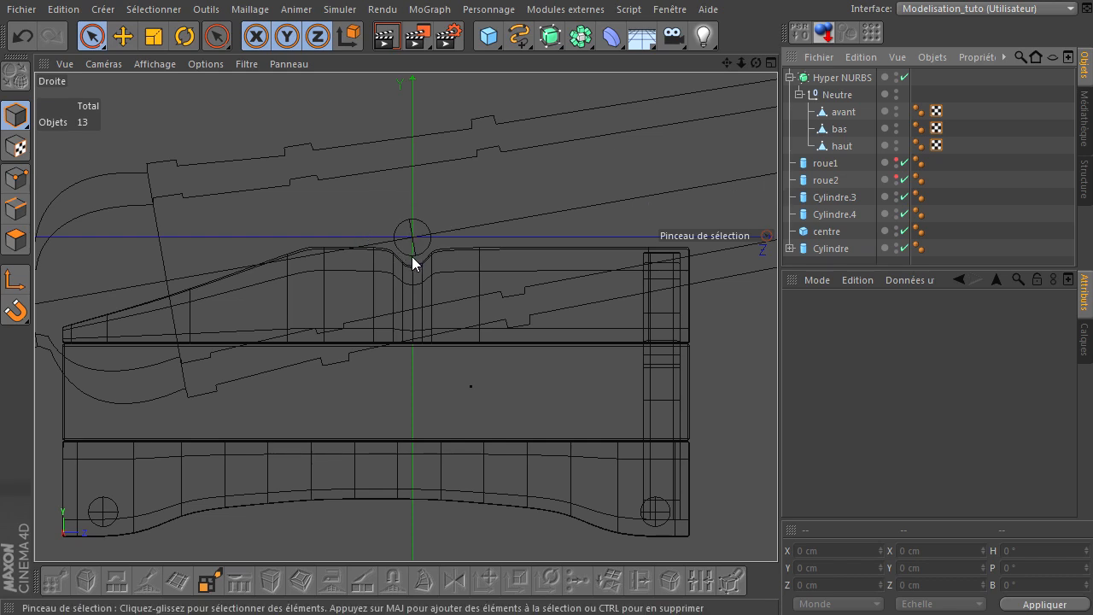
click(821, 247)
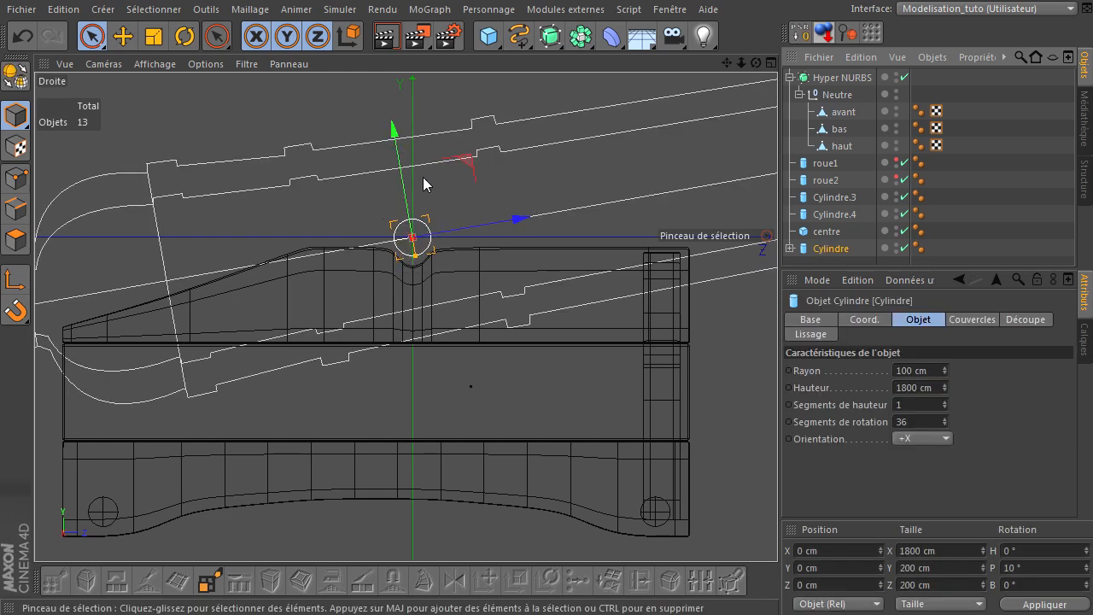
mouse_move(391, 124)
mouse_down()
mouse_move(418, 214)
mouse_move(420, 156)
mouse_move(404, 126)
mouse_up()
click(24, 37)
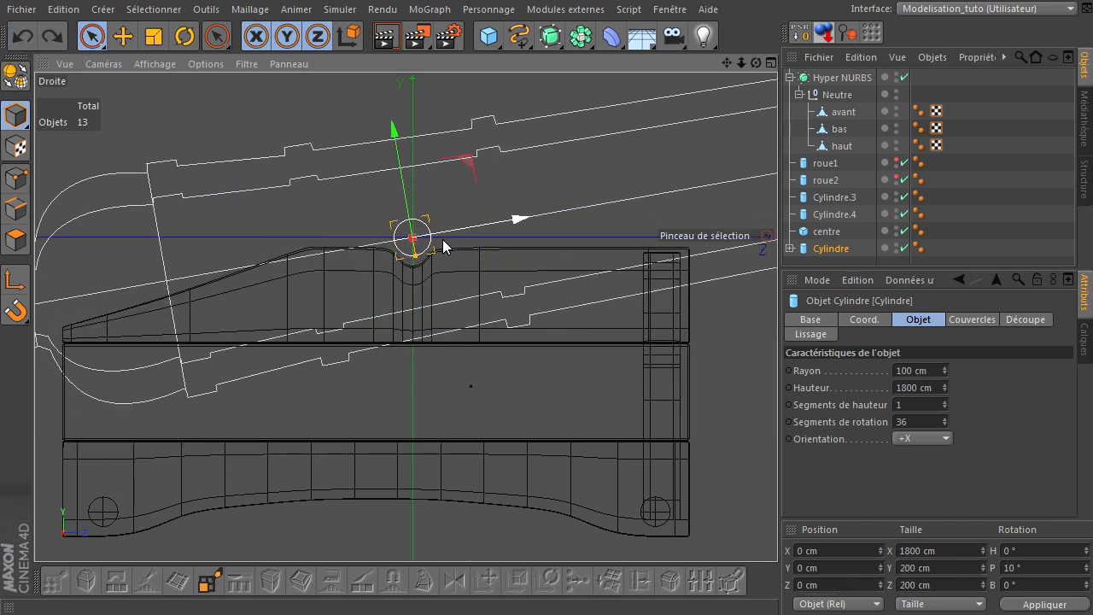
Lower the cannon's Cylindre along the world Y axis to about -43 cm so it rests in the haut notch, and restore object axes
click(350, 37)
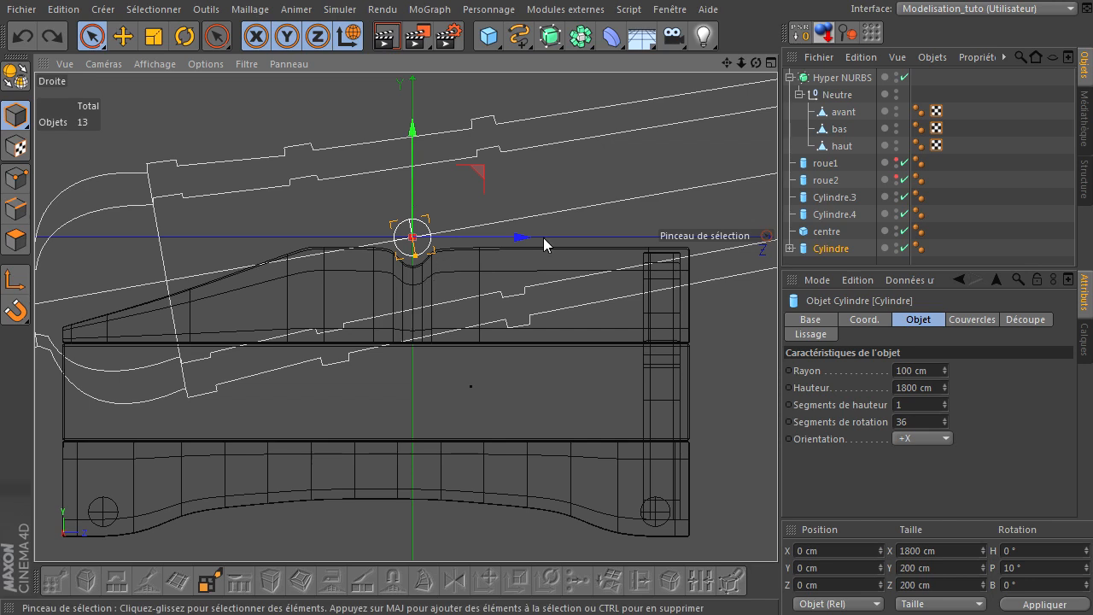
click(350, 37)
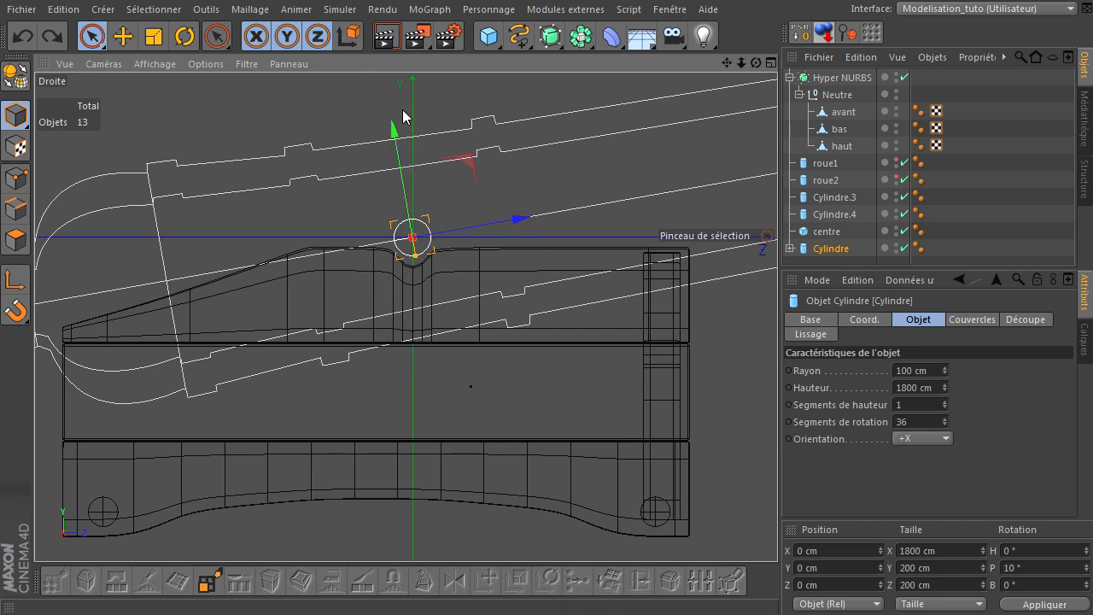
click(350, 38)
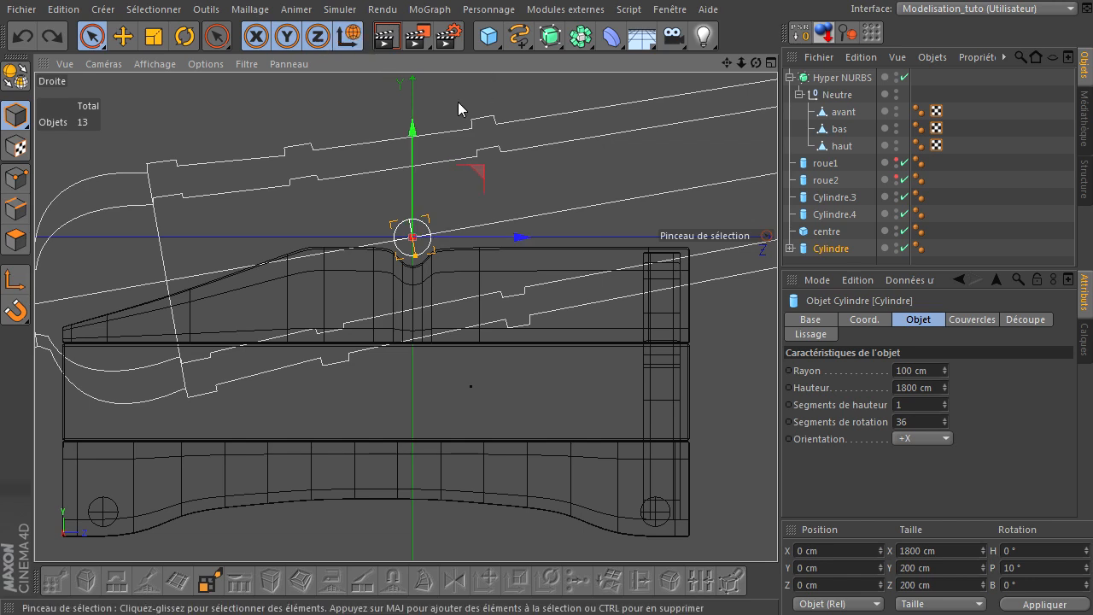
drag(412, 130, 410, 141)
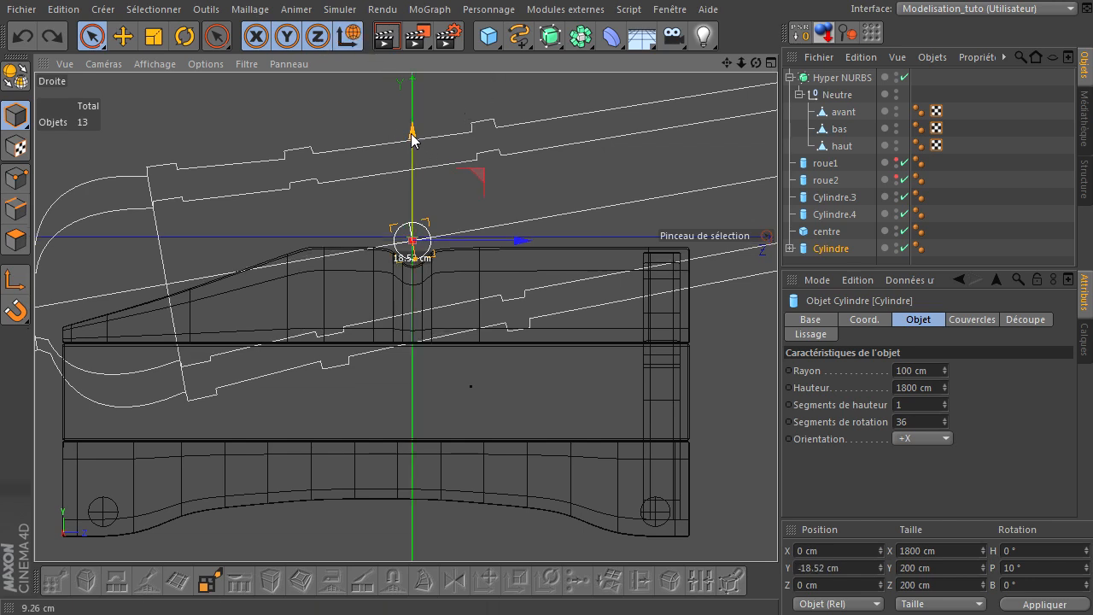
scroll(398, 245, up, 4)
scroll(396, 245, up, 5)
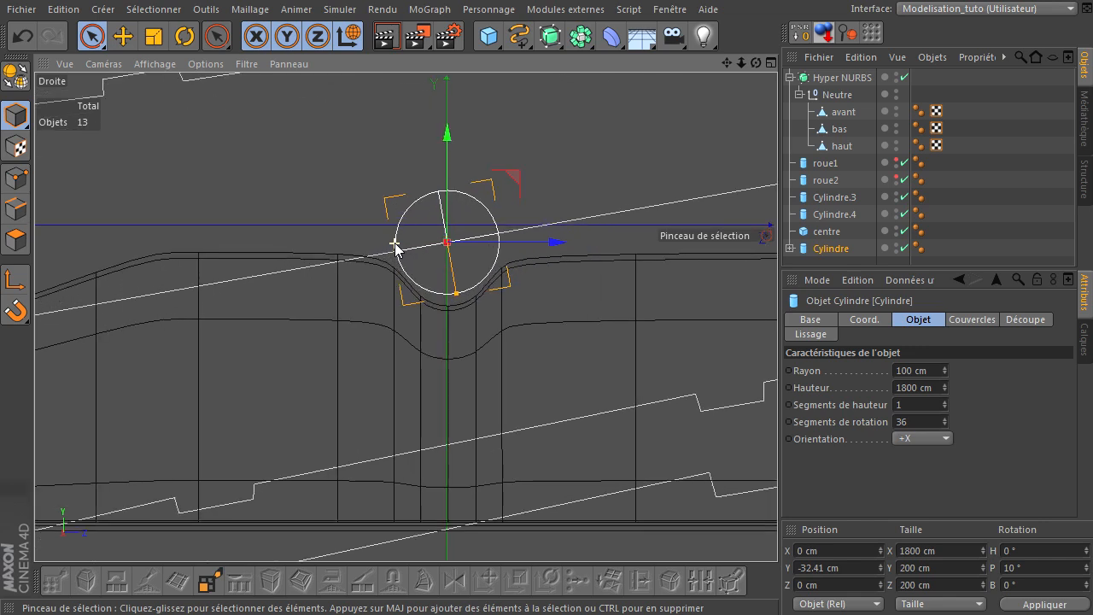
mouse_move(476, 140)
mouse_down()
mouse_move(476, 151)
mouse_move(476, 140)
mouse_up()
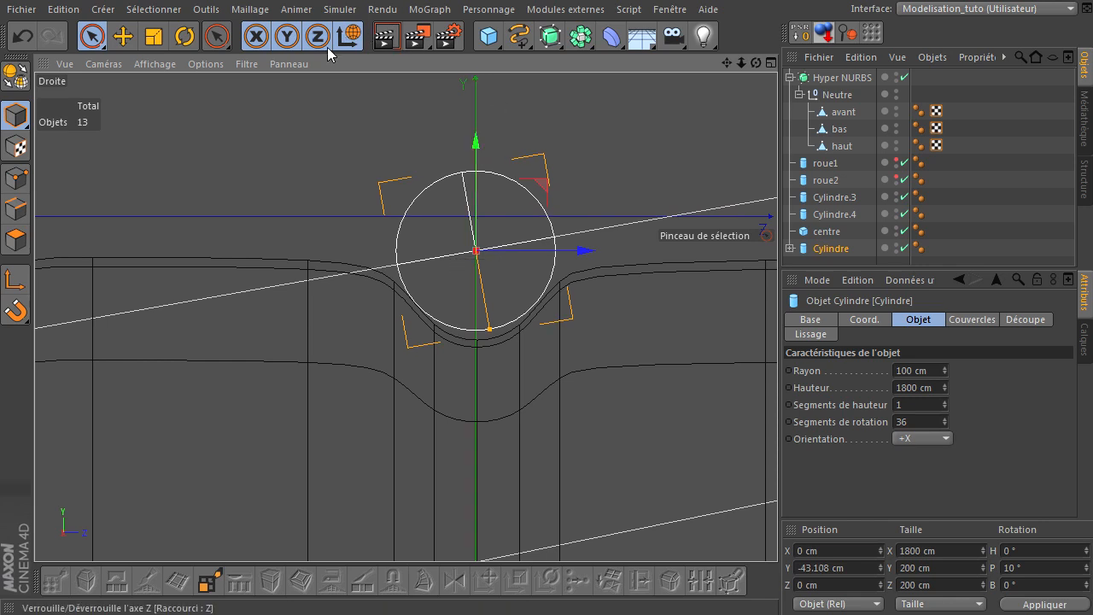
click(357, 35)
scroll(353, 293, down, 5)
scroll(353, 295, down, 5)
click(720, 474)
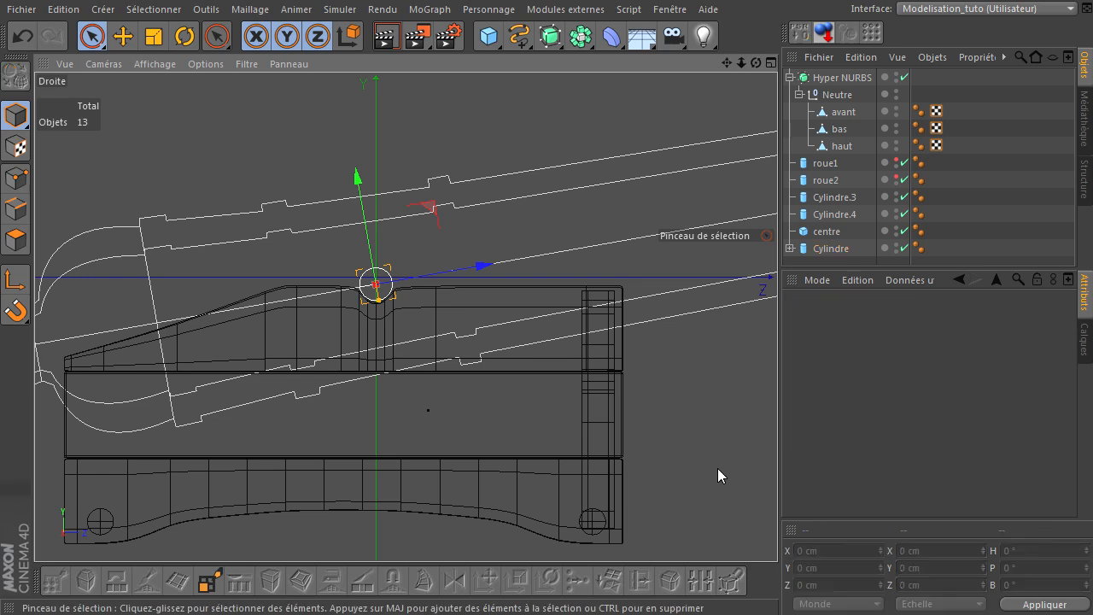
Show the wheels roue1 and roue2 and orbit the Perspective view to the space beneath the cannon's rear
scroll(649, 400, down, 2)
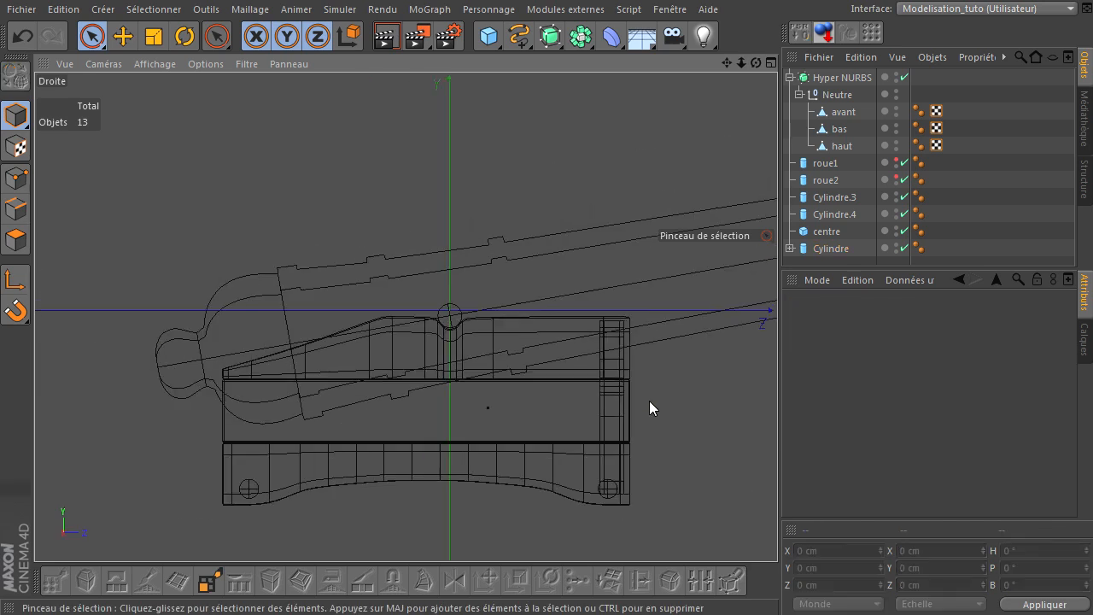
click(897, 160)
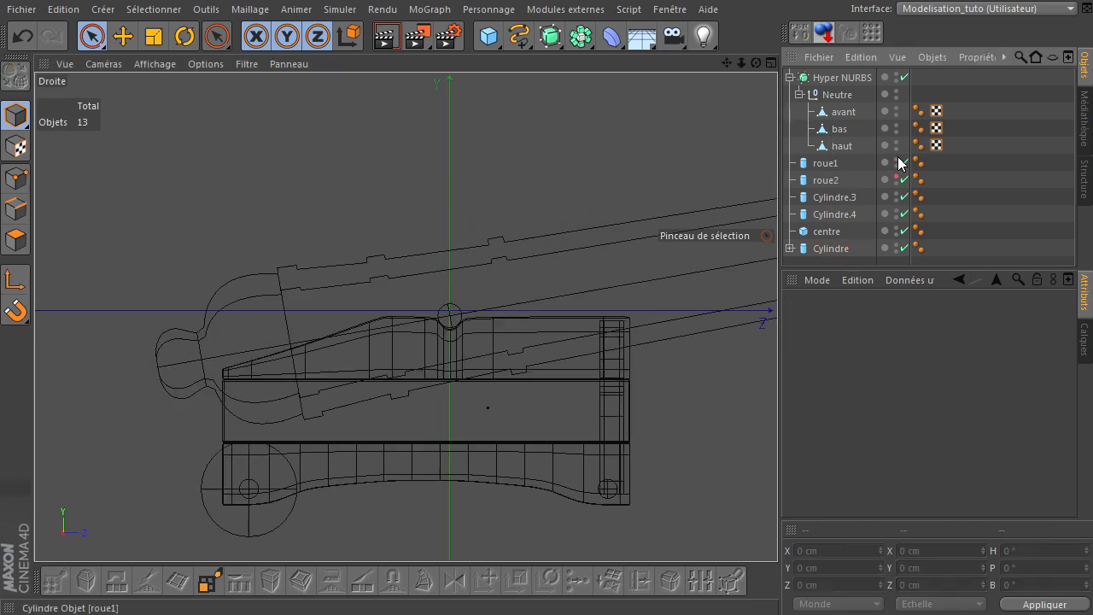
click(896, 177)
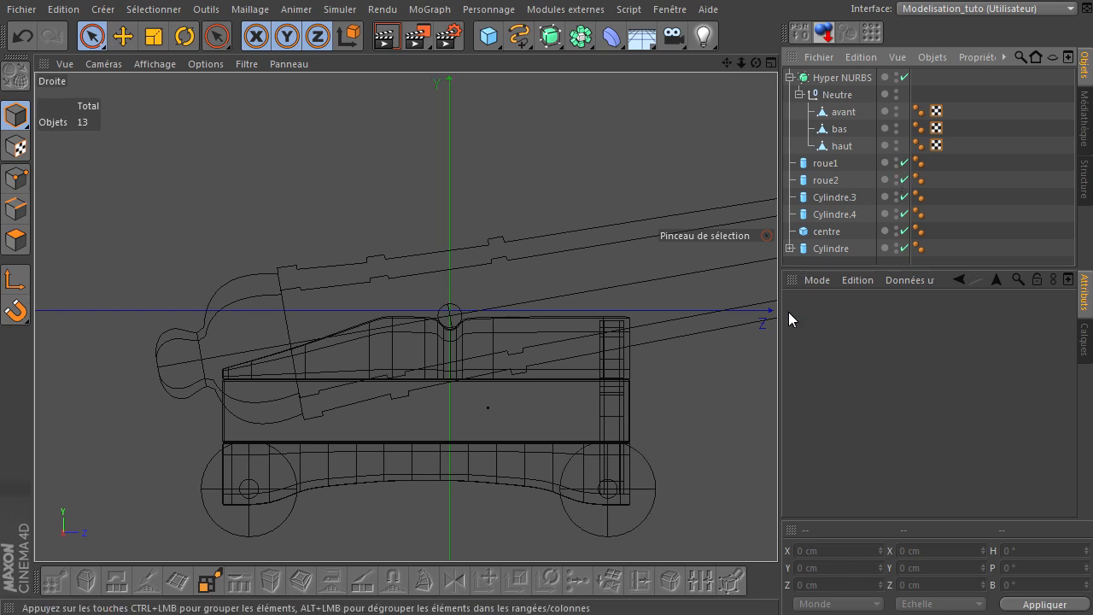
scroll(707, 414, down, 2)
middle_click(705, 414)
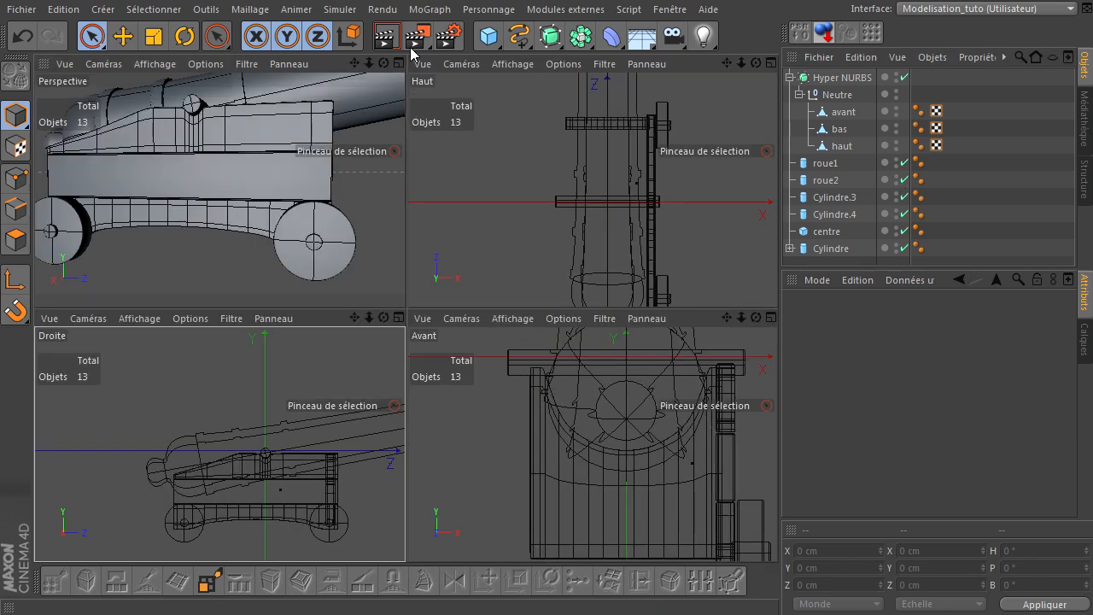
middle_click(333, 171)
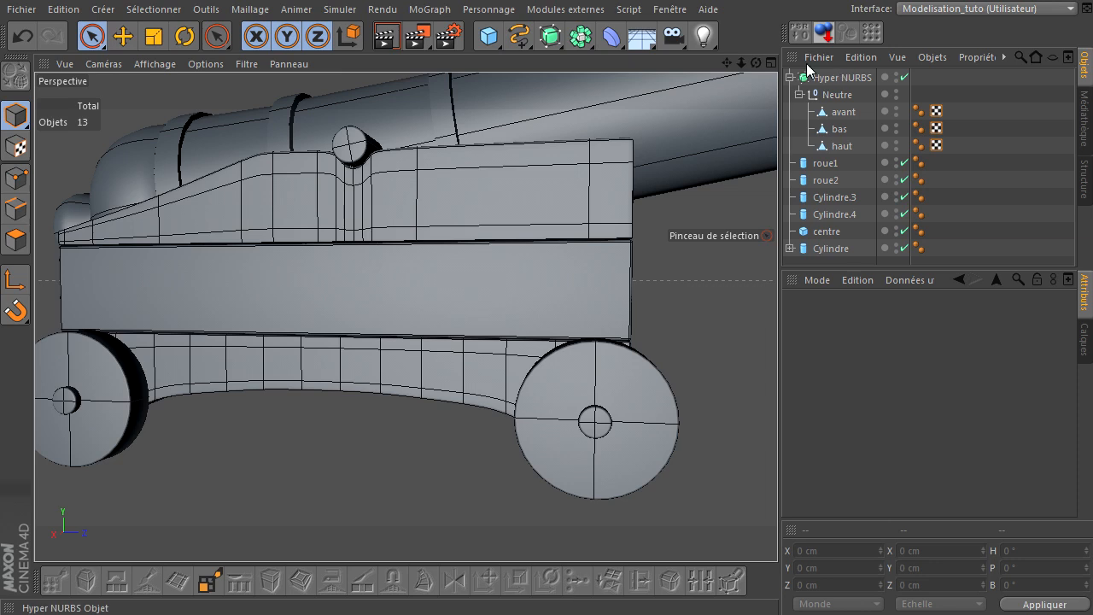
alt+drag(778, 419, 722, 108)
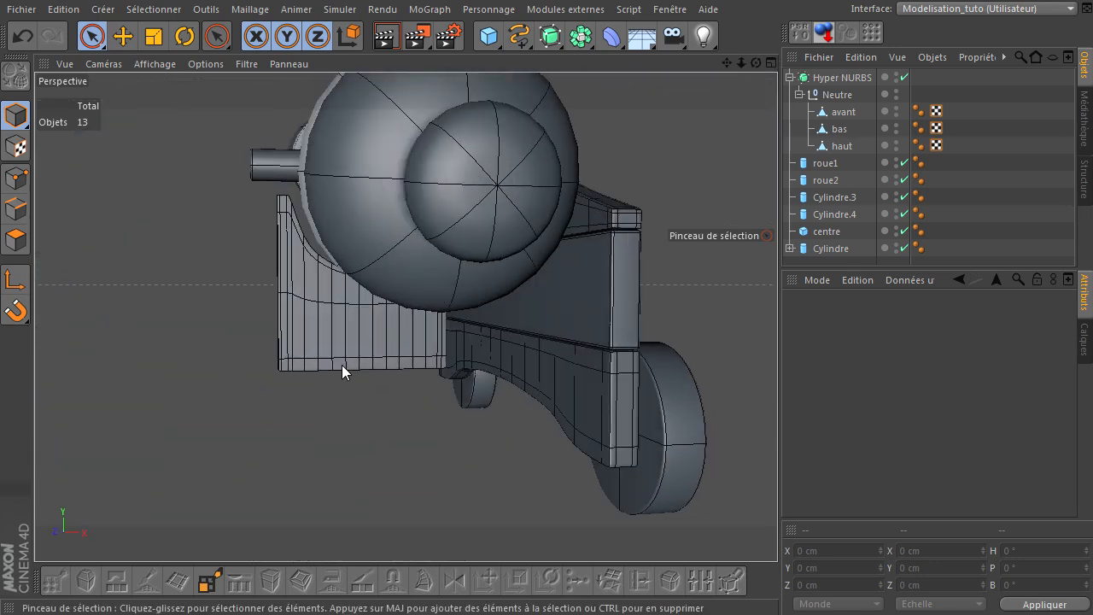
mouse_move(757, 64)
mouse_down()
mouse_move(775, 417)
mouse_move(757, 66)
mouse_up()
Duplicate the centre cube and name the copy dessous
click(823, 232)
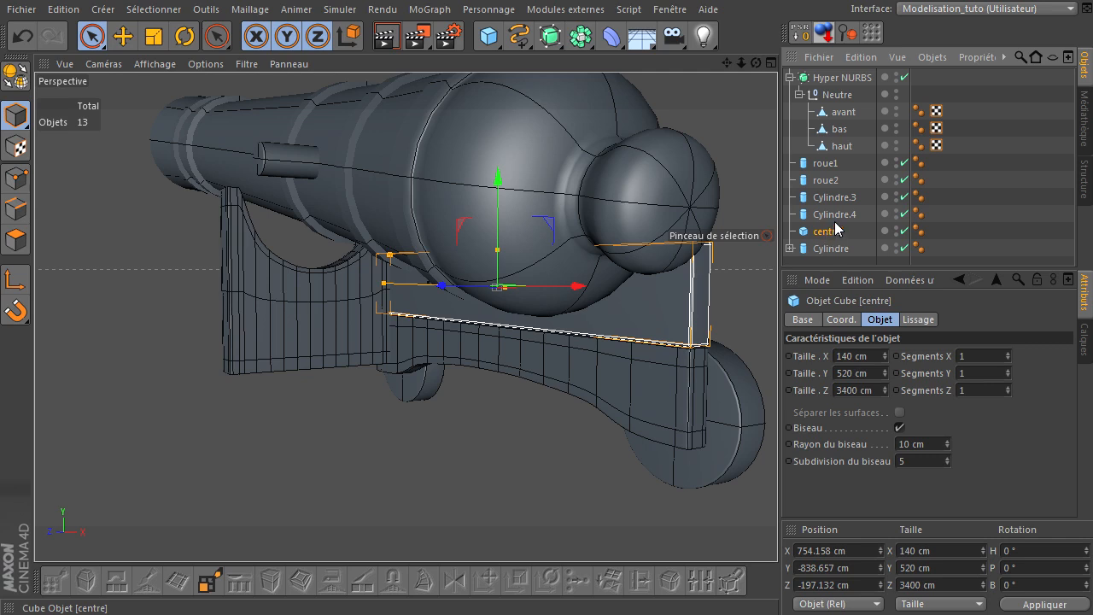
key(ctrl+c)
key(ctrl+v)
double_click(833, 231)
text(dessous)
key(Return)
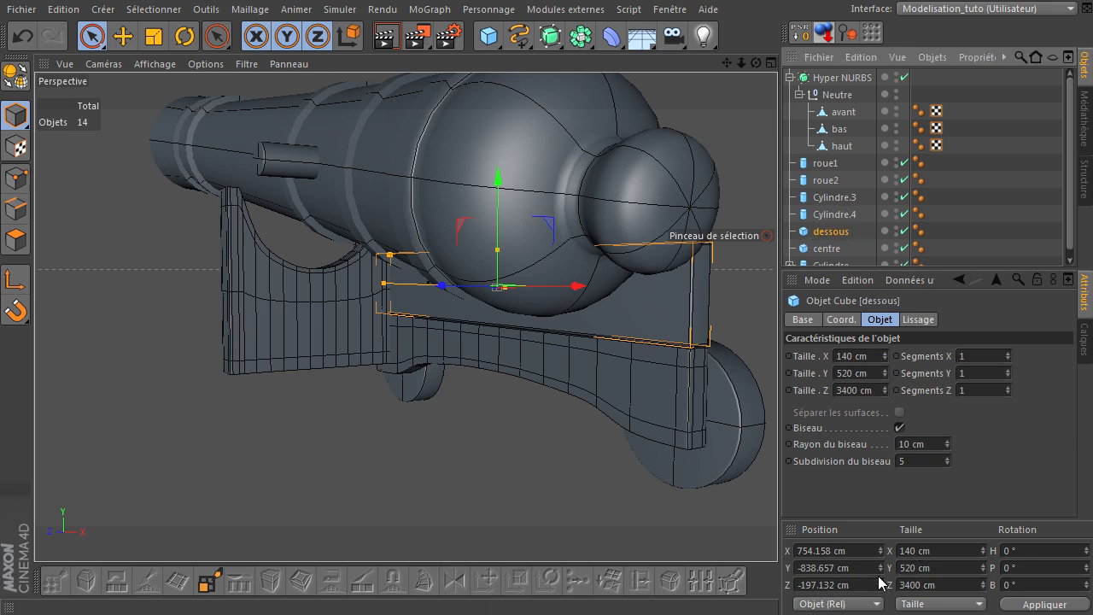
Set the dessous cube's X, Y and Z position to 0 cm
click(851, 548)
text(0)
click(849, 568)
text(0)
click(841, 584)
text(0)
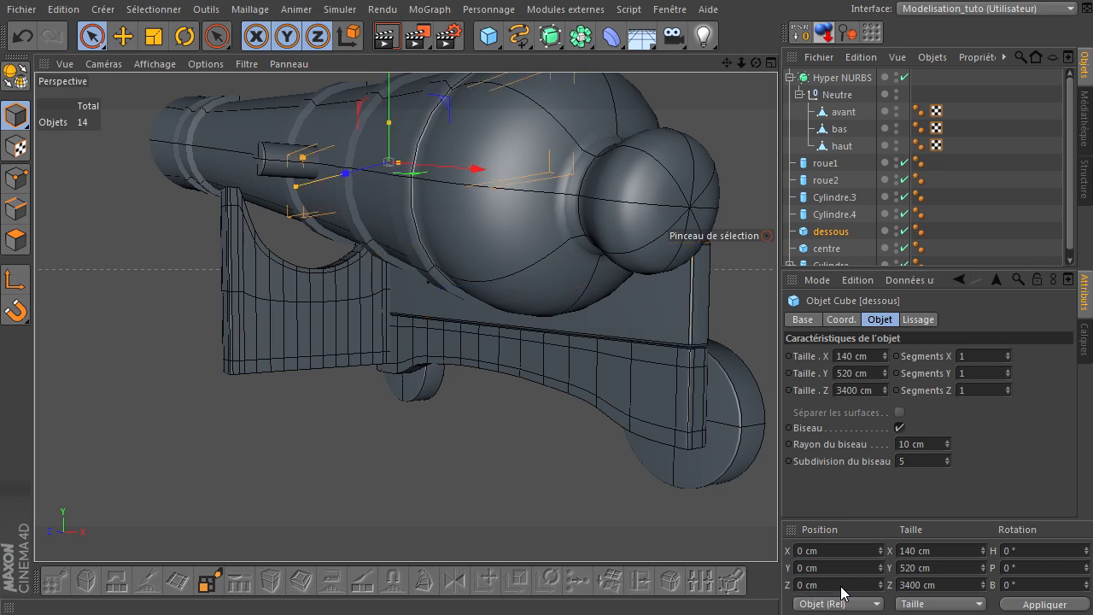
Lower dessous beneath the cannon to about Y -1306 cm and shrink it to about 223 cm high and 2718 cm long
drag(411, 104, 446, 288)
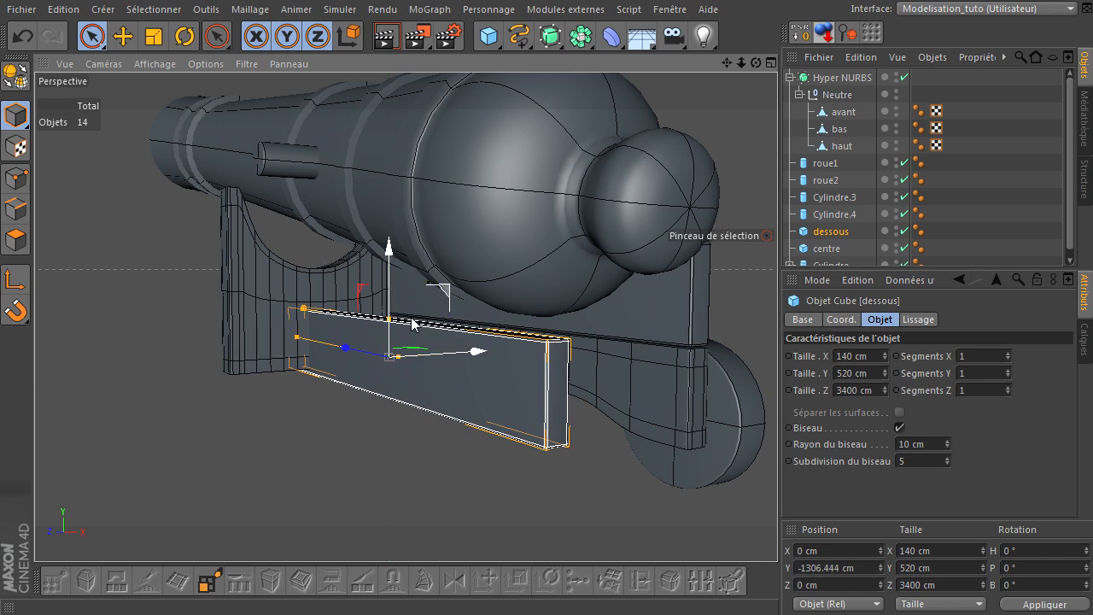
drag(390, 322, 390, 345)
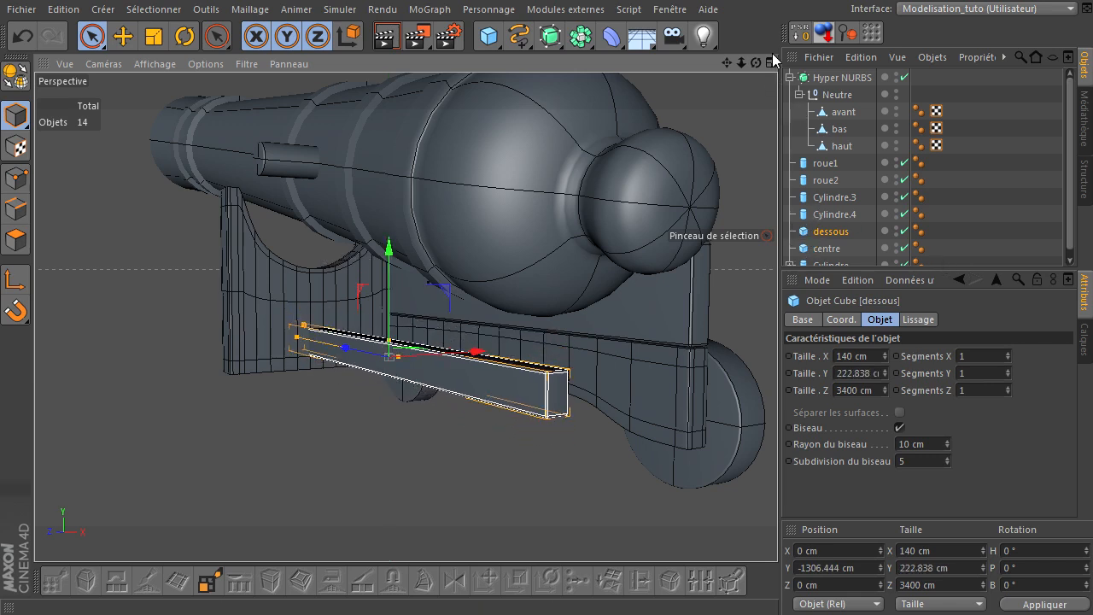
drag(756, 64, 777, 419)
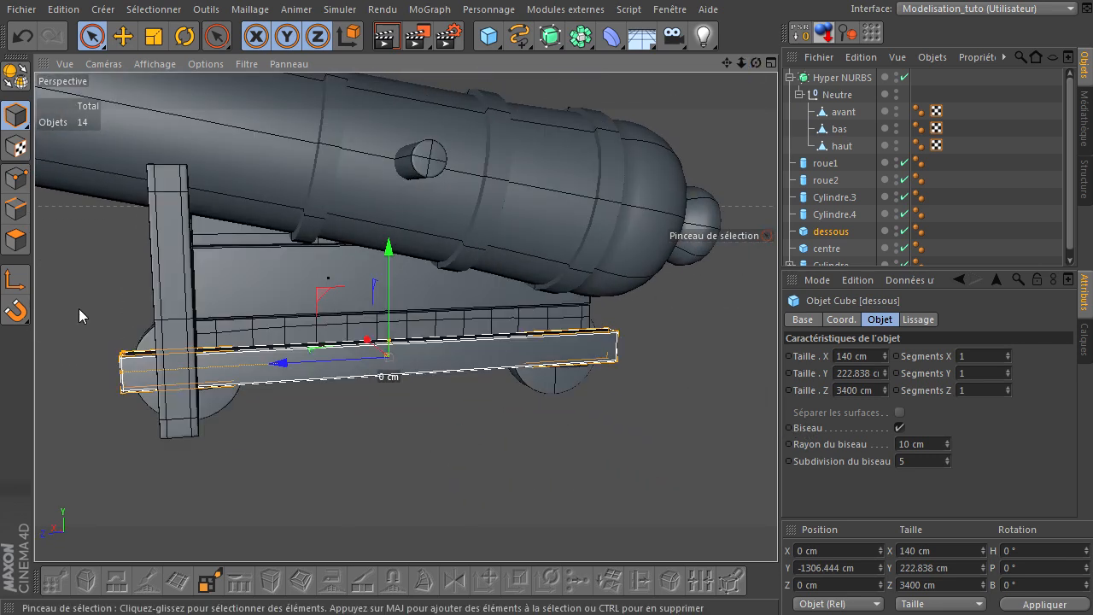
drag(129, 381, 182, 372)
Raise dessous in the Droite view to about Y -1254 cm, just below the bas part's upper edge
middle_click(275, 368)
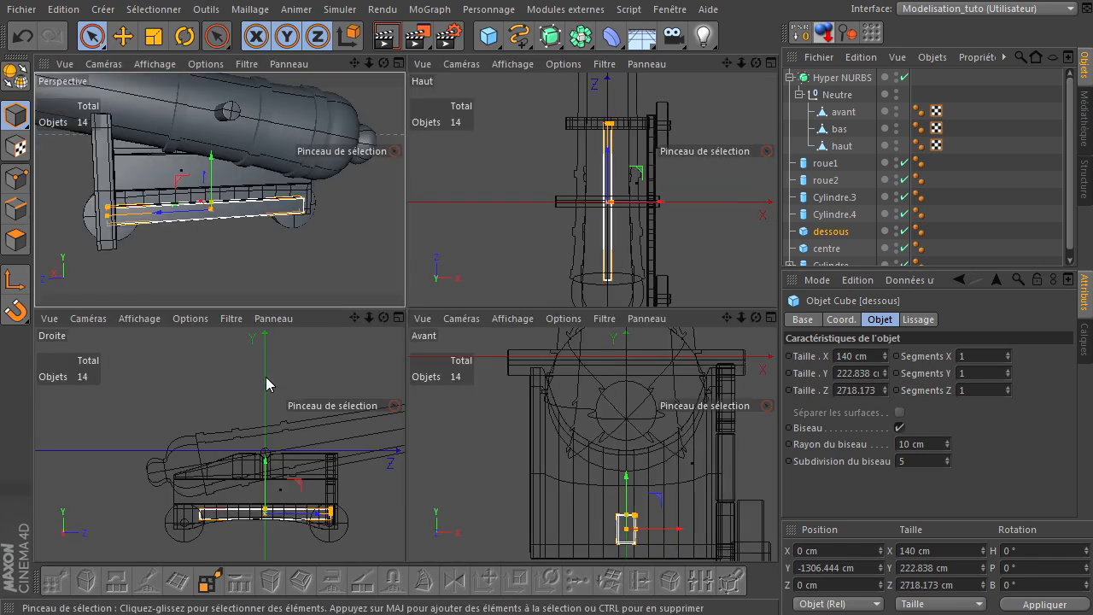
middle_click(318, 478)
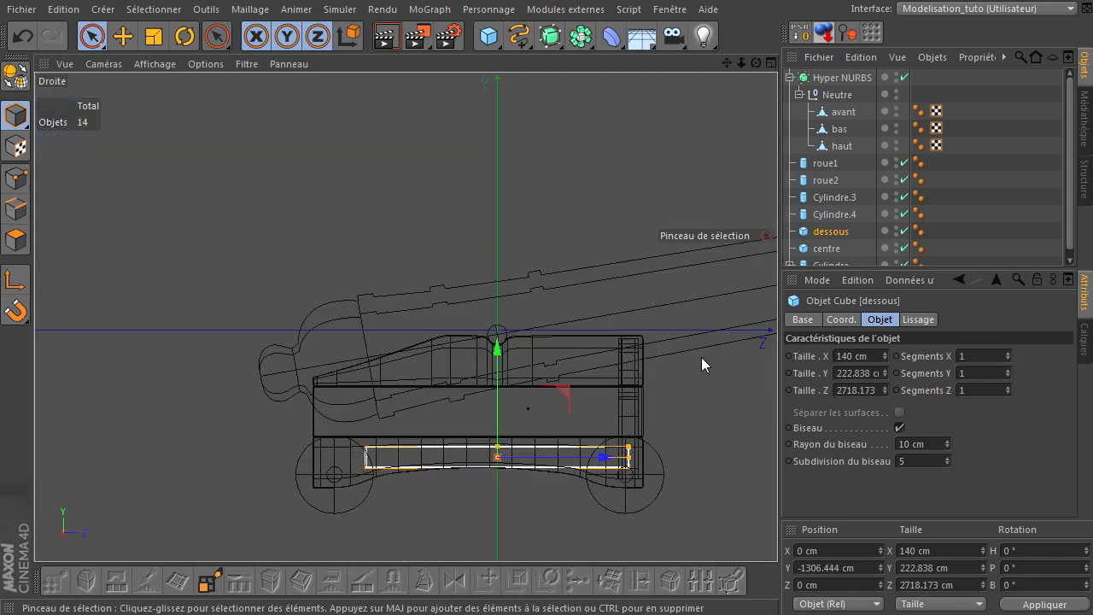
scroll(548, 479, up, 5)
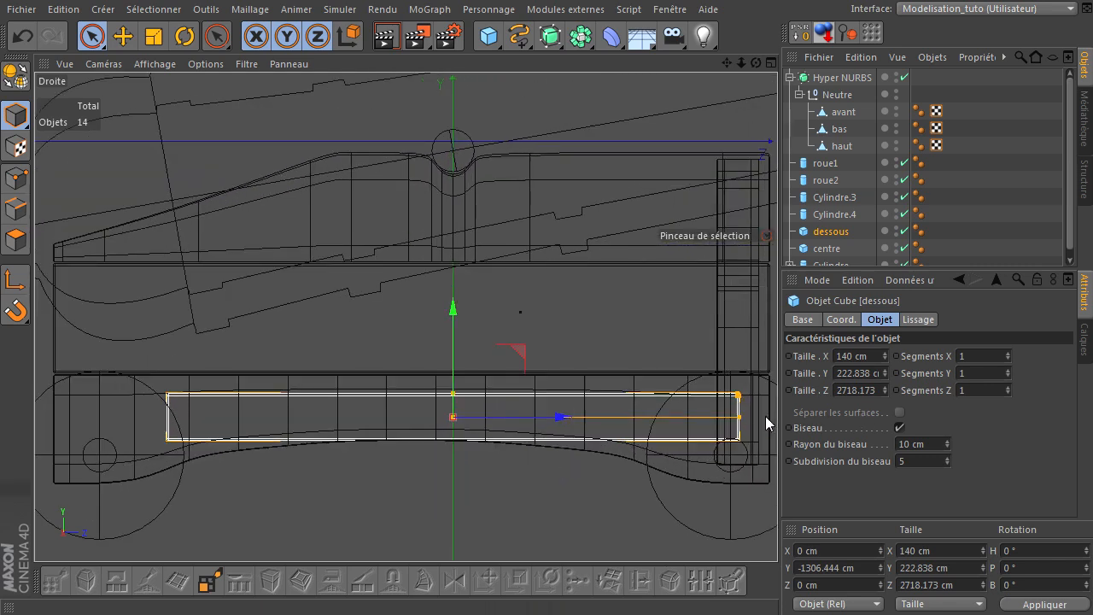
drag(453, 351, 452, 340)
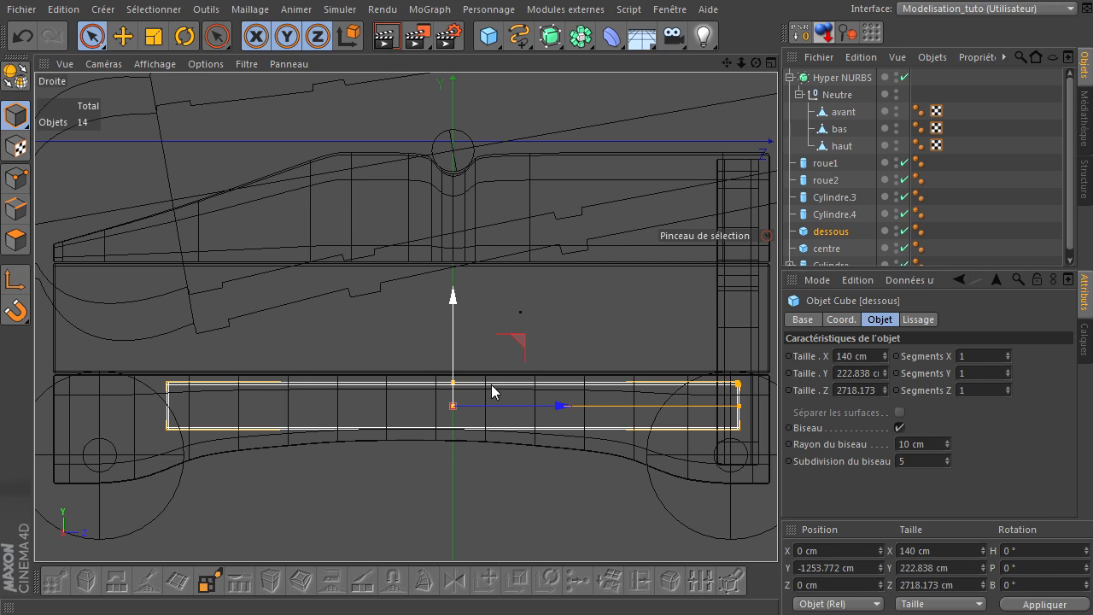
middle_click(507, 292)
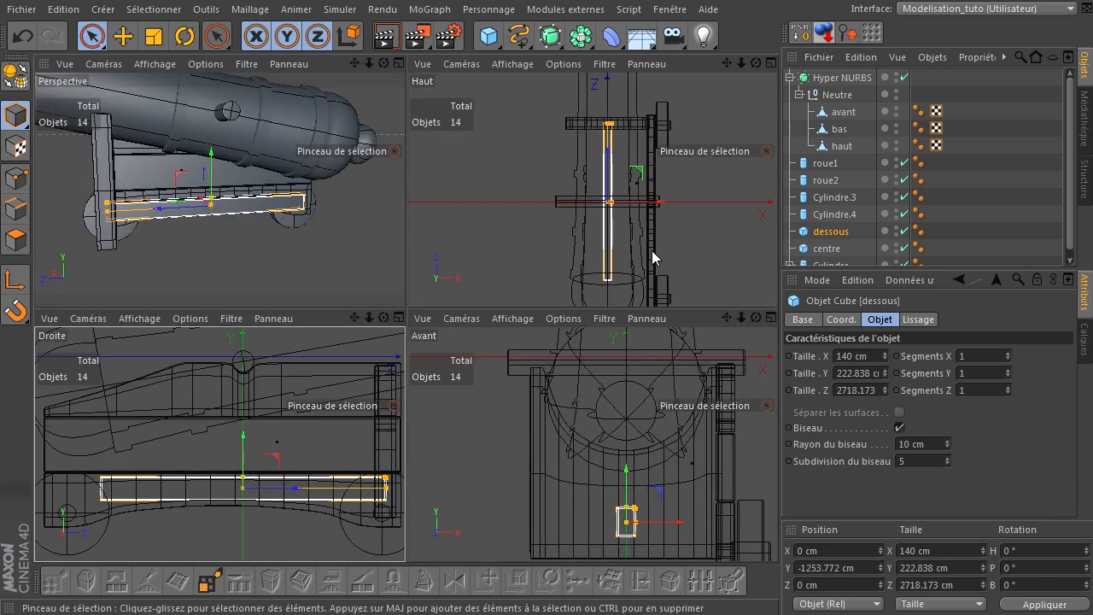
Widen dessous along X to about 1441 cm in the Avant view so it spans the carriage, and inspect it in perspective
middle_click(673, 439)
drag(492, 473, 663, 482)
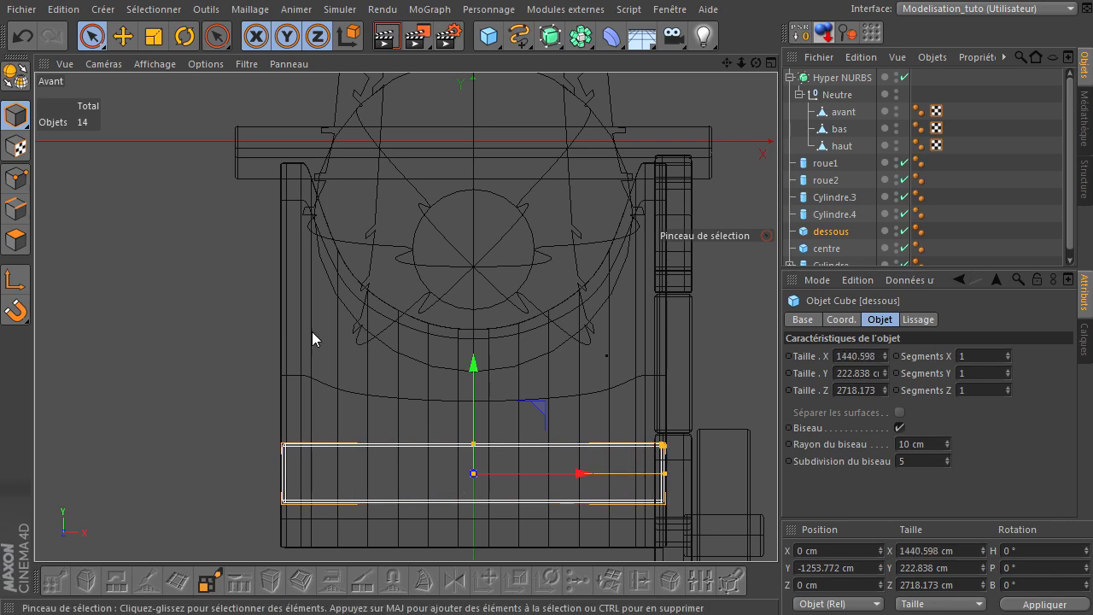
middle_click(219, 342)
middle_click(325, 219)
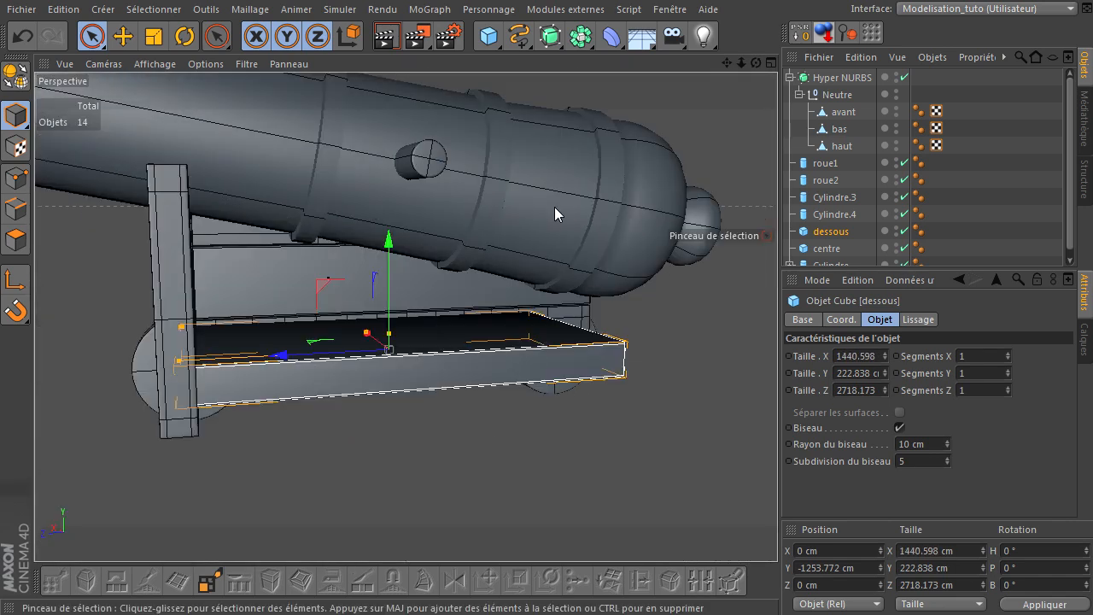
mouse_move(755, 63)
mouse_down()
mouse_move(764, 419)
mouse_move(792, 413)
mouse_move(778, 397)
mouse_move(768, 422)
mouse_up()
drag(755, 64, 777, 422)
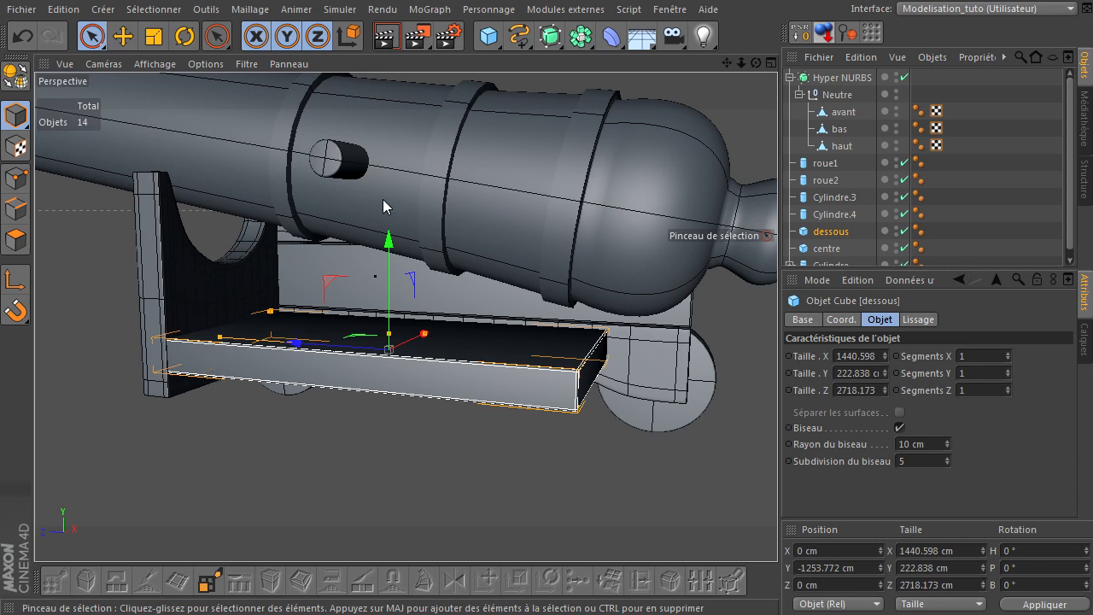
drag(758, 64, 777, 419)
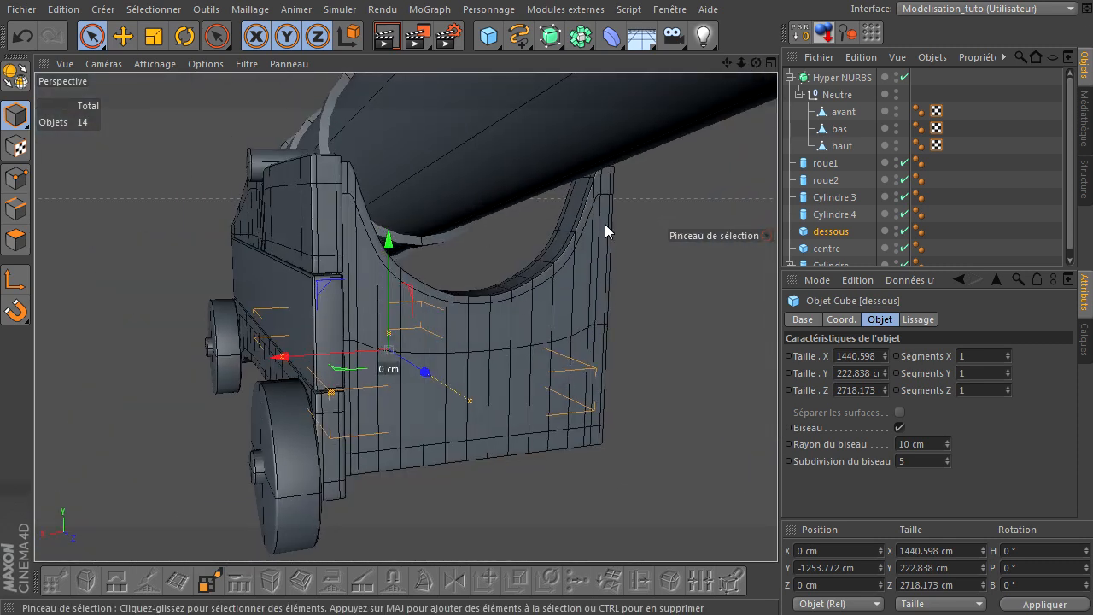
Move avant out of the Neutre group so that it sits directly under Hyper NURBS
click(541, 314)
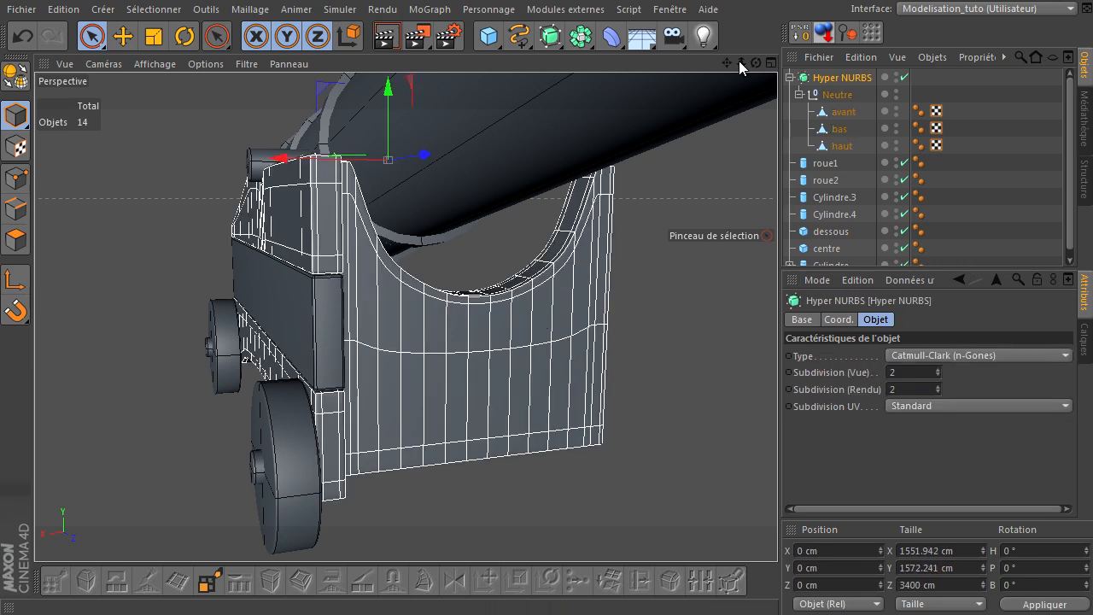
mouse_move(757, 65)
mouse_down()
mouse_move(758, 416)
mouse_move(780, 432)
mouse_move(777, 416)
mouse_move(789, 416)
mouse_move(777, 419)
mouse_up()
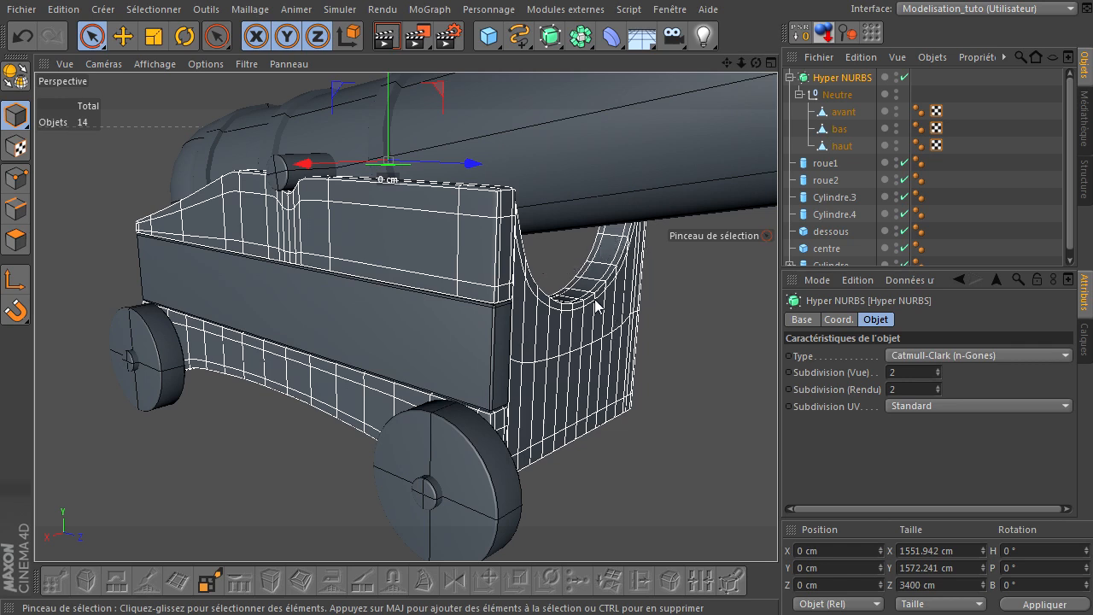
drag(756, 63, 697, 341)
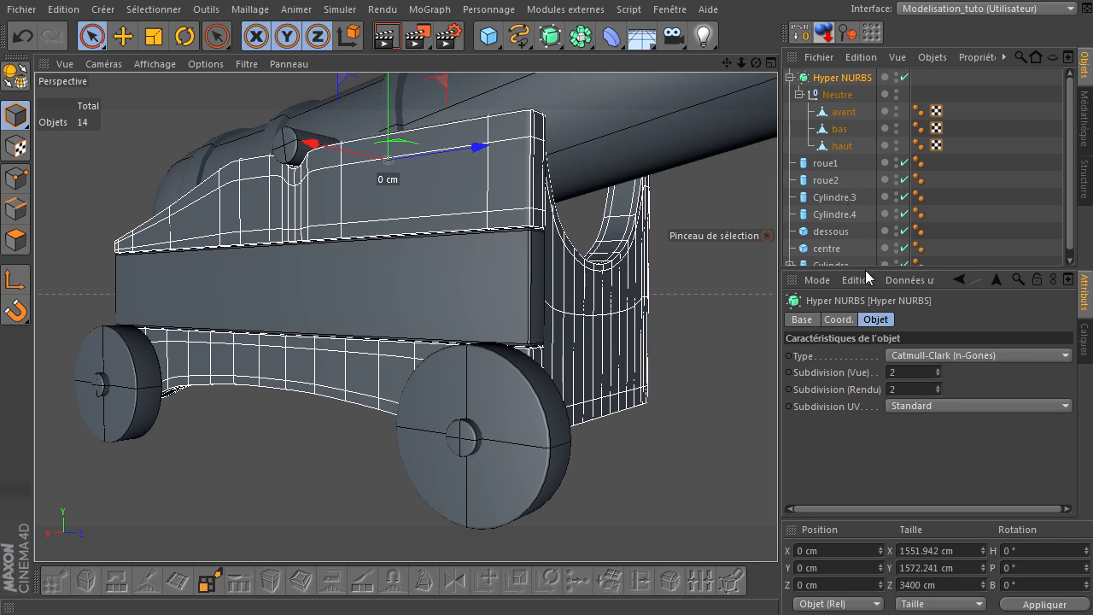
drag(865, 267, 855, 308)
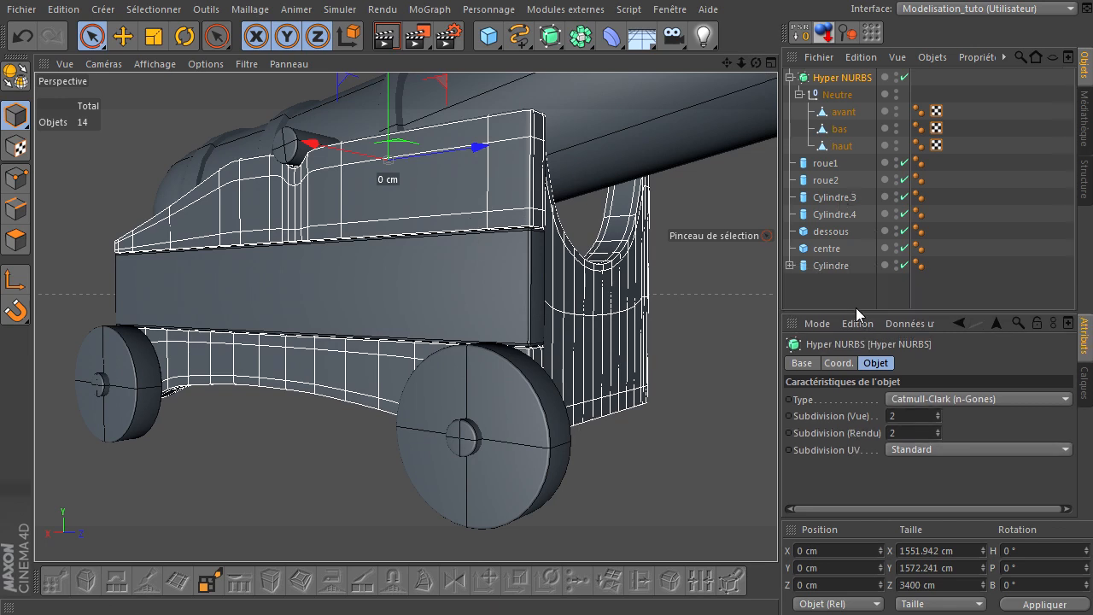
click(850, 281)
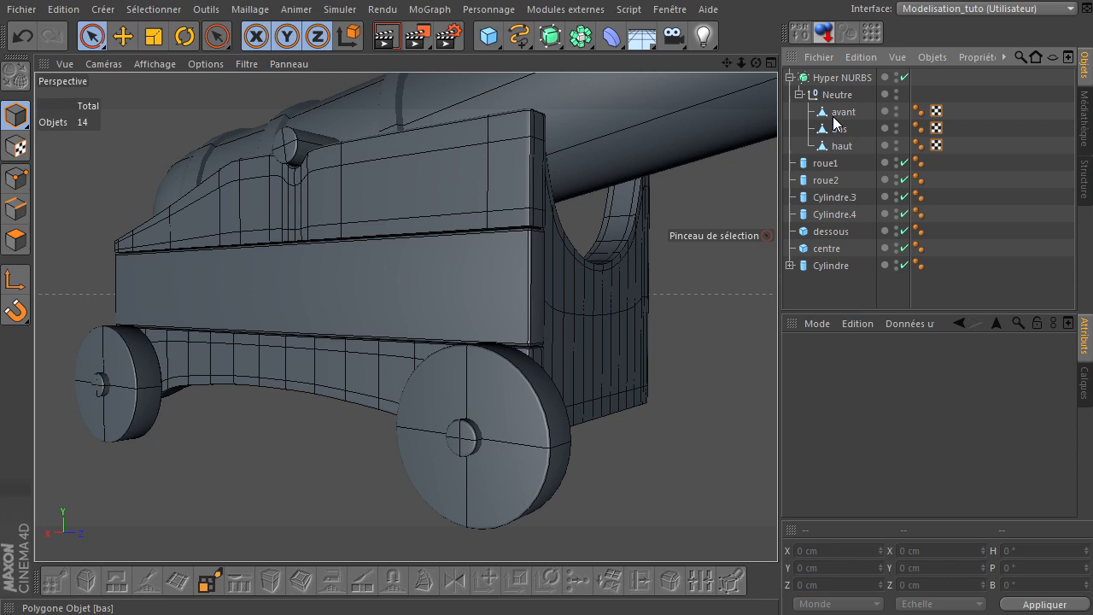
click(842, 79)
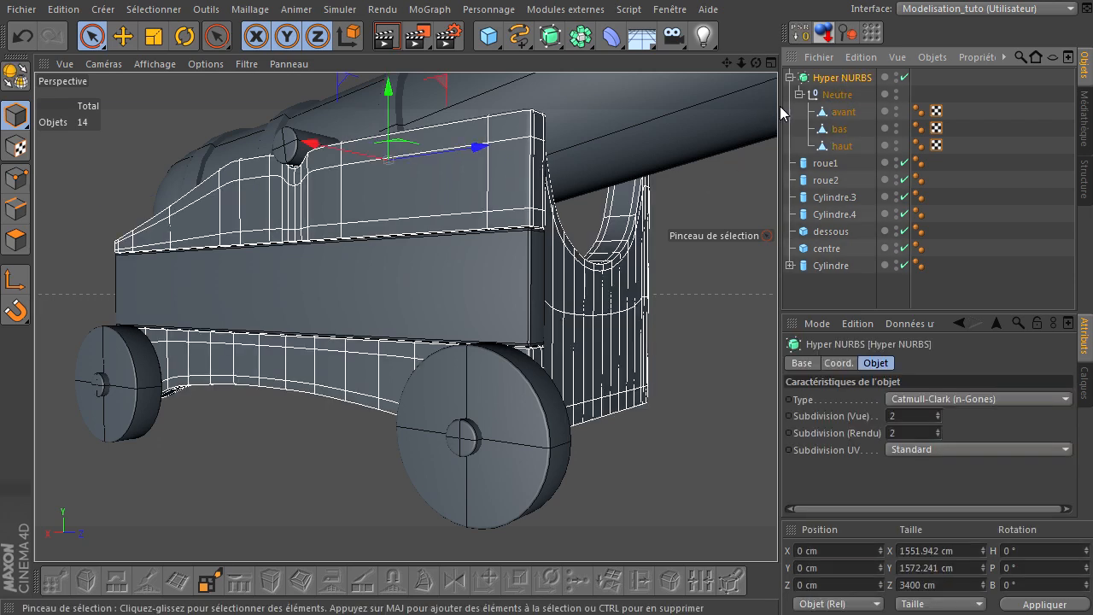
click(837, 119)
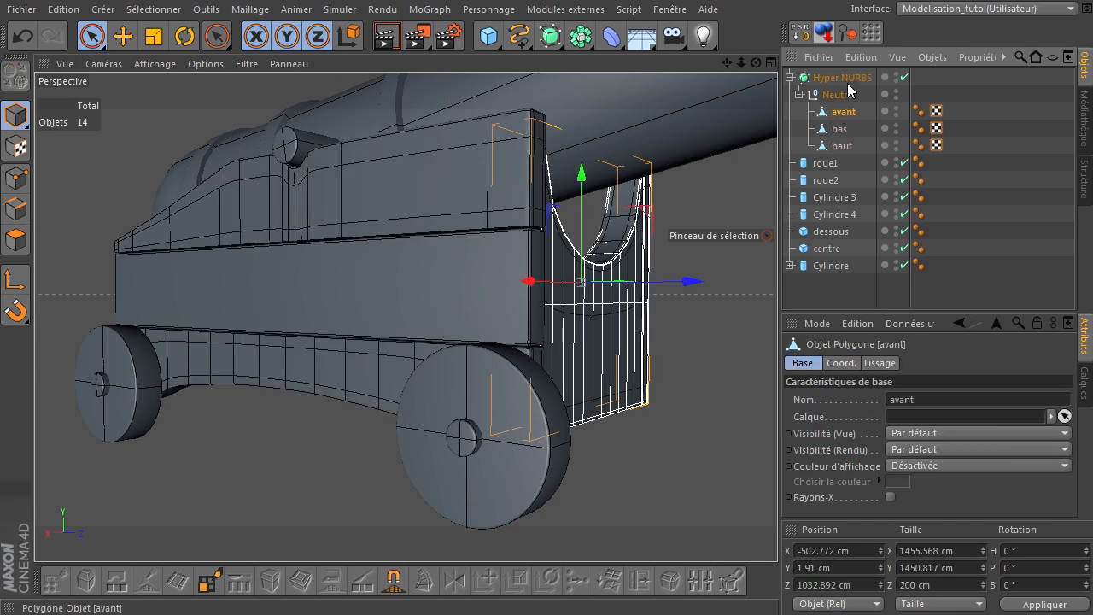
drag(848, 90, 848, 89)
Group Neutre, centre, Cylindre.3, Cylindre.4, roue1 and roue2 together, and move the new group out of Hyper NURBS to the hierarchy's top level
click(849, 120)
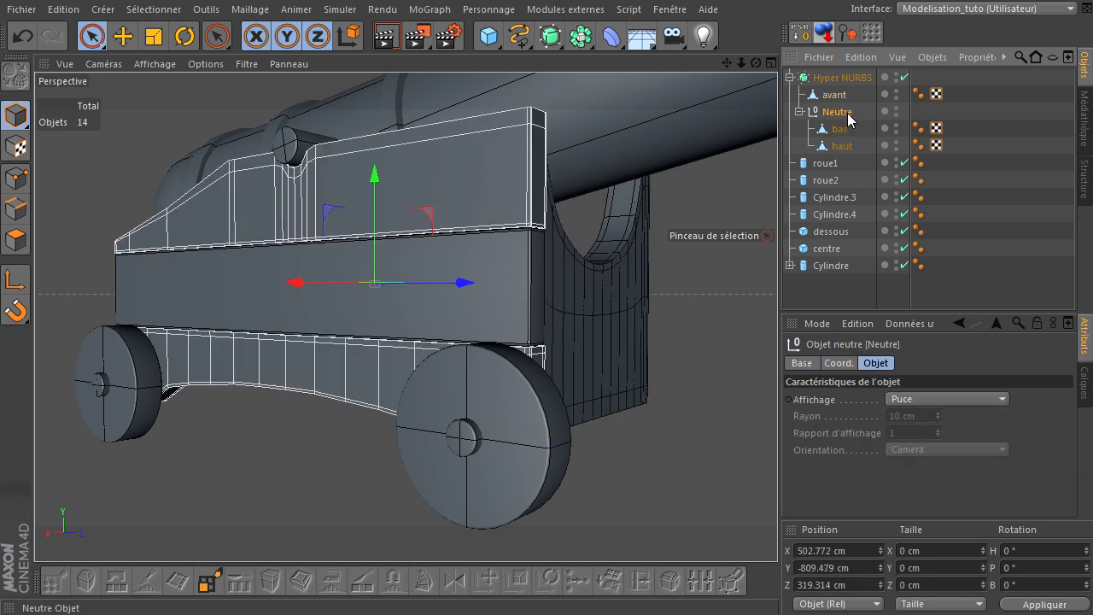
ctrl+click(821, 249)
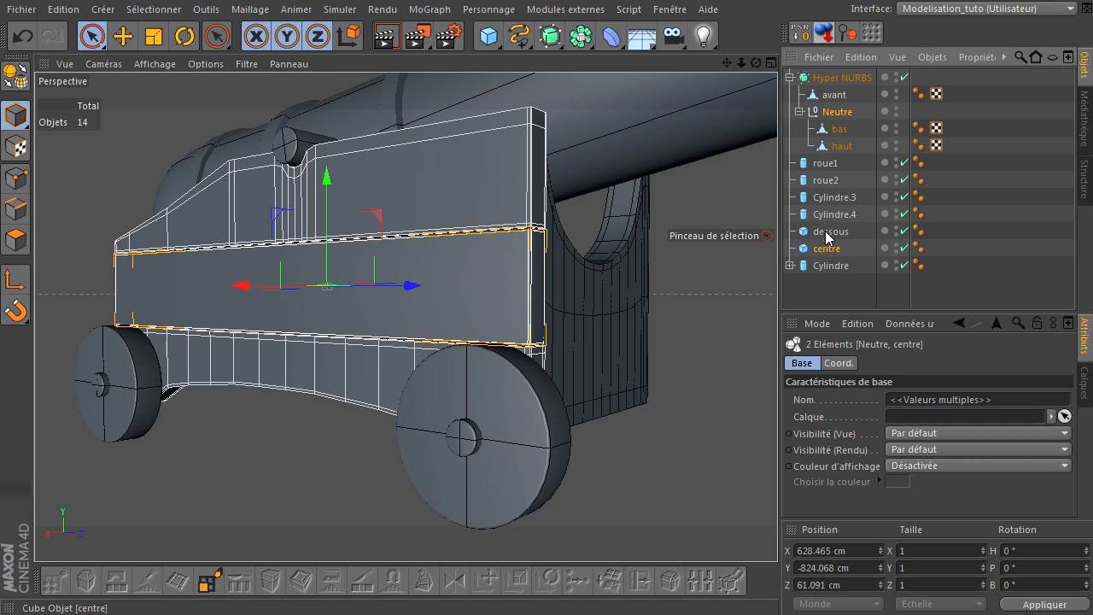
ctrl+click(833, 197)
ctrl+click(829, 214)
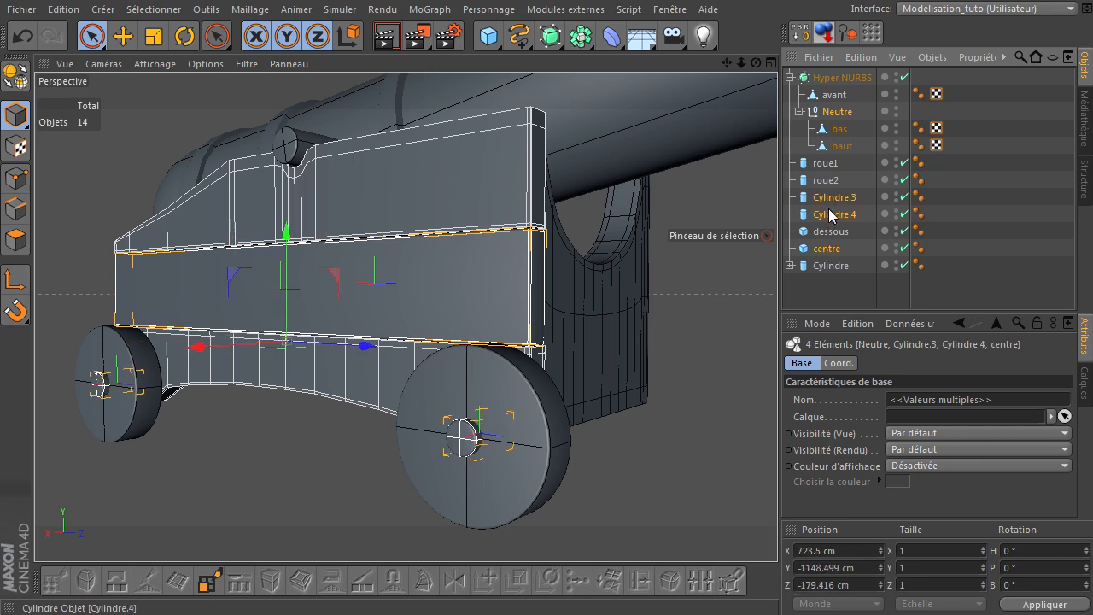
ctrl+click(832, 180)
ctrl+click(834, 163)
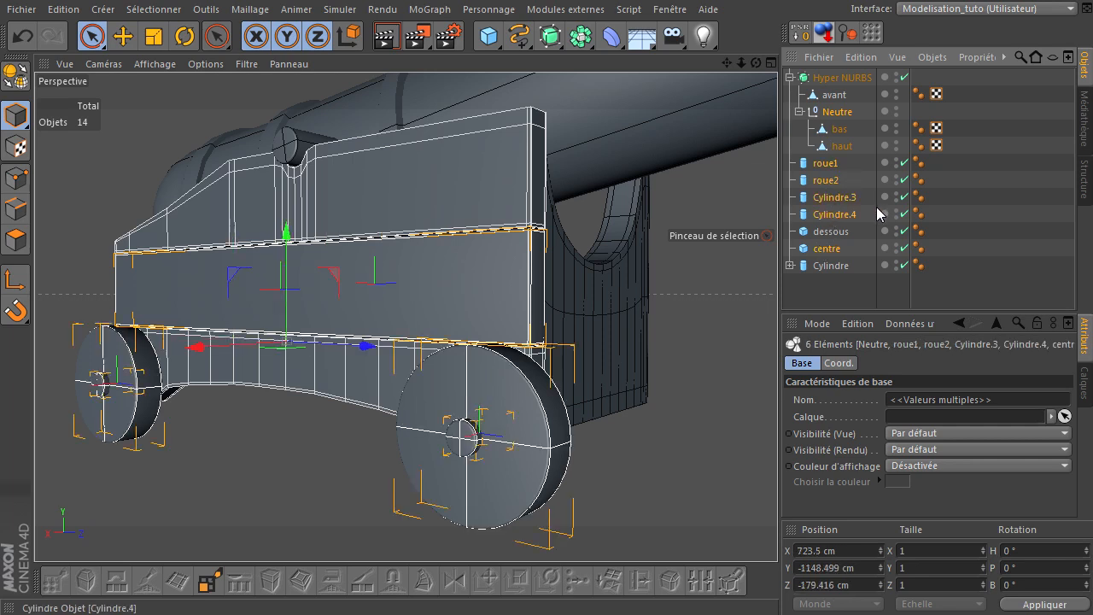
key(alt+g)
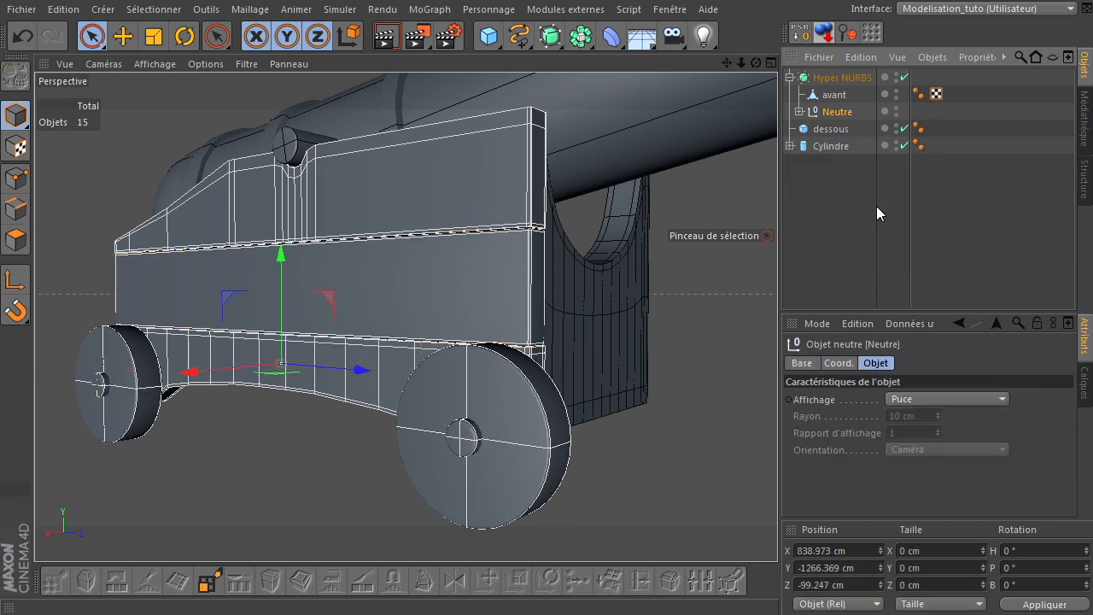
drag(815, 107, 818, 261)
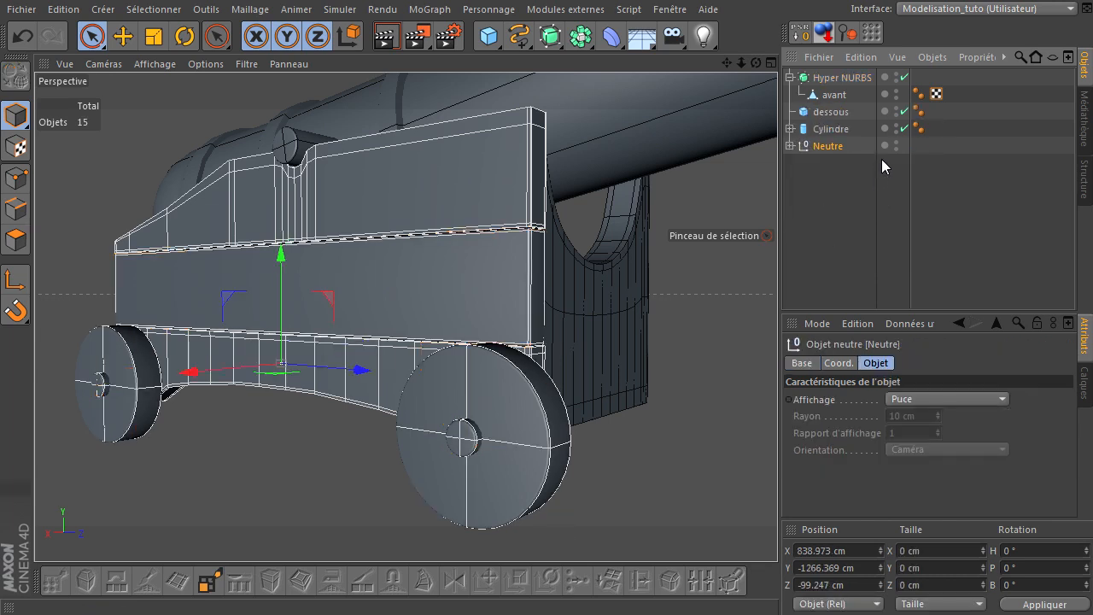
click(789, 146)
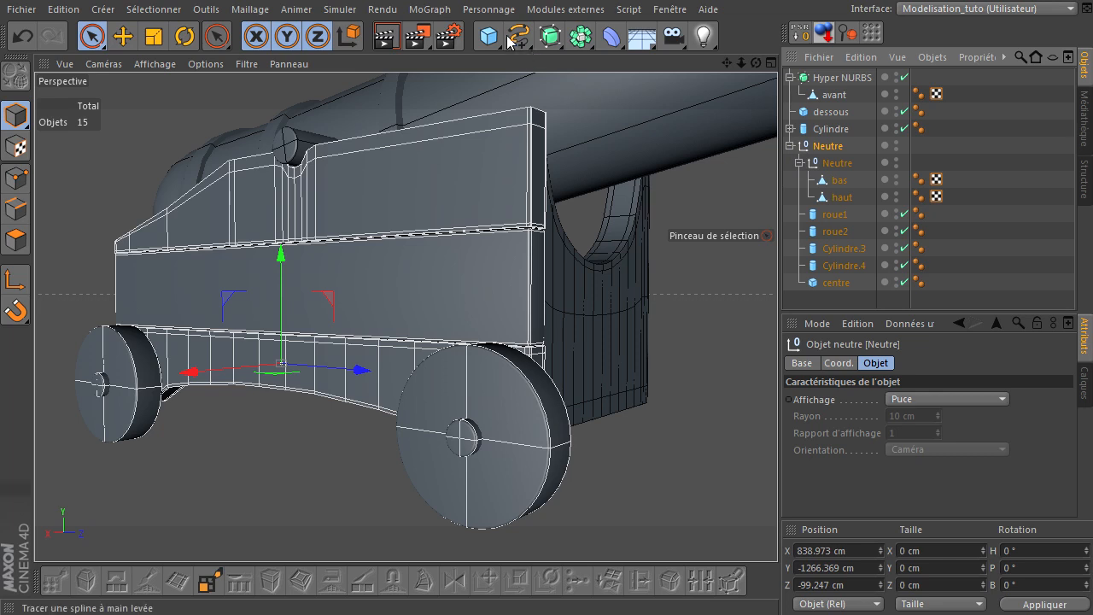
Add a Hyper NURBS with render subdivision 2 inside the side group and nest the bas and haut group in it
click(551, 36)
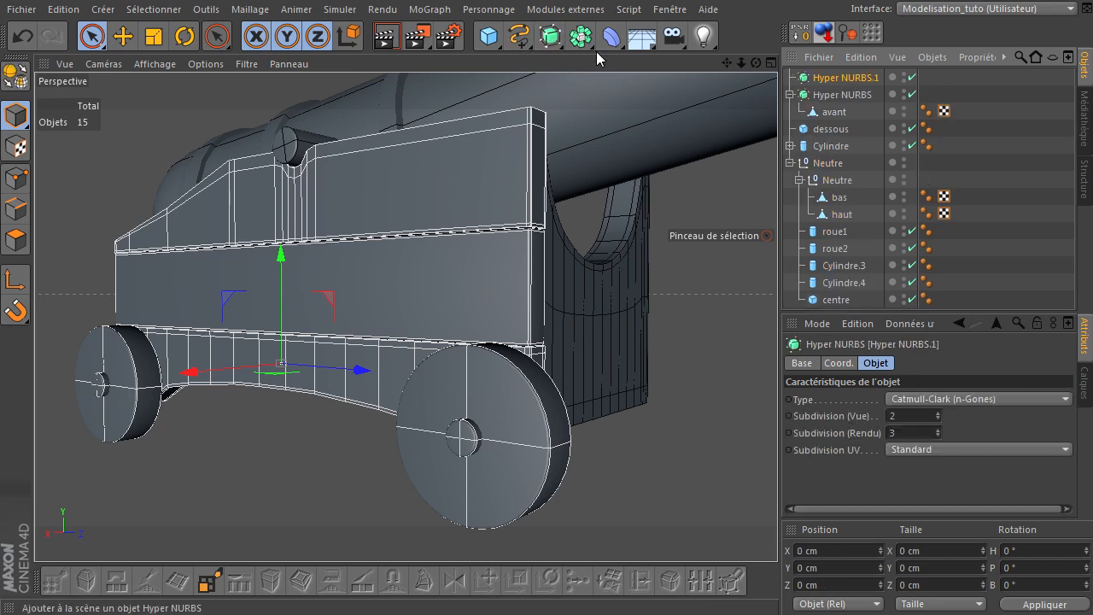
click(939, 435)
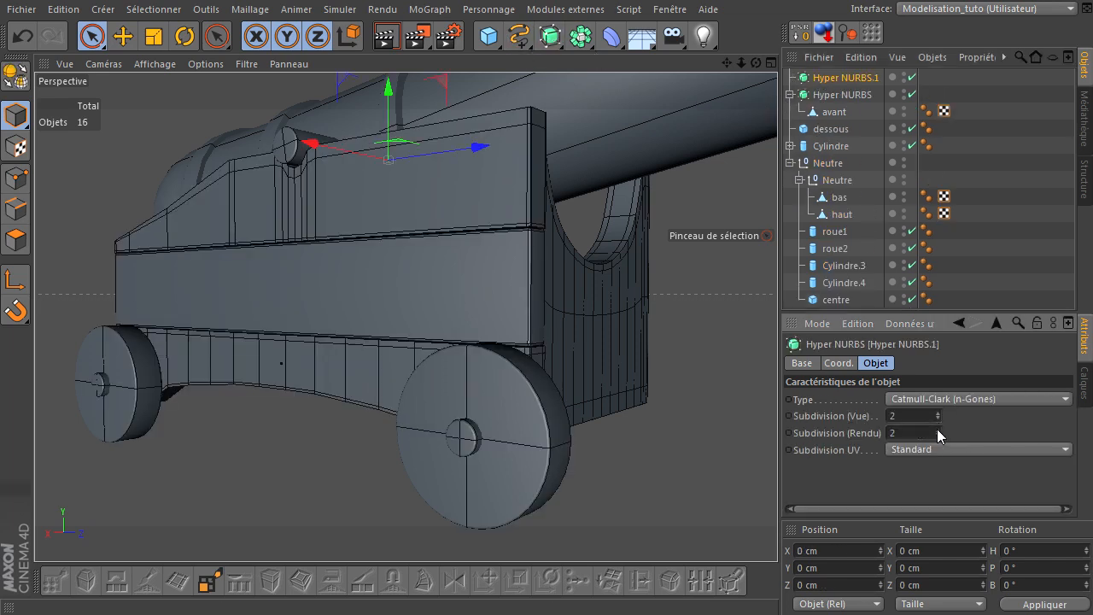
drag(844, 78, 851, 168)
click(835, 182)
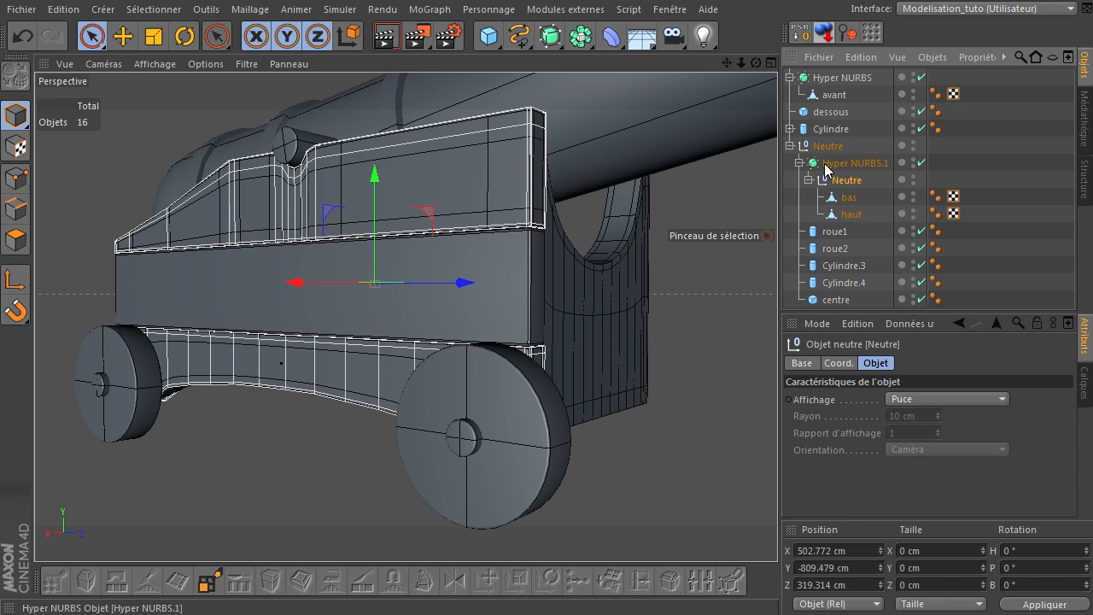
click(823, 165)
scroll(700, 257, down, 2)
scroll(700, 258, down, 1)
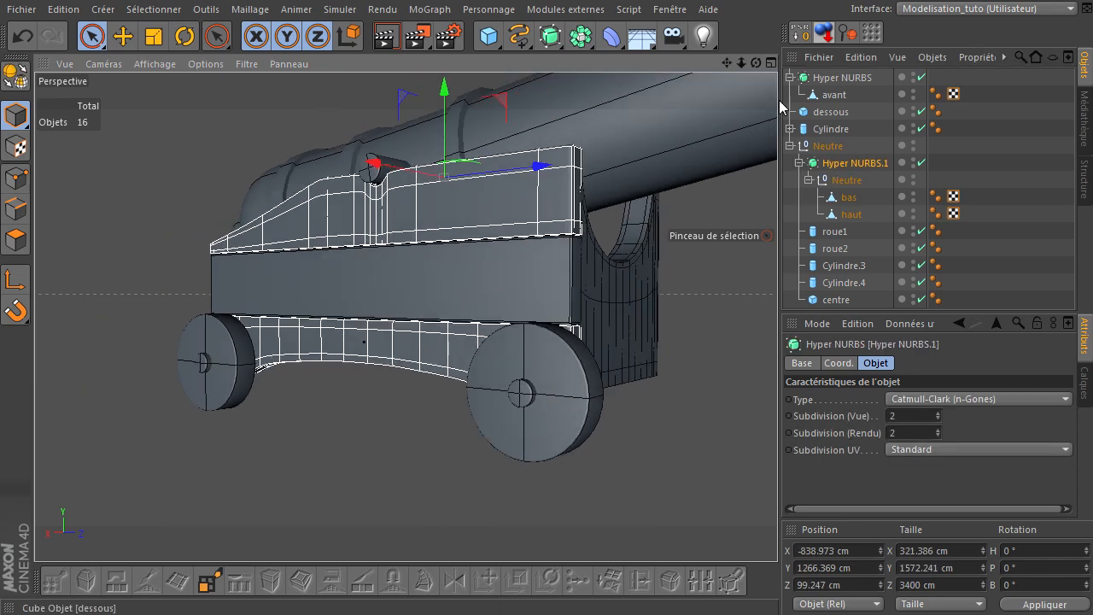
drag(755, 65, 813, 146)
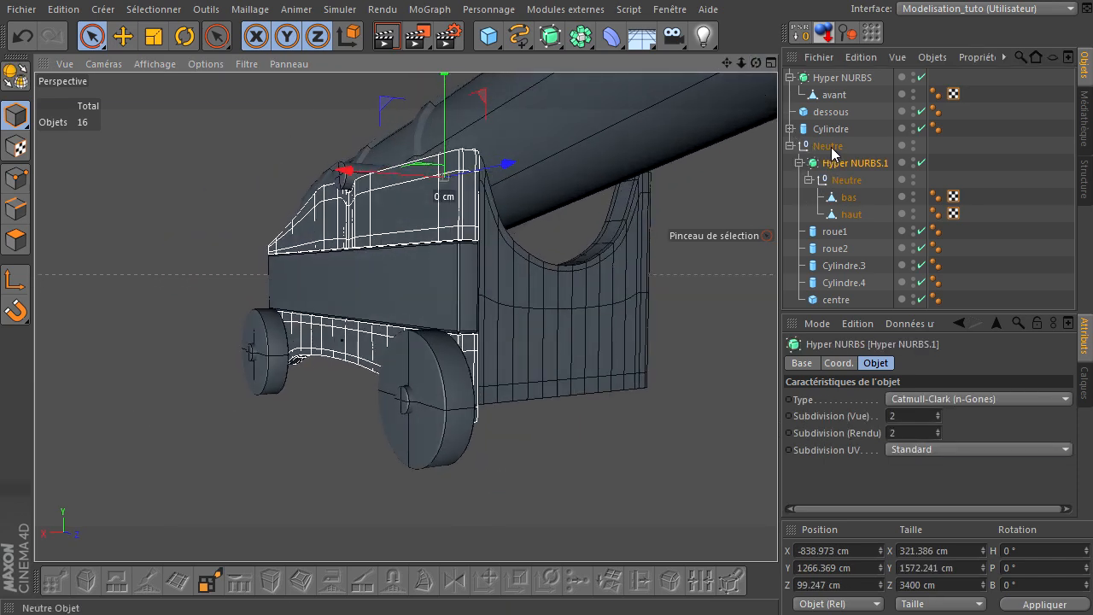
Add a Symétrie object and place the whole side group inside it to mirror the carriage side and wheels
click(844, 148)
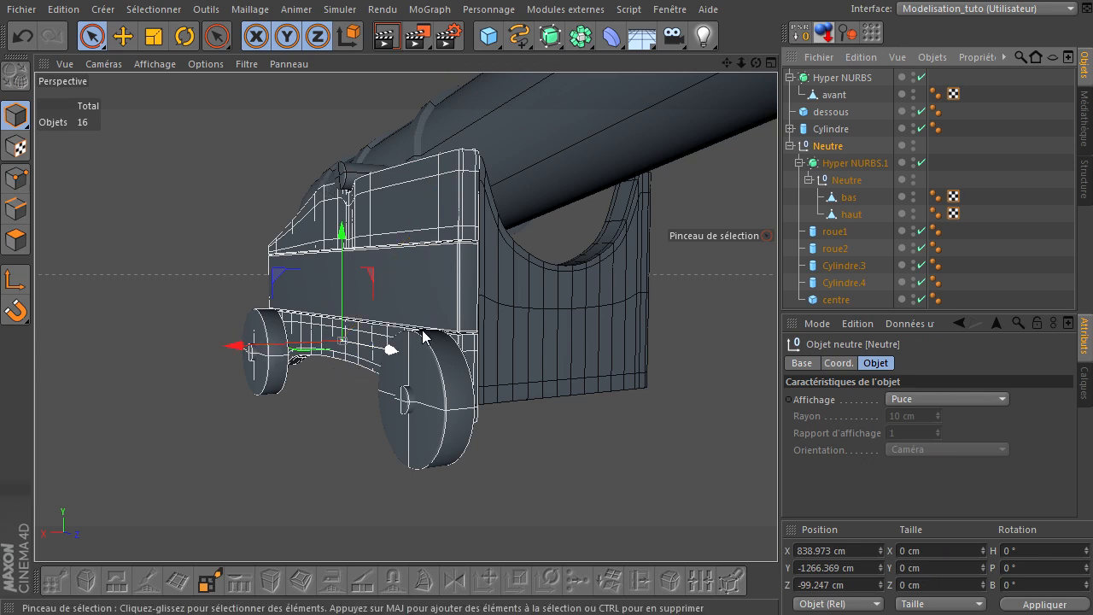
click(833, 78)
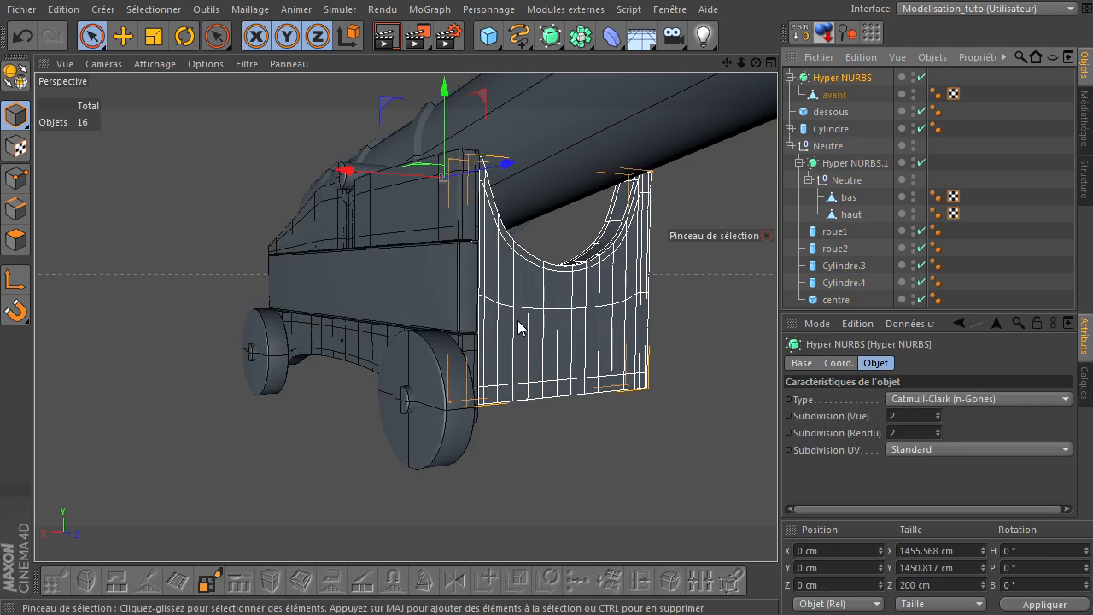
click(828, 147)
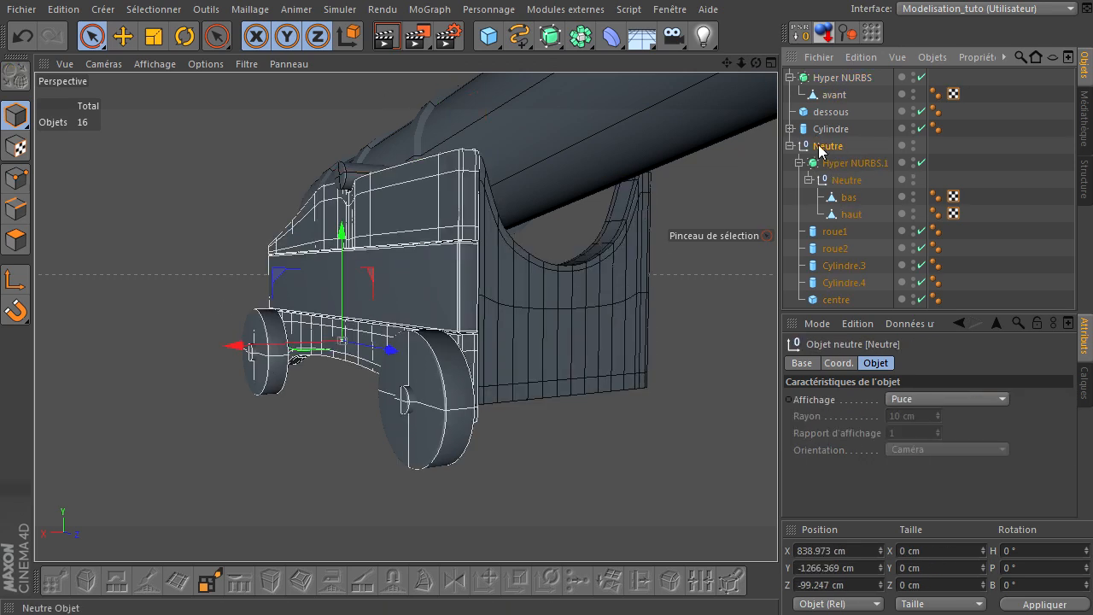
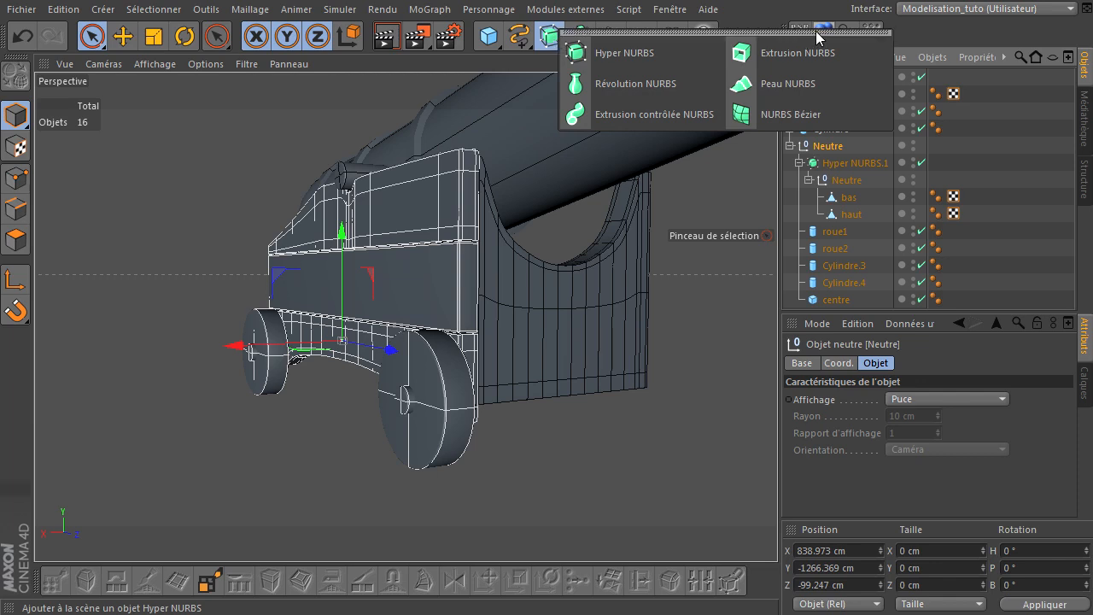
drag(580, 35, 751, 114)
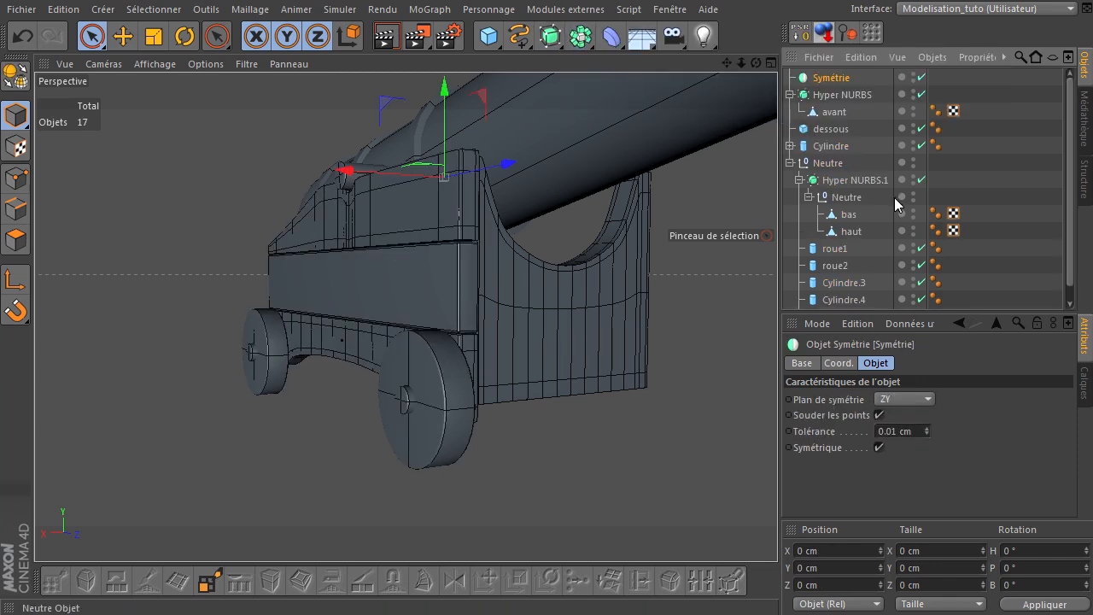
click(827, 163)
drag(858, 88, 840, 79)
click(722, 205)
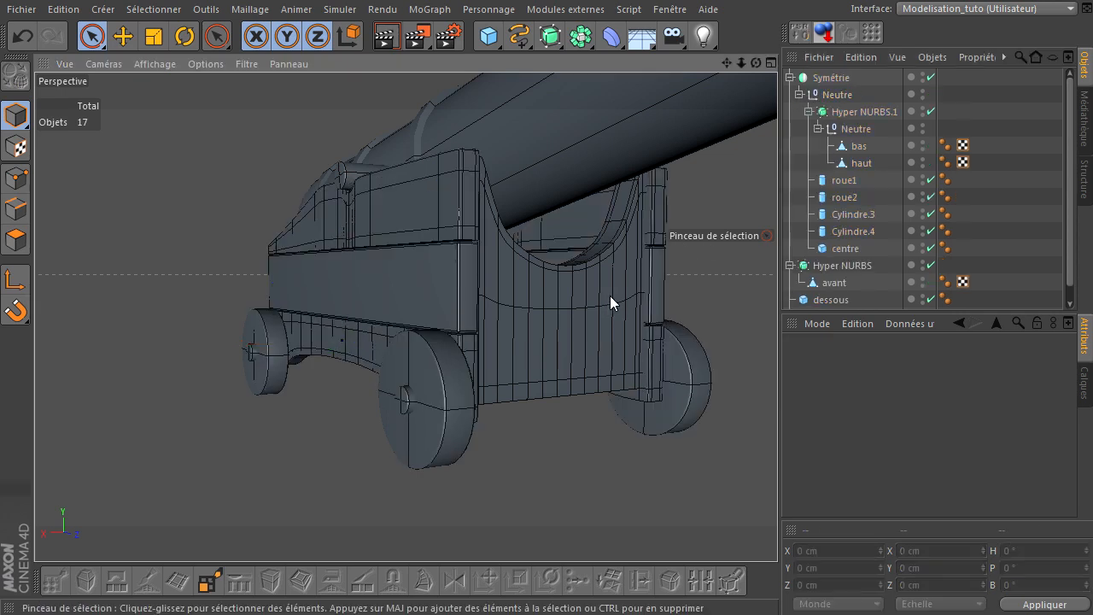
drag(756, 62, 743, 418)
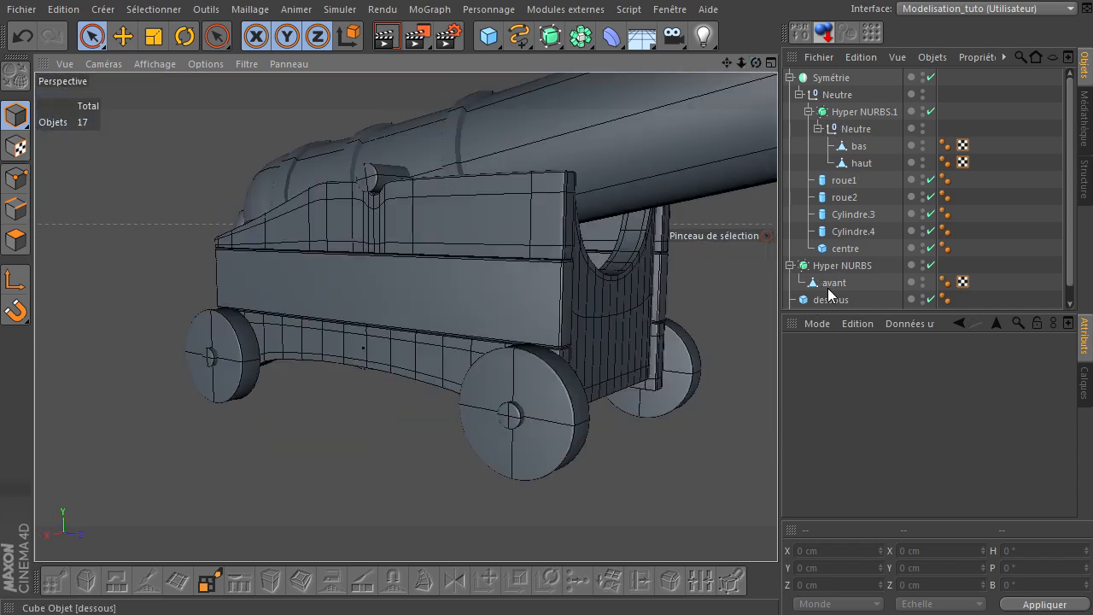
Collapse the Hyper NURBS and Neutre hierarchies, and rotate the cannon's Cylindre to a 5° pitch
click(791, 266)
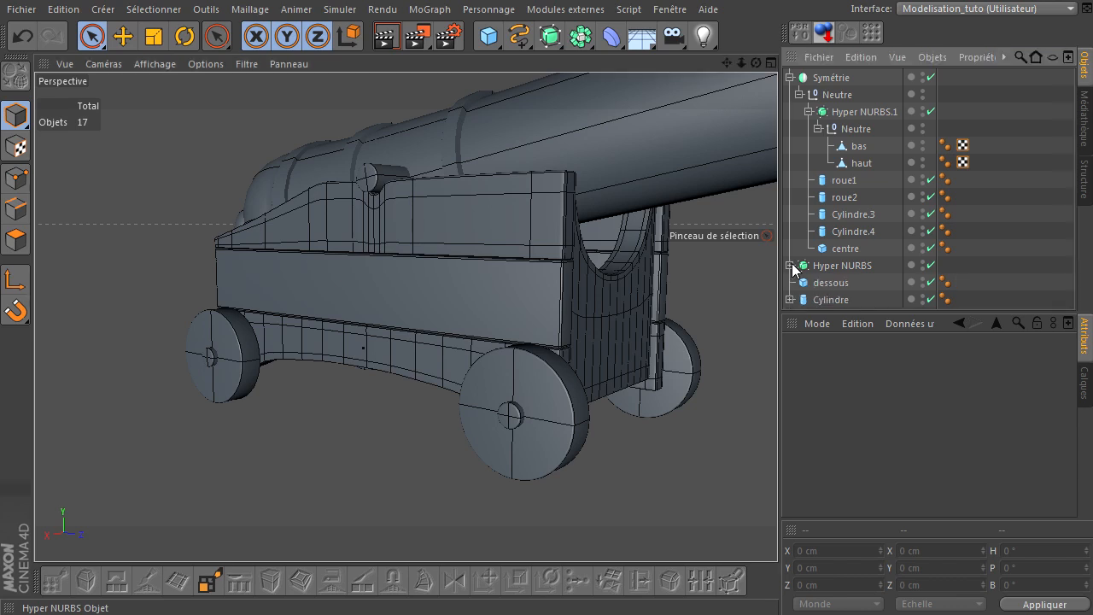
click(799, 94)
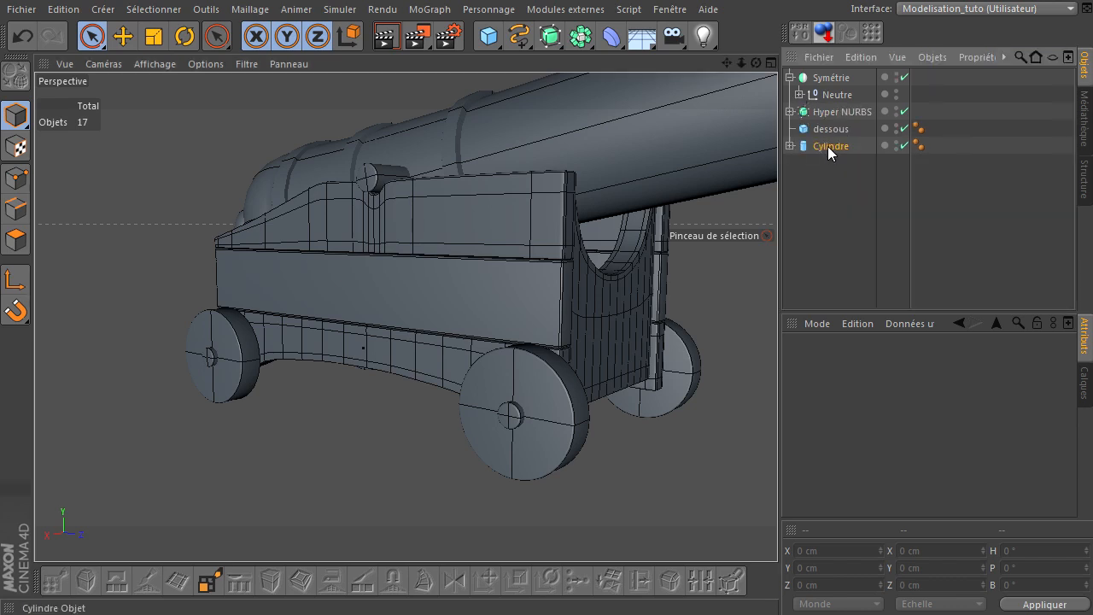
click(827, 146)
click(186, 37)
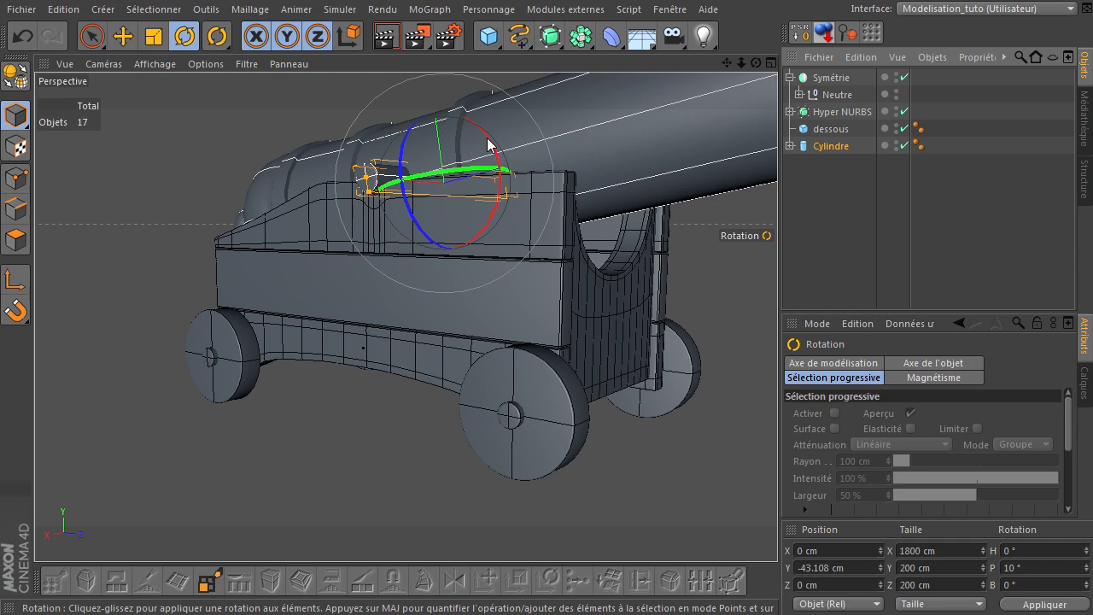
drag(491, 147, 492, 139)
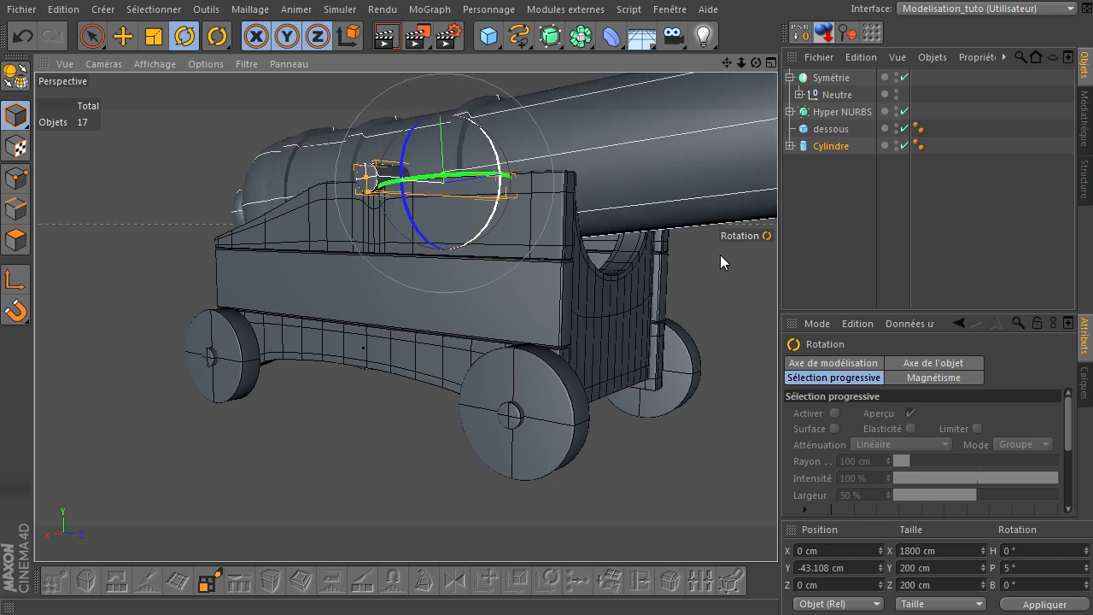
click(828, 240)
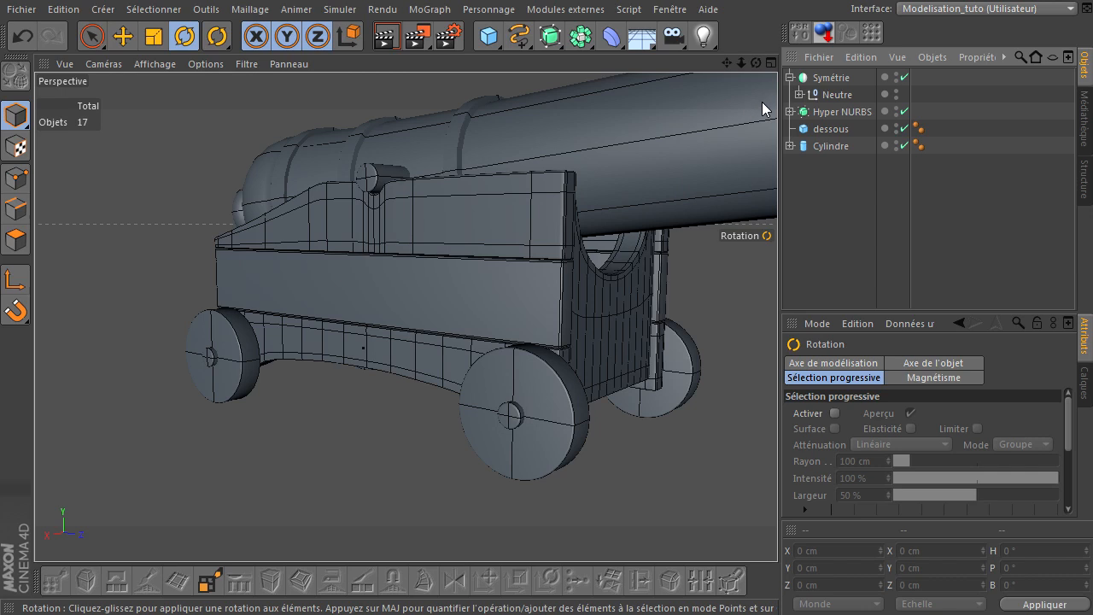
Group all the cannon and carriage objects under one Neutre and drop the whole group onto the floor level
drag(755, 64, 777, 419)
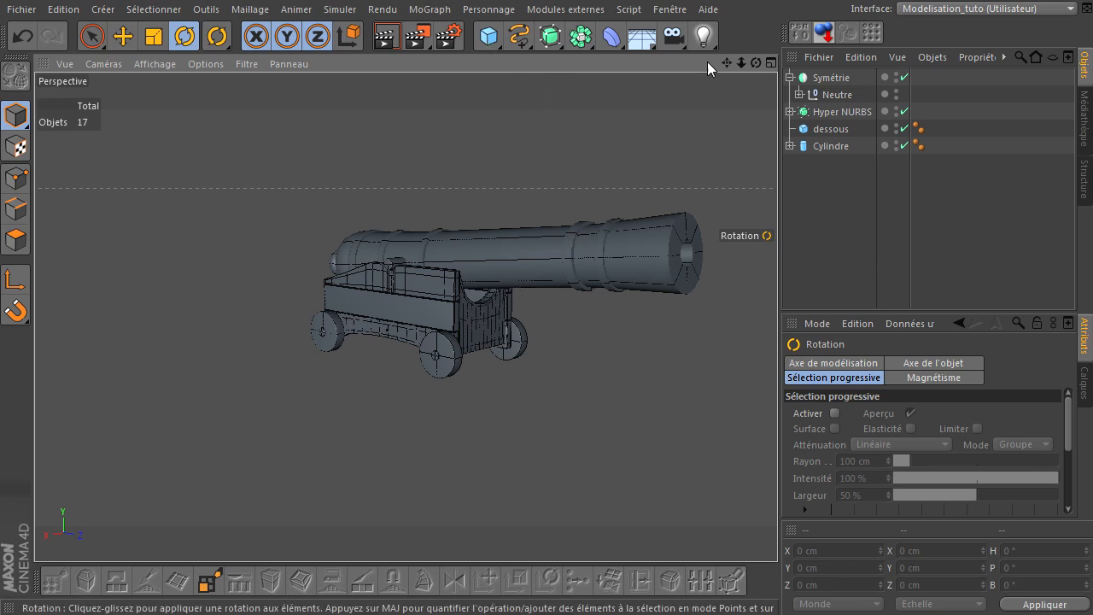
drag(805, 186, 862, 78)
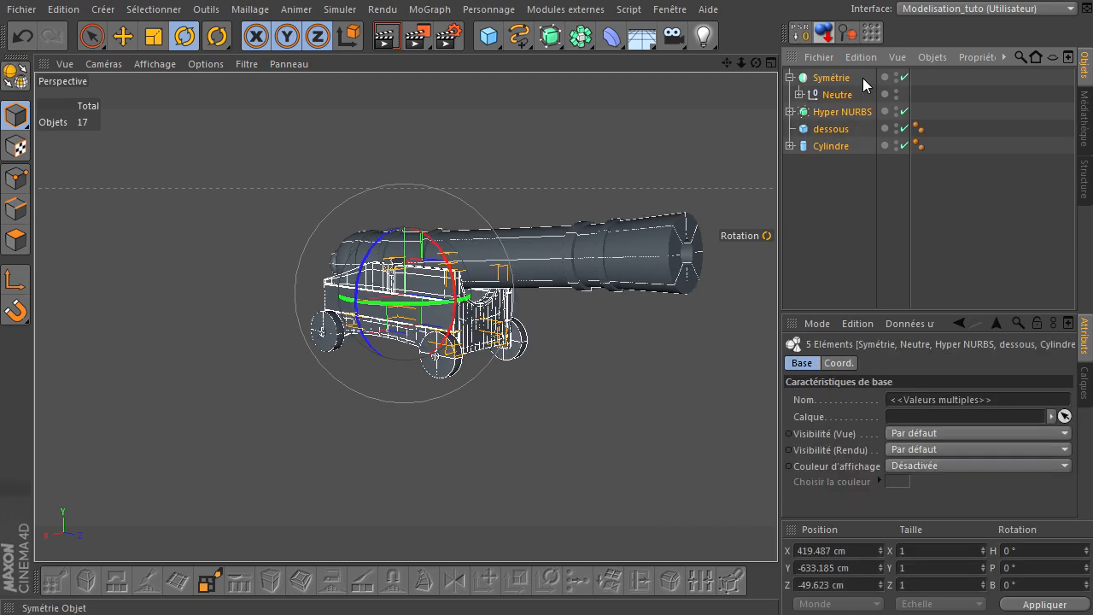
key(alt+g)
click(832, 38)
drag(727, 62, 743, 414)
Add a Plan object as the ground under the cannon and set its width and height to 8000 cm
drag(489, 43, 785, 464)
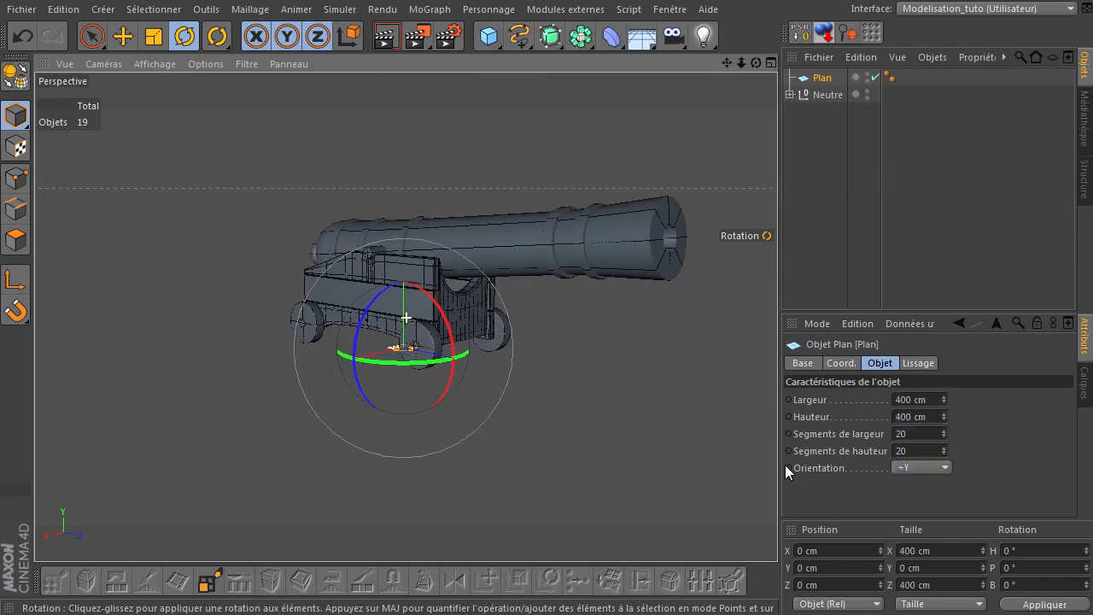
click(934, 401)
text(2)
key(Return)
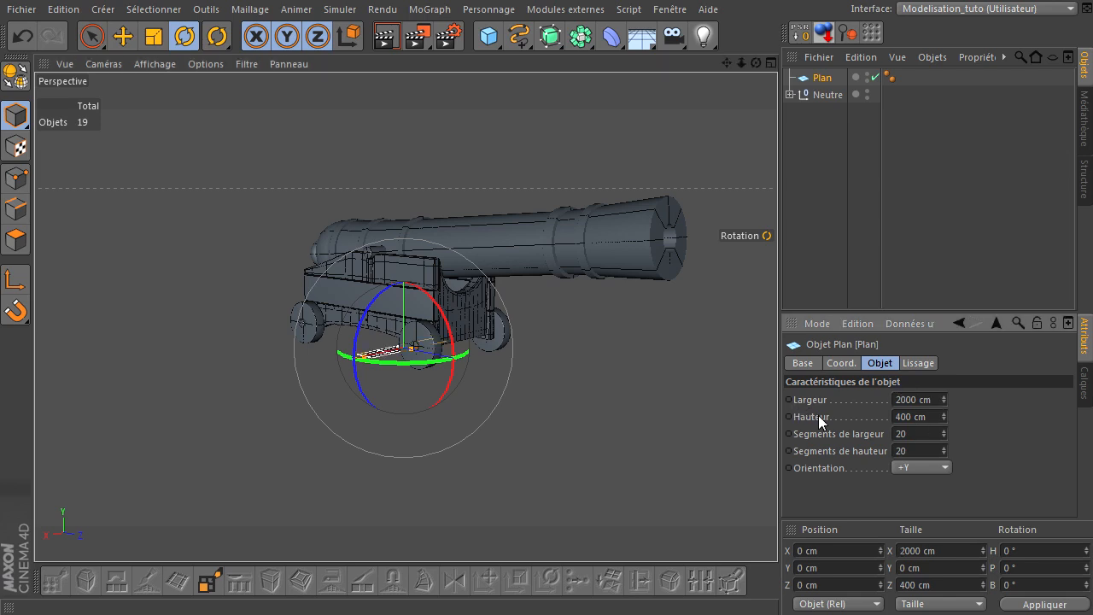
click(928, 399)
text(5000)
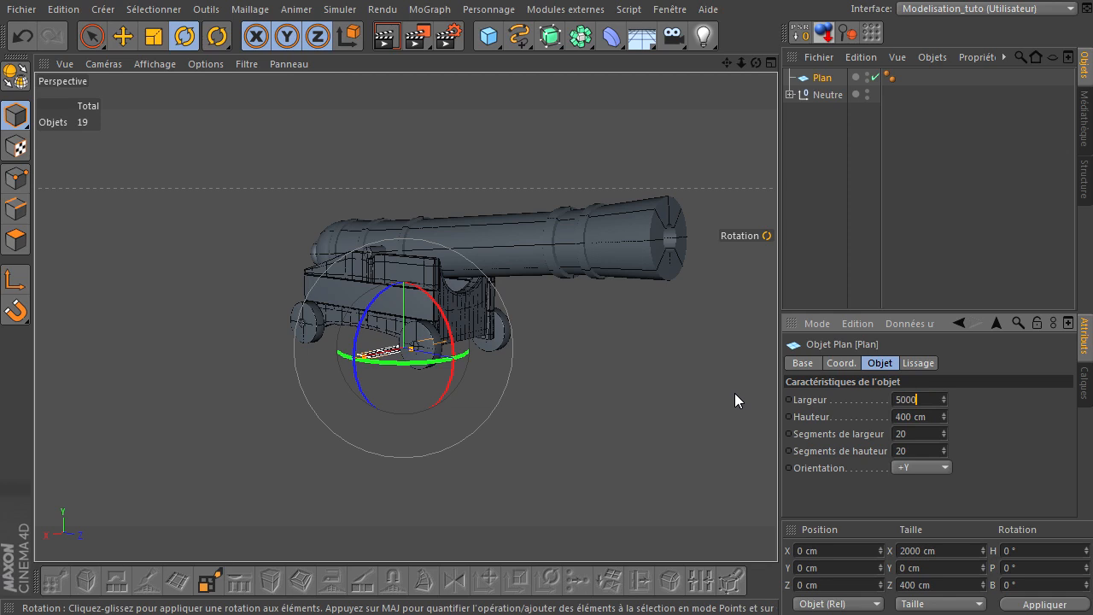
key(Return)
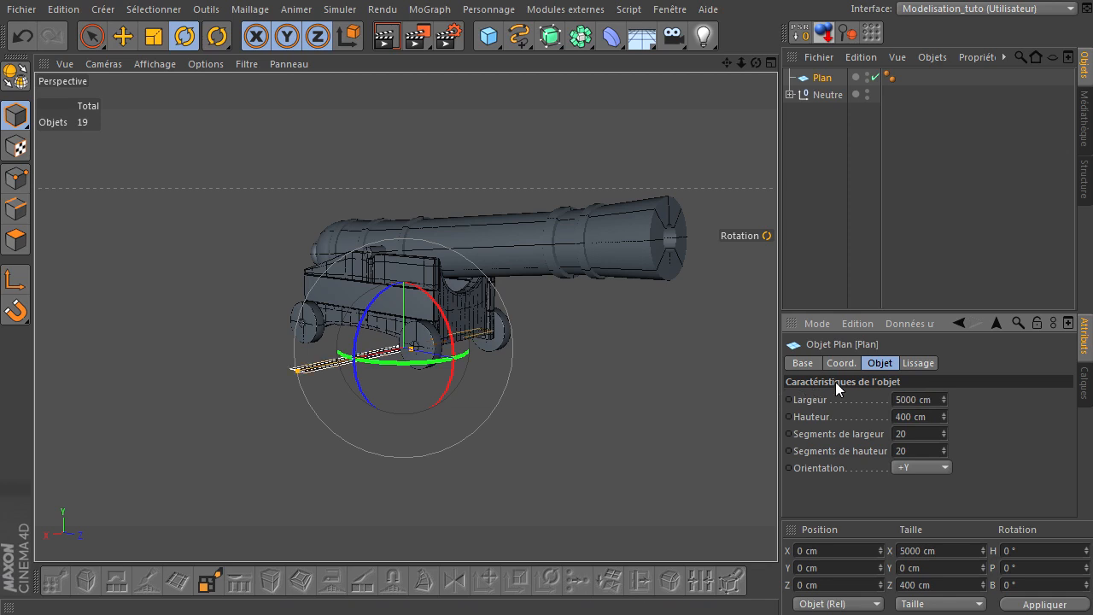
text(8000)
click(920, 416)
text(8000)
key(Return)
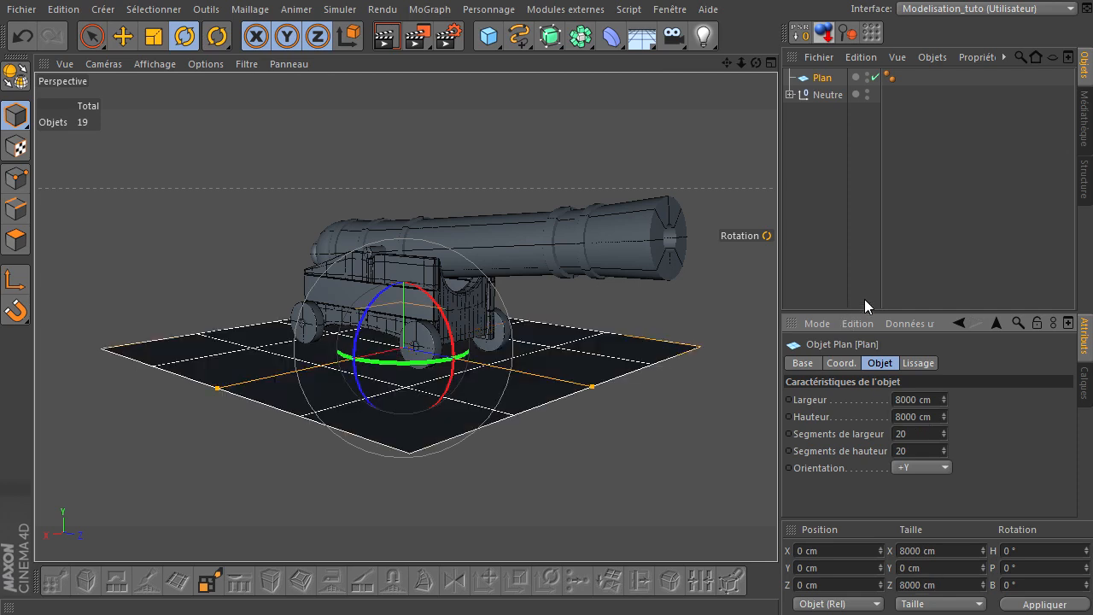
Reduce the ground plane's number of width segments and deselect it
click(934, 438)
text(1)
click(805, 204)
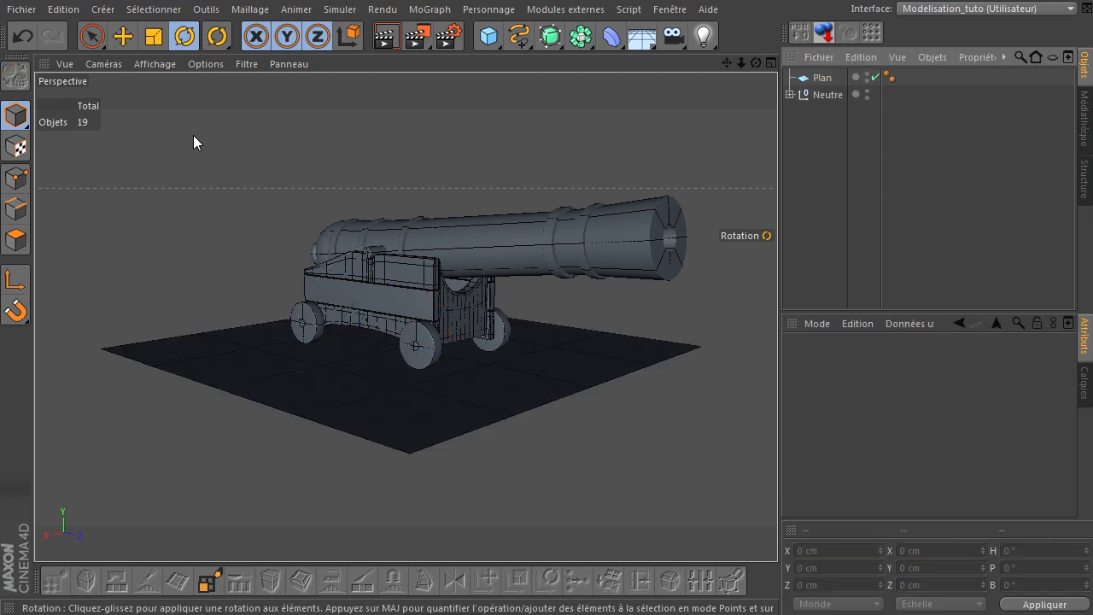
Add a Sphère as a cannonball and move it along X to about 1156 cm, beside the carriage
click(92, 36)
drag(750, 58, 776, 418)
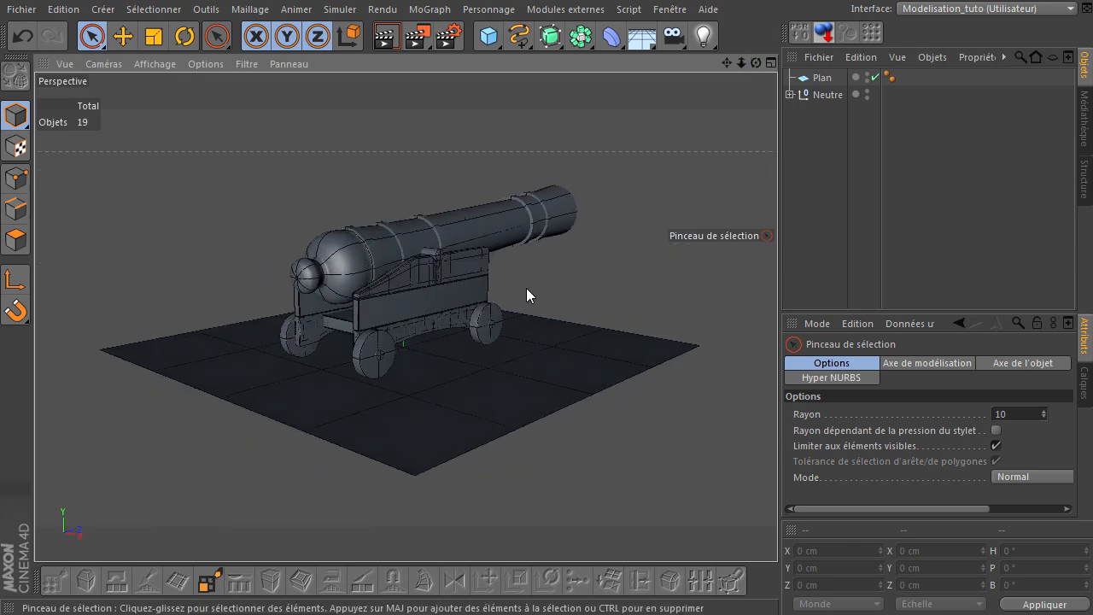
drag(756, 63, 777, 418)
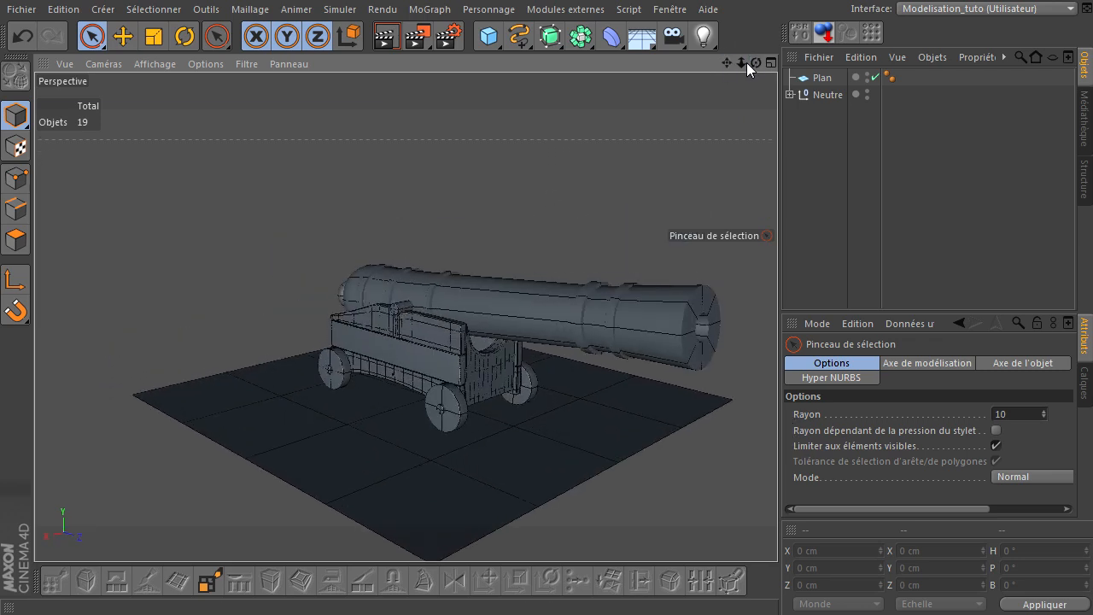
drag(741, 62, 621, 105)
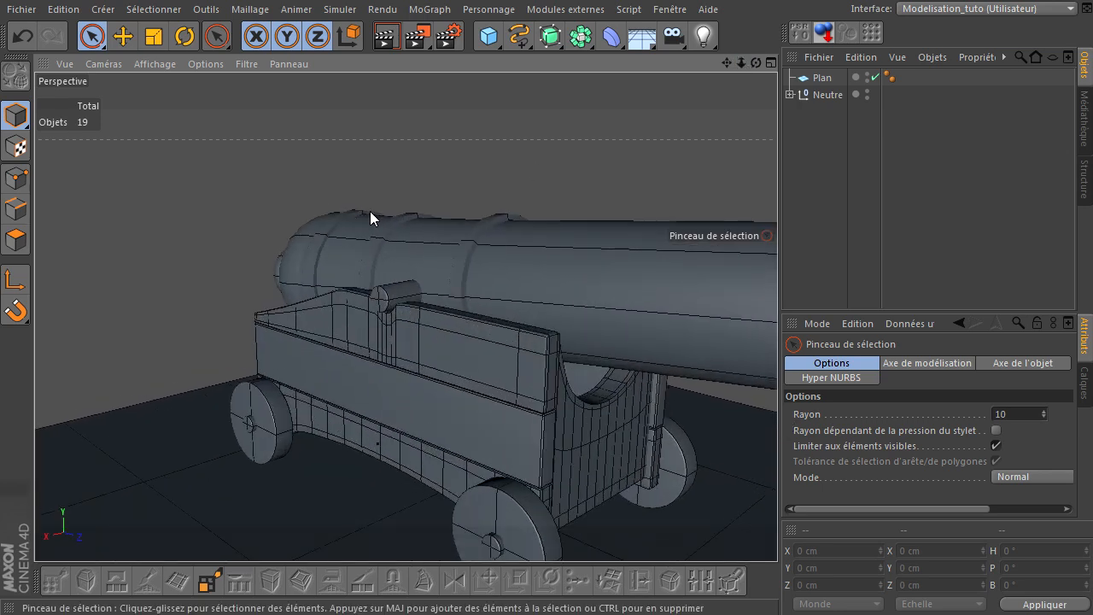
drag(741, 63, 777, 419)
drag(489, 38, 922, 83)
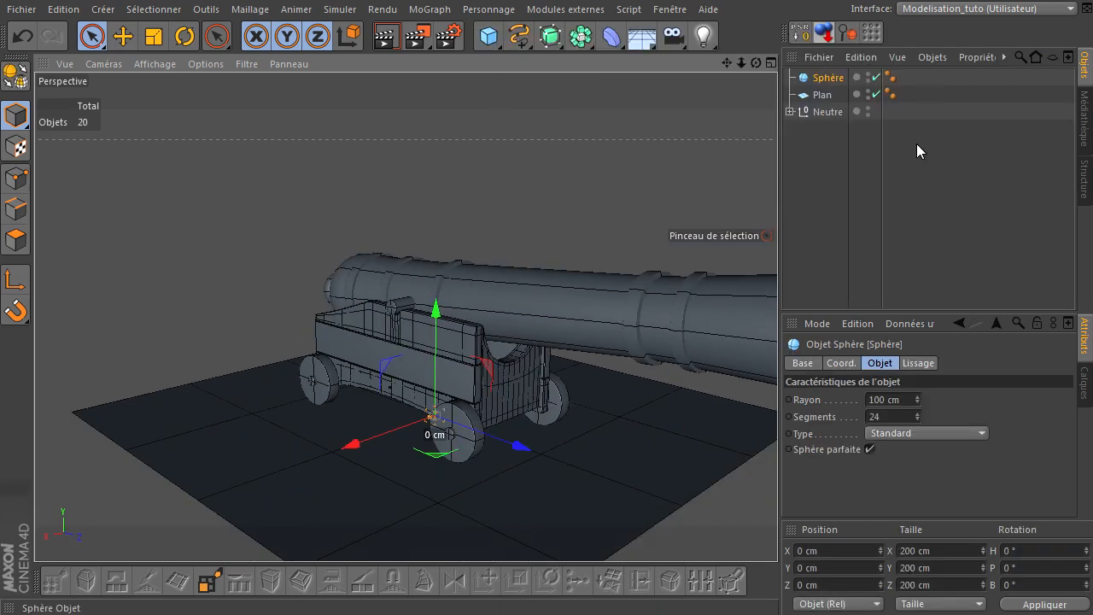
drag(356, 443, 300, 461)
drag(755, 62, 777, 418)
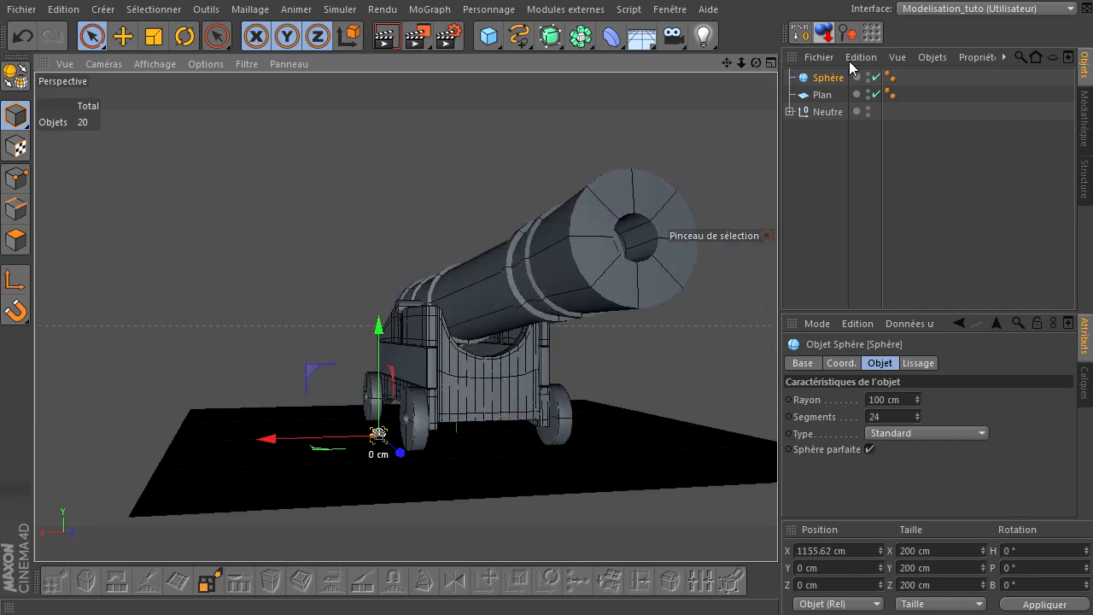
Set the sphere's radius to 200 cm and drop it onto the floor so that it rests on the plane
click(907, 399)
text(2)
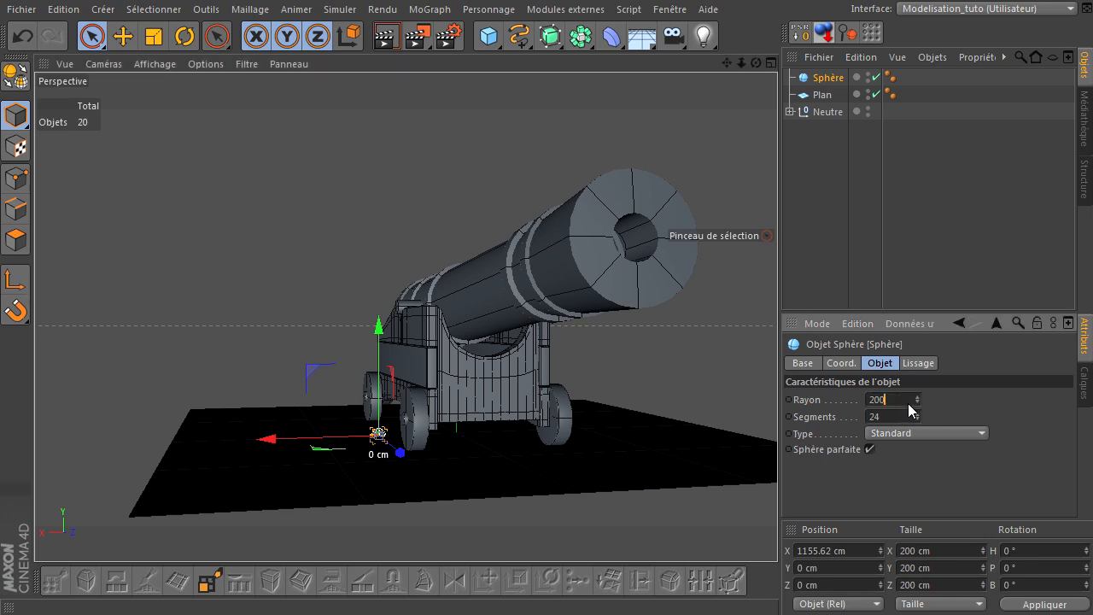
text(00)
key(Return)
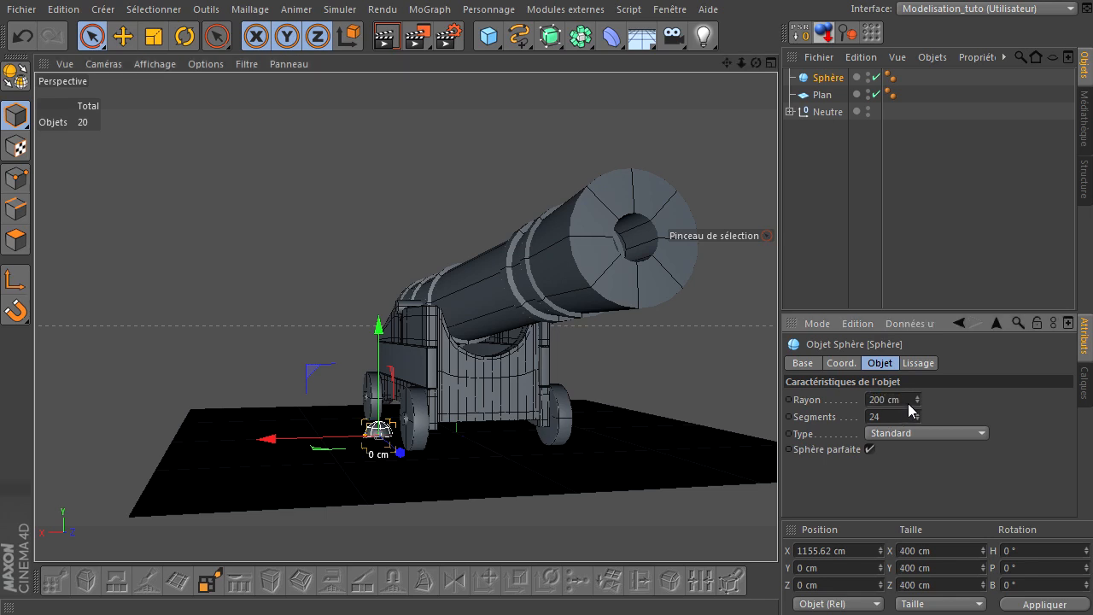
click(824, 34)
Duplicate the sphere twice on the ground beside the first one, with the last copy at about X 1932 and Z 503 cm
drag(756, 62, 778, 424)
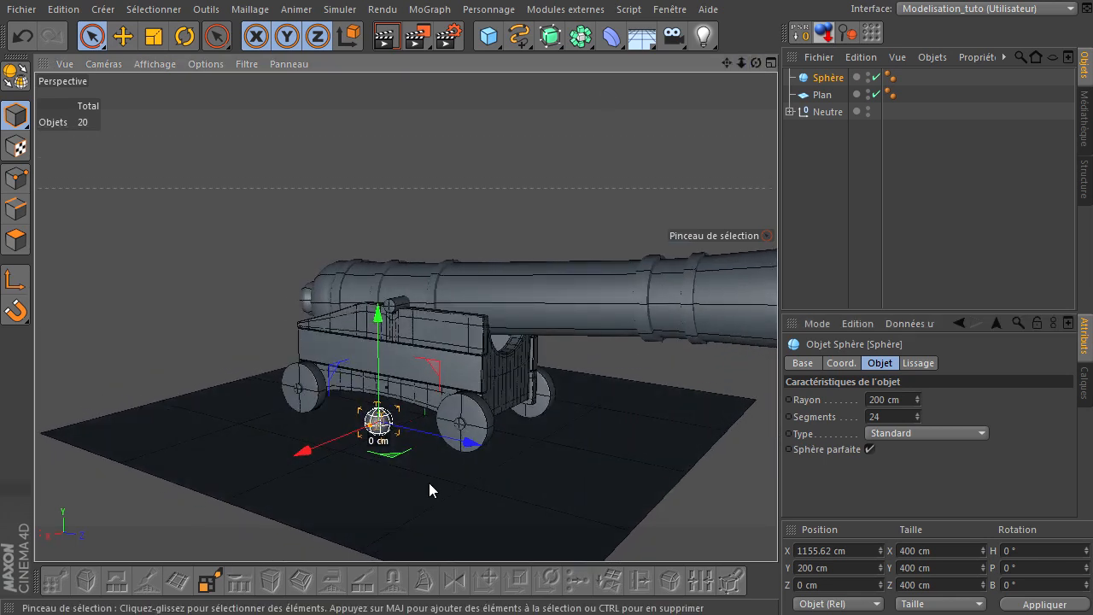
drag(305, 446, 274, 465)
drag(409, 457, 444, 459)
Using the Haut view, bring the three spheres together into a tight triangle and duplicate one over its centre
middle_click(378, 456)
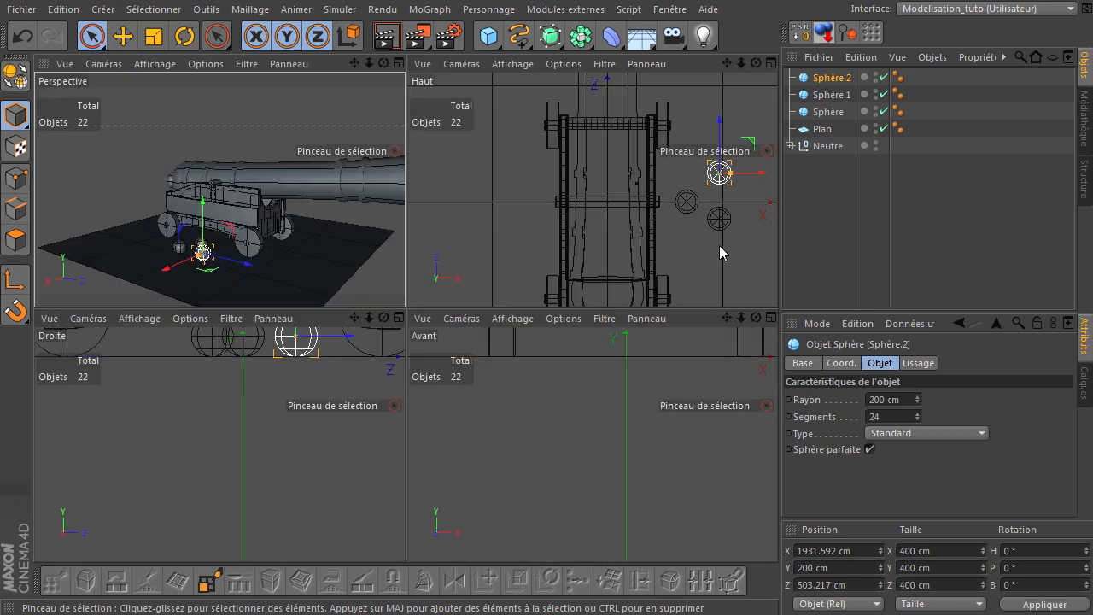
middle_click(722, 226)
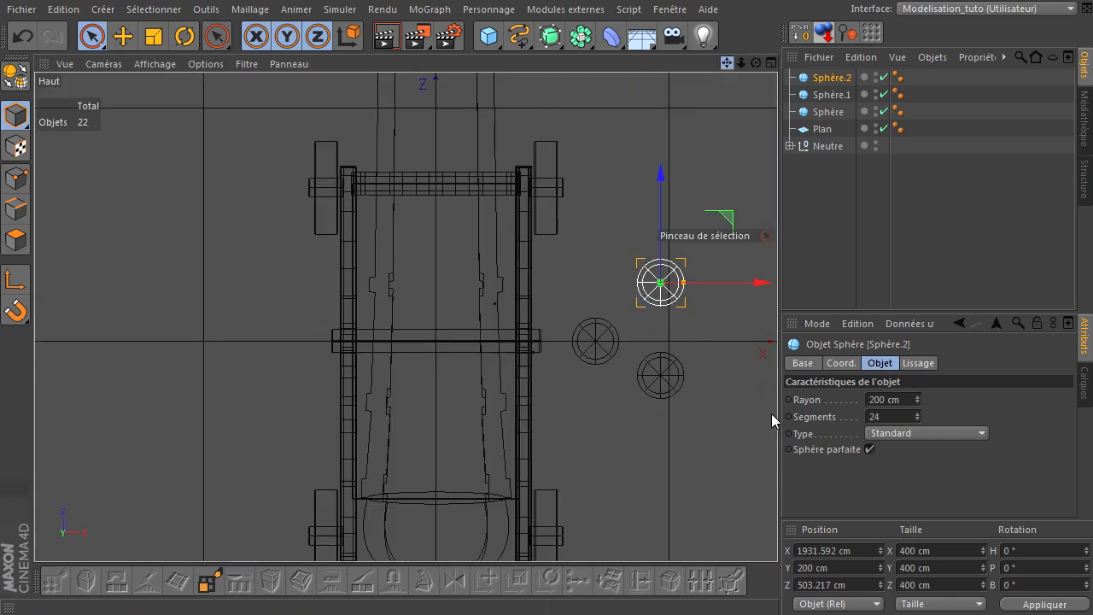
drag(727, 65, 648, 18)
click(651, 180)
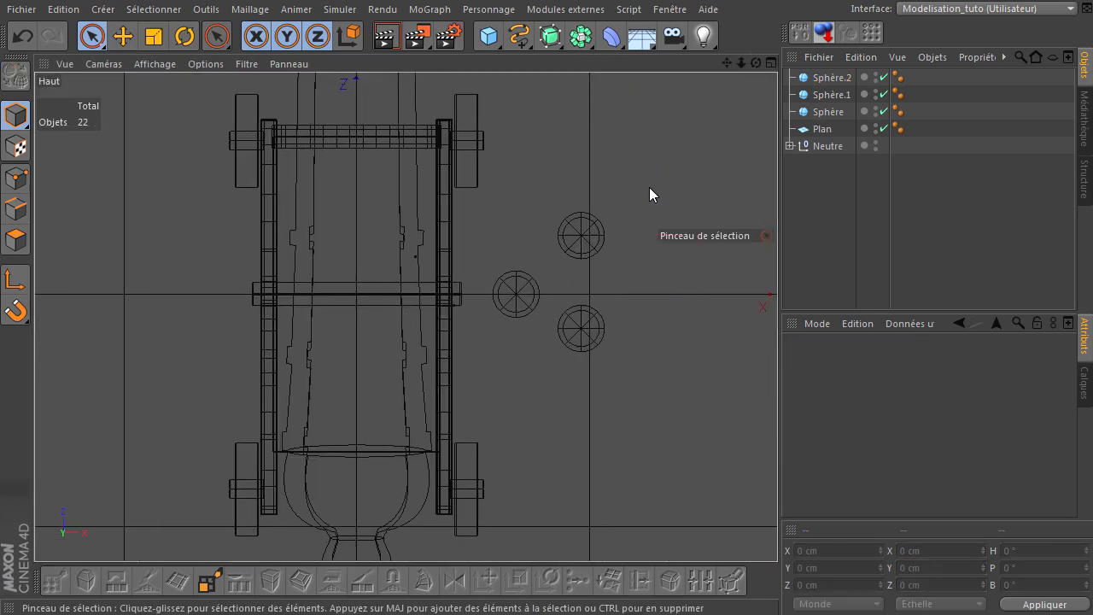
click(516, 294)
drag(516, 293, 607, 205)
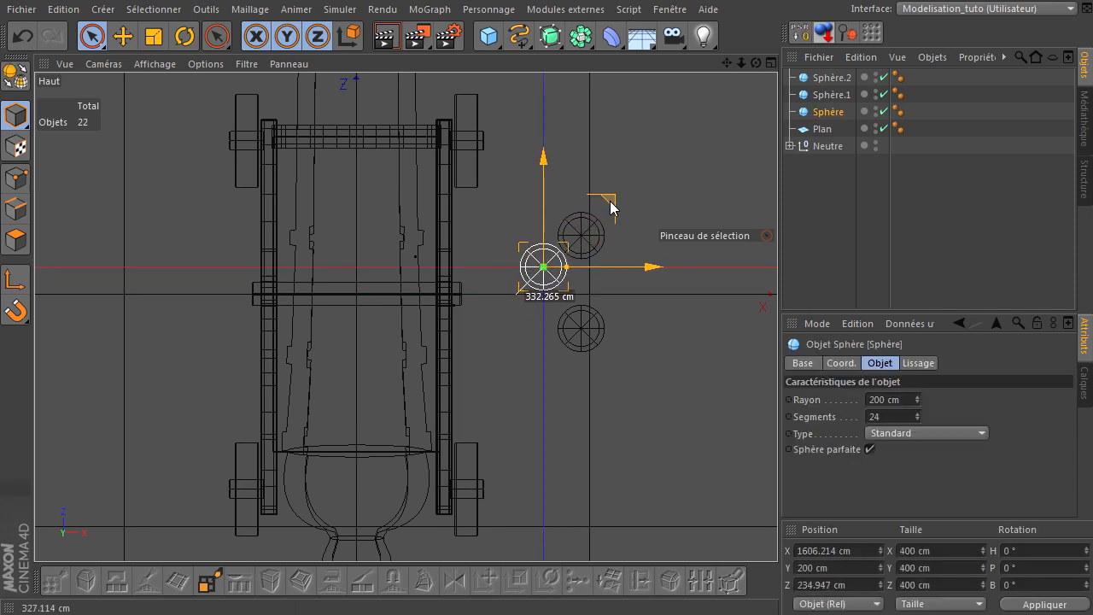
click(579, 325)
drag(654, 268, 641, 194)
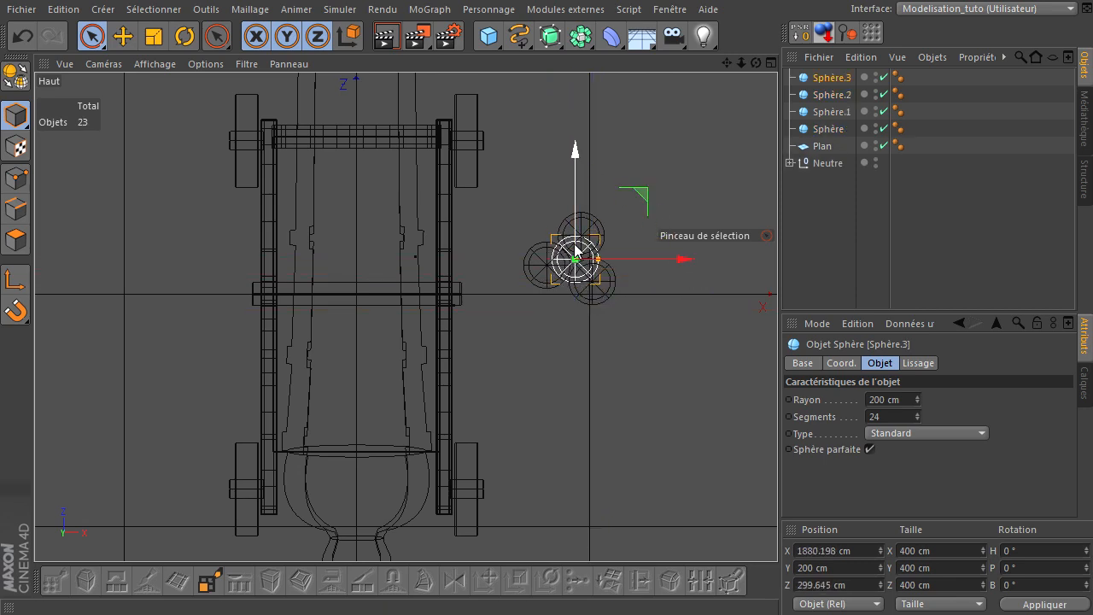
Using the Droite view, raise the central sphere copy to about Y 544 cm, on top of the other three
middle_click(610, 319)
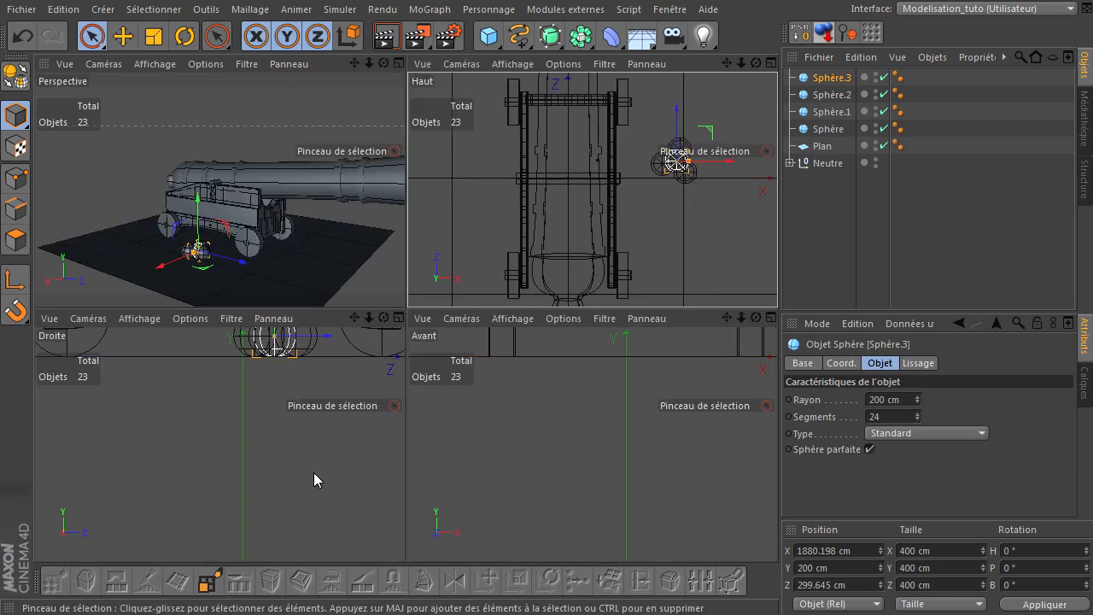
middle_click(284, 402)
drag(726, 64, 746, 212)
drag(538, 152, 539, 89)
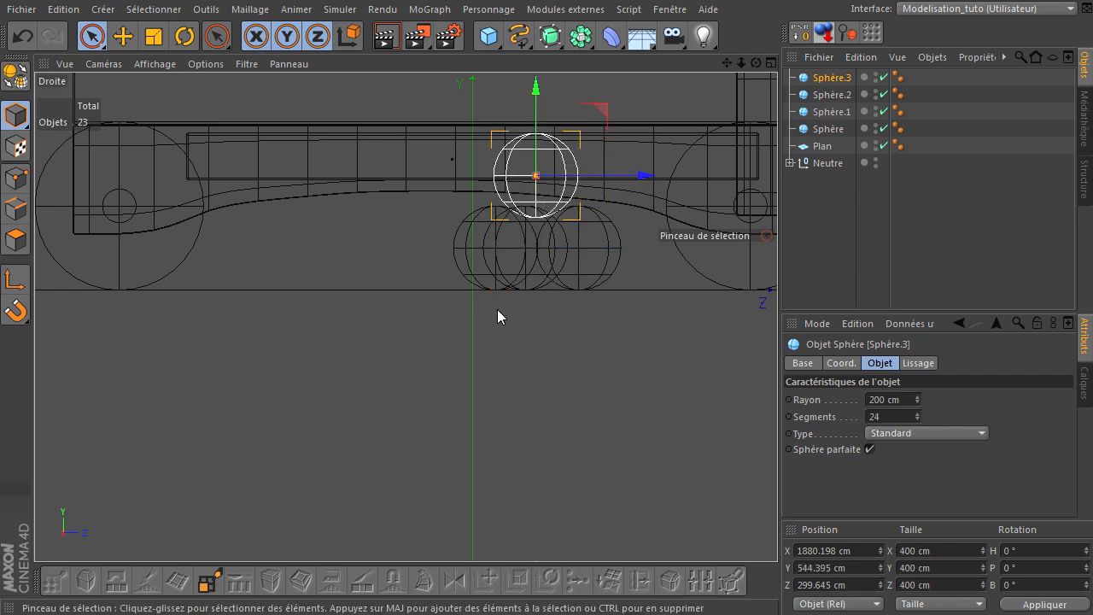
Back in the perspective view, lower the top sphere to about Y 531 cm so it sits on the pile
middle_click(497, 309)
middle_click(298, 273)
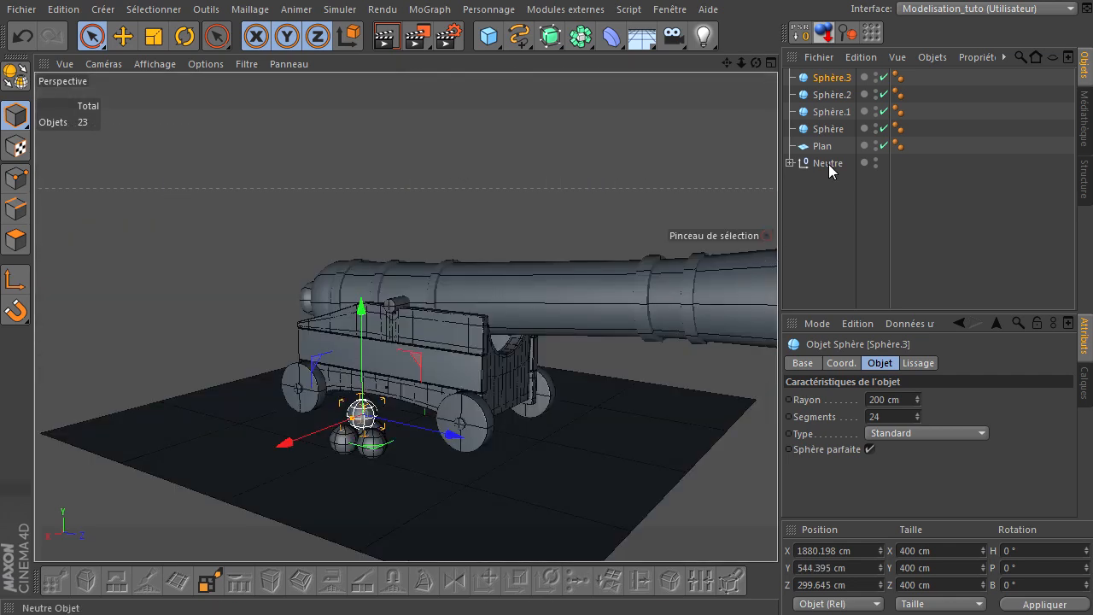
click(804, 214)
drag(755, 62, 777, 419)
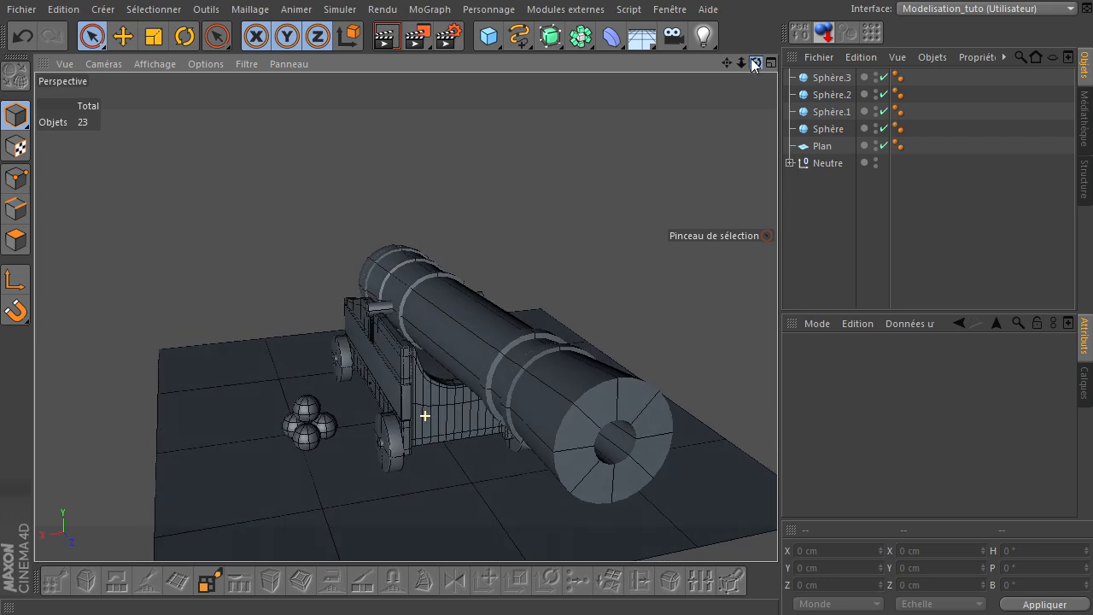
click(305, 412)
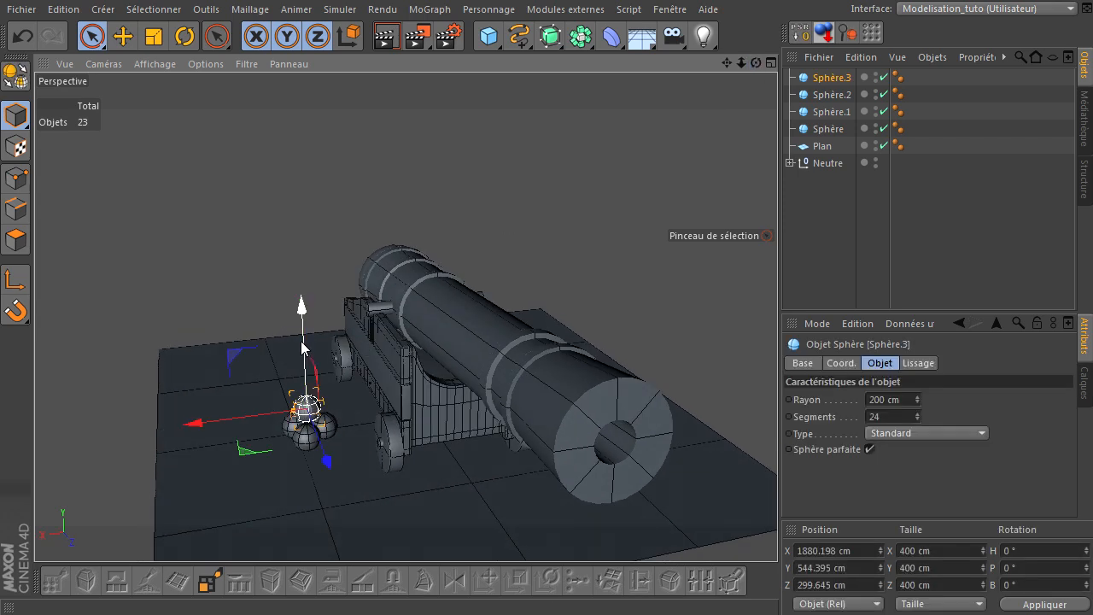
Move the front cannonball out of the pile so it lies apart on the ground, and deselect it
click(303, 434)
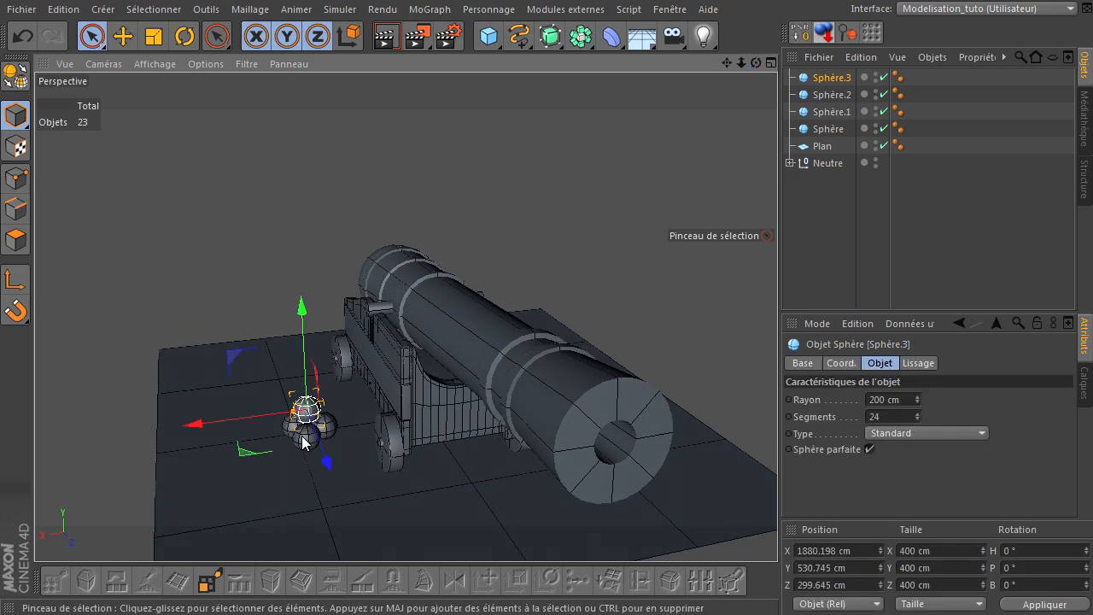
ctrl+drag(244, 480, 221, 510)
click(562, 191)
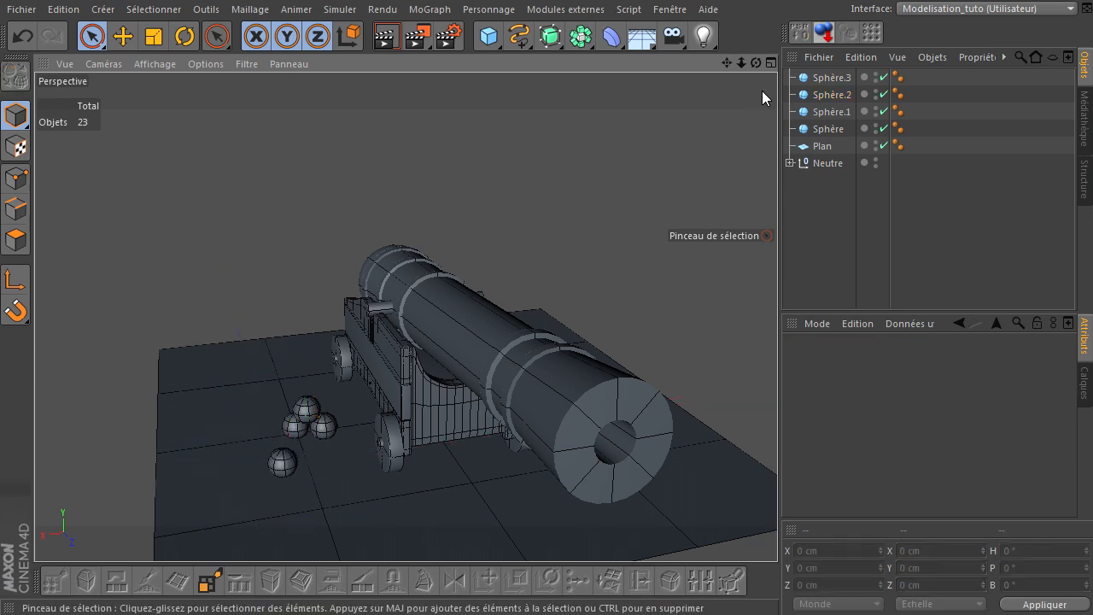
Frame the whole cannon with its cannonballs and render the active perspective view to check the model
mouse_move(777, 419)
alt+mouse_down()
mouse_move(766, 419)
mouse_move(776, 418)
alt+mouse_up()
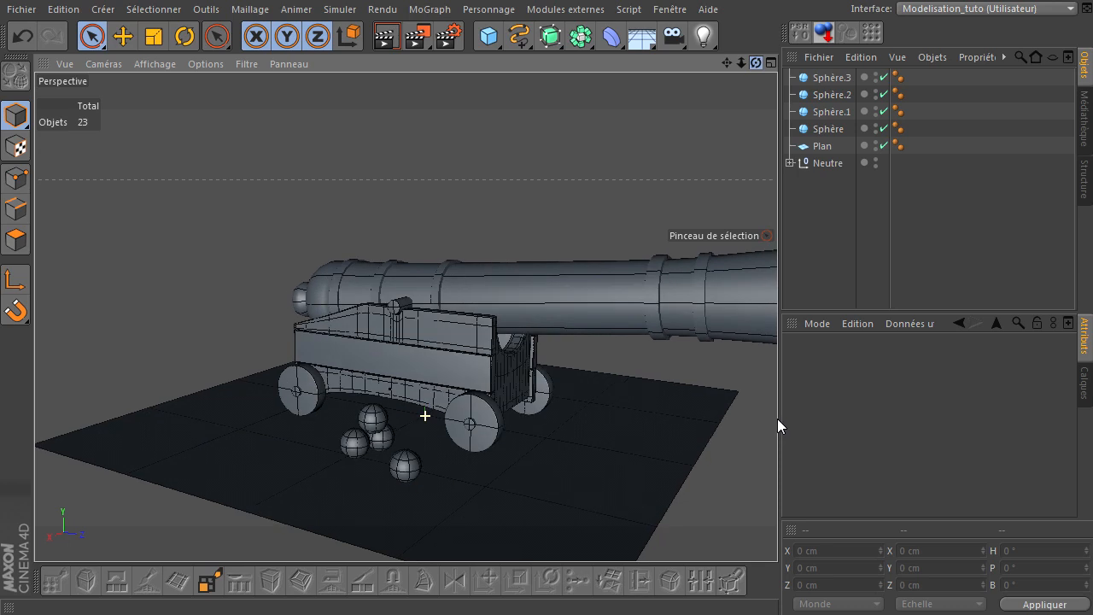
drag(725, 64, 771, 417)
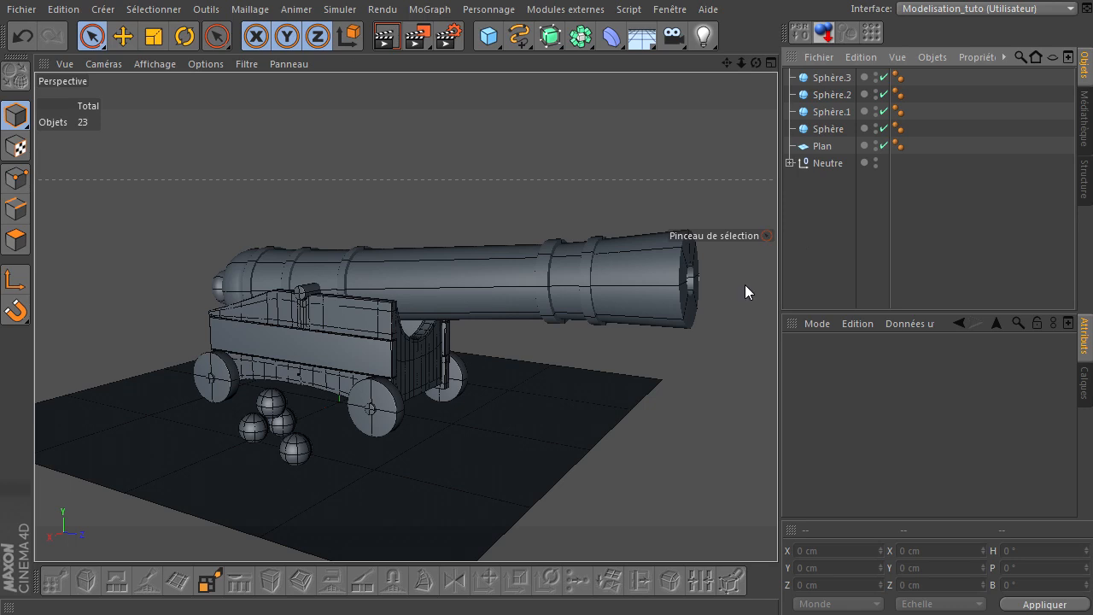
click(384, 40)
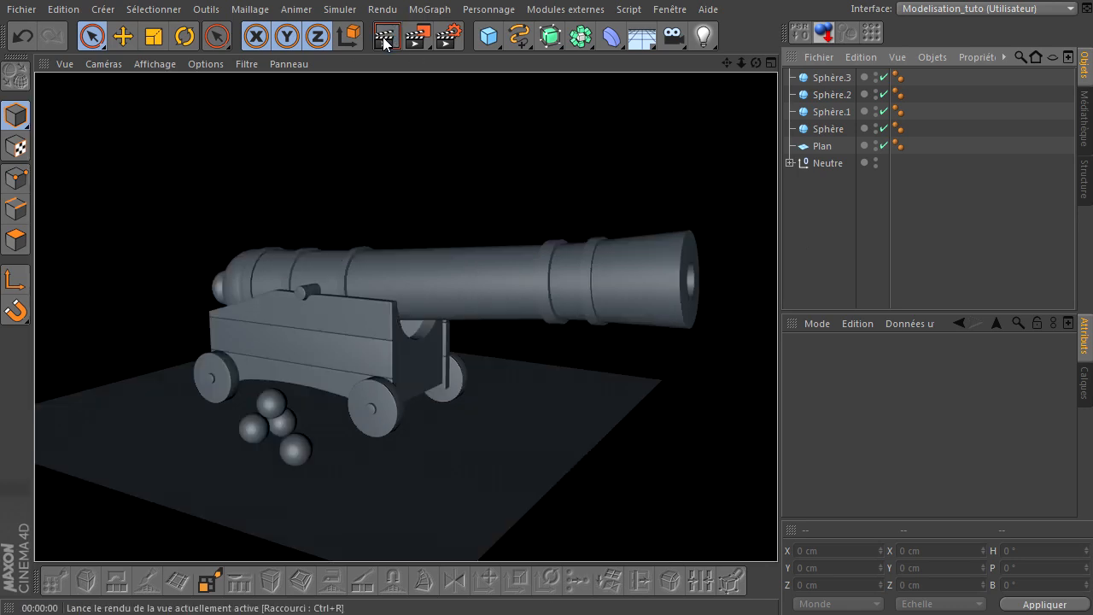
click(817, 268)
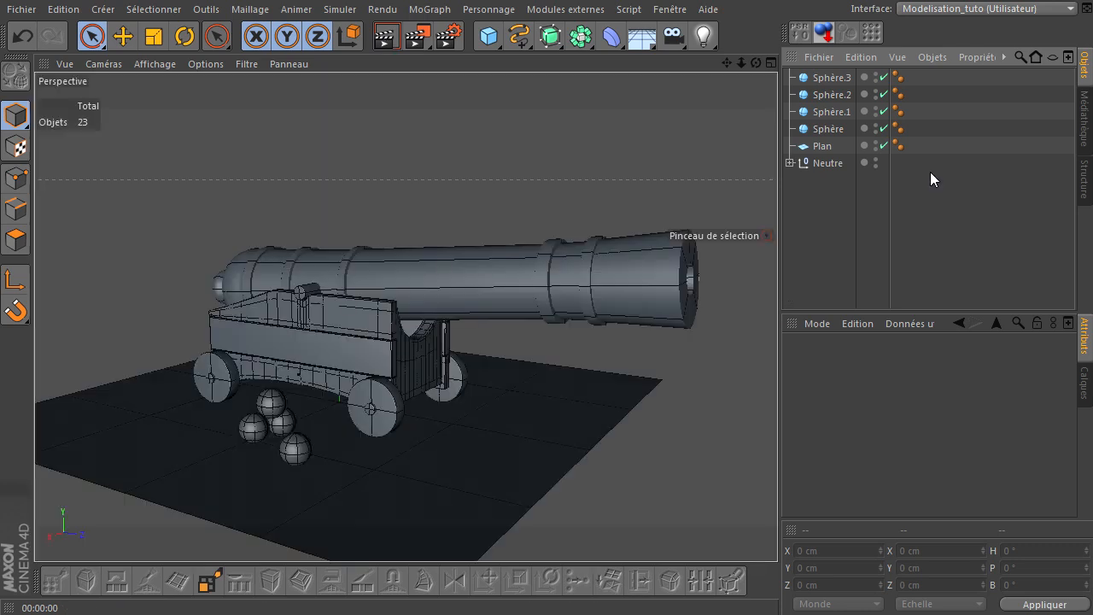
Switch the interface layout to standard_tuto and create a new material
click(990, 10)
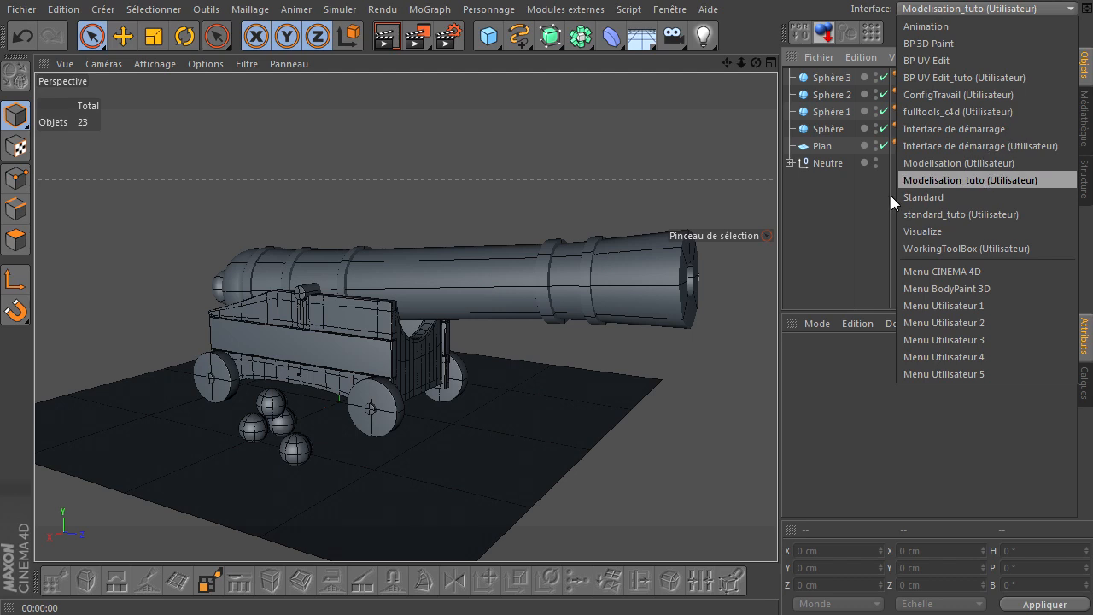
click(847, 227)
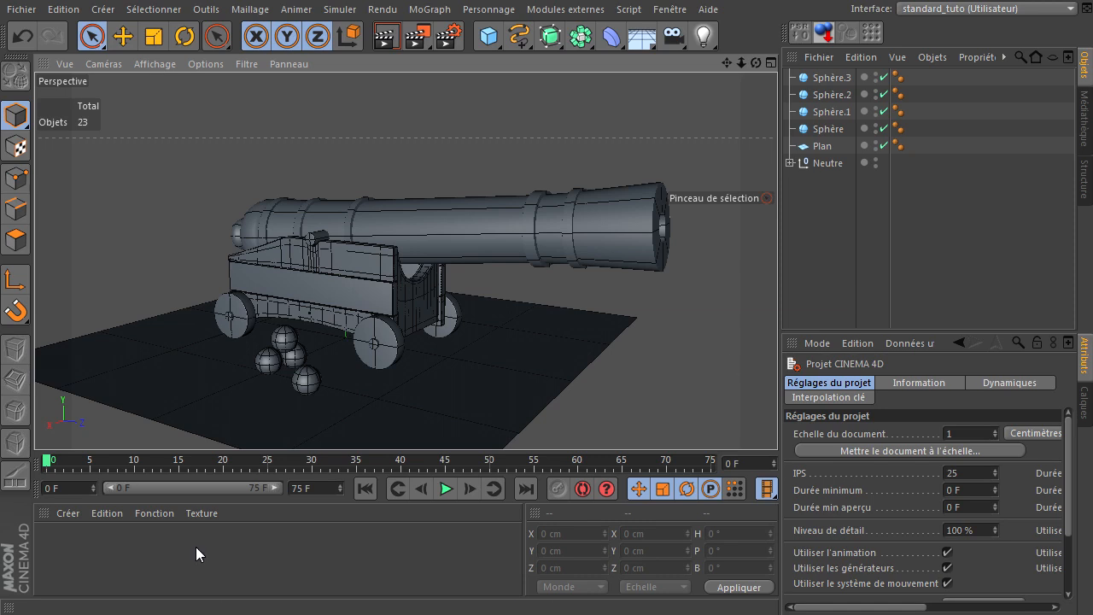
double_click(165, 562)
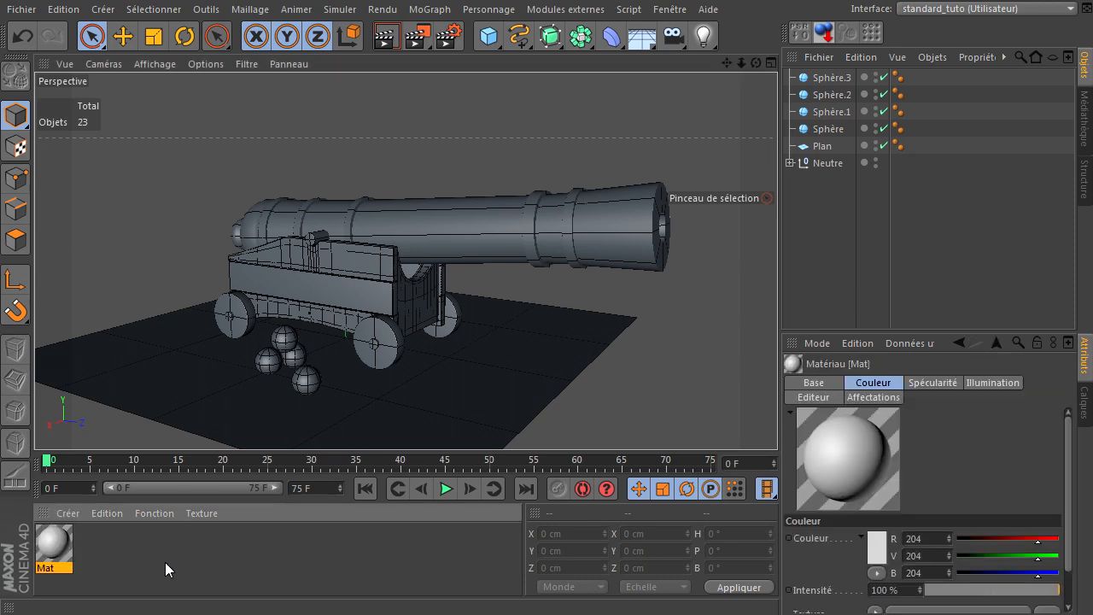
Open the new material's colour channel for editing and browse to the Textures > bois folder for its texture image
double_click(56, 543)
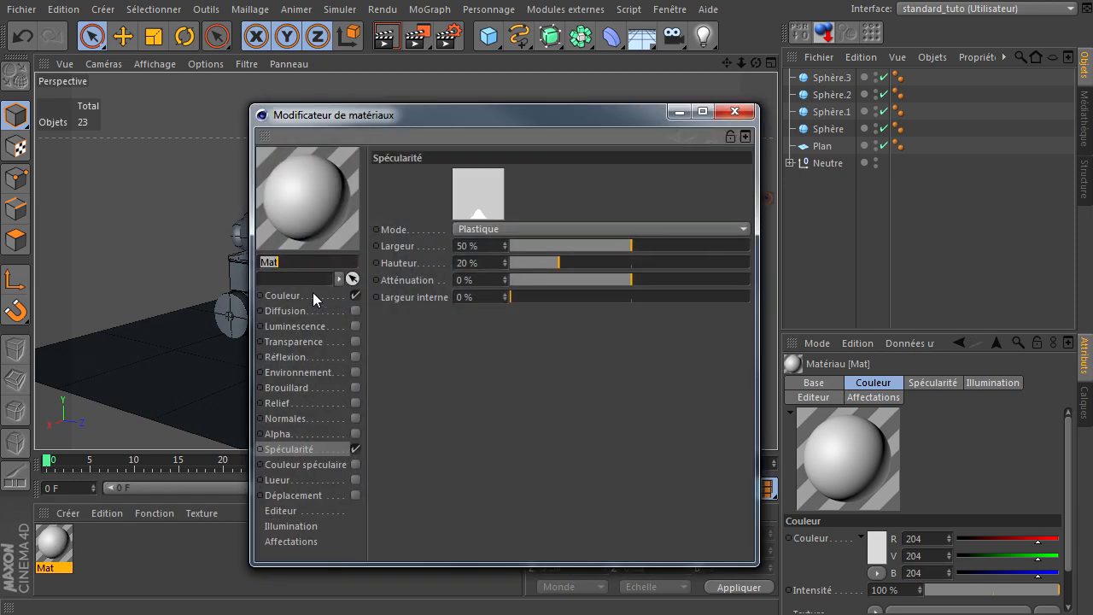
click(313, 293)
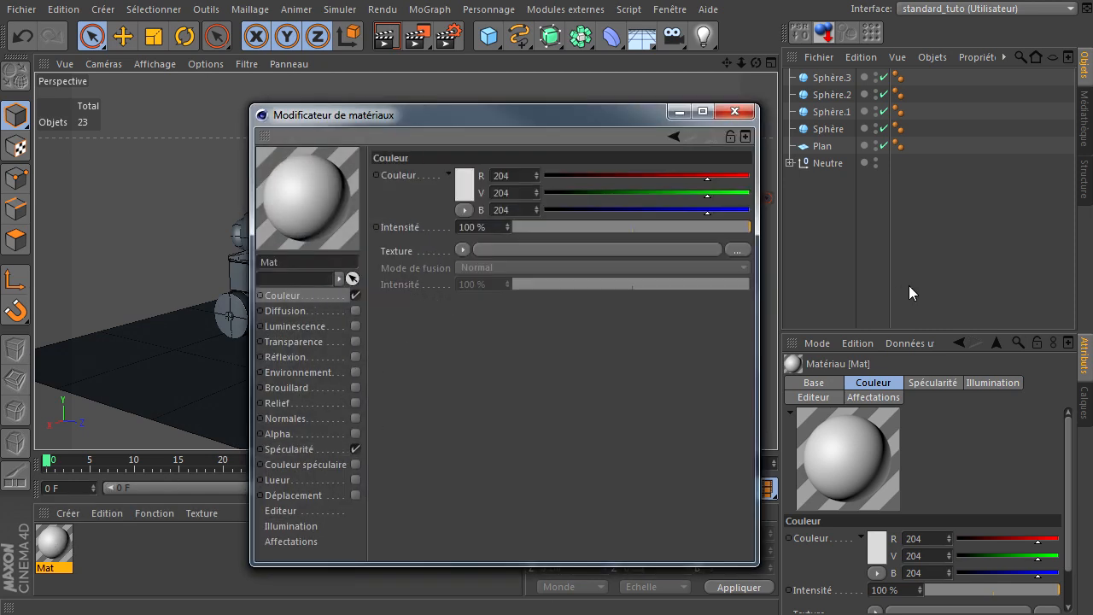
click(738, 249)
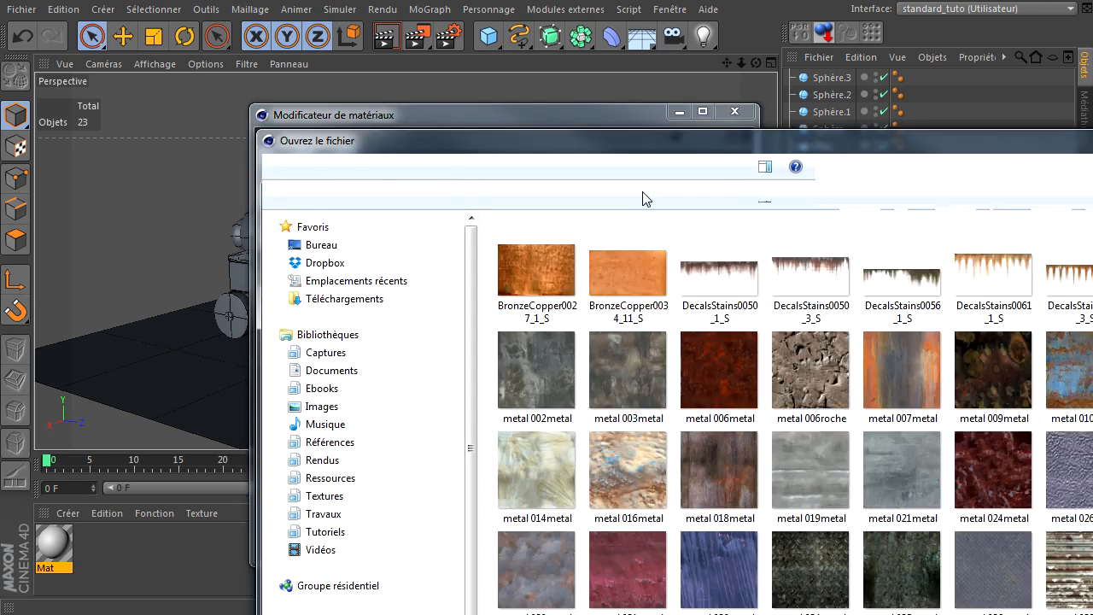
drag(662, 139, 663, 101)
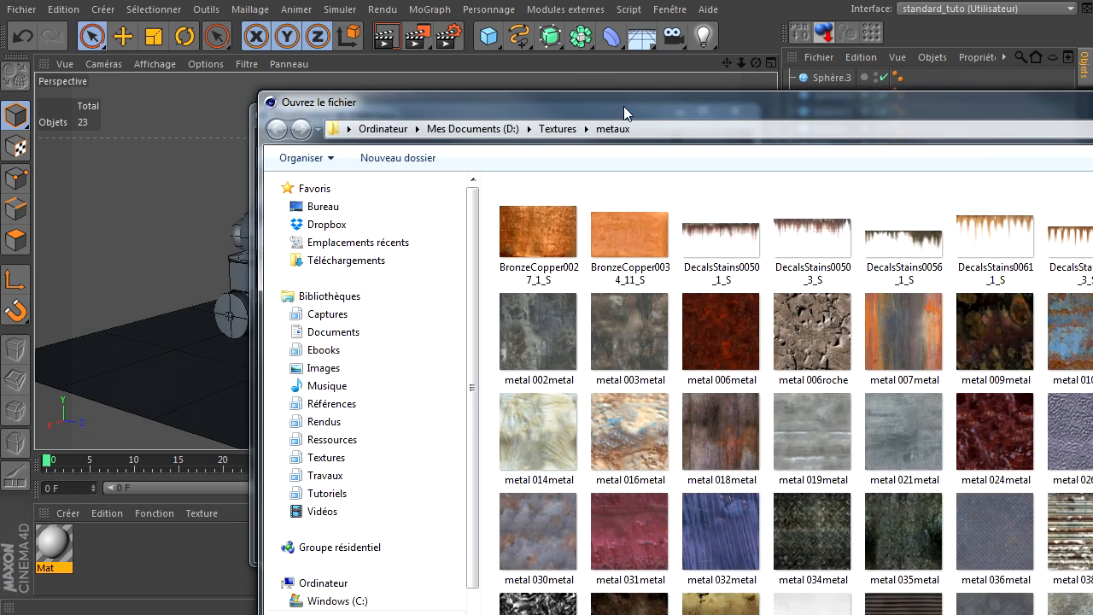
click(556, 128)
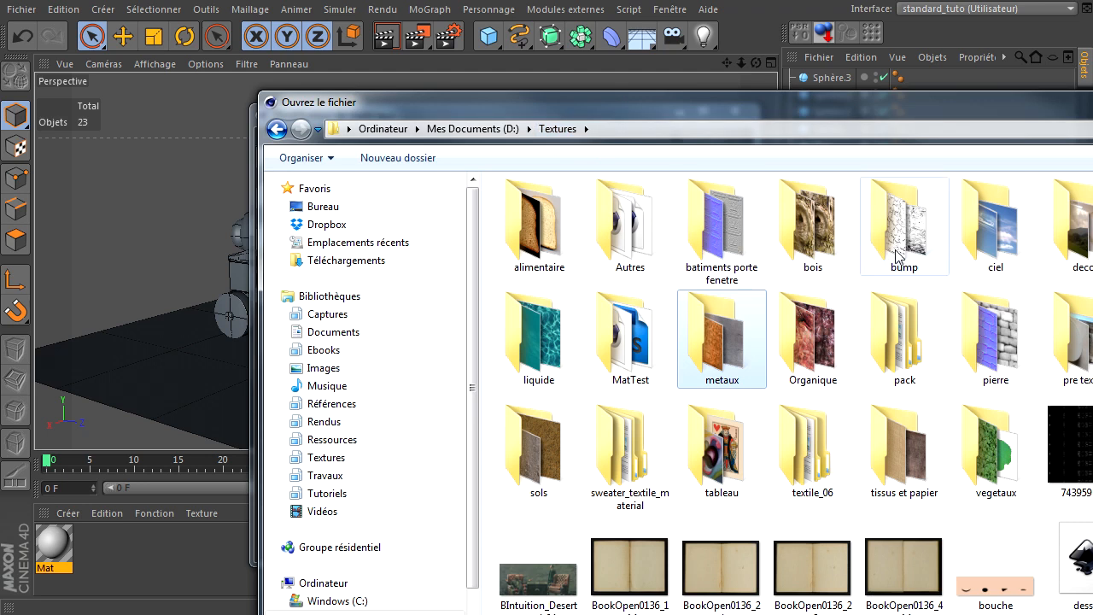
double_click(839, 251)
drag(1092, 103, 962, 30)
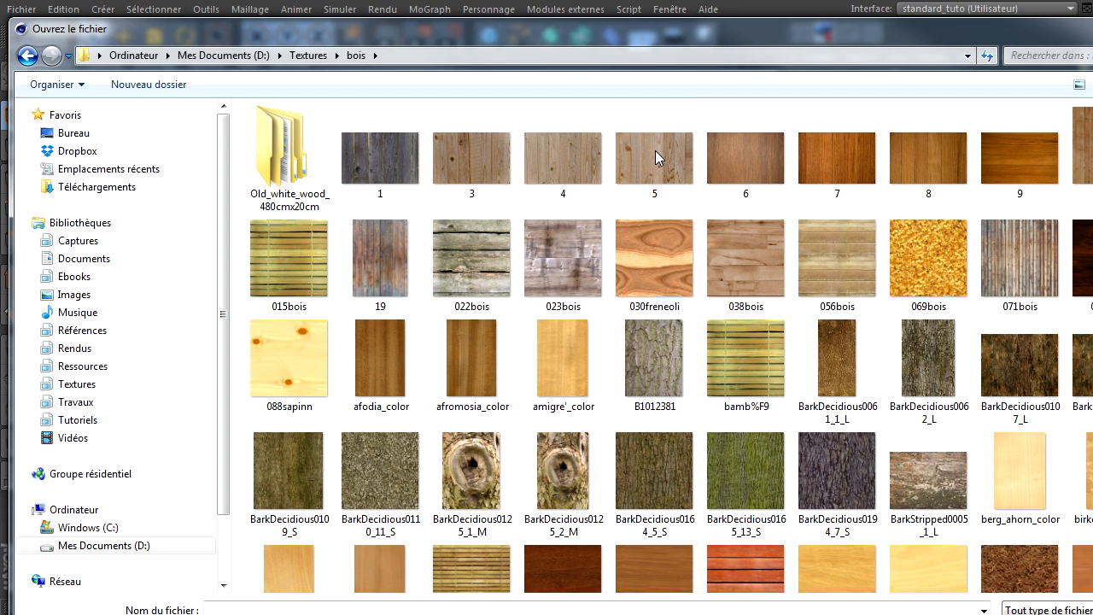
Look through the wood images in the bois folder for a suitable texture, comparing candidates such as 022bois and bois BOIS2LQ
click(476, 245)
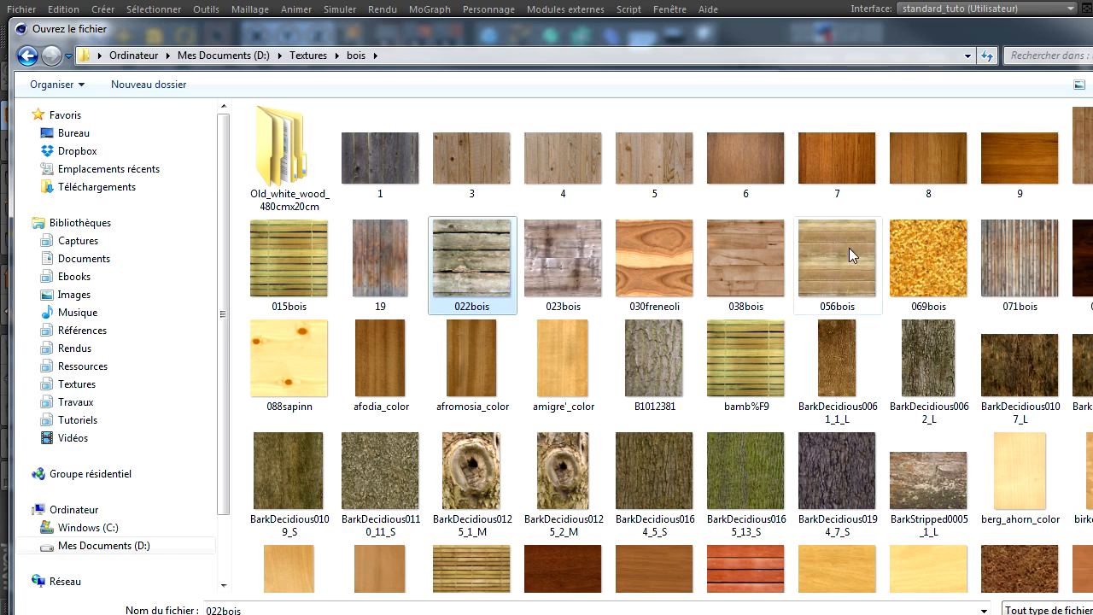
scroll(999, 128, down, 10)
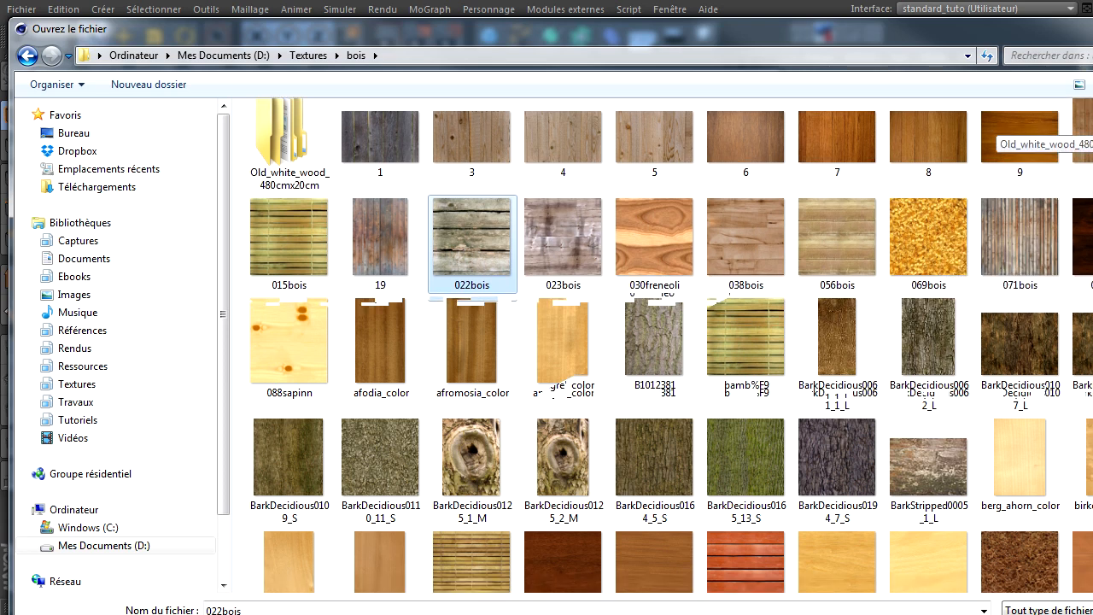
scroll(999, 128, up, 6)
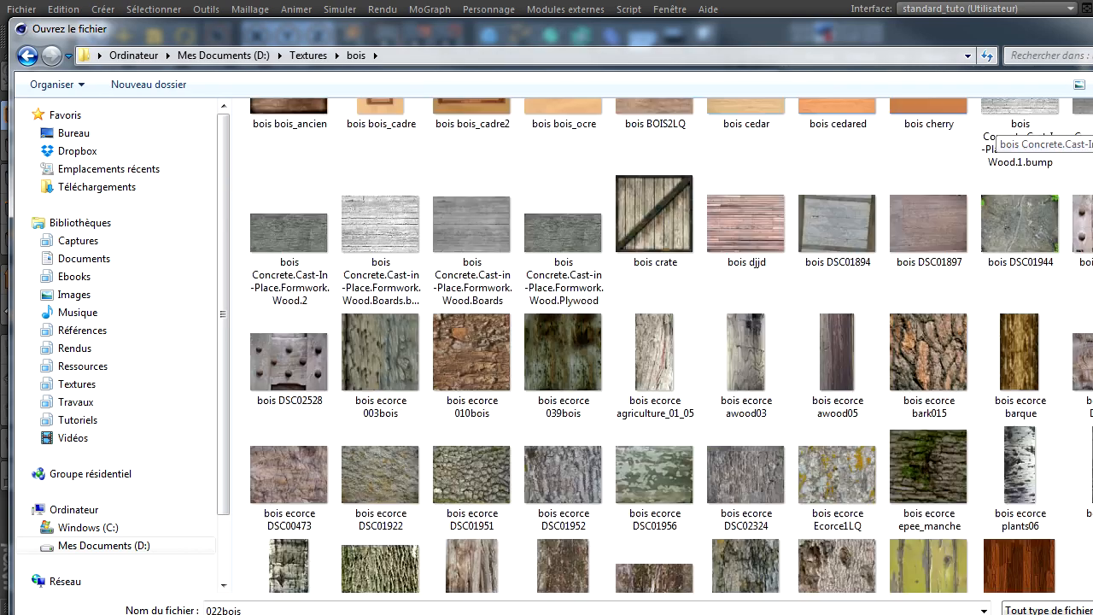
scroll(999, 128, down, 8)
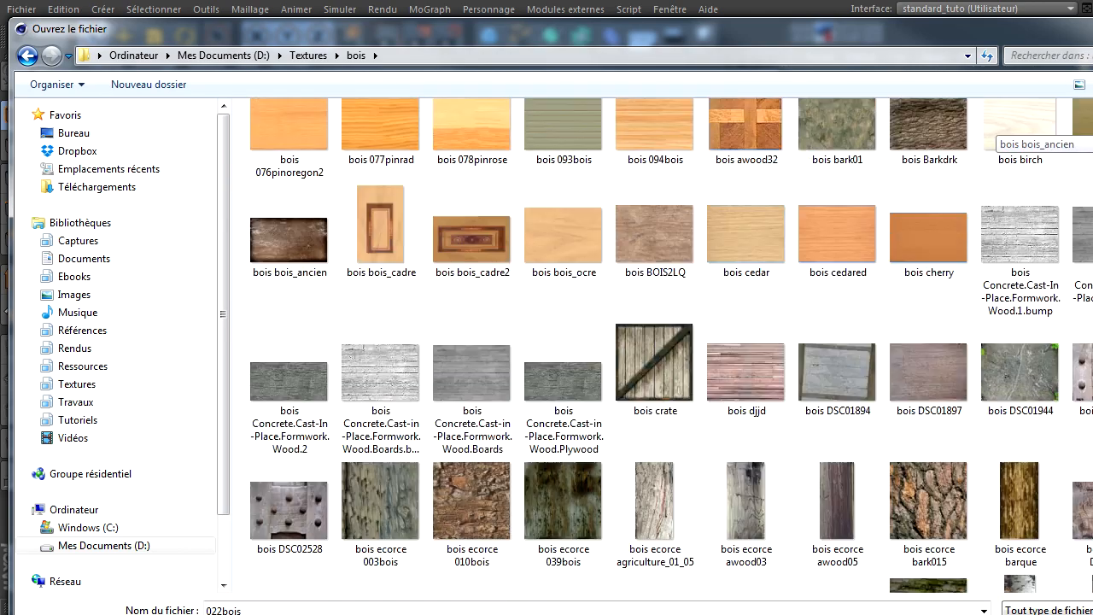
scroll(999, 128, down, 5)
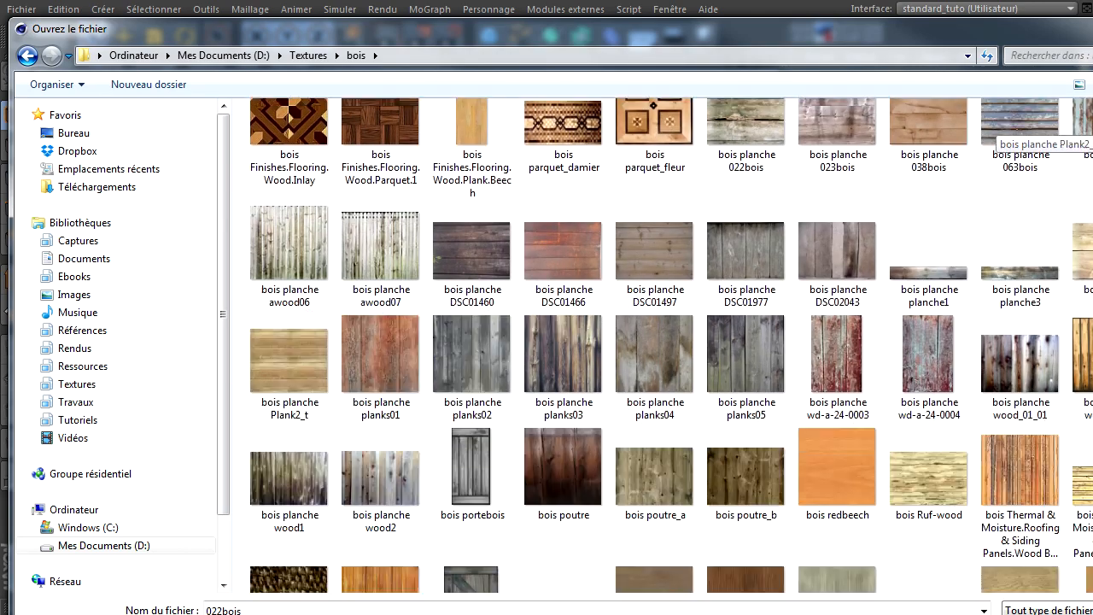
scroll(998, 128, down, 10)
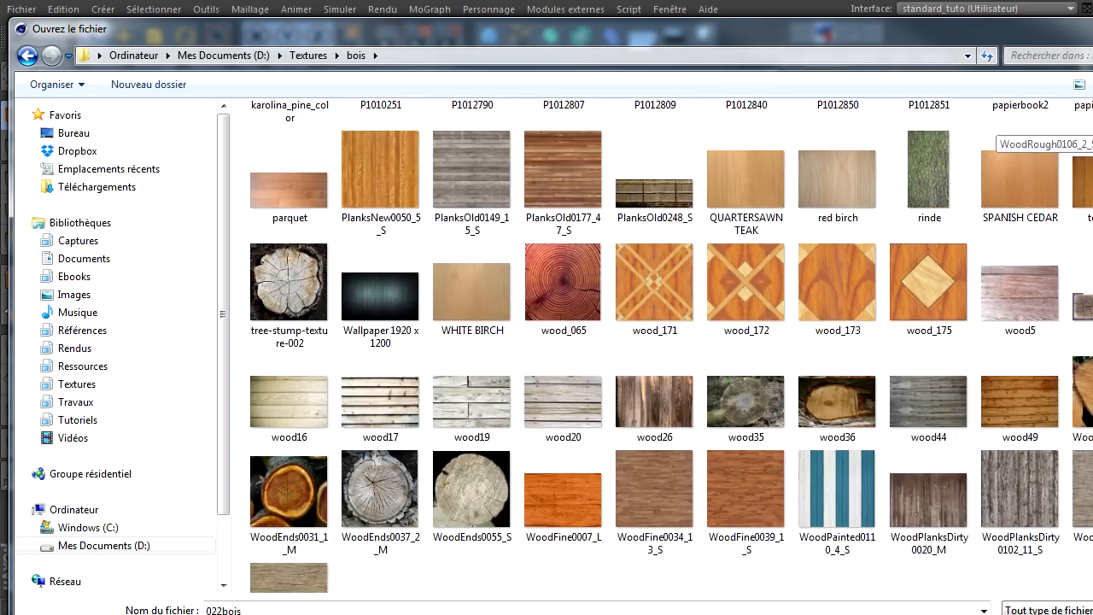
scroll(999, 128, down, 1)
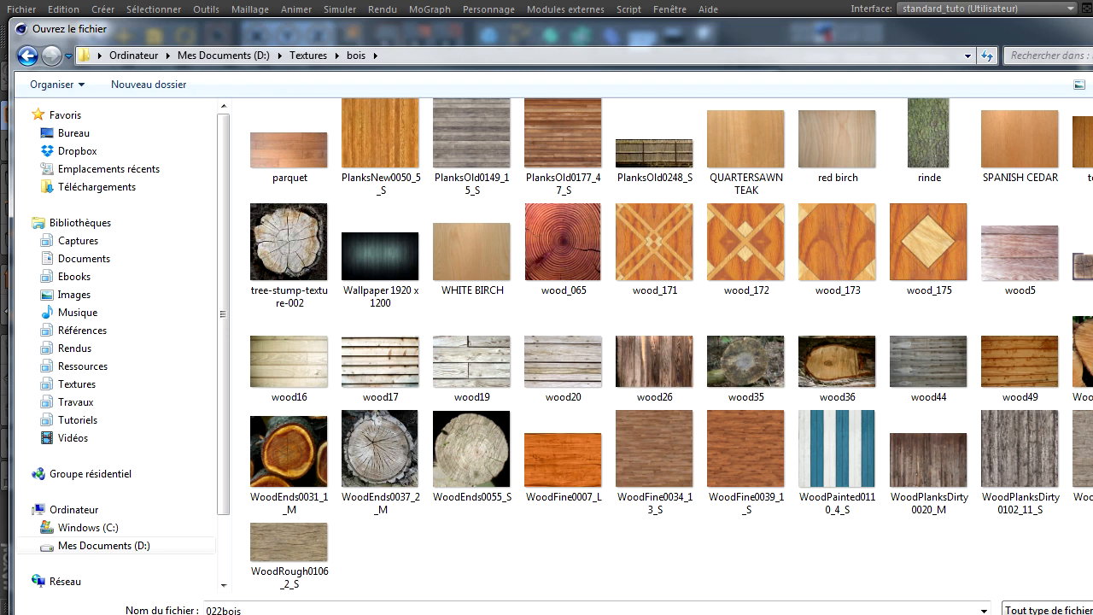
scroll(496, 467, up, 6)
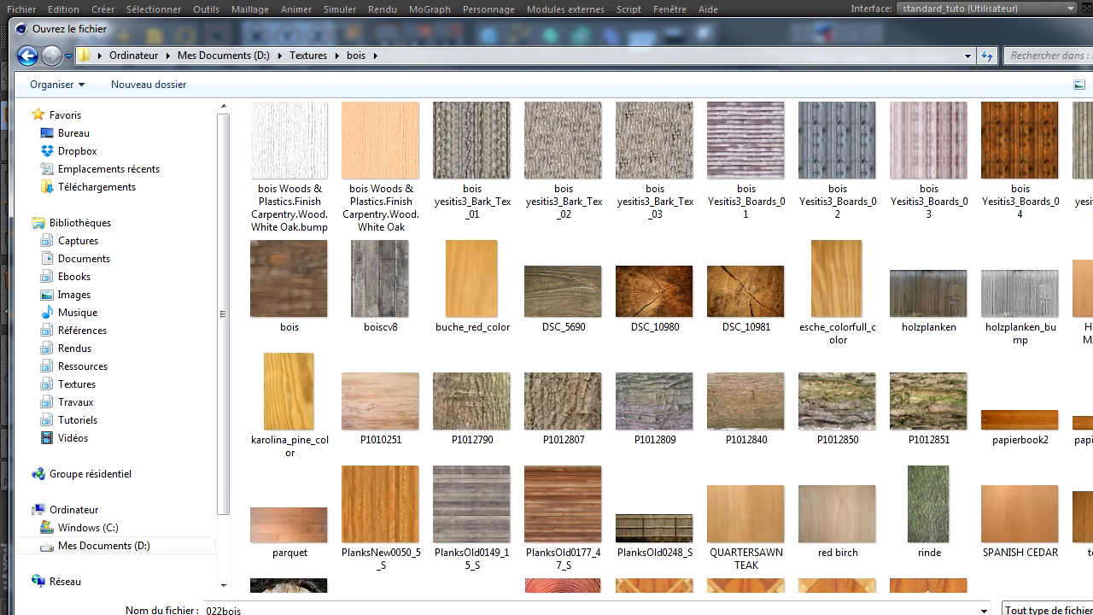
scroll(657, 341, up, 15)
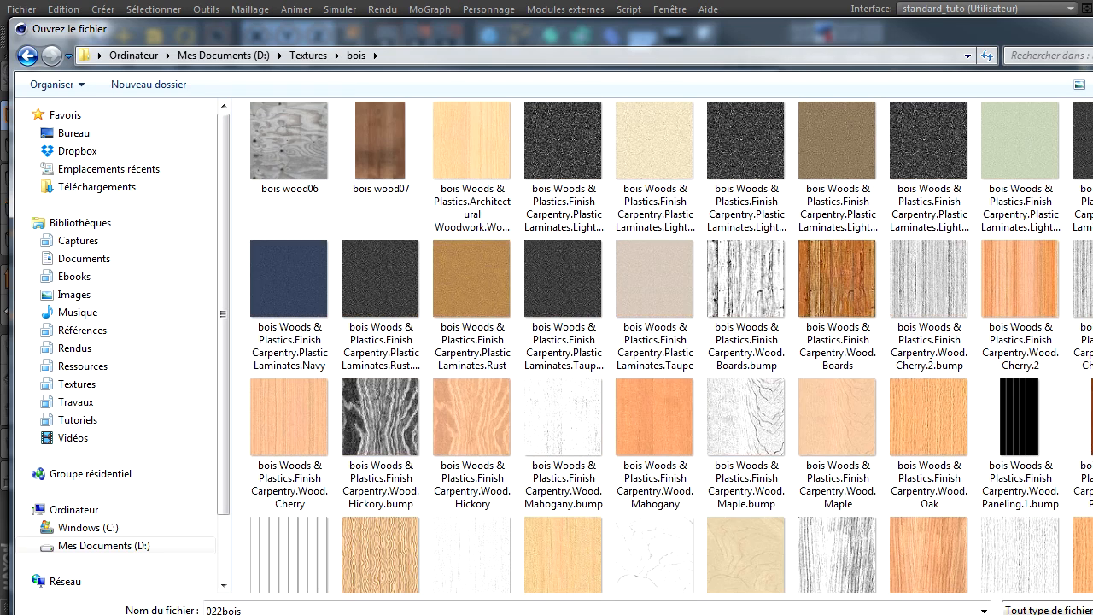
scroll(657, 342, up, 4)
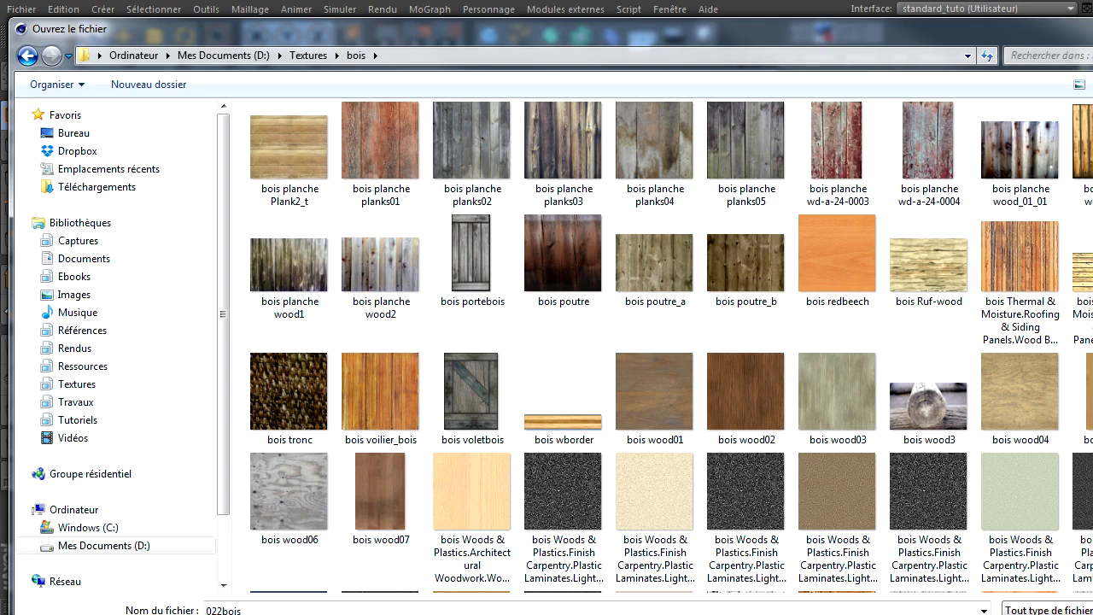
scroll(657, 342, up, 5)
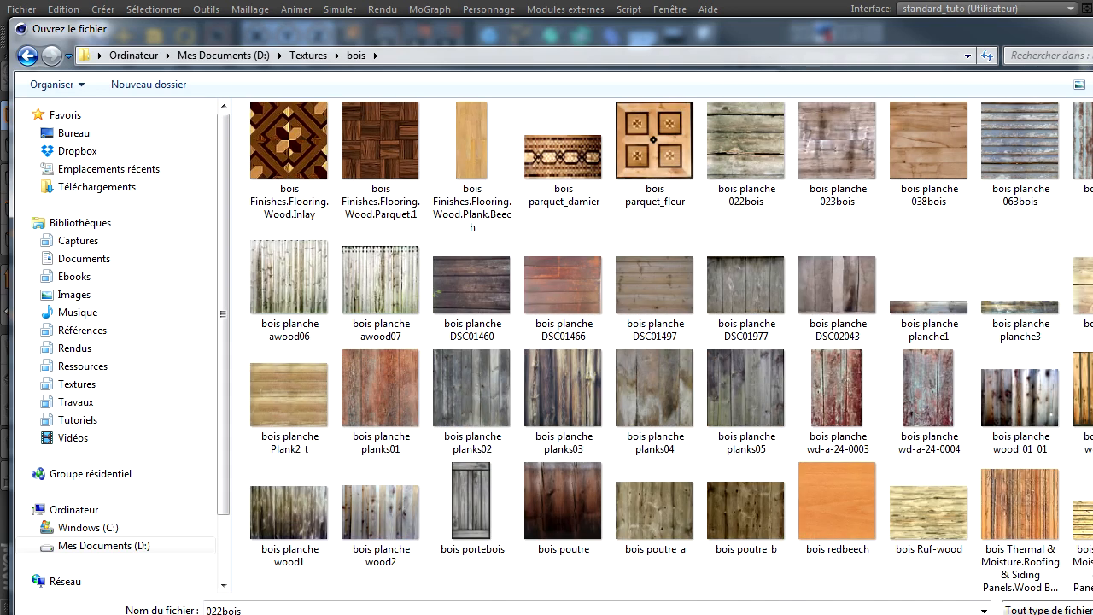
scroll(658, 342, up, 13)
scroll(657, 342, up, 4)
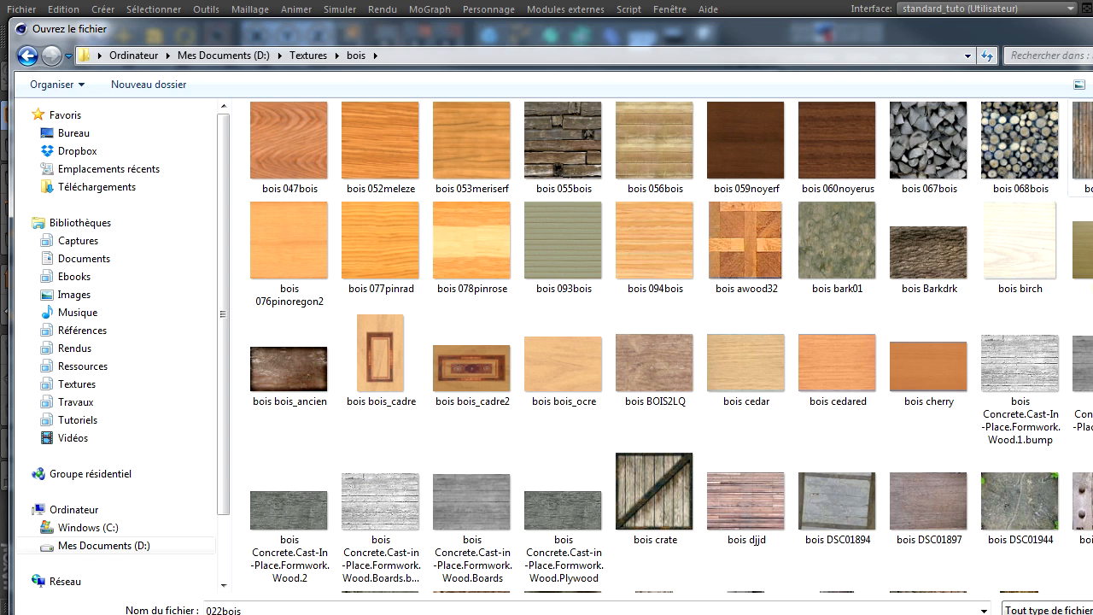
click(673, 367)
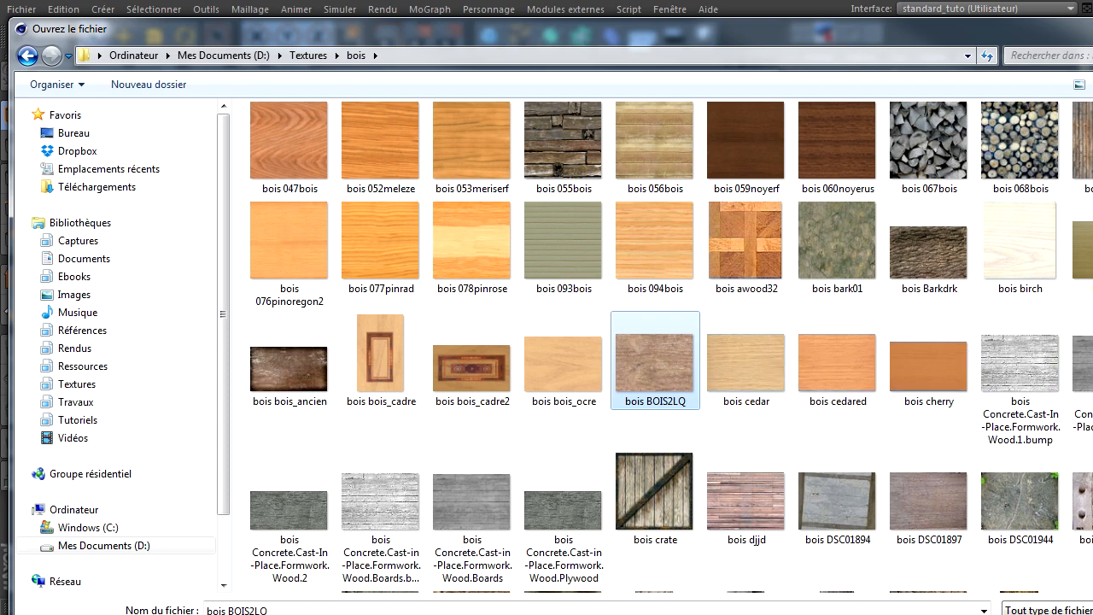
scroll(994, 273, down, 10)
scroll(994, 273, down, 3)
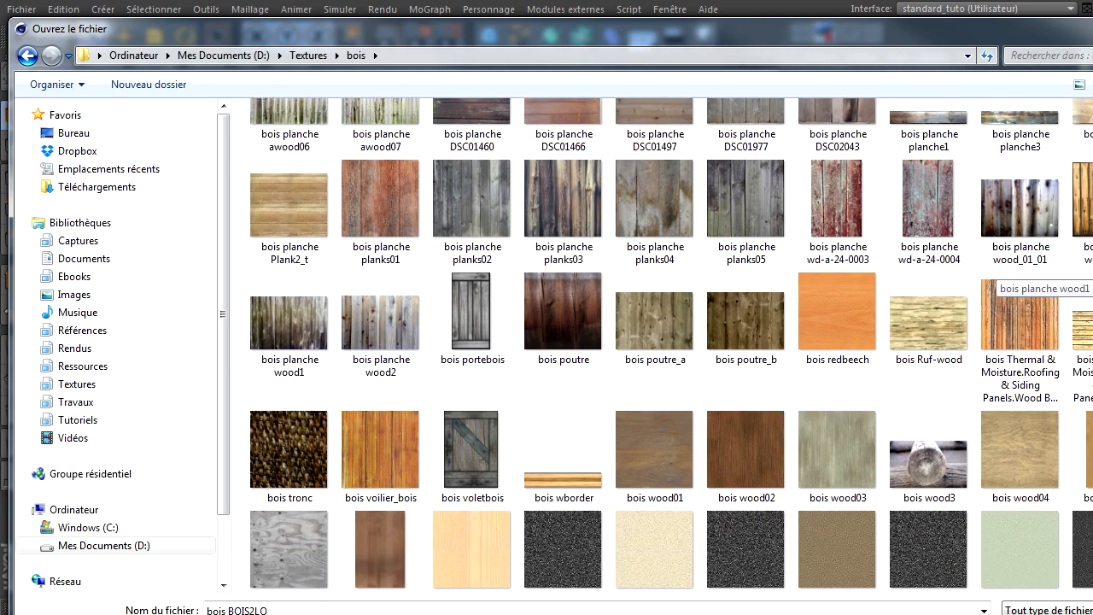
scroll(995, 273, down, 4)
scroll(994, 273, down, 7)
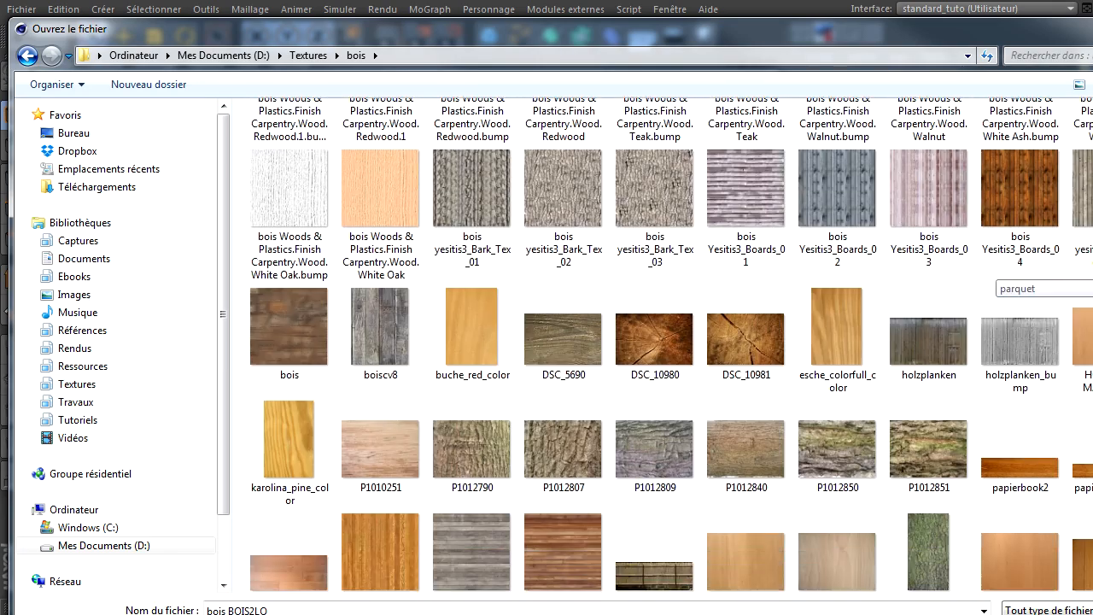
scroll(994, 274, down, 4)
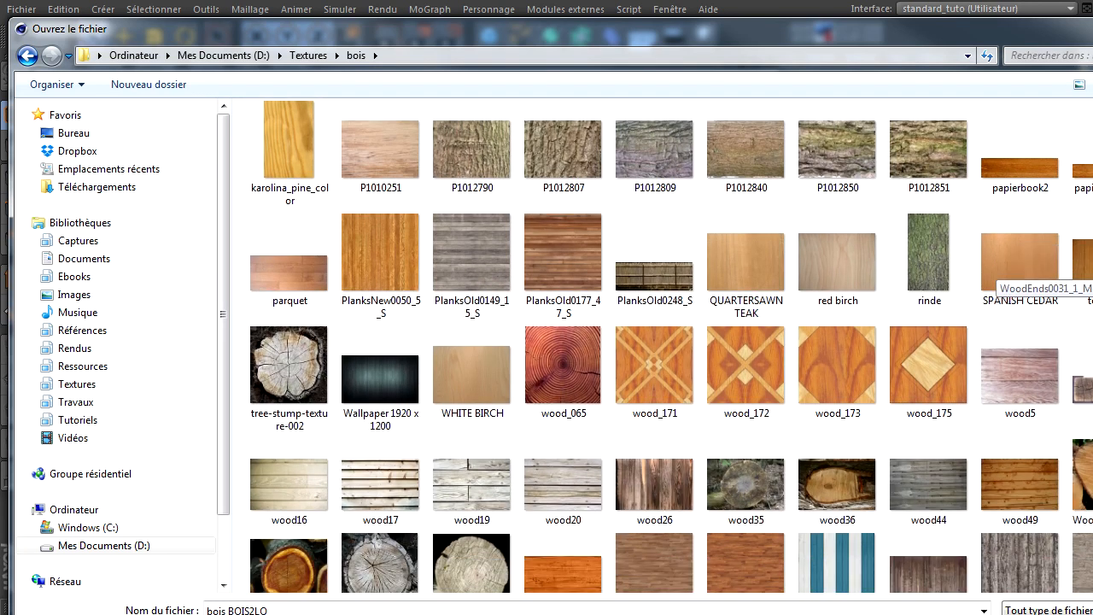
scroll(994, 273, down, 2)
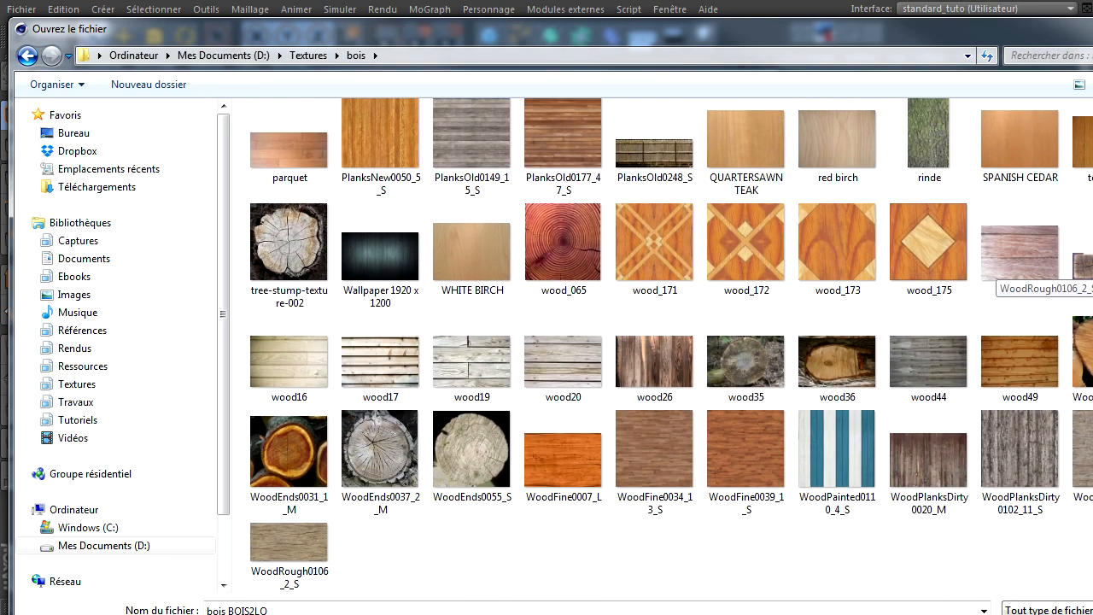
scroll(995, 273, up, 3)
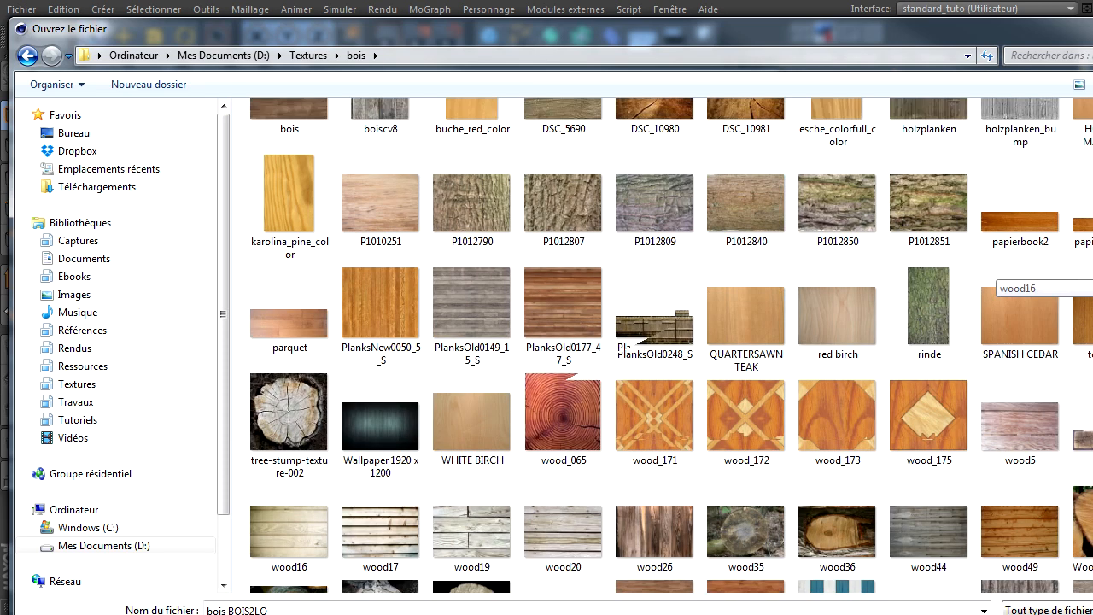
scroll(995, 273, up, 1)
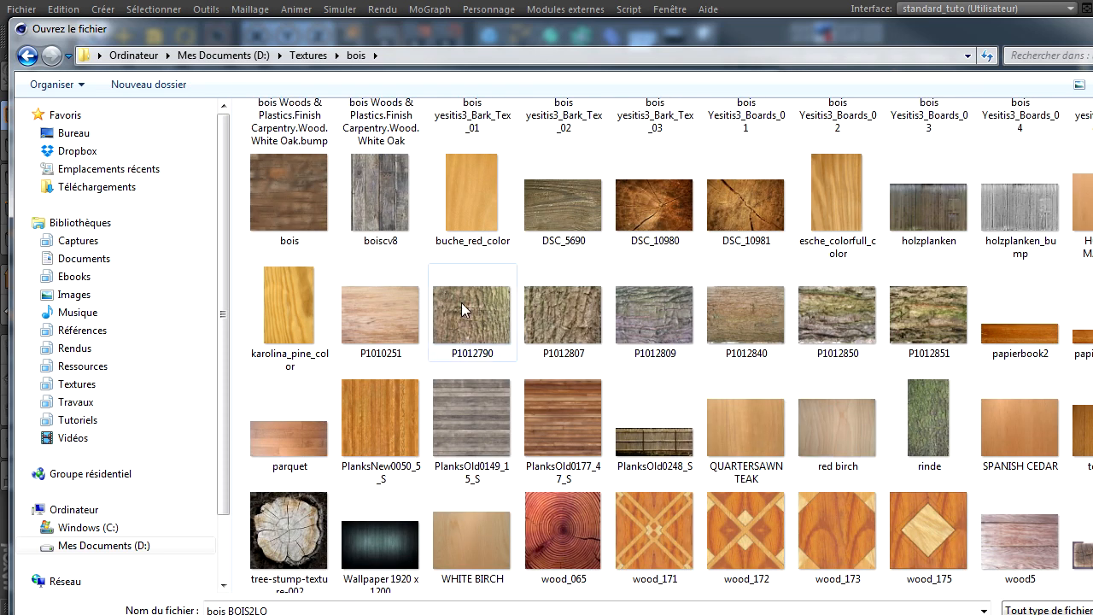
Load the P1010251 wood image as the material's colour texture and turn off the material's specularity
click(387, 294)
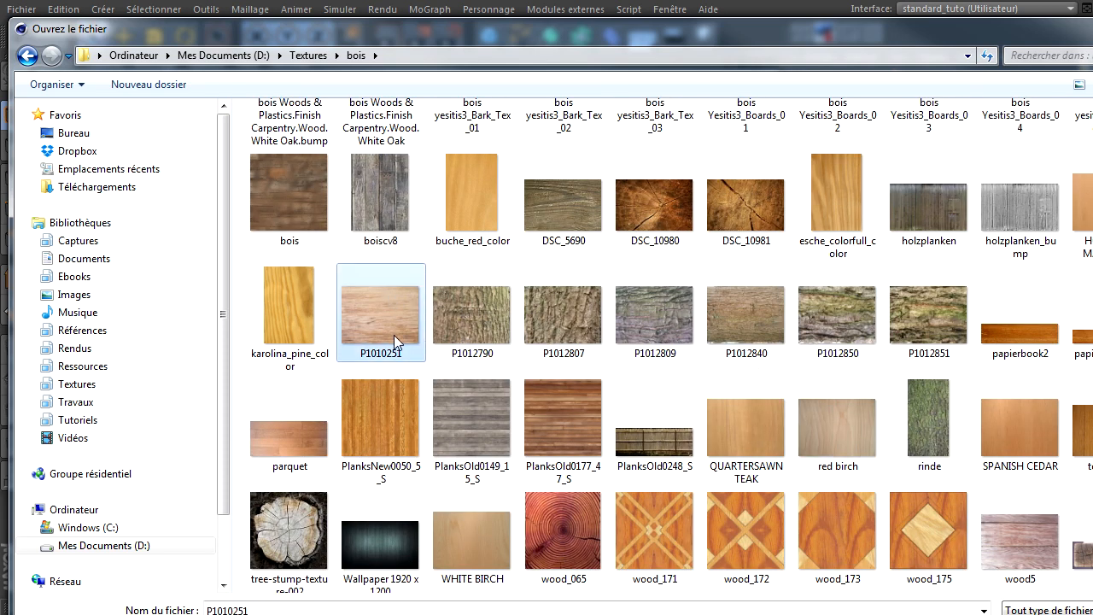
click(560, 200)
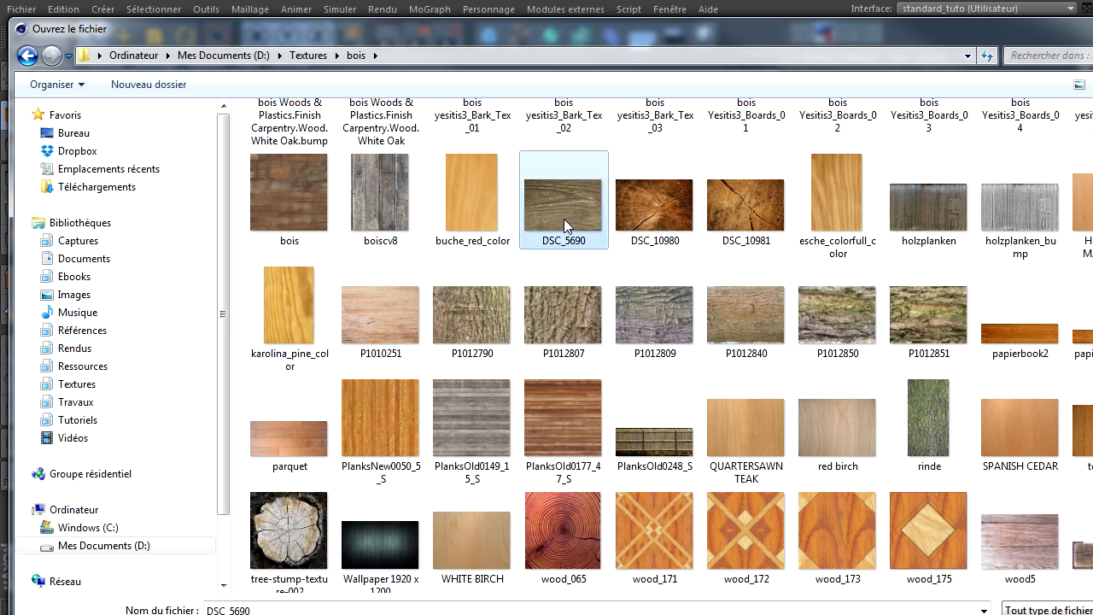
click(357, 330)
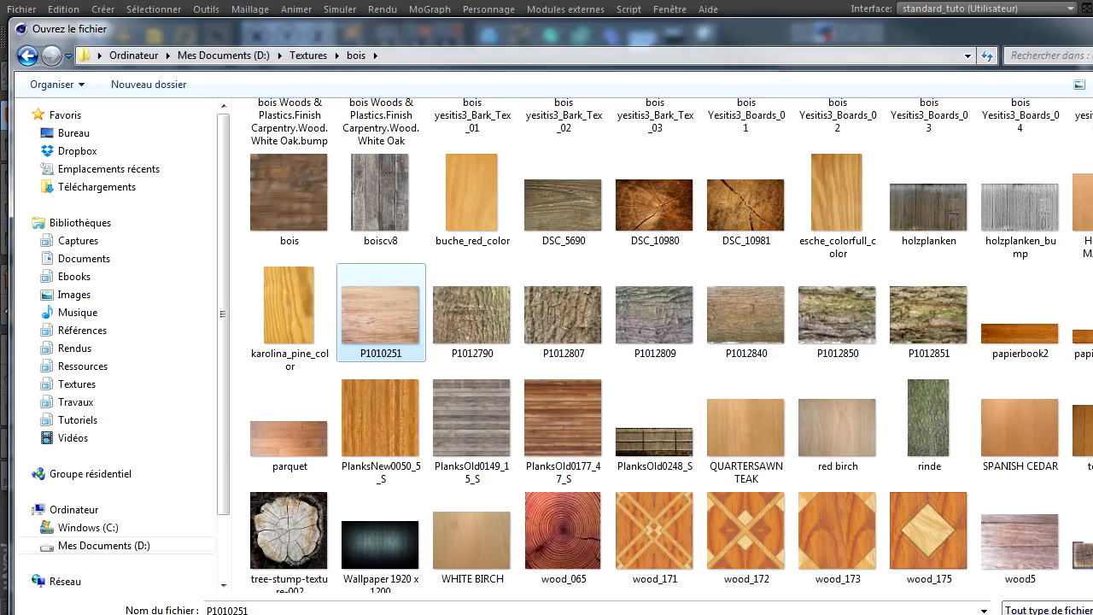
double_click(380, 314)
click(854, 484)
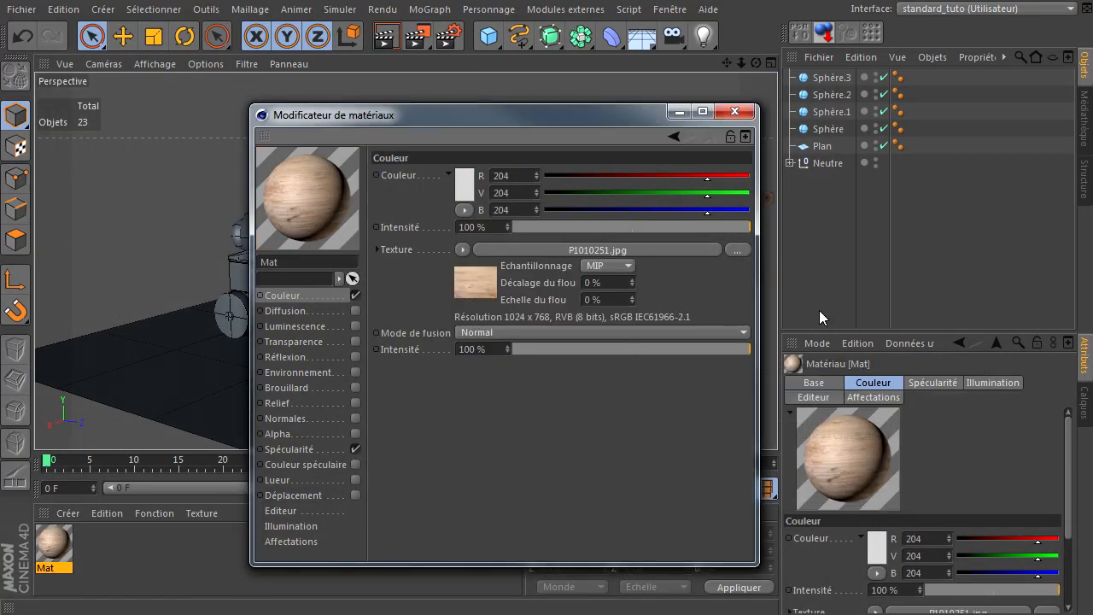
click(355, 449)
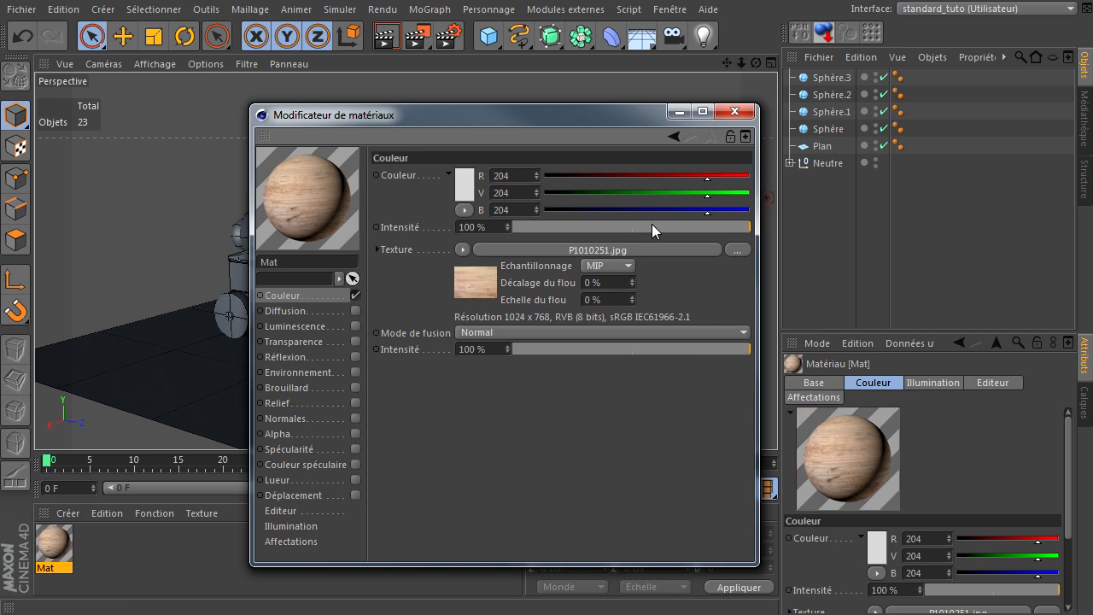
click(735, 111)
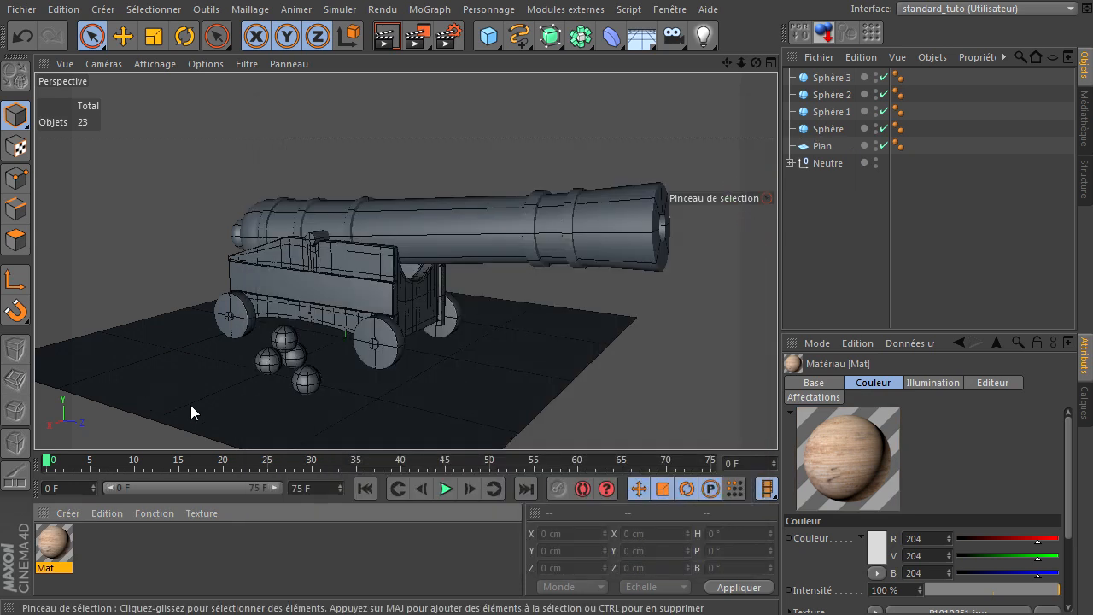
Expand the cannon's Neutre hierarchy down to the symmetry's parts and apply the wood material to the centre cube
click(790, 163)
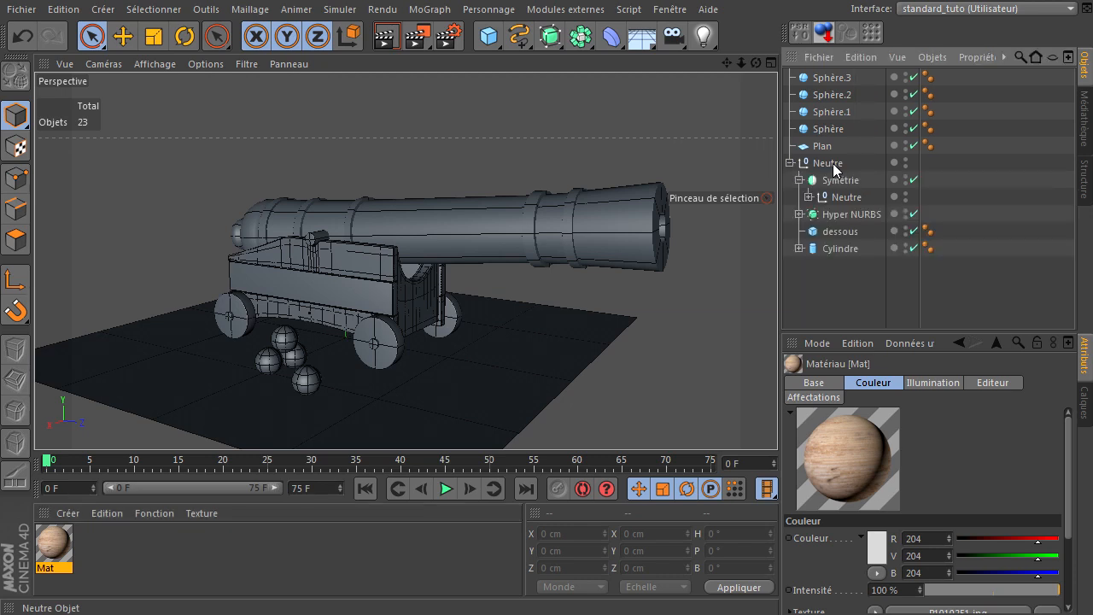
click(828, 163)
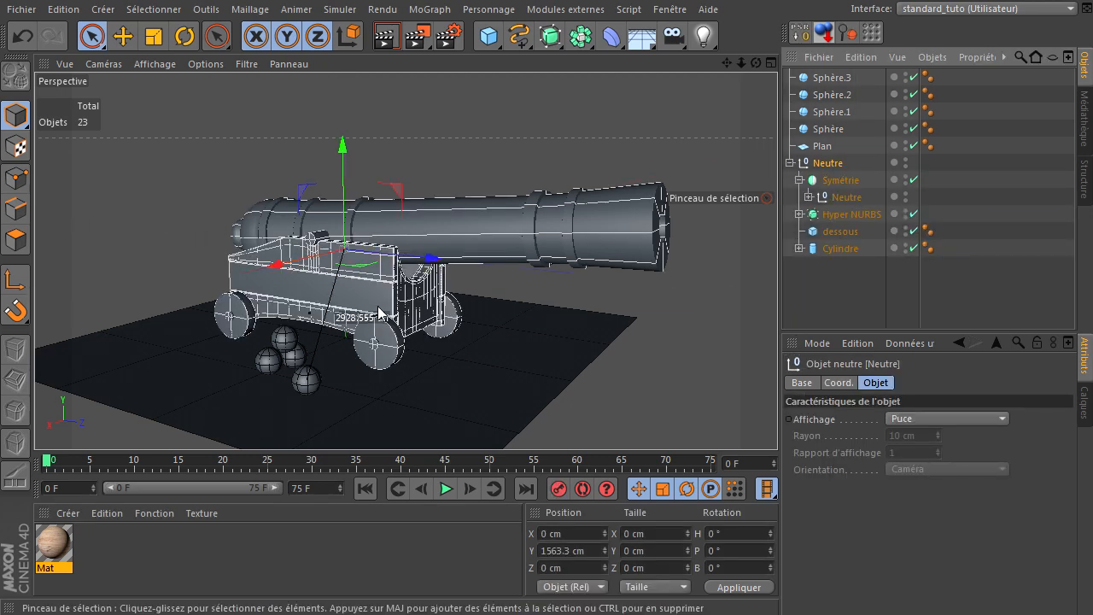
click(808, 197)
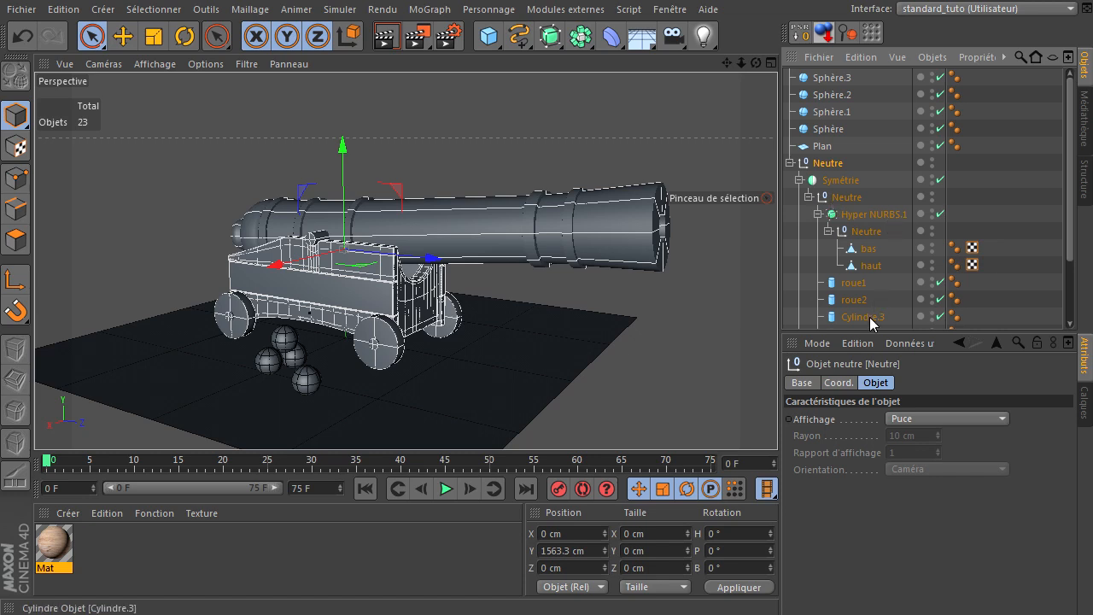
scroll(875, 290, down, 3)
click(877, 268)
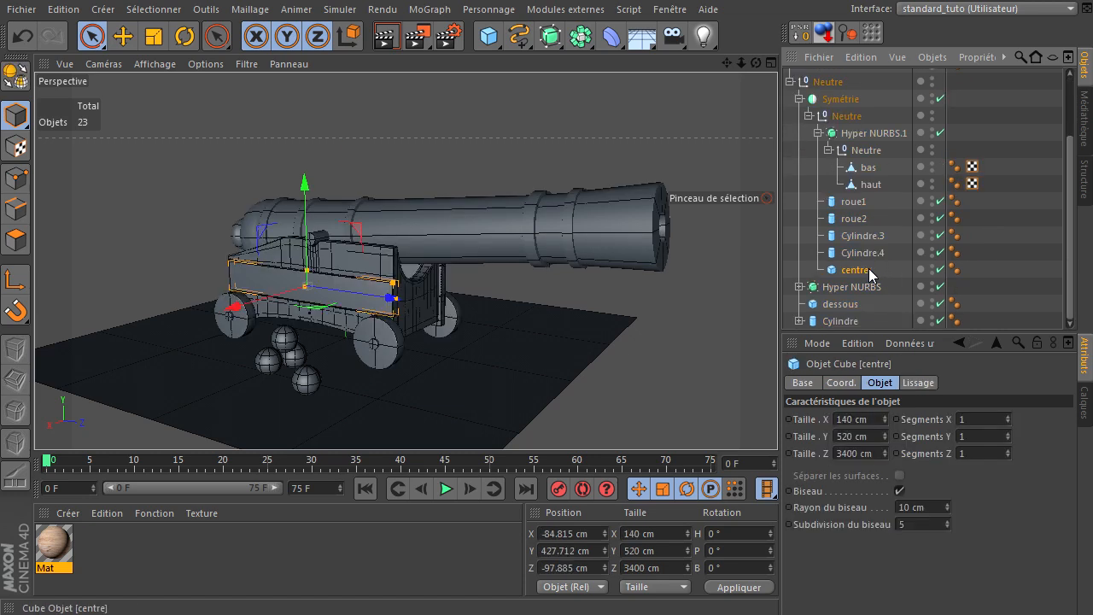
drag(50, 546, 853, 271)
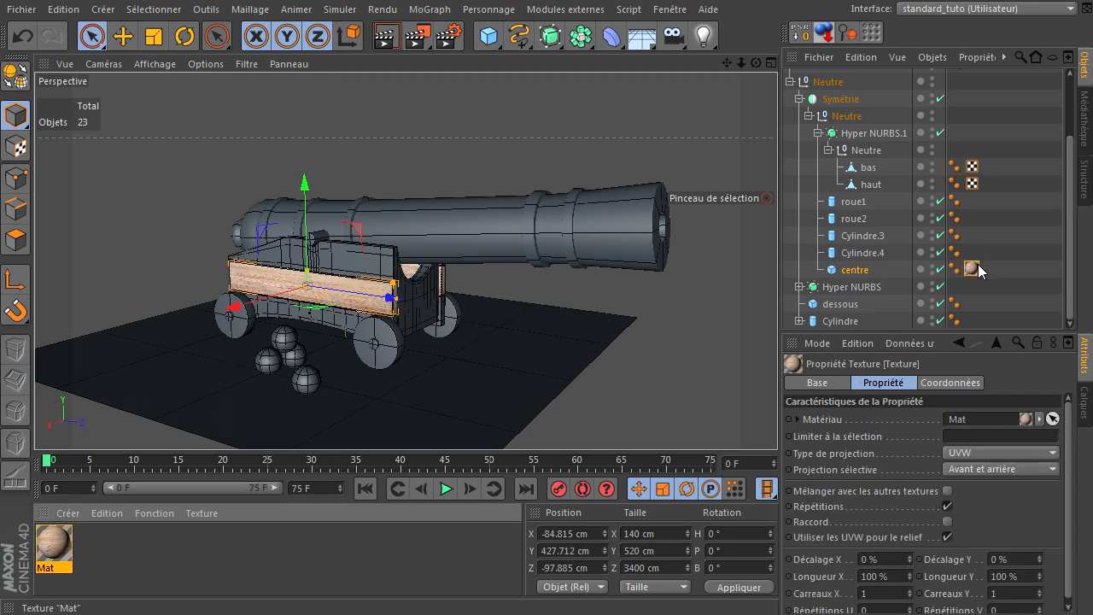
Set the centre cube's texture projection to Cubique, fit the texture to the object and render the view
click(999, 454)
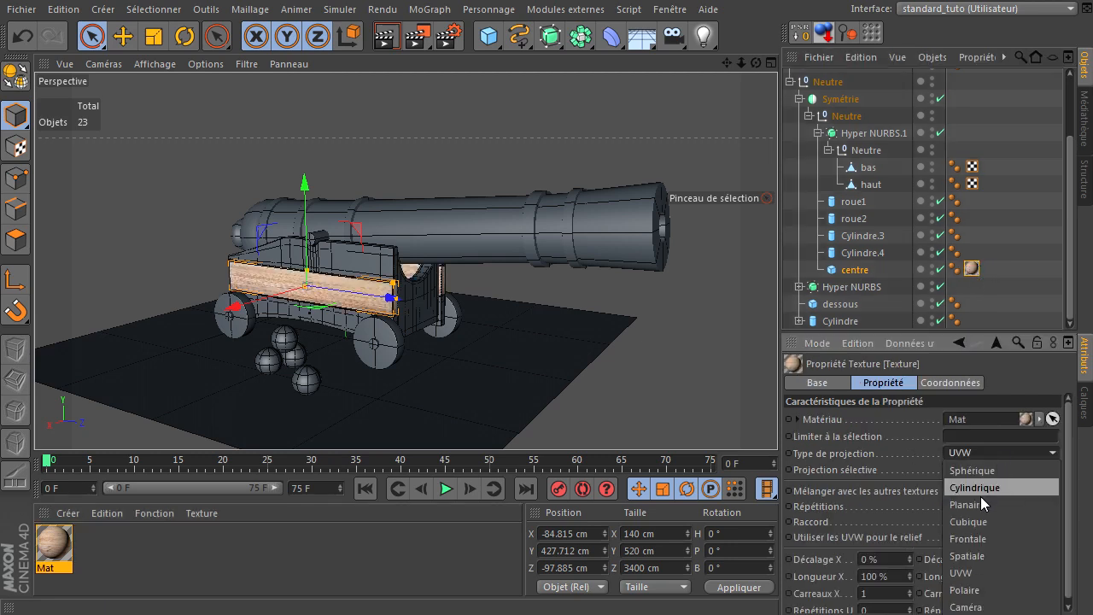
click(970, 521)
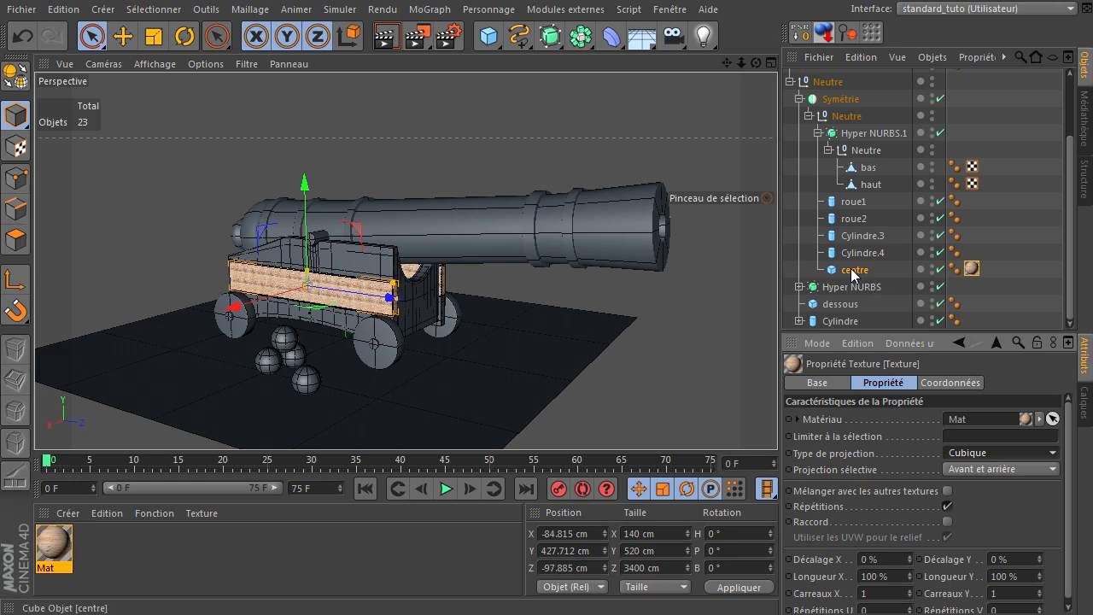
click(854, 270)
click(971, 270)
right_click(971, 270)
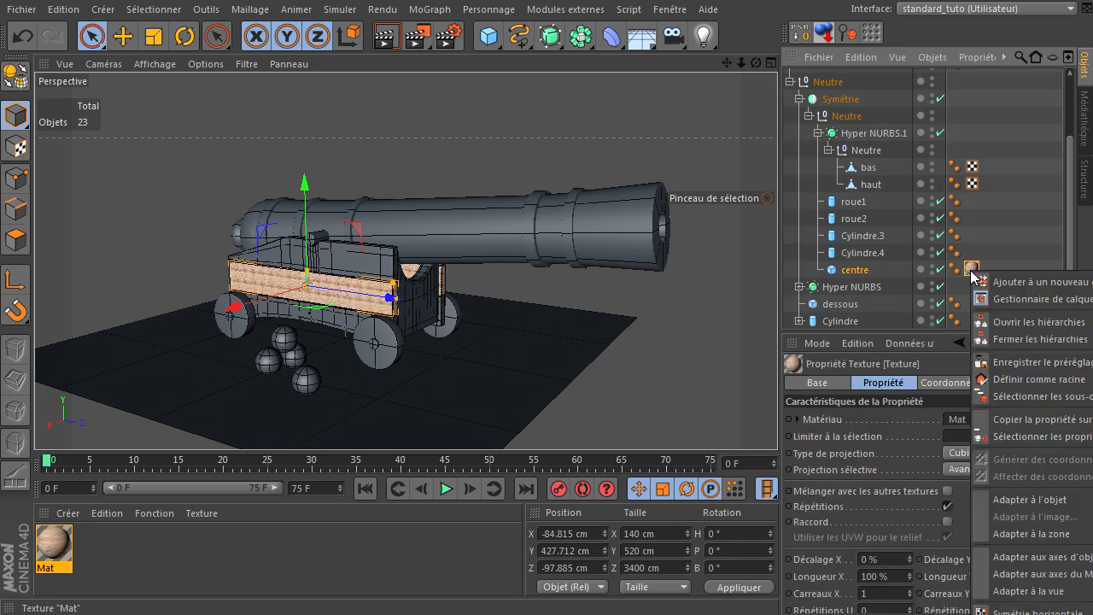
click(992, 504)
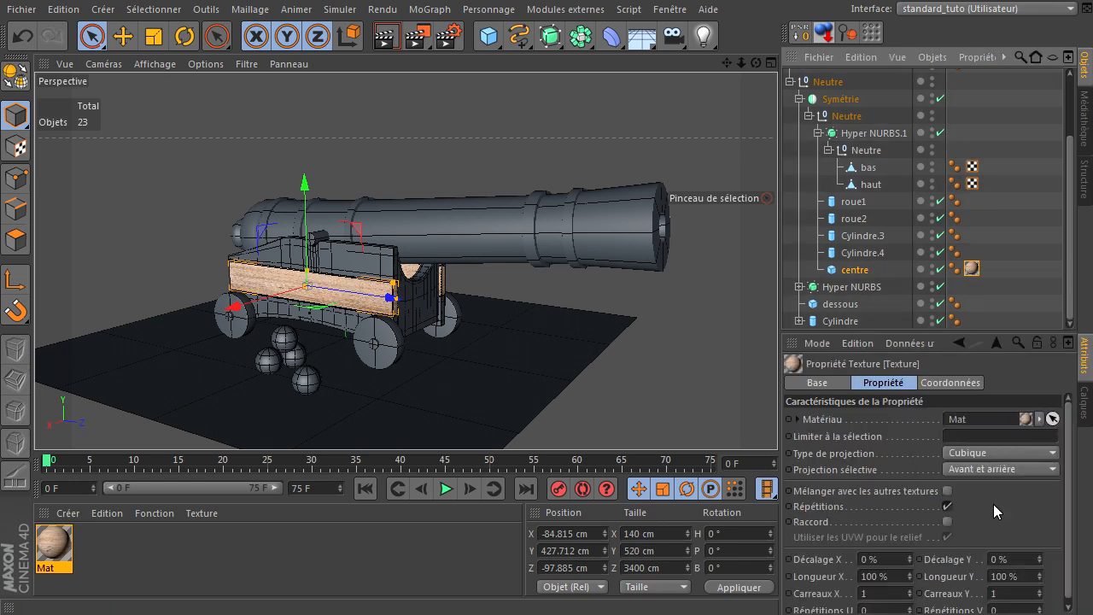
scroll(350, 257, up, 3)
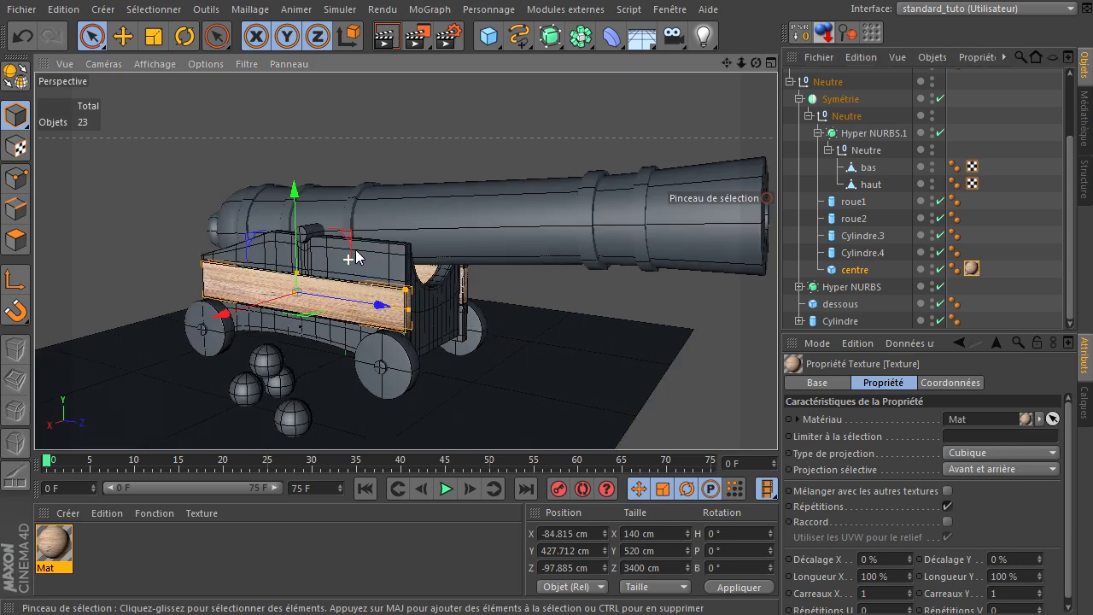
click(387, 35)
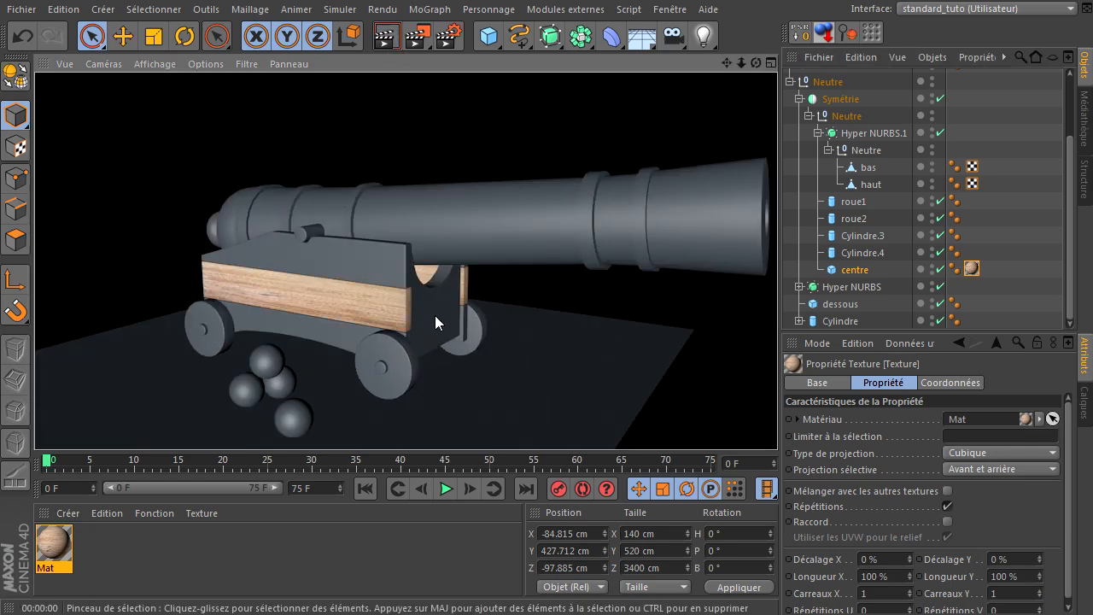
Reopen the wood material's colour texture for replacement and look through the bois folder for another wood image
click(54, 543)
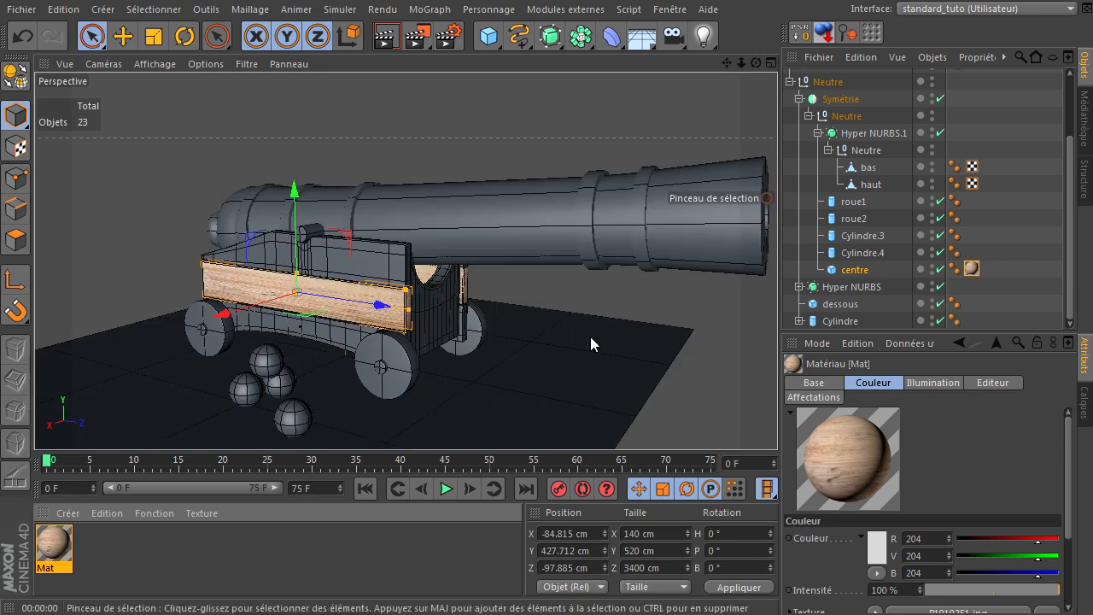
double_click(53, 543)
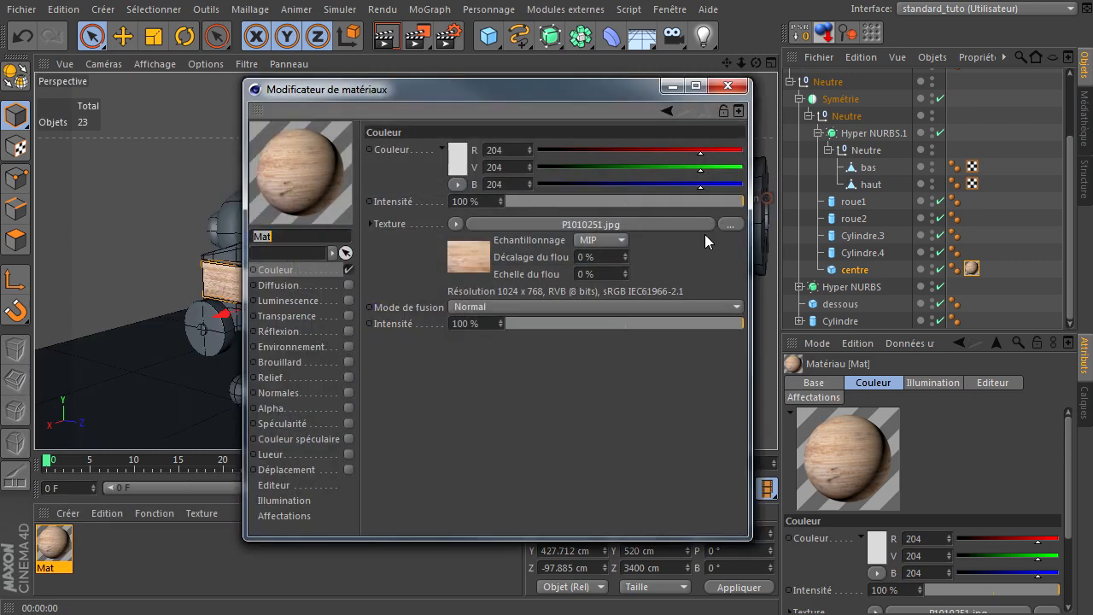
click(730, 224)
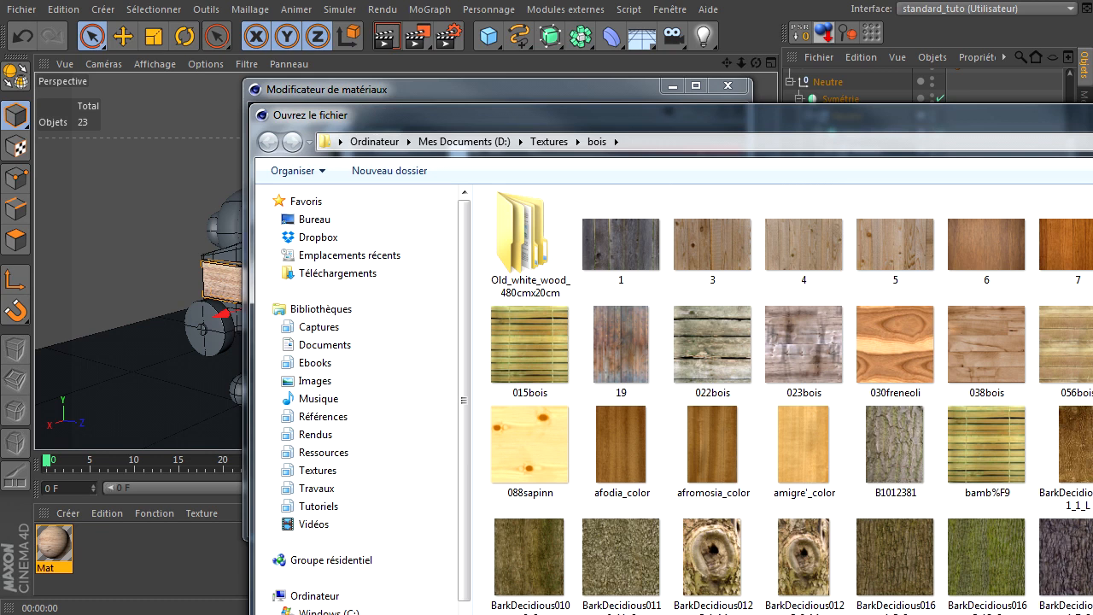
scroll(781, 397, down, 5)
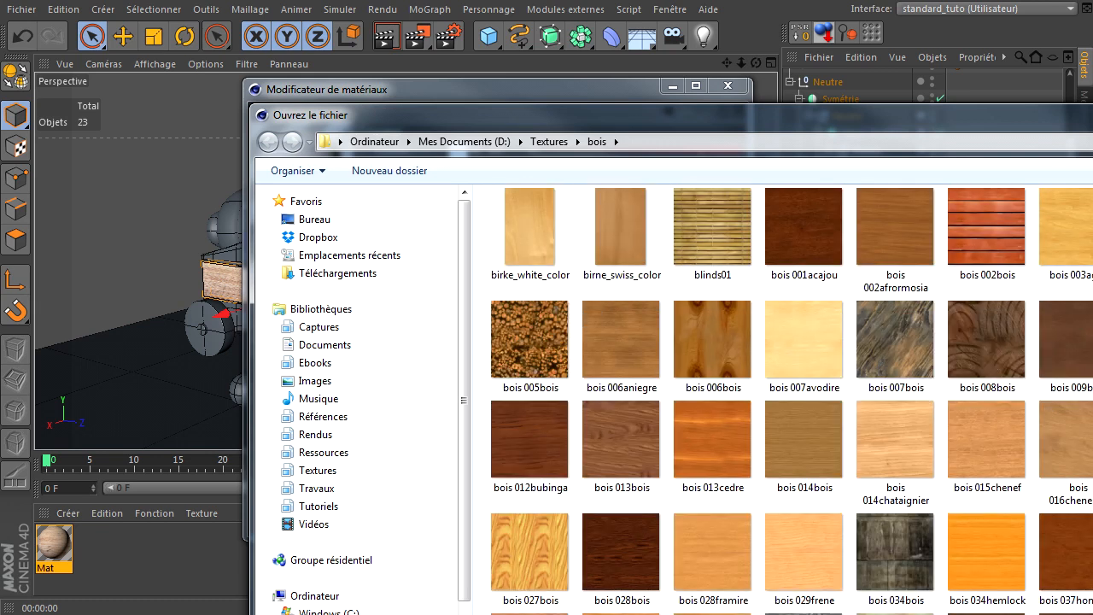
scroll(781, 397, down, 5)
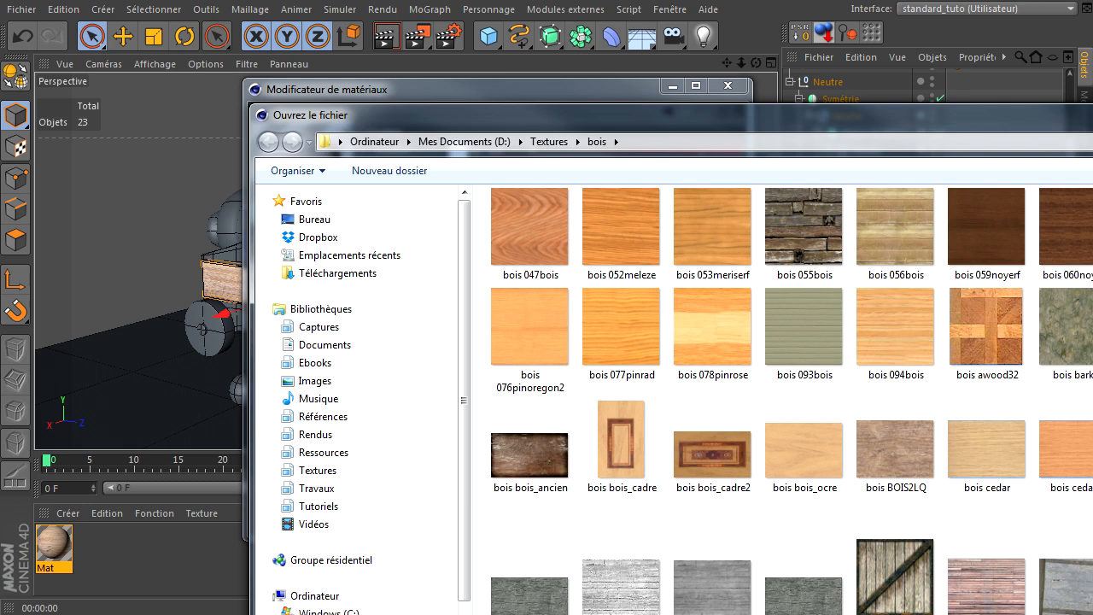
scroll(781, 397, down, 5)
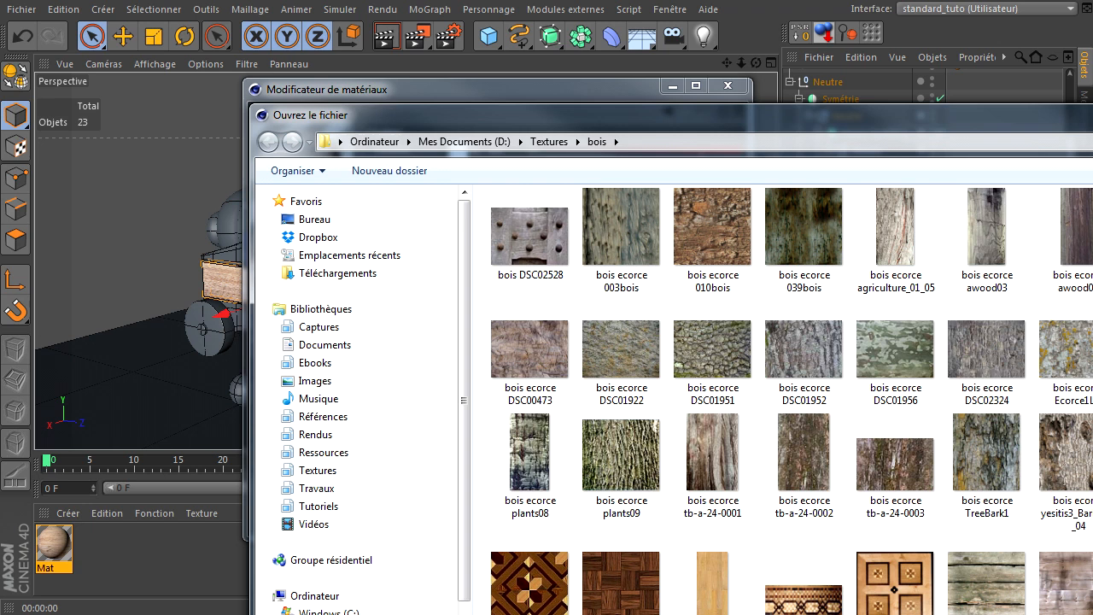
scroll(781, 397, down, 5)
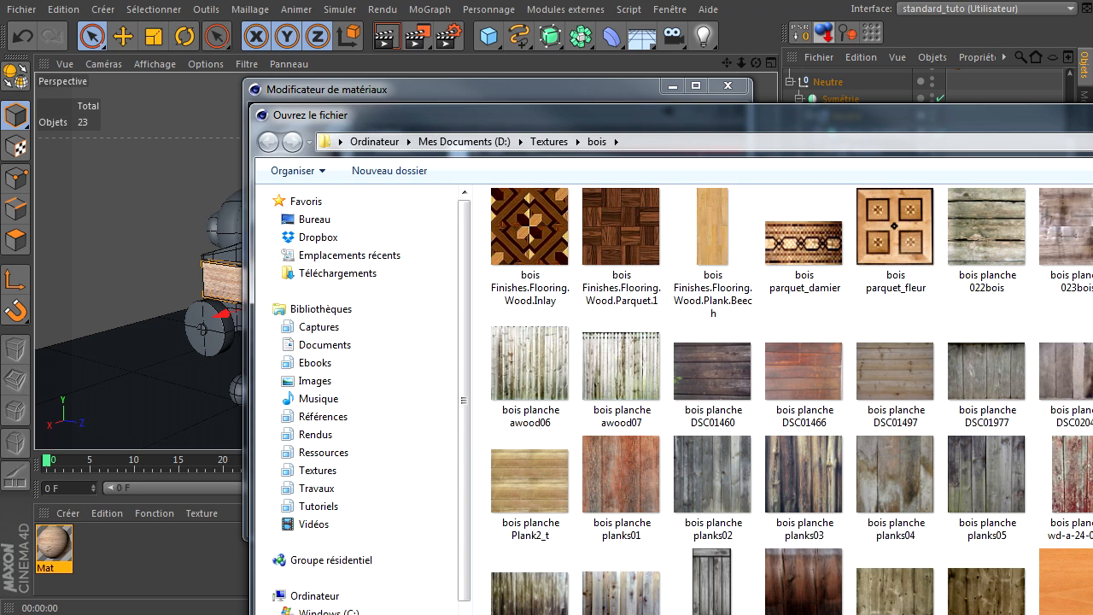
scroll(781, 397, down, 5)
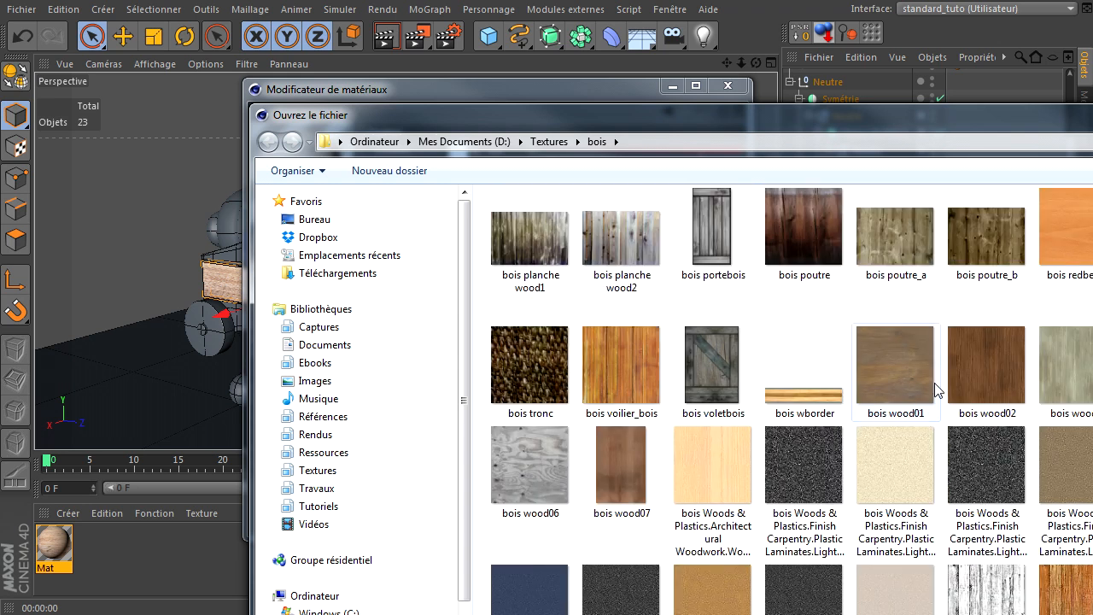
click(893, 356)
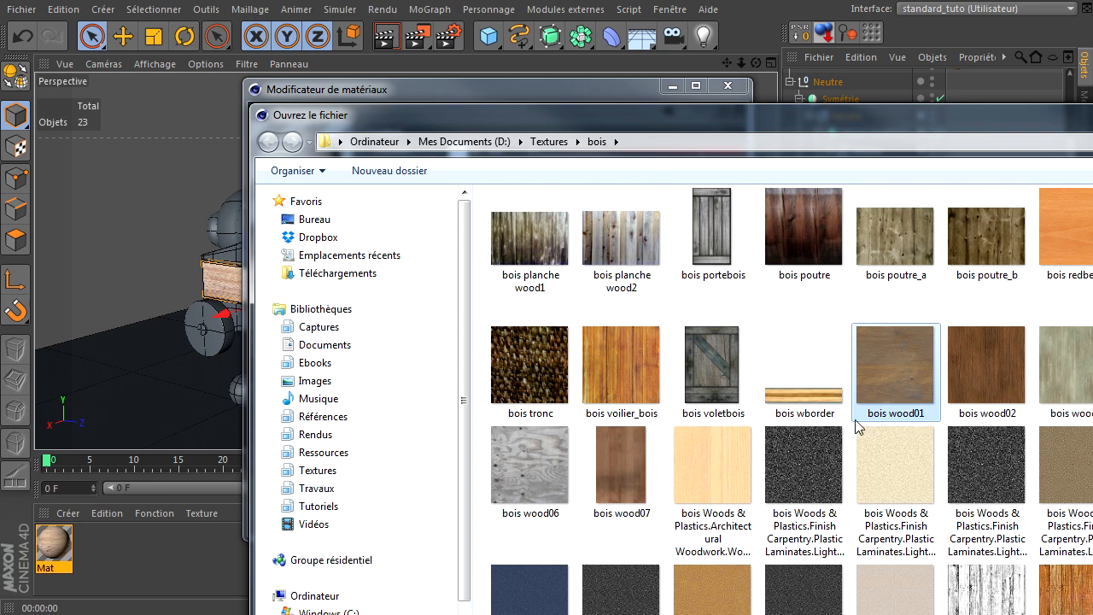
scroll(781, 397, down, 5)
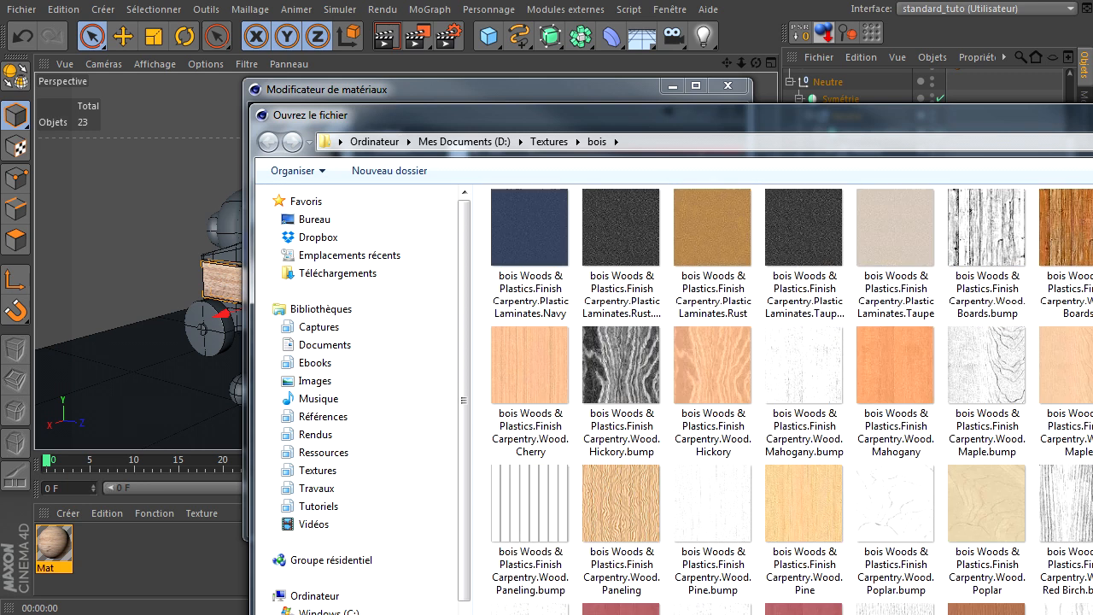
scroll(781, 397, down, 5)
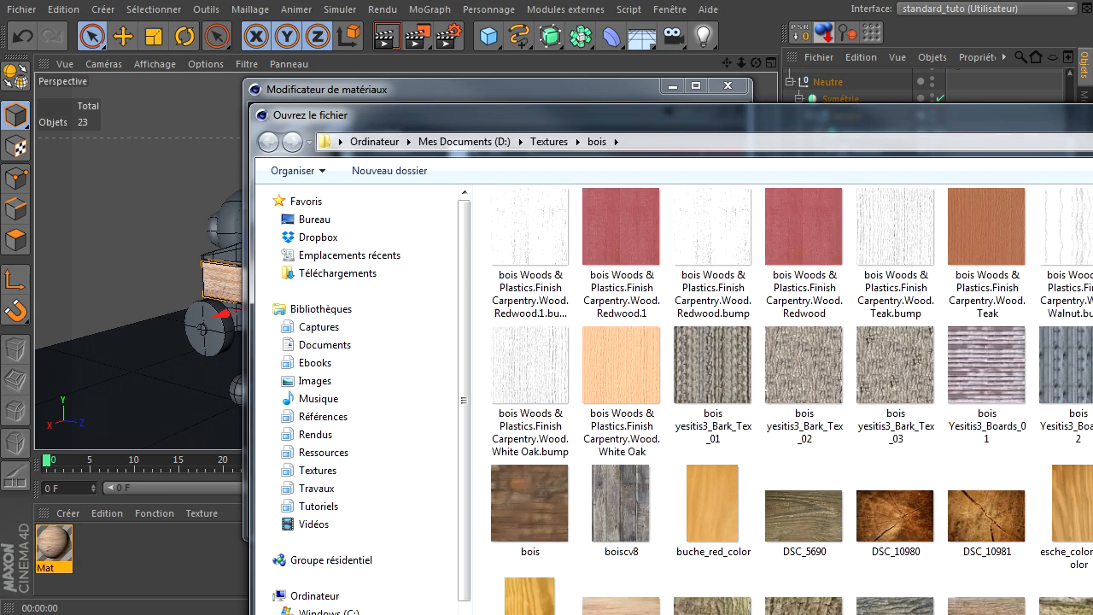
Load DSC_5690.jpg as the material's colour texture and render the view to check it
click(794, 526)
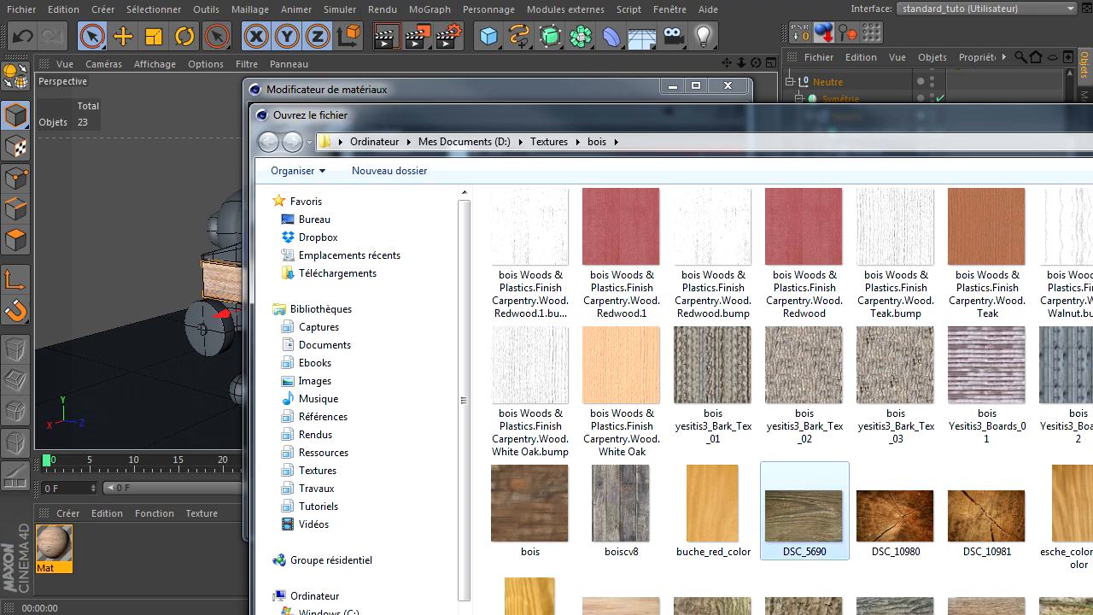
double_click(795, 526)
click(832, 484)
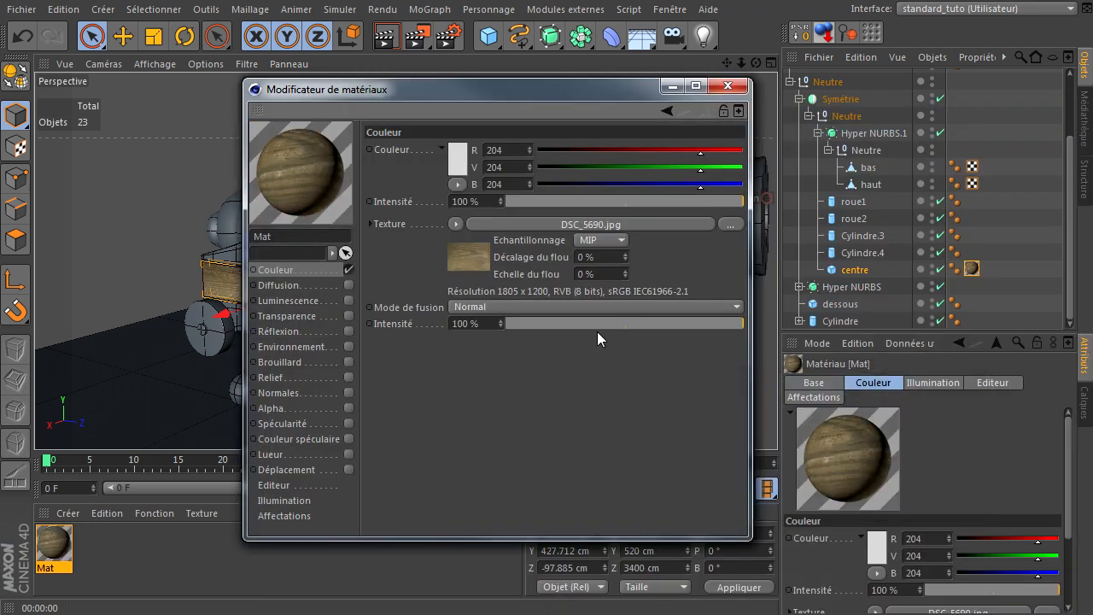
click(726, 86)
click(384, 38)
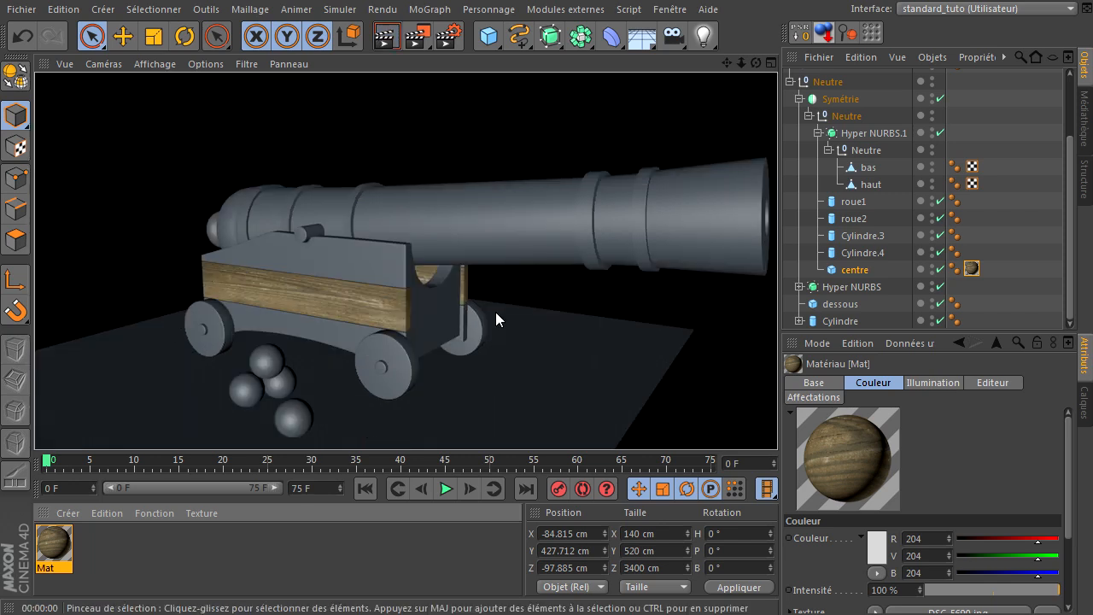
Copy the centre cube's wood texture tag onto the haut and bas objects
click(971, 270)
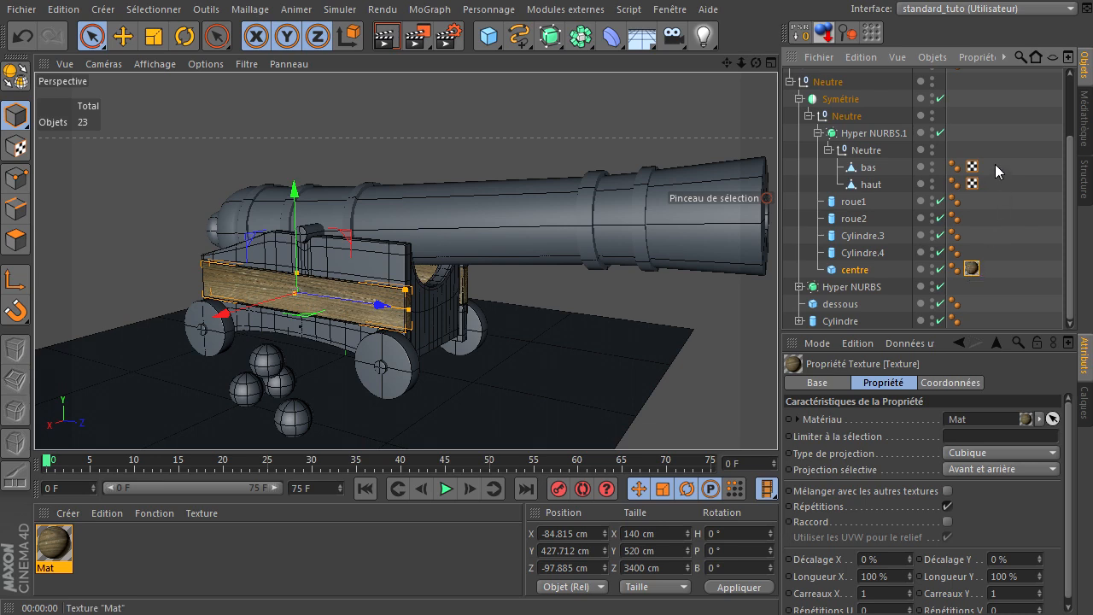
ctrl+drag(970, 270, 991, 185)
click(1005, 186)
key(Delete)
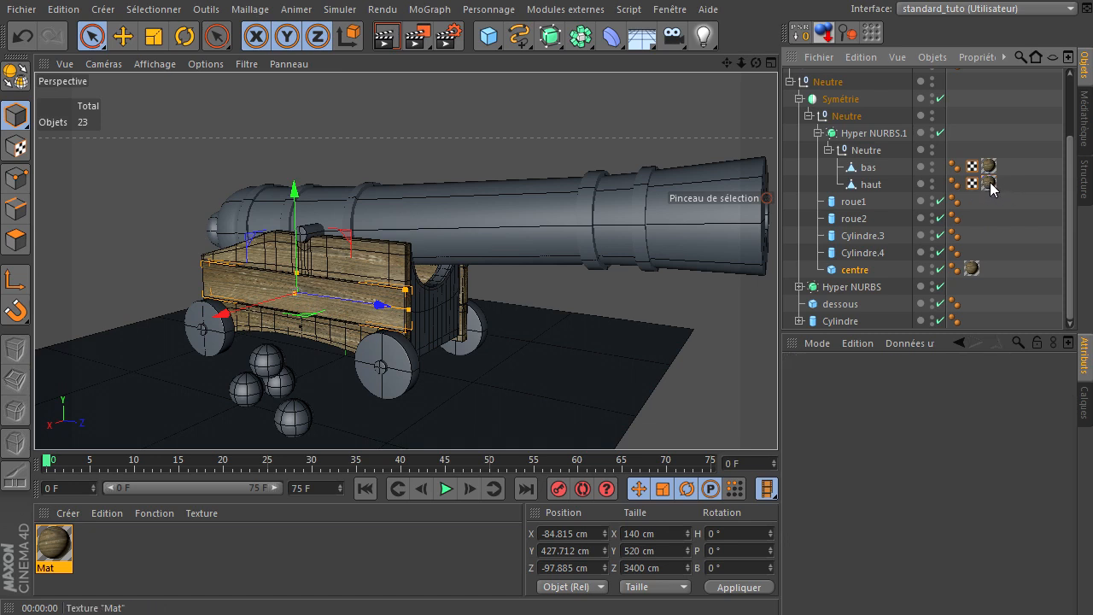
Fit the wood texture to the object on both haut and bas with Adapter à l'objet
click(869, 184)
click(988, 184)
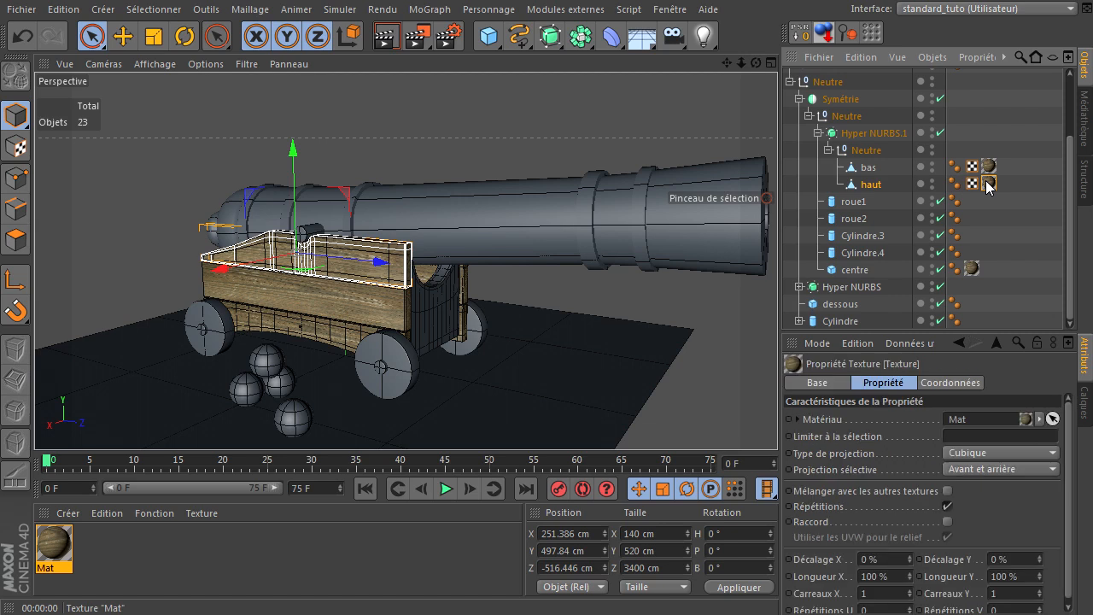
right_click(986, 185)
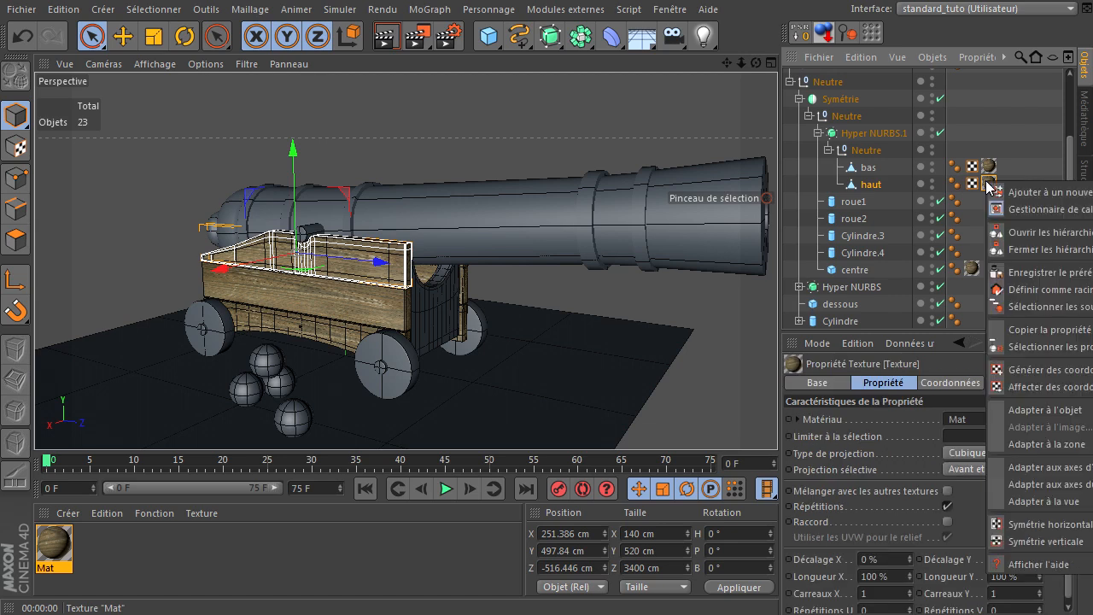
click(1024, 411)
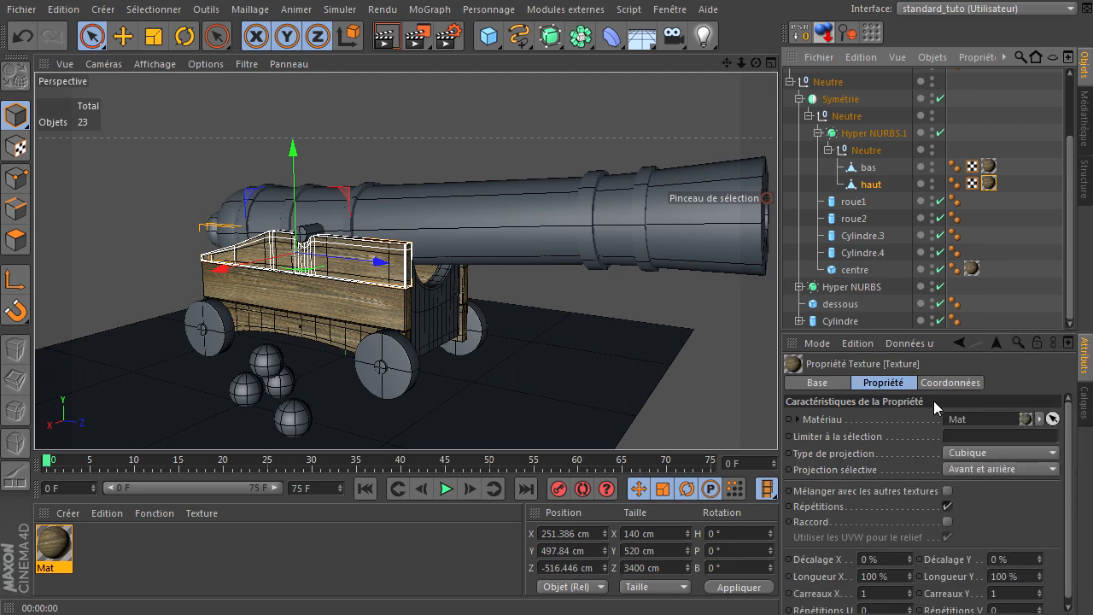
click(864, 168)
click(987, 166)
right_click(989, 167)
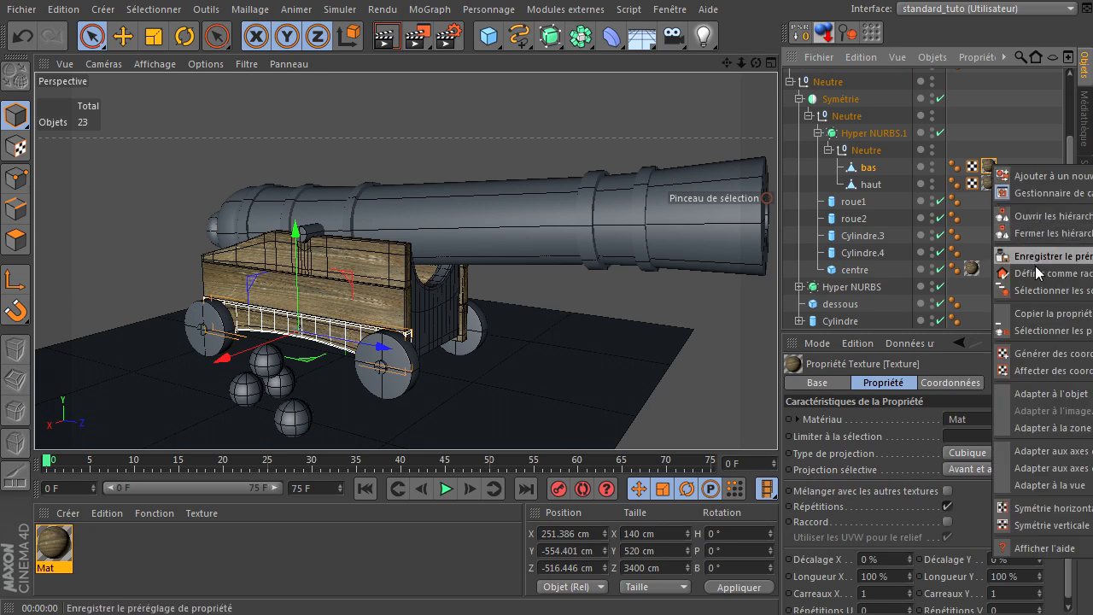
click(1033, 391)
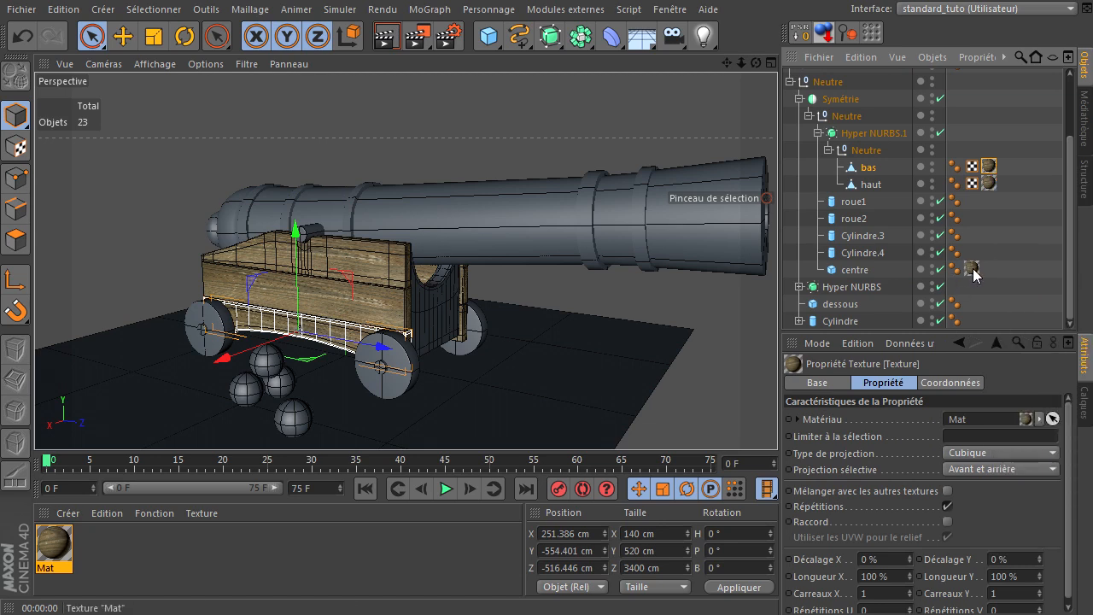
Copy the wood texture tag onto roue1 and roue2, and fit roue1's texture to the object
ctrl+drag(970, 268, 974, 249)
ctrl+drag(971, 219, 972, 201)
click(850, 203)
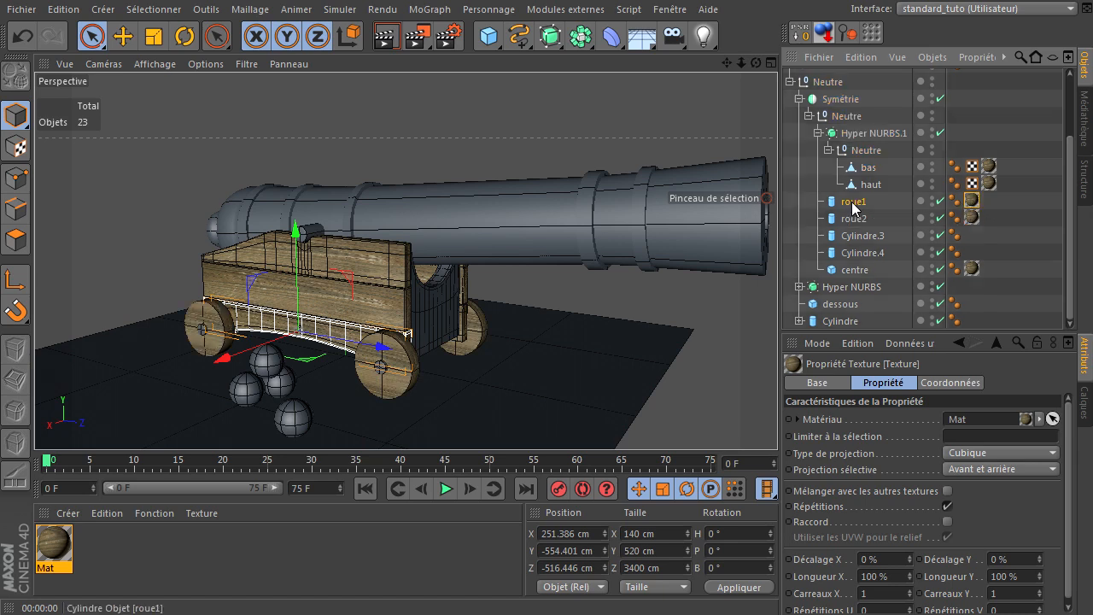
click(971, 201)
right_click(971, 202)
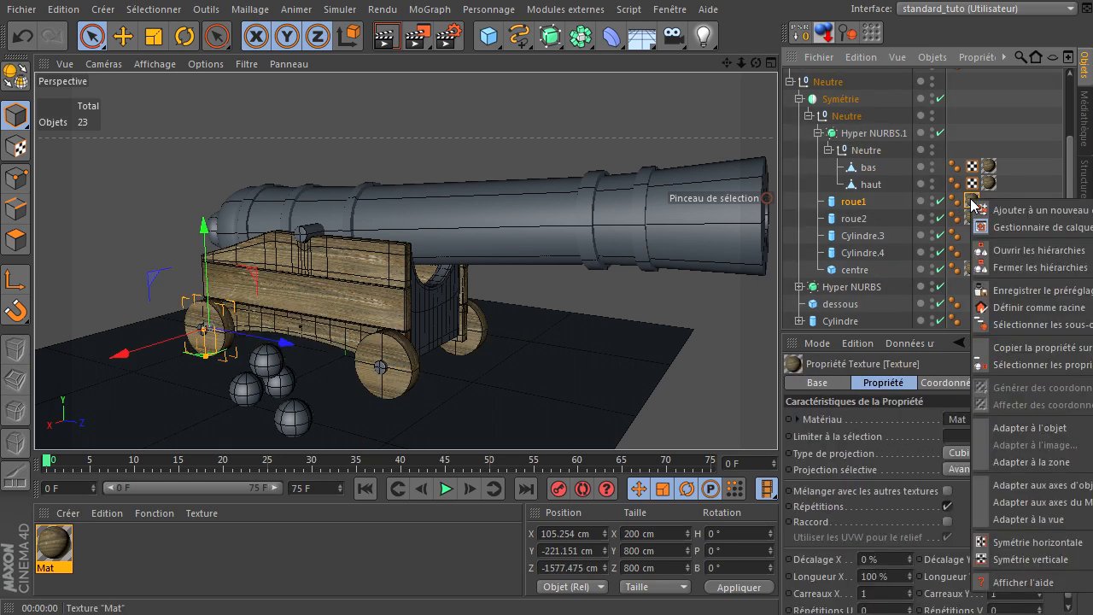
click(997, 427)
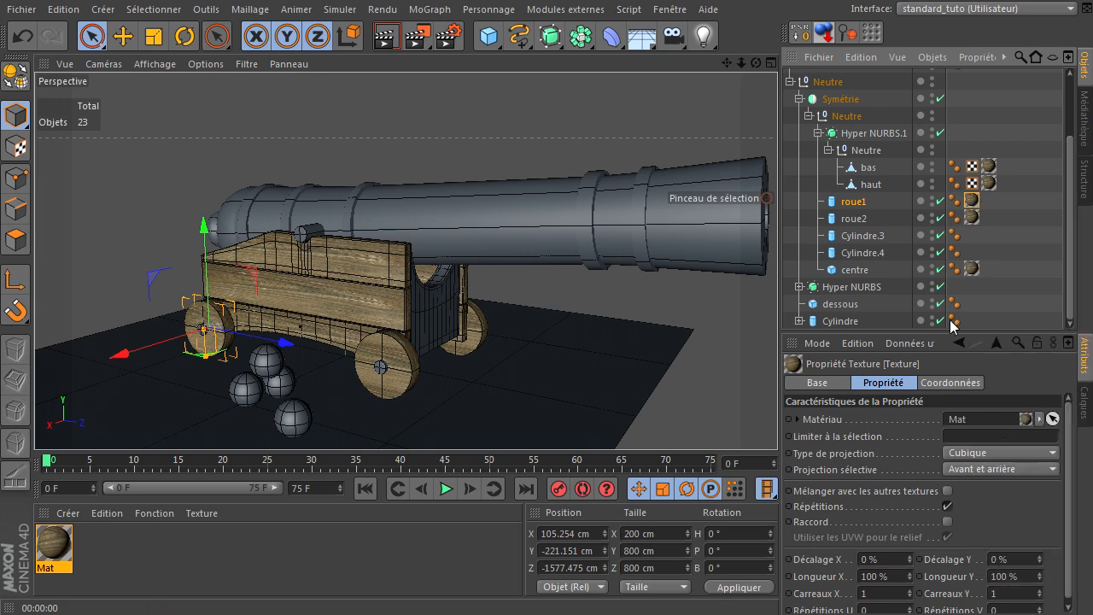
Fit the wood texture to the object on roue2 with Adapter à l'objet
click(856, 218)
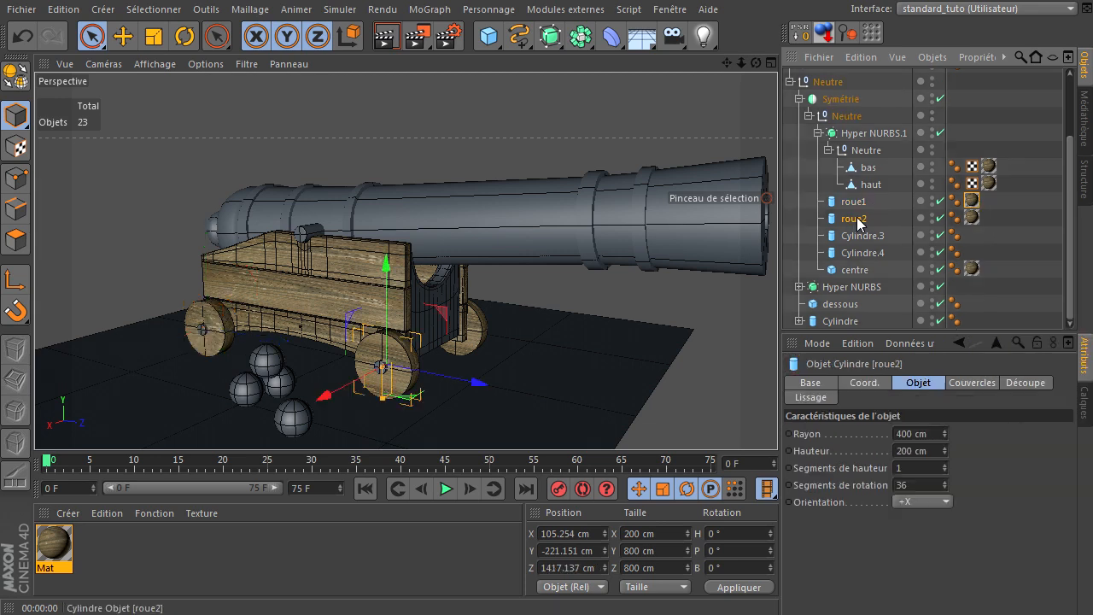
click(972, 216)
right_click(972, 217)
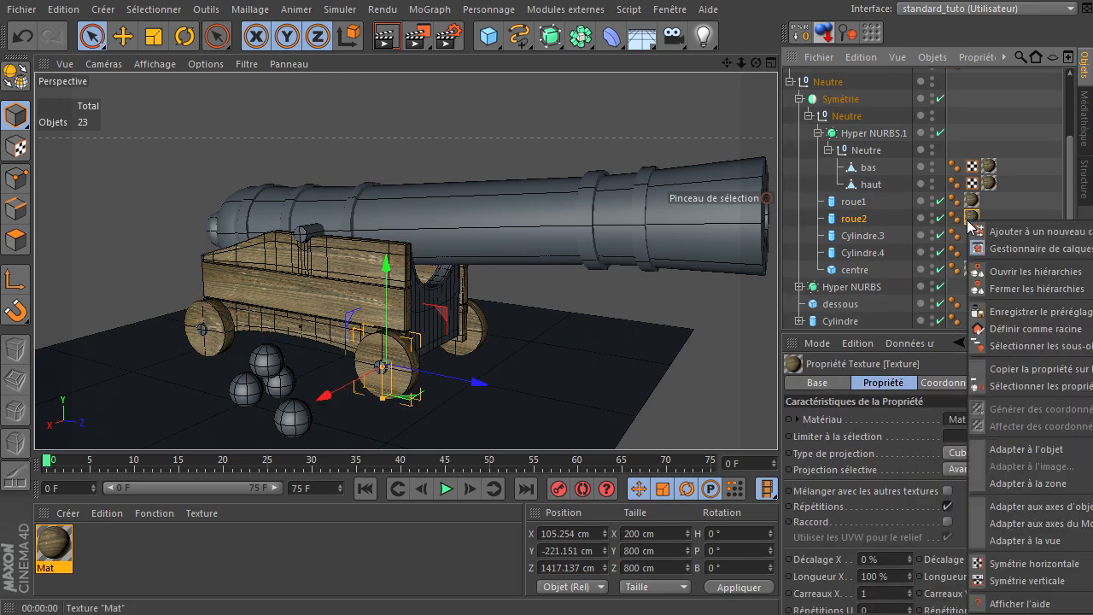
click(999, 450)
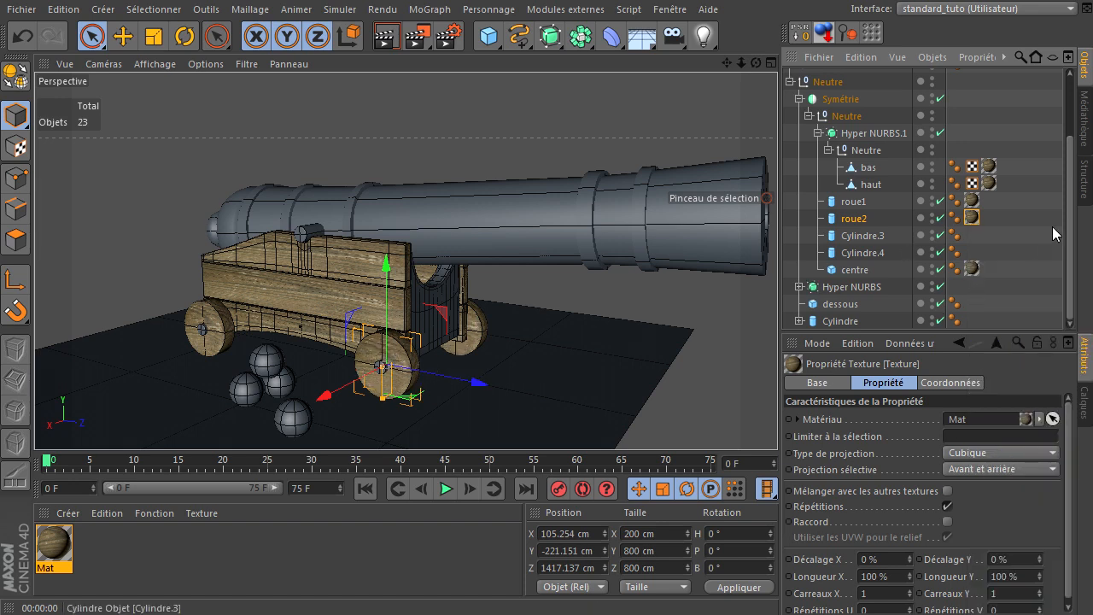
Apply the wood material to the dessous cube with Cubique projection and fit it to the object
click(841, 304)
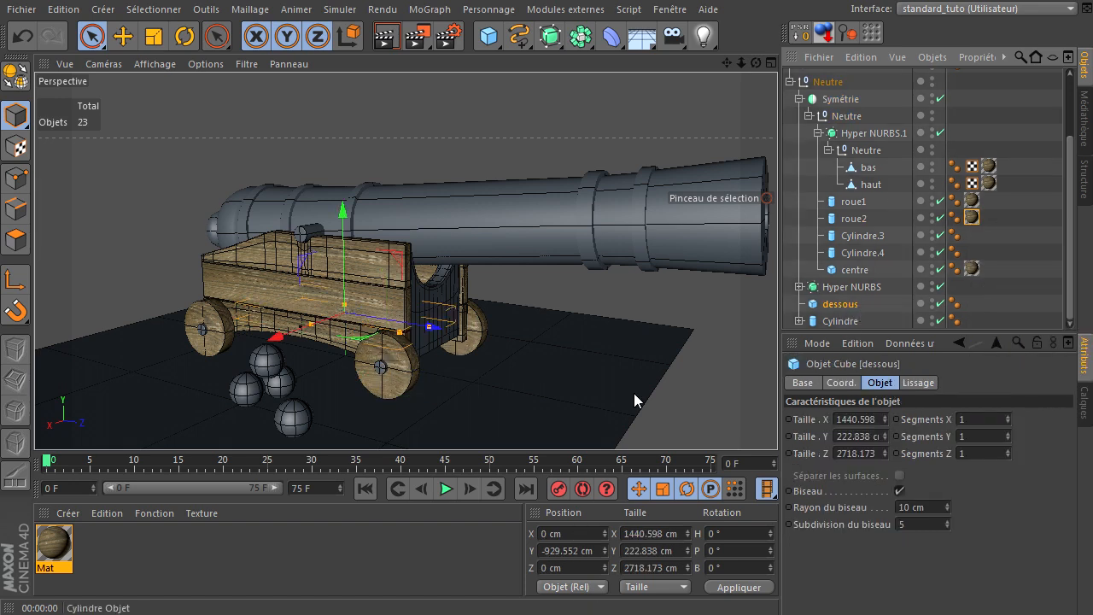
drag(834, 307, 834, 307)
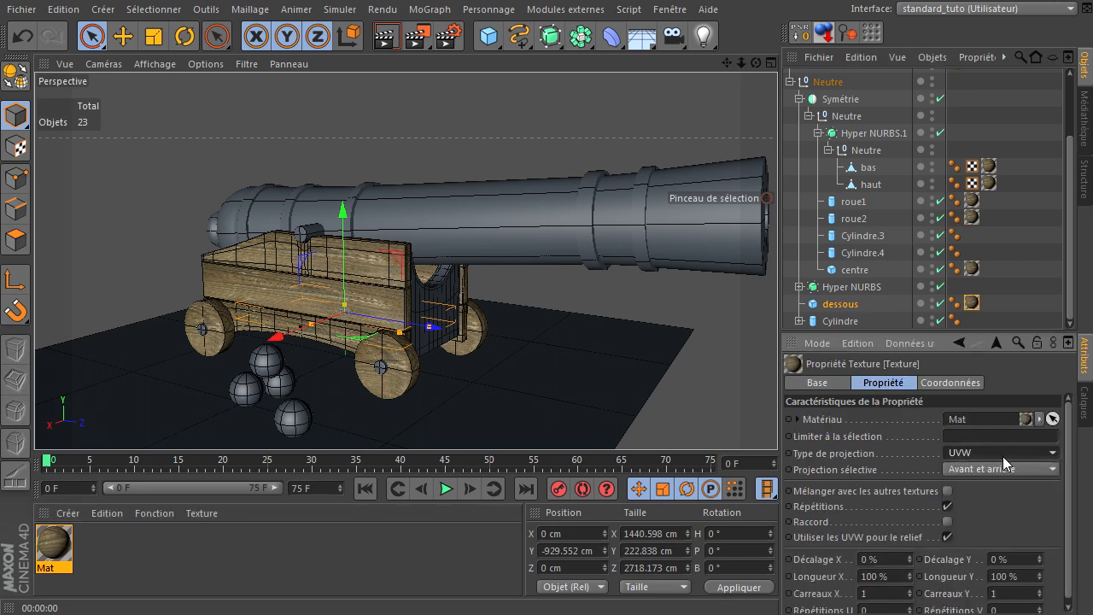
click(1002, 455)
click(976, 521)
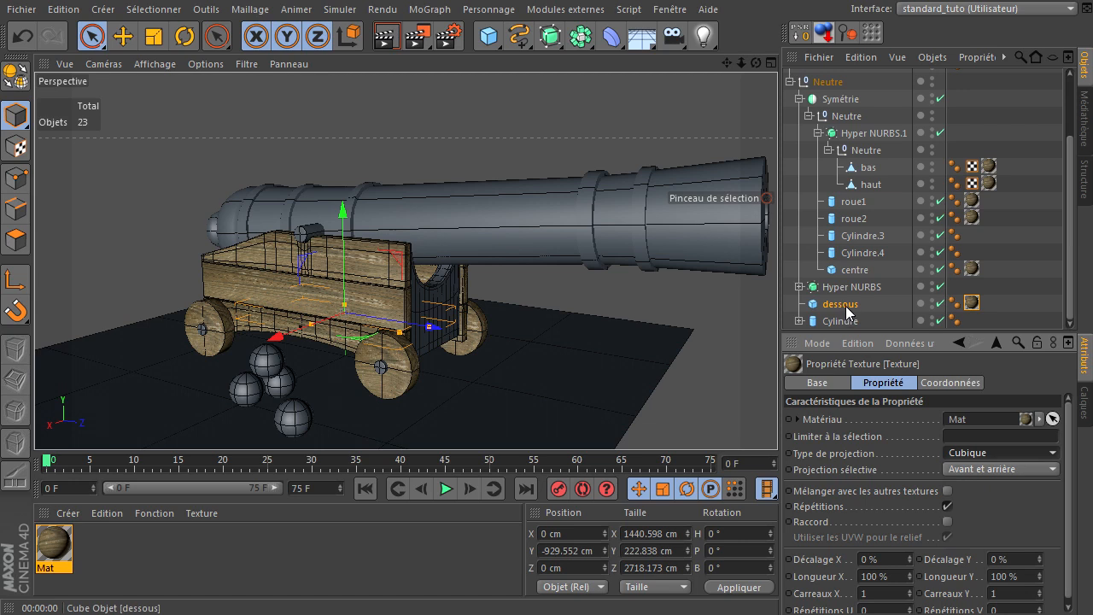
click(849, 307)
click(972, 303)
right_click(971, 302)
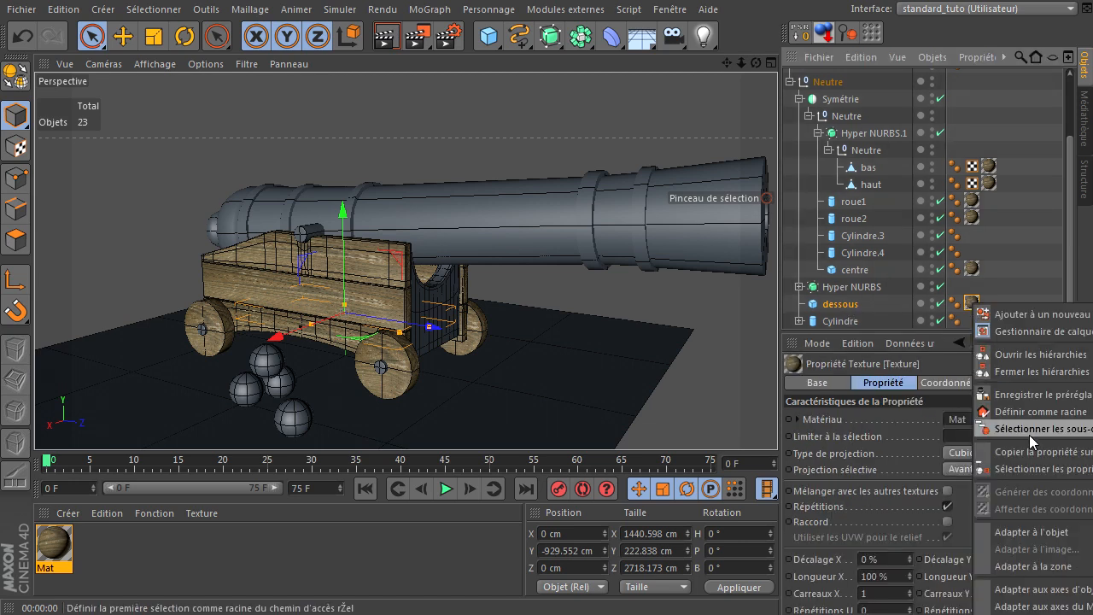
click(1021, 529)
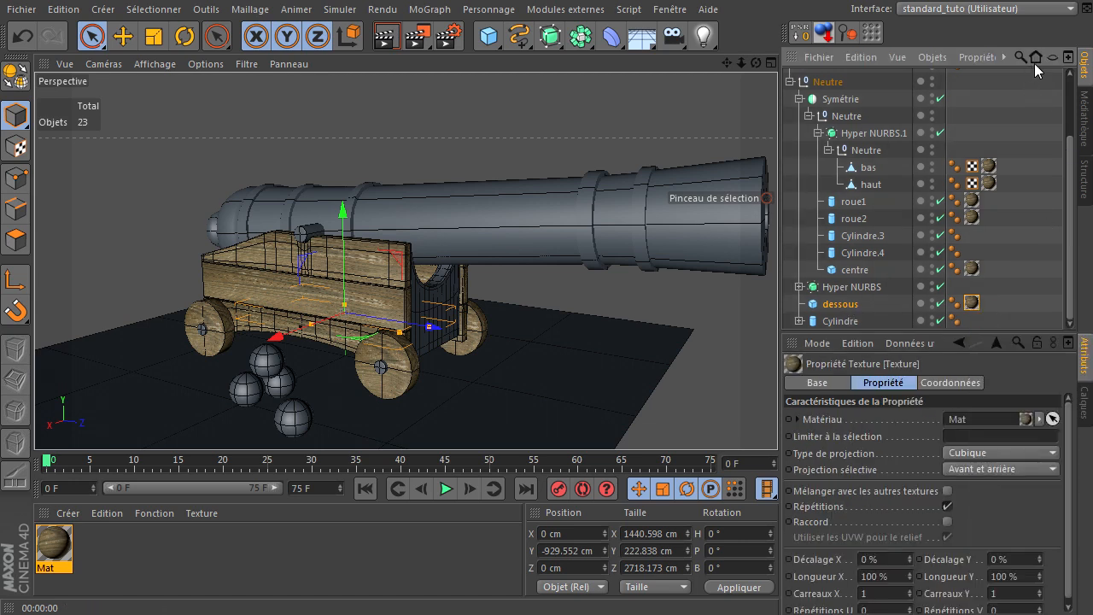
Copy the wood texture tag from dessous onto the Hyper NURBS that contains avant
click(820, 320)
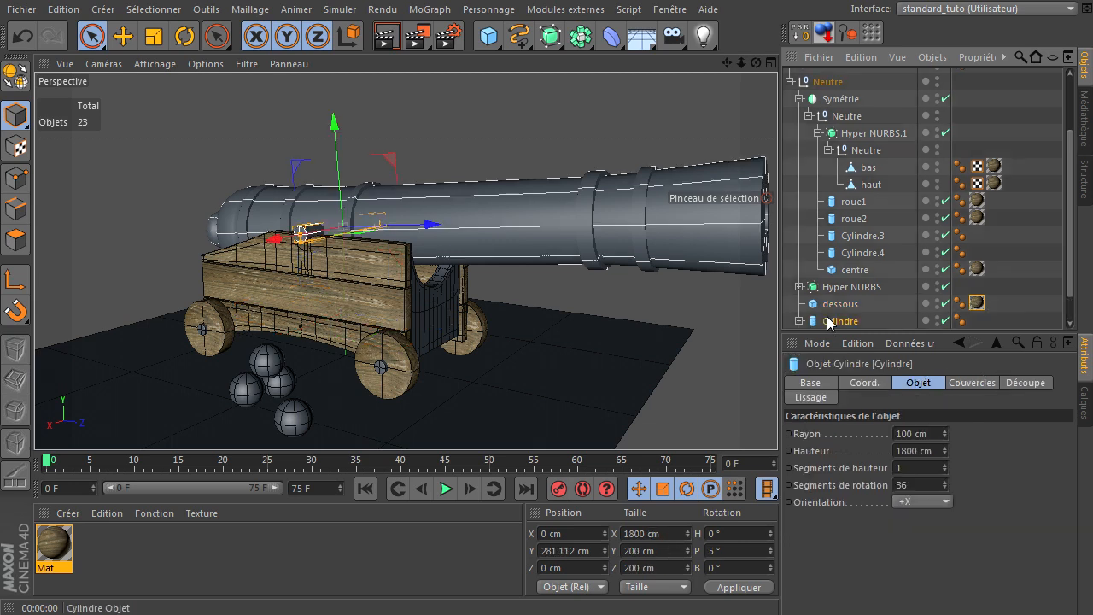
click(800, 287)
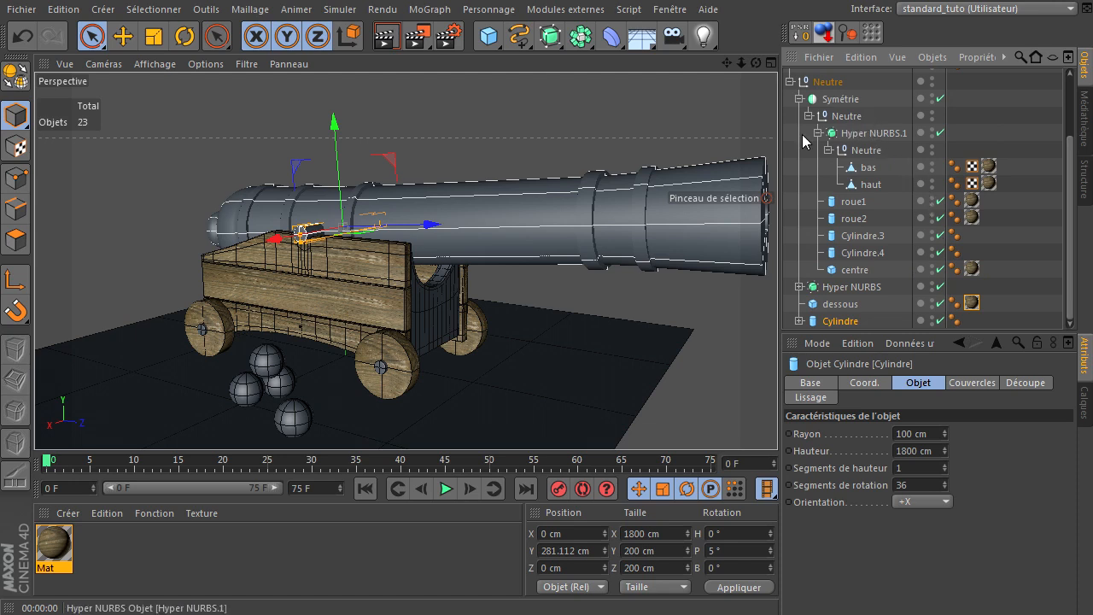
drag(756, 63, 768, 392)
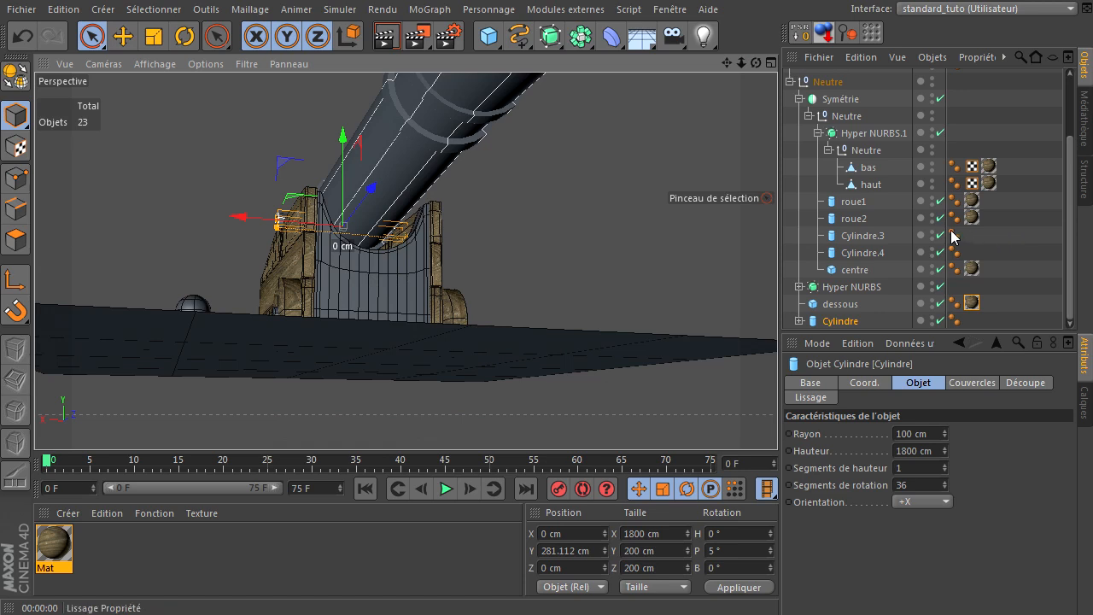
click(799, 288)
click(845, 304)
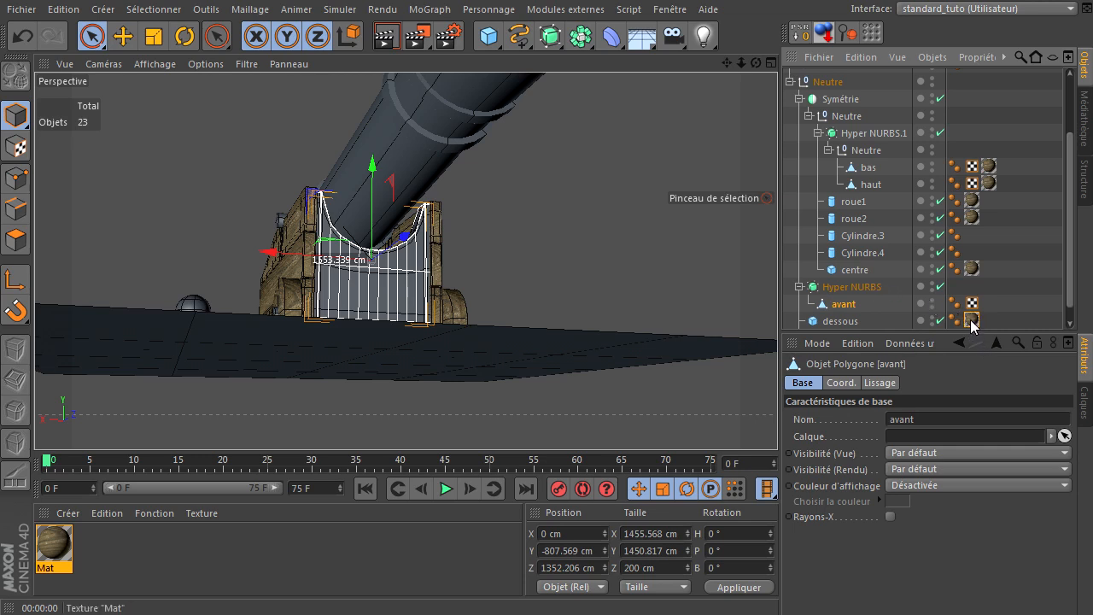
ctrl+drag(973, 293, 972, 289)
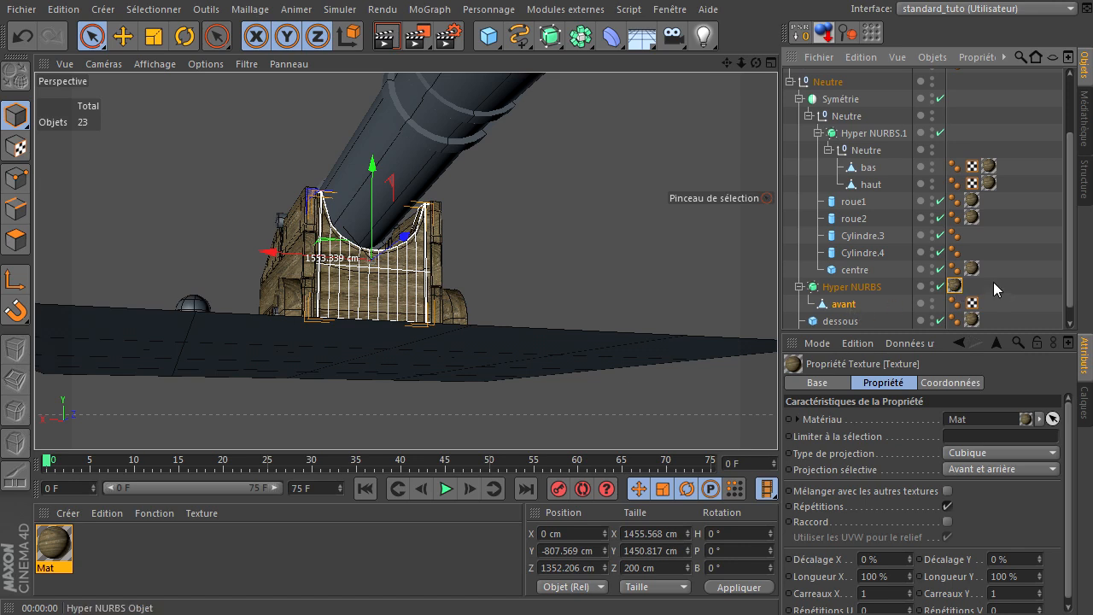
Fit the wood texture on the Hyper NURBS to the object, including its sub-objects
click(845, 286)
click(954, 287)
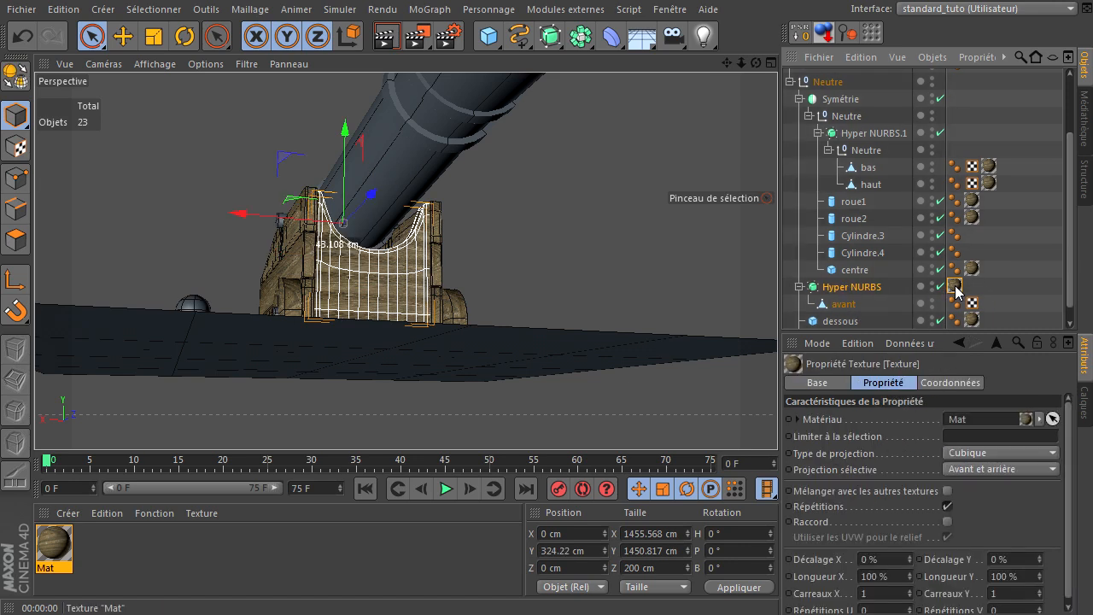
right_click(954, 286)
click(990, 515)
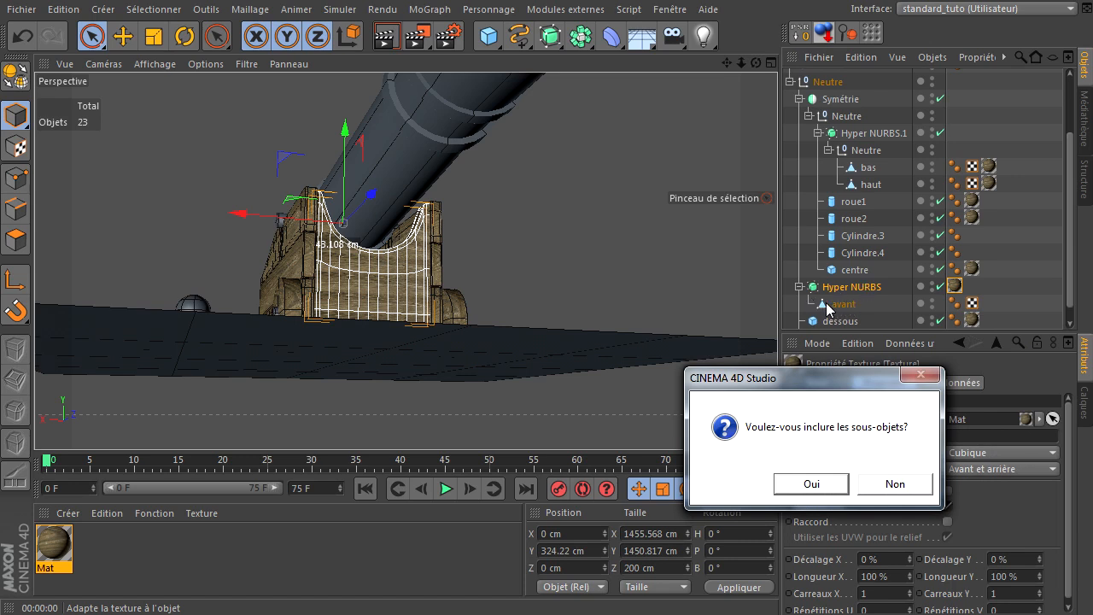
click(815, 483)
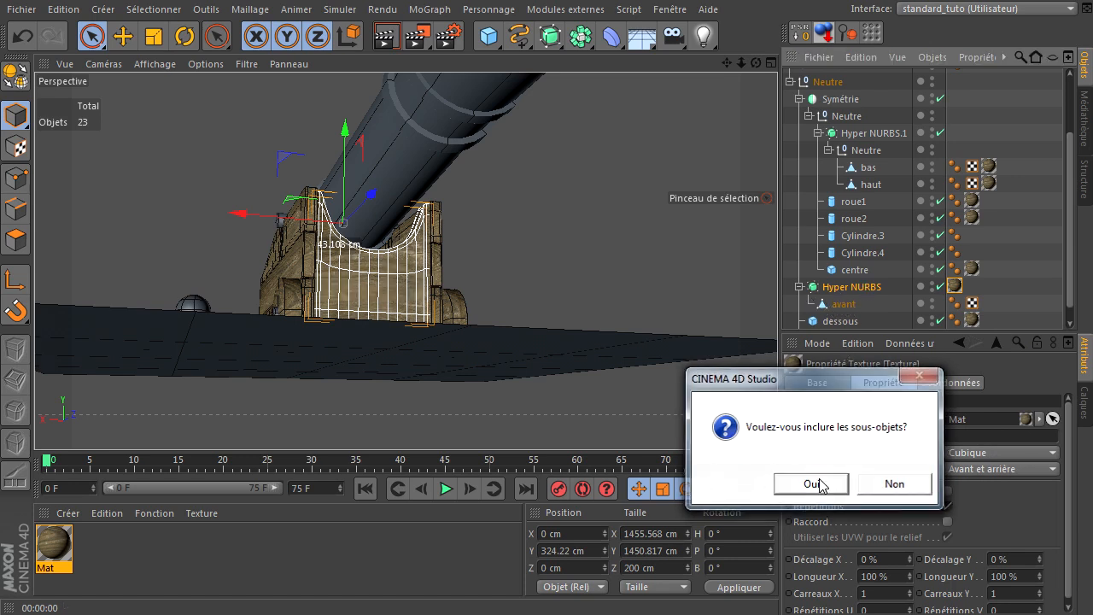
Render the view from the front of the cannon to check the wood on the carriage
click(524, 216)
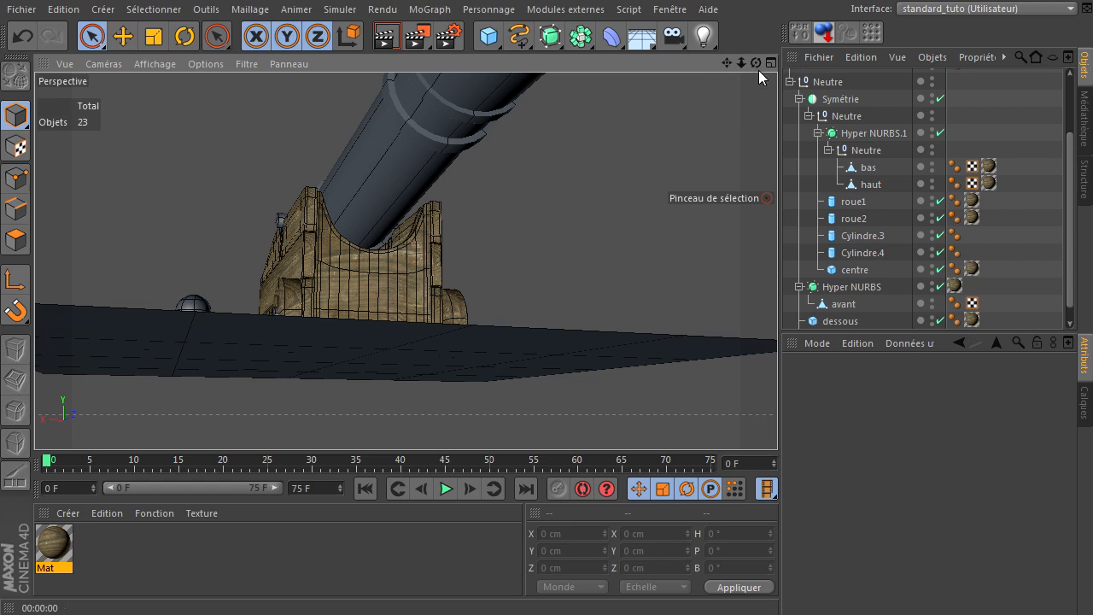
drag(756, 61, 777, 417)
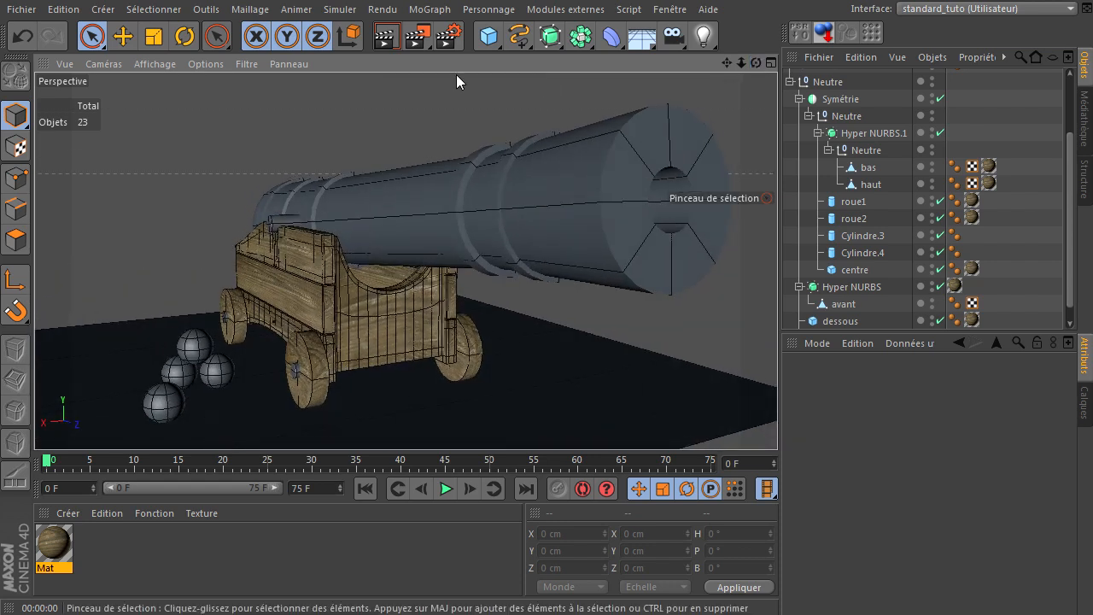
click(395, 37)
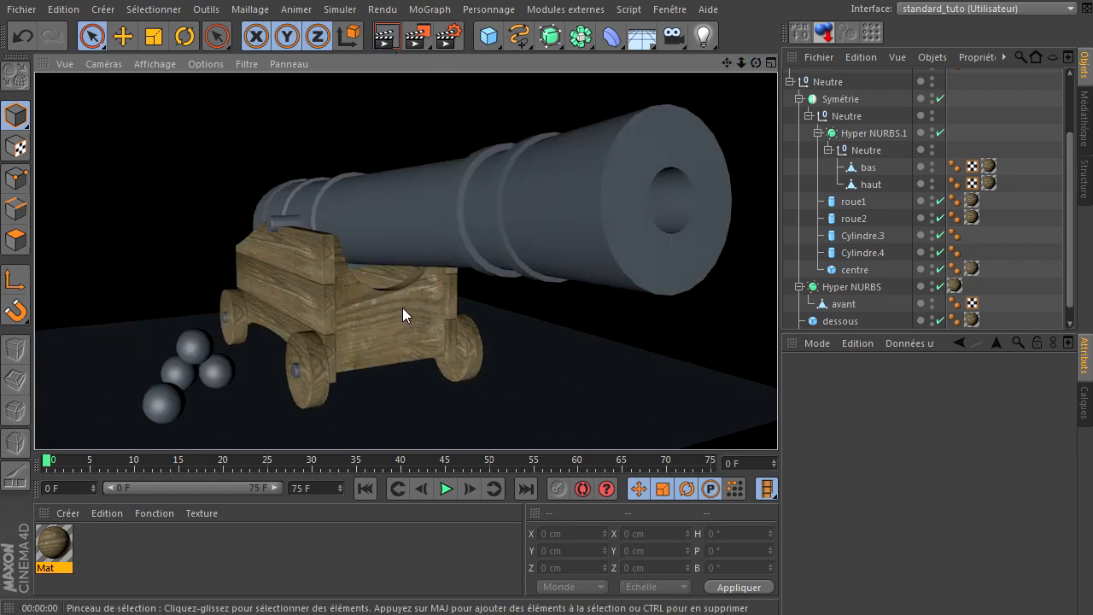
mouse_move(755, 63)
mouse_down()
mouse_move(777, 417)
mouse_move(531, 157)
mouse_up()
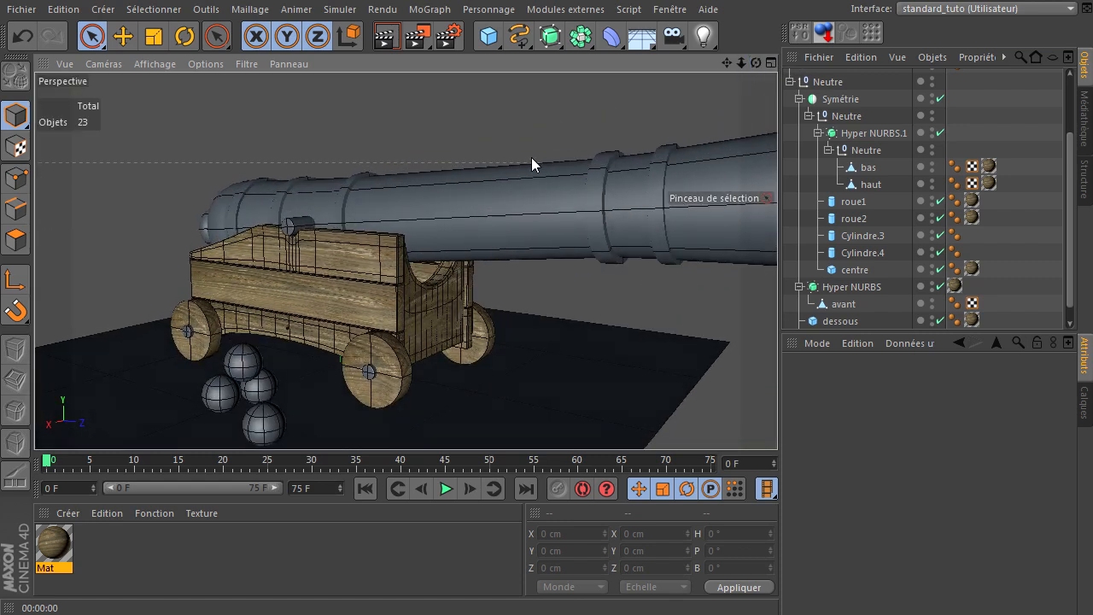
Create a second material and open it in the material editor
double_click(283, 549)
double_click(49, 548)
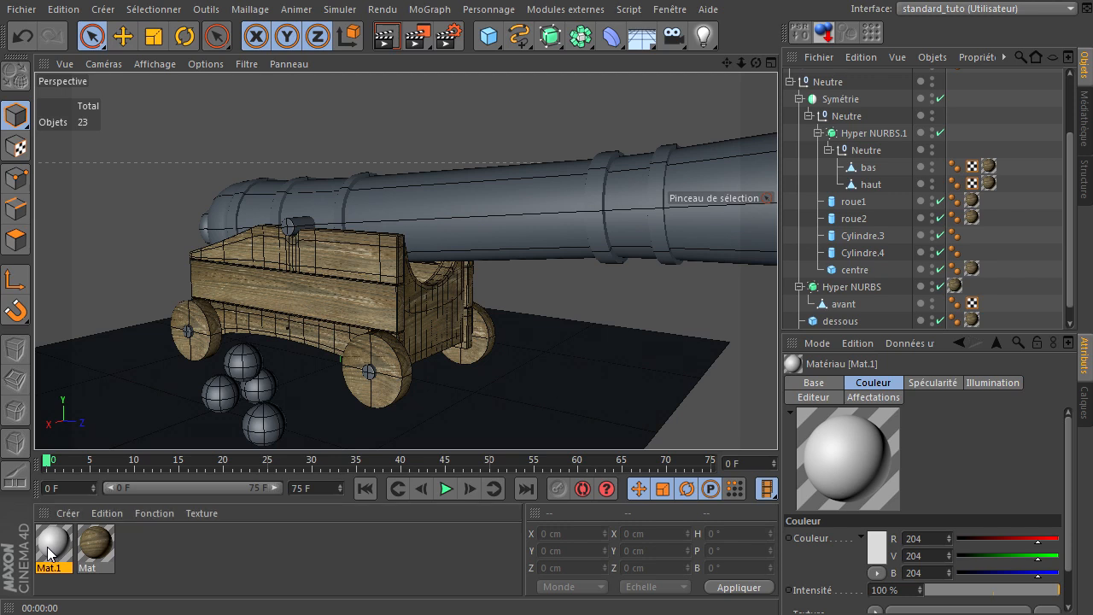
drag(556, 93, 630, 60)
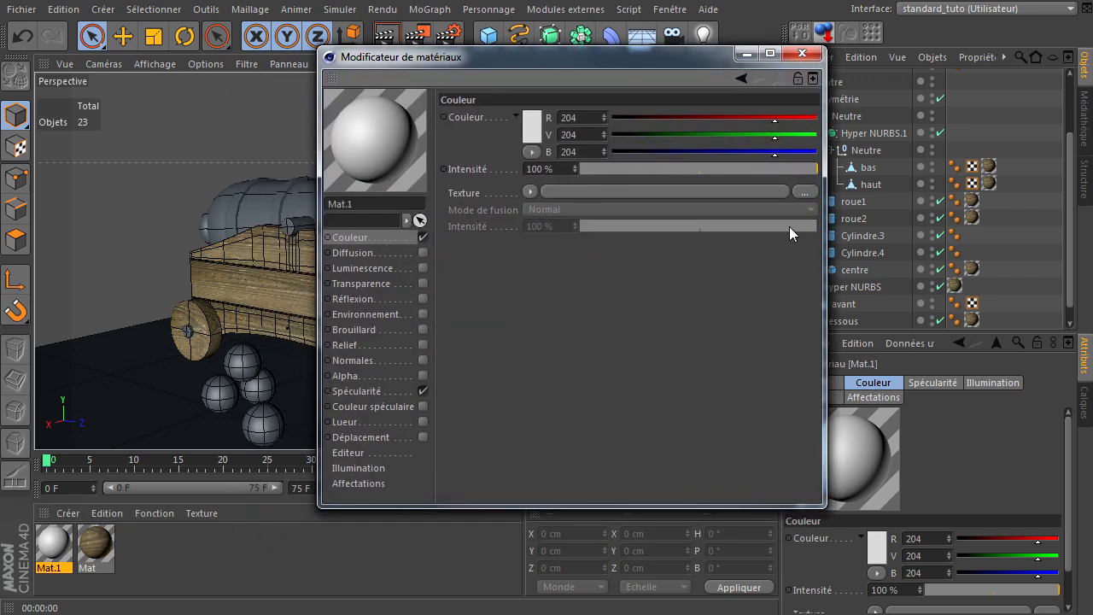
Load metal 035metal from the Textures metaux folder as the new material's colour texture, copying the image into the project
click(801, 191)
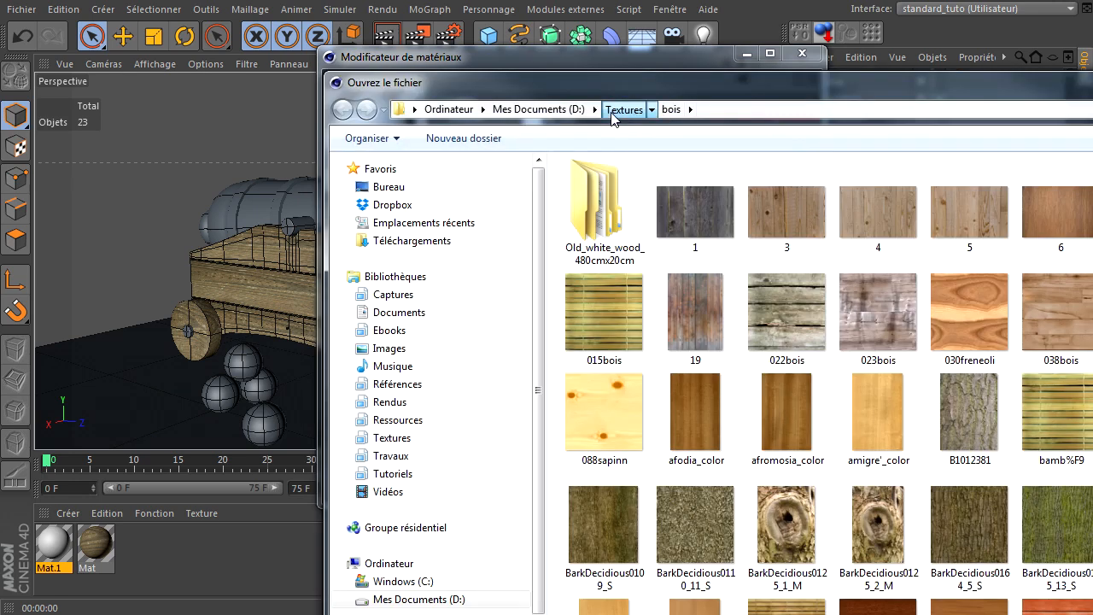
click(622, 110)
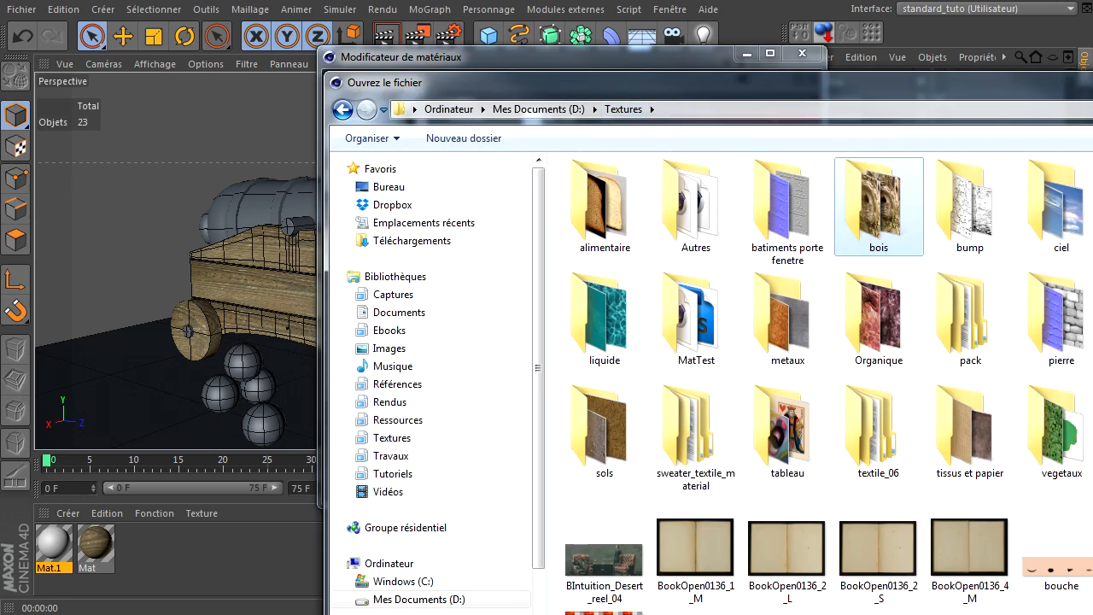
double_click(785, 314)
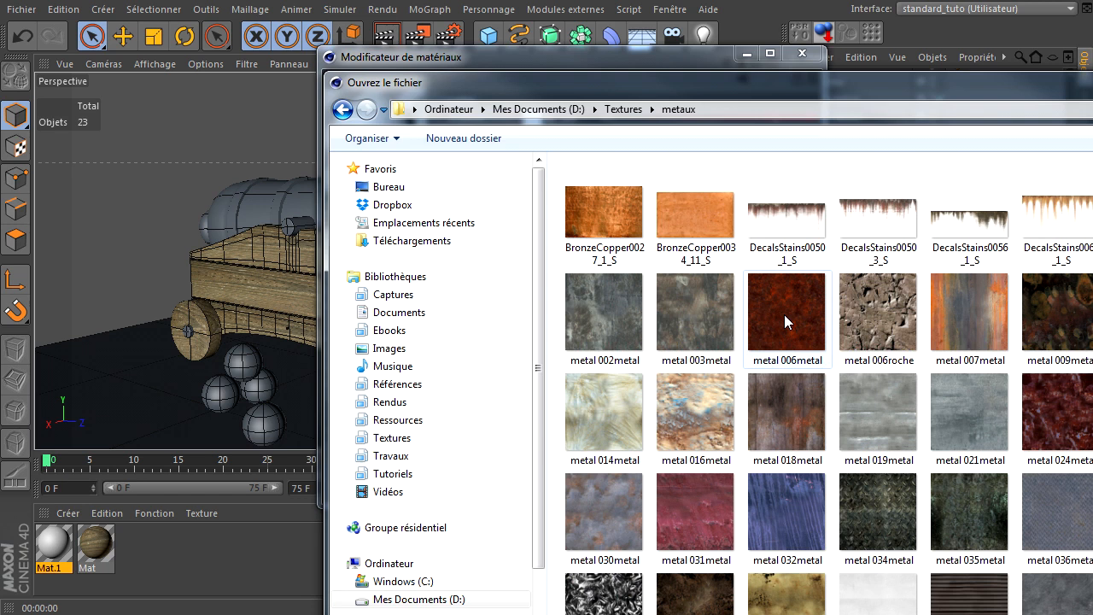
drag(1052, 92, 949, 58)
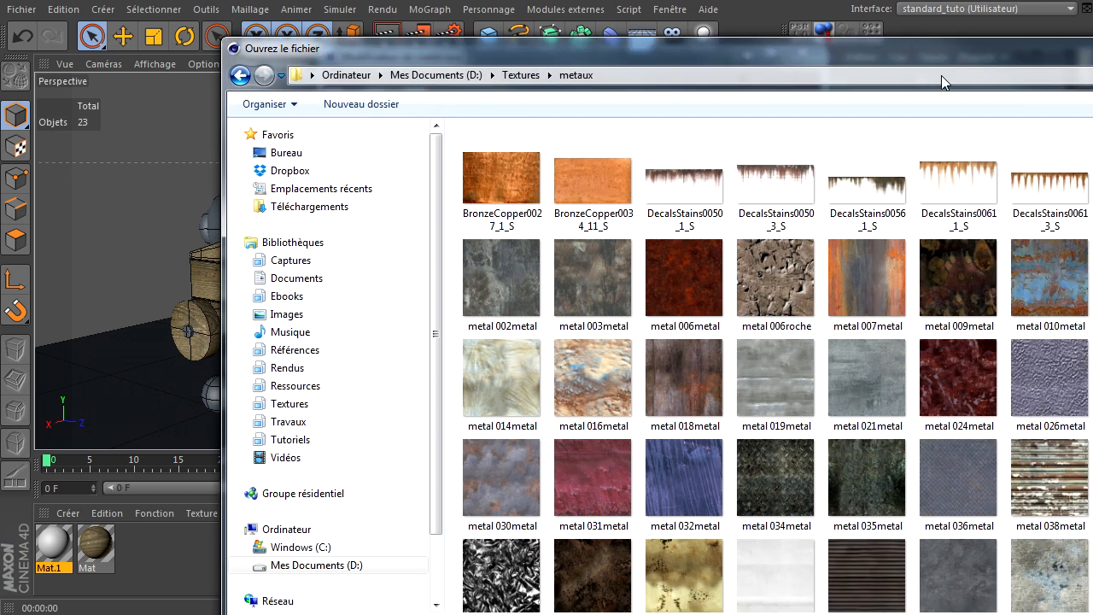
click(859, 493)
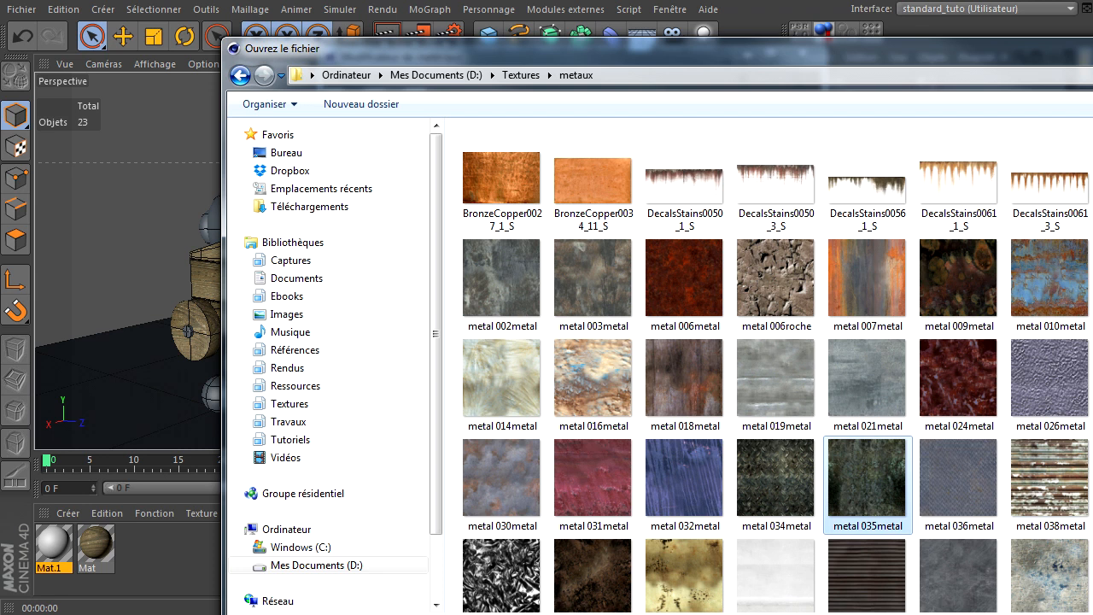
double_click(858, 494)
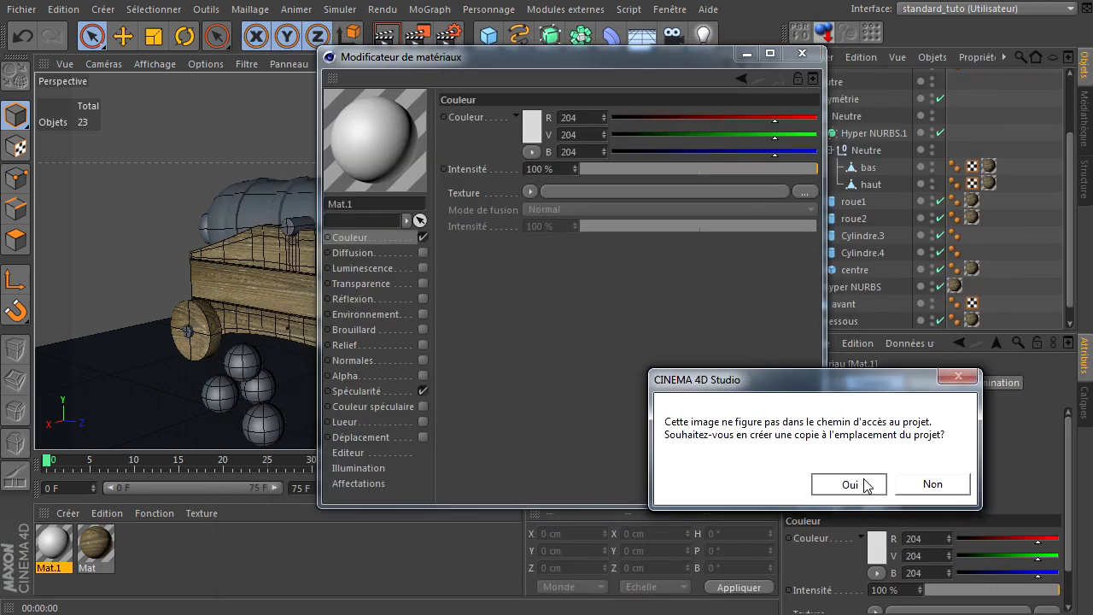
click(866, 483)
click(802, 56)
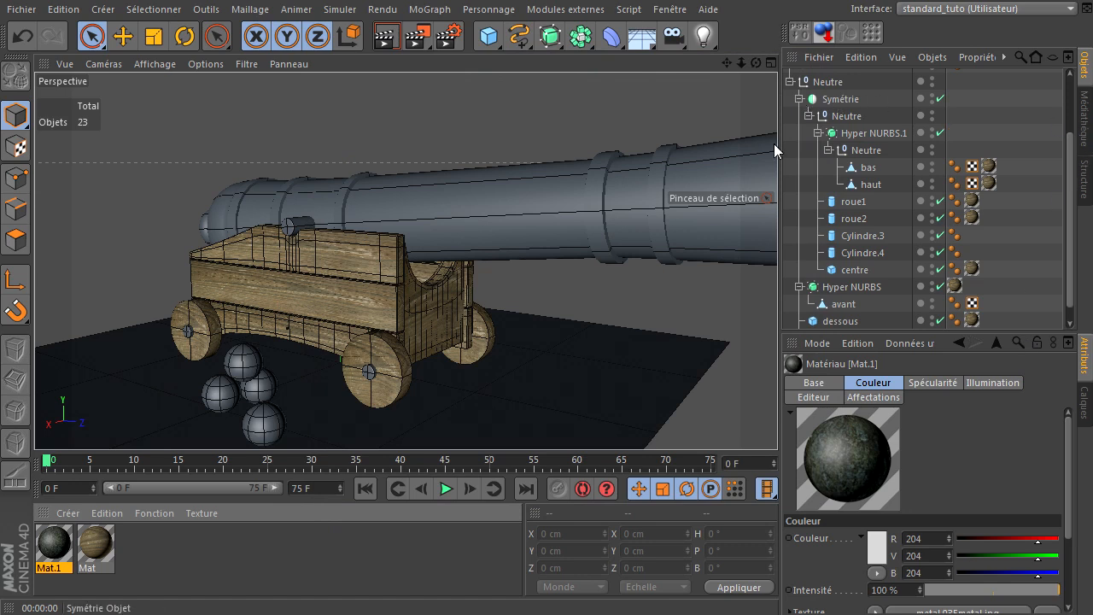
Apply the metal material to Cylindre.3, Cylindre.4 and the barrel's parent object Cylindre
drag(722, 363, 875, 236)
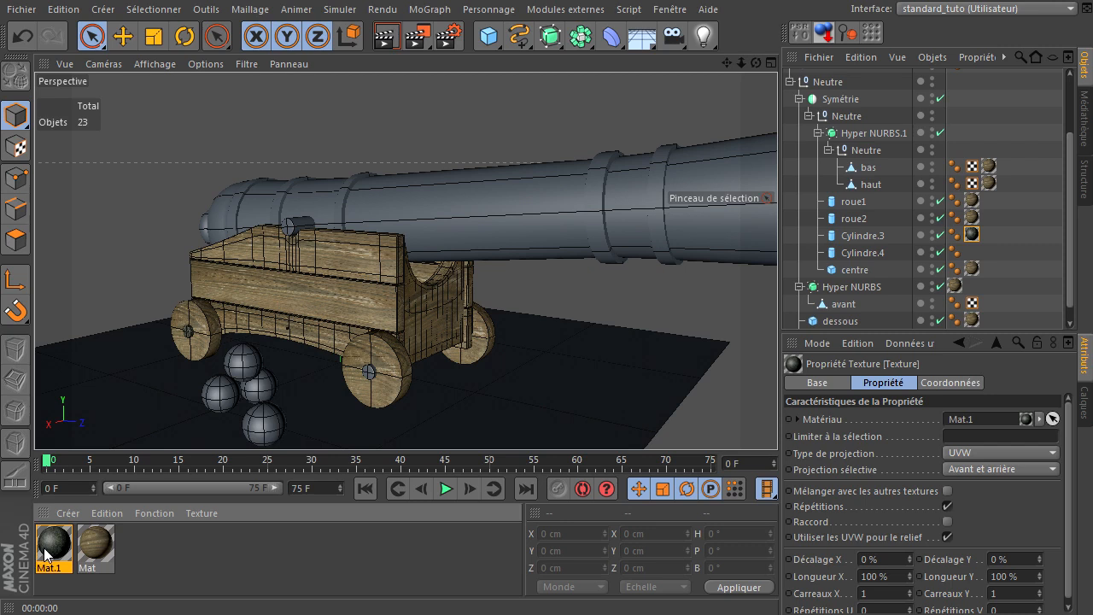
drag(855, 288, 861, 251)
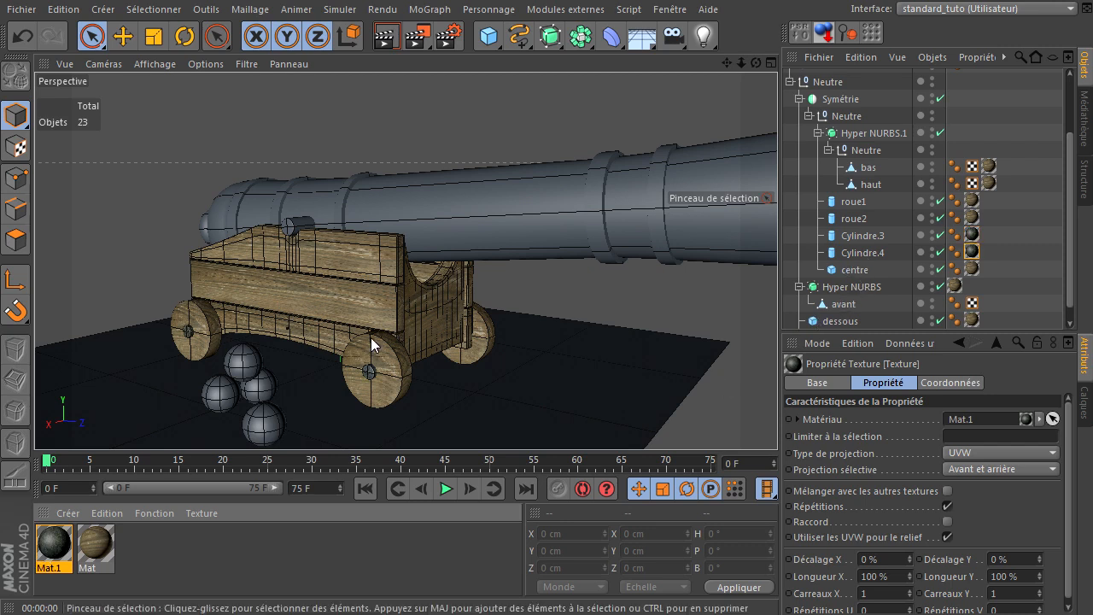
click(799, 288)
click(851, 322)
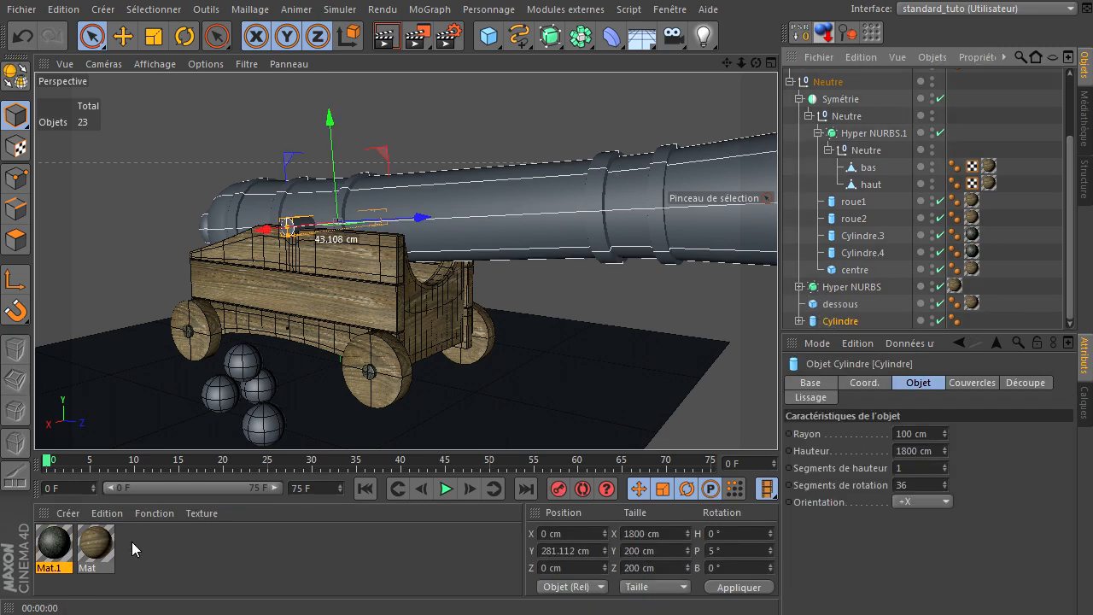
drag(855, 320, 855, 320)
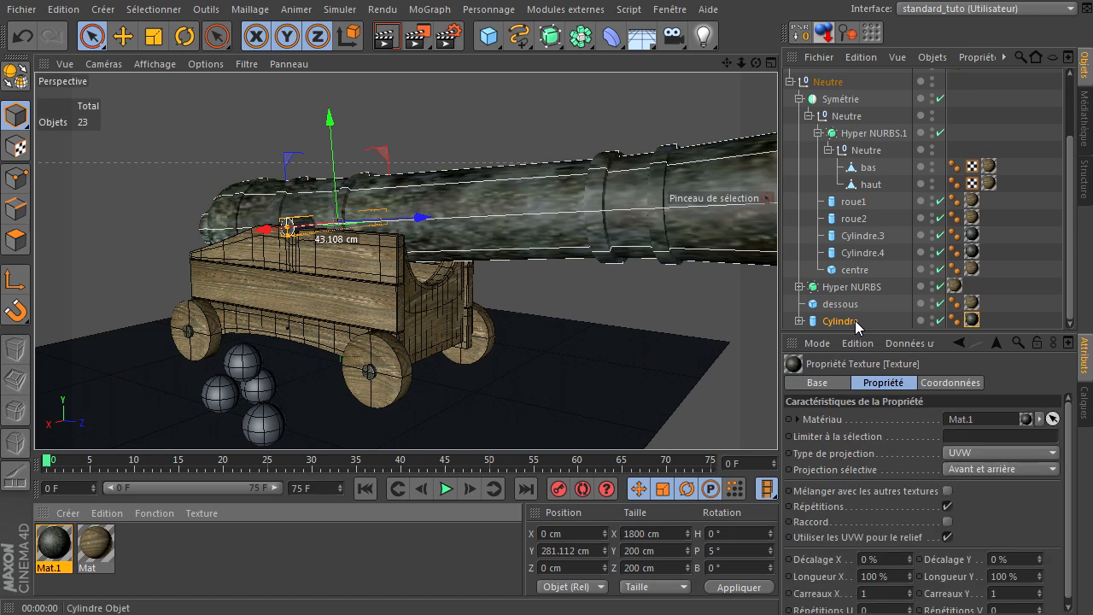
Set the projection type of the metal texture on Cylindre to Cubique
click(1027, 453)
click(996, 459)
click(1004, 457)
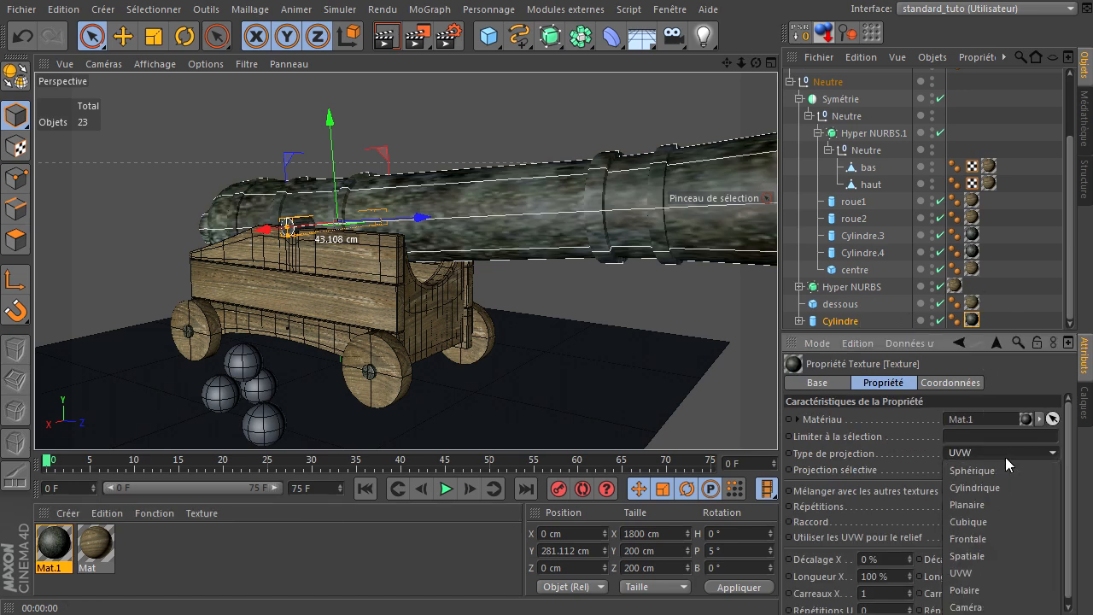
click(973, 521)
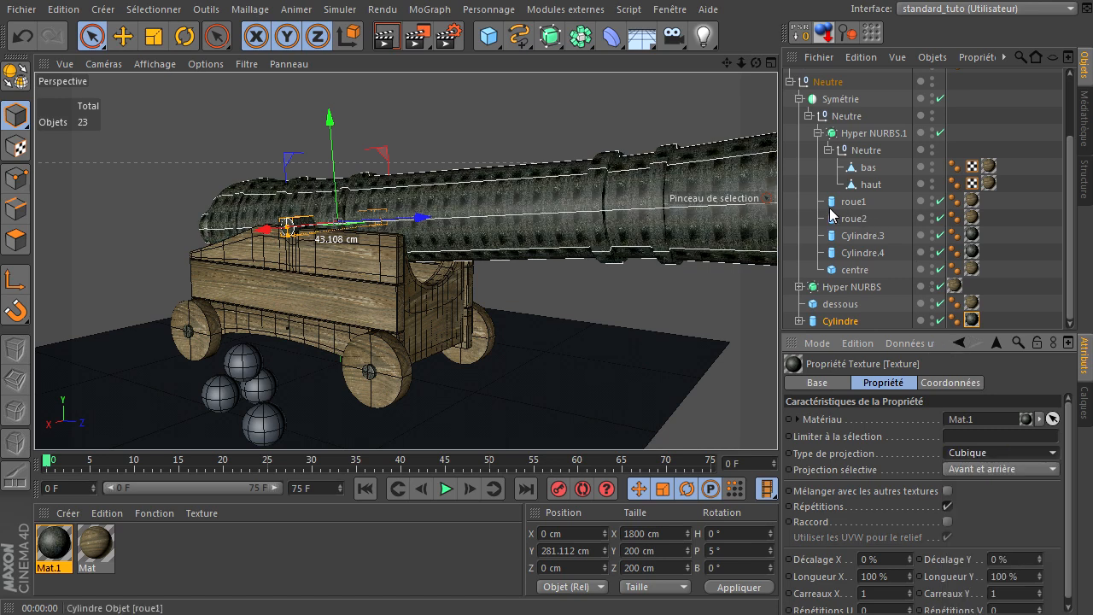
Set the projection type of the metal textures on Cylindre.3 and Cylindre.4 to Cubique
click(973, 235)
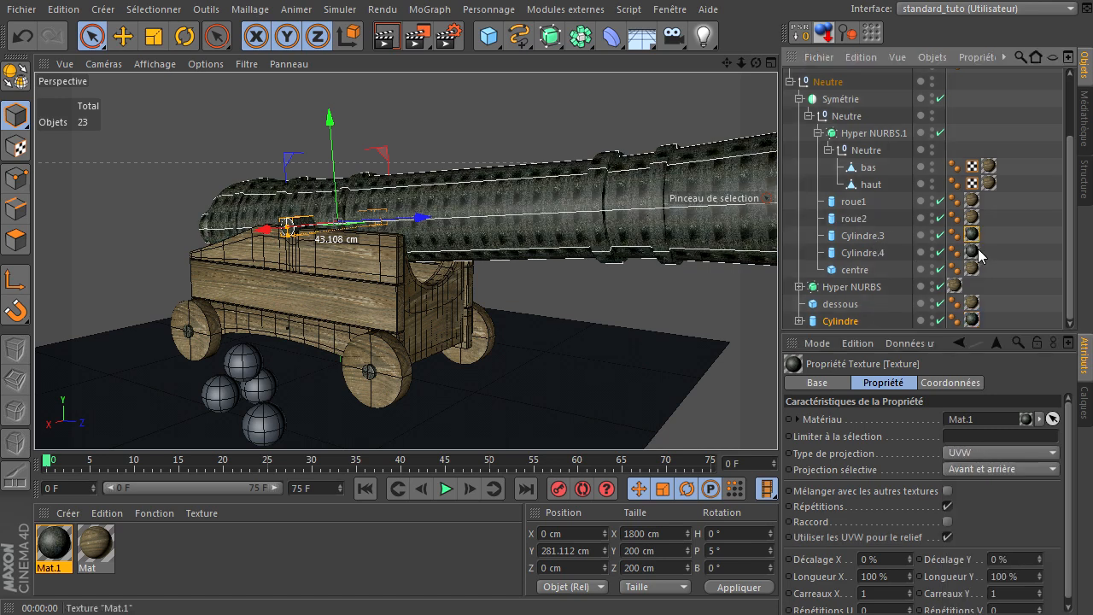
shift+click(972, 252)
click(967, 453)
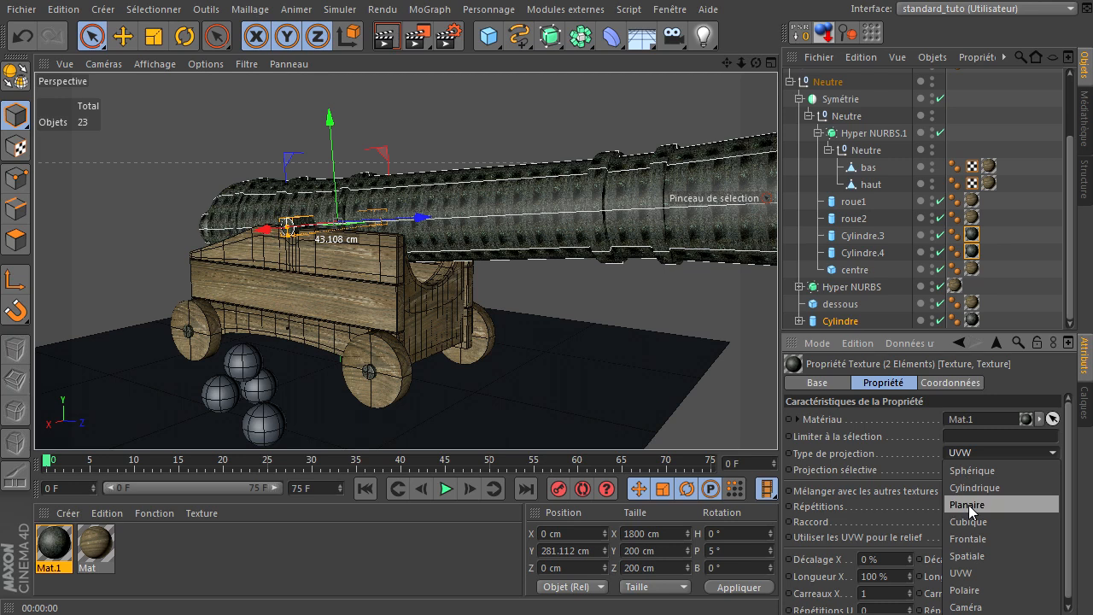
click(970, 522)
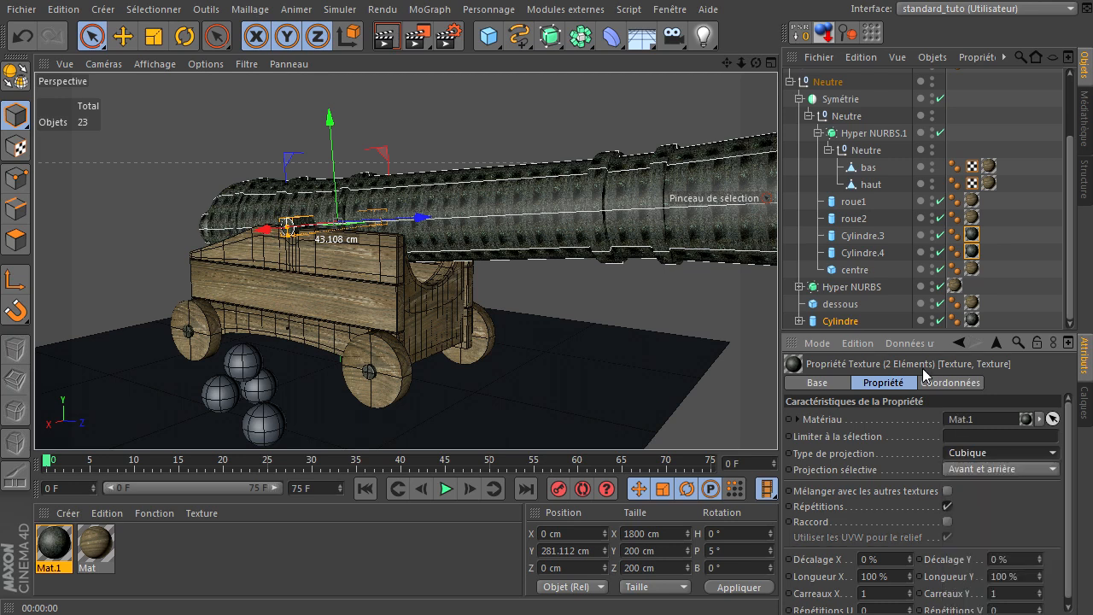
Fit the metal texture on the barrel's parent object Cylindre to the object and render the view
click(970, 321)
click(842, 321)
click(974, 319)
right_click(974, 322)
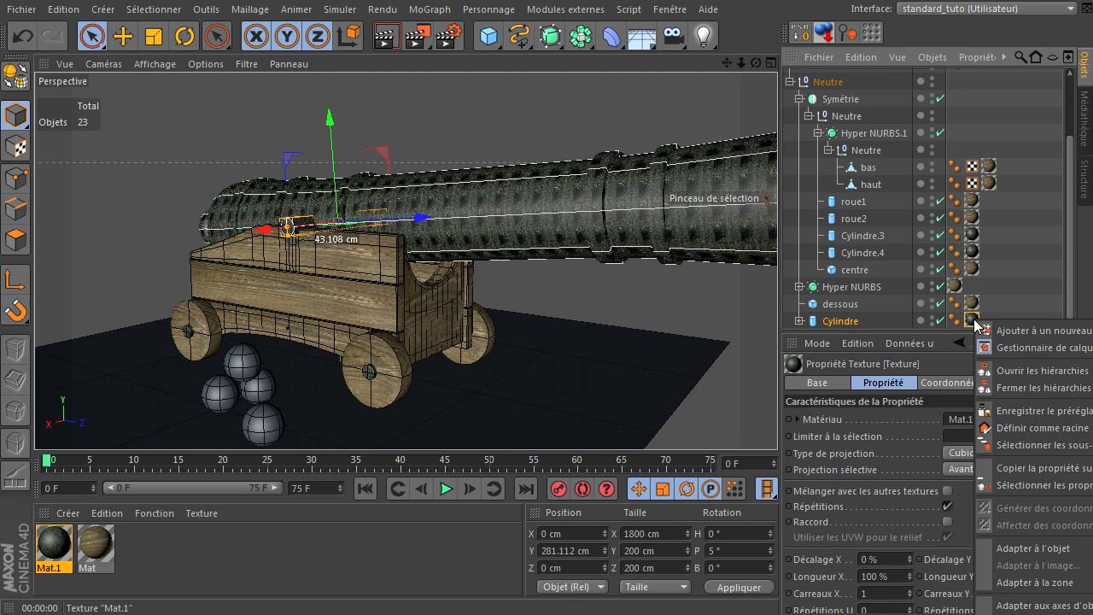
click(1011, 541)
click(807, 481)
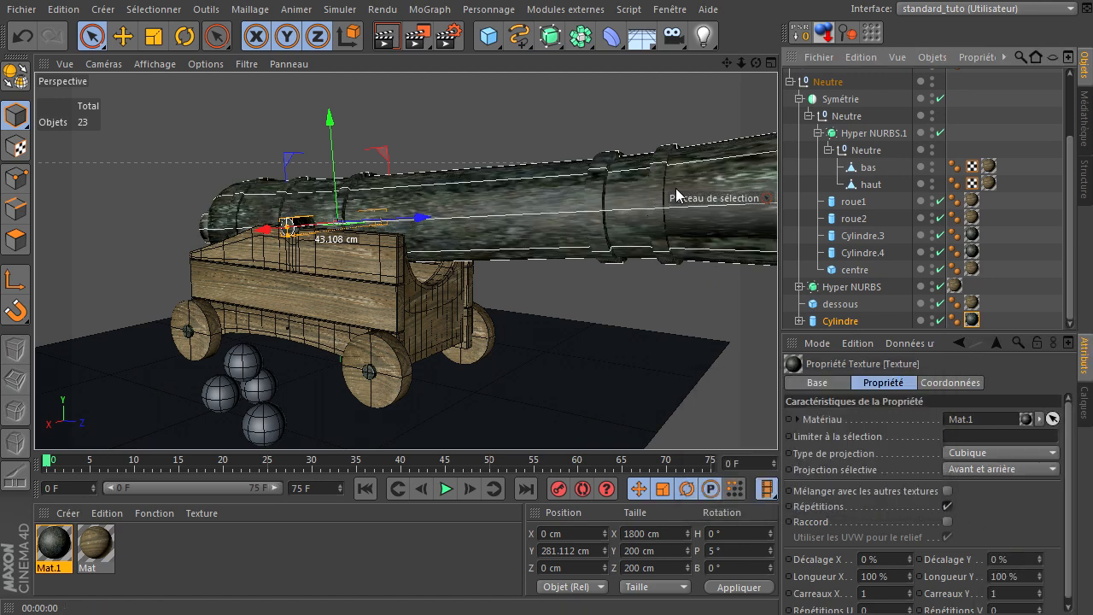
click(655, 114)
click(386, 36)
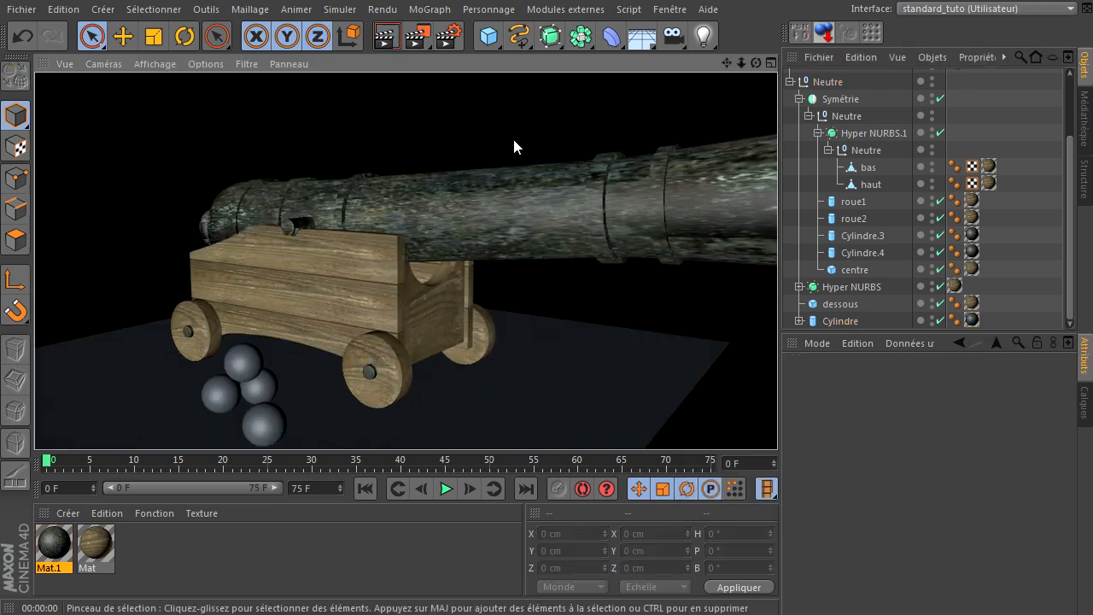
Replace Mat.1's colour texture with metal STEELPLT, copying the image into the project, and render the view
double_click(47, 550)
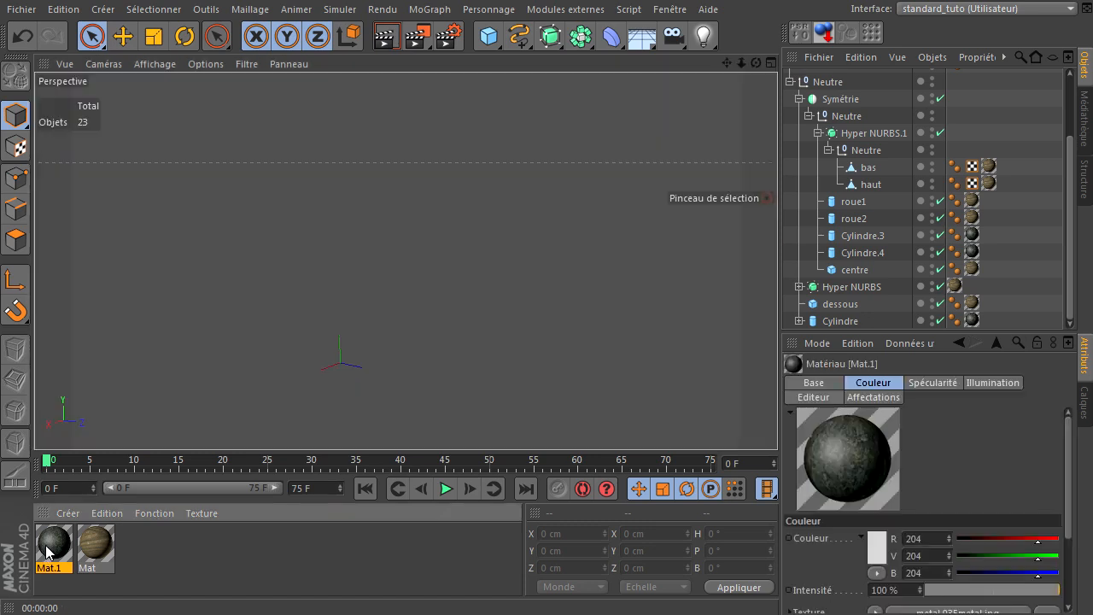
click(734, 224)
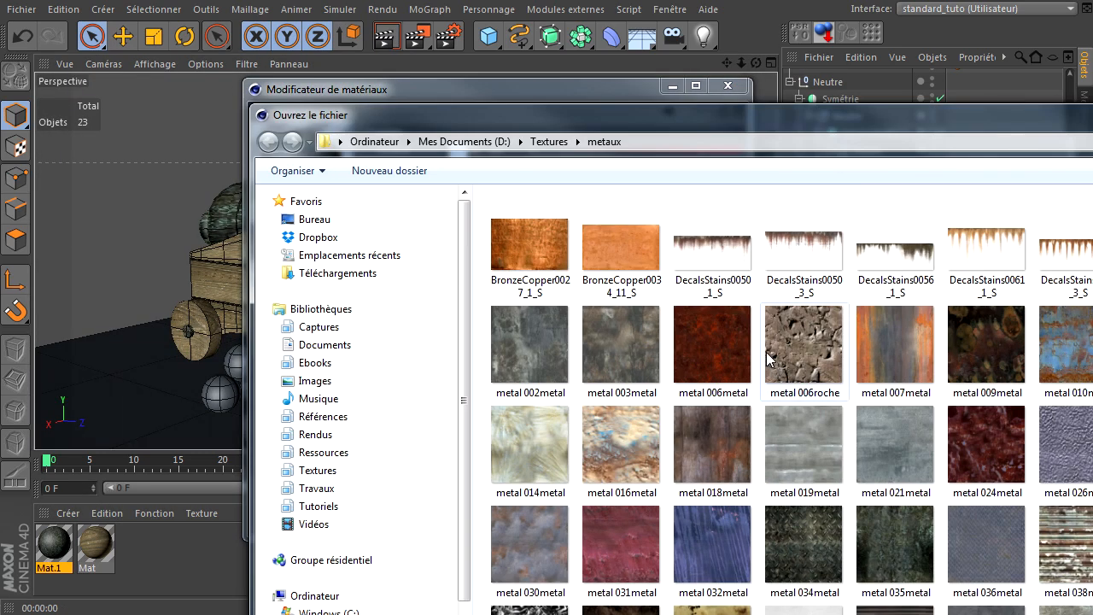
scroll(723, 385, down, 5)
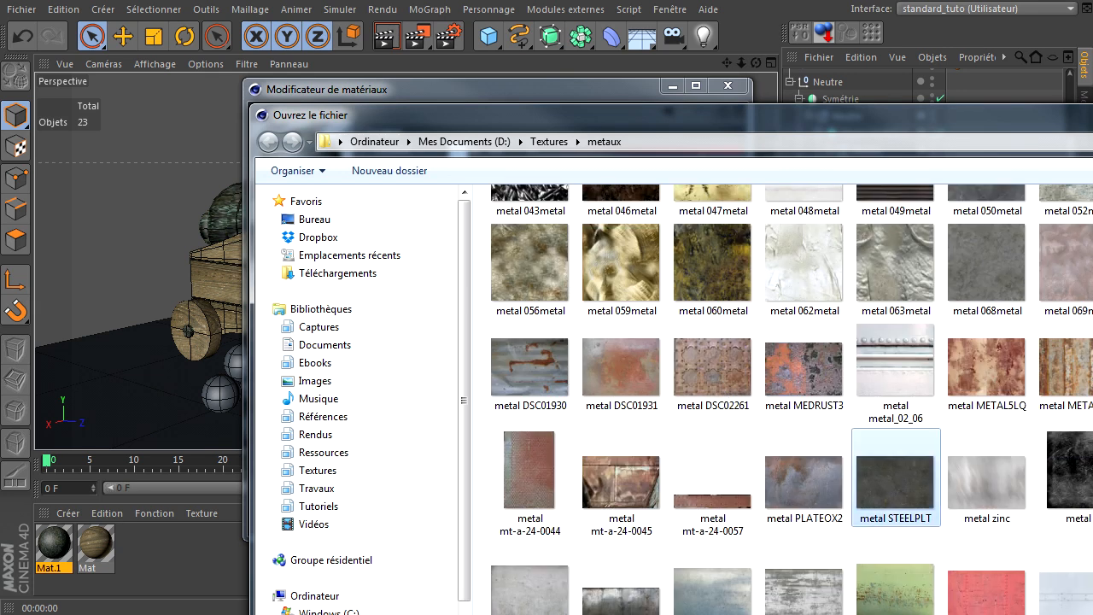
double_click(894, 481)
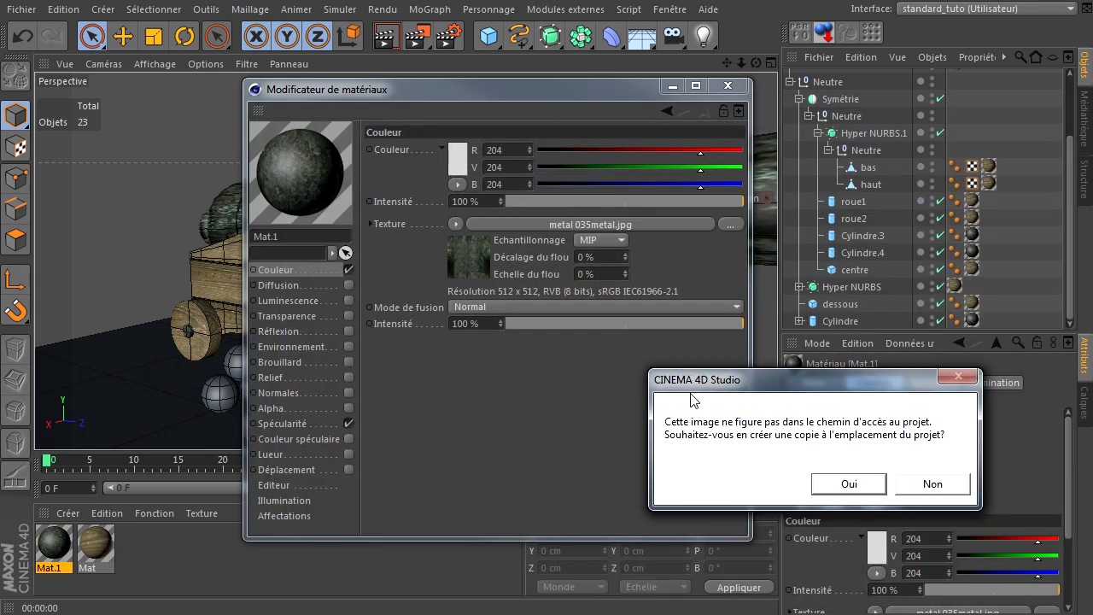
click(845, 484)
click(727, 85)
click(398, 43)
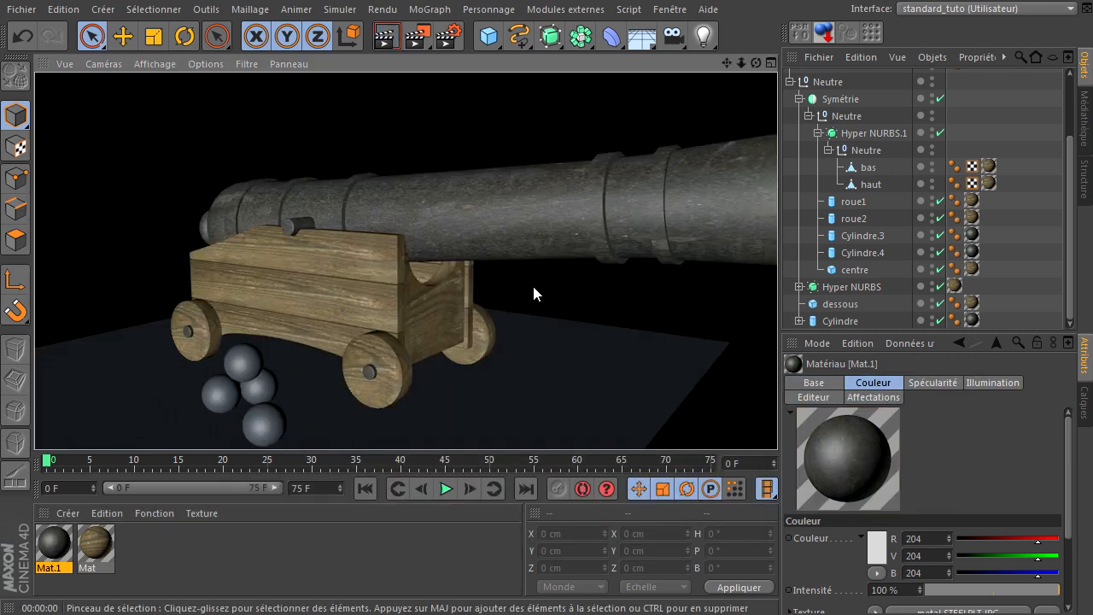
Add a light and place it above the cannon at about X 3201, Y 3511, Z 2787 cm
scroll(535, 292, down, 3)
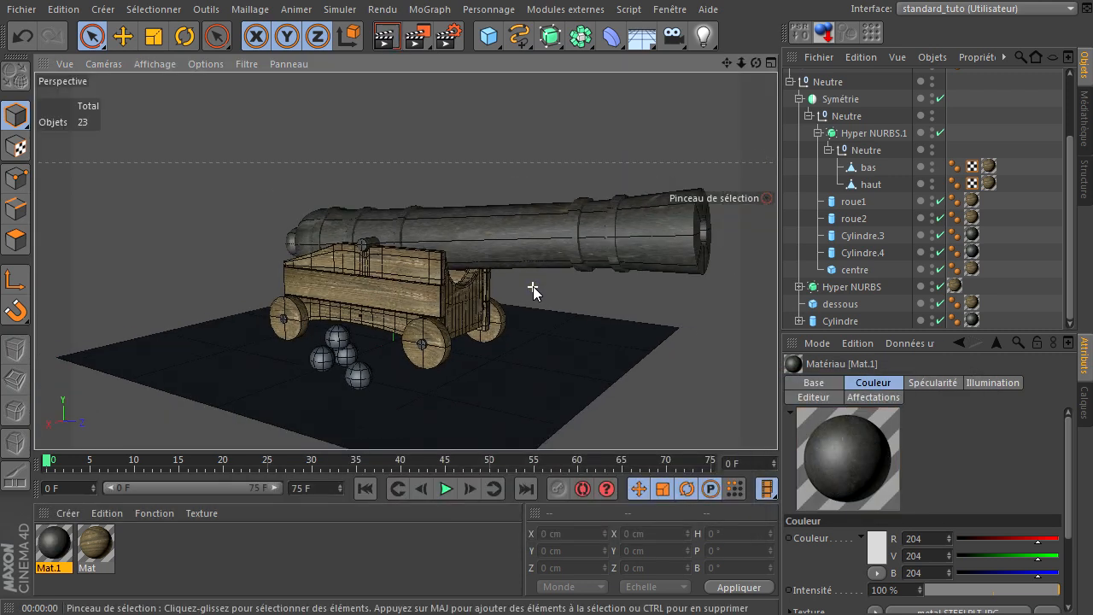
click(706, 36)
drag(342, 368, 171, 367)
drag(259, 286, 333, 7)
drag(815, 425, 829, 402)
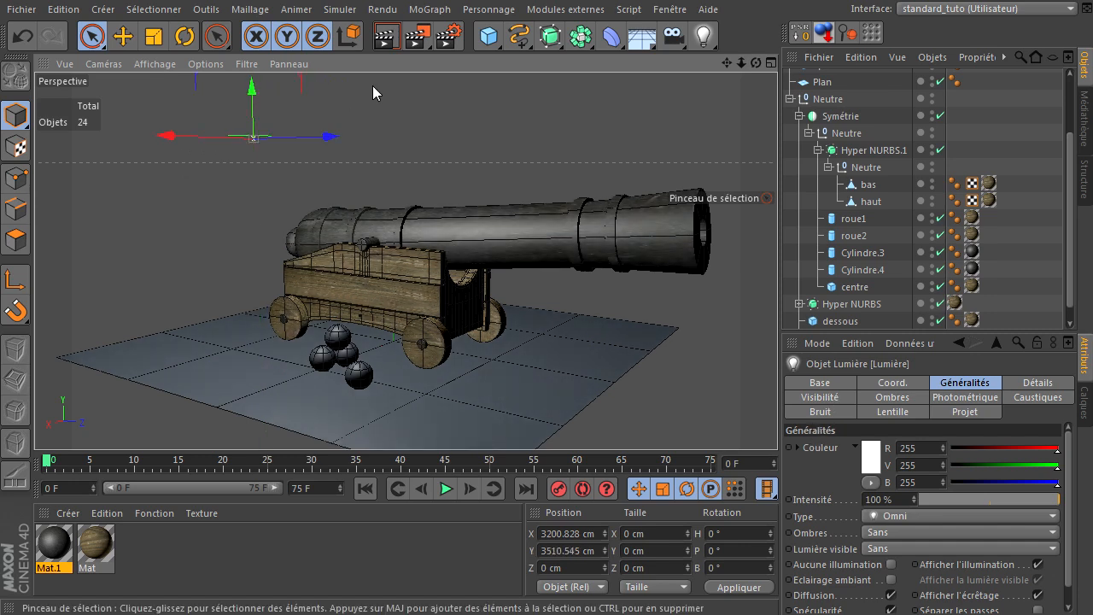
drag(313, 137, 488, 137)
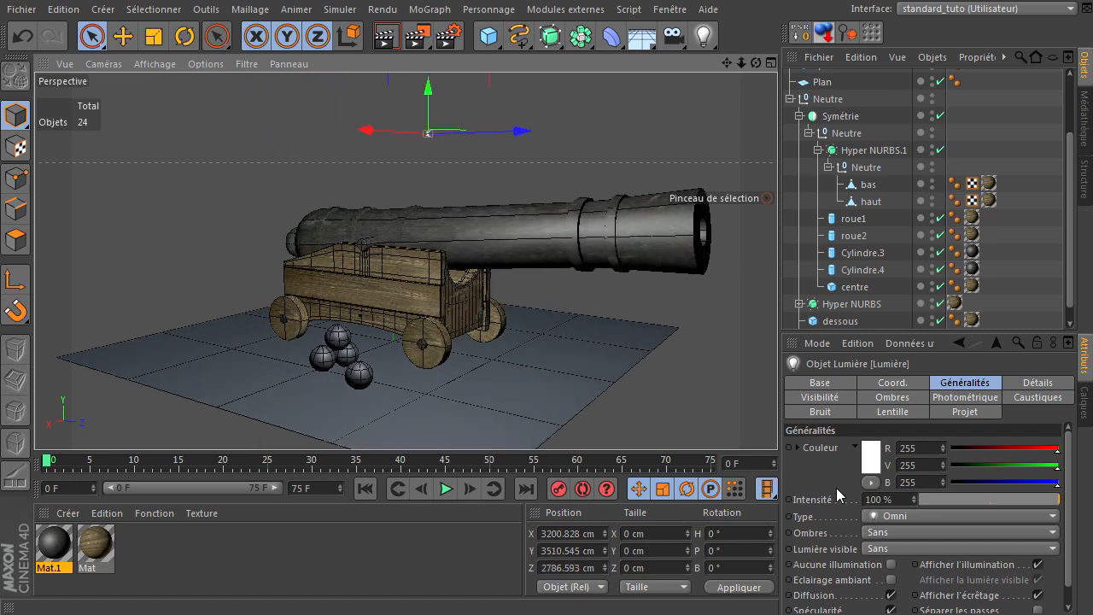
Set the light's shadows to Masques d'ombres (ombres diffuses) and render the view
click(920, 528)
click(909, 559)
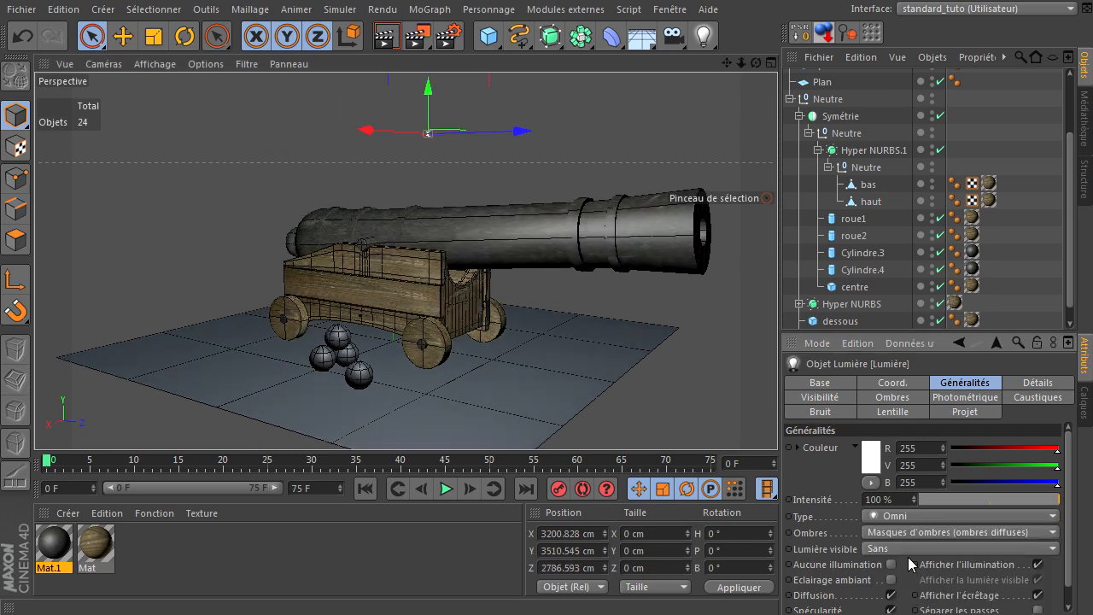
click(385, 36)
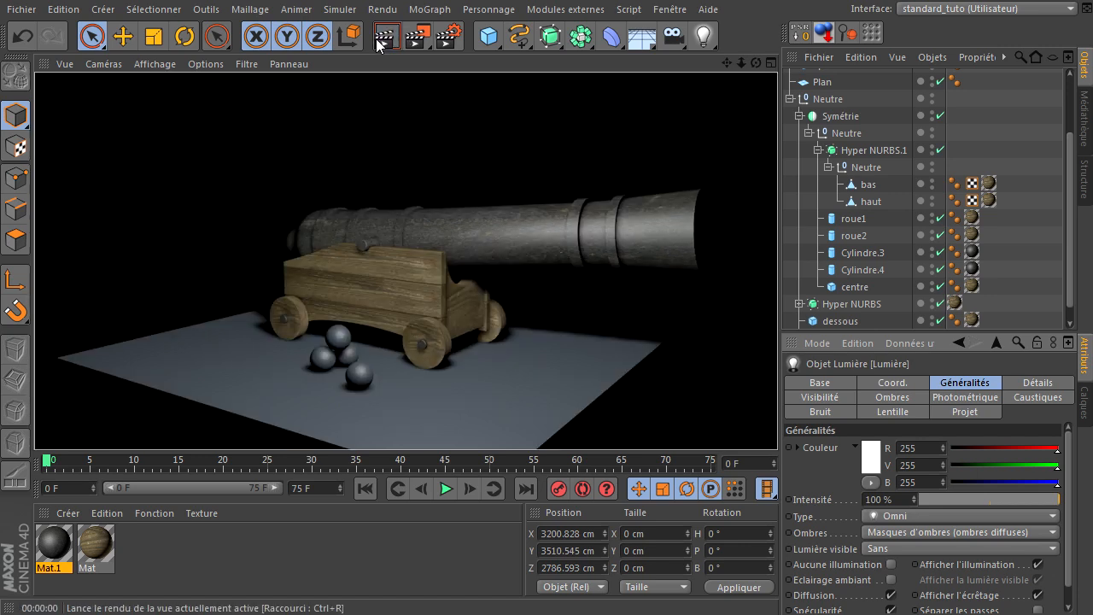
Move the light farther out and higher, to about X 6047, Y 4065, Z 6178 cm, and render the view
click(726, 62)
drag(753, 63, 782, 421)
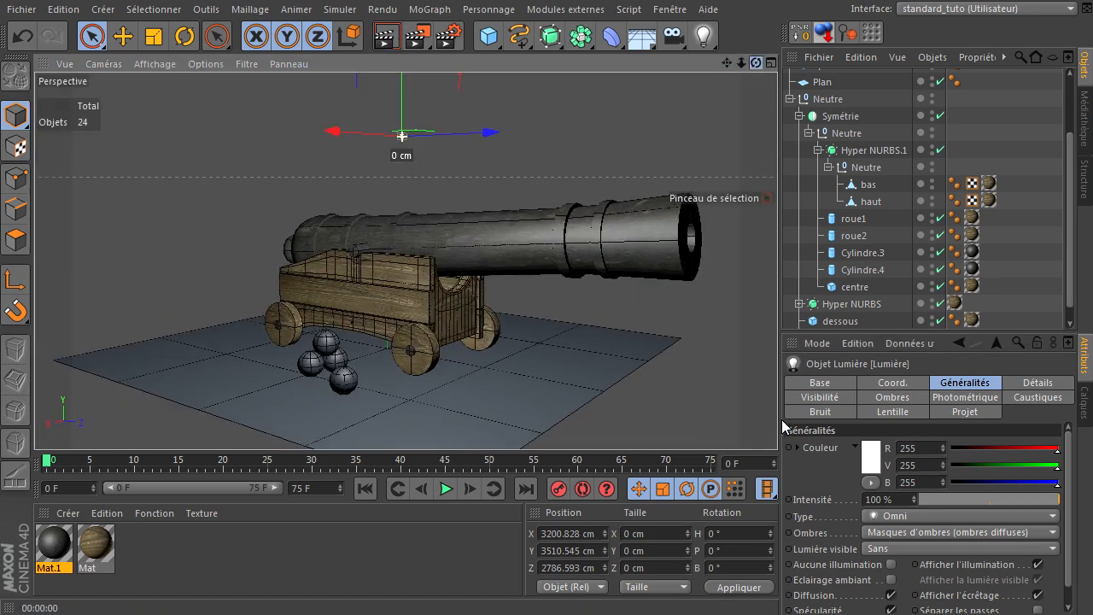
drag(309, 139, 143, 141)
drag(282, 133, 616, 113)
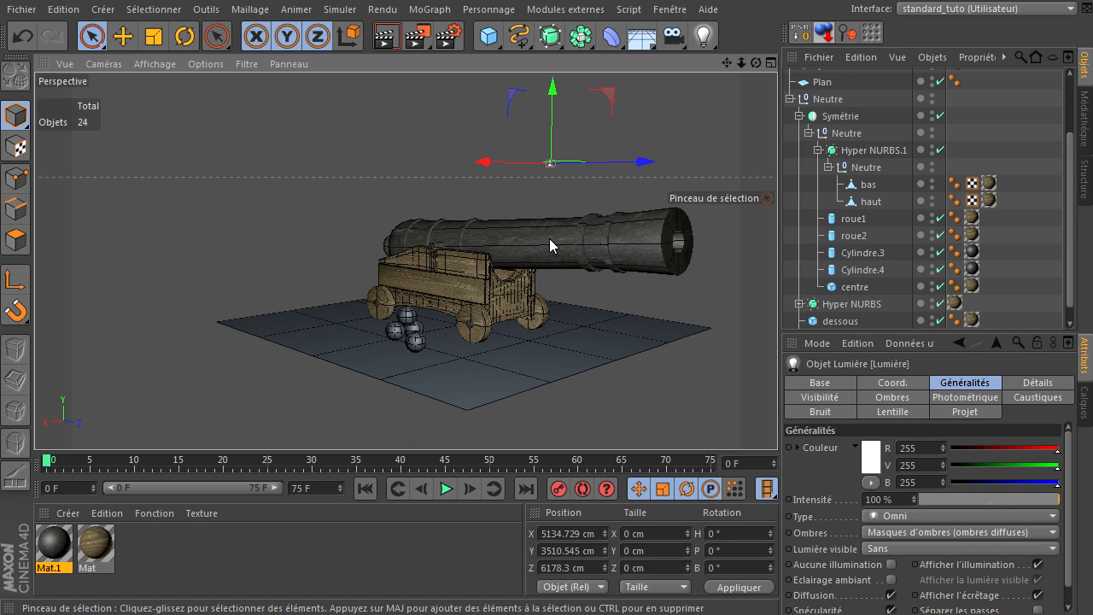
drag(553, 92, 468, 106)
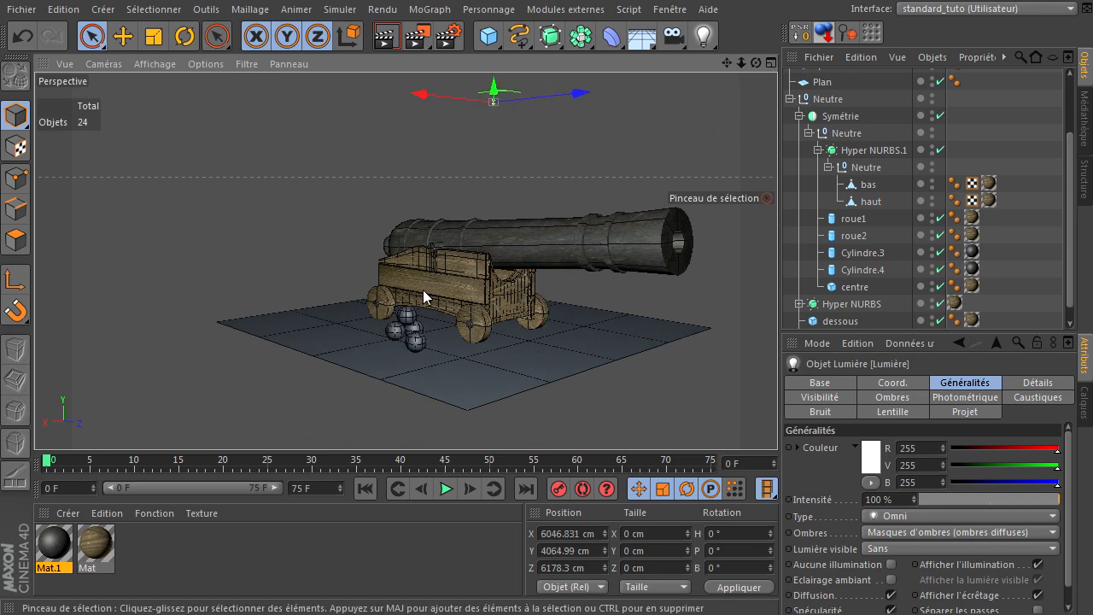
scroll(418, 289, up, 3)
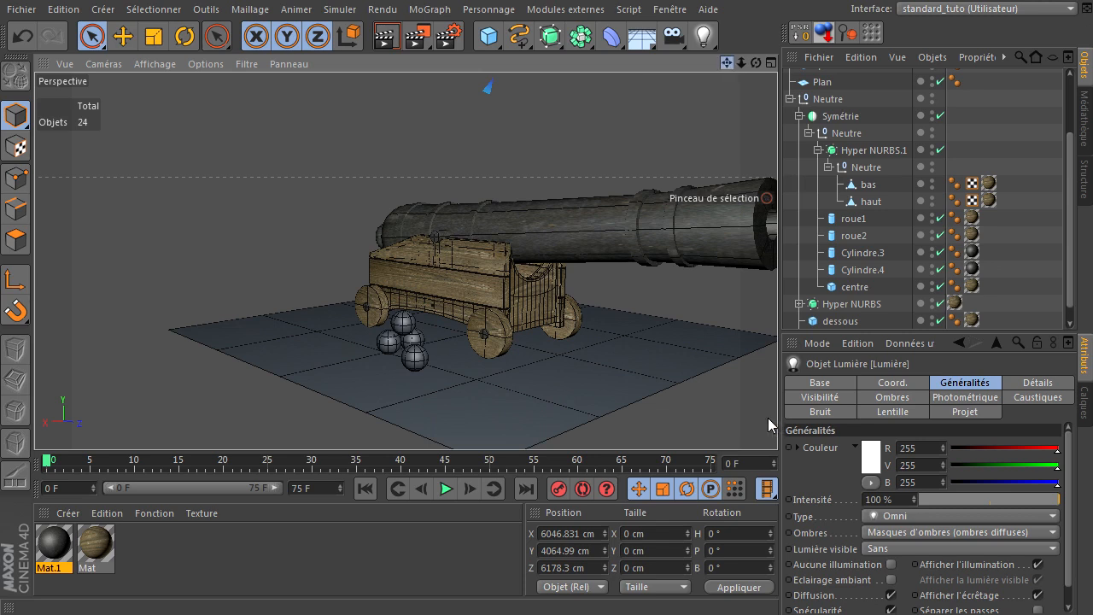
click(380, 36)
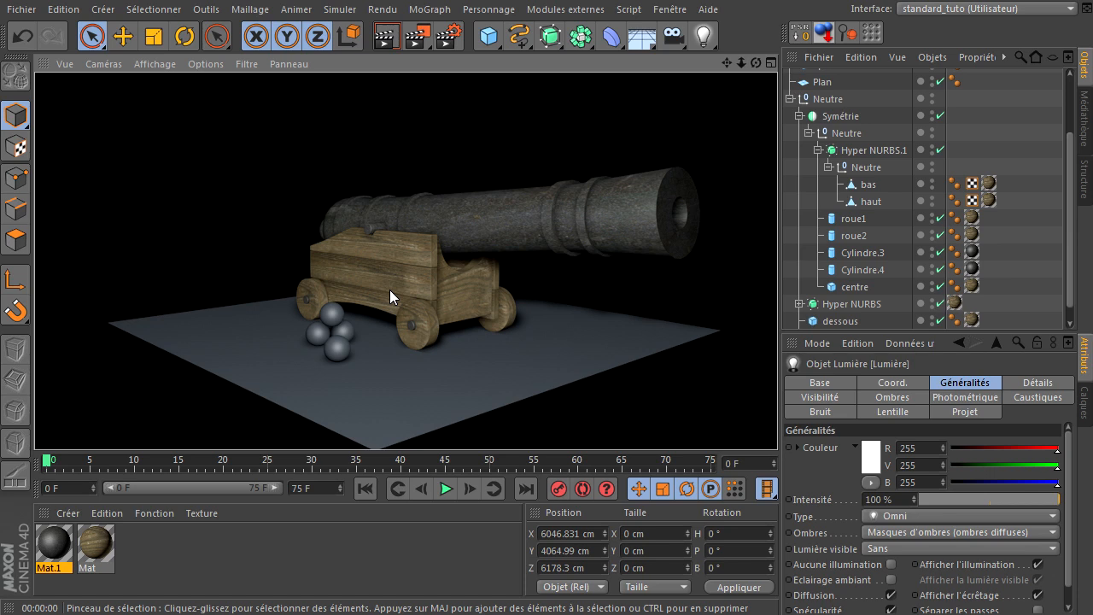
Examine the textures and lighting on the barrel and carriage from the side and from behind
click(435, 274)
click(549, 140)
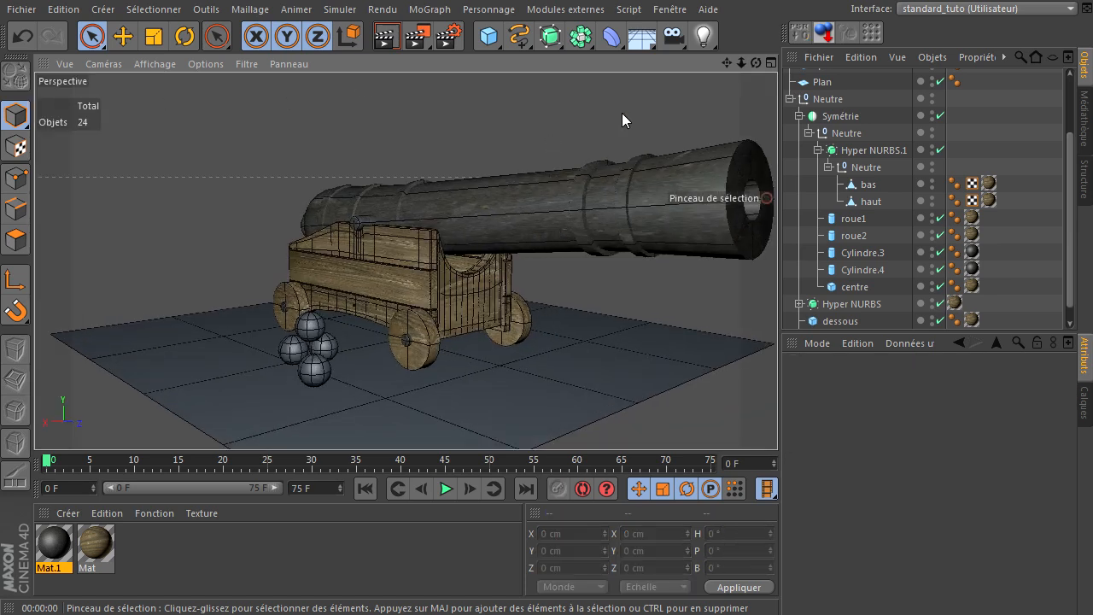
drag(774, 425, 777, 418)
drag(758, 61, 777, 418)
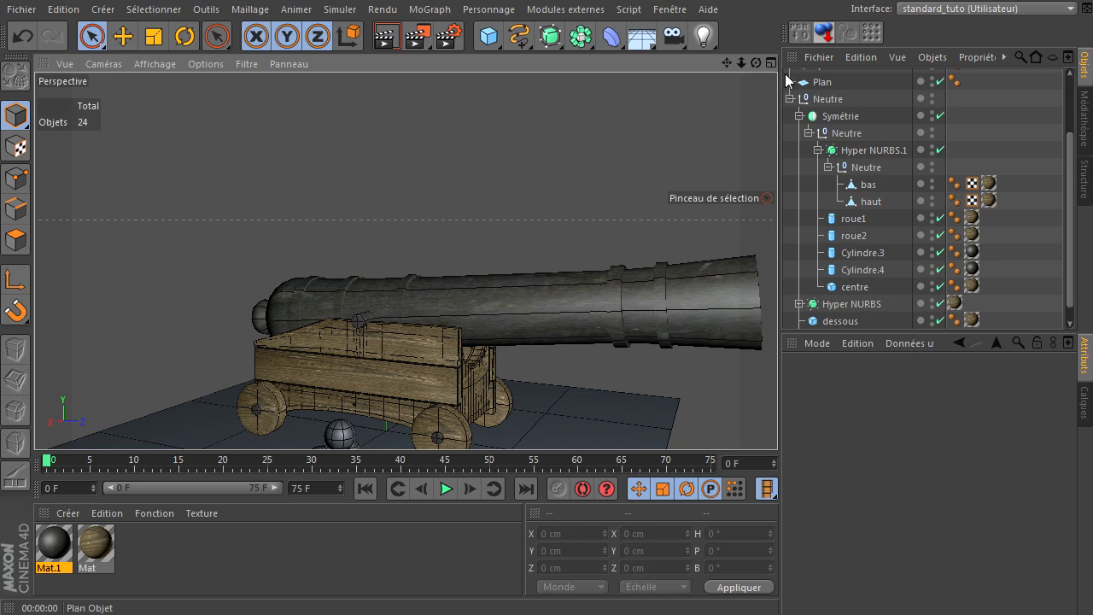
drag(775, 418, 345, 589)
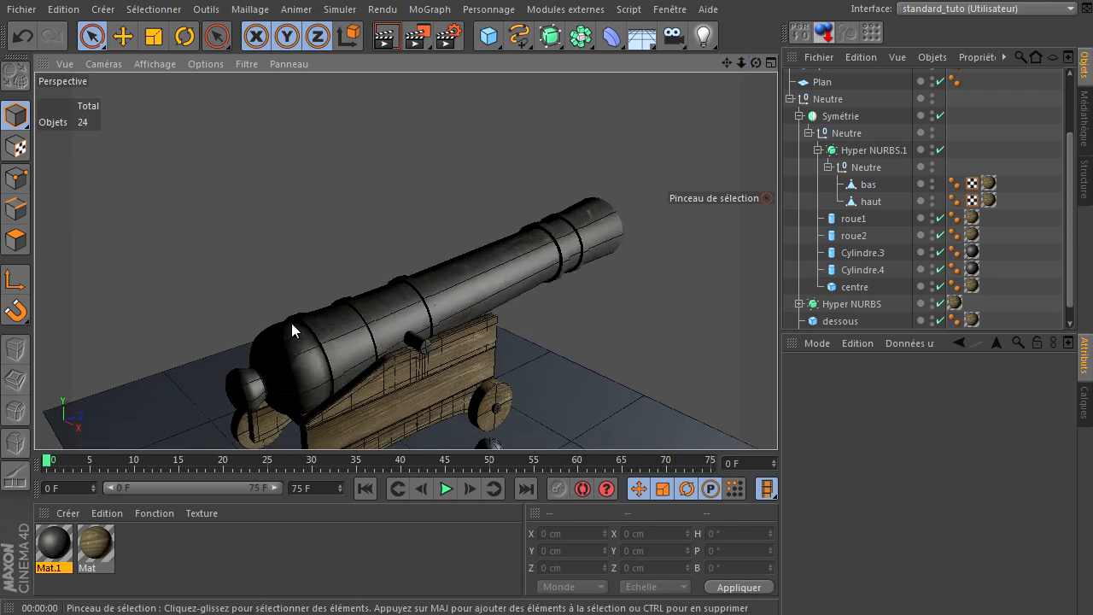
scroll(283, 327, up, 5)
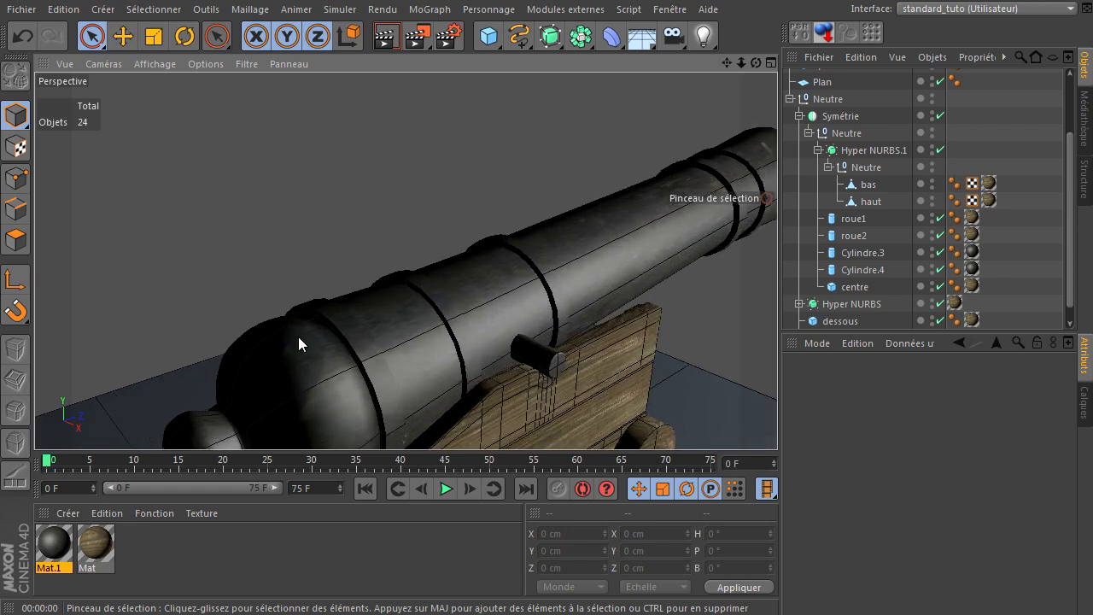
scroll(265, 344, down, 3)
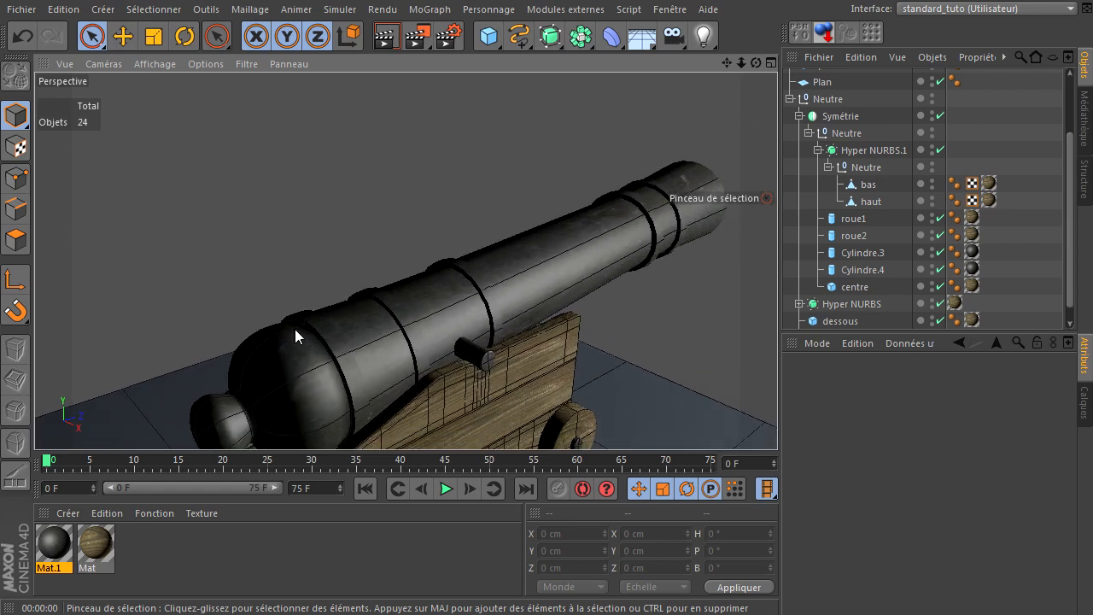
mouse_move(725, 62)
mouse_down()
mouse_move(786, 408)
mouse_move(725, 63)
mouse_up()
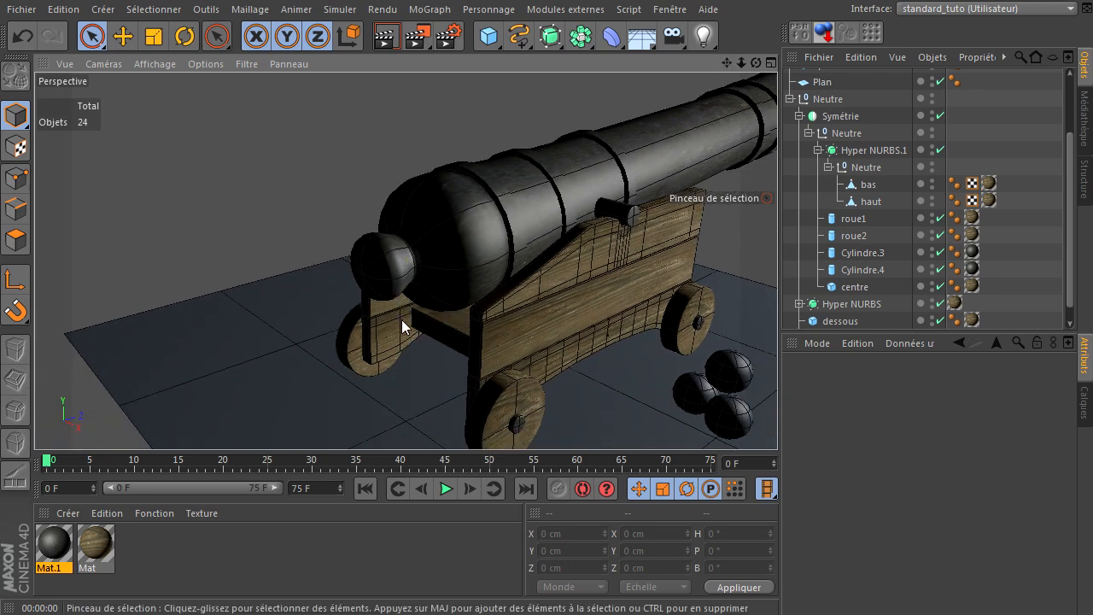
drag(756, 66, 776, 418)
Deselect all objects and render the whole cannon with its cannonballs from a three-quarter view
click(611, 355)
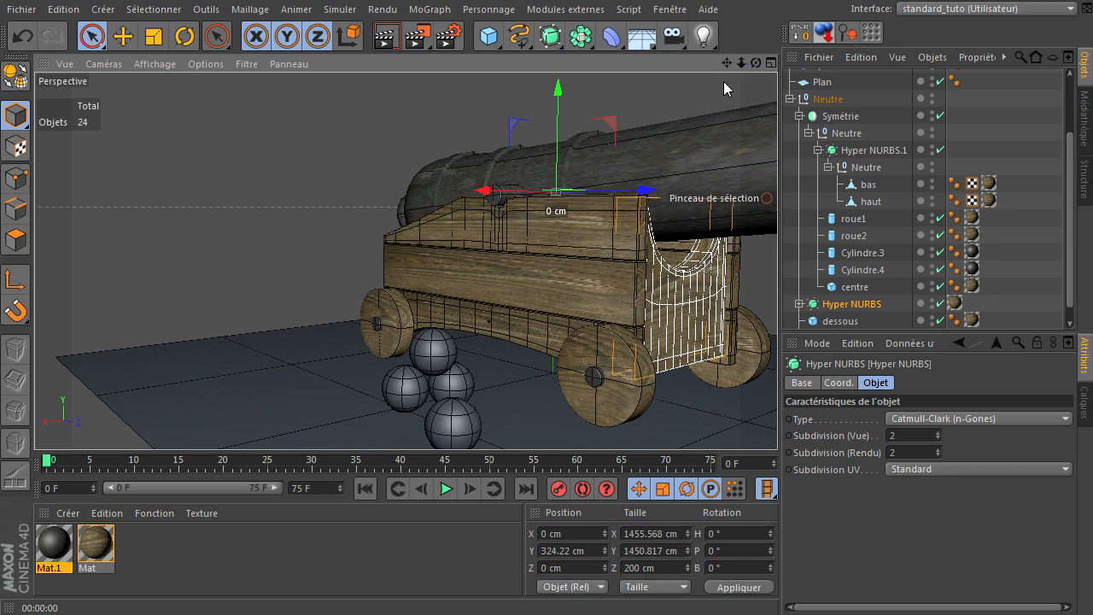
right_click(297, 283)
click(201, 268)
click(200, 268)
click(644, 292)
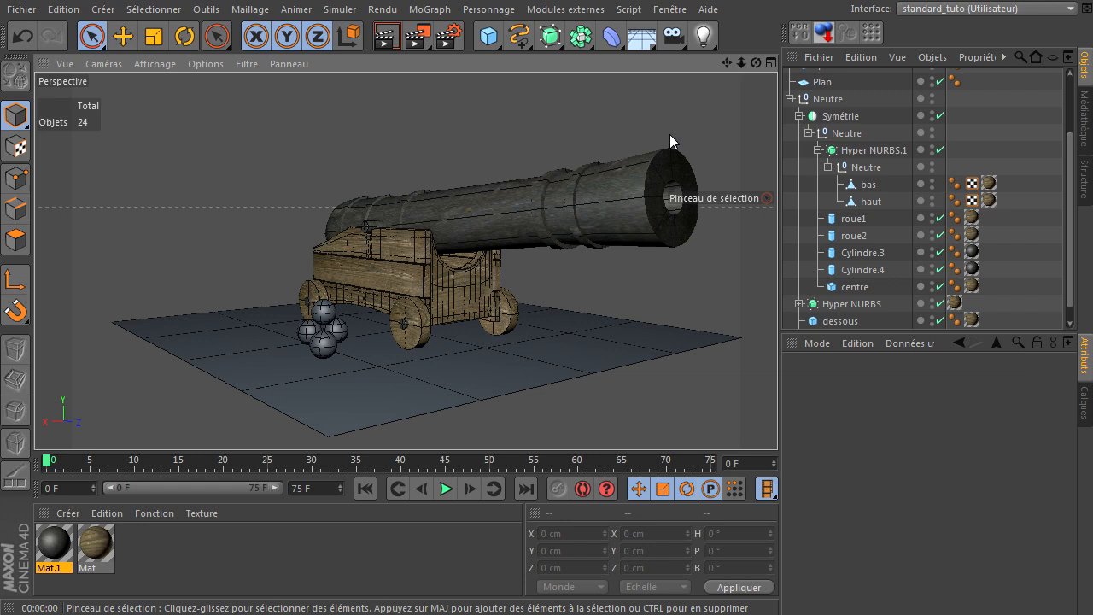
drag(755, 63, 779, 423)
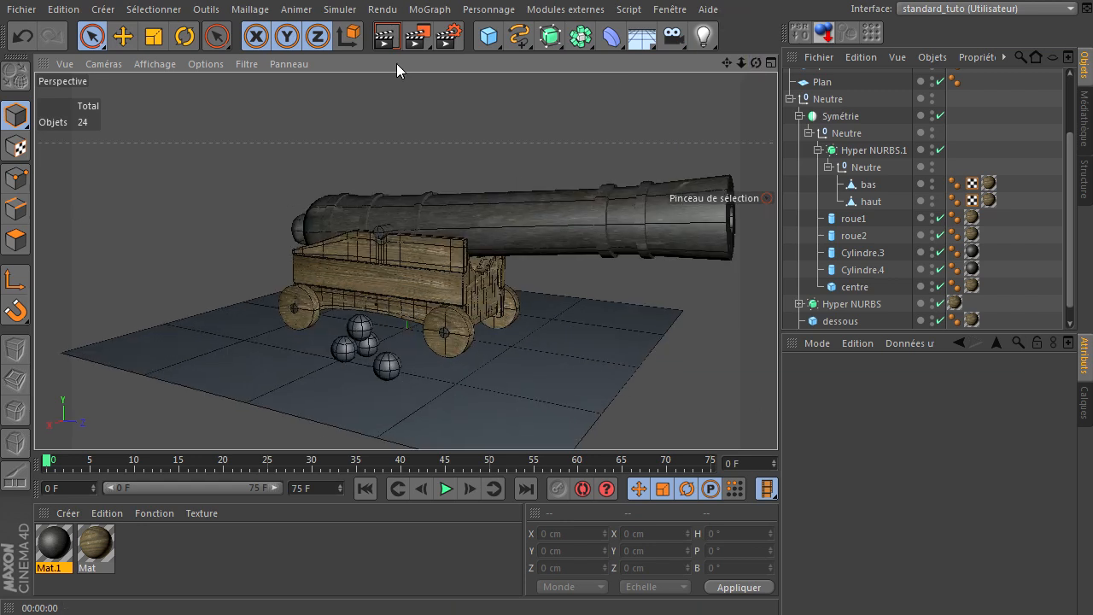
click(386, 36)
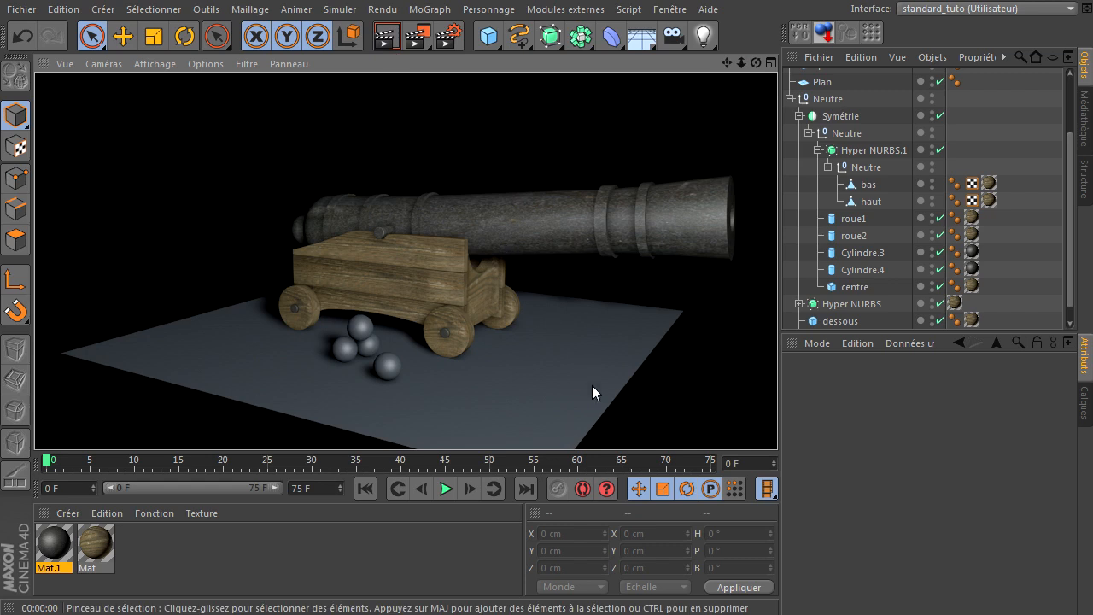